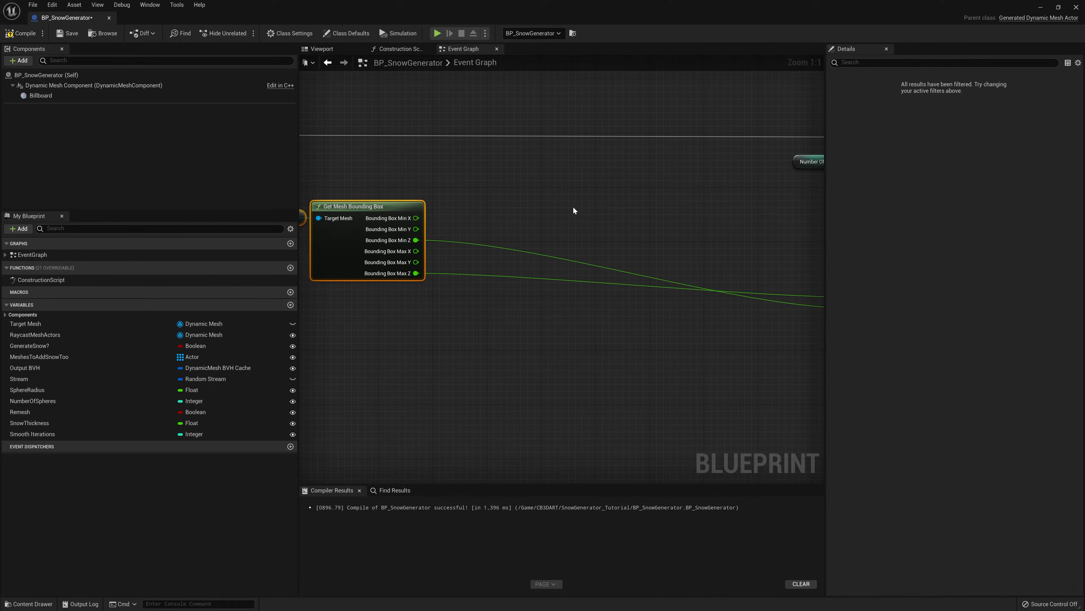
# Add a Subtract node that takes Bounding Box Min X away from Bounding Box Max X, placed beside the Get Mesh Bounding Box node.
pyautogui.moveTo(420, 218); pyautogui.dragTo(515, 229)
pyautogui.write('-')
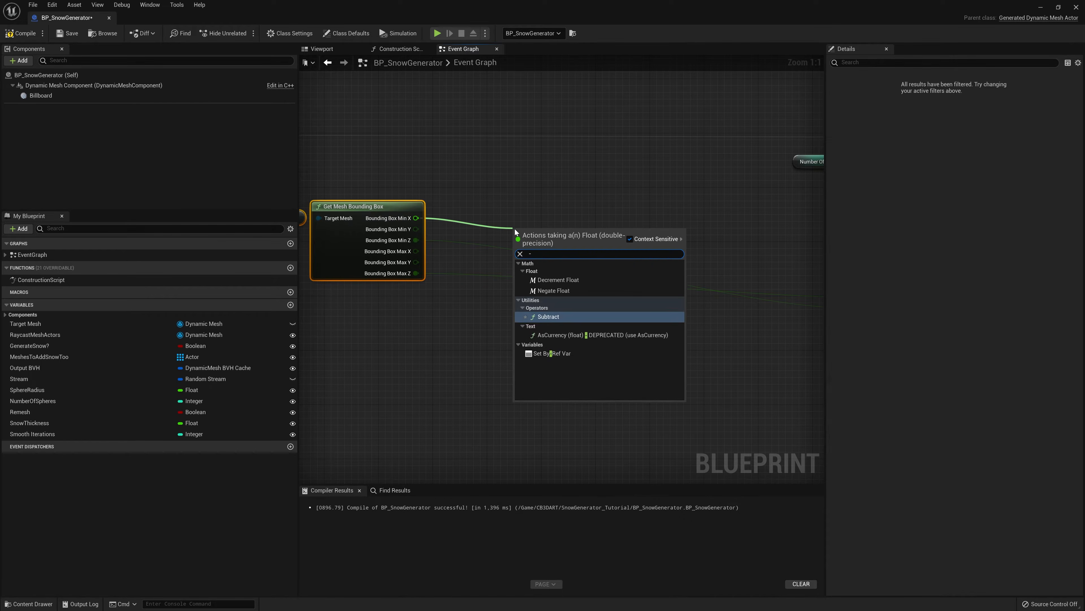
pyautogui.press('Return')
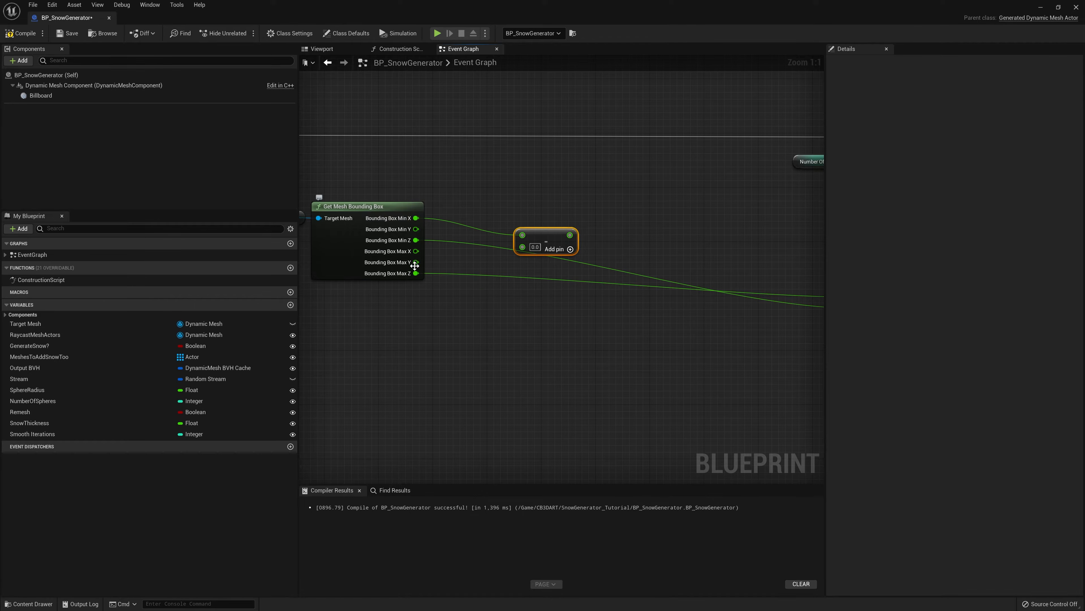
pyautogui.moveTo(416, 251); pyautogui.dragTo(522, 235)
pyautogui.moveTo(419, 217); pyautogui.dragTo(502, 207)
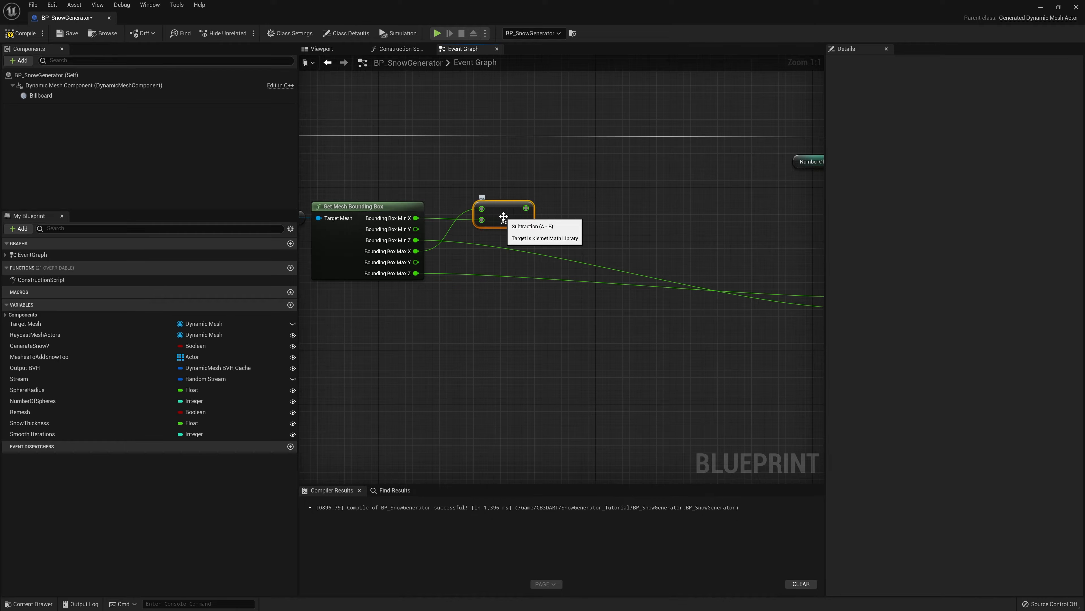
pyautogui.click(588, 243)
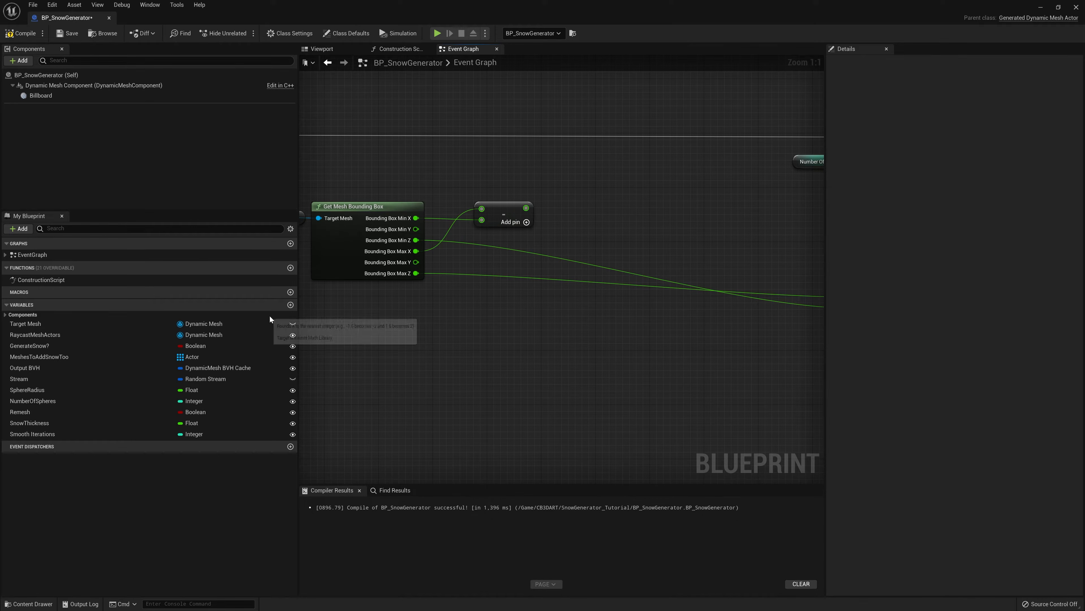
# Create a Float variable named GridSpacing.
pyautogui.click(290, 304)
pyautogui.write('GrisSpacing')
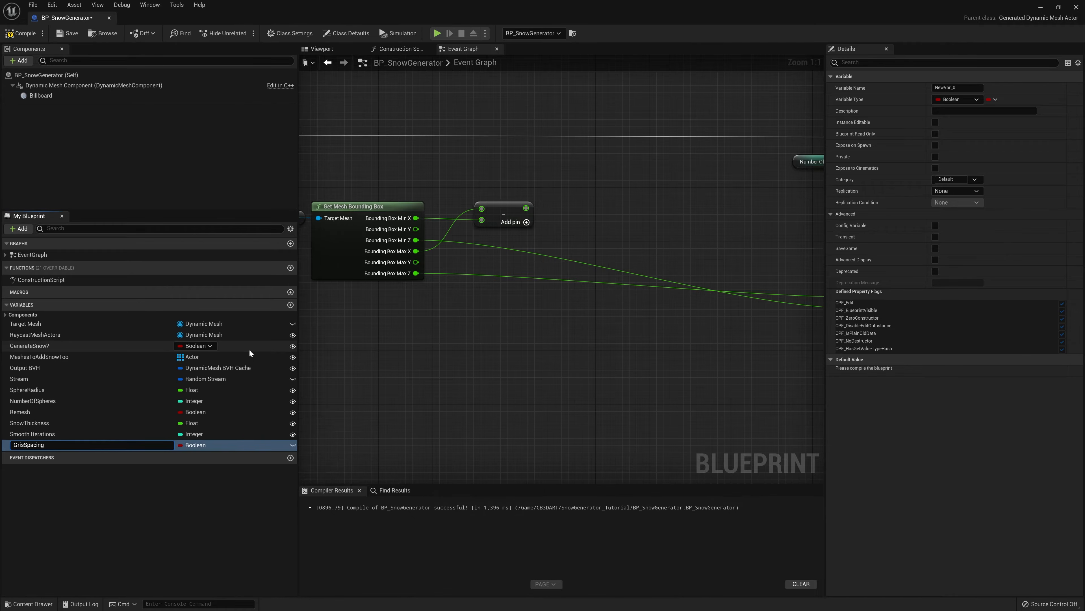
pyautogui.click(196, 445)
pyautogui.click(217, 299)
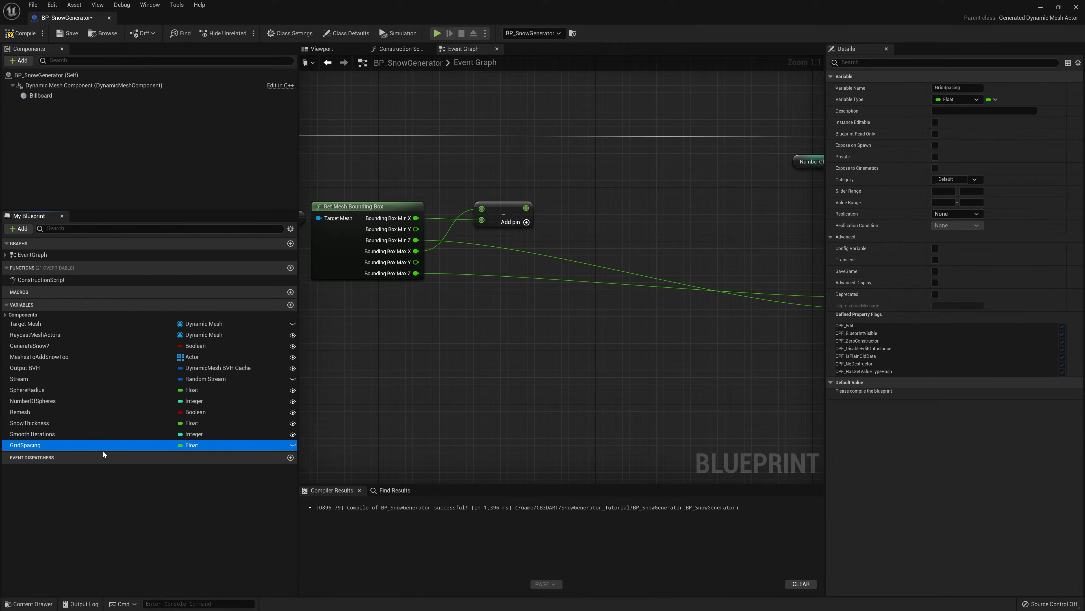
# Place a Grid Spacing getter and add a Divide node that divides the bounding box X difference by it.
pyautogui.moveTo(77, 442); pyautogui.dragTo(402, 316)
pyautogui.click(402, 316)
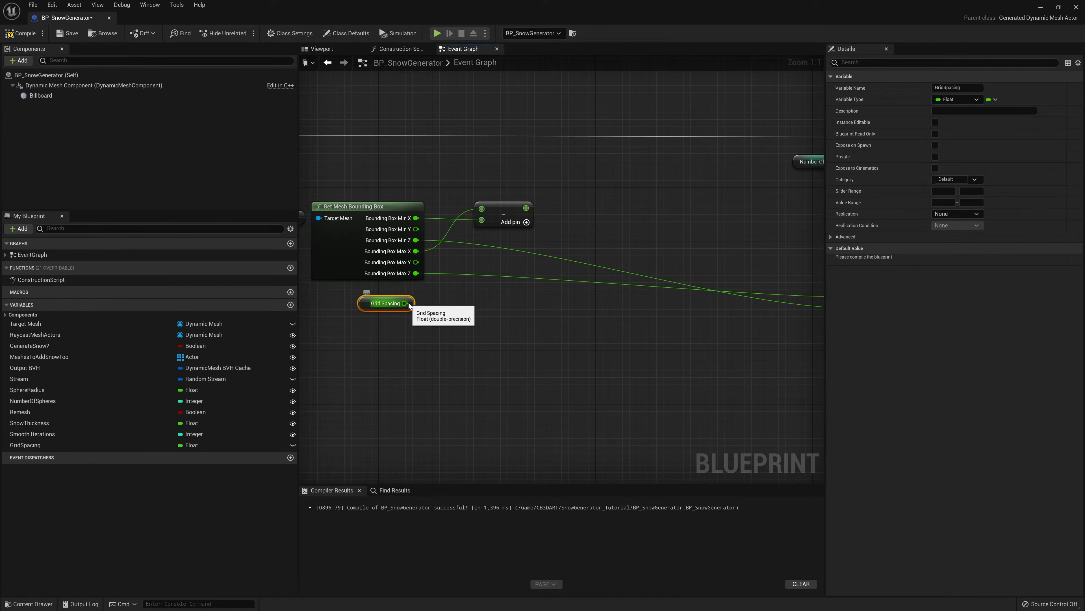
pyautogui.moveTo(526, 208); pyautogui.dragTo(572, 227)
pyautogui.write('/')
pyautogui.click(618, 280)
pyautogui.moveTo(405, 303); pyautogui.dragTo(618, 211)
pyautogui.moveTo(413, 306); pyautogui.dragTo(636, 213)
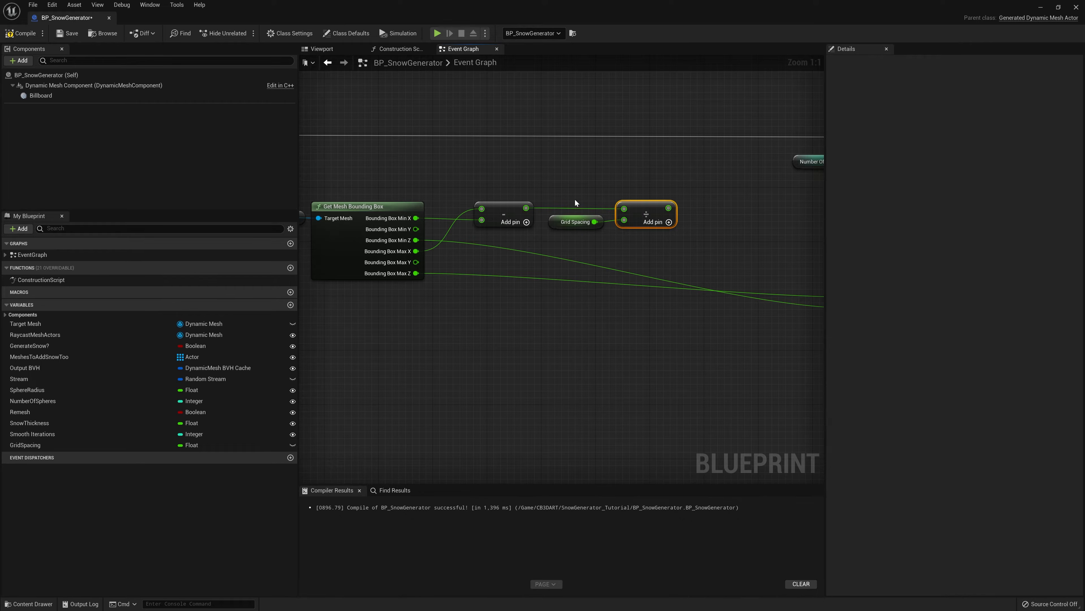
pyautogui.keyDown('shift'); pyautogui.click(571, 222); pyautogui.keyUp('shift')
pyautogui.moveTo(403, 177); pyautogui.dragTo(374, 194, button='right')
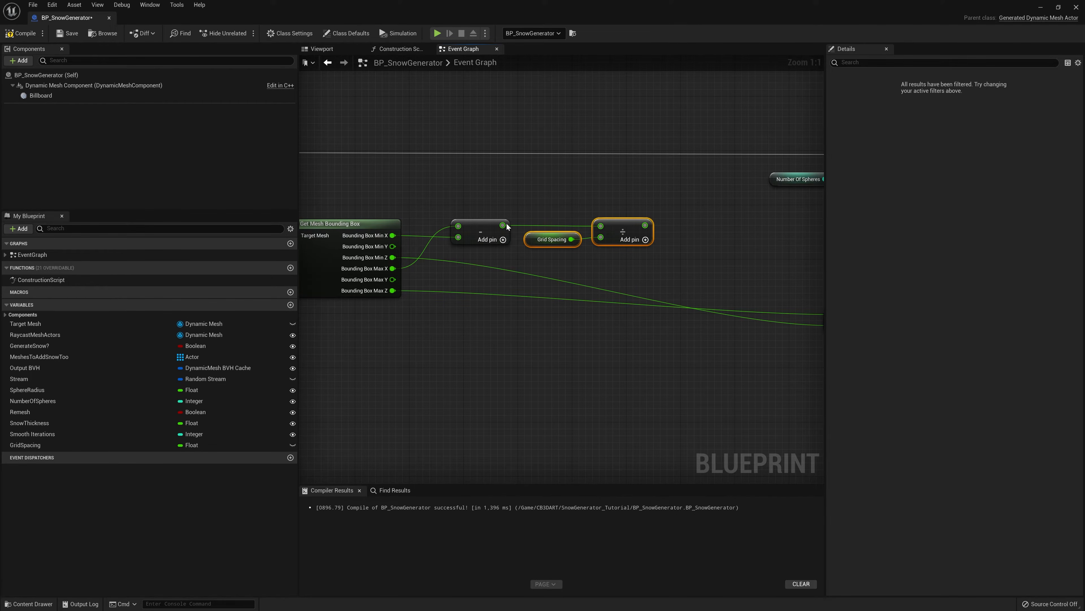
# Add a Round node that takes the result of the Divide node.
pyautogui.moveTo(680, 232); pyautogui.dragTo(583, 223, button='right')
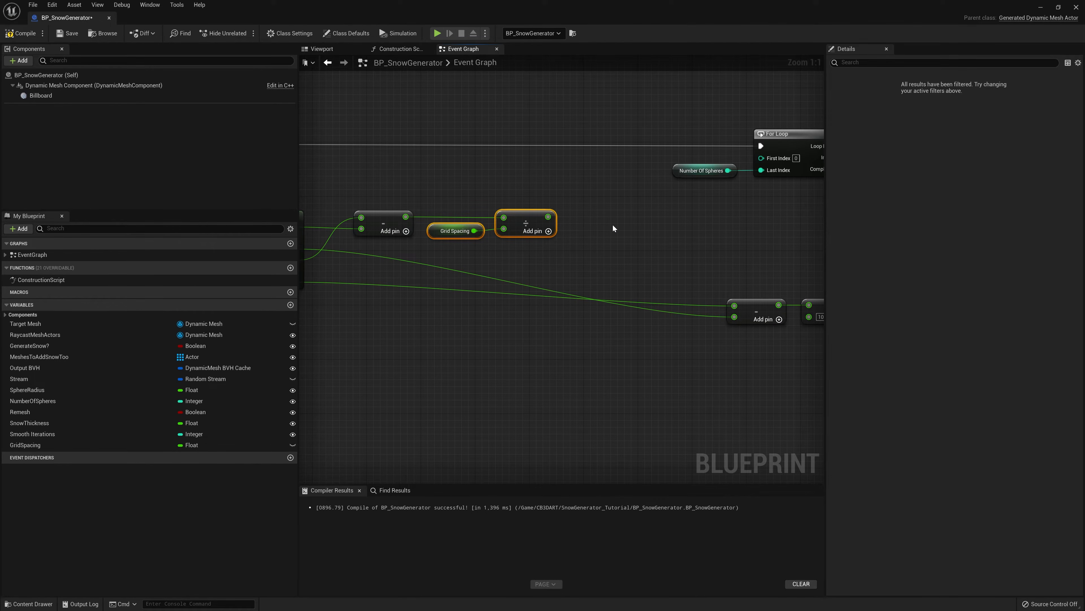
pyautogui.moveTo(548, 215); pyautogui.dragTo(601, 201)
pyautogui.click(600, 215)
pyautogui.write('round')
pyautogui.press('Return')
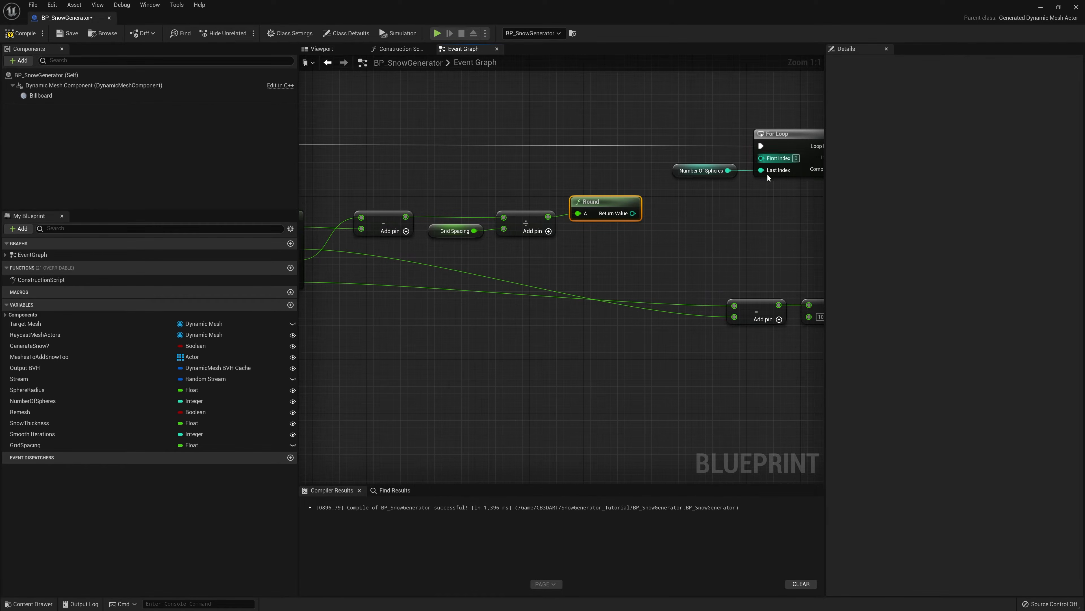
# Subtract 1 from the rounded value and connect the result to the For Loop's Last Index in place of Number Of Spheres.
pyautogui.moveTo(772, 208); pyautogui.dragTo(597, 220, button='right')
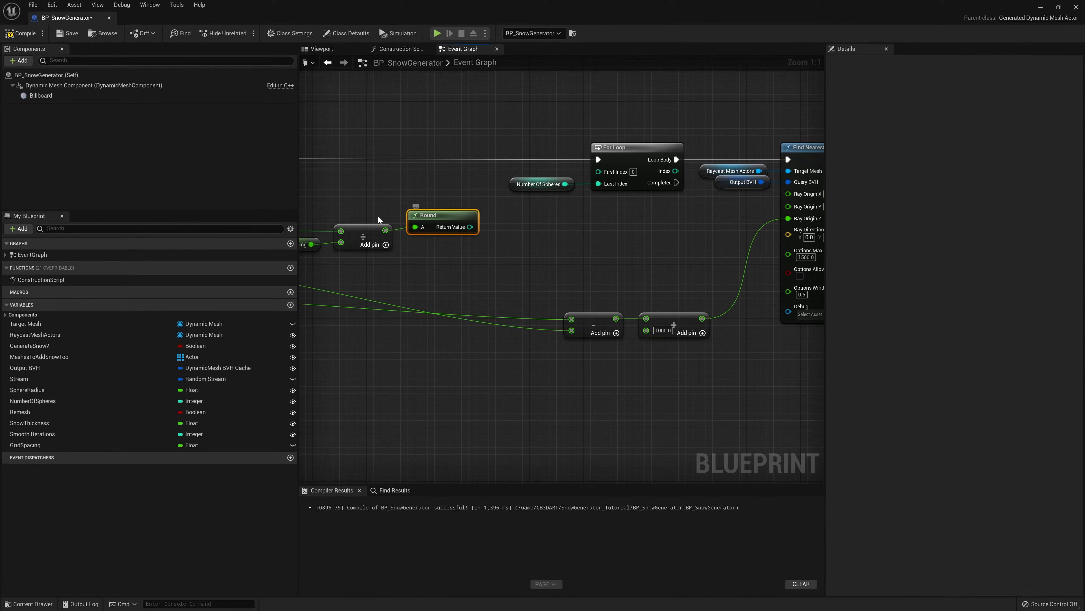
pyautogui.moveTo(469, 227); pyautogui.dragTo(513, 221)
pyautogui.write('-')
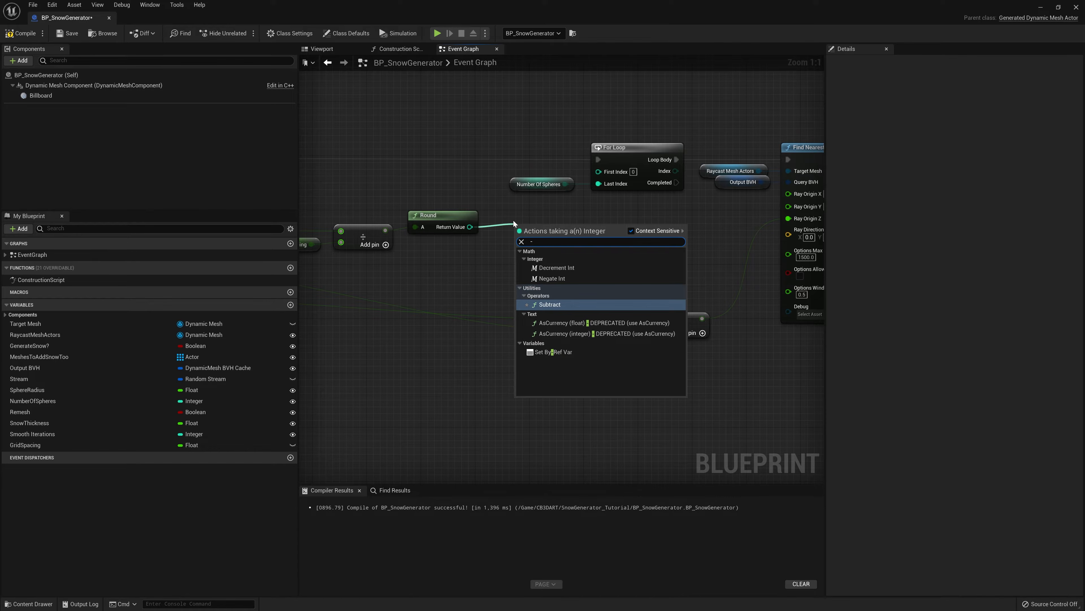
pyautogui.click(552, 295)
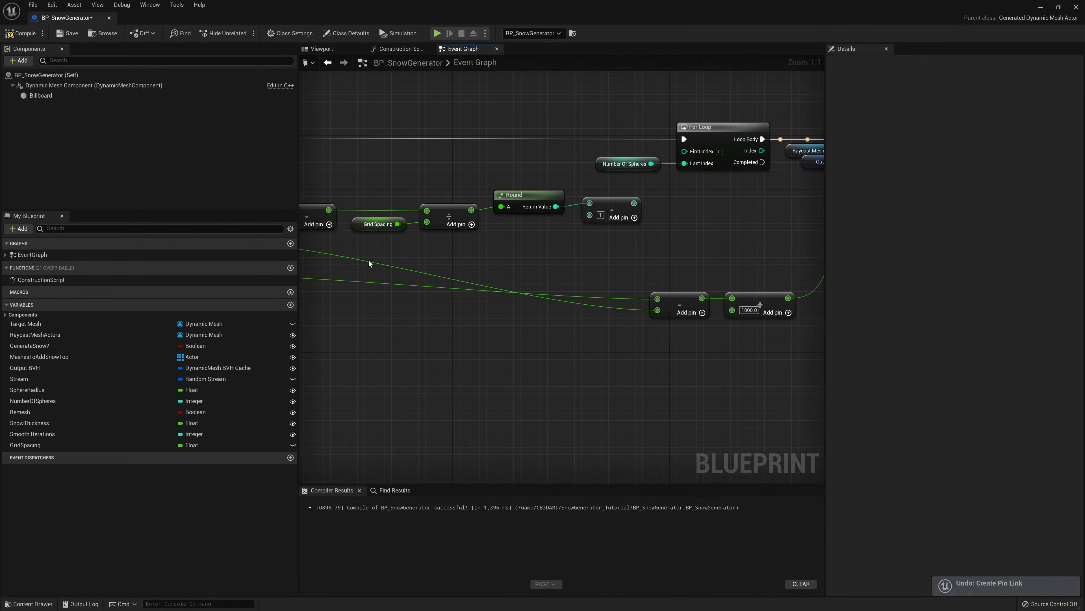
pyautogui.moveTo(368, 259); pyautogui.dragTo(503, 234, button='right')
pyautogui.moveTo(793, 215); pyautogui.dragTo(683, 231, button='right')
pyautogui.moveTo(778, 197); pyautogui.dragTo(669, 210, button='right')
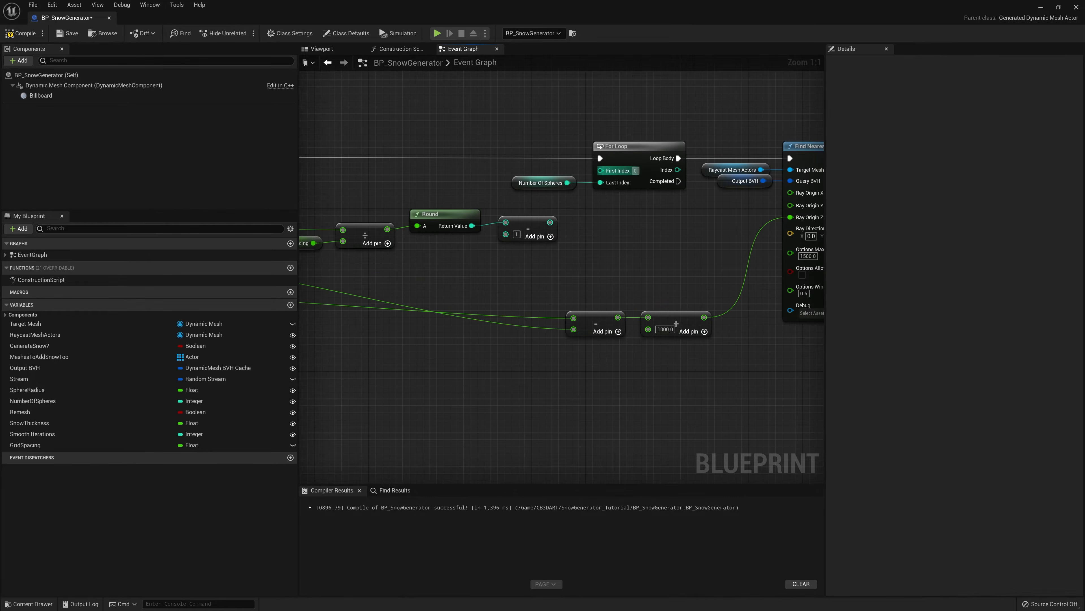
pyautogui.moveTo(550, 222); pyautogui.dragTo(601, 183)
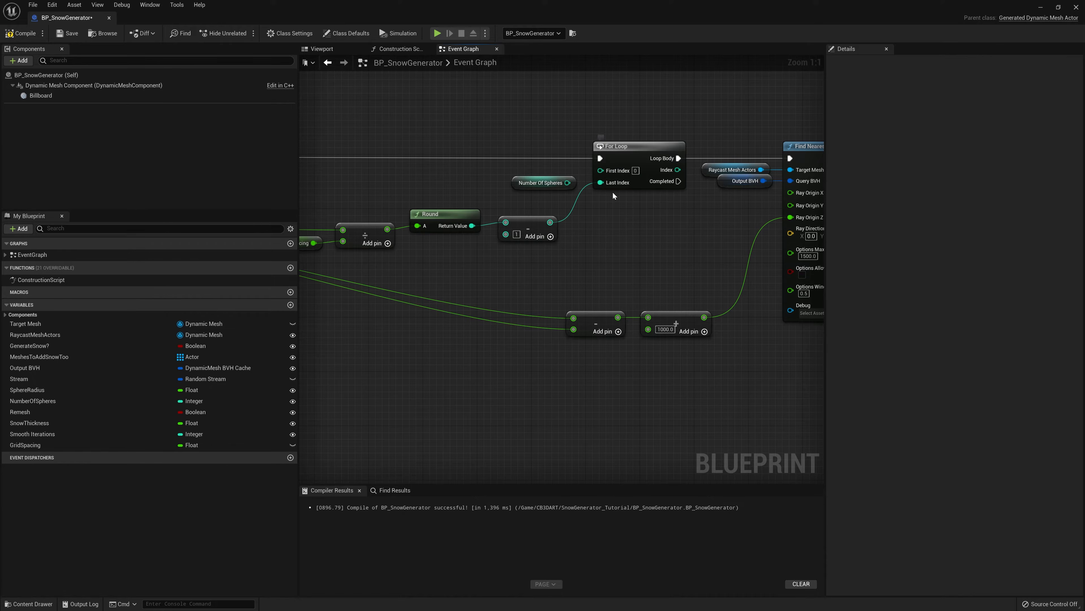
# Move the Find Nearest Ray Intersection with Mesh node and its neighbouring downstream nodes farther from the For Loop to make room.
pyautogui.scroll(-2, 664, 230)
pyautogui.moveTo(611, 140); pyautogui.dragTo(387, 145, button='right')
pyautogui.scroll(-2, 387, 145)
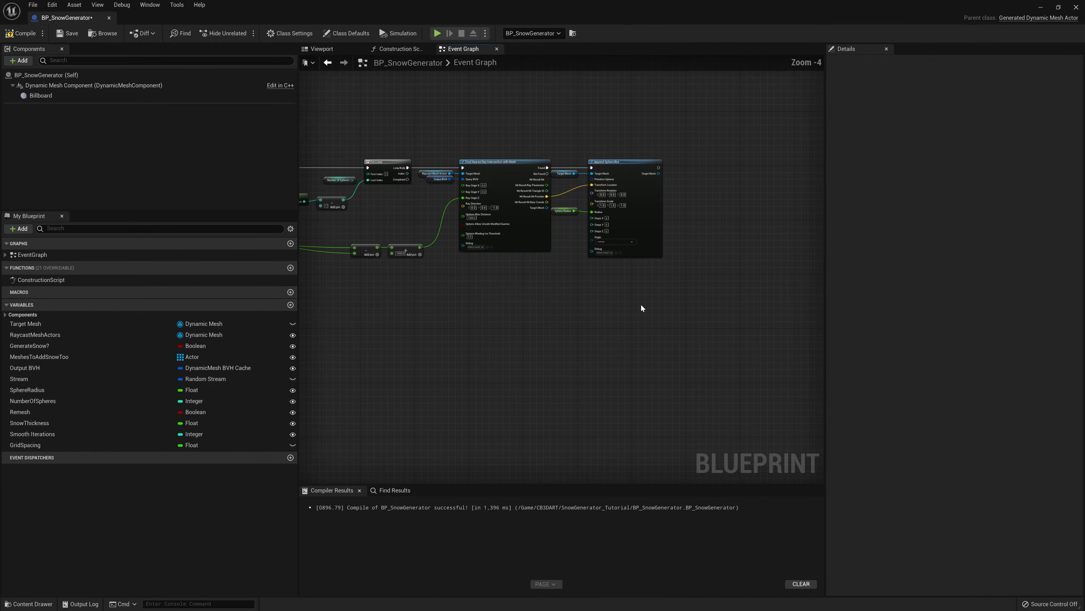
pyautogui.moveTo(681, 306); pyautogui.dragTo(431, 144)
pyautogui.moveTo(502, 173); pyautogui.dragTo(638, 166)
pyautogui.scroll(2, 420, 205)
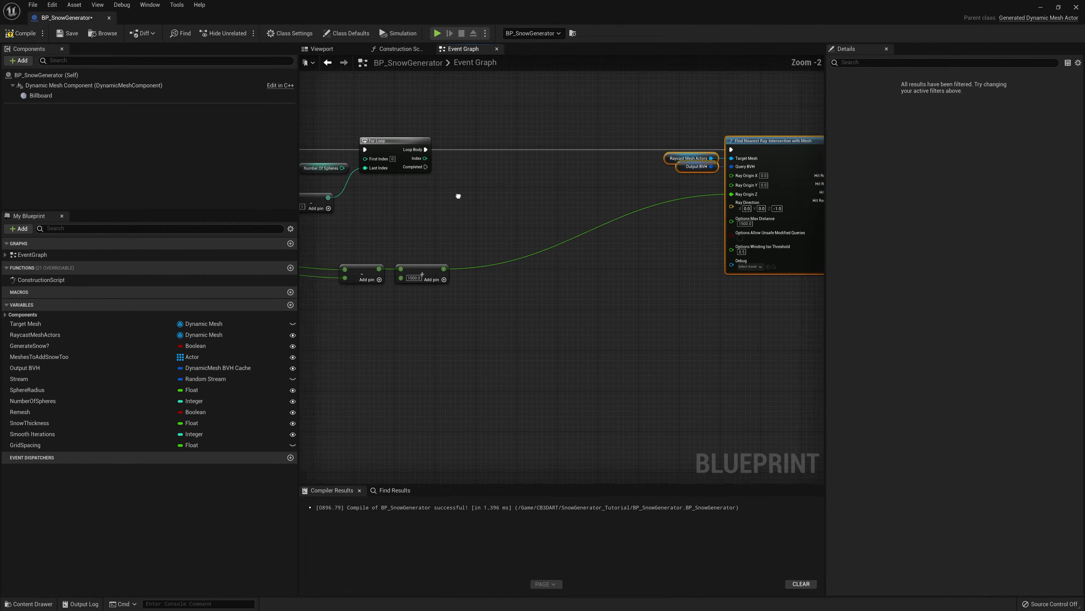
# Add a Multiply node fed by the For Loop's Index.
pyautogui.moveTo(479, 157); pyautogui.dragTo(535, 200)
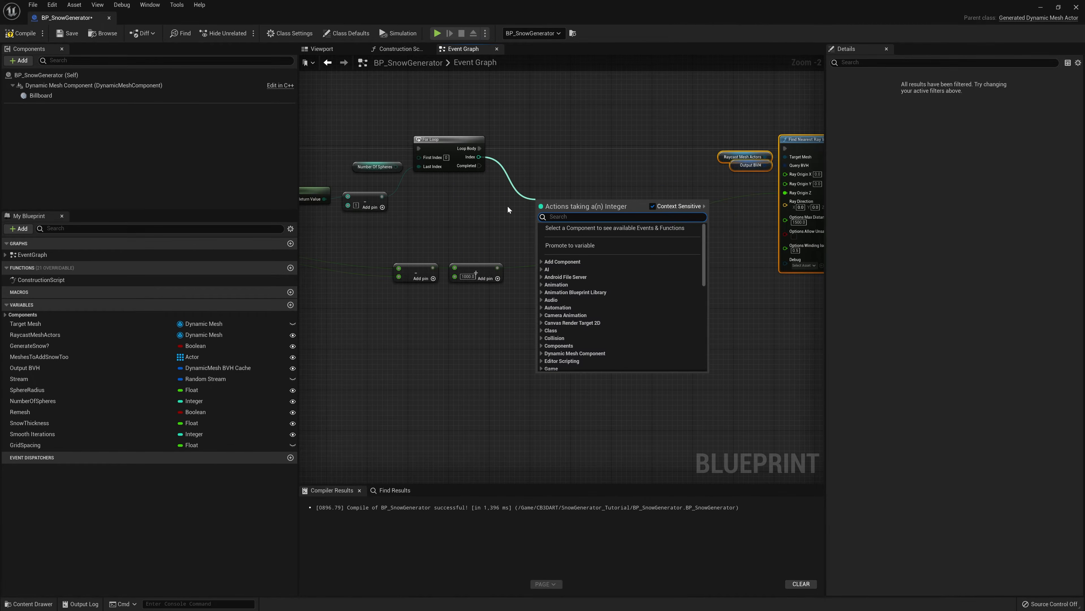
pyautogui.write('*')
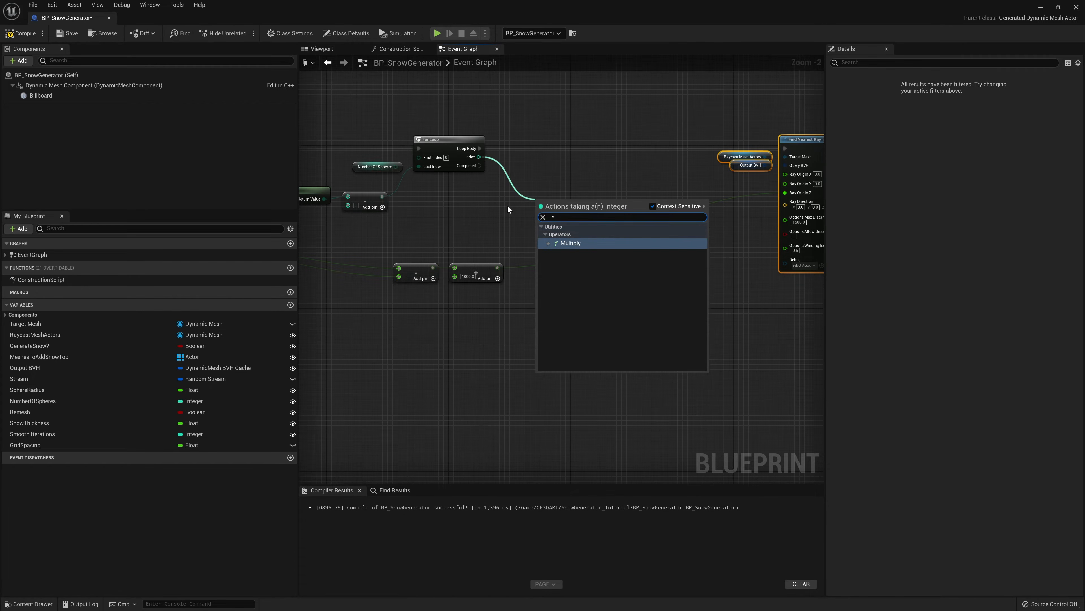
pyautogui.click(574, 244)
# Duplicate the Grid Spacing getter and connect the copy to the Multiply node's second input.
pyautogui.moveTo(400, 219); pyautogui.dragTo(461, 218, button='right')
pyautogui.click(383, 184)
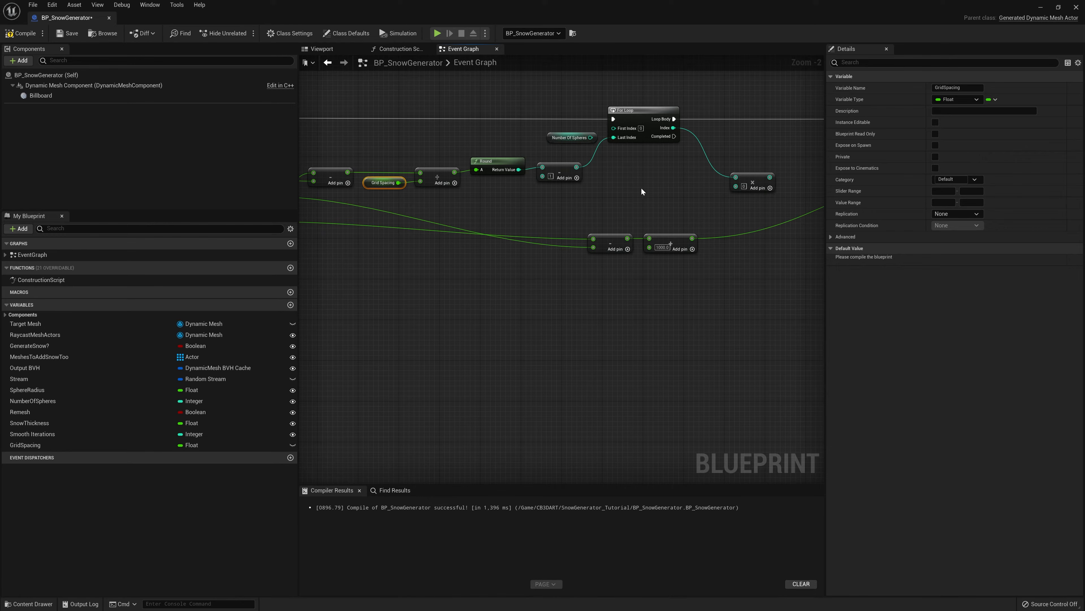
pyautogui.moveTo(641, 192); pyautogui.dragTo(587, 186, button='right')
pyautogui.hotkey('ctrl', 'c')
pyautogui.hotkey('ctrl', 'v')
pyautogui.moveTo(660, 187); pyautogui.dragTo(684, 180)
pyautogui.moveTo(651, 191); pyautogui.dragTo(604, 191, button='right')
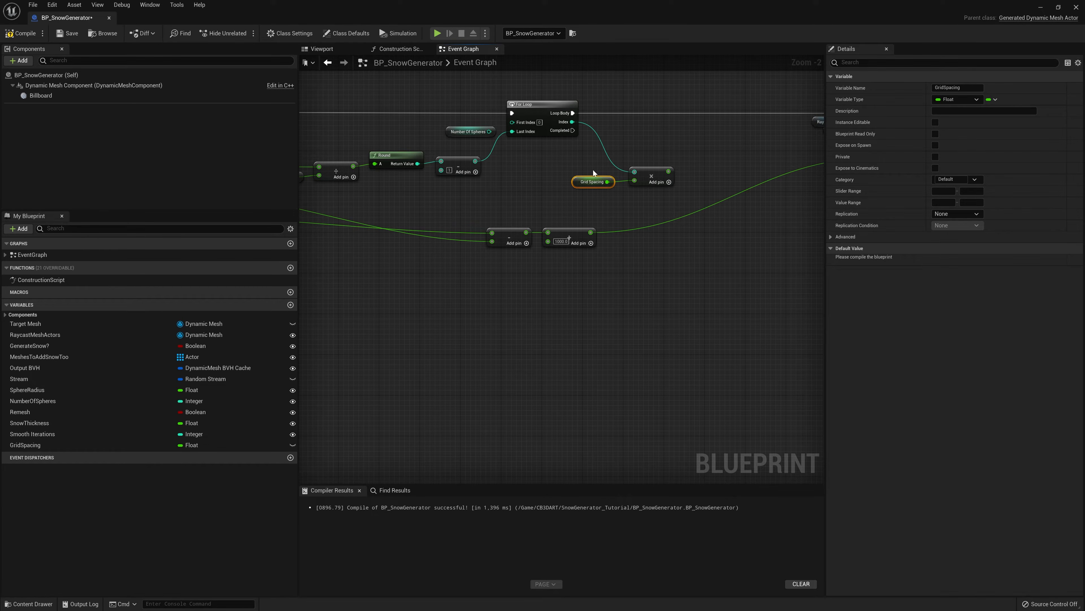
pyautogui.moveTo(624, 189); pyautogui.dragTo(583, 170, button='right')
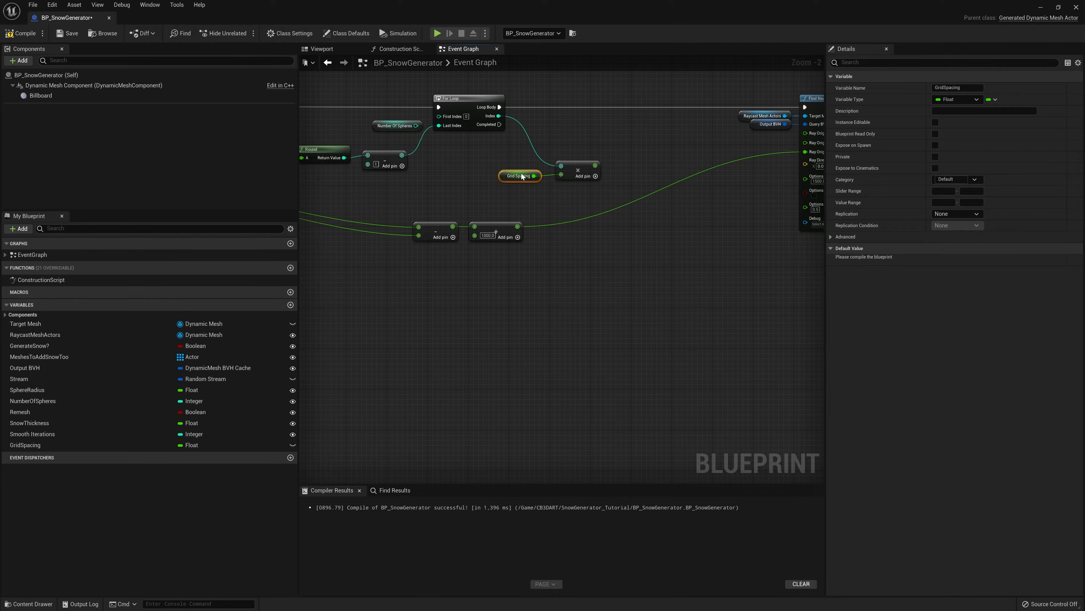
pyautogui.moveTo(641, 156); pyautogui.dragTo(559, 165, button='right')
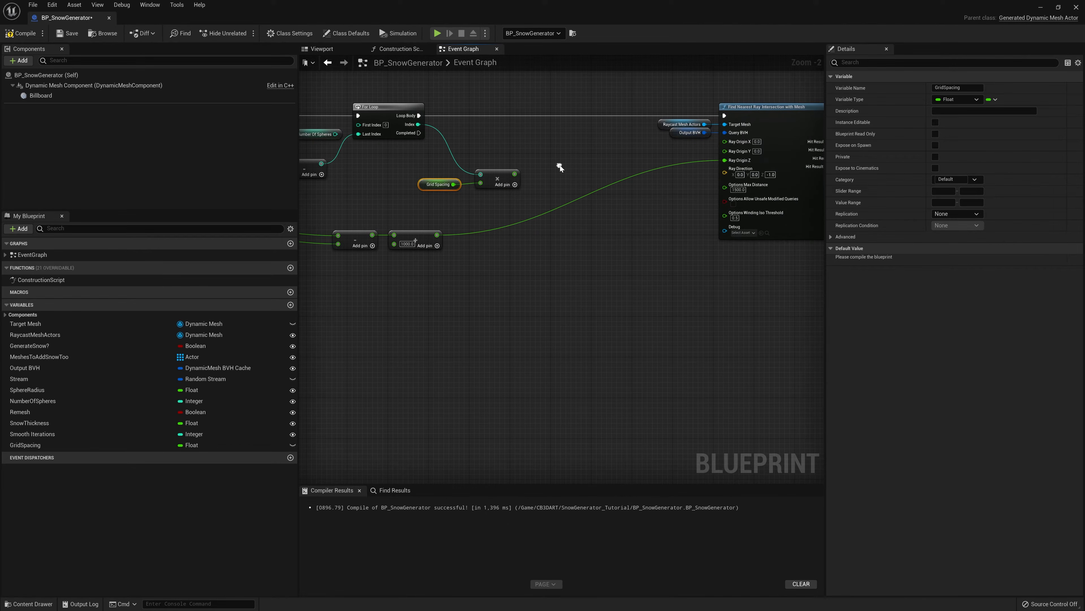
pyautogui.moveTo(439, 208); pyautogui.dragTo(498, 206, button='right')
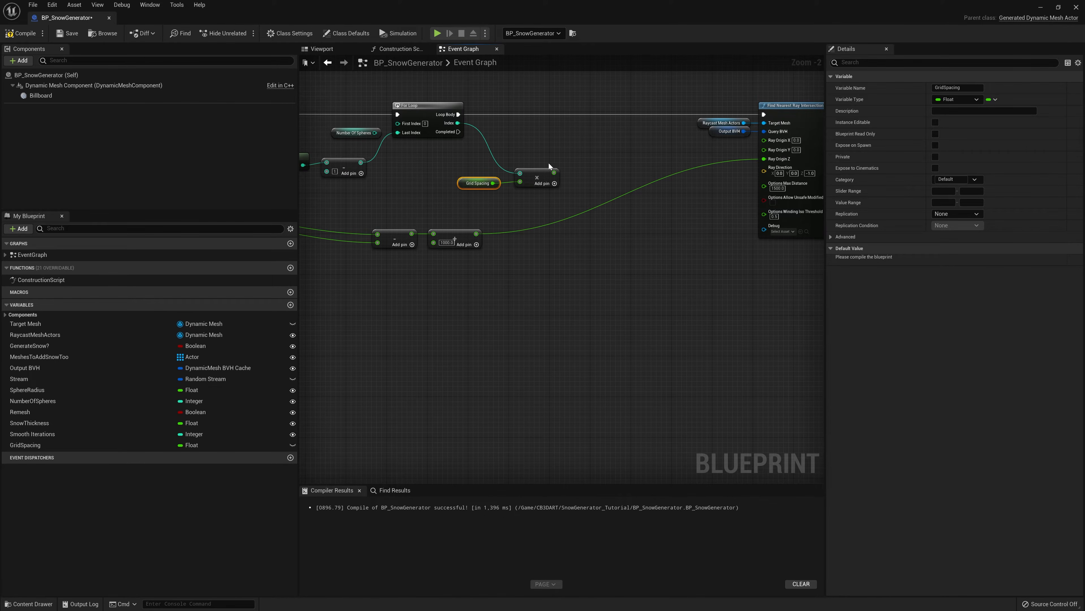
# Route Bounding Box Min X through a reroute node above the For Loop into a new Add node.
pyautogui.moveTo(552, 148); pyautogui.dragTo(746, 163, button='right')
pyautogui.scroll(-2, 612, 153)
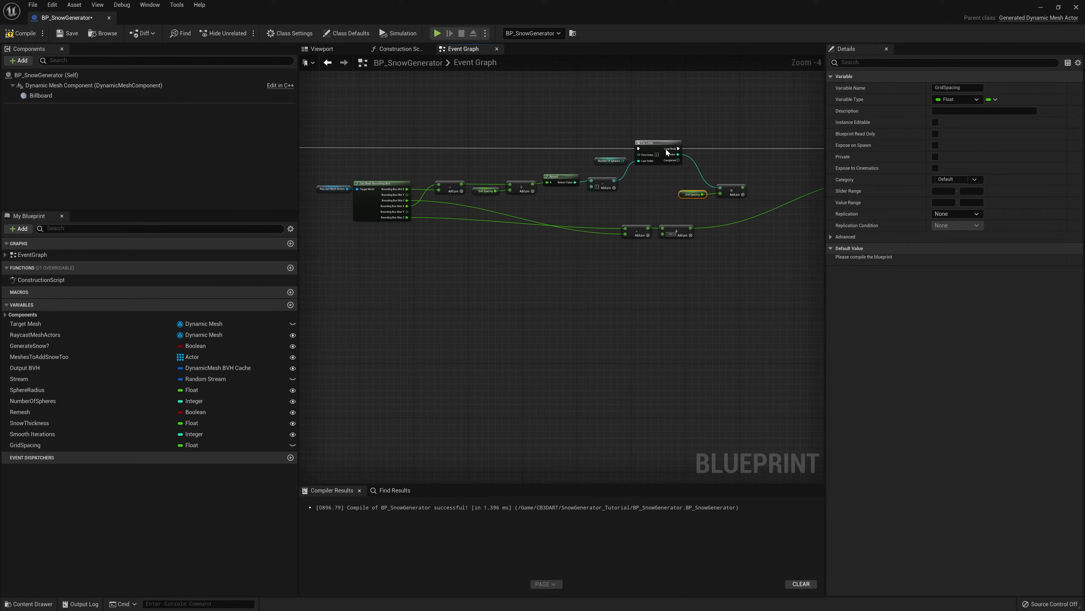
pyautogui.moveTo(406, 189); pyautogui.dragTo(745, 132)
pyautogui.write('rer')
pyautogui.press('Return')
pyautogui.write('+')
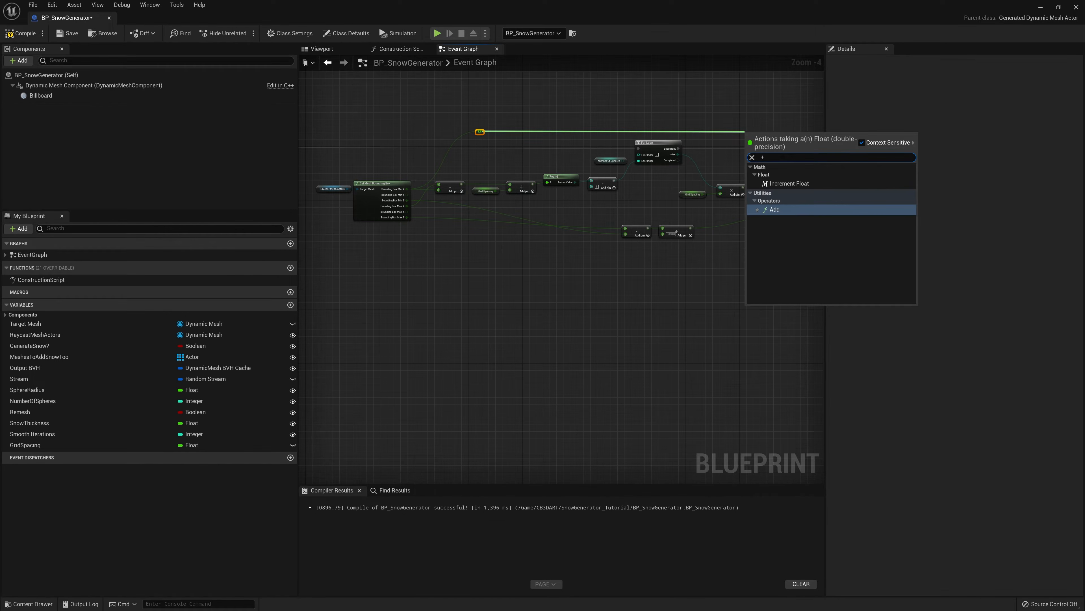
pyautogui.click(791, 211)
# Connect the Multiply result to the Add node, feed the sum into Ray Origin X, and tidy the wire with another reroute node.
pyautogui.moveTo(766, 156); pyautogui.dragTo(584, 169, button='right')
pyautogui.scroll(3, 565, 234)
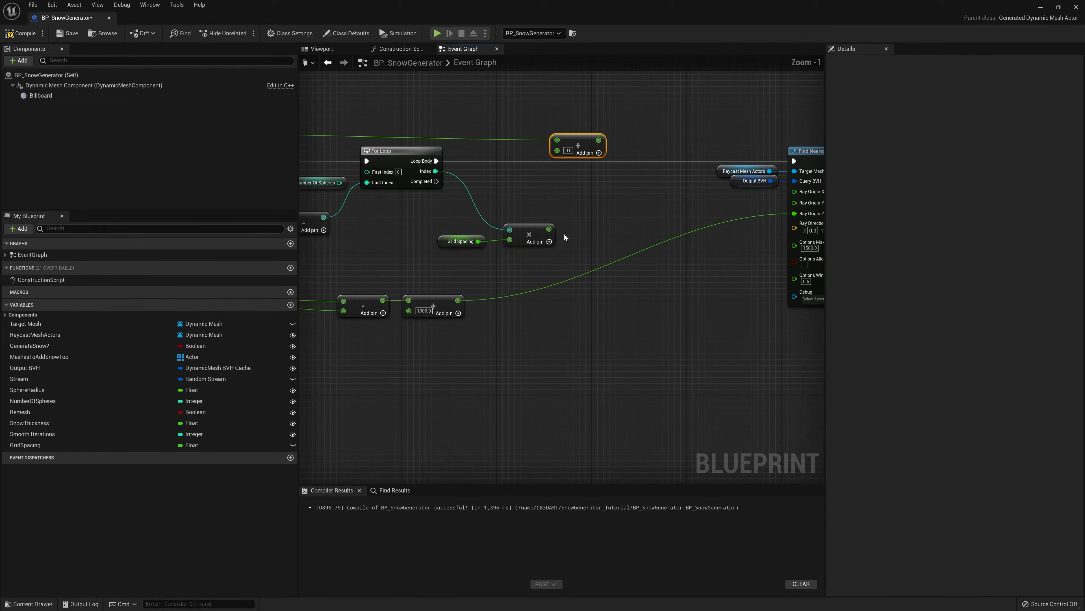
pyautogui.moveTo(548, 230); pyautogui.dragTo(499, 125)
pyautogui.doubleClick(498, 139)
pyautogui.moveTo(585, 156); pyautogui.dragTo(785, 195)
pyautogui.moveTo(646, 185); pyautogui.dragTo(645, 191)
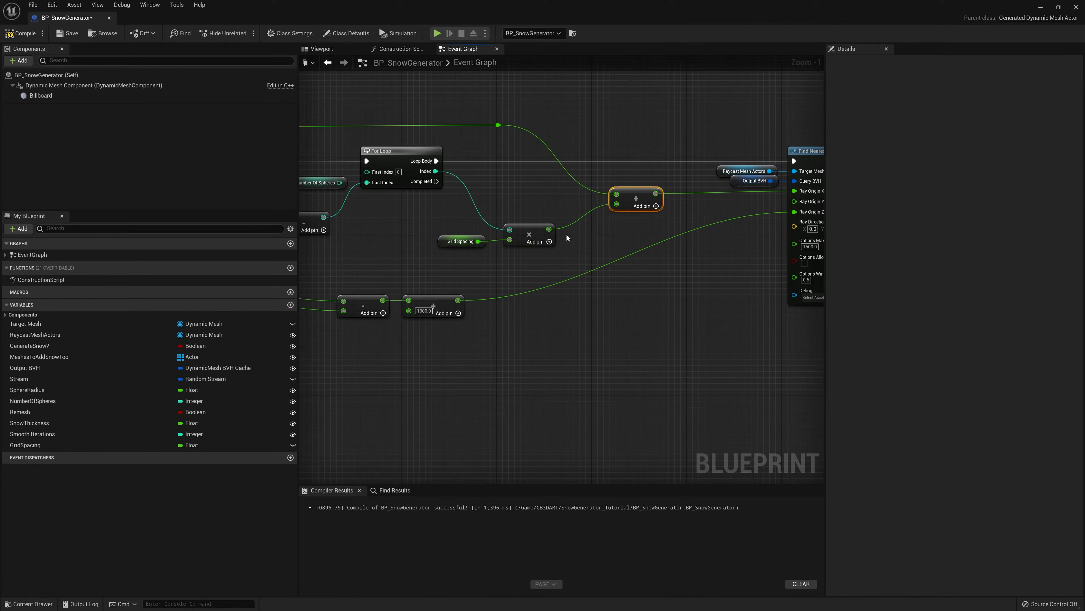
pyautogui.moveTo(547, 234); pyautogui.dragTo(701, 236, button='right')
pyautogui.moveTo(337, 200); pyautogui.dragTo(773, 208, button='right')
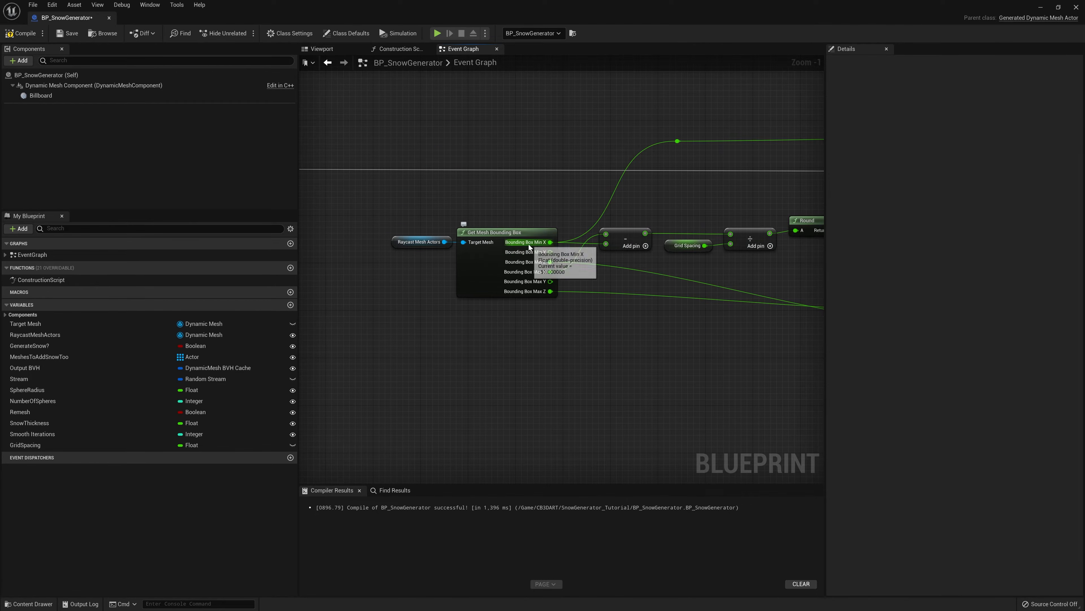
pyautogui.moveTo(694, 200); pyautogui.dragTo(257, 195, button='right')
pyautogui.moveTo(658, 179); pyautogui.dragTo(510, 186, button='right')
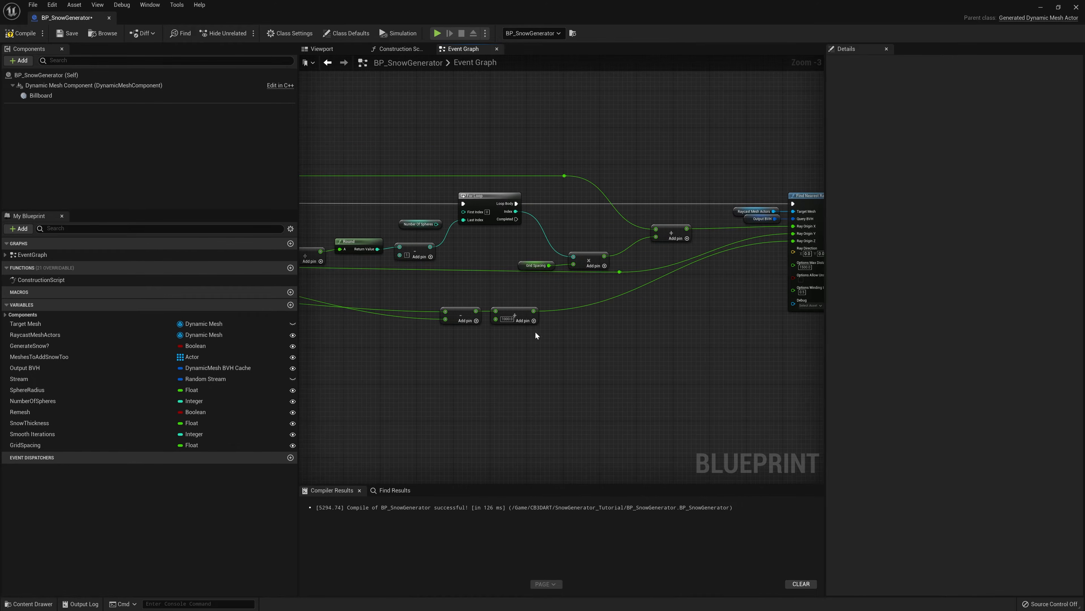
# Compile the Blueprint and shrink its editor window so it sits beside the level viewport and actor details.
pyautogui.moveTo(535, 332); pyautogui.dragTo(509, 316, button='right')
pyautogui.click(9, 37)
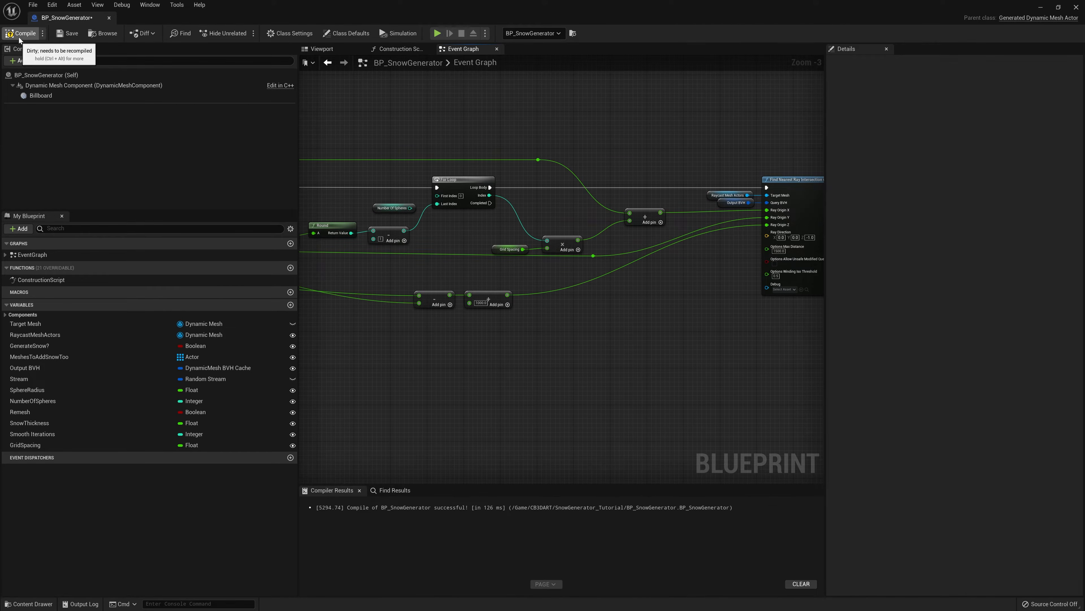
pyautogui.moveTo(712, 18); pyautogui.dragTo(345, 121)
pyautogui.doubleClick(339, 113)
pyautogui.moveTo(390, 16); pyautogui.dragTo(291, 10)
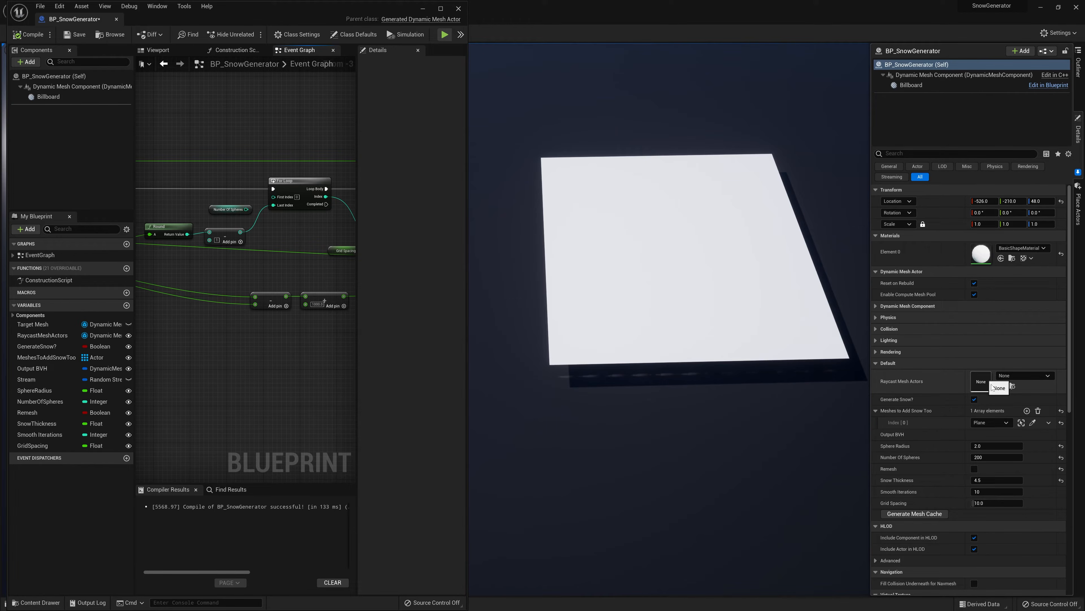
# Generate the snow actor's mesh cache and toggle Generate Snow? off and on to rebuild the spheres.
pyautogui.click(911, 515)
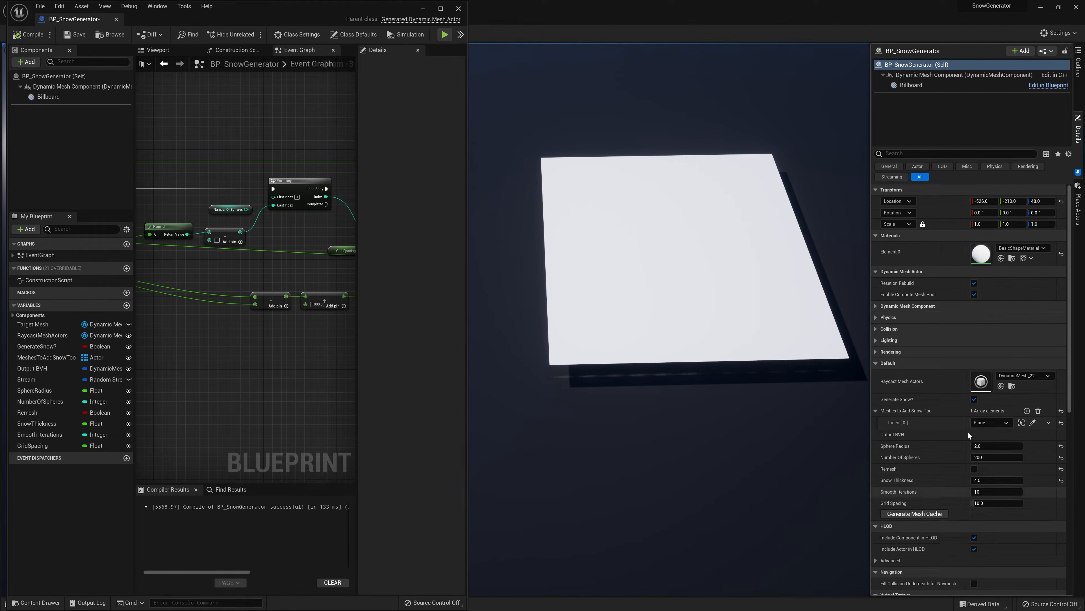
pyautogui.click(975, 399)
pyautogui.click(975, 400)
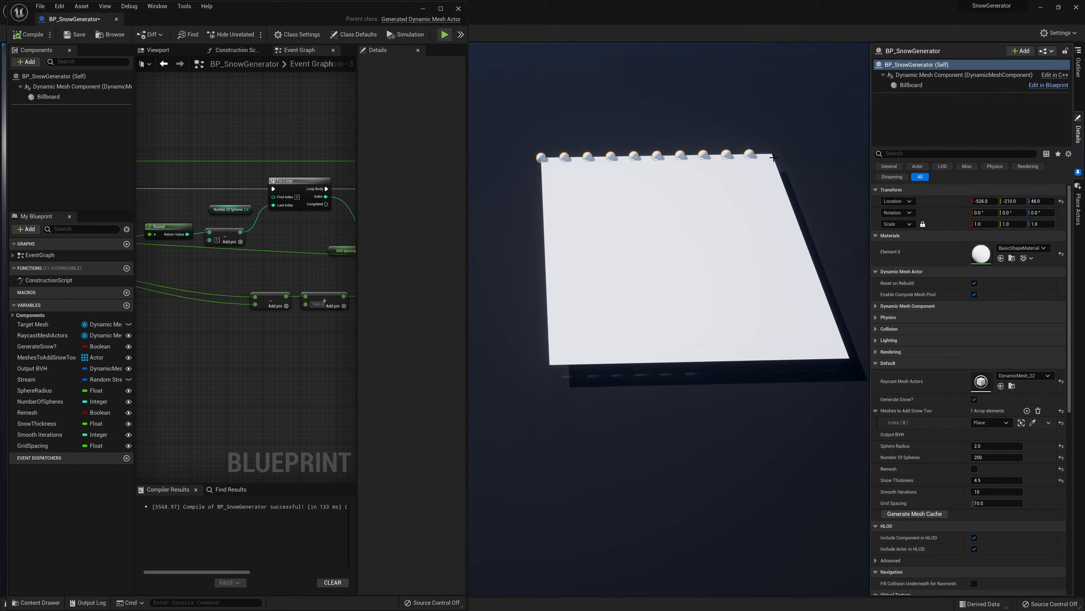
# Connect the Round result straight to the For Loop's Last Index, compile, and regenerate the mesh cache and snow spheres.
pyautogui.moveTo(187, 234); pyautogui.dragTo(275, 206)
pyautogui.click(28, 34)
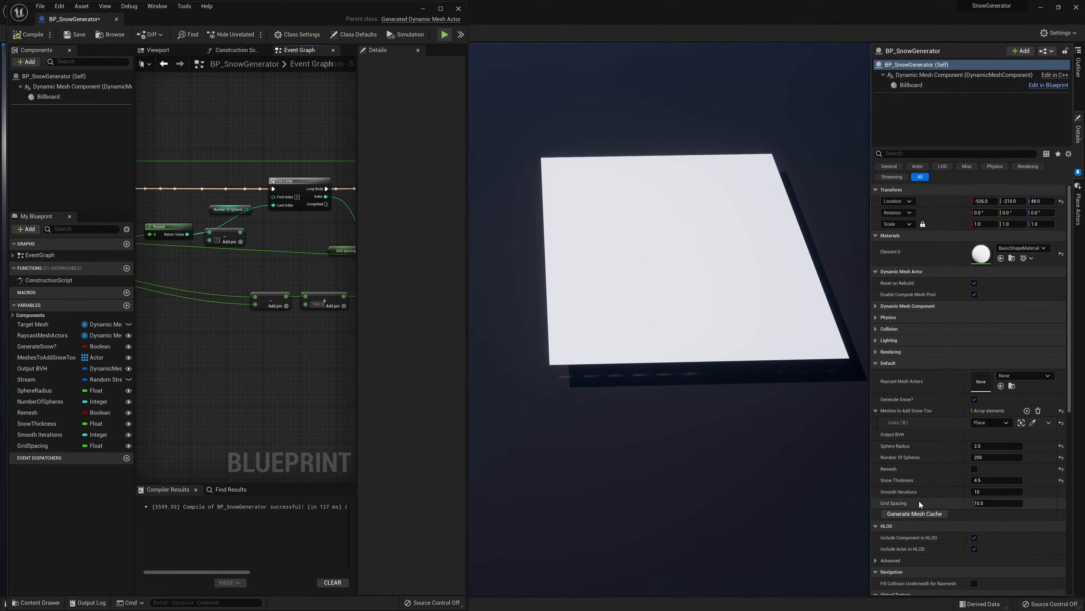
pyautogui.click(919, 514)
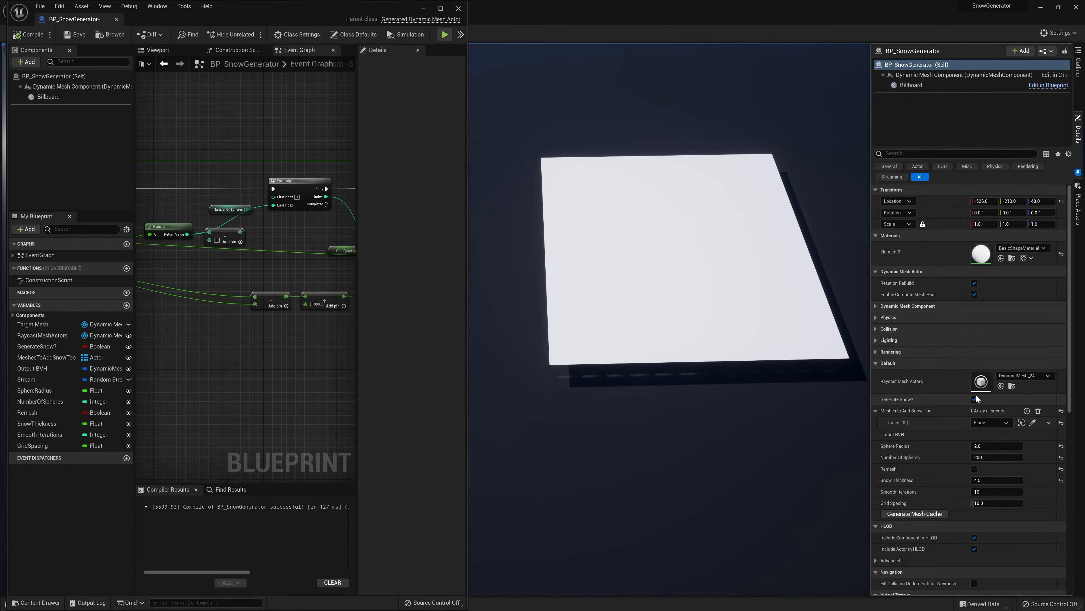
pyautogui.click(975, 399)
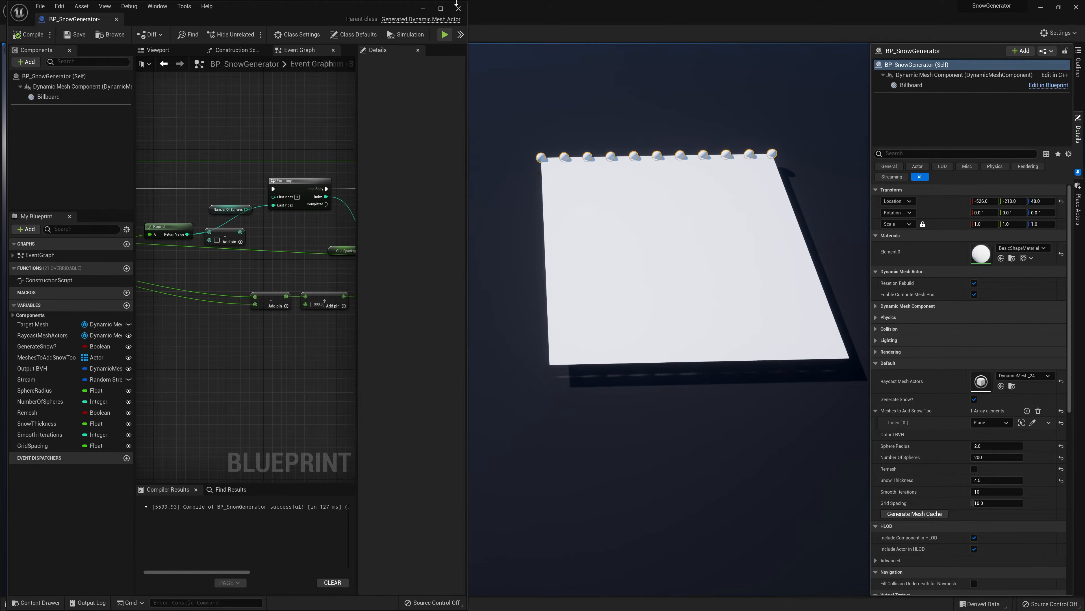
# Duplicate the Subtract, Grid Spacing, Divide and Round chain below the original and feed it the Bounding Box Y extents.
pyautogui.click(440, 9)
pyautogui.moveTo(427, 313); pyautogui.dragTo(740, 321, button='right')
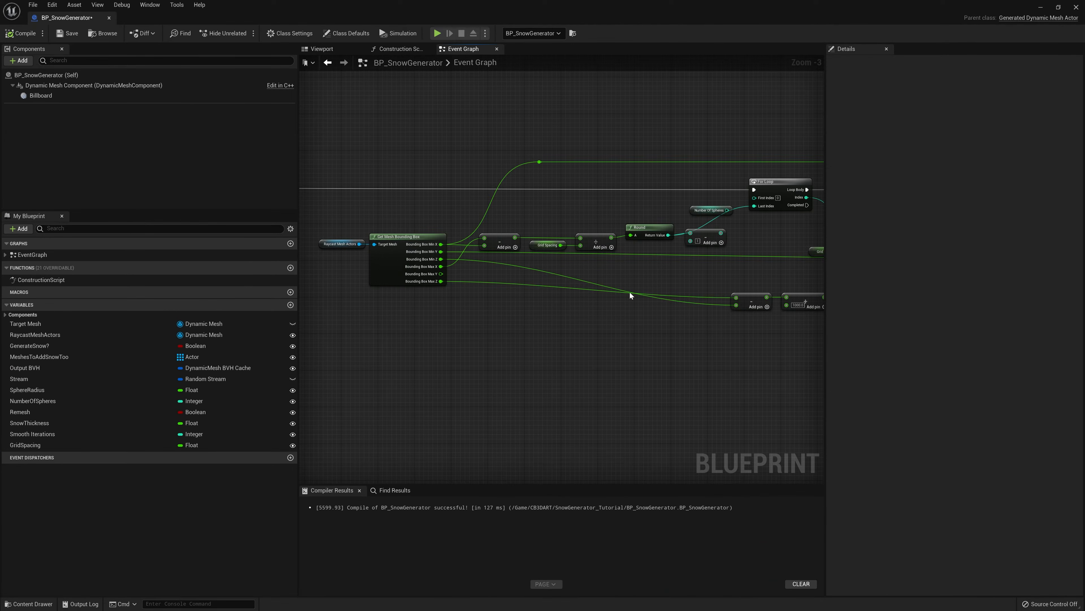
pyautogui.scroll(1, 630, 292)
pyautogui.moveTo(670, 276); pyautogui.dragTo(637, 251, button='right')
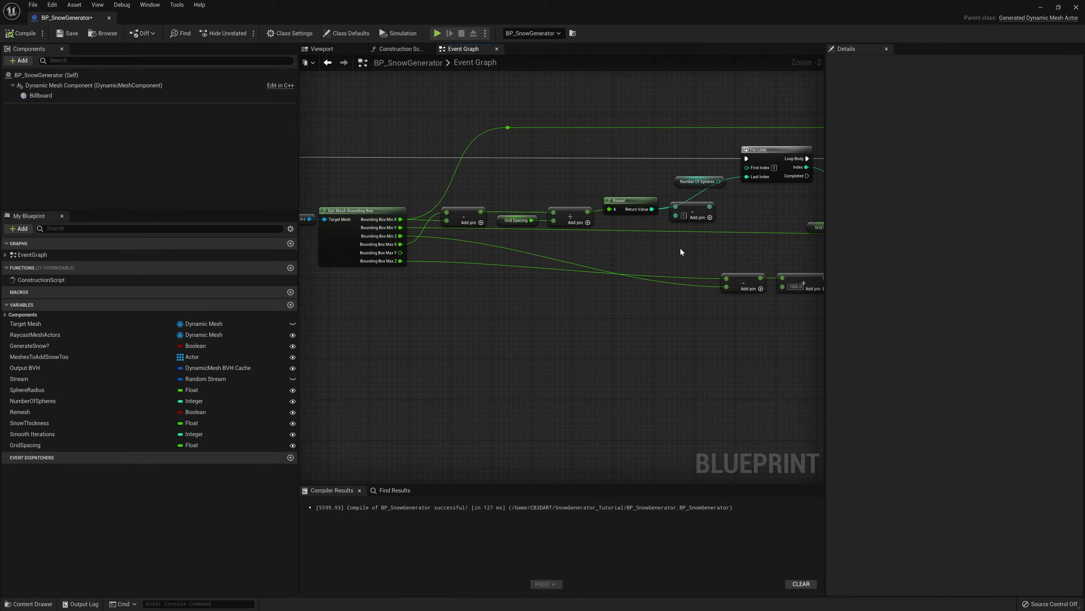
pyautogui.moveTo(655, 241); pyautogui.dragTo(458, 204)
pyautogui.hotkey('ctrl', 'c')
pyautogui.hotkey('ctrl', 'v')
pyautogui.moveTo(500, 287); pyautogui.dragTo(467, 246)
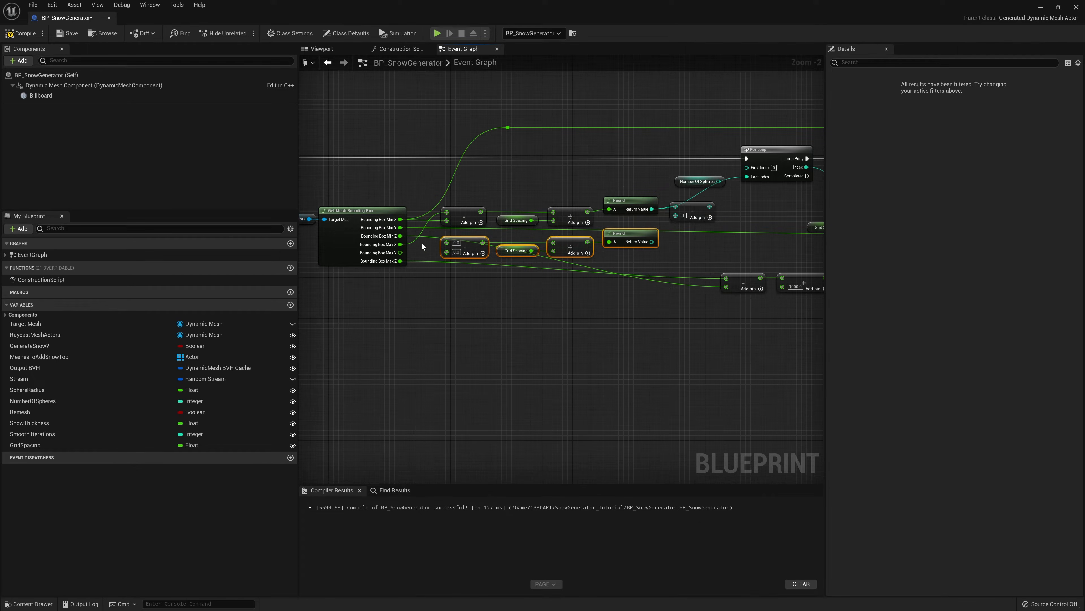
pyautogui.moveTo(401, 252); pyautogui.dragTo(447, 251)
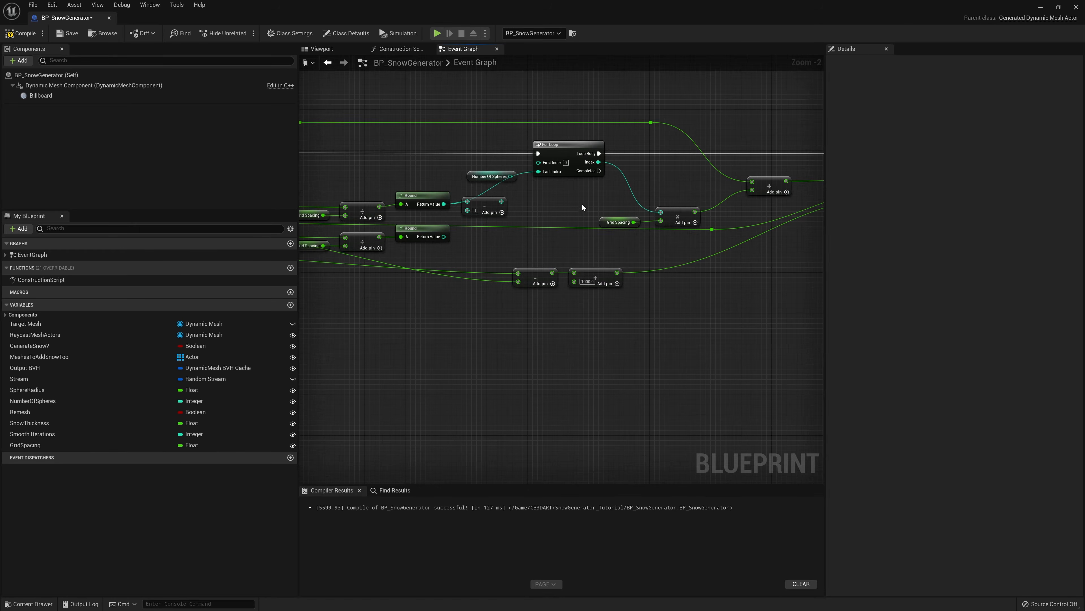
# Duplicate the For Loop after the first one and connect the second Round result to the copy's Last Index.
pyautogui.moveTo(583, 204); pyautogui.dragTo(561, 176, button='right')
pyautogui.click(534, 131)
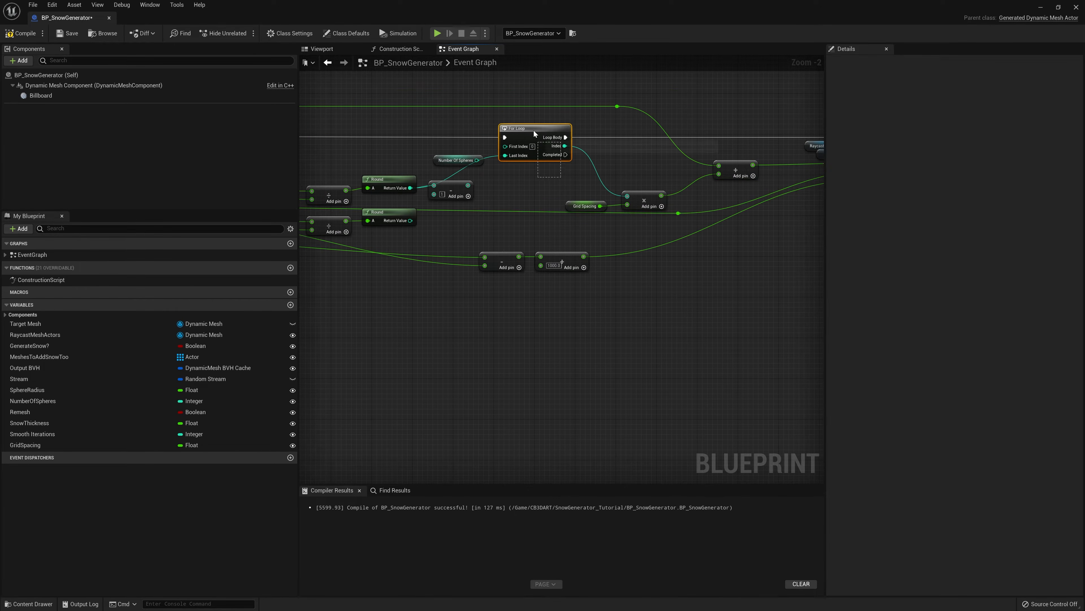
pyautogui.moveTo(655, 156); pyautogui.dragTo(508, 171, button='right')
pyautogui.hotkey('ctrl', 'v')
pyautogui.moveTo(518, 335); pyautogui.dragTo(498, 152)
pyautogui.moveTo(465, 163); pyautogui.dragTo(404, 163)
pyautogui.moveTo(383, 213); pyautogui.dragTo(668, 195, button='right')
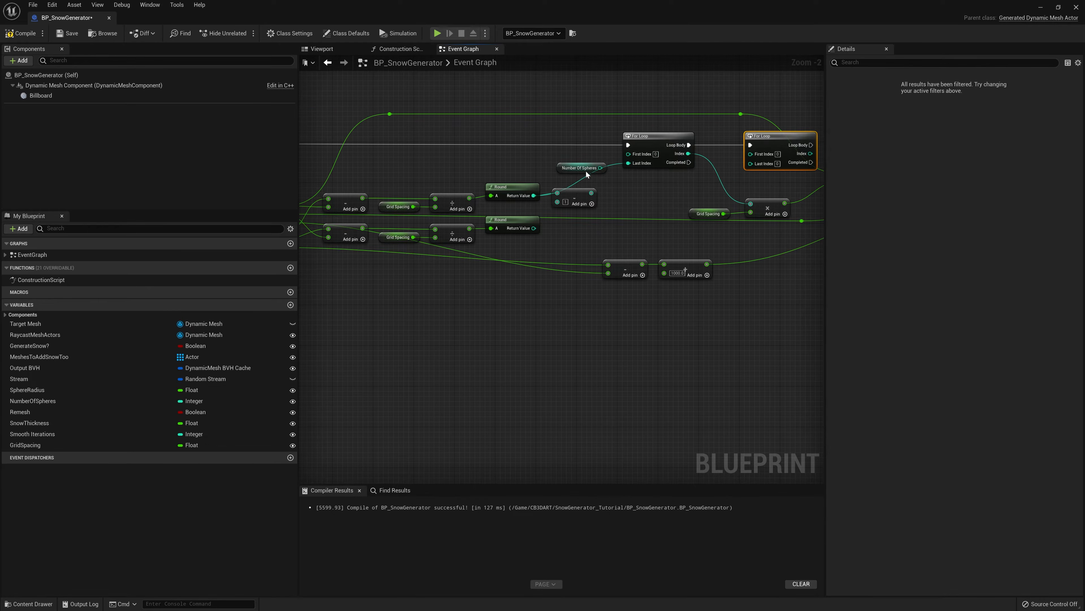
pyautogui.moveTo(474, 265); pyautogui.dragTo(401, 274, button='right')
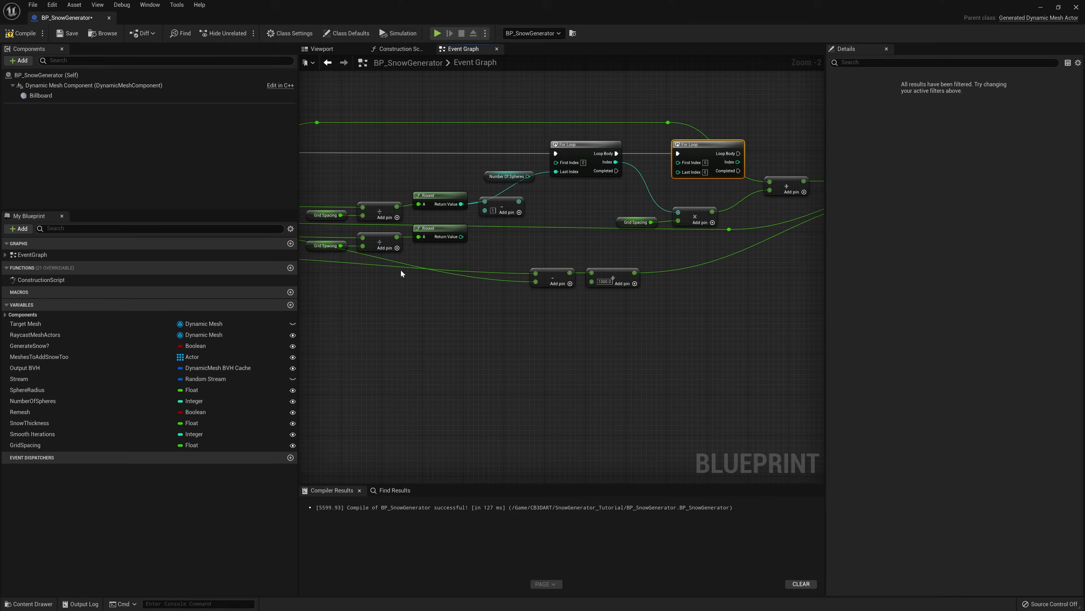
pyautogui.moveTo(461, 237); pyautogui.dragTo(679, 171)
pyautogui.moveTo(708, 172); pyautogui.dragTo(545, 189, button='right')
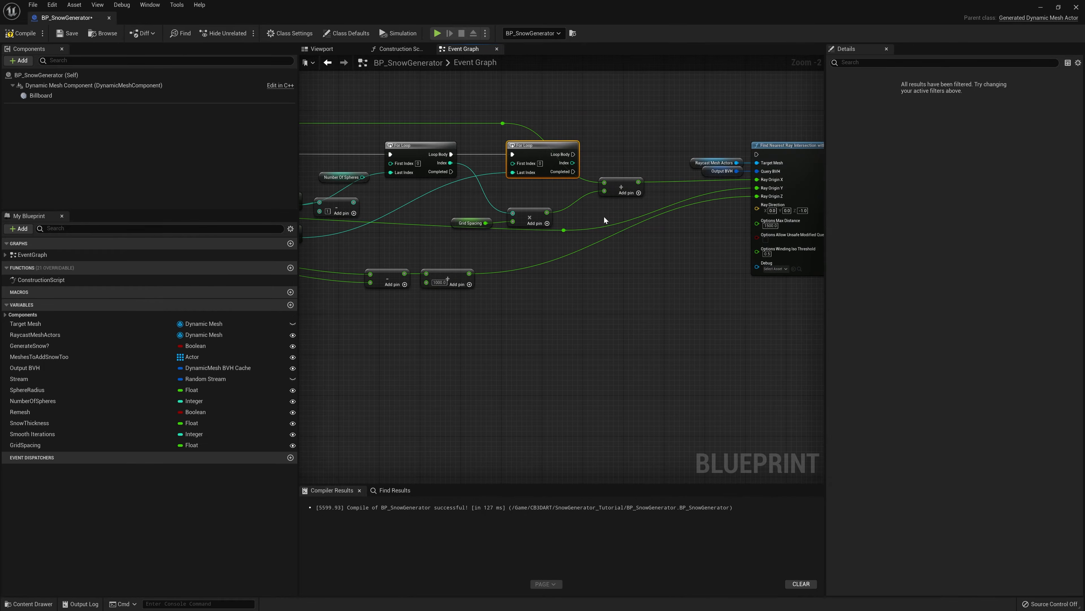
# Tidy the X-axis Multiply and Add nodes and move the second For Loop past them.
pyautogui.moveTo(604, 219); pyautogui.dragTo(619, 230, button='right')
pyautogui.moveTo(635, 196); pyautogui.dragTo(609, 217)
pyautogui.moveTo(544, 230); pyautogui.dragTo(476, 234)
pyautogui.press('q')
pyautogui.moveTo(659, 256); pyautogui.dragTo(657, 248, button='right')
pyautogui.moveTo(614, 213); pyautogui.dragTo(587, 206)
pyautogui.moveTo(638, 180); pyautogui.dragTo(558, 180, button='right')
pyautogui.moveTo(487, 150); pyautogui.dragTo(573, 150)
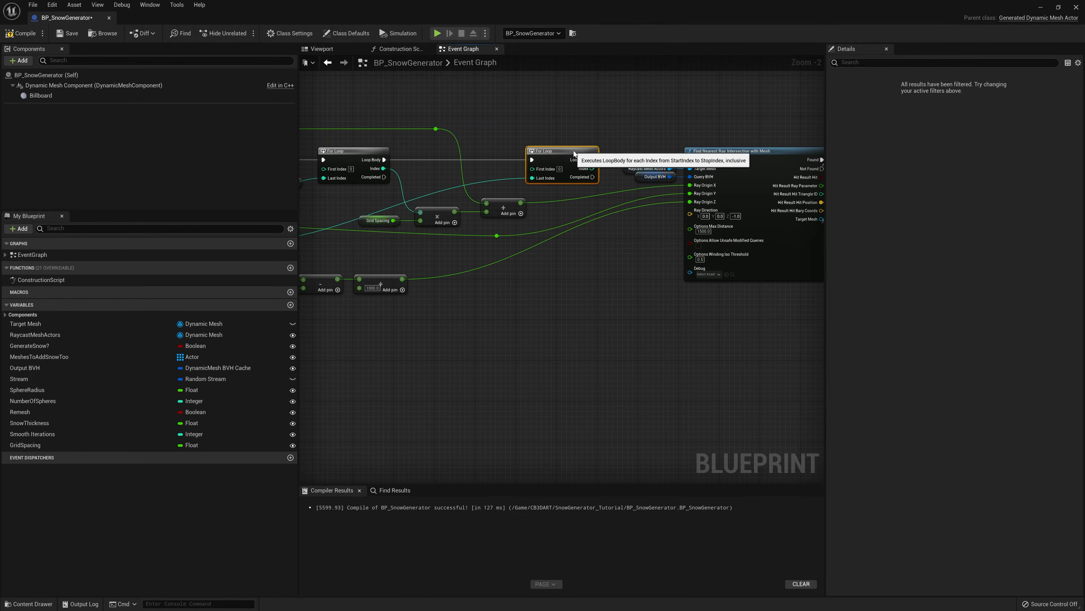
# Shift the ray intersection nodes further along the graph and move the Y spacing chain below the Z calculation nodes.
pyautogui.scroll(-3, 573, 151)
pyautogui.moveTo(573, 150); pyautogui.dragTo(450, 193, button='right')
pyautogui.moveTo(470, 178); pyautogui.dragTo(637, 265)
pyautogui.moveTo(545, 194); pyautogui.dragTo(644, 194)
pyautogui.moveTo(548, 227); pyautogui.dragTo(799, 194, button='right')
pyautogui.scroll(2, 717, 197)
pyautogui.moveTo(484, 209); pyautogui.dragTo(609, 207, button='right')
pyautogui.moveTo(340, 192); pyautogui.dragTo(504, 213)
pyautogui.moveTo(505, 193); pyautogui.dragTo(739, 299)
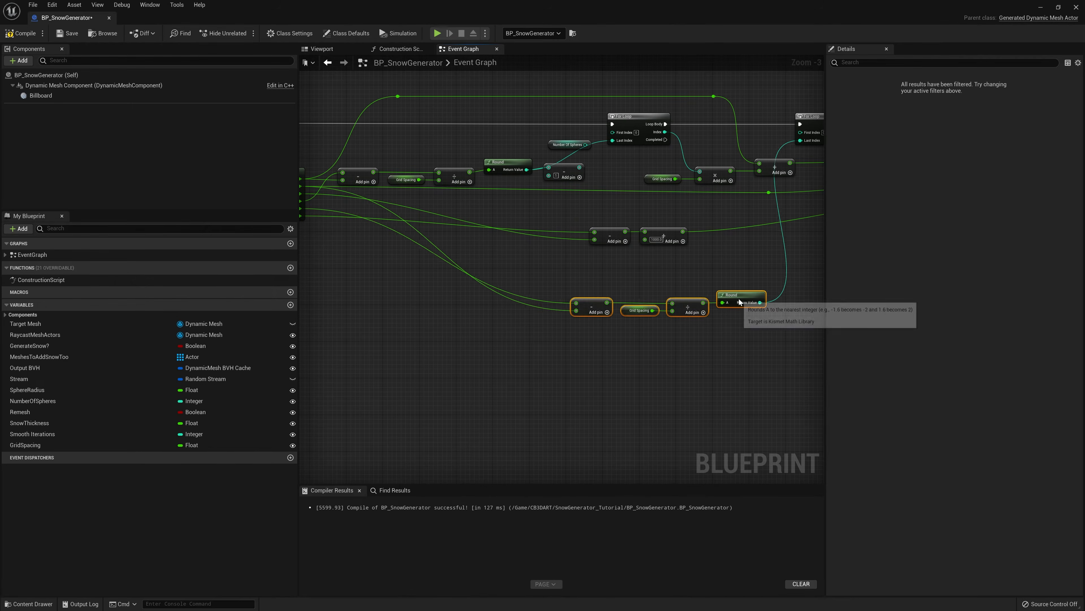
# Nudge the second For Loop along and delete the unused subtract-by-1 and Number Of Spheres nodes.
pyautogui.moveTo(712, 335); pyautogui.dragTo(647, 342, button='right')
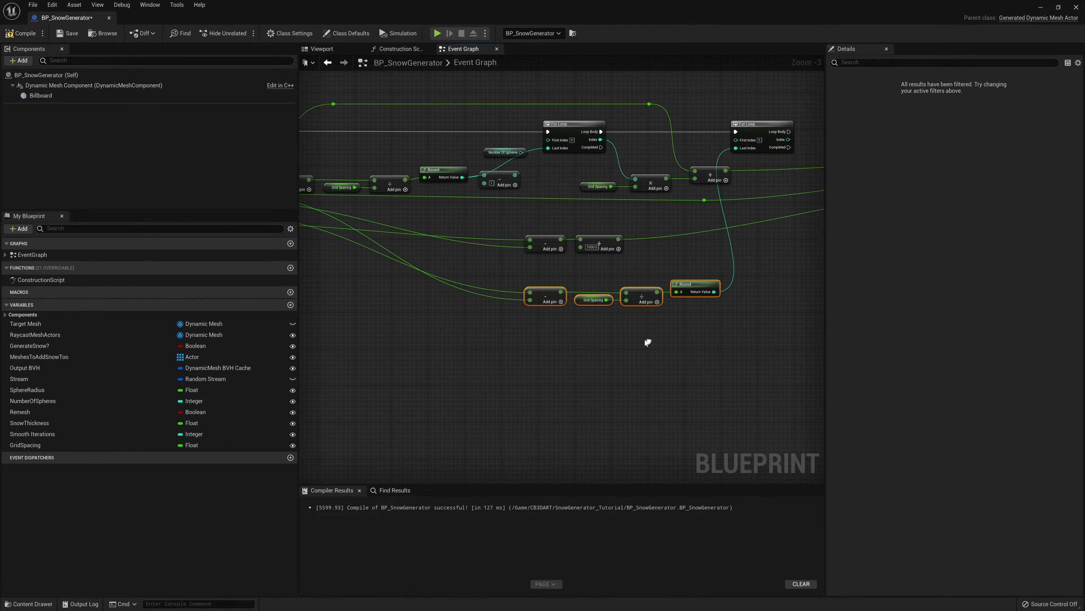
pyautogui.moveTo(762, 249); pyautogui.dragTo(549, 298, button='right')
pyautogui.moveTo(548, 179); pyautogui.dragTo(610, 180)
pyautogui.moveTo(486, 341); pyautogui.dragTo(824, 303, button='right')
pyautogui.click(620, 191)
pyautogui.press('Delete')
pyautogui.moveTo(577, 203); pyautogui.dragTo(427, 187)
pyautogui.moveTo(570, 180); pyautogui.dragTo(579, 152)
pyautogui.moveTo(650, 180); pyautogui.dragTo(633, 153)
pyautogui.press('Delete')
# Align the X spacing nodes and enclose them with the first For Loop in a comment titled X Axis Spacing.
pyautogui.moveTo(596, 185); pyautogui.dragTo(423, 161)
pyautogui.moveTo(577, 157); pyautogui.dragTo(609, 172)
pyautogui.moveTo(733, 173); pyautogui.dragTo(641, 184, button='right')
pyautogui.scroll(-2, 641, 184)
pyautogui.moveTo(720, 204); pyautogui.dragTo(456, 140)
pyautogui.write('cX Axis Spacing')
pyautogui.press('Return')
# Rearrange the Y spacing chain beneath the second For Loop, clear of the Z calculation nodes.
pyautogui.scroll(2, 676, 198)
pyautogui.moveTo(677, 197); pyautogui.dragTo(563, 211, button='right')
pyautogui.scroll(-2, 563, 211)
pyautogui.moveTo(489, 342); pyautogui.dragTo(381, 318)
pyautogui.moveTo(469, 323); pyautogui.dragTo(528, 310)
pyautogui.moveTo(532, 231); pyautogui.dragTo(576, 231)
pyautogui.moveTo(610, 315); pyautogui.dragTo(605, 221)
pyautogui.scroll(2, 629, 277)
pyautogui.moveTo(629, 278); pyautogui.dragTo(448, 256)
pyautogui.moveTo(443, 279); pyautogui.dragTo(506, 241)
# Move the second For Loop and its spacing chain further away from the X Axis Spacing comment.
pyautogui.moveTo(712, 144); pyautogui.dragTo(617, 156, button='right')
pyautogui.moveTo(617, 156); pyautogui.dragTo(710, 157)
pyautogui.moveTo(652, 267); pyautogui.dragTo(423, 239)
pyautogui.moveTo(418, 250); pyautogui.dragTo(531, 249)
pyautogui.moveTo(715, 154); pyautogui.dragTo(650, 154, button='right')
pyautogui.moveTo(650, 154); pyautogui.dragTo(704, 154)
# Enclose the second For Loop and its spacing chain in a comment titled Y Axis Spacing.
pyautogui.scroll(-1, 631, 275)
pyautogui.moveTo(710, 277); pyautogui.dragTo(493, 158)
pyautogui.write('cY Axis Splcin')
pyautogui.press('BackSpace')
pyautogui.press('BackSpace')
pyautogui.press('BackSpace')
pyautogui.press('BackSpace')
pyautogui.write('acing')
pyautogui.press('Return')
# Set the comment color of the Y Axis Spacing and X Axis Spacing boxes to black.
pyautogui.click(957, 111)
pyautogui.press('Escape')
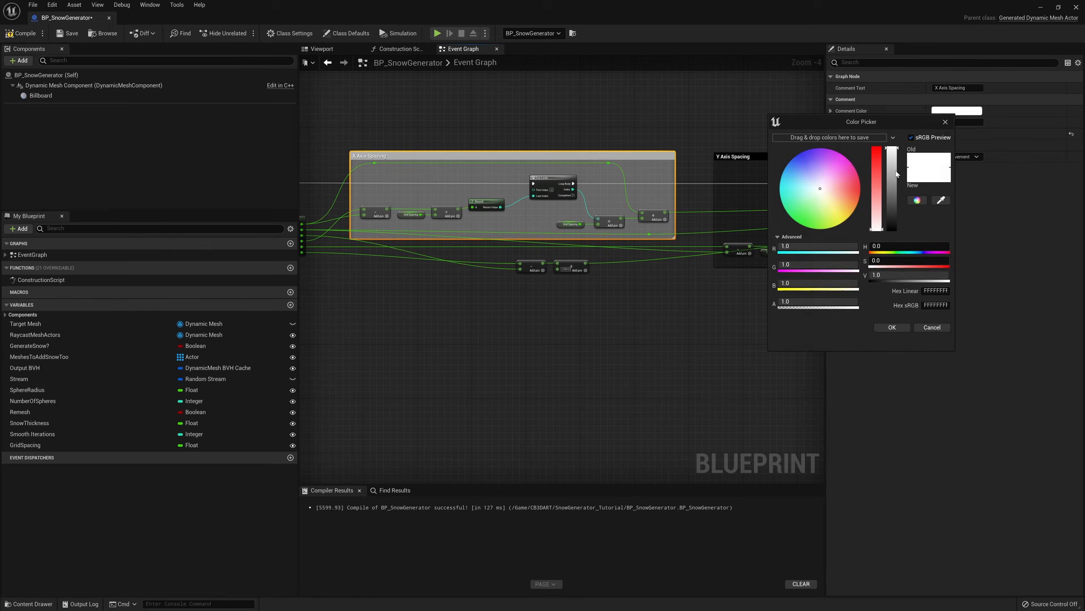
pyautogui.moveTo(895, 172); pyautogui.dragTo(893, 233)
pyautogui.click(892, 327)
# Move the Z calculation nodes, wrap them in a comment titled Z Axis, and color it black.
pyautogui.scroll(-1, 649, 312)
pyautogui.moveTo(609, 300); pyautogui.dragTo(508, 266, button='right')
pyautogui.moveTo(474, 254); pyautogui.dragTo(400, 218)
pyautogui.moveTo(438, 227); pyautogui.dragTo(691, 267)
pyautogui.write('cZ Axis')
pyautogui.press('Return')
pyautogui.click(945, 111)
pyautogui.moveTo(885, 163); pyautogui.dragTo(884, 232)
pyautogui.click(884, 320)
# Extend the Y Axis Spacing comment toward the X Axis Spacing box and shift its nodes into the added room.
pyautogui.moveTo(395, 343)
pyautogui.mouseDown(button='right')
pyautogui.moveTo(620, 332)
pyautogui.moveTo(415, 338)
pyautogui.mouseUp(button='right')
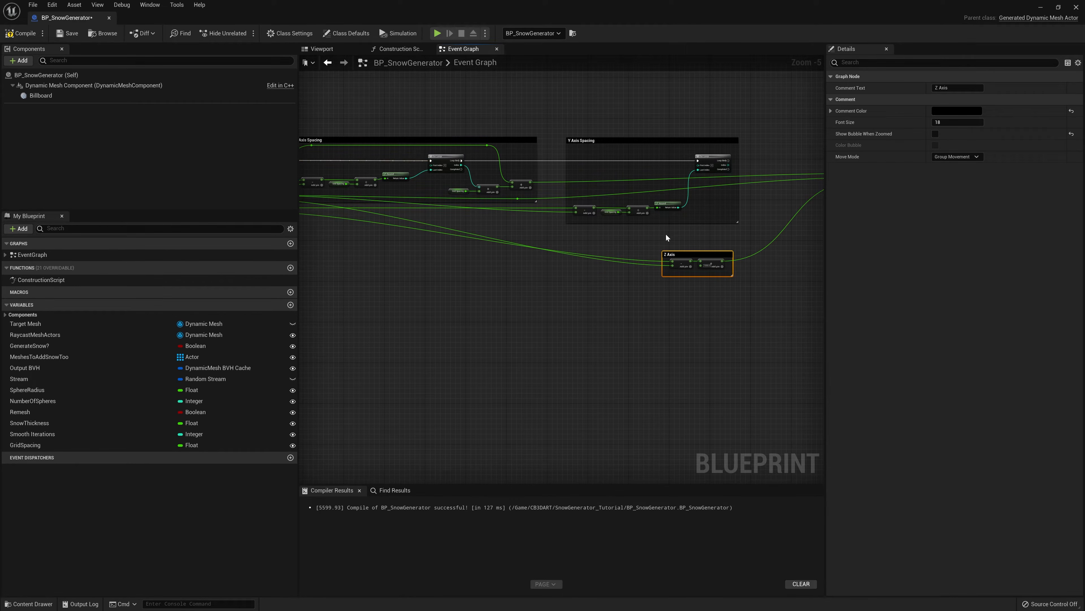
pyautogui.moveTo(665, 233); pyautogui.dragTo(553, 239, button='right')
pyautogui.moveTo(477, 246); pyautogui.dragTo(537, 259, button='right')
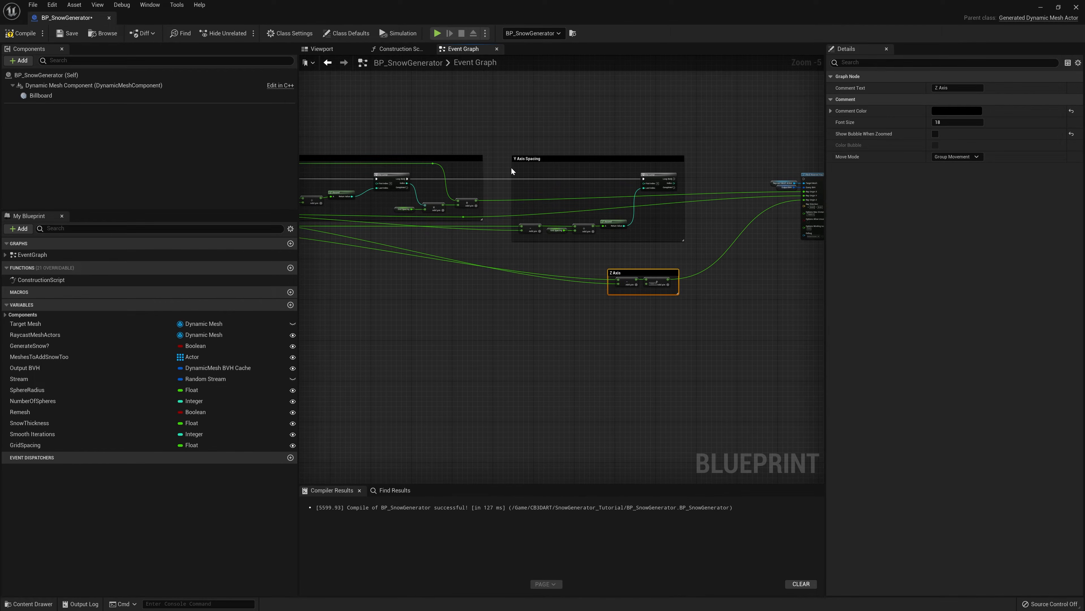
pyautogui.click(512, 167)
pyautogui.moveTo(511, 168); pyautogui.dragTo(492, 167)
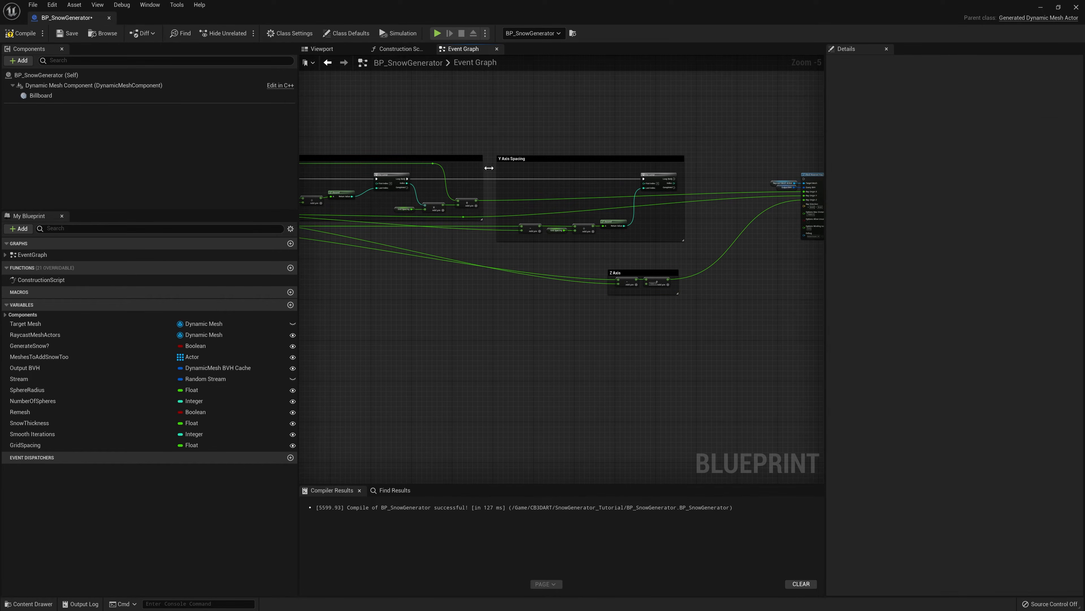
pyautogui.scroll(1, 687, 211)
pyautogui.moveTo(680, 234); pyautogui.dragTo(474, 159)
pyautogui.moveTo(651, 162); pyautogui.dragTo(623, 168)
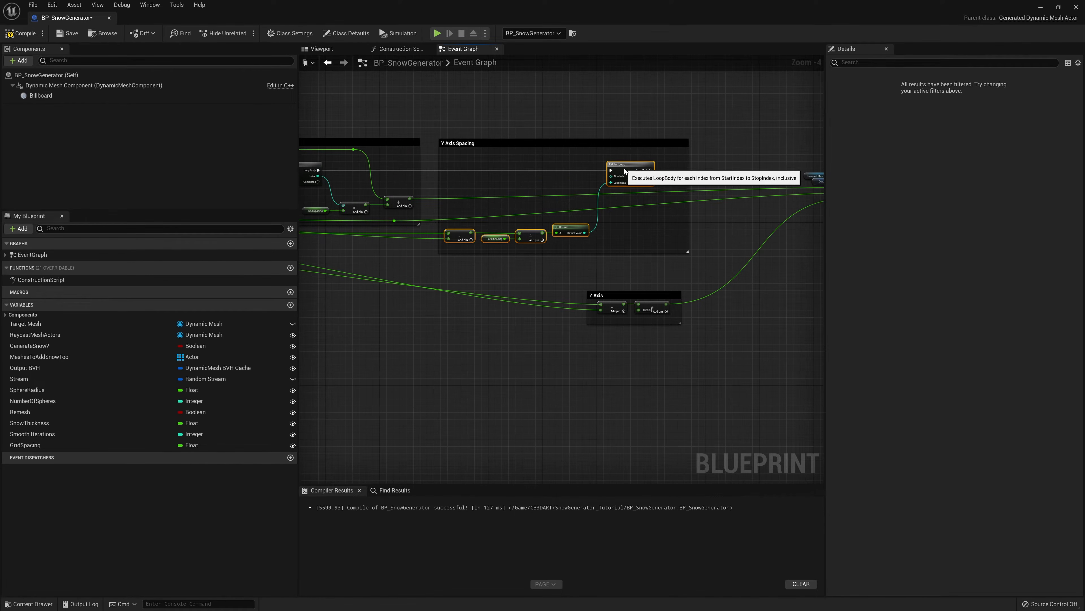
# Add a Multiply node fed by the Index output of the Y Axis Spacing For Loop.
pyautogui.moveTo(417, 175); pyautogui.dragTo(581, 166, button='right')
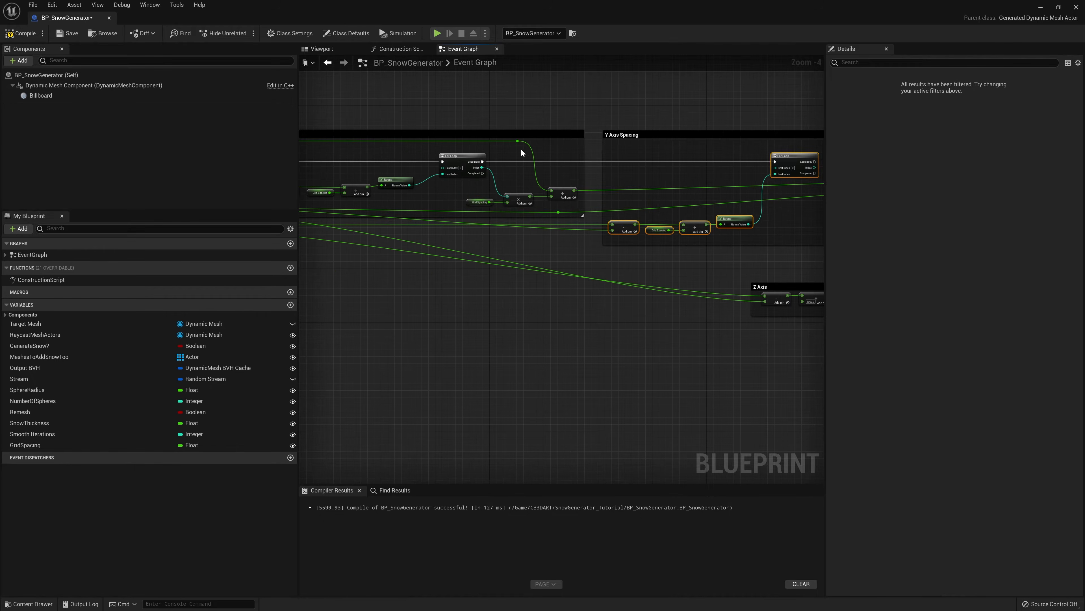
pyautogui.moveTo(585, 270); pyautogui.dragTo(431, 255, button='right')
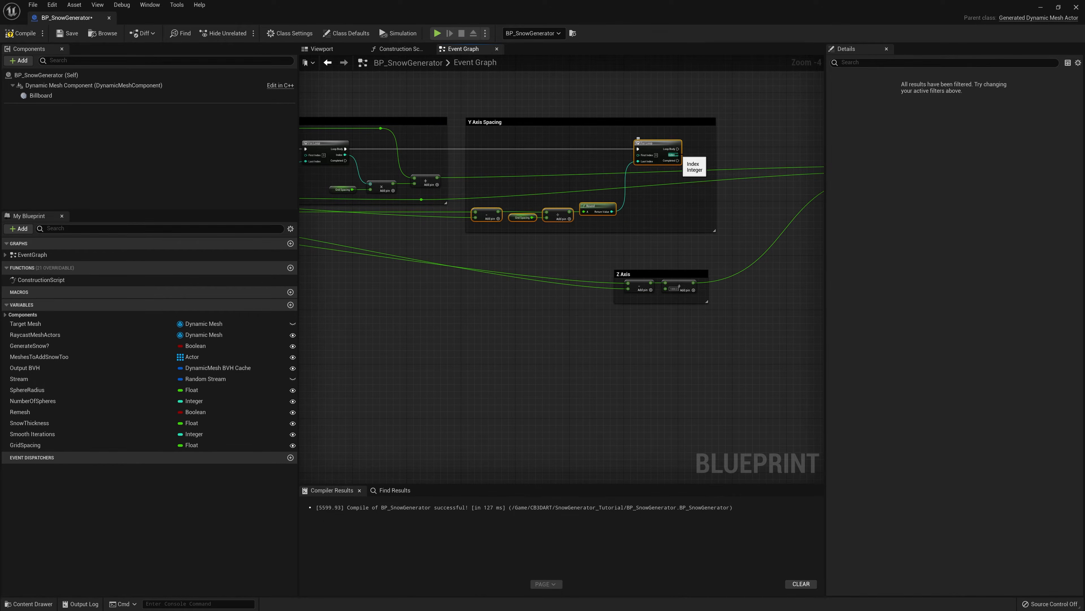
pyautogui.moveTo(677, 155); pyautogui.dragTo(751, 207)
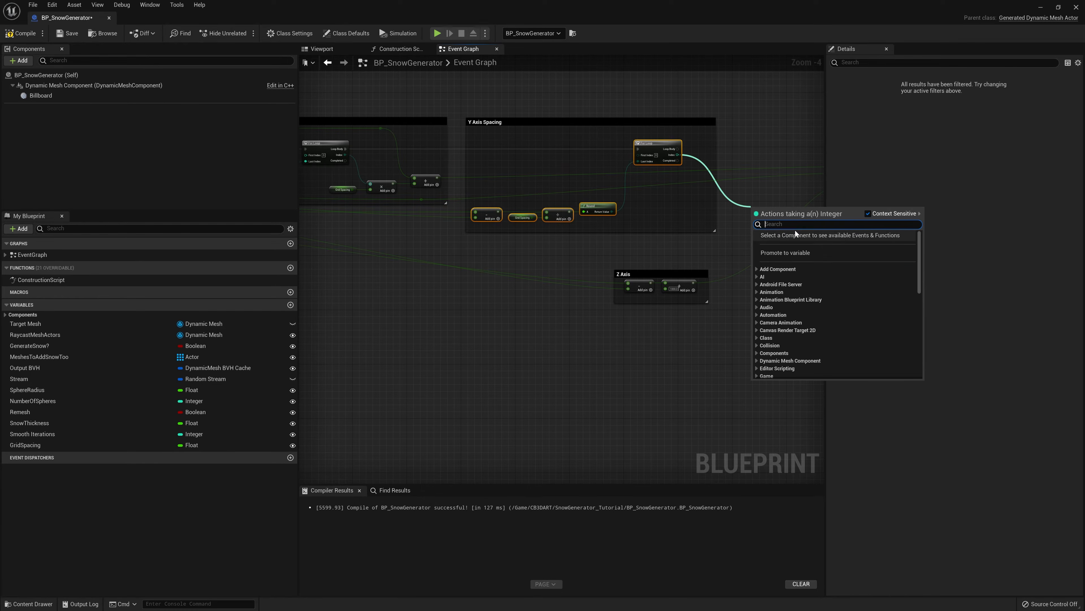
pyautogui.write('*')
pyautogui.click(808, 248)
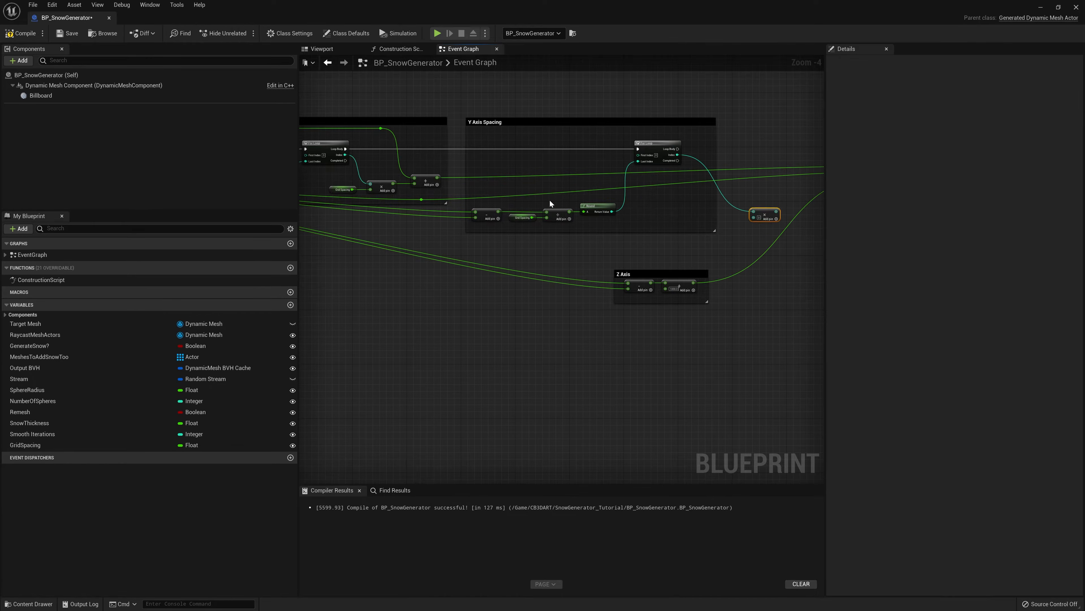
# Duplicate the Grid Spacing getter into the Y Multiply node's second input, align the pair, and move them closer to the loop.
pyautogui.moveTo(362, 183); pyautogui.dragTo(436, 188, button='right')
pyautogui.click(414, 193)
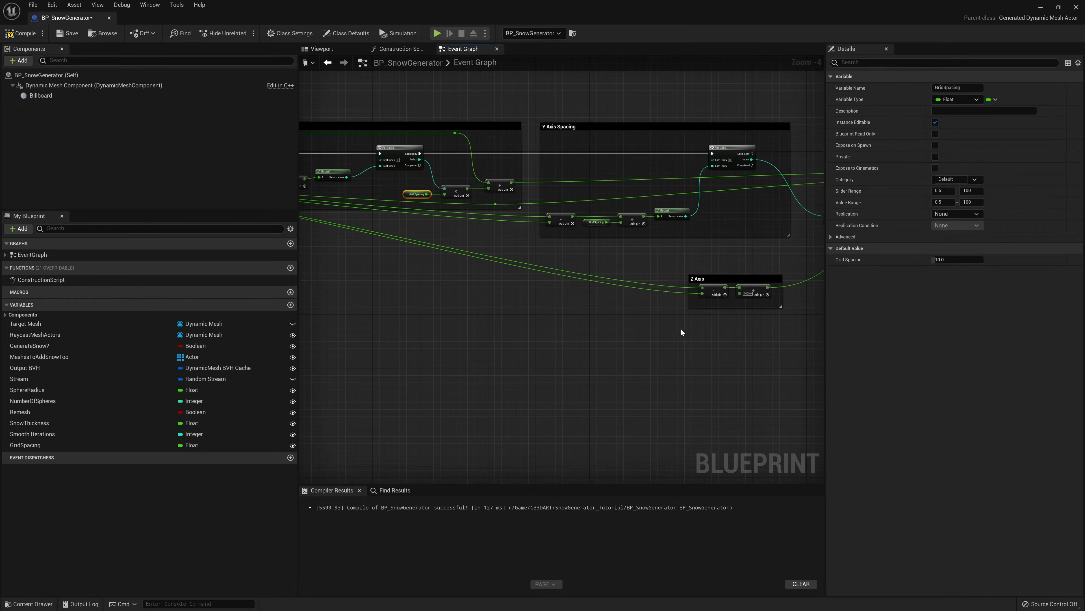
pyautogui.scroll(3, 557, 197)
pyautogui.press('q')
pyautogui.keyDown('shift'); pyautogui.click(604, 188); pyautogui.keyUp('shift')
pyautogui.scroll(-3, 542, 239)
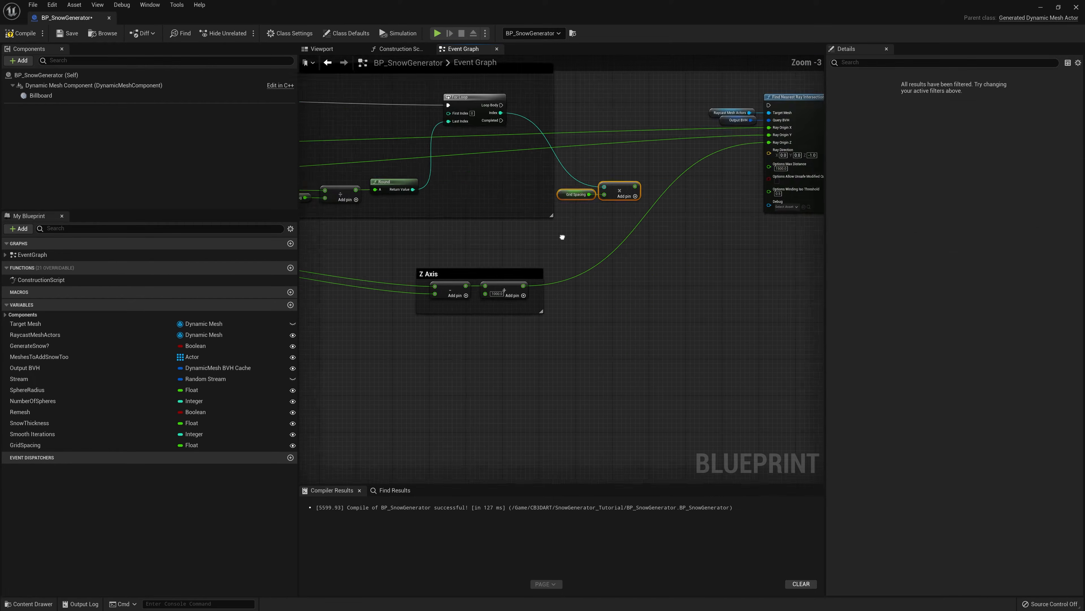
pyautogui.moveTo(562, 237); pyautogui.dragTo(630, 261, button='right')
pyautogui.moveTo(669, 227); pyautogui.dragTo(629, 215)
# Create an Add node from Bounding Box Min Y and connect the Y Multiply result to its second input.
pyautogui.moveTo(321, 251); pyautogui.dragTo(529, 227, button='right')
pyautogui.scroll(-1, 490, 231)
pyautogui.moveTo(422, 215); pyautogui.dragTo(535, 229, button='right')
pyautogui.scroll(1, 385, 216)
pyautogui.moveTo(374, 211); pyautogui.dragTo(591, 207)
pyautogui.write('+')
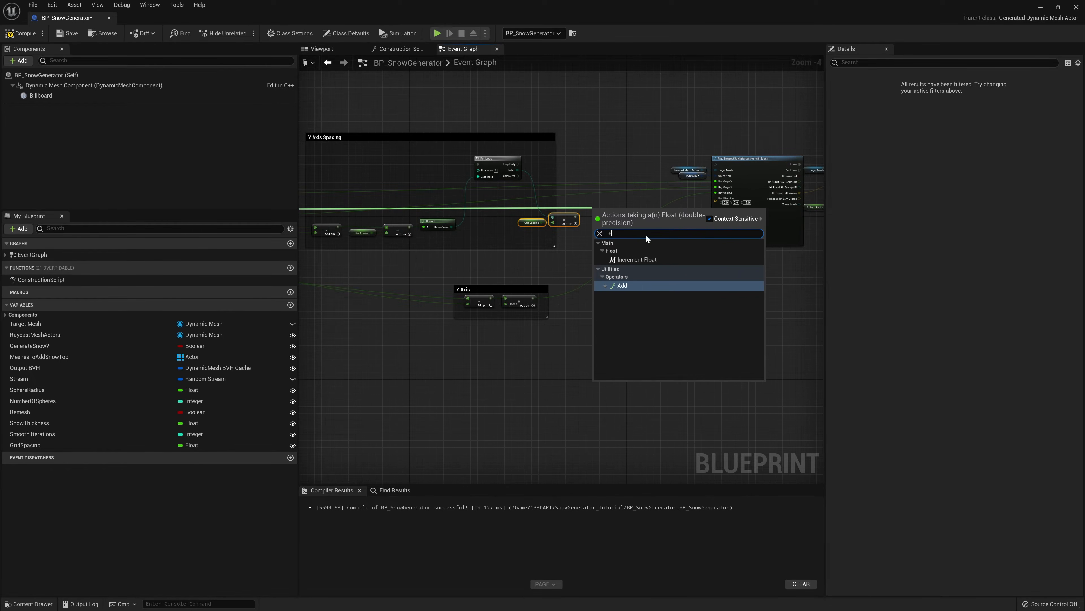
pyautogui.click(640, 286)
pyautogui.scroll(3, 553, 190)
pyautogui.moveTo(592, 231); pyautogui.dragTo(630, 231)
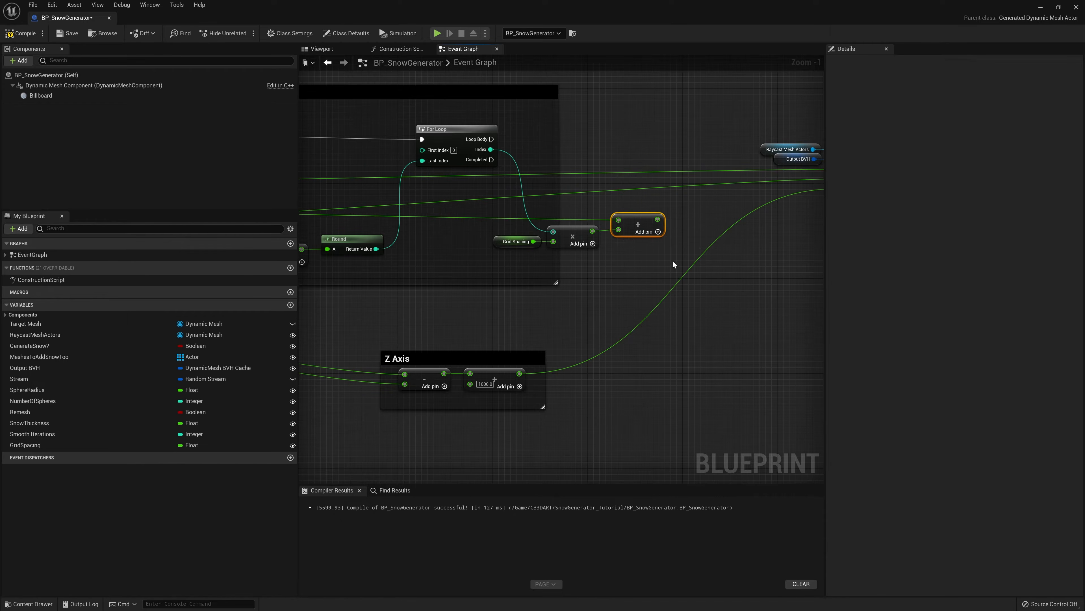
# Connect the Y sum to Ray Origin Y and the second For Loop's Loop Body to the Find Nearest Ray Intersection node.
pyautogui.moveTo(671, 219); pyautogui.dragTo(515, 227, button='right')
pyautogui.moveTo(514, 228); pyautogui.dragTo(695, 197)
pyautogui.scroll(-1, 477, 189)
pyautogui.moveTo(368, 153); pyautogui.dragTo(663, 153)
pyautogui.scroll(-1, 474, 240)
# Widen the Y Axis Spacing comment around its Multiply and Add nodes and remove the reroute node on the Min Y wire.
pyautogui.moveTo(475, 246); pyautogui.dragTo(556, 231, button='right')
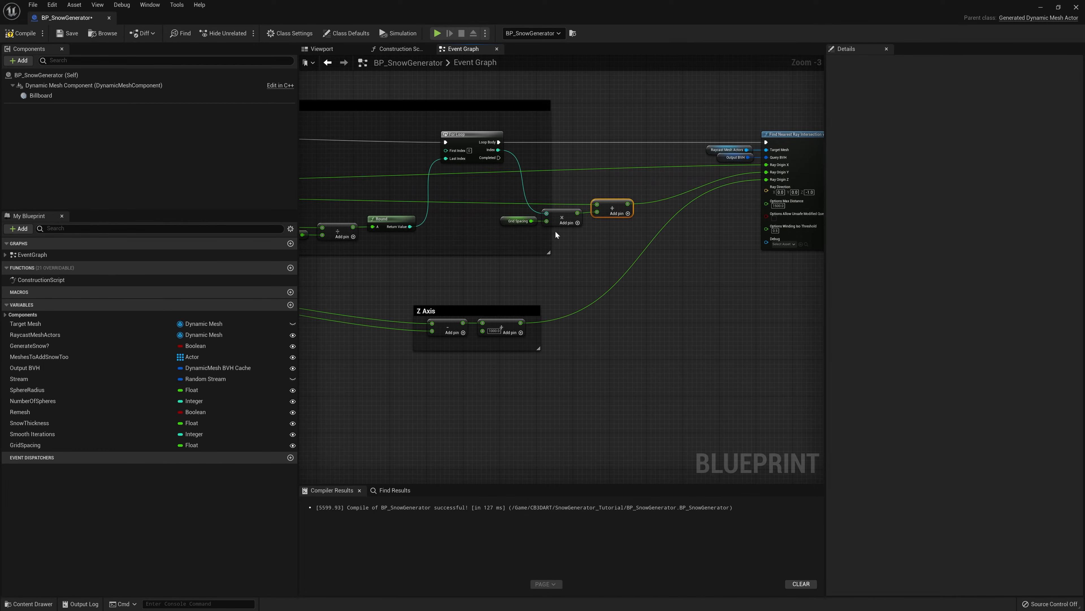
pyautogui.moveTo(550, 238); pyautogui.dragTo(698, 236)
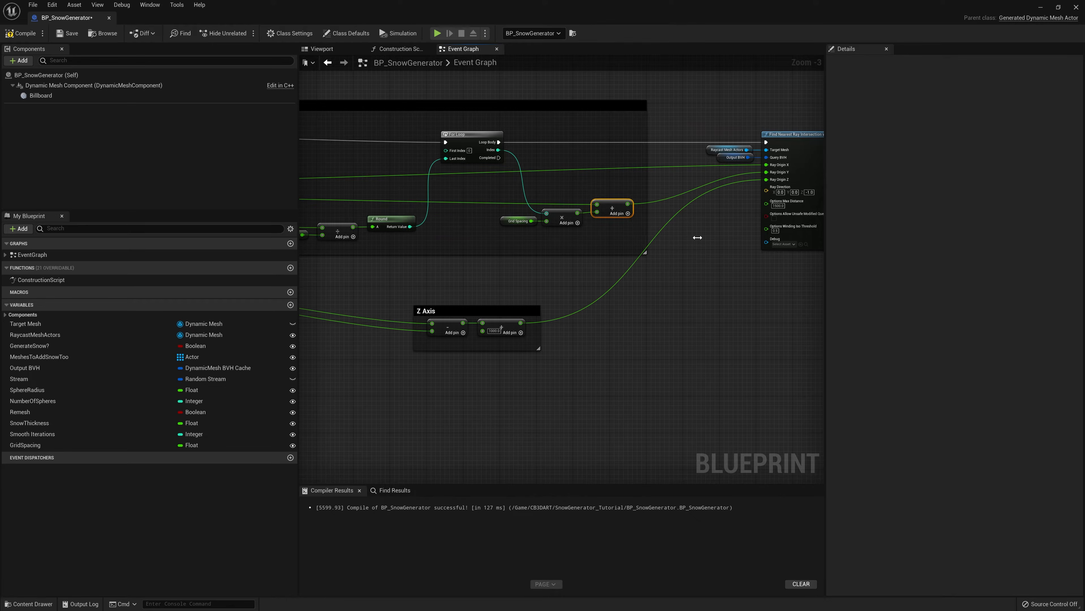
pyautogui.moveTo(574, 237); pyautogui.dragTo(729, 246, button='right')
pyautogui.scroll(-1, 691, 246)
pyautogui.moveTo(550, 233); pyautogui.dragTo(800, 226, button='right')
pyautogui.doubleClick(664, 220)
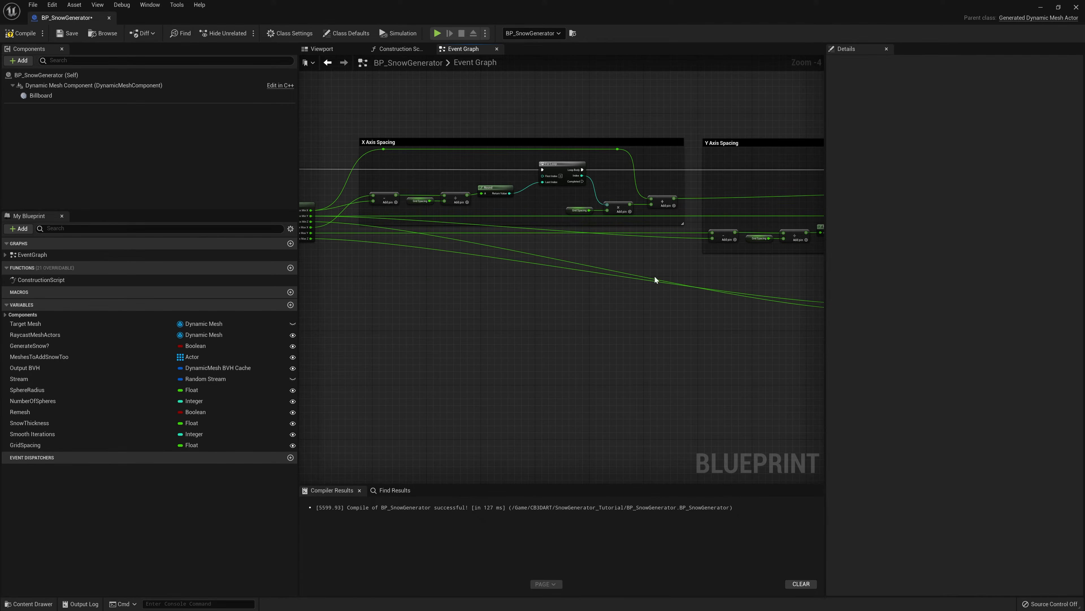
# Trace the execution flow from the X Axis Spacing loop through the Y Axis Spacing loop to the ray intersection node.
pyautogui.moveTo(654, 277); pyautogui.dragTo(454, 271, button='right')
pyautogui.moveTo(521, 235); pyautogui.dragTo(727, 257, button='right')
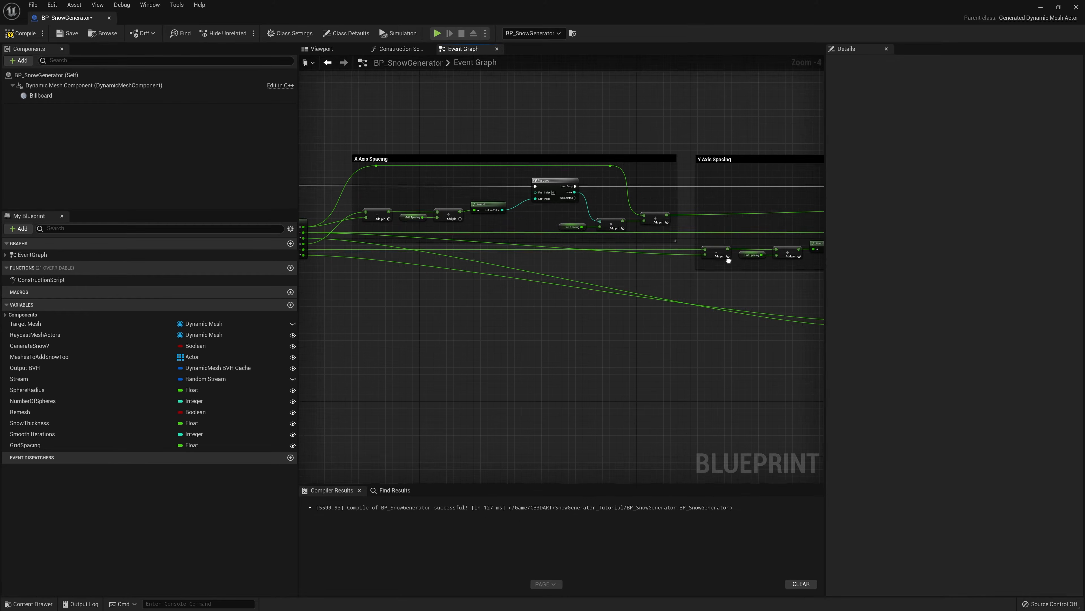
pyautogui.moveTo(373, 223); pyautogui.dragTo(366, 218, button='right')
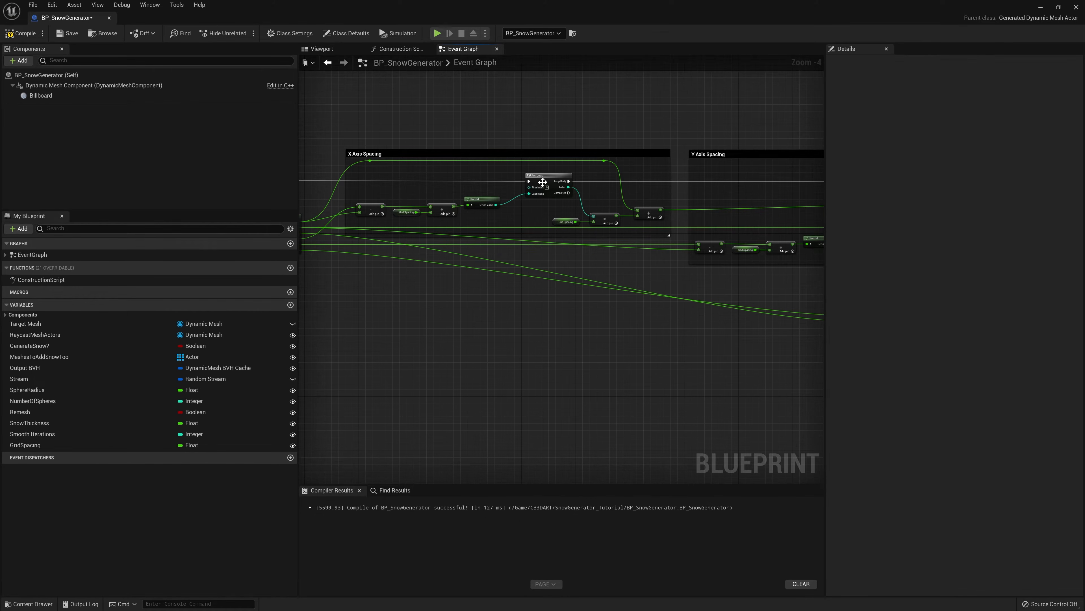
pyautogui.moveTo(585, 184); pyautogui.dragTo(544, 186, button='right')
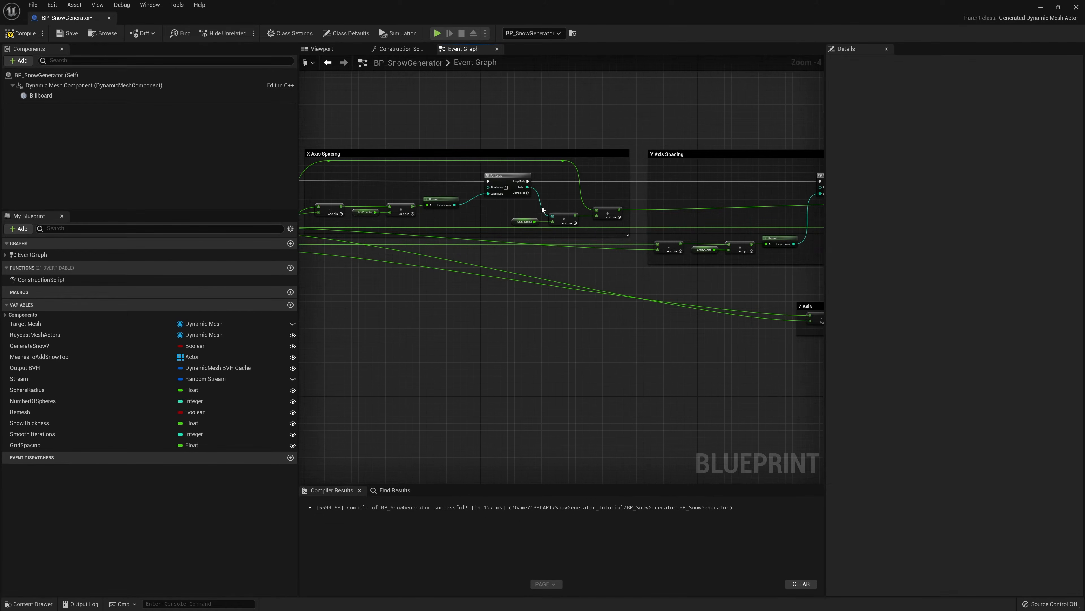
pyautogui.moveTo(698, 227); pyautogui.dragTo(294, 225, button='right')
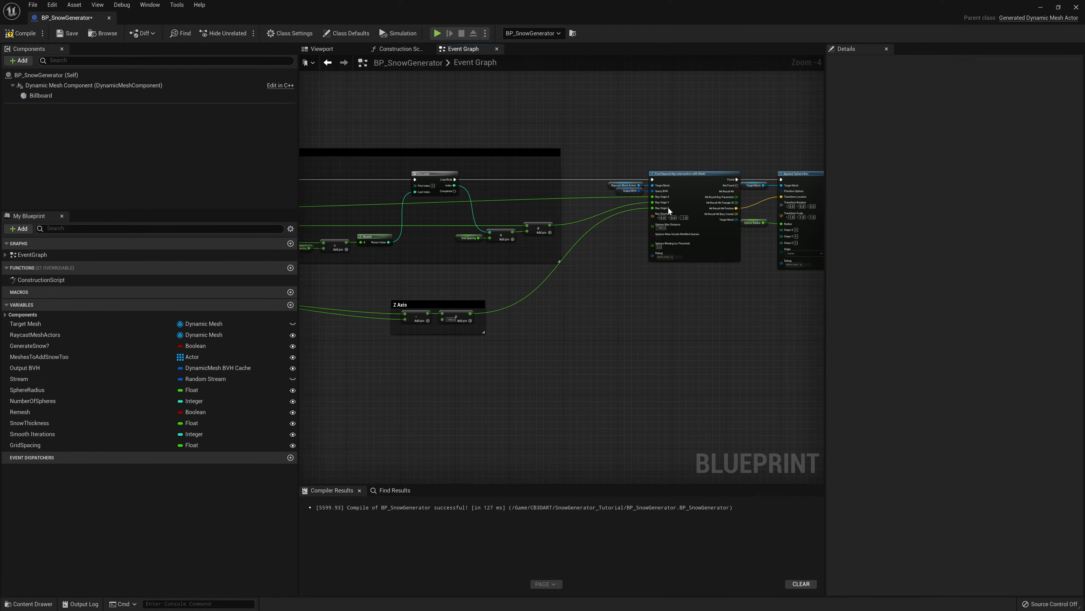
pyautogui.moveTo(299, 182); pyautogui.dragTo(574, 176, button='right')
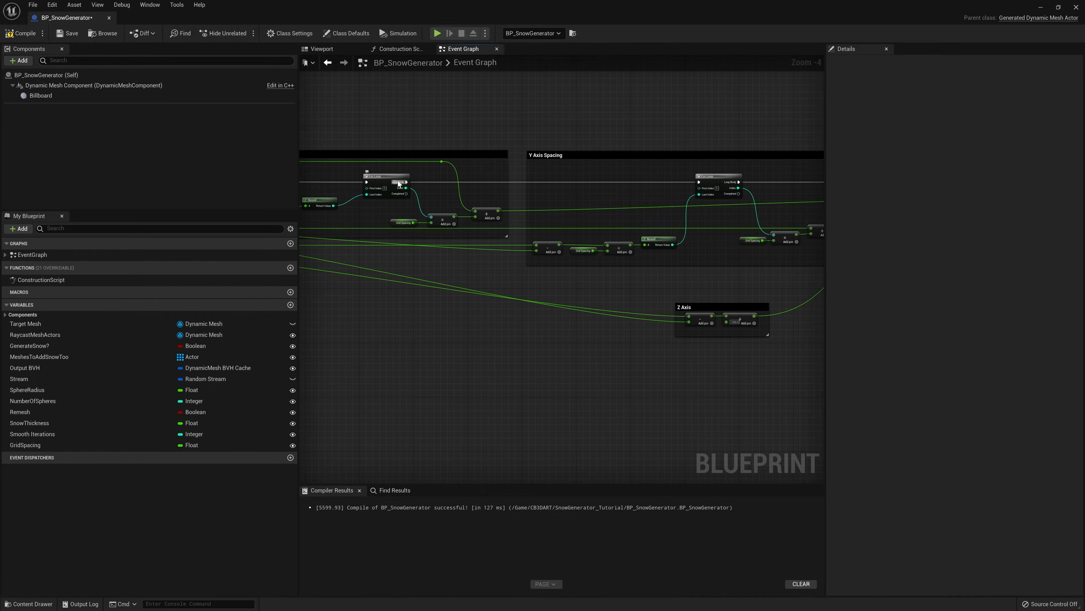
pyautogui.moveTo(693, 185); pyautogui.dragTo(482, 189, button='right')
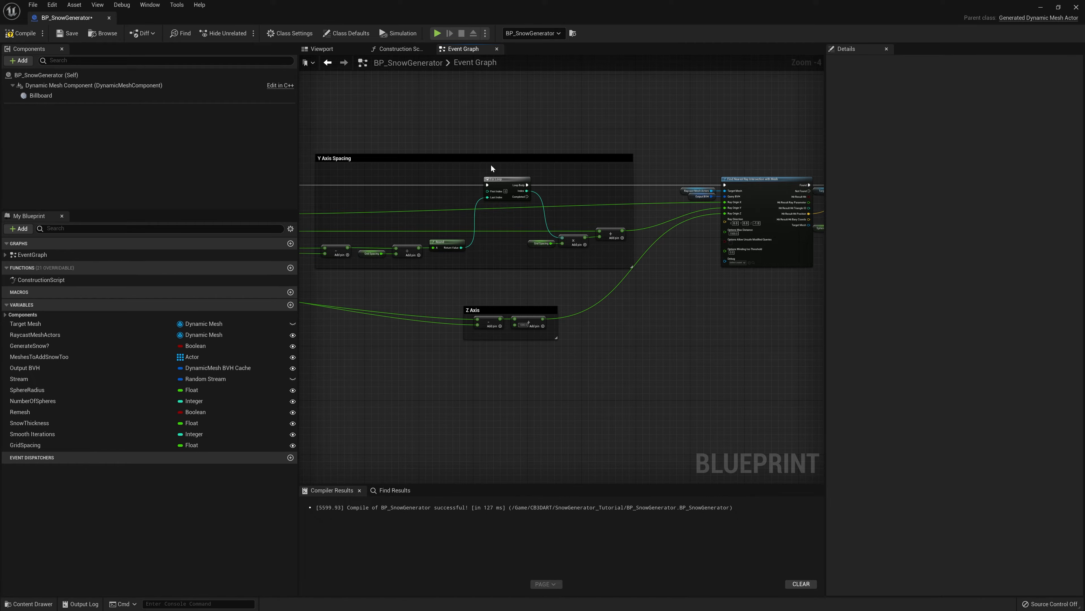
pyautogui.moveTo(525, 205); pyautogui.dragTo(556, 226, button='right')
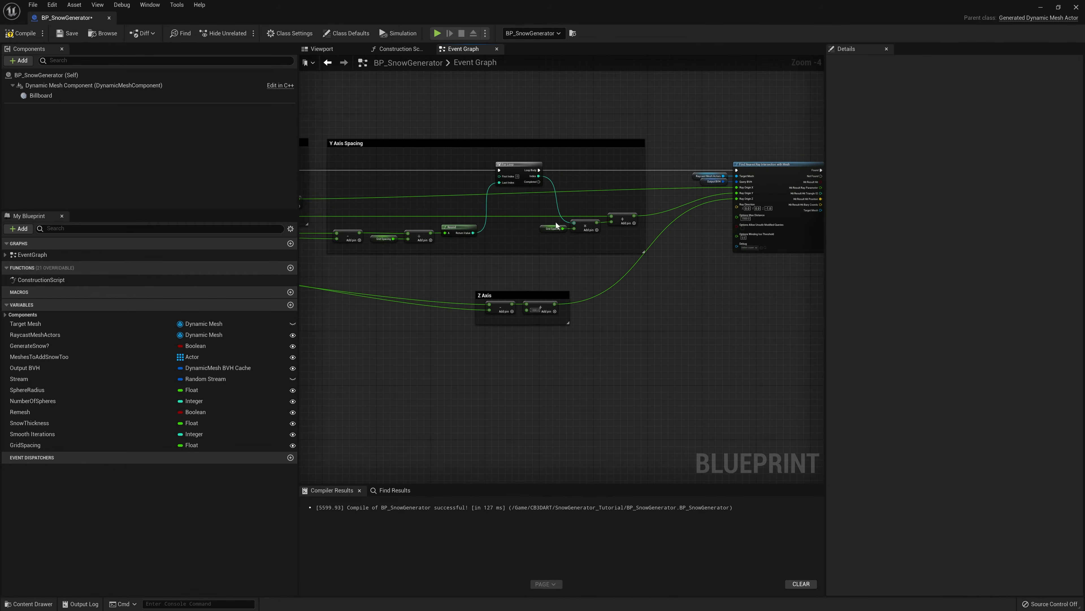
pyautogui.moveTo(508, 192); pyautogui.dragTo(710, 204, button='right')
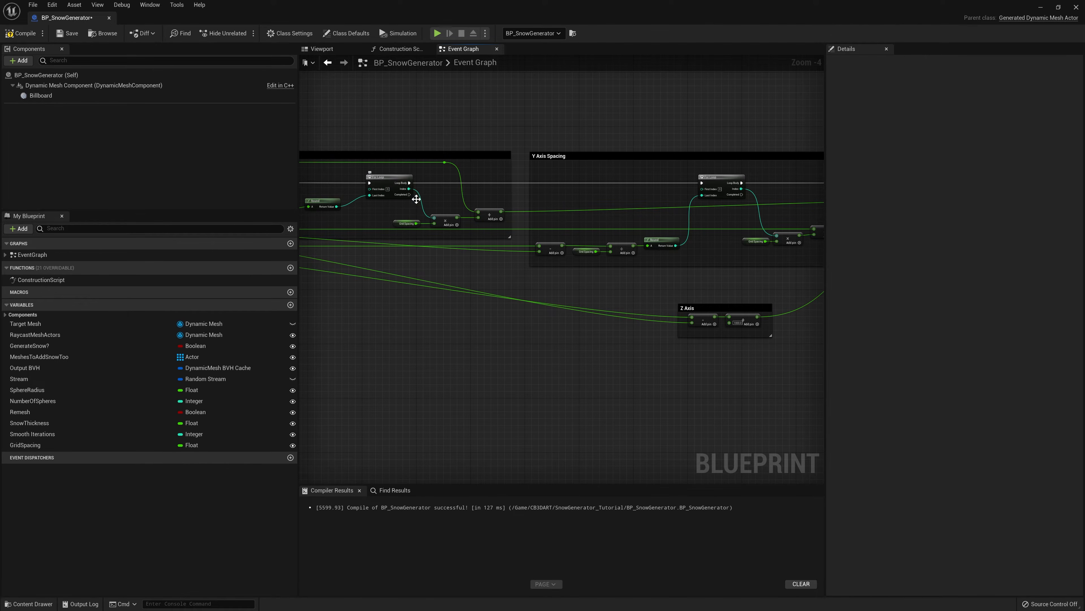
pyautogui.moveTo(812, 185); pyautogui.dragTo(682, 185, button='right')
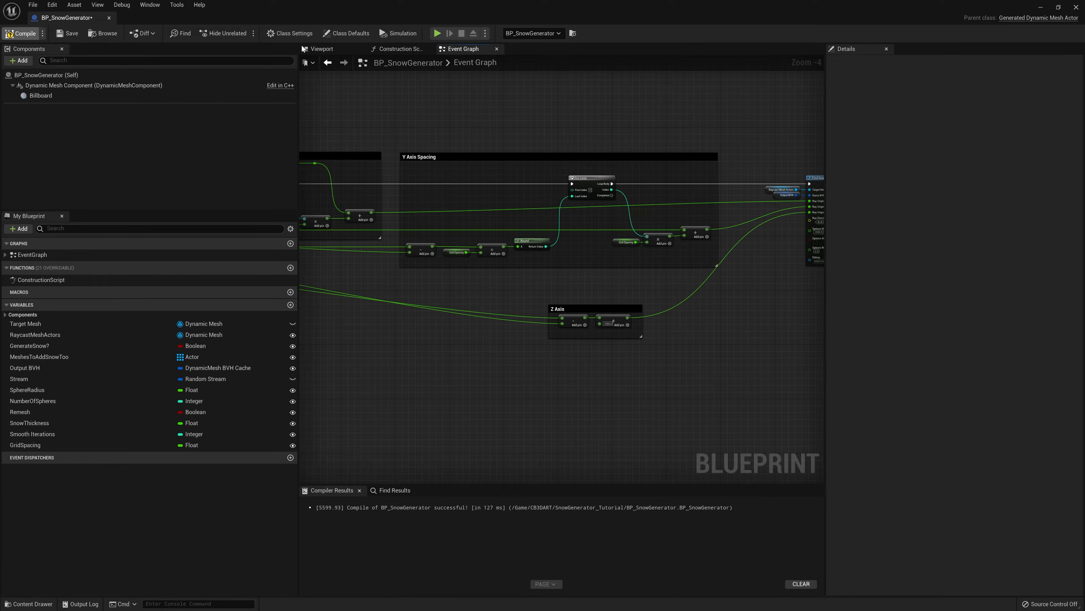
# Place the Blueprint editor beside the level viewport, generate the mesh cache and re-enable Generate Snow to rebuild the snow.
pyautogui.moveTo(452, 7); pyautogui.dragTo(275, 146)
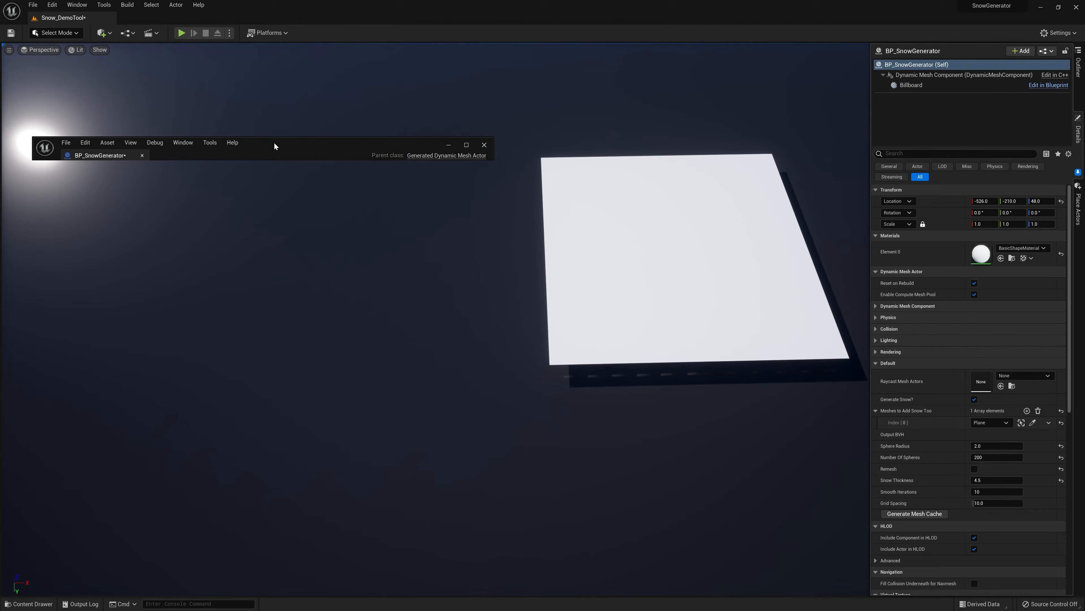
pyautogui.doubleClick(274, 138)
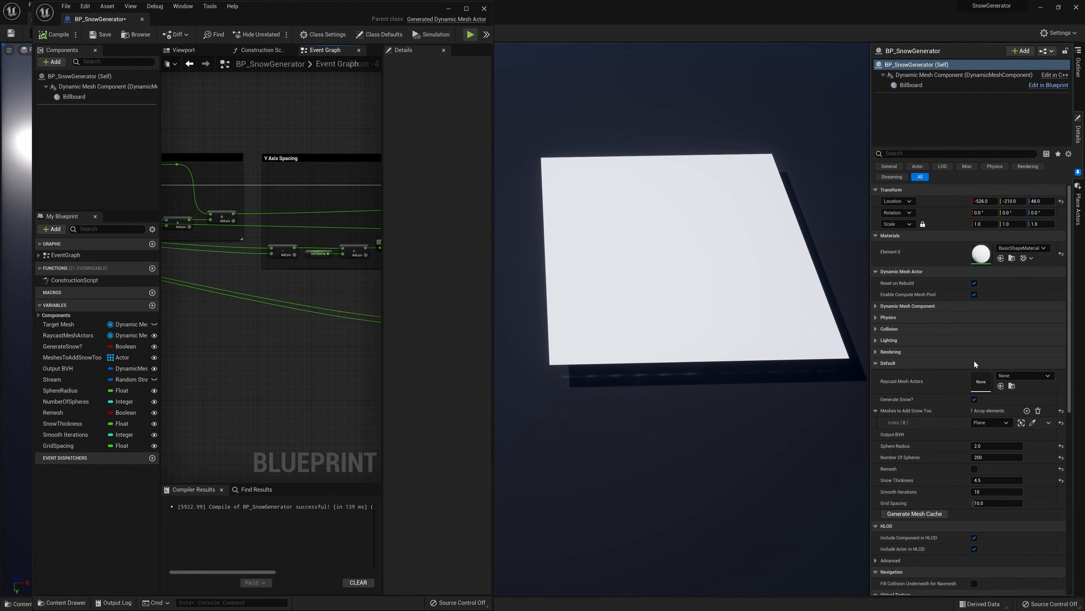
pyautogui.click(930, 514)
pyautogui.click(974, 400)
pyautogui.click(974, 399)
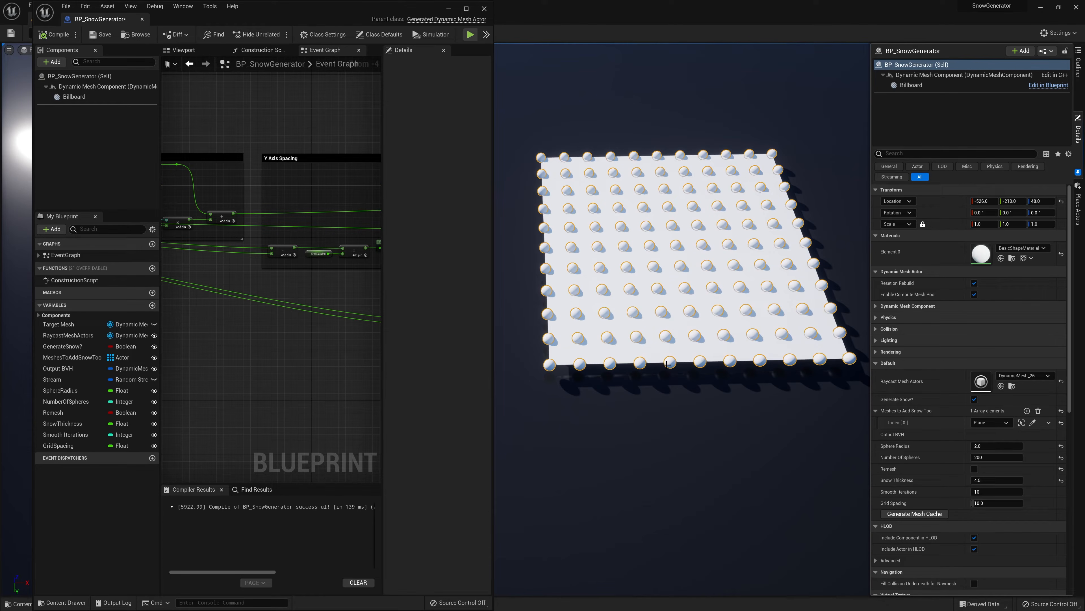
# Try Grid Spacing values of 5, 50 and 25 on the snow generator.
pyautogui.click(1004, 503)
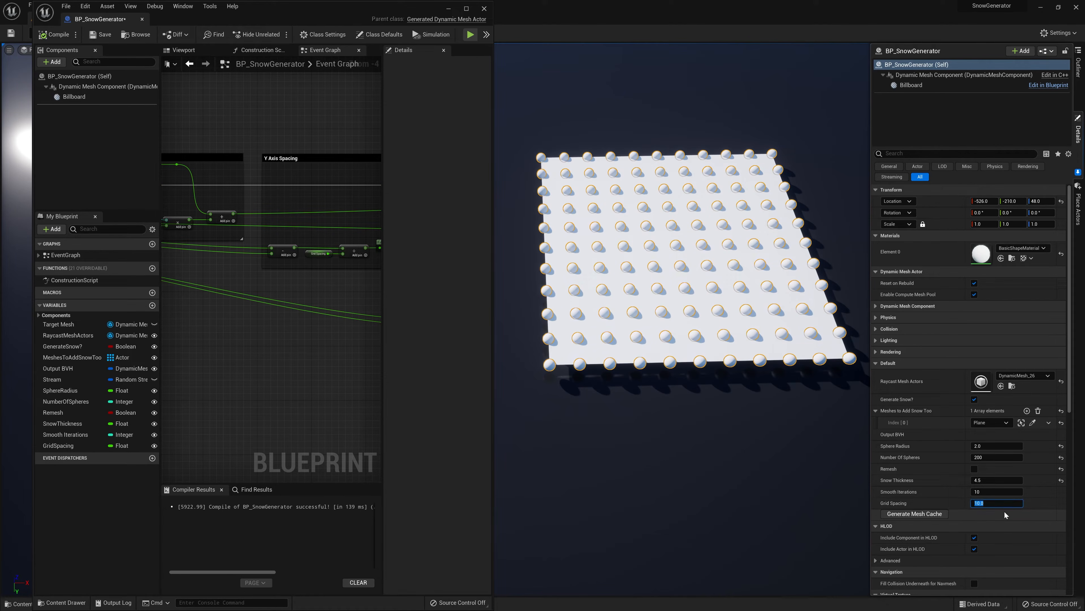
pyautogui.write('5')
pyautogui.press('Return')
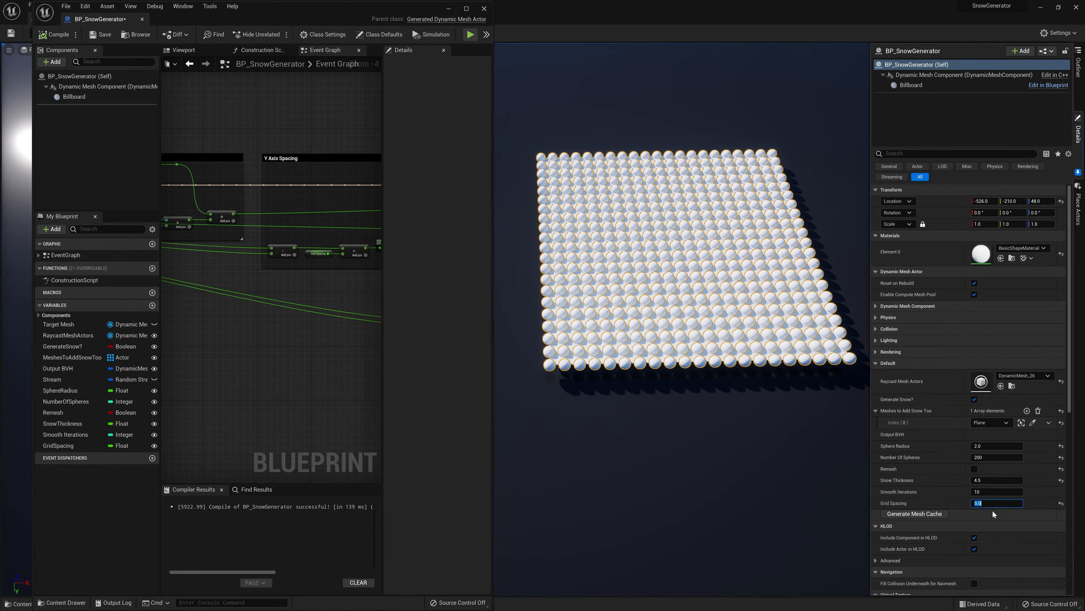
pyautogui.write('50')
pyautogui.press('Return')
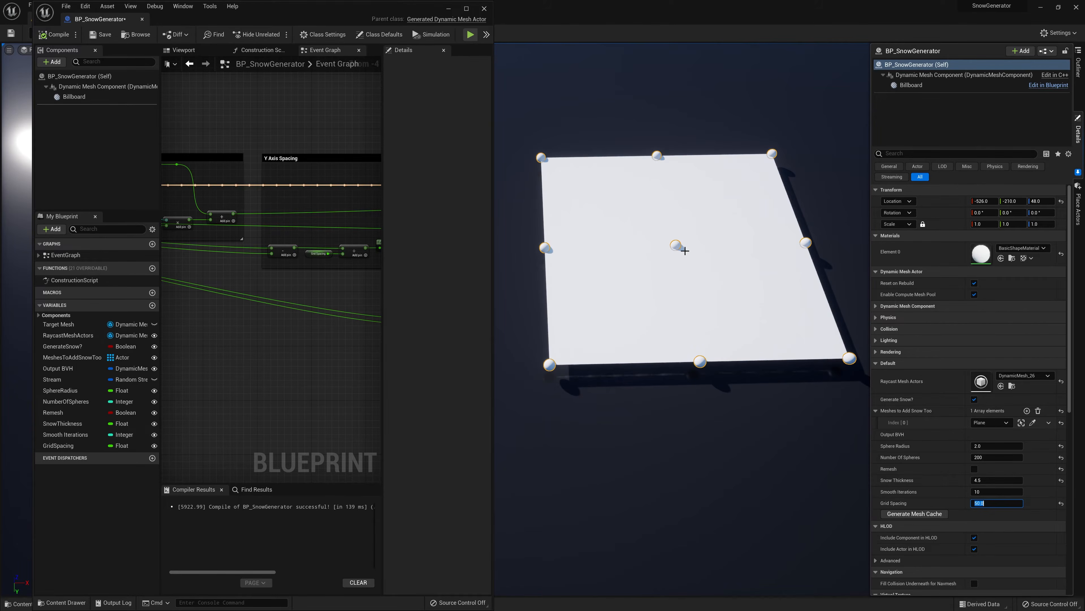
pyautogui.write('25')
pyautogui.press('Return')
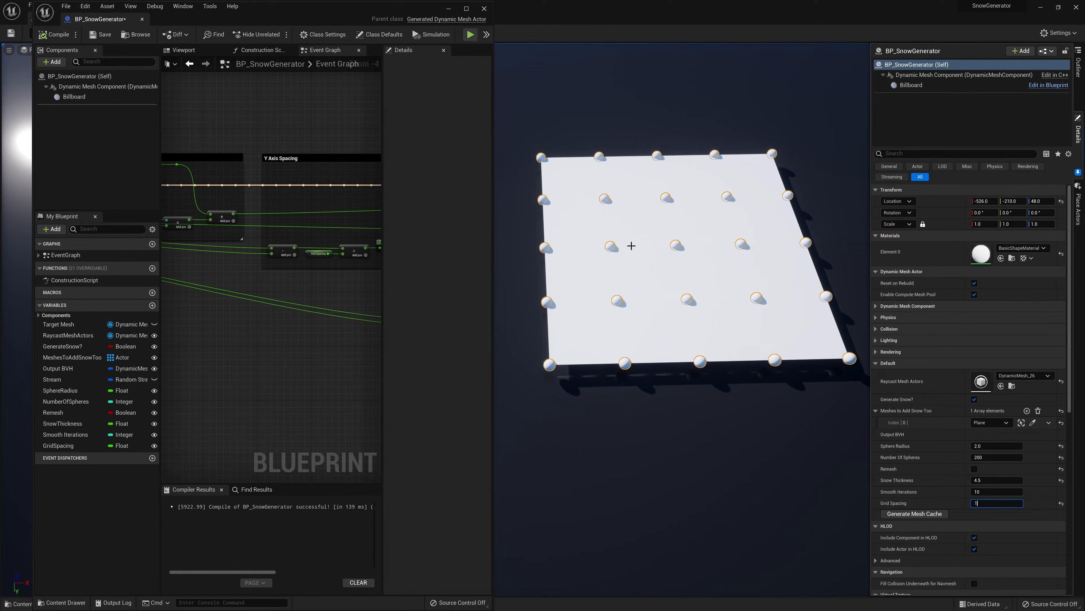
# Try dense Grid Spacing values of 1, 2.5 and 4 and inspect the sphere coverage on the plane.
pyautogui.write('1')
pyautogui.press('Return')
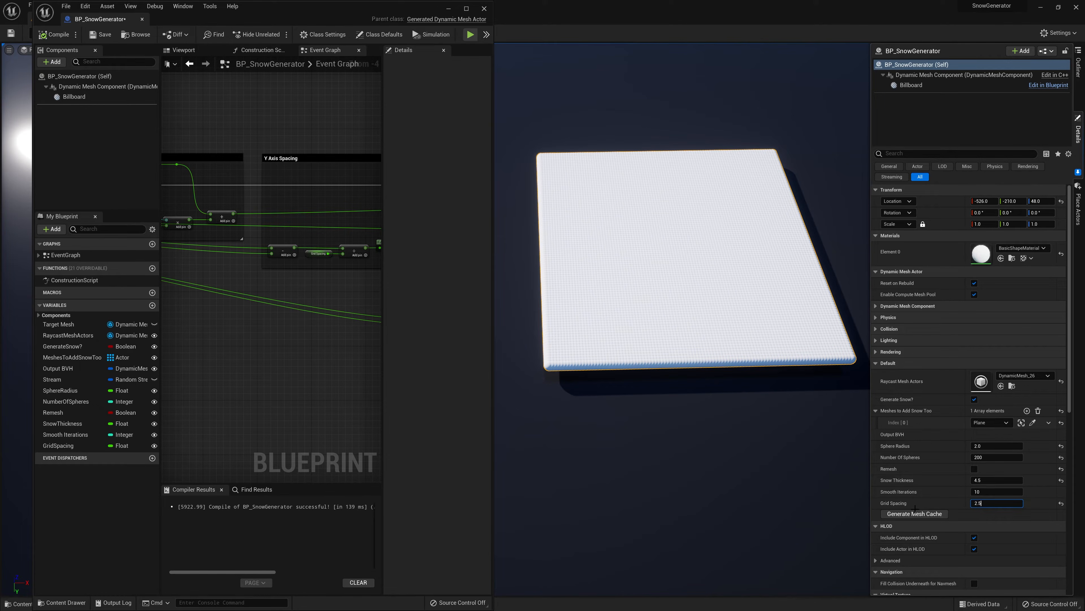
pyautogui.write('2.5')
pyautogui.press('Return')
pyautogui.moveTo(527, 347)
pyautogui.mouseDown(button='right')
pyautogui.moveTo(527, 312)
pyautogui.moveTo(527, 363)
pyautogui.moveTo(527, 347)
pyautogui.mouseUp(button='right')
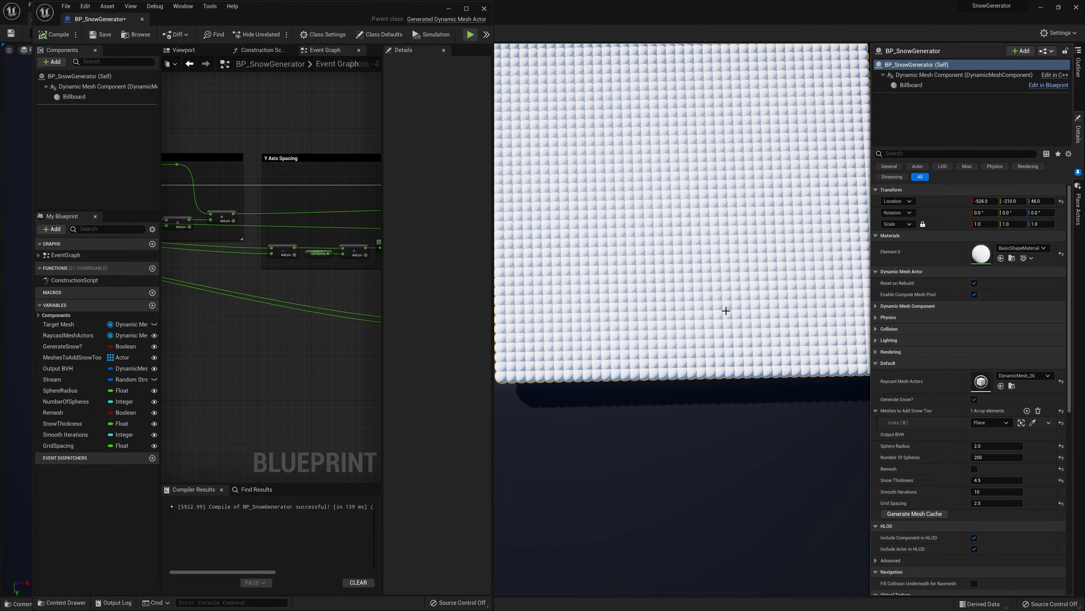
pyautogui.press('s')
pyautogui.moveTo(762, 291); pyautogui.dragTo(739, 281, button='right')
pyautogui.click(987, 503)
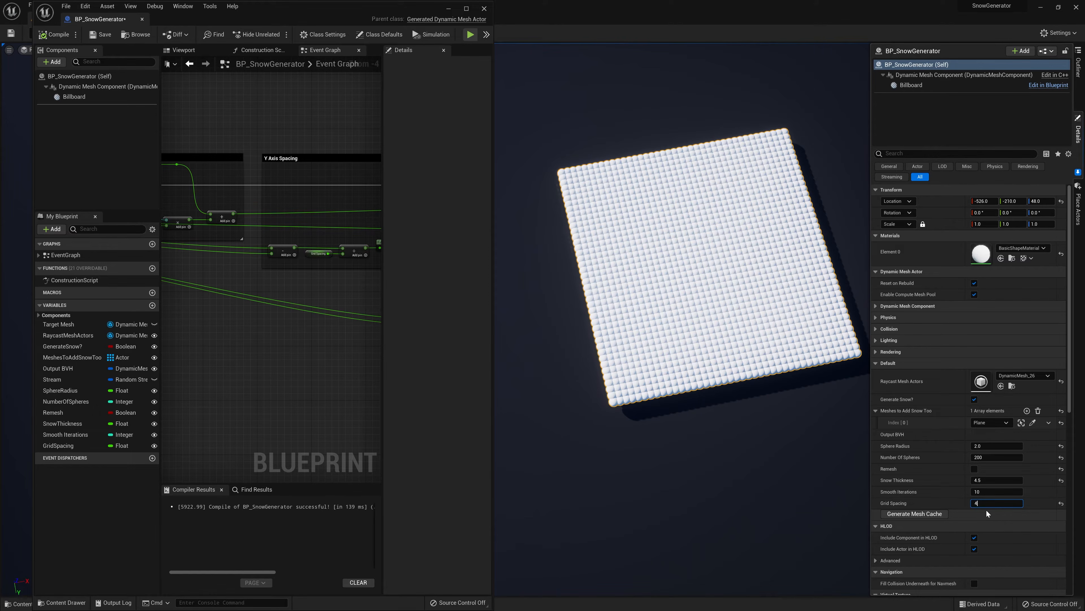
pyautogui.write('4')
pyautogui.press('Return')
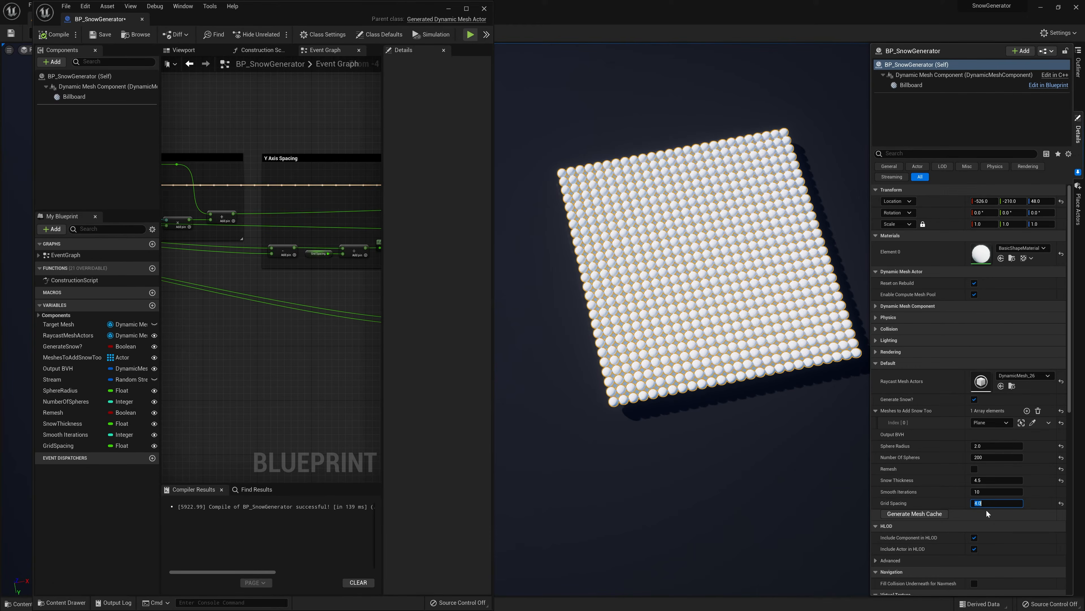
# Set the snow generator's Grid Spacing to 5 and its Sphere Radius to 2.5.
pyautogui.press('Return')
pyautogui.moveTo(802, 325); pyautogui.dragTo(786, 320, button='right')
pyautogui.press('w')
pyautogui.click(995, 446)
pyautogui.write('2.5')
pyautogui.press('Return')
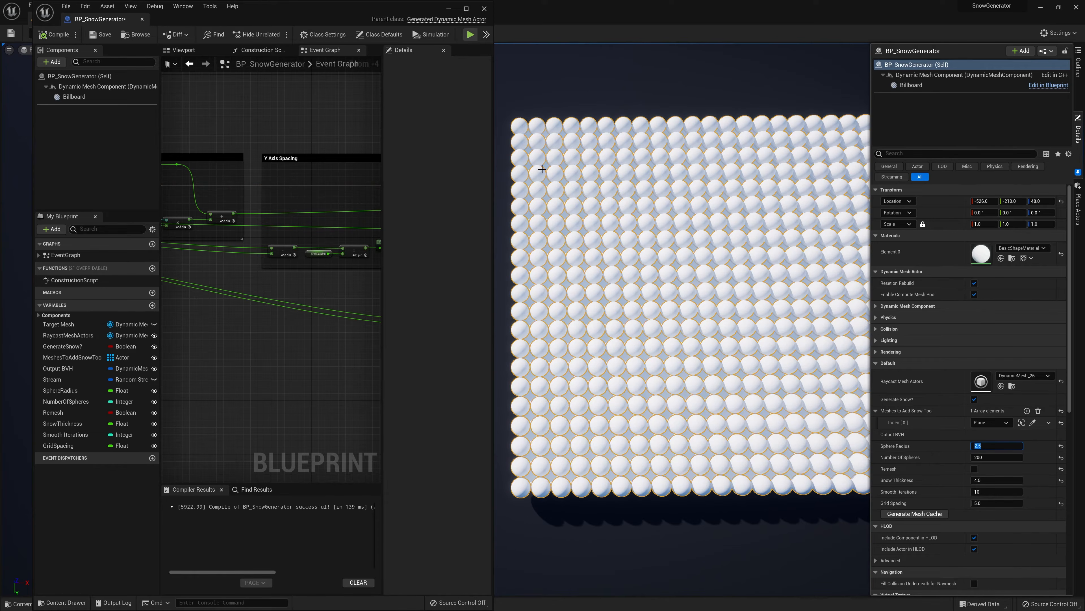
pyautogui.moveTo(620, 344); pyautogui.dragTo(567, 237, button='right')
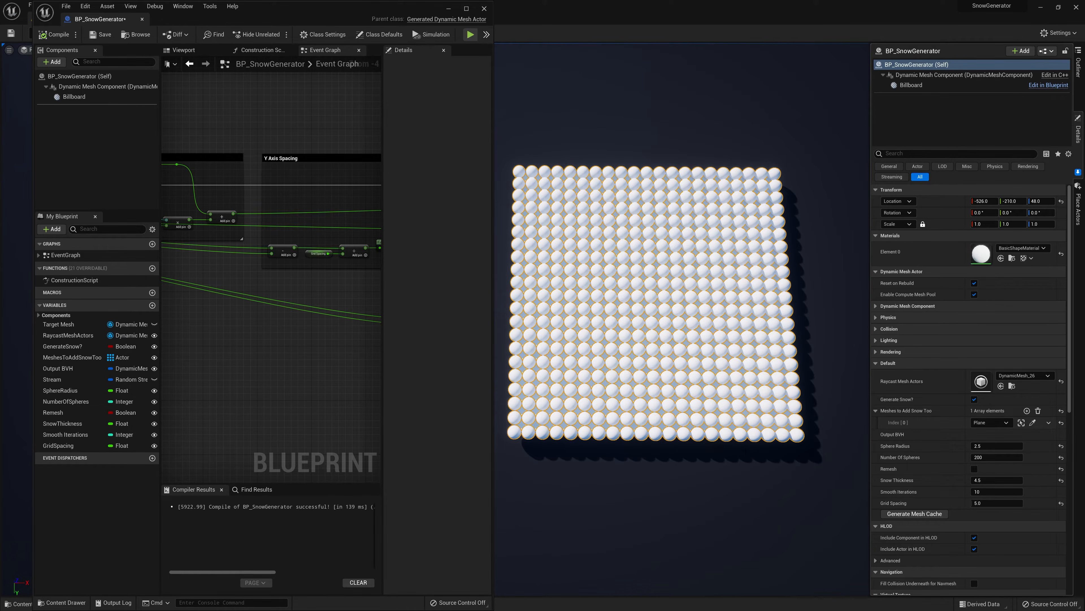
pyautogui.moveTo(734, 276); pyautogui.dragTo(714, 226, button='right')
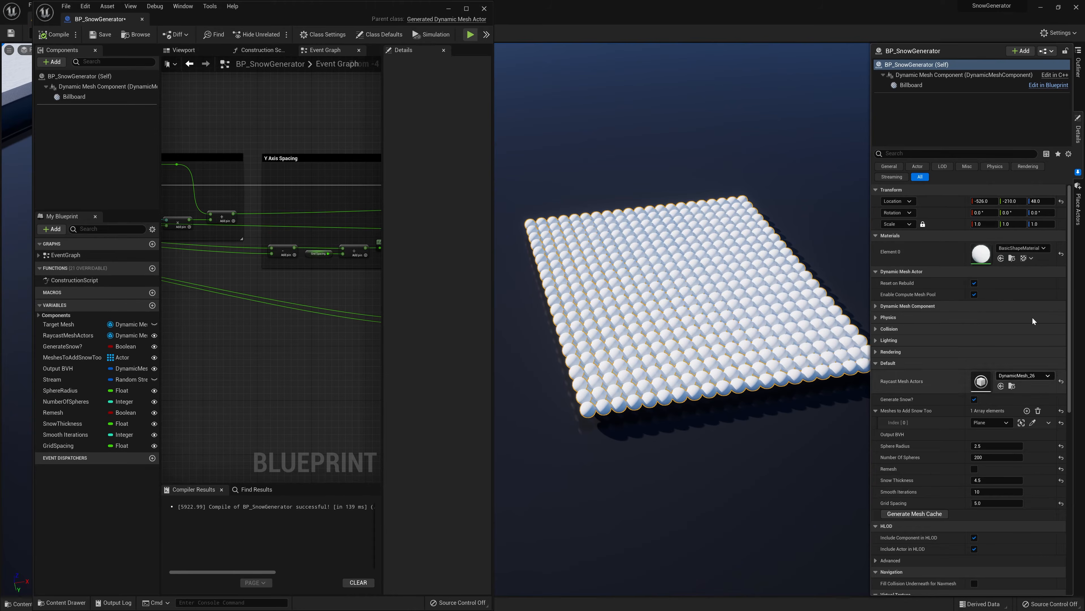
# Place a sphere and a cube in the level at the far side of the snow-covered plane.
pyautogui.click(1078, 209)
pyautogui.moveTo(936, 120); pyautogui.dragTo(586, 216)
pyautogui.click(1078, 217)
pyautogui.moveTo(957, 100); pyautogui.dragTo(803, 196)
pyautogui.moveTo(803, 196); pyautogui.dragTo(765, 193, button='right')
# Scale the cube to 0.25 on all axes and move it next to the plane's far corner.
pyautogui.click(978, 224)
pyautogui.write('0.25')
pyautogui.press('Tab')
pyautogui.moveTo(747, 278); pyautogui.dragTo(689, 290)
pyautogui.moveTo(730, 269)
pyautogui.mouseDown(button='right')
pyautogui.moveTo(730, 222)
pyautogui.moveTo(722, 295)
pyautogui.moveTo(729, 269)
pyautogui.mouseUp(button='right')
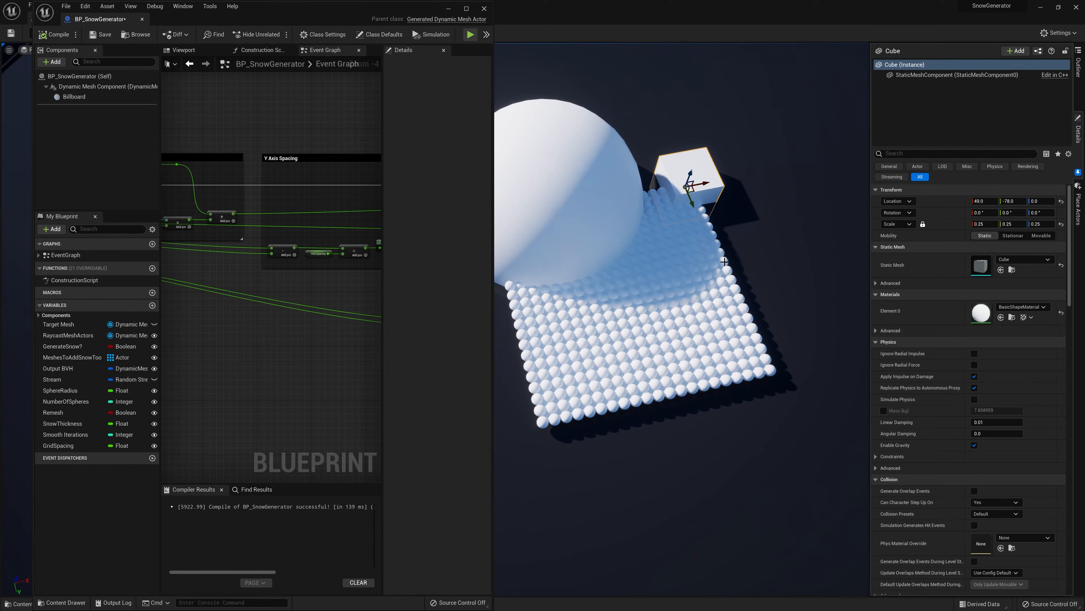
# Add two elements to the snow generator's Meshes to Add Snow Too array and assign the sphere and the cube.
pyautogui.click(725, 262)
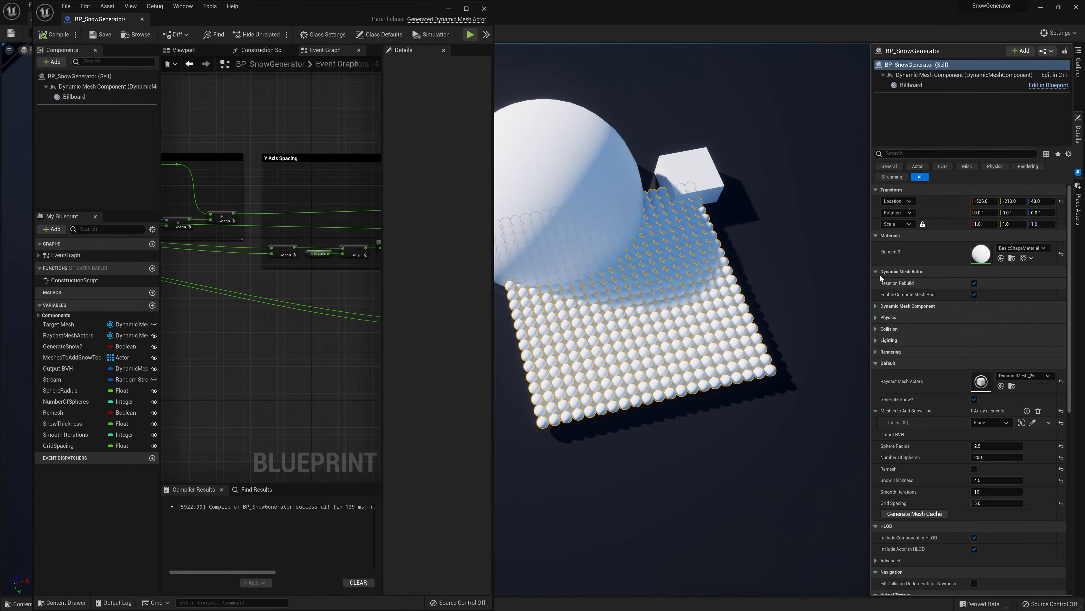
pyautogui.click(1027, 410)
pyautogui.click(1026, 410)
pyautogui.click(1033, 435)
pyautogui.click(539, 201)
pyautogui.click(1032, 447)
pyautogui.click(698, 175)
pyautogui.moveTo(697, 176); pyautogui.dragTo(654, 163, button='right')
pyautogui.moveTo(589, 193); pyautogui.dragTo(589, 194, button='right')
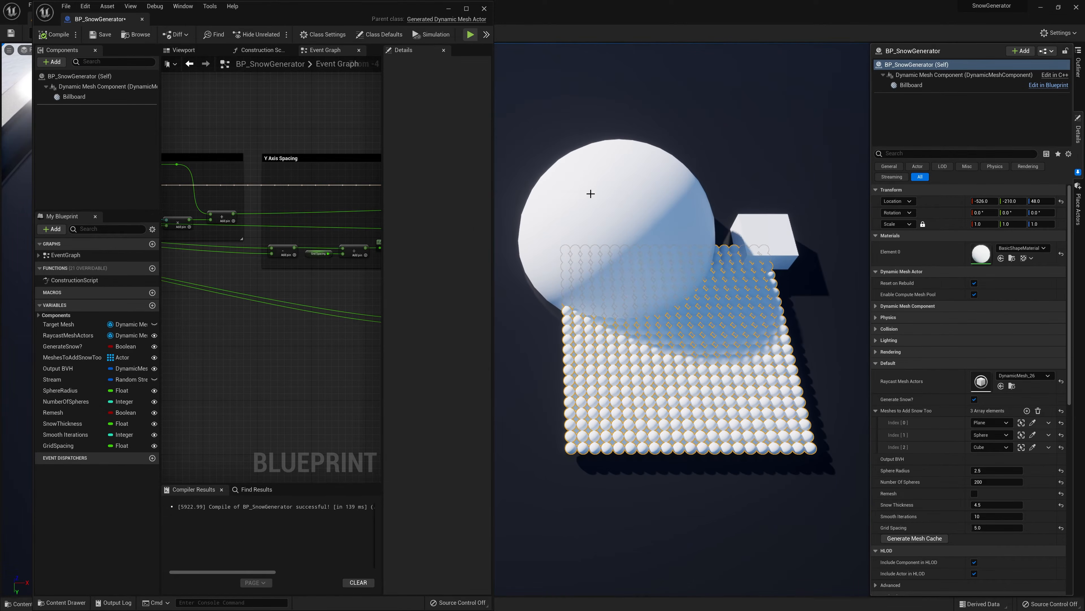
# Generate the mesh cache and toggle Generate Snow off and on to cover the plane, sphere and cube.
pyautogui.click(915, 541)
pyautogui.click(975, 401)
pyautogui.click(974, 401)
pyautogui.moveTo(667, 318); pyautogui.dragTo(744, 325, button='right')
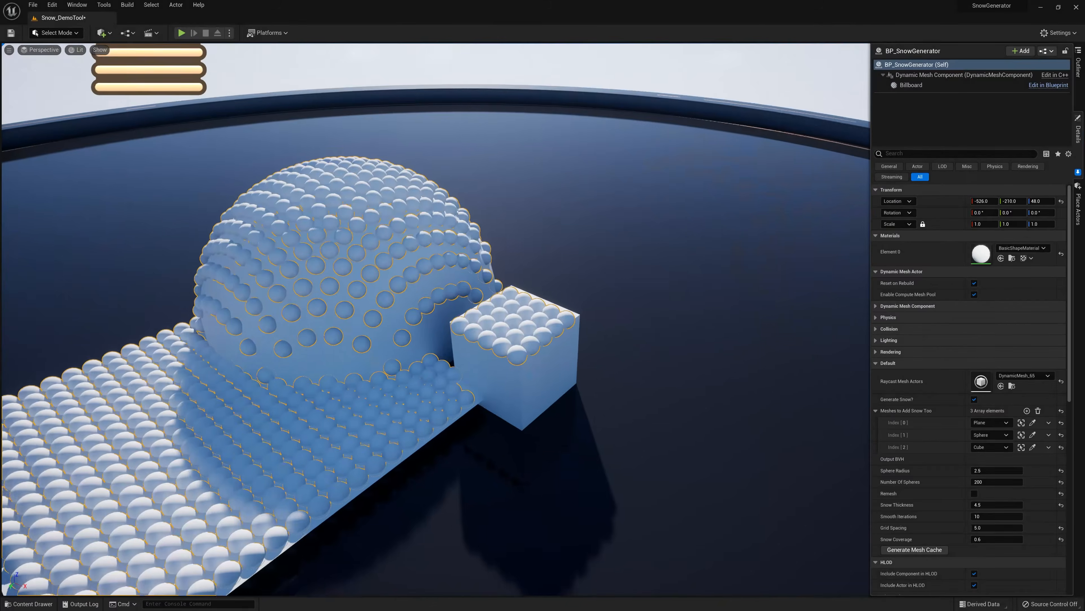
pyautogui.moveTo(308, 261); pyautogui.dragTo(271, 260, button='right')
pyautogui.moveTo(578, 271); pyautogui.dragTo(475, 255, button='right')
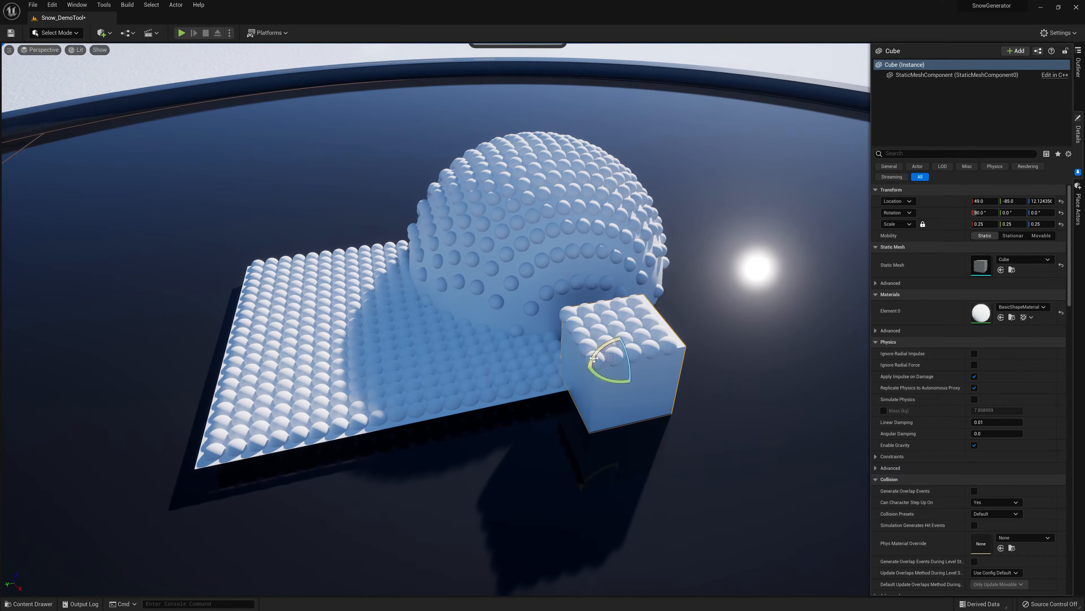
# Tilt the cube about its X axis and regenerate the mesh cache and the snow.
pyautogui.moveTo(589, 365); pyautogui.dragTo(573, 387)
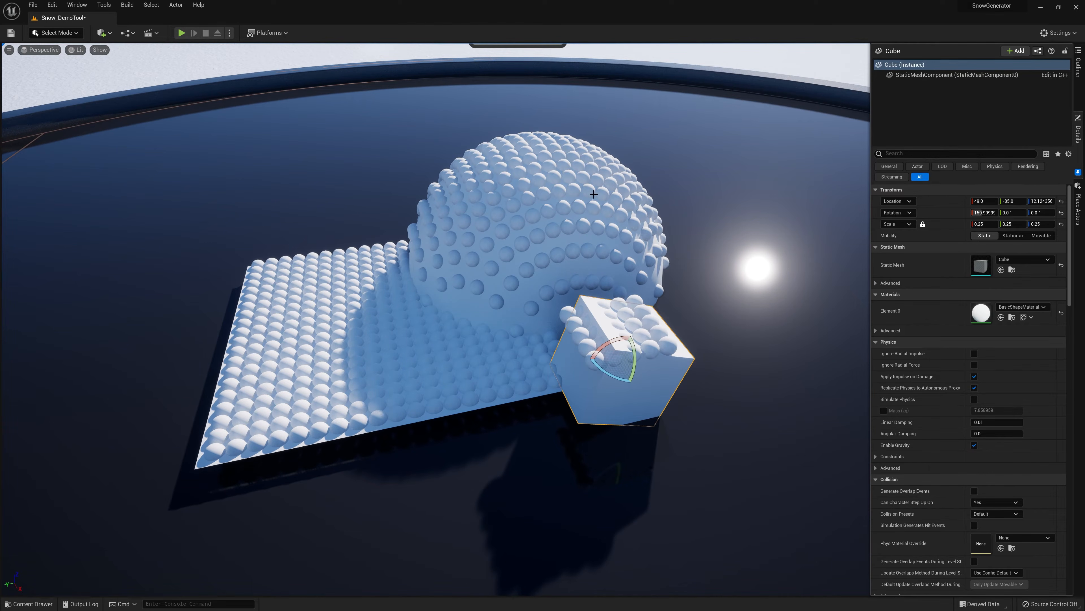
pyautogui.click(622, 215)
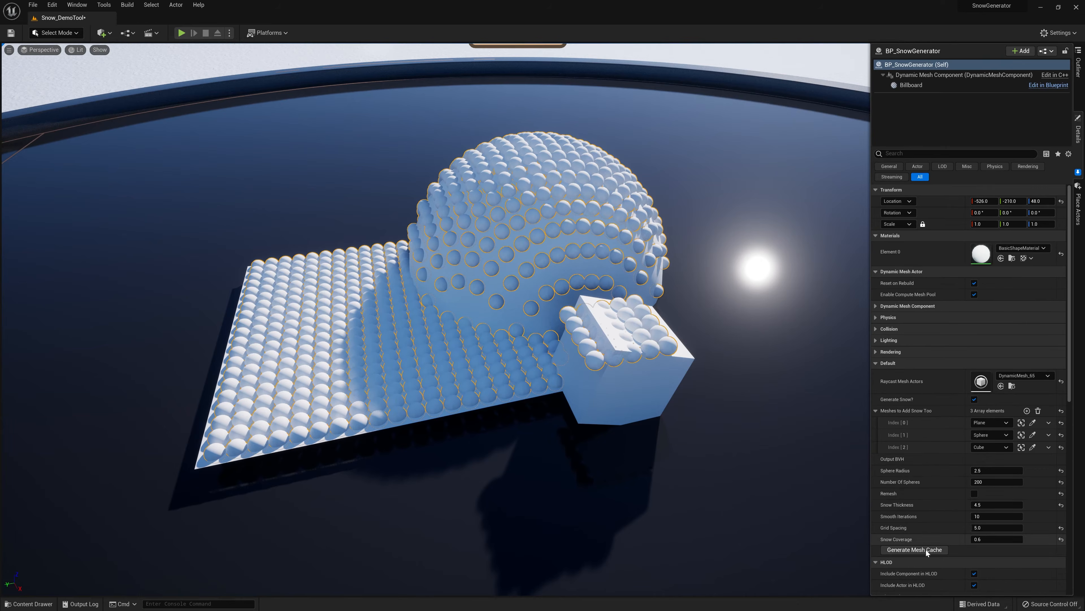
pyautogui.click(975, 399)
pyautogui.click(974, 400)
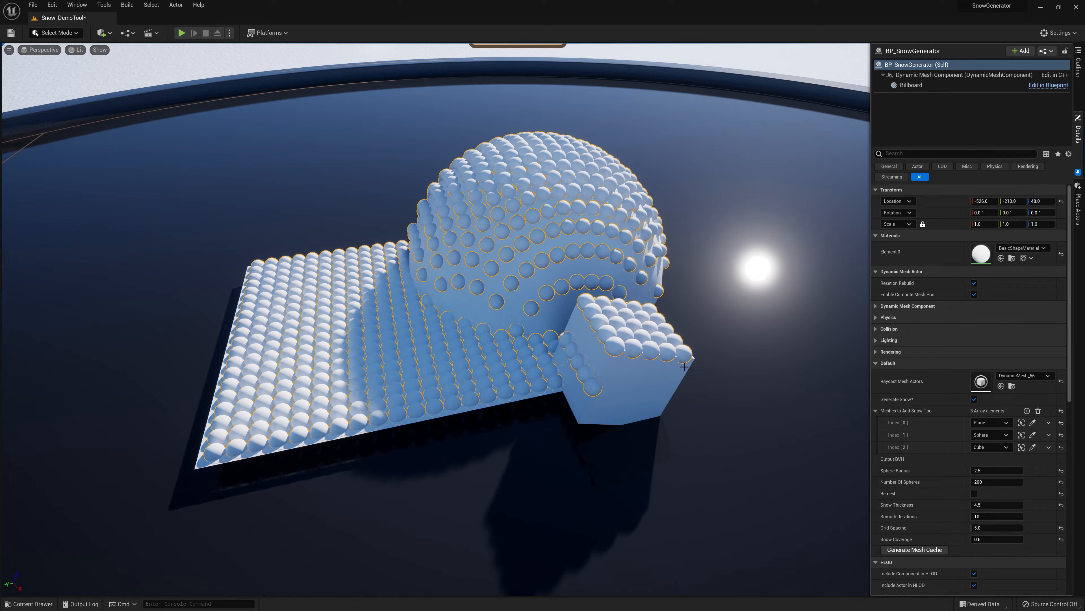
# Return to the maximized Blueprint graph and move the Append Sphere, Target Mesh and Sphere Radius nodes farther from the ray intersection node.
pyautogui.moveTo(0, 193); pyautogui.dragTo(439, 186)
pyautogui.doubleClick(439, 185)
pyautogui.scroll(-2, 477, 266)
pyautogui.moveTo(595, 357); pyautogui.dragTo(410, 214)
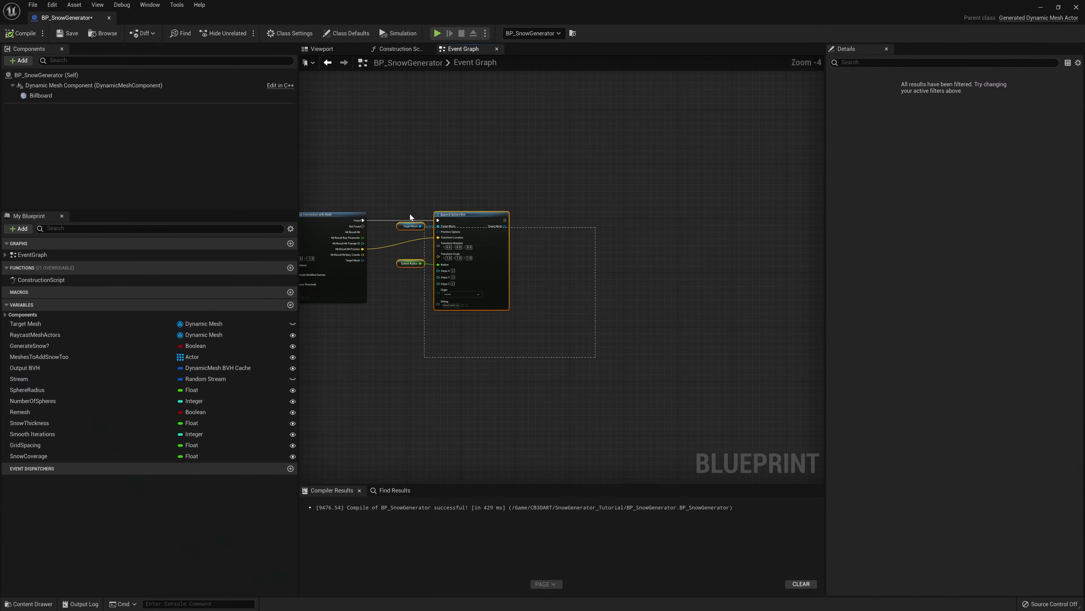
pyautogui.scroll(3, 411, 230)
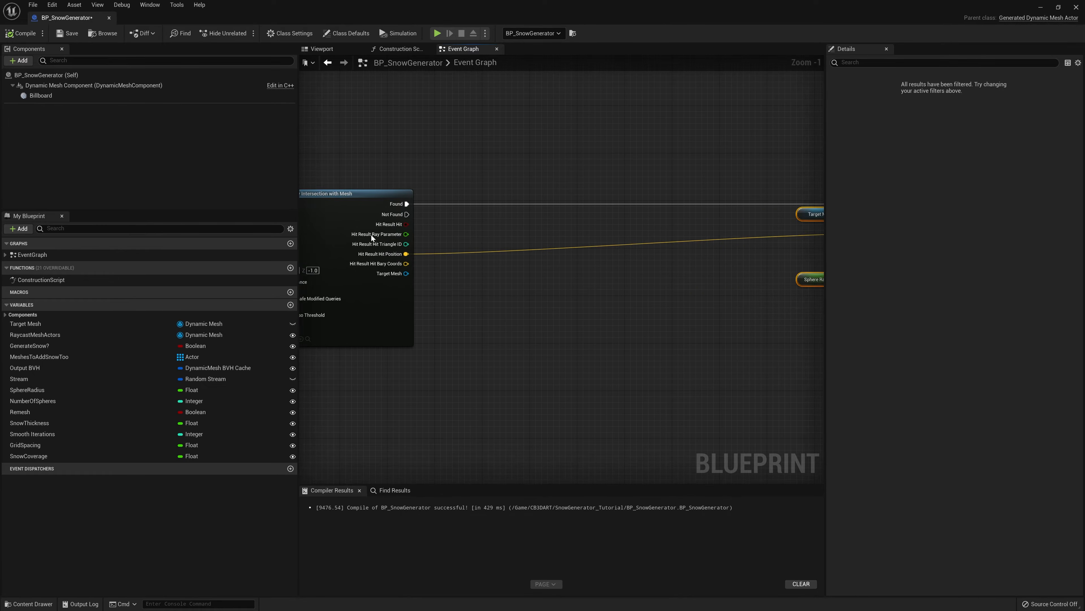
# Create a Get Triangle Face Normal node from the ray intersection's Hit Result Hit Triangle ID and place it beside that node.
pyautogui.moveTo(371, 239); pyautogui.dragTo(441, 247, button='right')
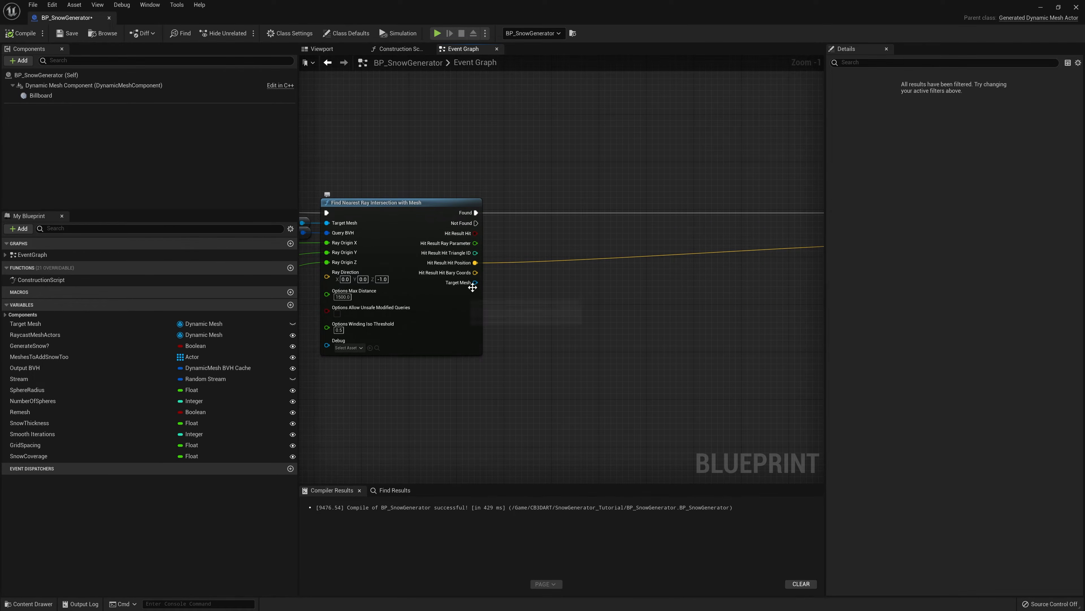
pyautogui.moveTo(527, 293); pyautogui.dragTo(499, 295, button='right')
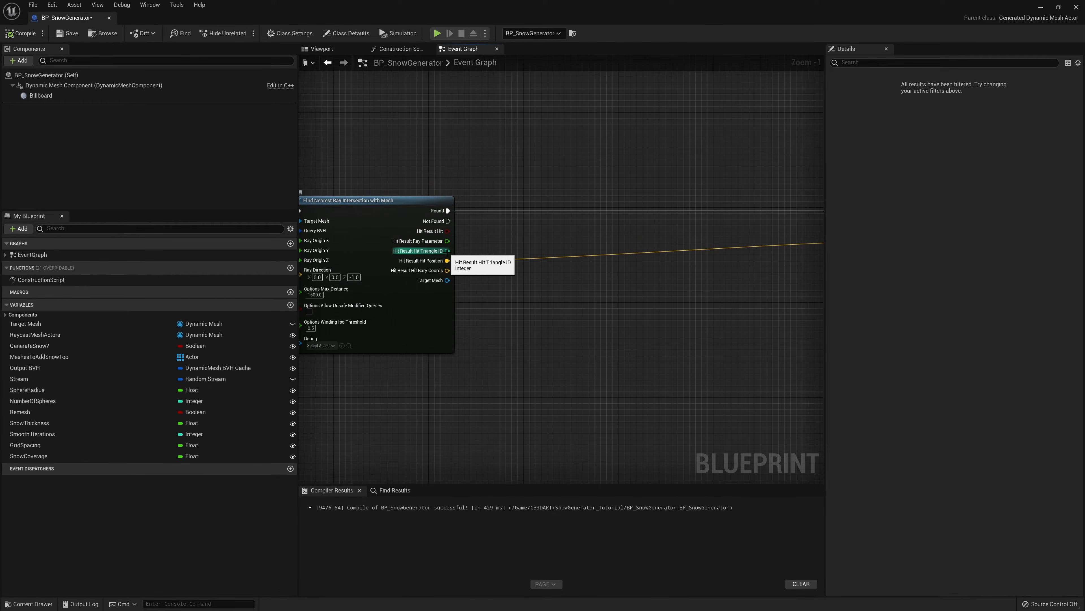
pyautogui.moveTo(447, 251); pyautogui.dragTo(526, 246)
pyautogui.write('get tr')
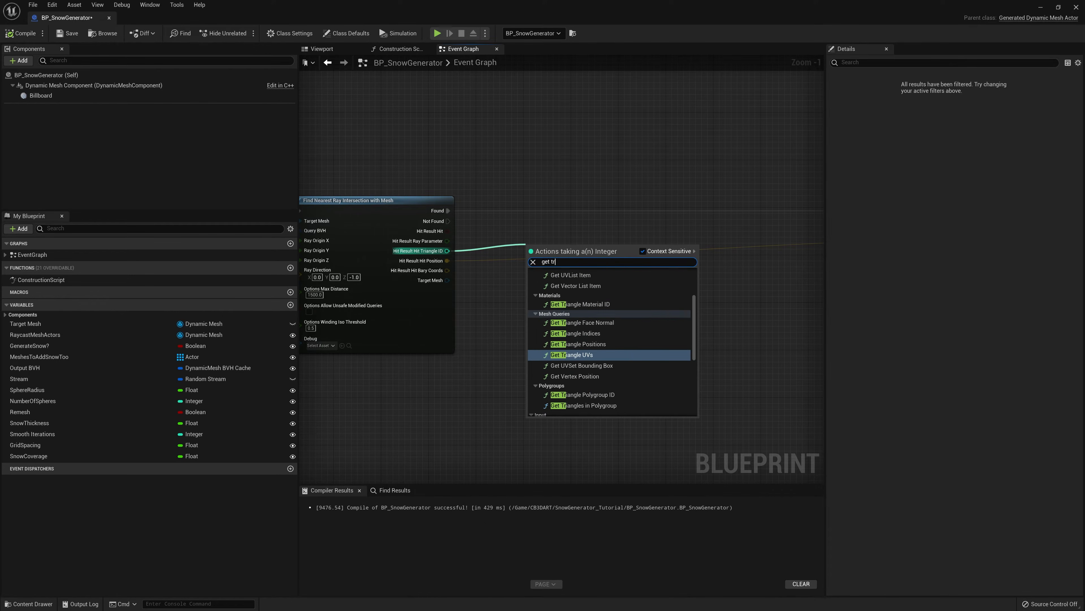
pyautogui.click(590, 324)
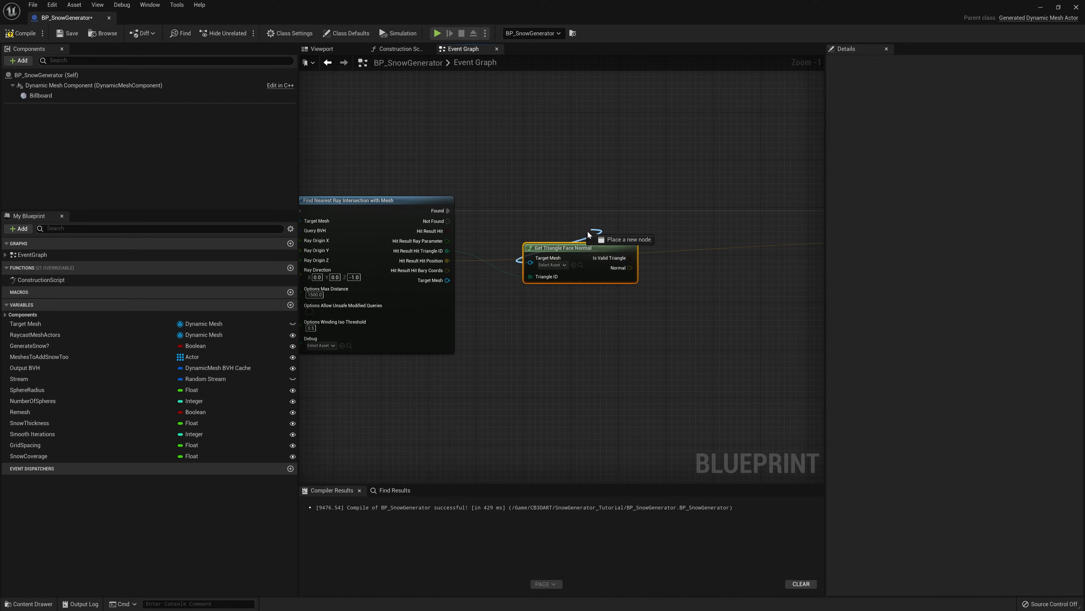
pyautogui.moveTo(559, 249); pyautogui.dragTo(570, 207)
# Duplicate the Raycast Mesh Actors variable node, connect it to Get Triangle Face Normal's Target Mesh and place it next to that node.
pyautogui.moveTo(535, 183); pyautogui.dragTo(635, 203, button='right')
pyautogui.click(370, 237)
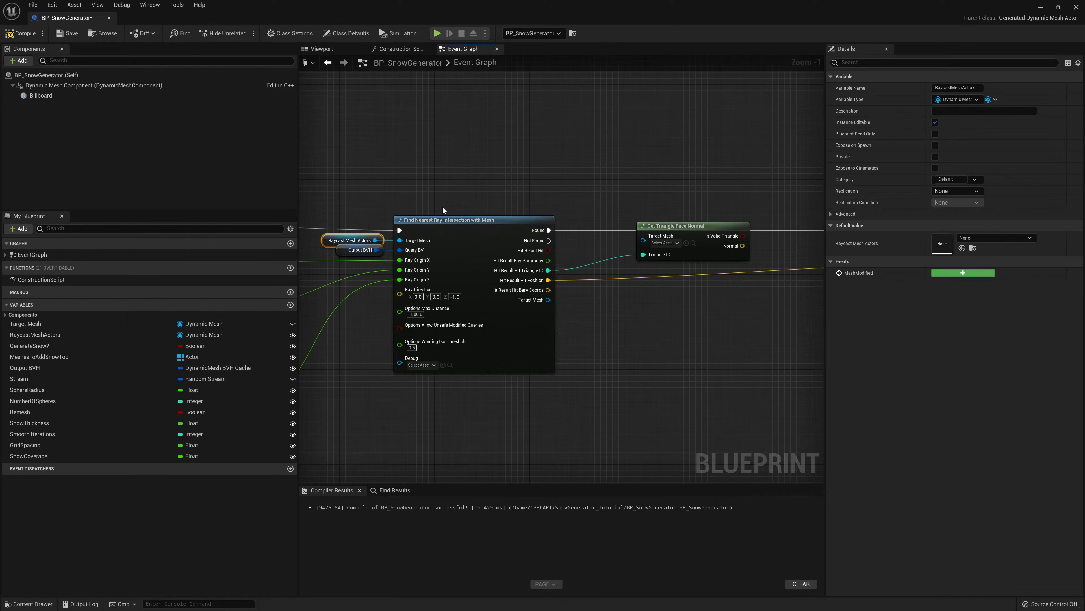
pyautogui.hotkey('ctrl', 'c')
pyautogui.hotkey('ctrl', 'v')
pyautogui.moveTo(625, 192); pyautogui.dragTo(643, 236)
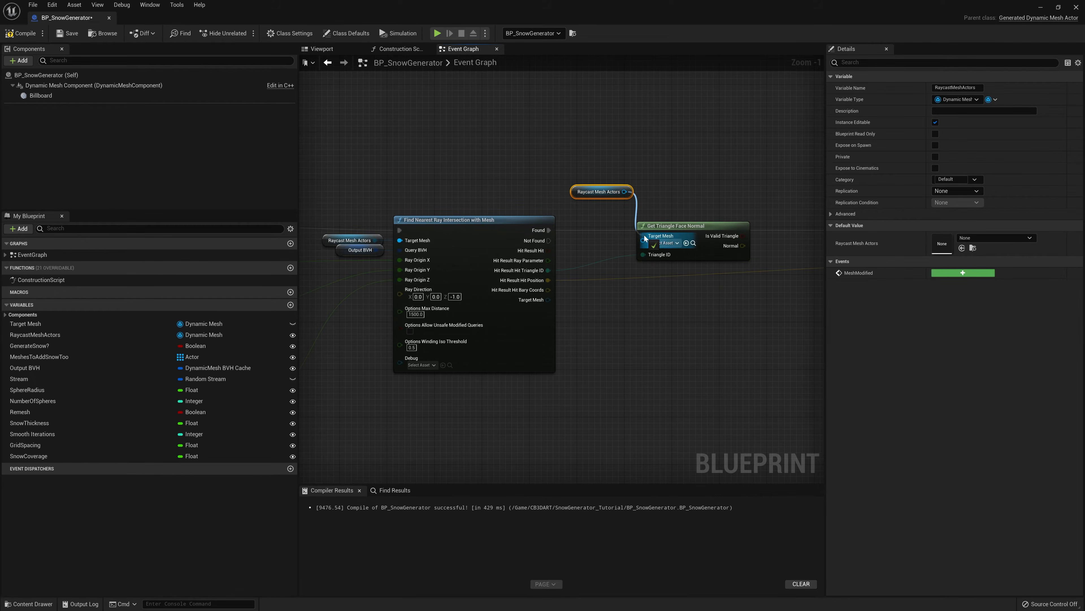
pyautogui.moveTo(613, 196); pyautogui.dragTo(676, 245)
pyautogui.keyDown('ctrl'); pyautogui.click(677, 233); pyautogui.keyUp('ctrl')
pyautogui.moveTo(736, 291); pyautogui.dragTo(526, 268, button='right')
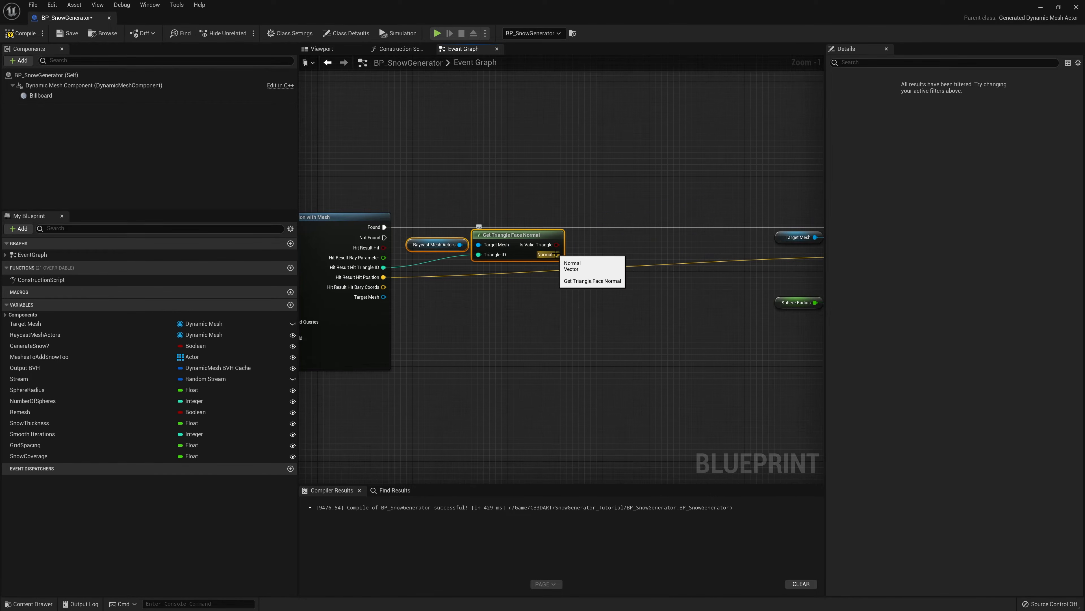
# Split Get Triangle Face Normal's Normal output into components and create a Greater Equal comparison between Normal Z and a Snow Coverage variable node.
pyautogui.rightClick(556, 254)
pyautogui.click(570, 283)
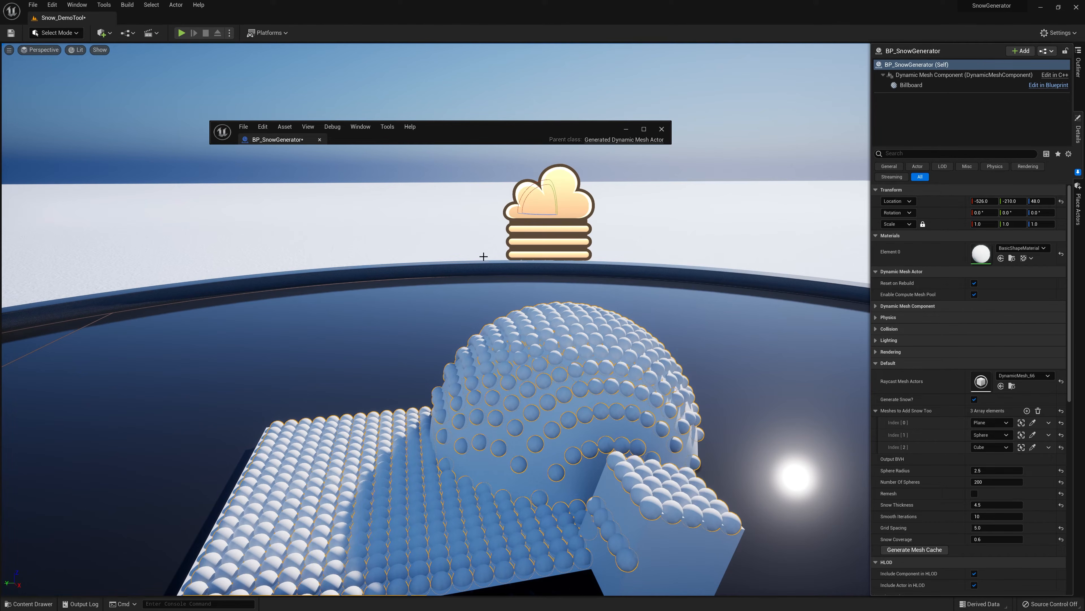
pyautogui.doubleClick(479, 131)
pyautogui.moveTo(551, 313); pyautogui.dragTo(472, 290, button='right')
pyautogui.moveTo(477, 265); pyautogui.dragTo(501, 297)
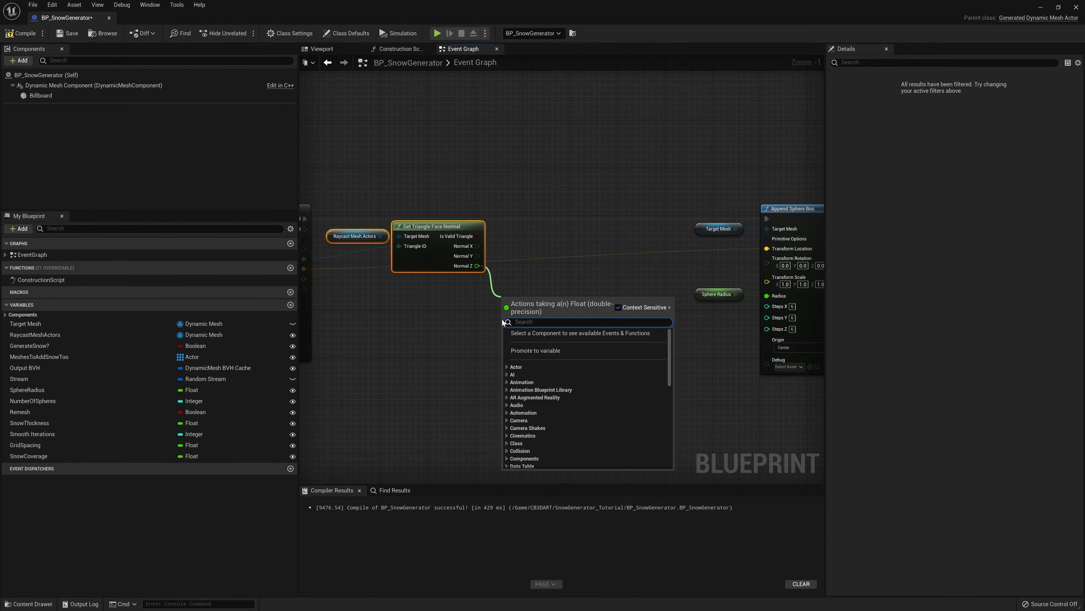
pyautogui.write('>=')
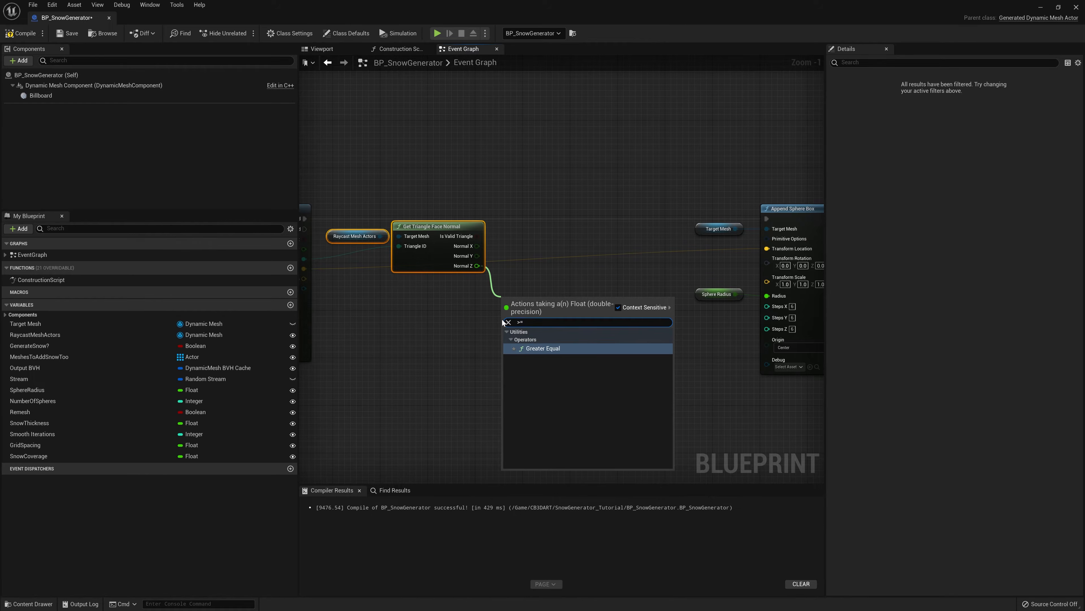
pyautogui.click(539, 348)
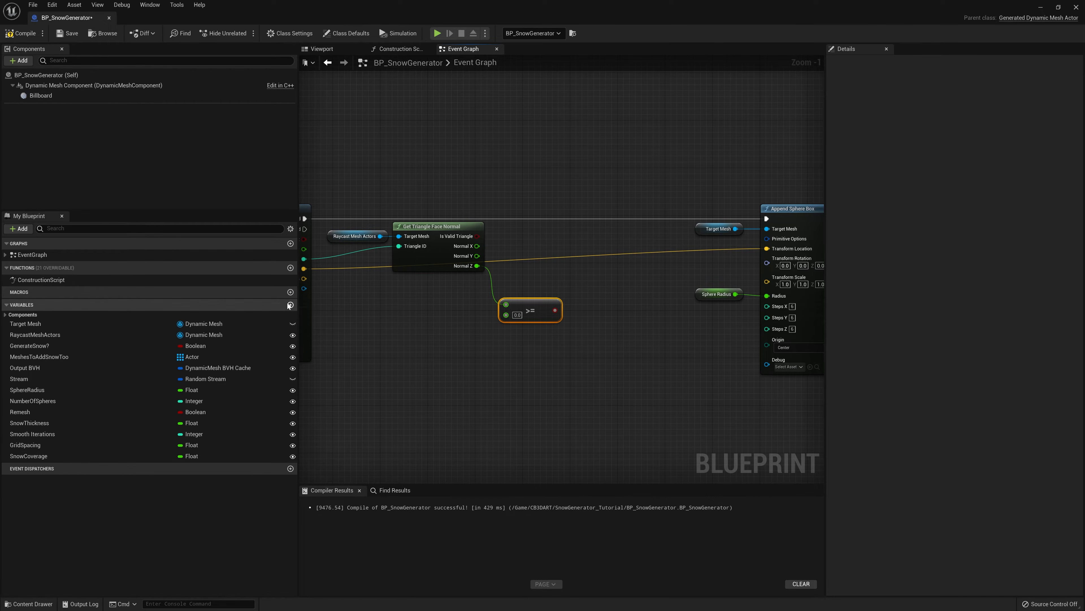
pyautogui.moveTo(48, 458); pyautogui.dragTo(559, 232)
pyautogui.click(376, 348)
# Add a Branch conditioned on the comparison, wired from the ray intersection's Found output, and connect its True output to Append Sphere Box.
pyautogui.write('bra')
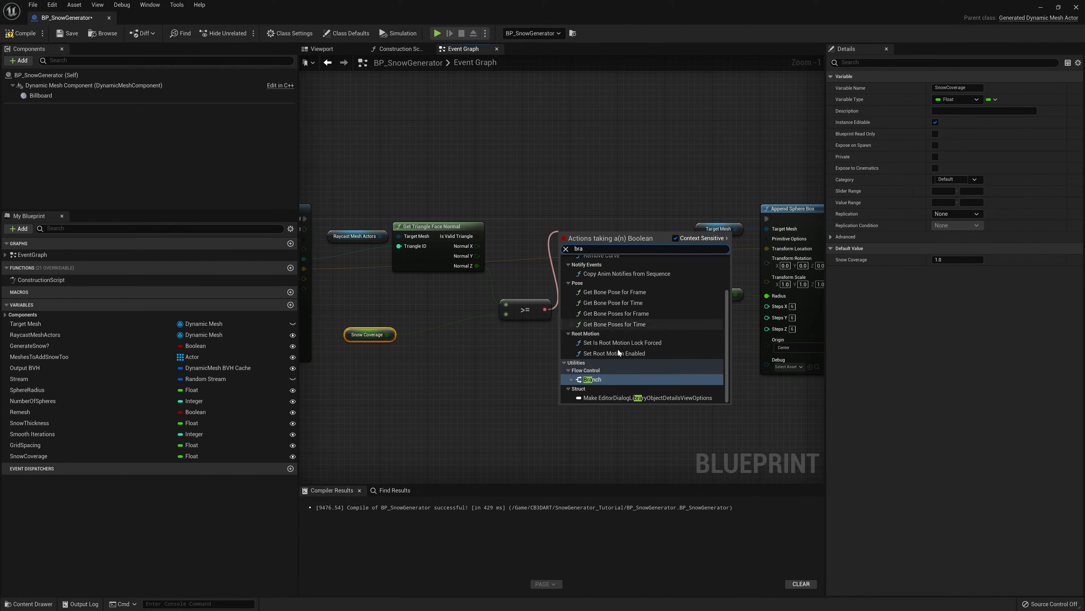
pyautogui.click(602, 378)
pyautogui.moveTo(305, 218); pyautogui.dragTo(575, 248)
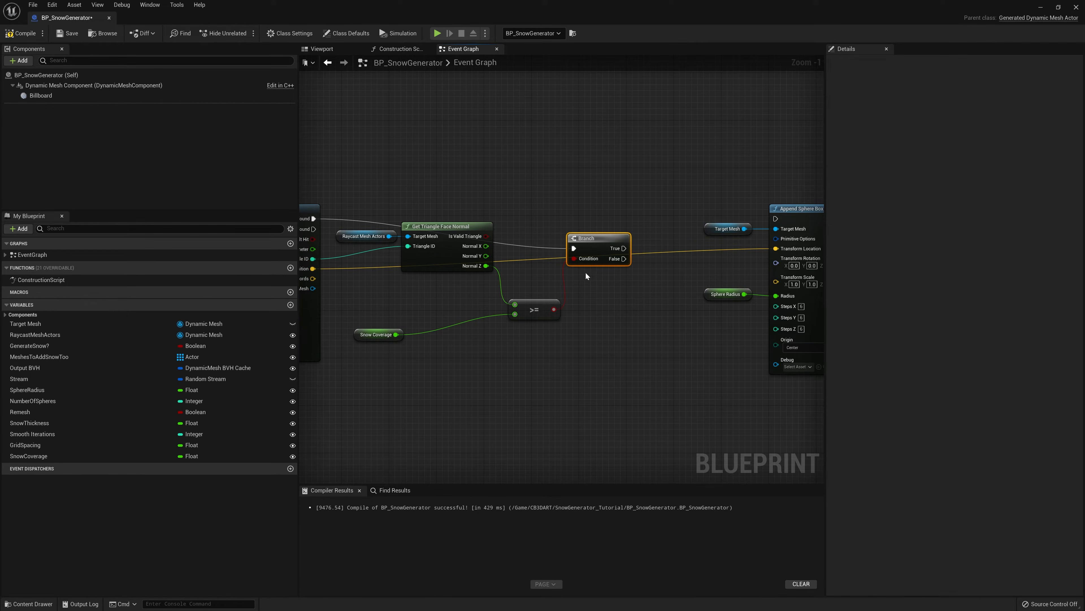
pyautogui.moveTo(615, 238); pyautogui.dragTo(610, 209)
pyautogui.moveTo(617, 218); pyautogui.dragTo(775, 219)
pyautogui.moveTo(705, 185); pyautogui.dragTo(580, 179, button='right')
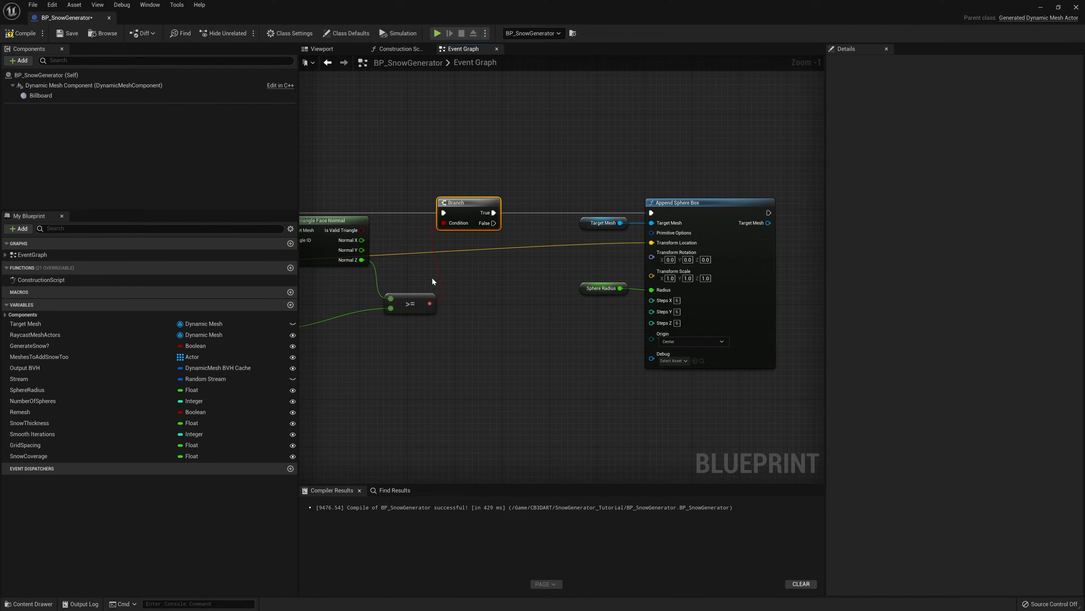
# Move the Snow Coverage variable node next to the Greater Equal node.
pyautogui.moveTo(345, 348); pyautogui.dragTo(435, 347, button='right')
pyautogui.click(353, 332)
pyautogui.moveTo(353, 332); pyautogui.dragTo(436, 308)
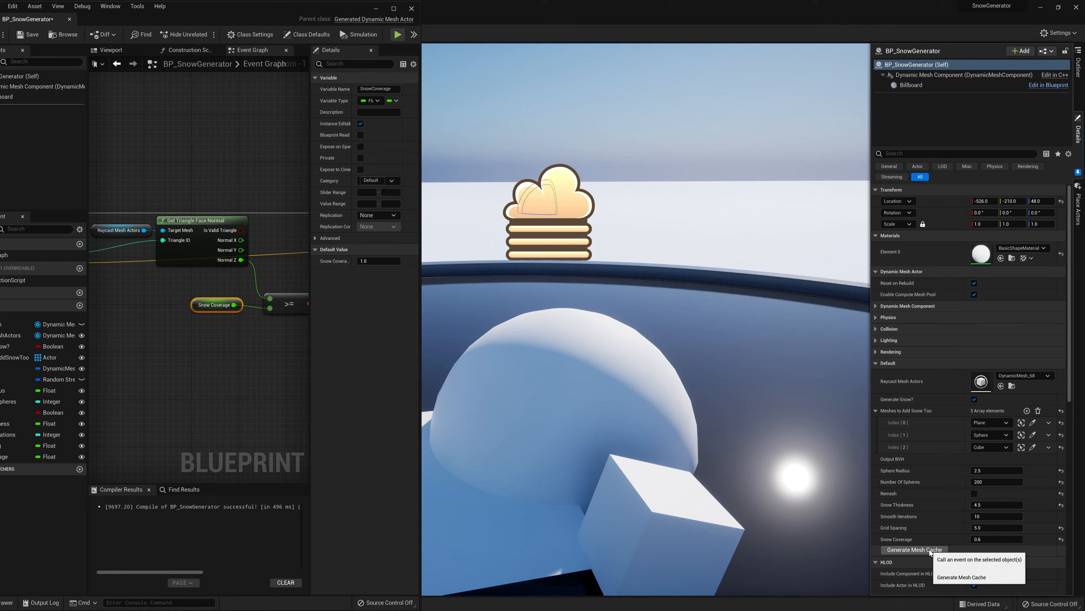
# Regenerate the snow by switching Generate Snow? off and on, and set the actor's Snow Coverage to 1.
pyautogui.click(974, 400)
pyautogui.click(975, 399)
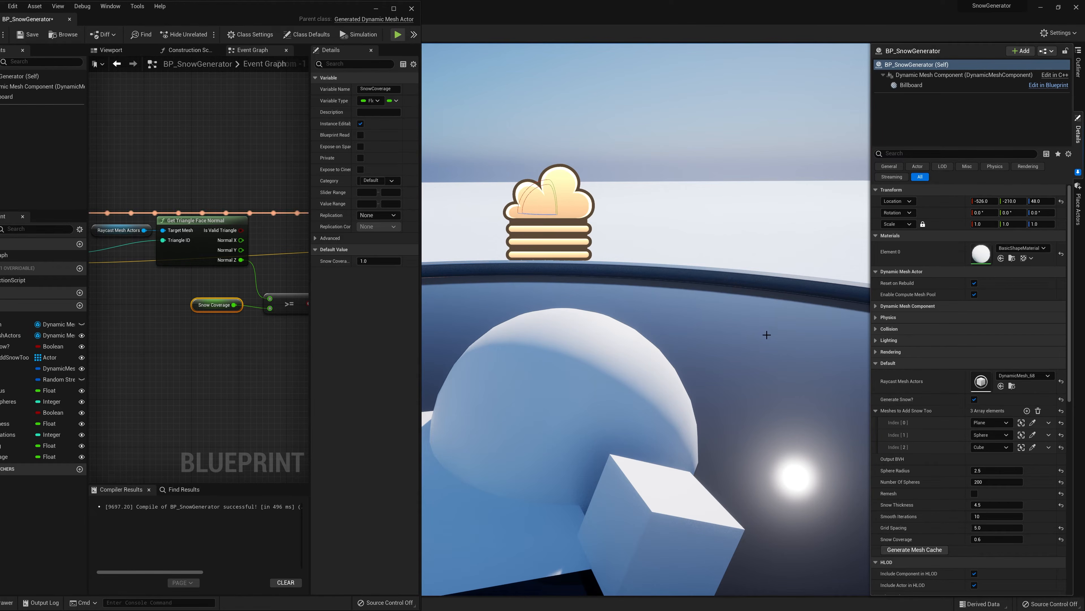
pyautogui.moveTo(765, 334); pyautogui.dragTo(733, 327, button='right')
pyautogui.click(987, 540)
pyautogui.write('1')
pyautogui.press('Return')
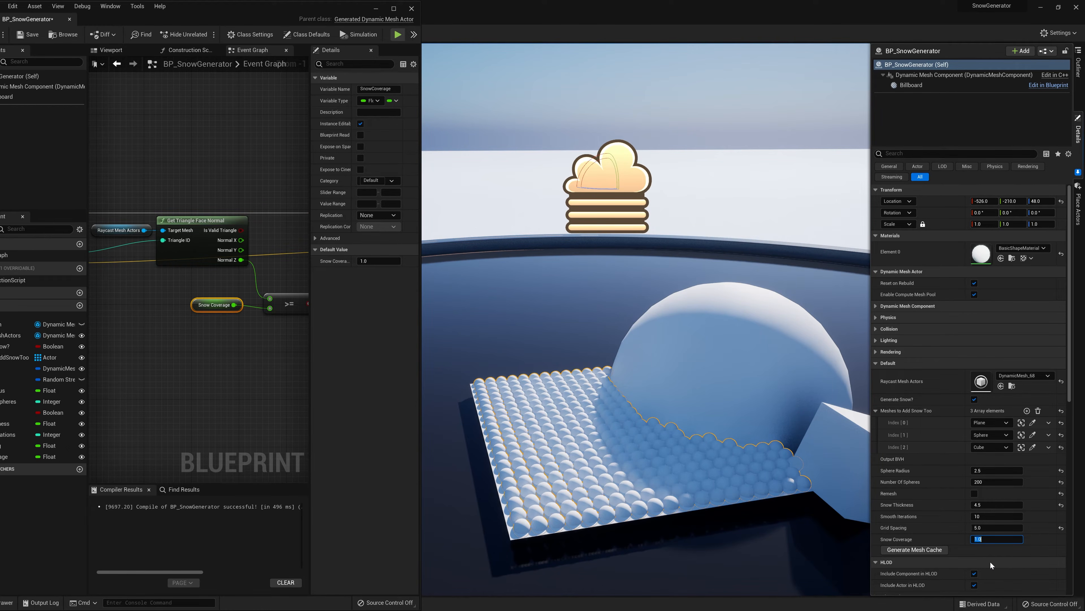
# Test Snow Coverage values of 0.5, 0.4 and 0.3, followed by 1 and 0.3 again.
pyautogui.write('0.5')
pyautogui.press('Return')
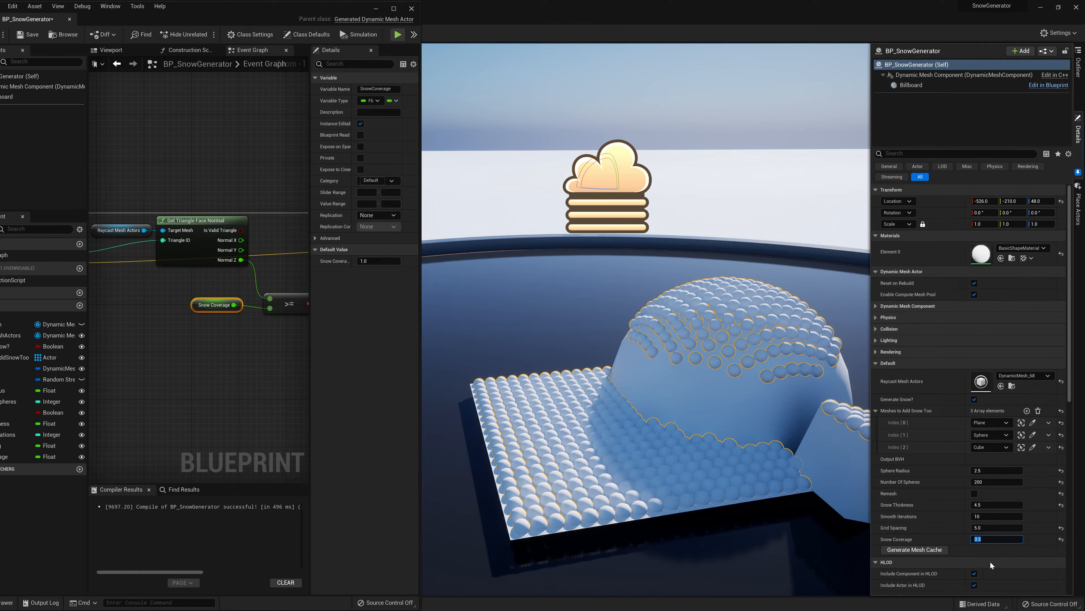
pyautogui.write('0.4')
pyautogui.press('Return')
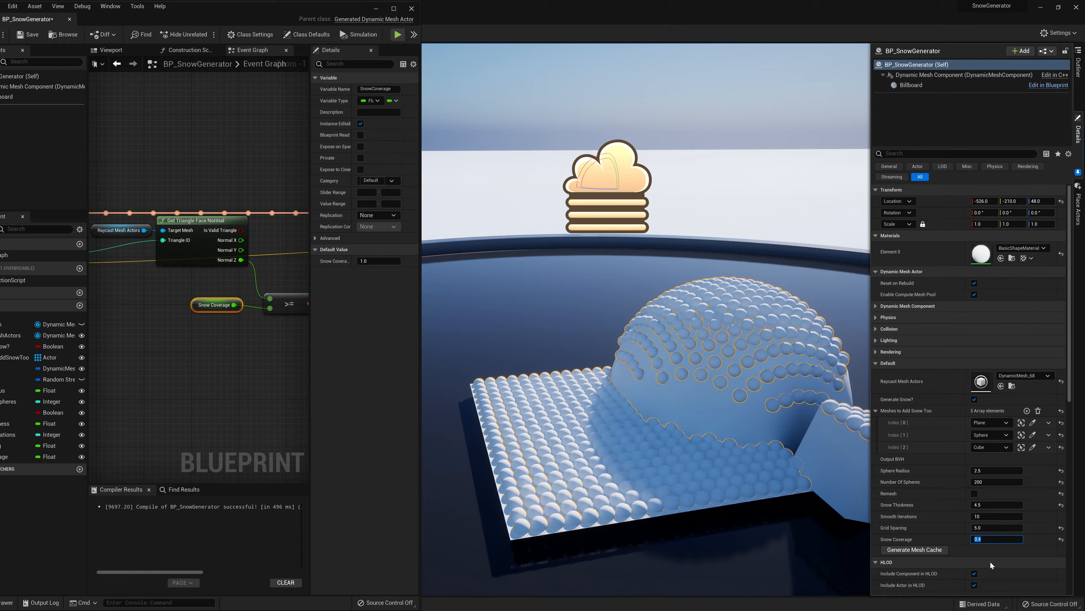
pyautogui.write('0.3')
pyautogui.press('Return')
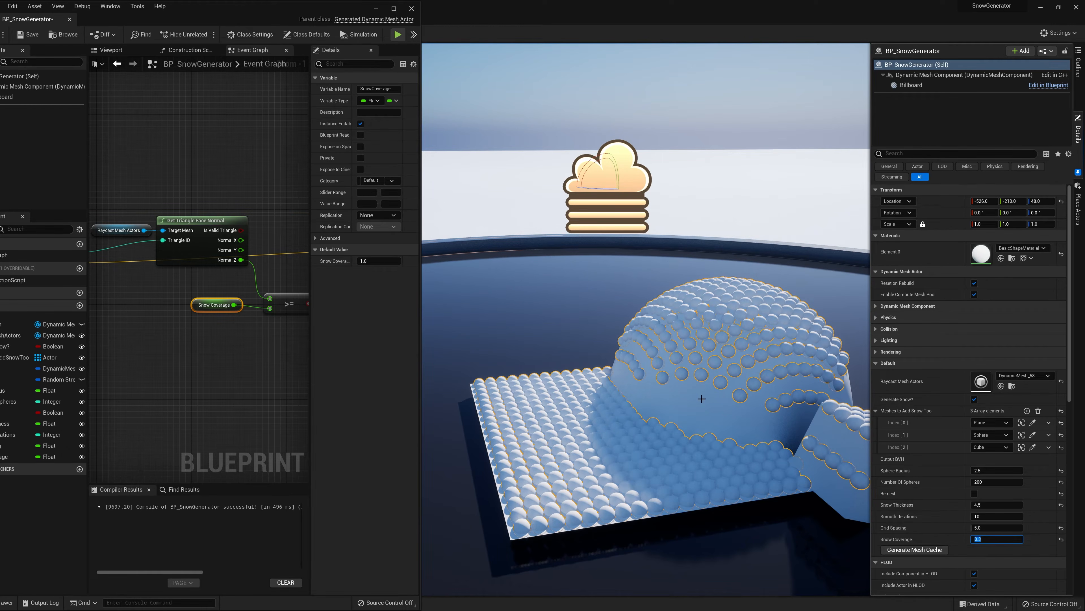
pyautogui.write('1')
pyautogui.press('Return')
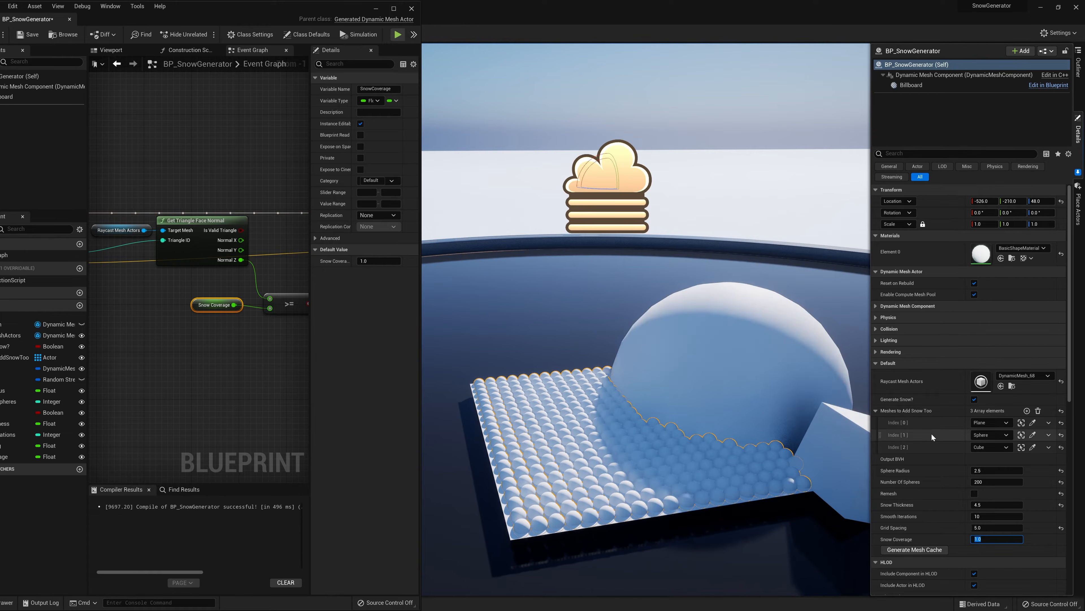
pyautogui.write('0.3')
pyautogui.press('Return')
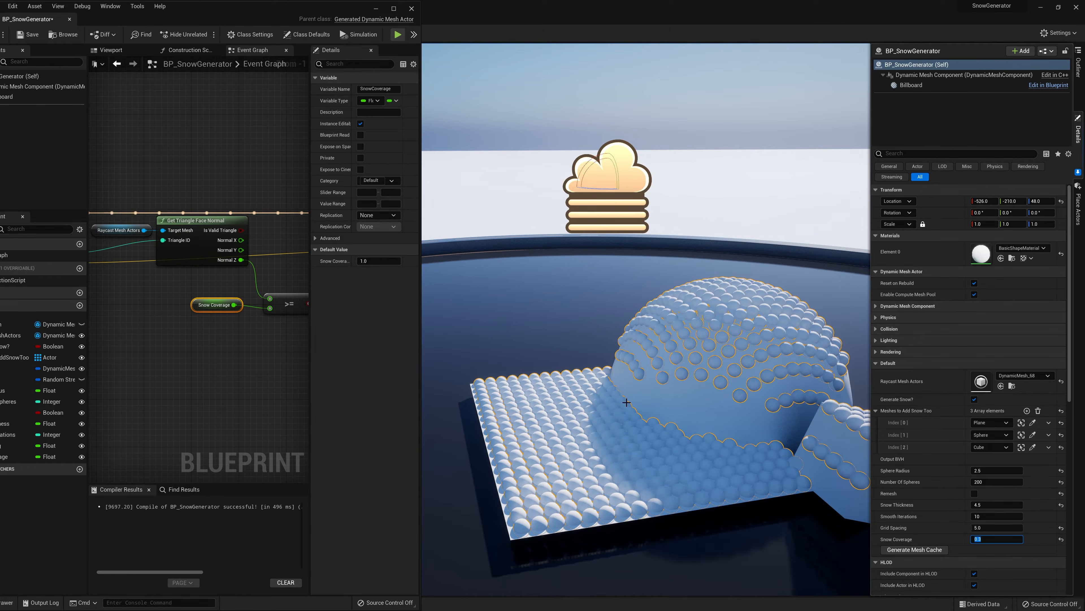
# Return to the maximized Blueprint graph, move the Snow Coverage node aside and create a Subtract node that takes 1 from it.
pyautogui.moveTo(236, 5); pyautogui.dragTo(471, 42)
pyautogui.doubleClick(470, 42)
pyautogui.moveTo(438, 337); pyautogui.dragTo(593, 339, button='right')
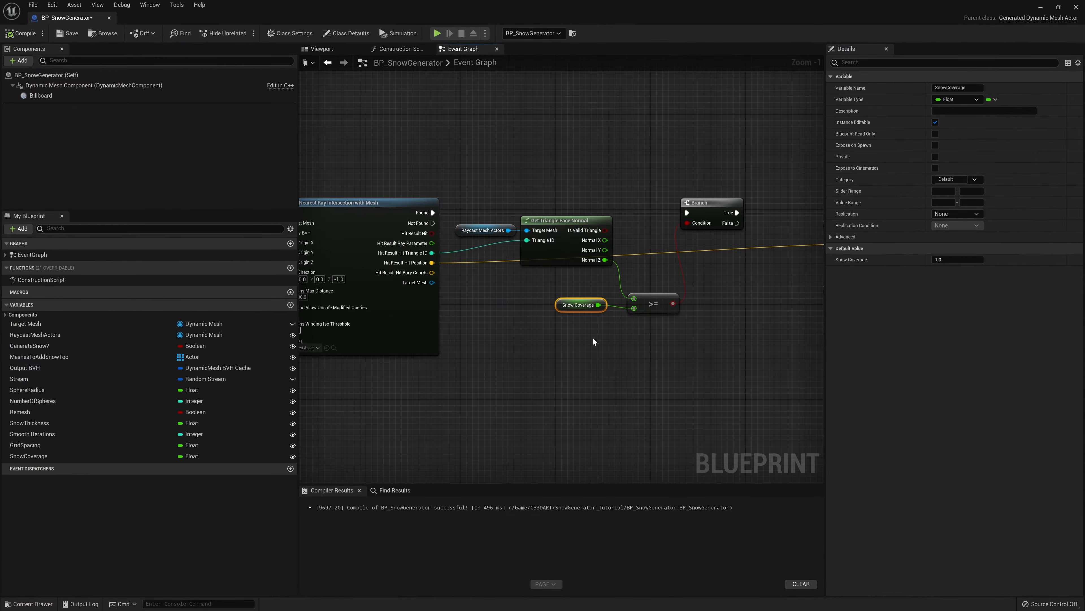
pyautogui.click(570, 316)
pyautogui.moveTo(581, 309); pyautogui.dragTo(550, 341)
pyautogui.write('-')
pyautogui.press('Return')
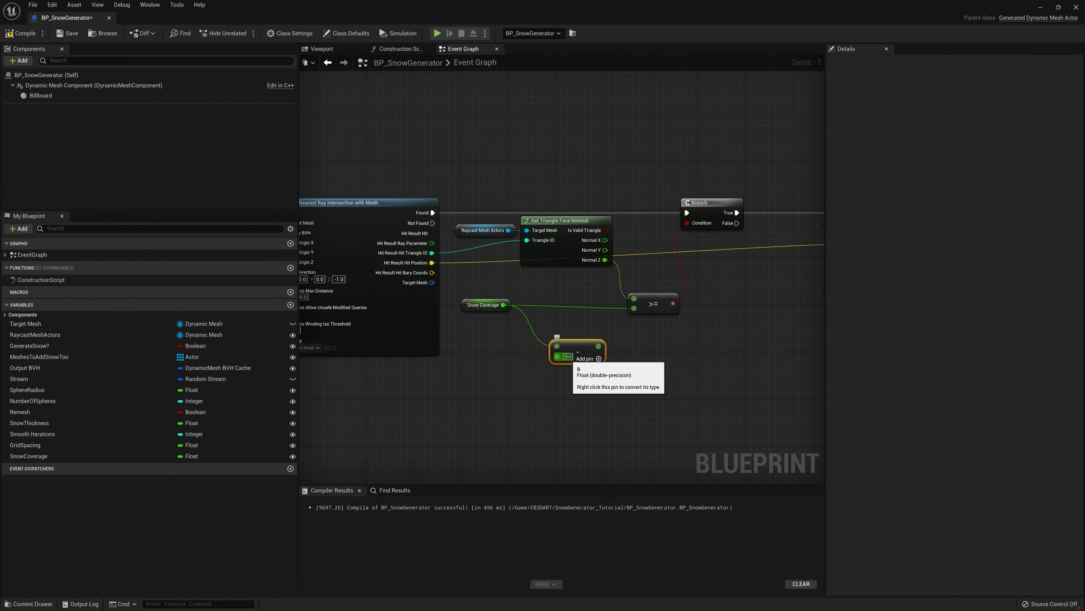
pyautogui.click(568, 356)
pyautogui.write('1')
# Create an ABS node from the subtraction's result and connect it to the second input of the Greater Equal node.
pyautogui.moveTo(591, 343)
pyautogui.mouseDown()
pyautogui.moveTo(555, 325)
pyautogui.moveTo(587, 335)
pyautogui.mouseUp()
pyautogui.write('a')
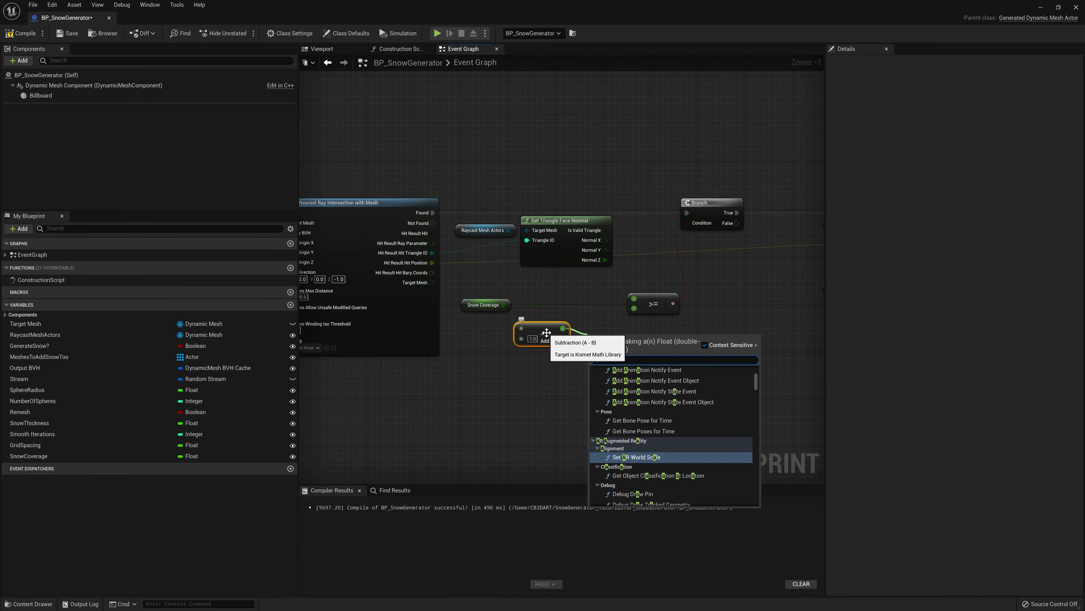
pyautogui.write('bs')
pyautogui.press('Return')
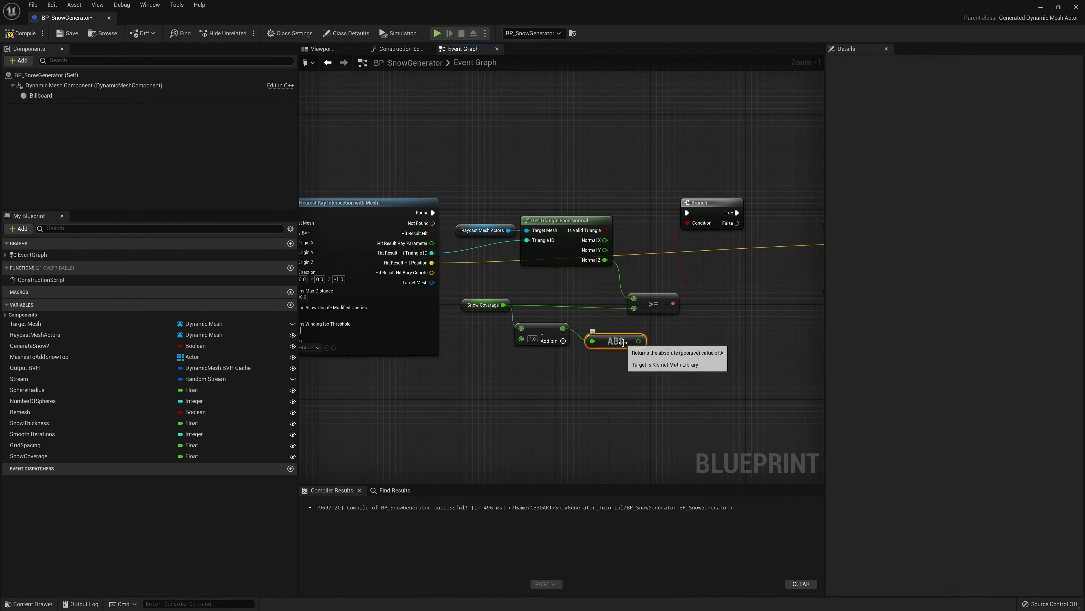
pyautogui.moveTo(639, 342); pyautogui.dragTo(635, 309)
# Align the Snow Coverage, Subtract, ABS and Greater Equal nodes in a row and compile the Blueprint.
pyautogui.moveTo(623, 345); pyautogui.dragTo(490, 307)
pyautogui.press('q')
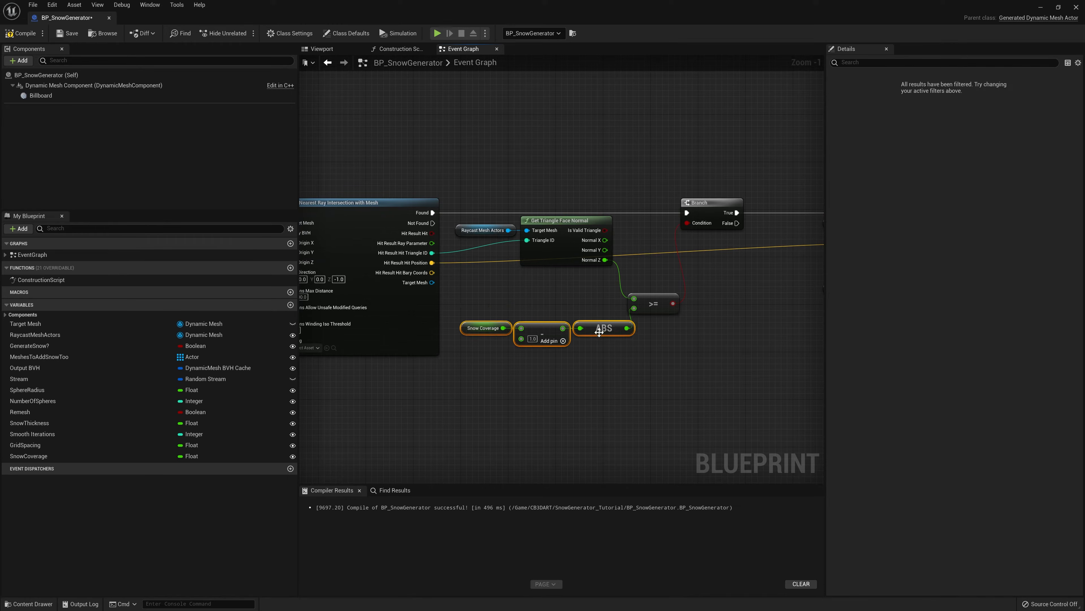
pyautogui.moveTo(605, 329); pyautogui.dragTo(594, 305)
pyautogui.moveTo(716, 333); pyautogui.dragTo(485, 310)
pyautogui.press('q')
pyautogui.click(19, 39)
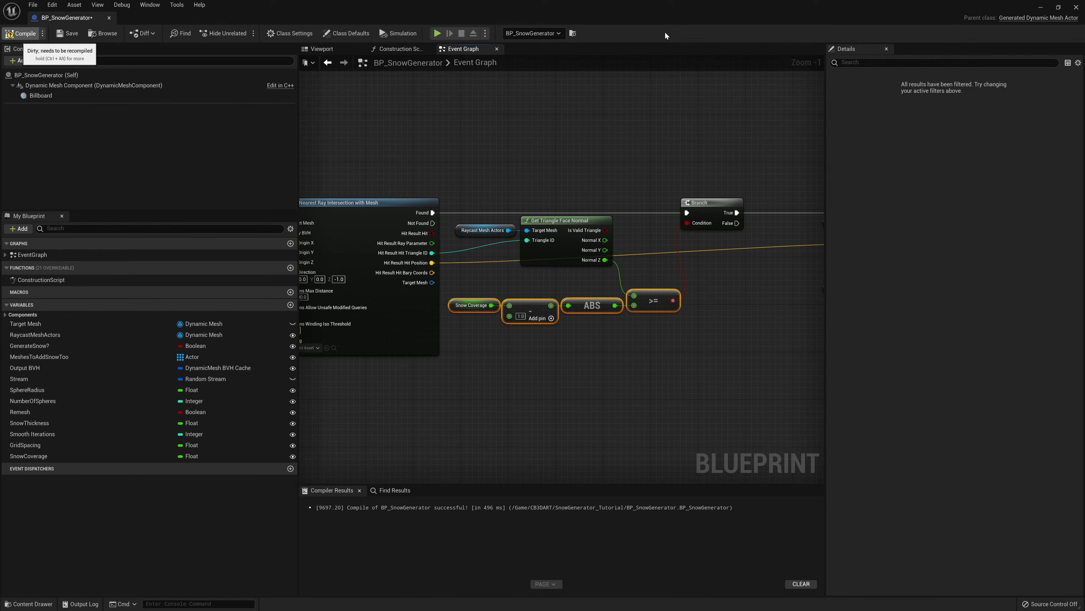
# Shrink the Blueprint window to reveal the level, regenerate the mesh cache and retrigger Generate Snow?
pyautogui.moveTo(567, 3); pyautogui.dragTo(335, 193)
pyautogui.doubleClick(335, 193)
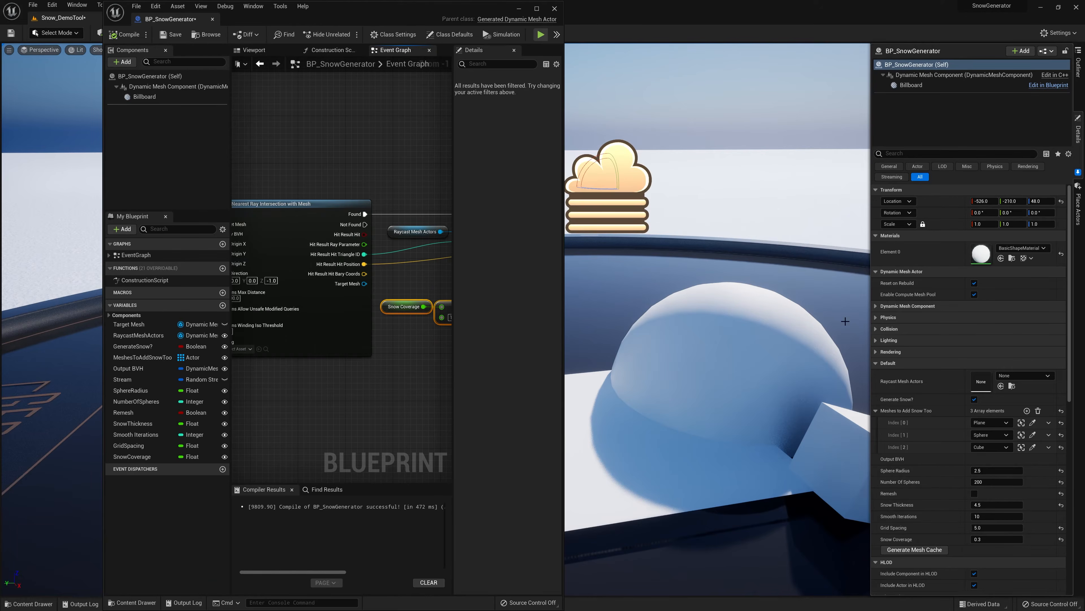
pyautogui.click(926, 552)
pyautogui.click(974, 399)
pyautogui.click(974, 399)
pyautogui.moveTo(771, 376)
pyautogui.mouseDown(button='right')
pyautogui.moveTo(753, 379)
pyautogui.moveTo(795, 378)
pyautogui.moveTo(770, 376)
pyautogui.mouseUp(button='right')
# Test the actor's Snow Coverage at 0.3 and set it to 1.
pyautogui.click(990, 540)
pyautogui.write('0')
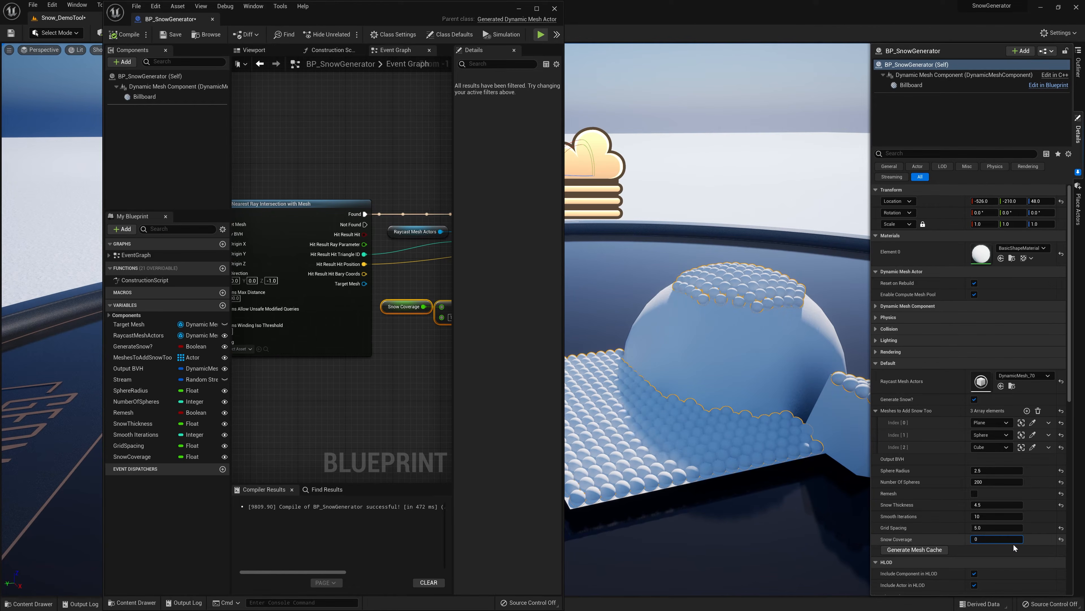
pyautogui.write('.1')
pyautogui.press('Right')
pyautogui.press('BackSpace')
pyautogui.write('3')
pyautogui.press('Return')
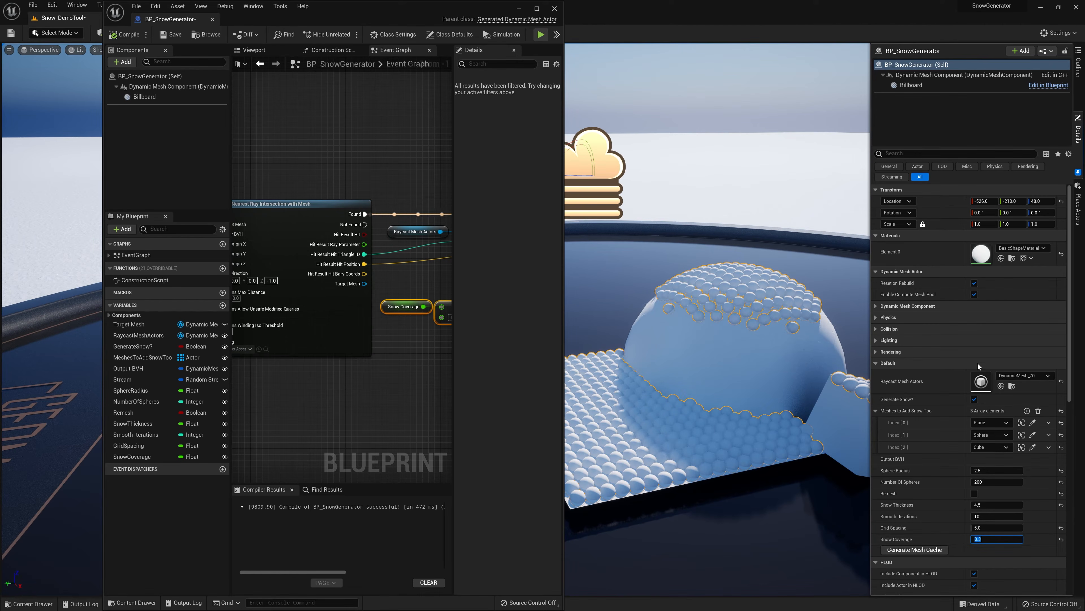
pyautogui.write('1')
pyautogui.press('Return')
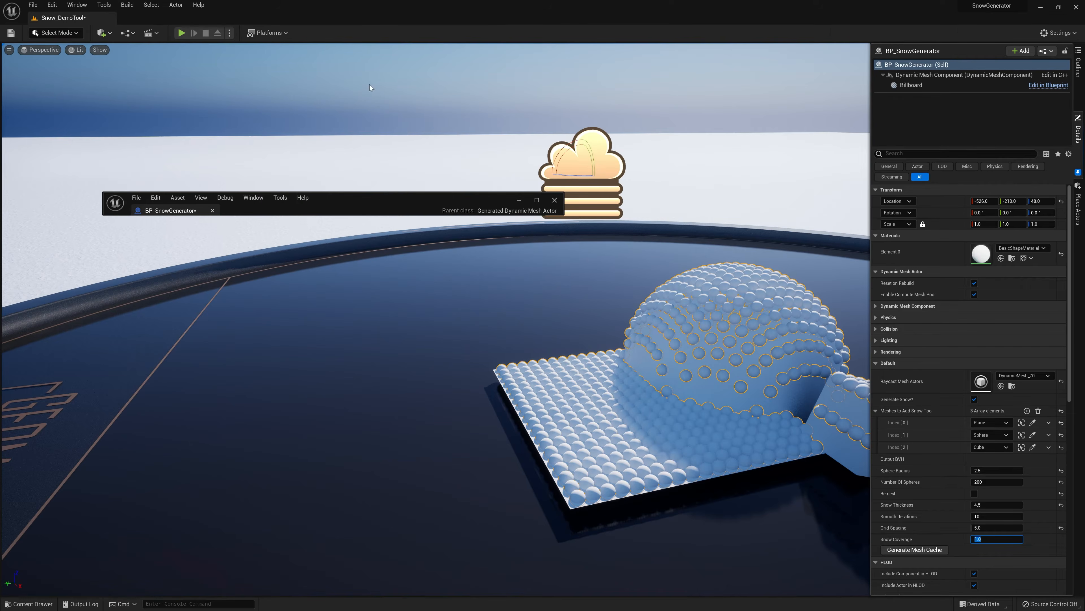
# Return to the maximized Blueprint graph and create an Equal node from Make Vector's return value, placed below the Branch.
pyautogui.doubleClick(386, 194)
pyautogui.scroll(-1, 650, 335)
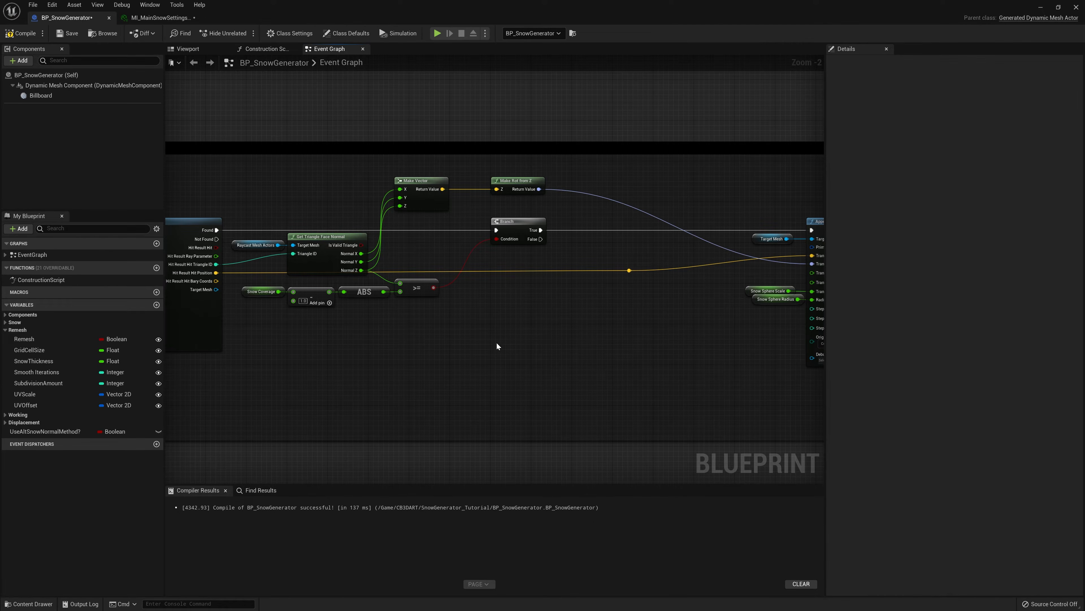
pyautogui.moveTo(442, 189); pyautogui.dragTo(481, 329)
pyautogui.write('equal')
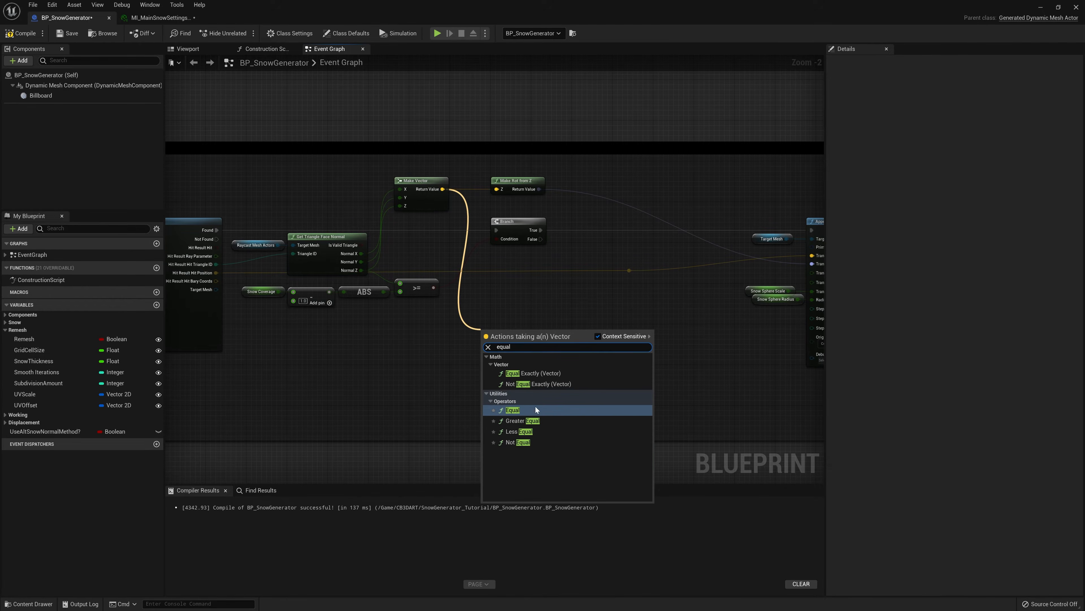
pyautogui.click(519, 407)
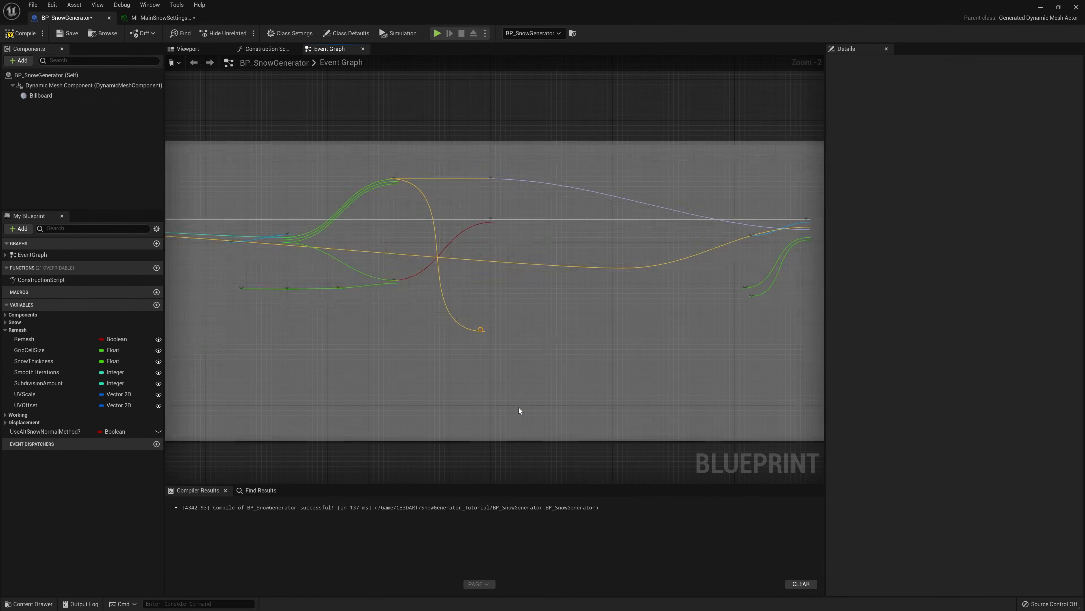
pyautogui.moveTo(572, 319); pyautogui.dragTo(556, 313)
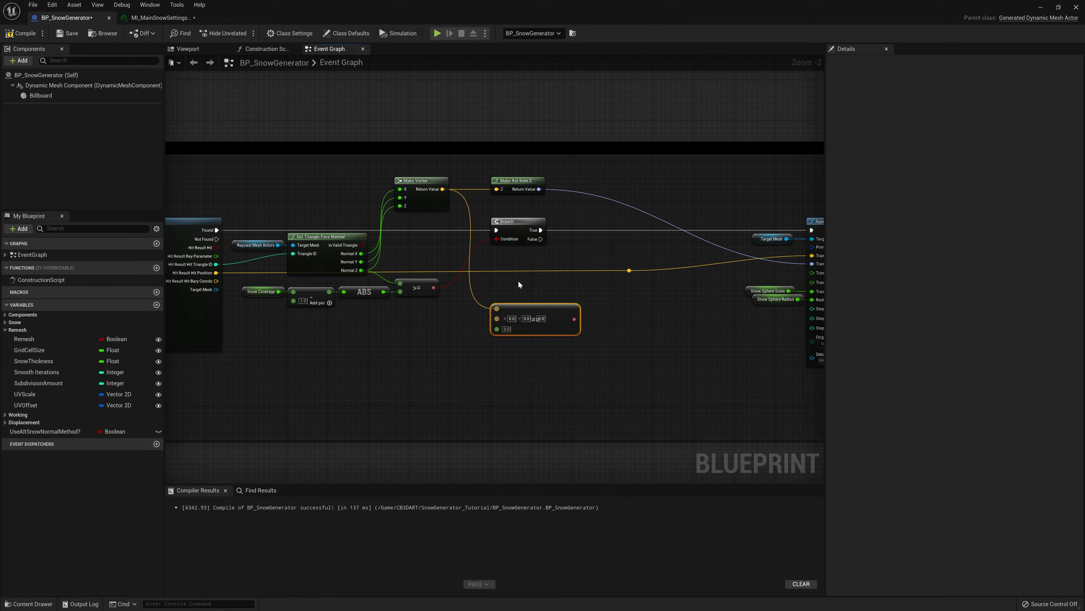
# Set the Equal node's comparison vector Z to 1 and connect a duplicated Snow Coverage node to its float input.
pyautogui.click(538, 318)
pyautogui.write('1')
pyautogui.press('Return')
pyautogui.click(259, 294)
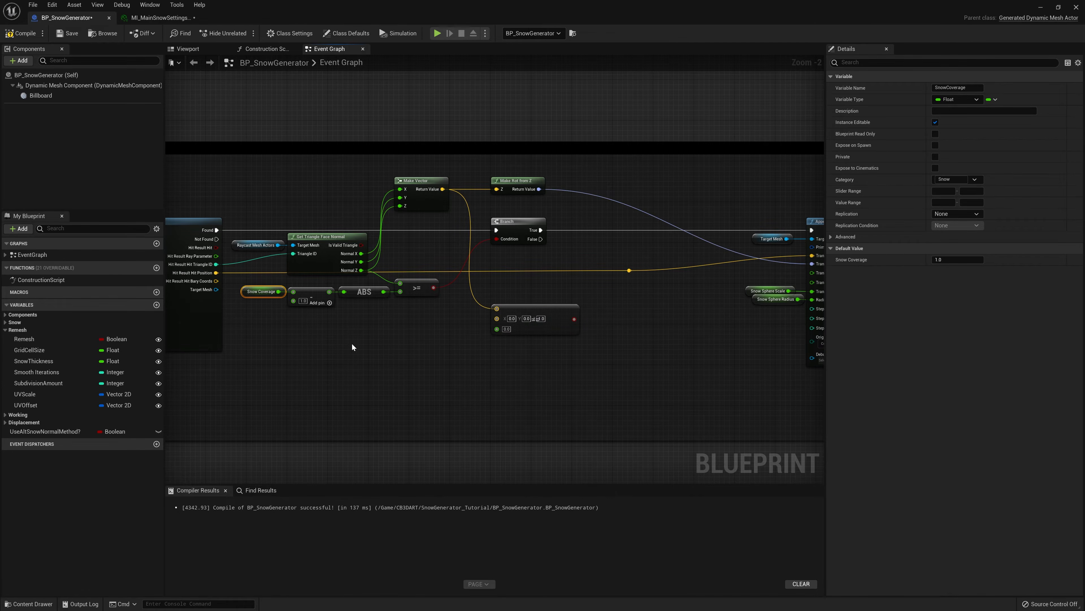
pyautogui.hotkey('ctrl', 'v')
pyautogui.moveTo(472, 329); pyautogui.dragTo(500, 330)
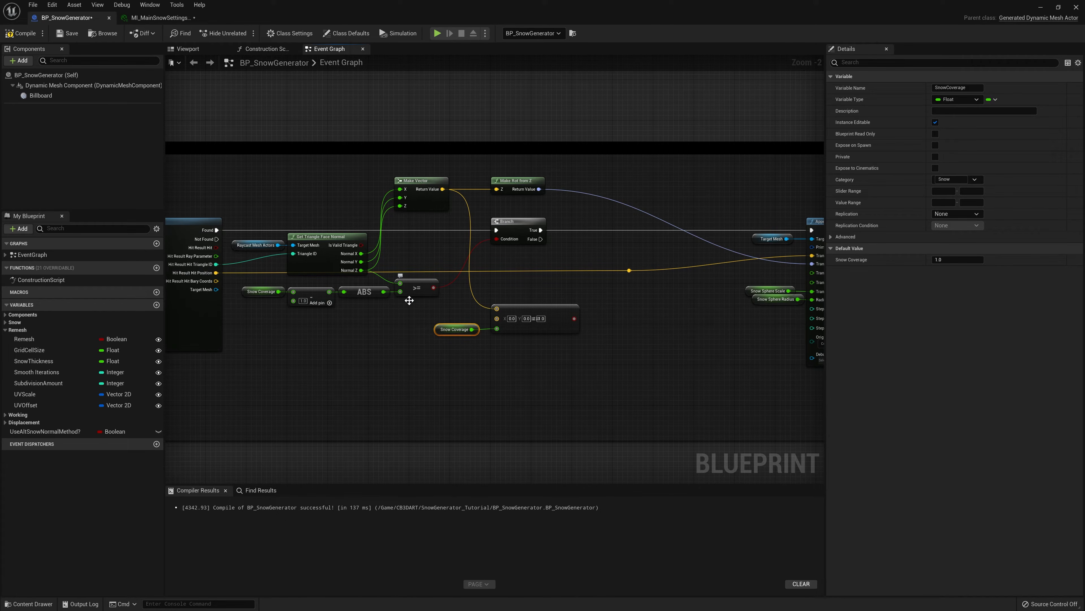
# Align the duplicated Snow Coverage node with the Equal node, shift both lower, and move the Branch and reroute point closer to Append Sphere Box.
pyautogui.moveTo(529, 351); pyautogui.dragTo(447, 312)
pyautogui.press('q')
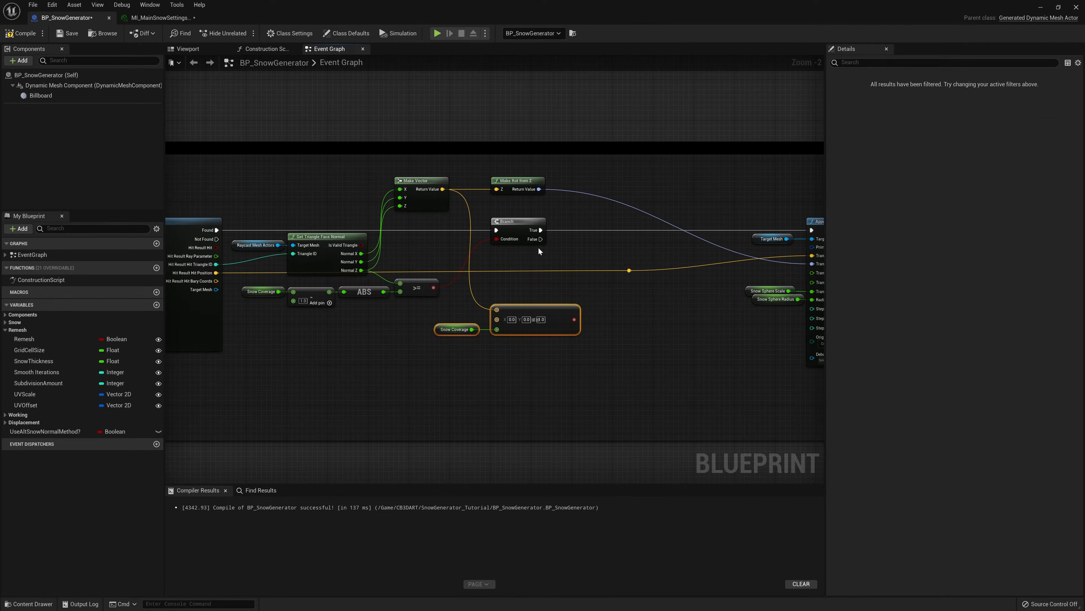
pyautogui.moveTo(571, 317); pyautogui.dragTo(551, 328)
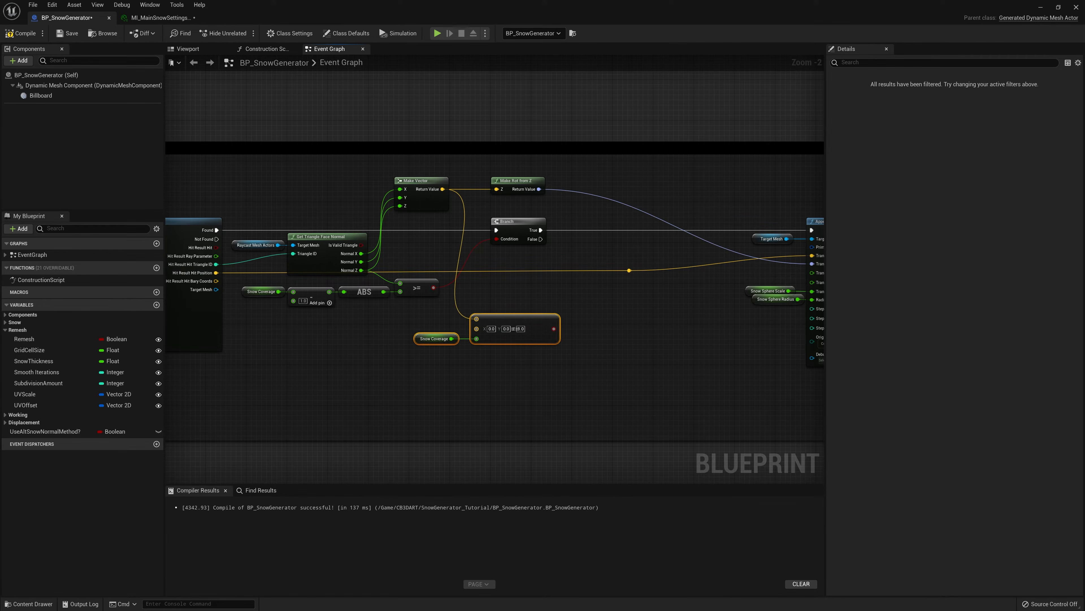
pyautogui.moveTo(540, 256); pyautogui.dragTo(454, 264, button='right')
pyautogui.moveTo(440, 232); pyautogui.dragTo(599, 238)
pyautogui.moveTo(543, 278); pyautogui.dragTo(614, 279)
pyautogui.moveTo(521, 375); pyautogui.dragTo(522, 367, button='right')
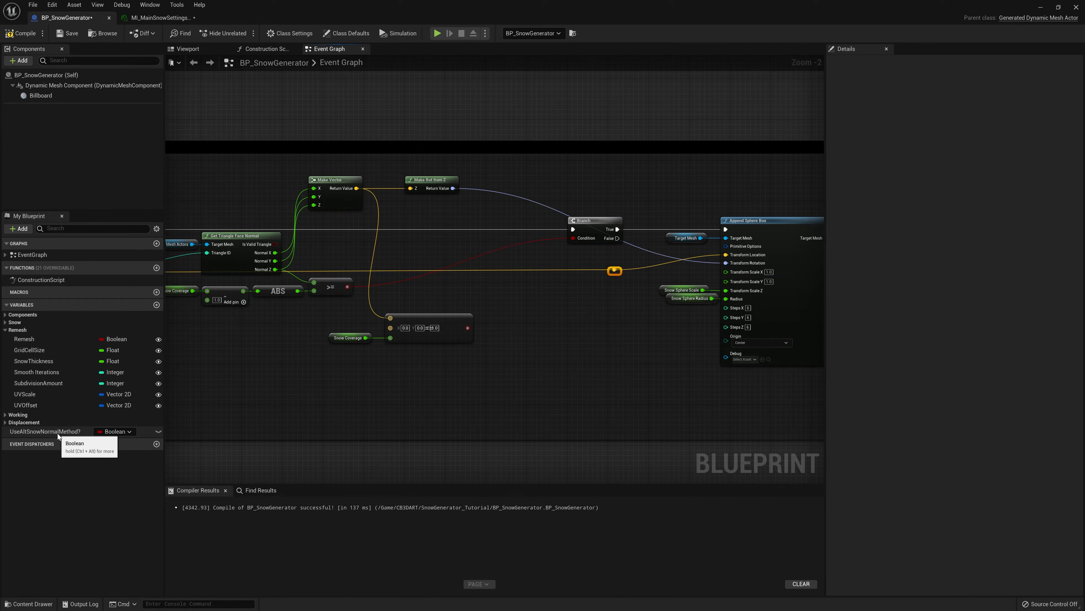
# Make the UseAltSnowNormalMethod? variable instance editable.
pyautogui.click(158, 431)
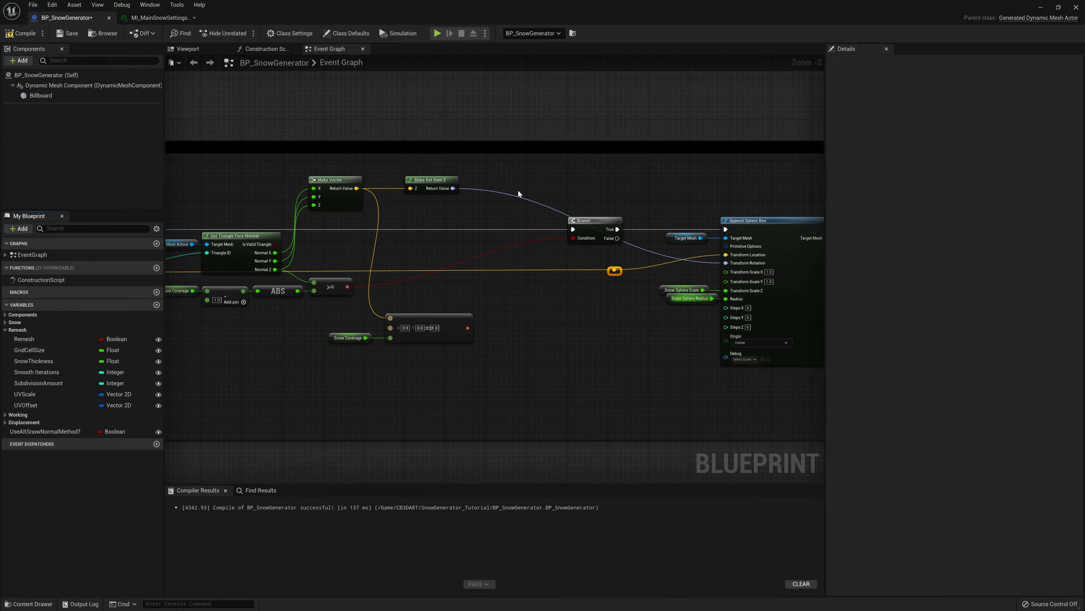
# Add a Branch conditioned on the UseAltSnowNormalMethod? variable and insert it in the execution line ahead of the existing Branch.
pyautogui.moveTo(46, 435); pyautogui.dragTo(589, 340)
pyautogui.click(552, 370)
pyautogui.write('branch')
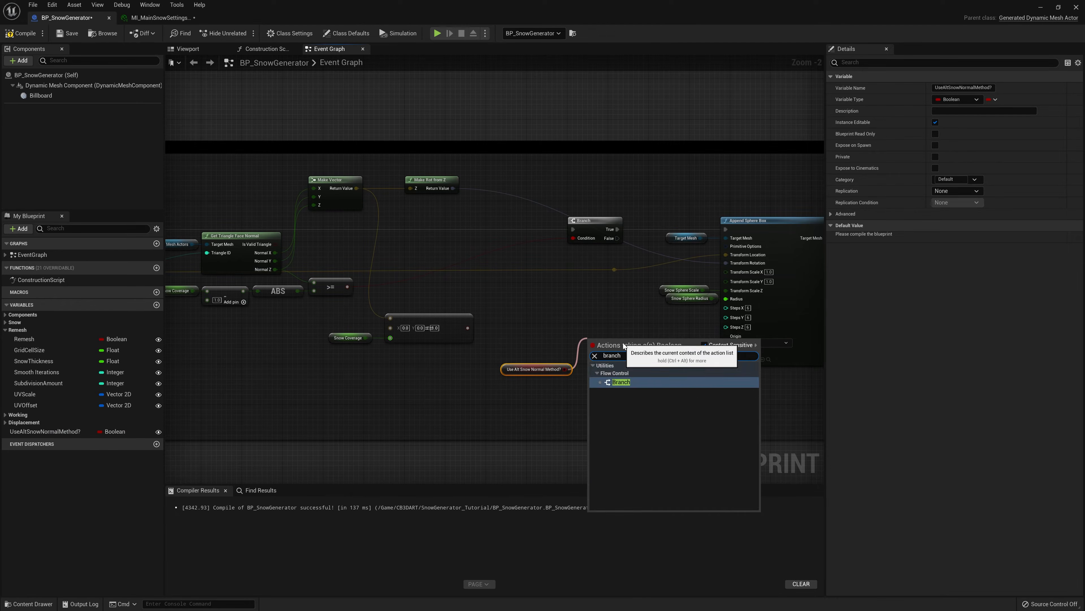
pyautogui.press('Return')
pyautogui.moveTo(603, 411); pyautogui.dragTo(417, 230)
pyautogui.moveTo(401, 154); pyautogui.dragTo(467, 165, button='right')
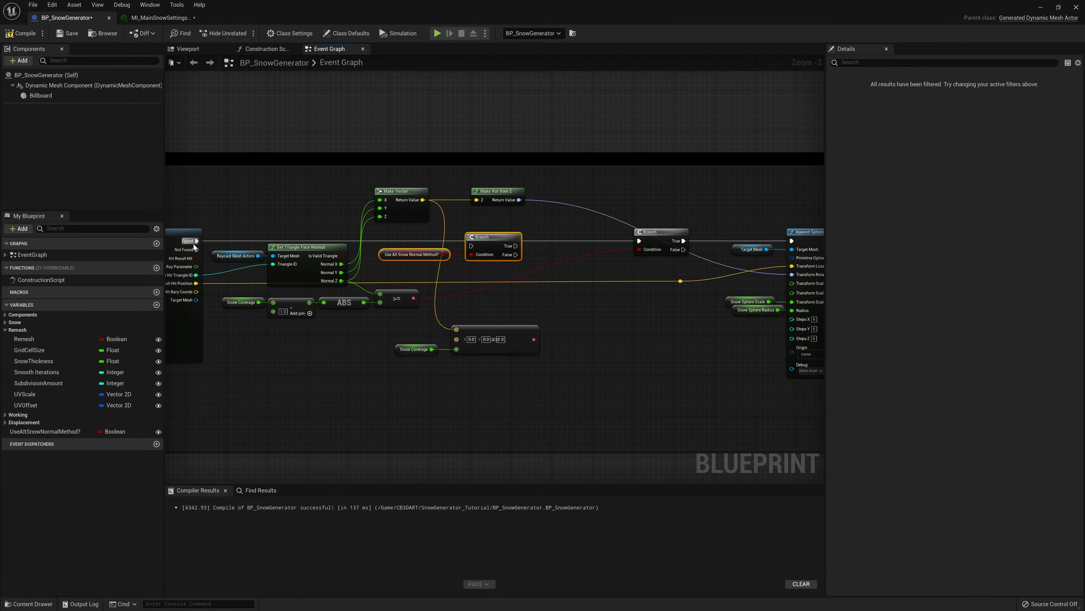
pyautogui.moveTo(483, 240); pyautogui.dragTo(479, 234)
pyautogui.moveTo(563, 268); pyautogui.dragTo(529, 267, button='right')
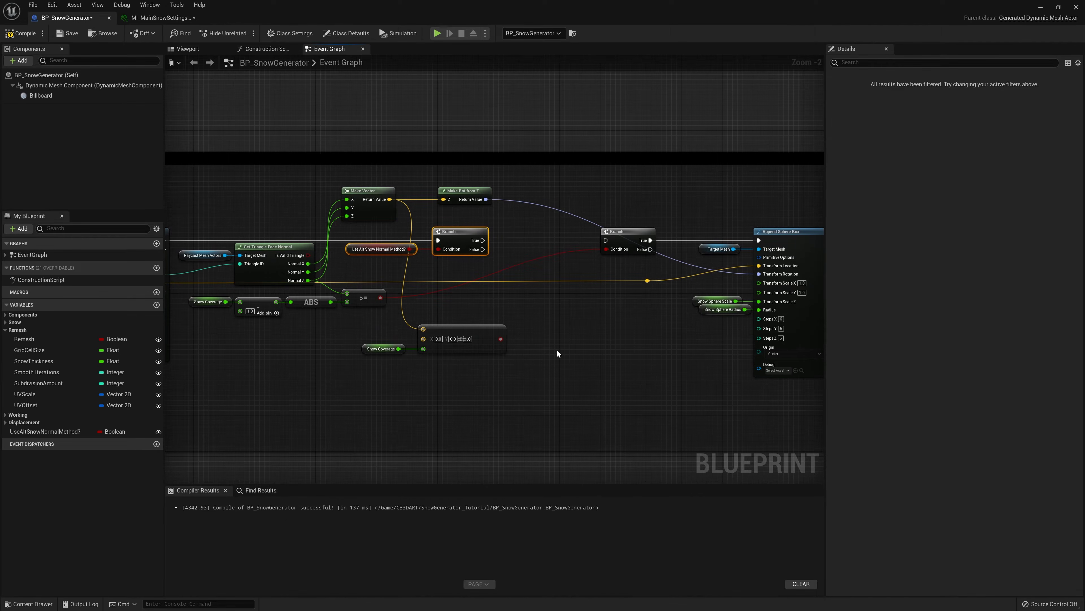
# Add another Branch beside the Equal node and connect the Equal result to its Condition.
pyautogui.click(492, 270)
pyautogui.click(531, 340)
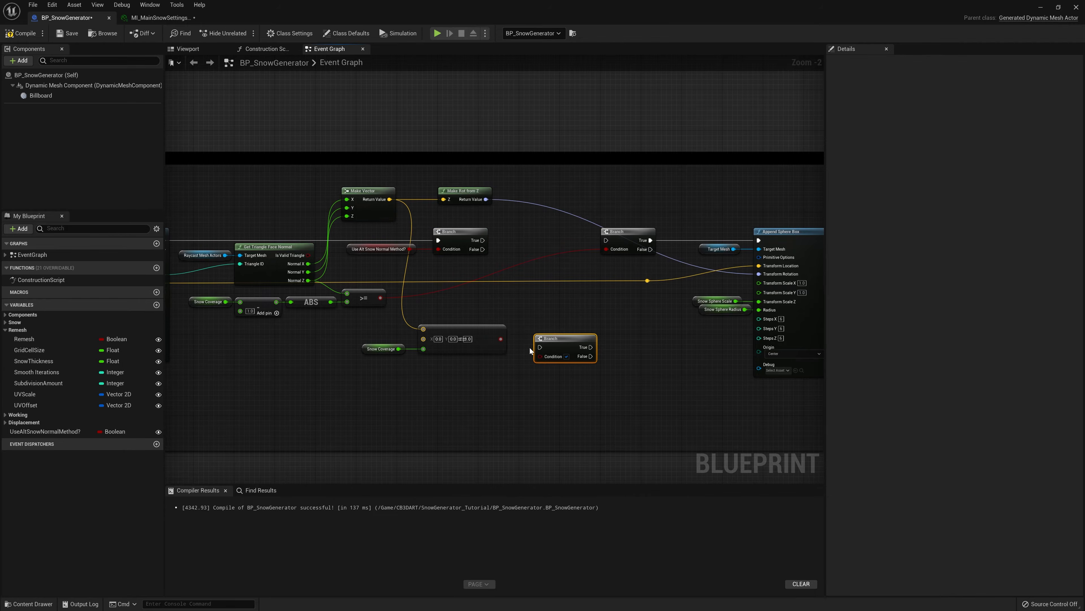
pyautogui.moveTo(500, 339); pyautogui.dragTo(540, 356)
pyautogui.moveTo(555, 338); pyautogui.dragTo(571, 318)
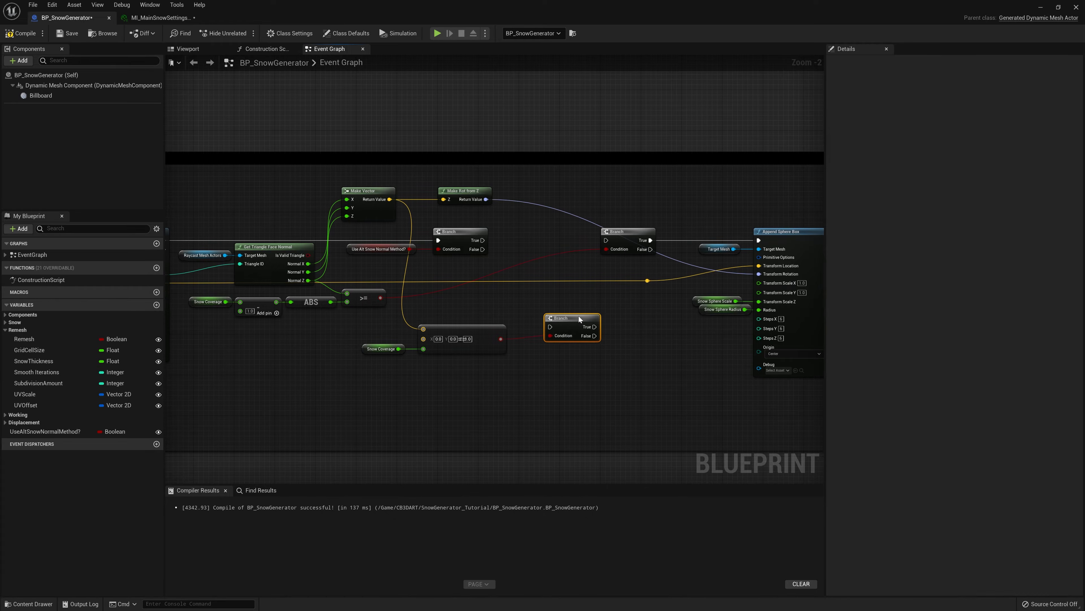
# Line up the new Branch directly below the upper sphere Branch, with the Equal and Snow Coverage nodes arranged ahead of it.
pyautogui.moveTo(575, 363); pyautogui.dragTo(371, 327)
pyautogui.press('q')
pyautogui.moveTo(578, 327); pyautogui.dragTo(631, 329)
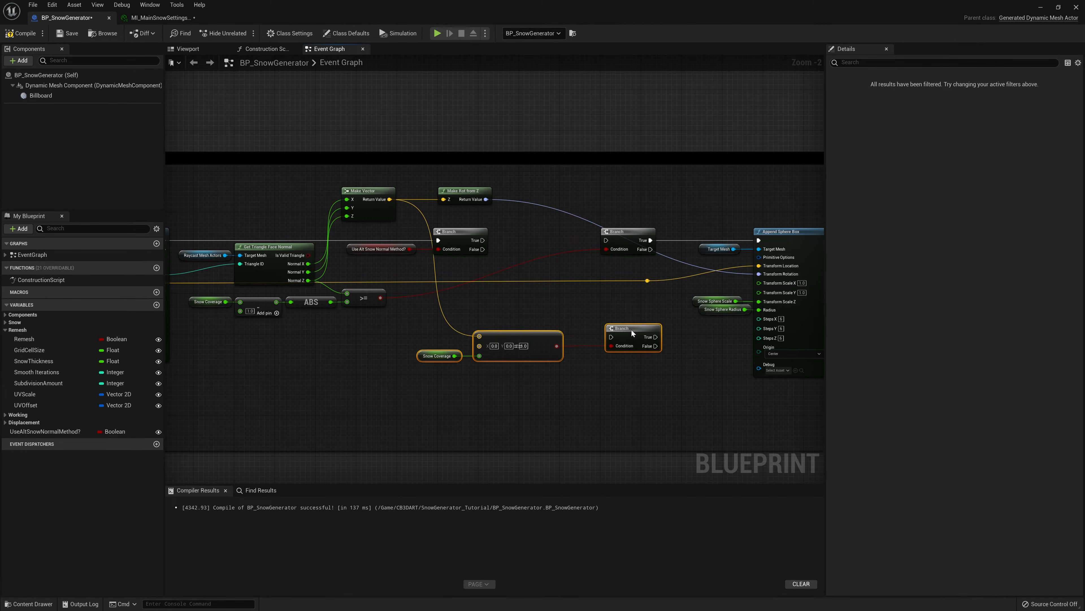
pyautogui.click(539, 385)
pyautogui.moveTo(539, 386); pyautogui.dragTo(442, 350)
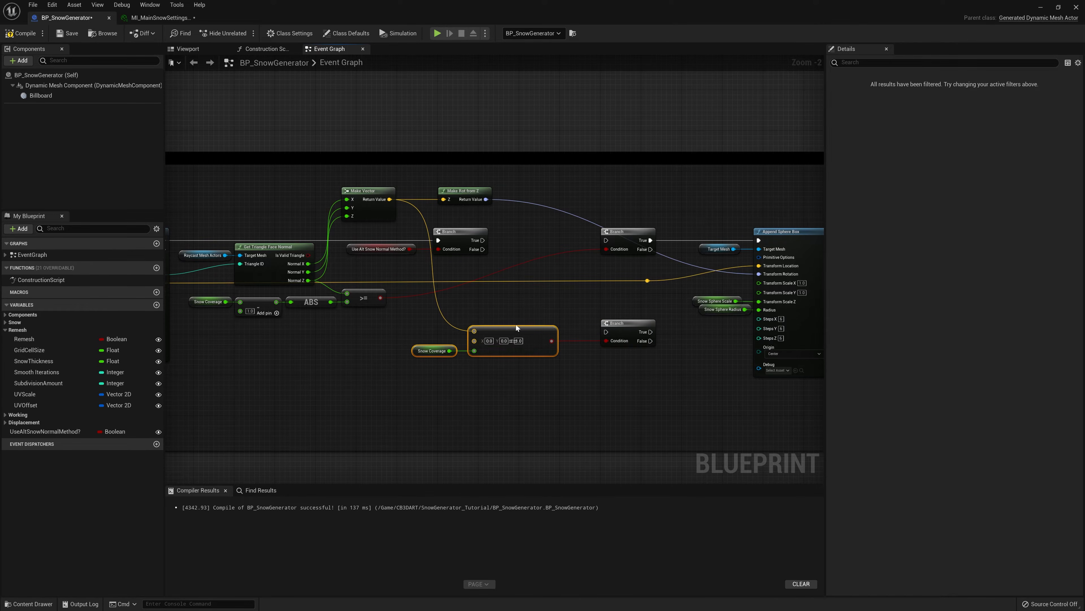
pyautogui.moveTo(525, 328); pyautogui.dragTo(491, 326)
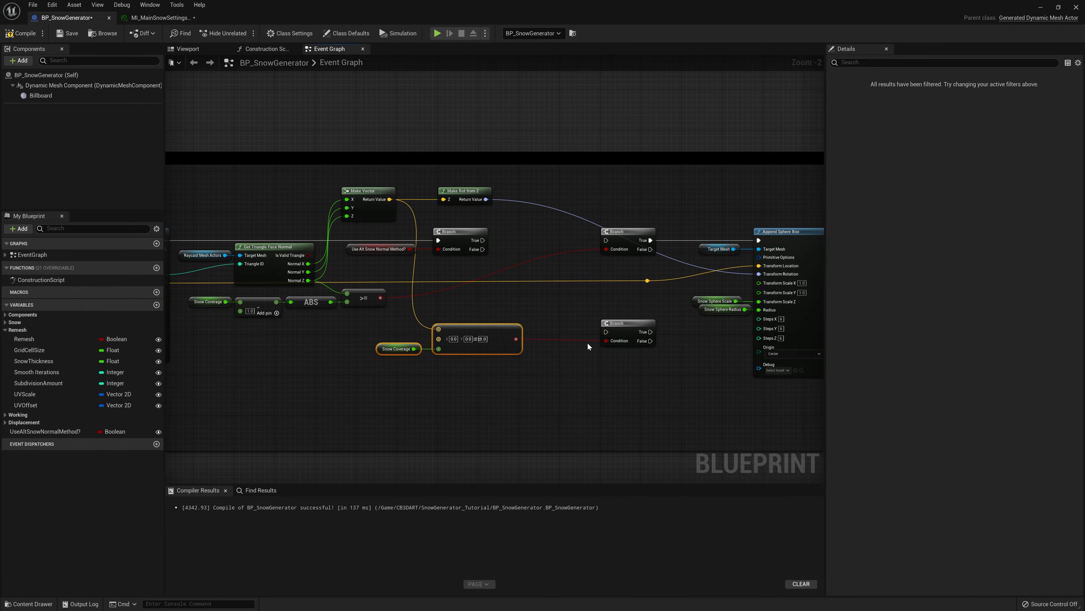
pyautogui.moveTo(505, 340)
pyautogui.mouseDown()
pyautogui.moveTo(485, 350)
pyautogui.moveTo(500, 349)
pyautogui.mouseUp()
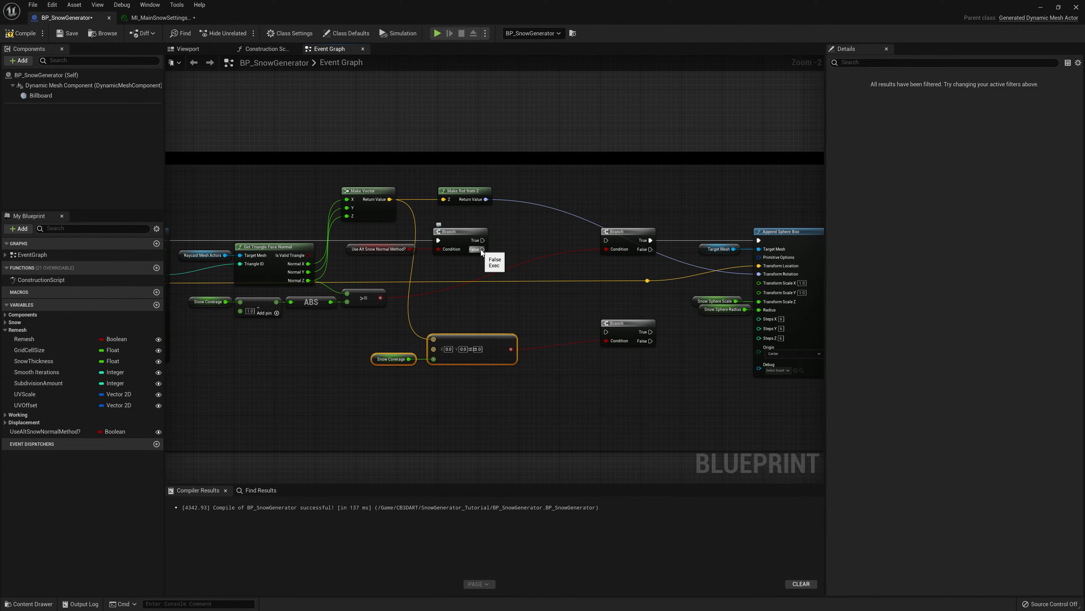
# Route the method Branch's True to the upper Branch and False to the lower one, feed the lower True into Append Sphere Box, and compile.
pyautogui.moveTo(483, 249); pyautogui.dragTo(606, 332)
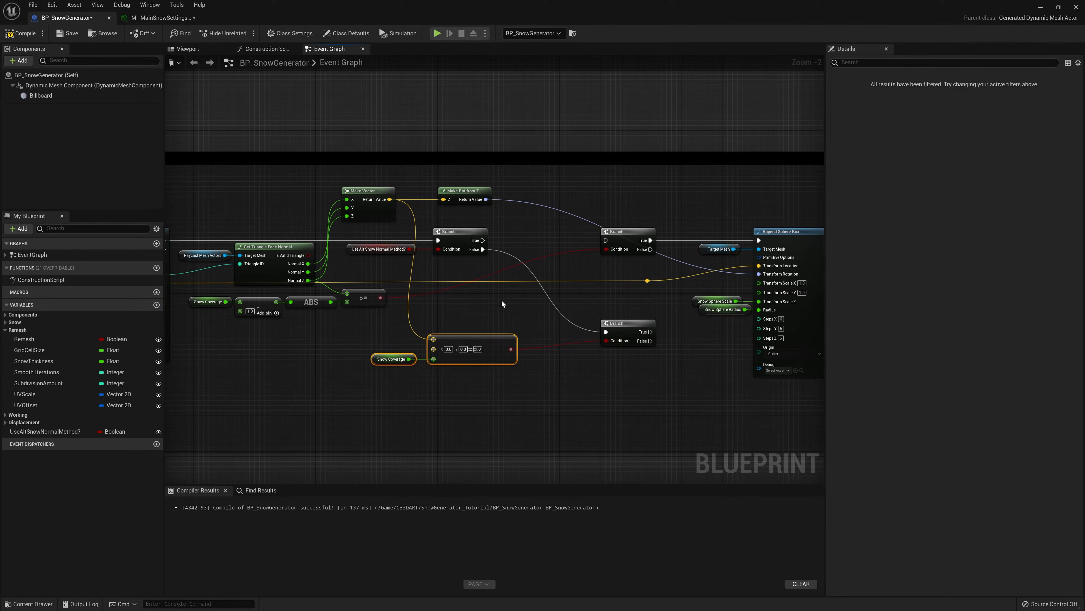
pyautogui.moveTo(482, 240); pyautogui.dragTo(606, 240)
pyautogui.moveTo(650, 332); pyautogui.dragTo(635, 311)
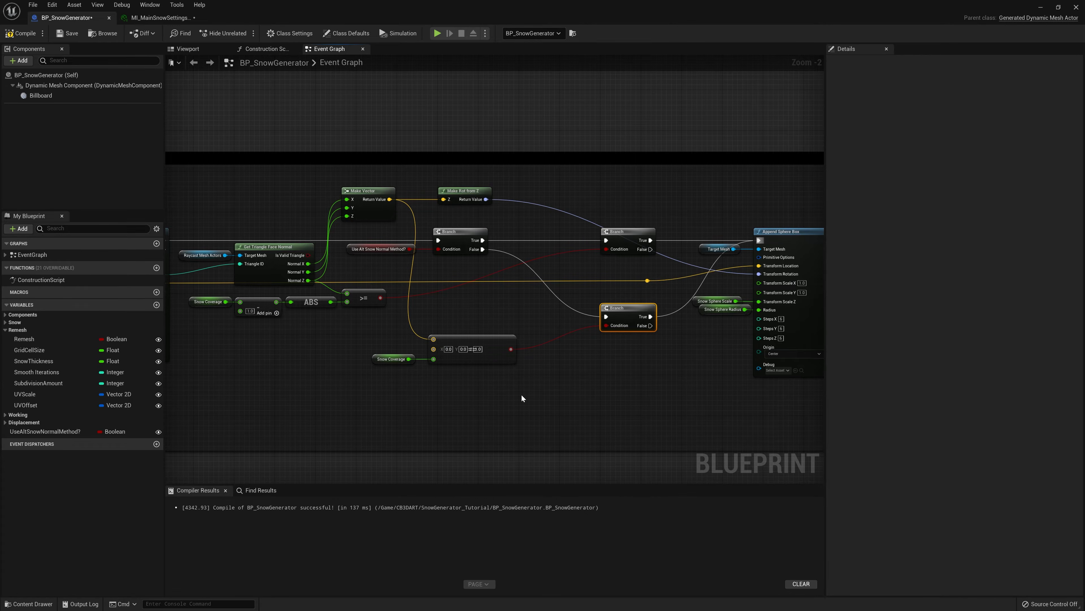
pyautogui.click(9, 34)
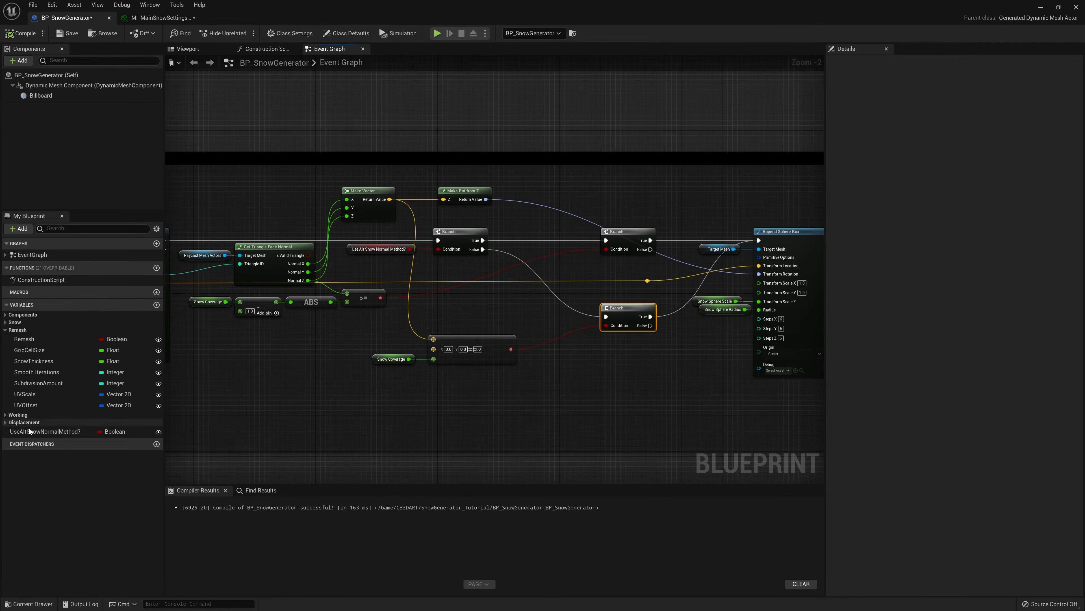
# Move the UseAltSnowNormalMethod? variable into the Snow category below GridSpacing and rename it UseAltSnowCoverageMethod?
pyautogui.click(6, 323)
pyautogui.moveTo(47, 498); pyautogui.dragTo(45, 364)
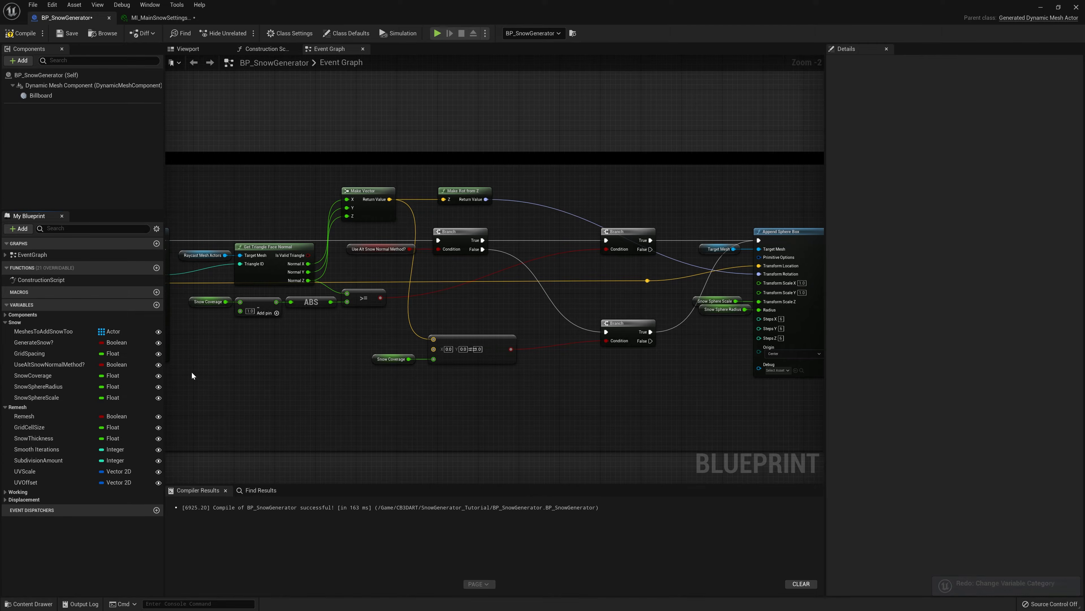
pyautogui.click(64, 365)
pyautogui.click(63, 364)
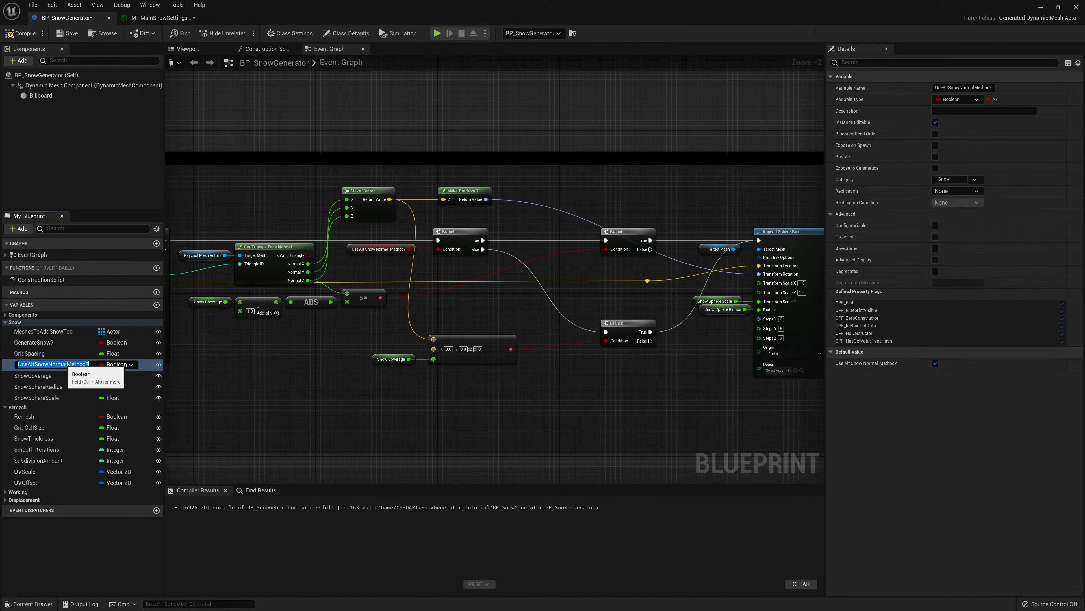
pyautogui.click(67, 365)
pyautogui.press('BackSpace')
pyautogui.press('BackSpace')
pyautogui.press('BackSpace')
pyautogui.press('BackSpace')
pyautogui.press('BackSpace')
pyautogui.press('BackSpace')
pyautogui.write('Coverage')
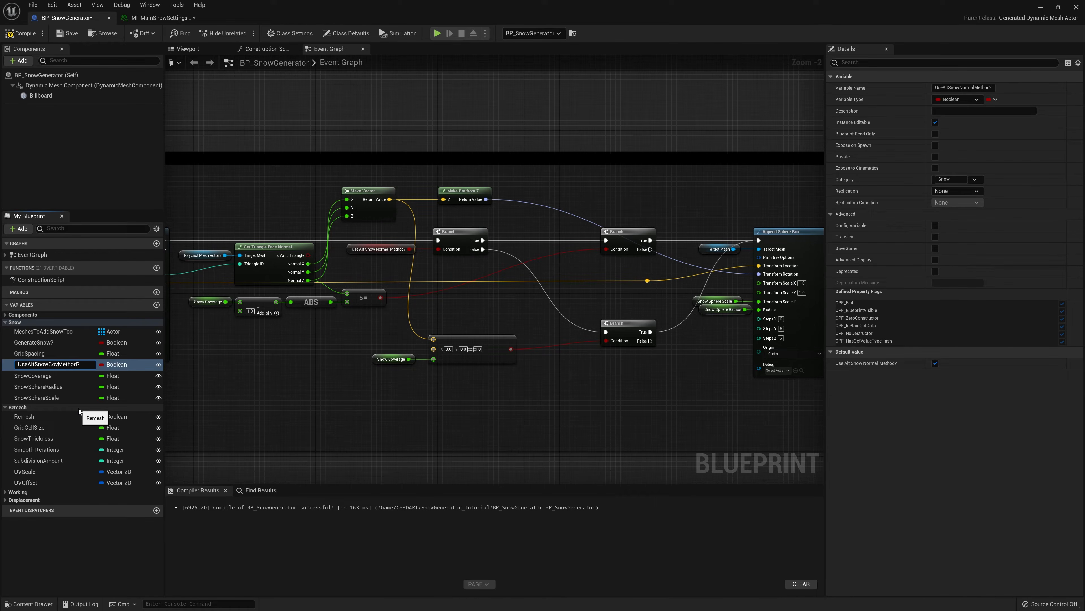
pyautogui.press('Return')
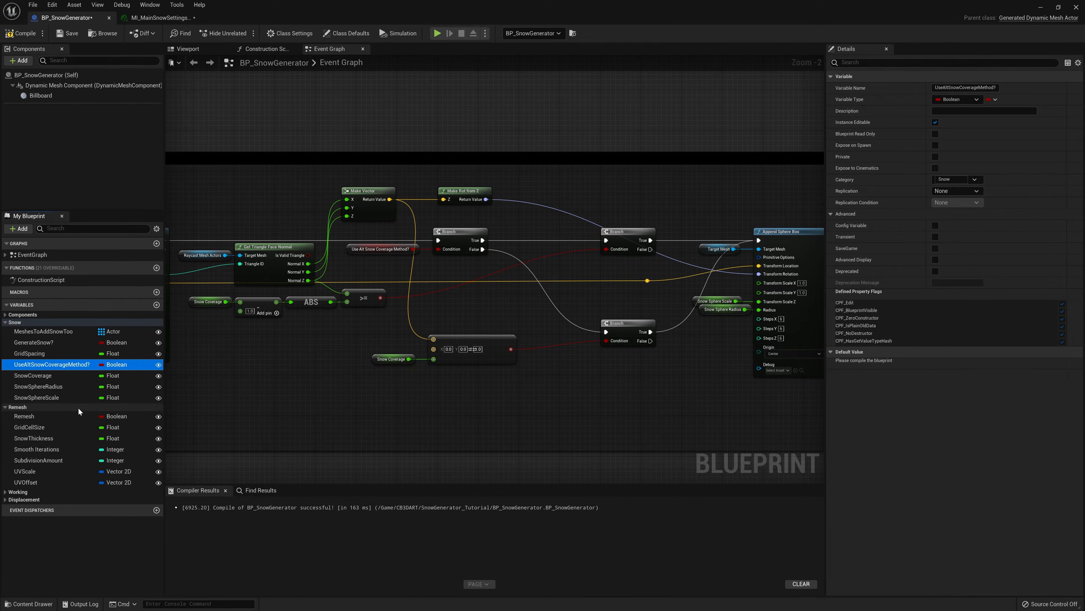
# Turn off the default value of UseAltSnowCoverageMethod?, compiling the Blueprint before and after the change.
pyautogui.click(19, 32)
pyautogui.click(936, 363)
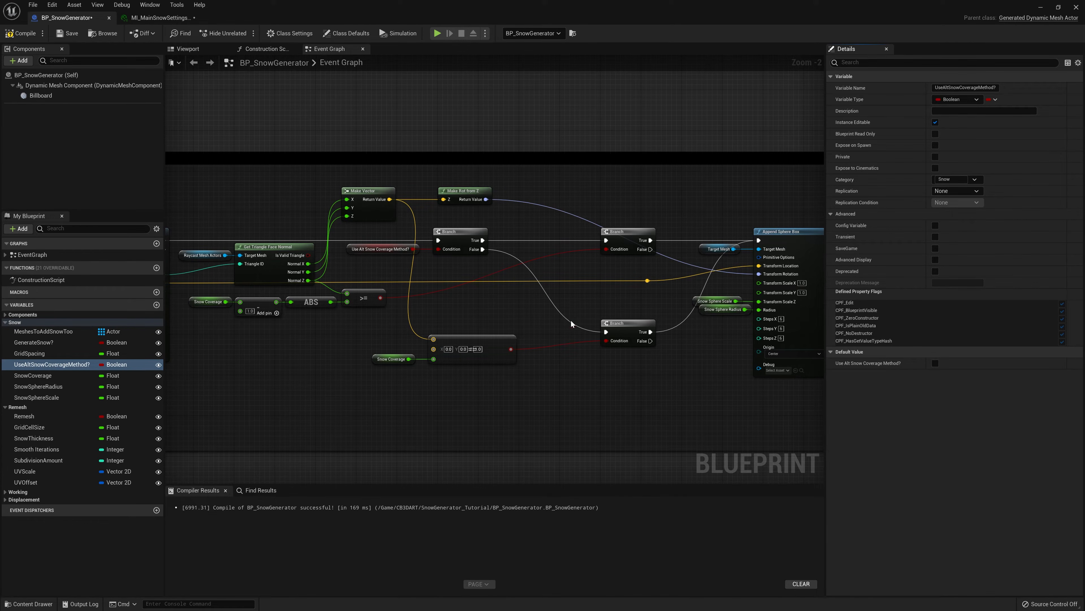
pyautogui.click(20, 33)
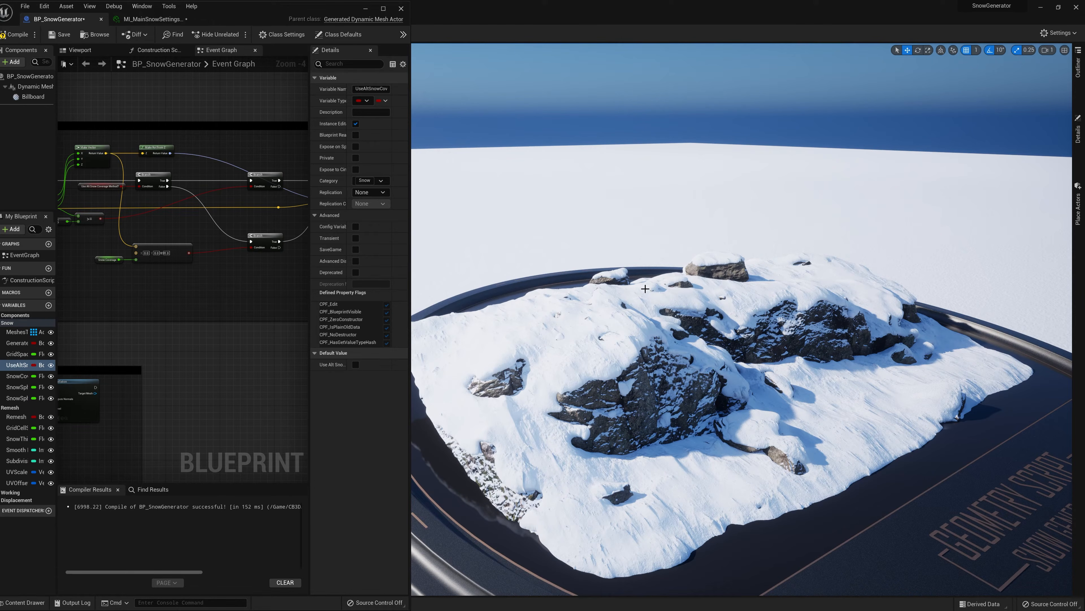
pyautogui.moveTo(190, 234); pyautogui.dragTo(100, 278)
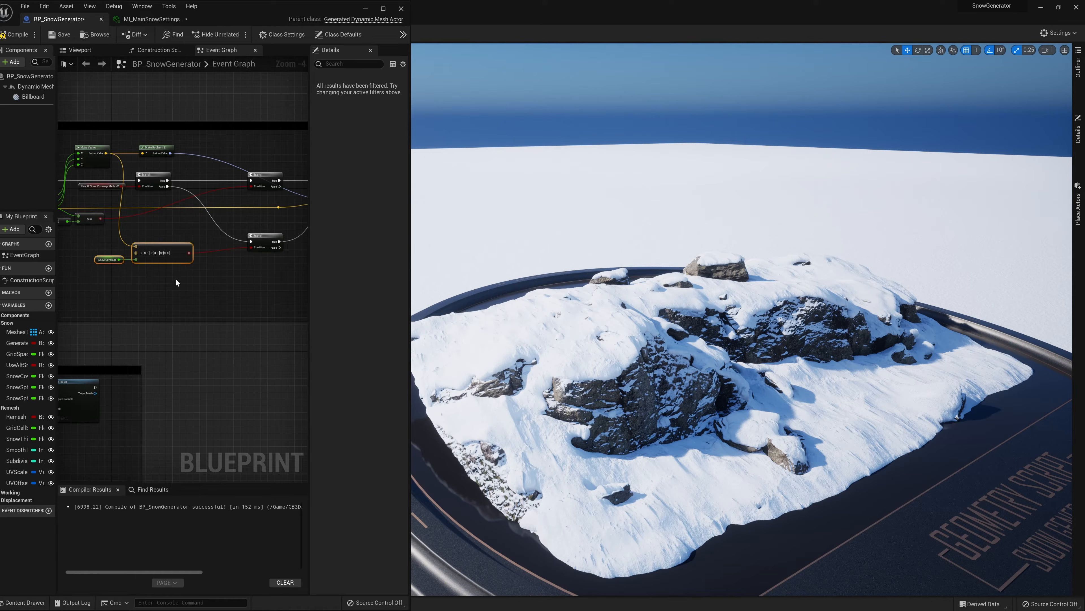
pyautogui.moveTo(176, 282); pyautogui.dragTo(297, 285, button='right')
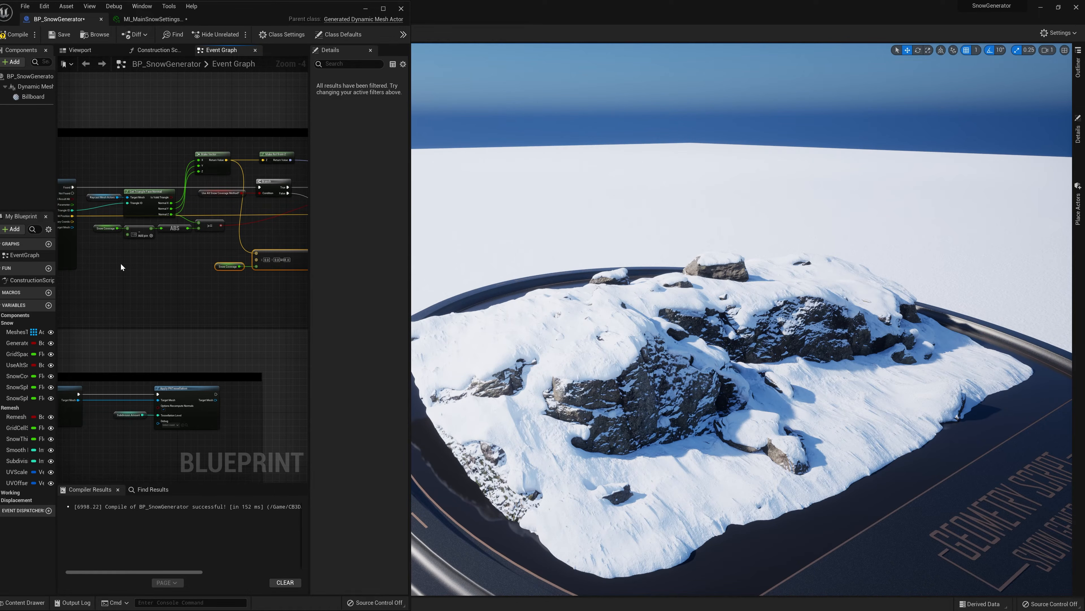
pyautogui.moveTo(111, 231); pyautogui.dragTo(90, 218, button='right')
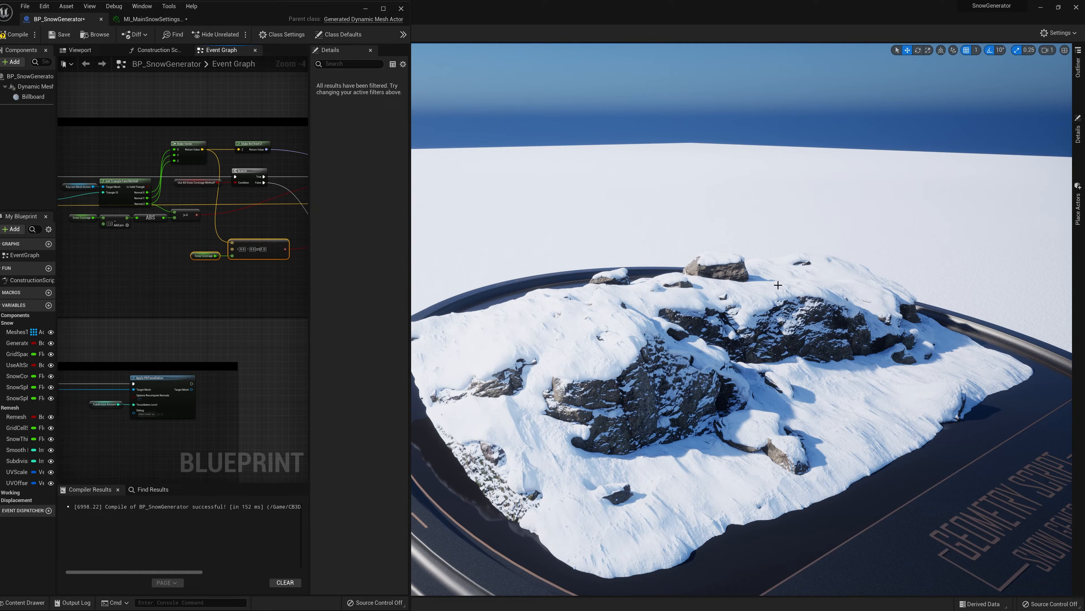
pyautogui.moveTo(276, 229); pyautogui.dragTo(267, 267, button='right')
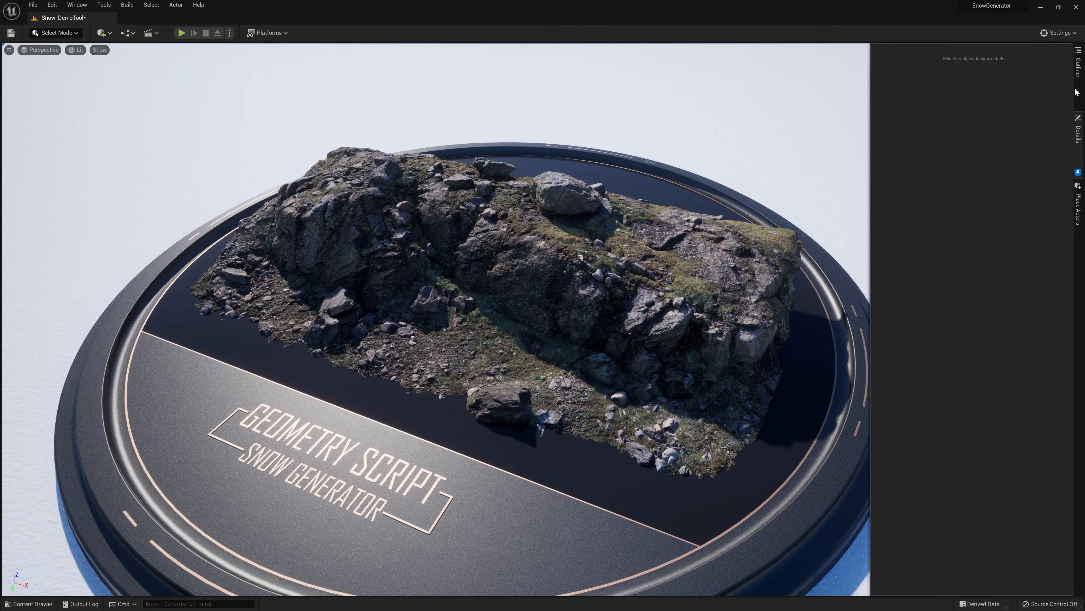
# Unhide the BP_SnowGenerator actor in the level and select it to show its details.
pyautogui.click(1078, 68)
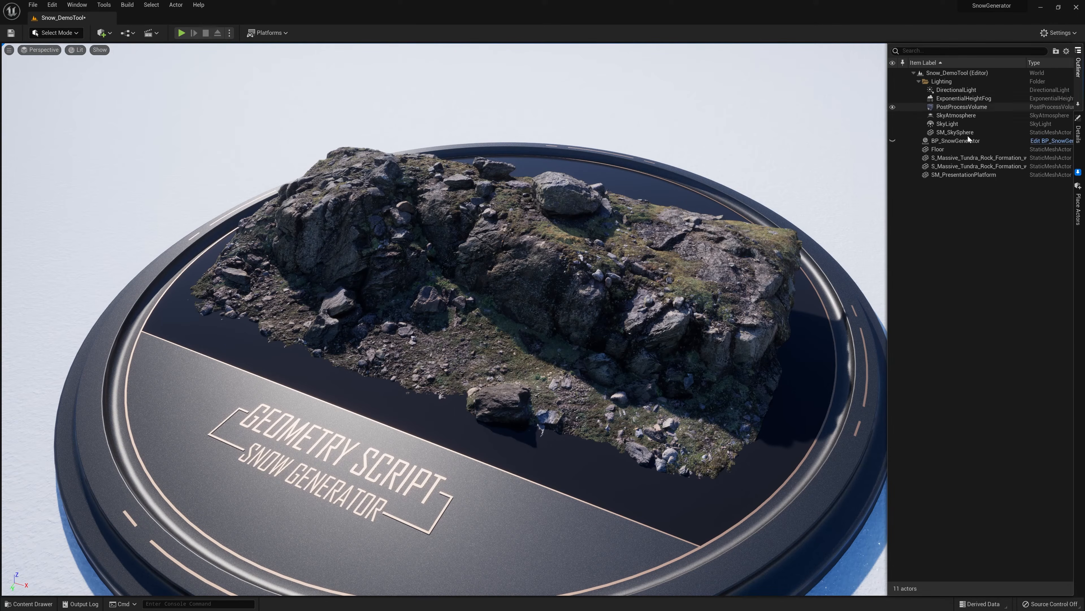
pyautogui.click(893, 141)
pyautogui.click(1079, 131)
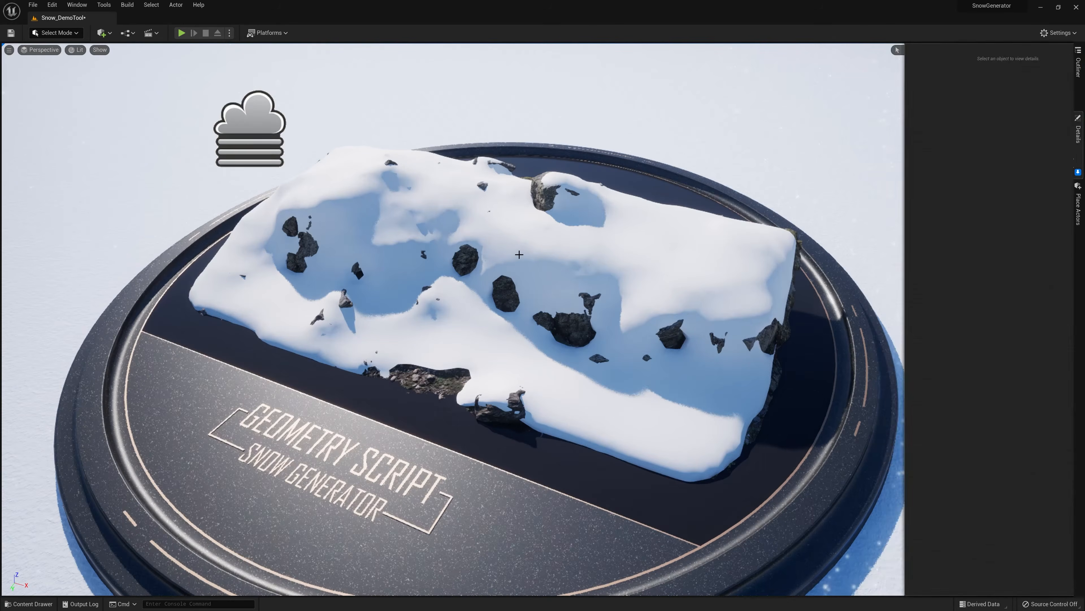
pyautogui.click(687, 259)
pyautogui.moveTo(573, 209)
pyautogui.mouseDown(button='right')
pyautogui.moveTo(582, 240)
pyautogui.moveTo(573, 198)
pyautogui.mouseUp(button='right')
pyautogui.press('w')
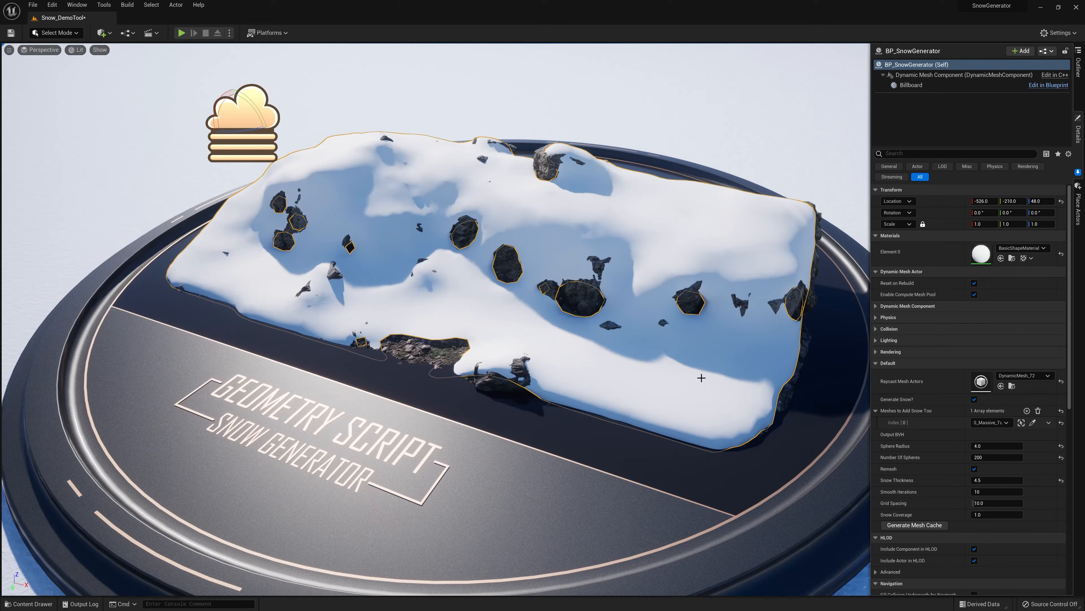
# Set the snow generator actor's Snow Coverage to 0.5 and turn off its Remesh and Generate Snow? options.
pyautogui.click(996, 515)
pyautogui.write('0.5')
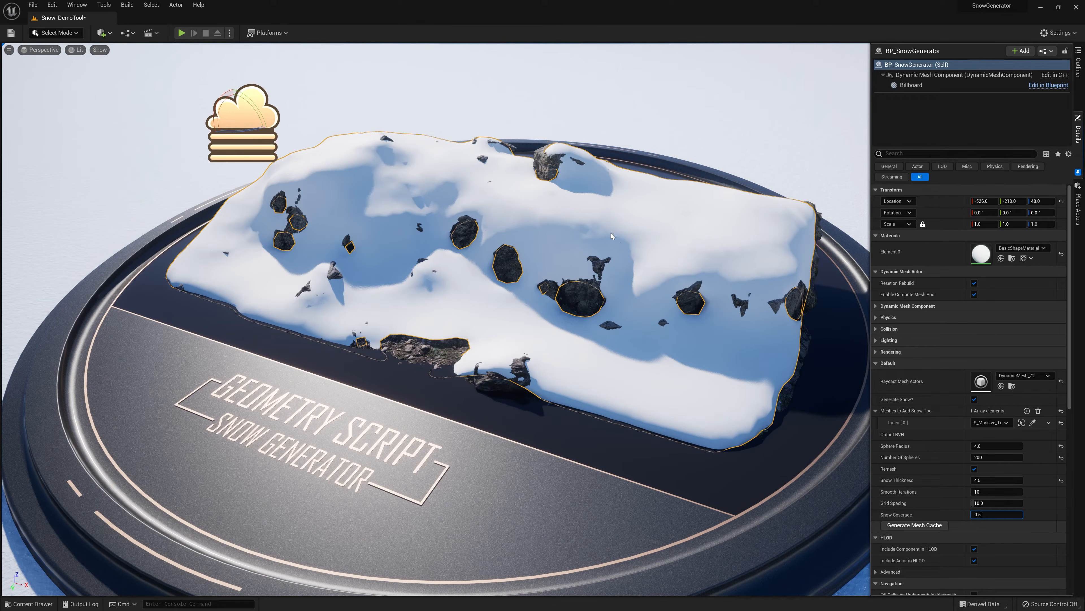
pyautogui.press('Return')
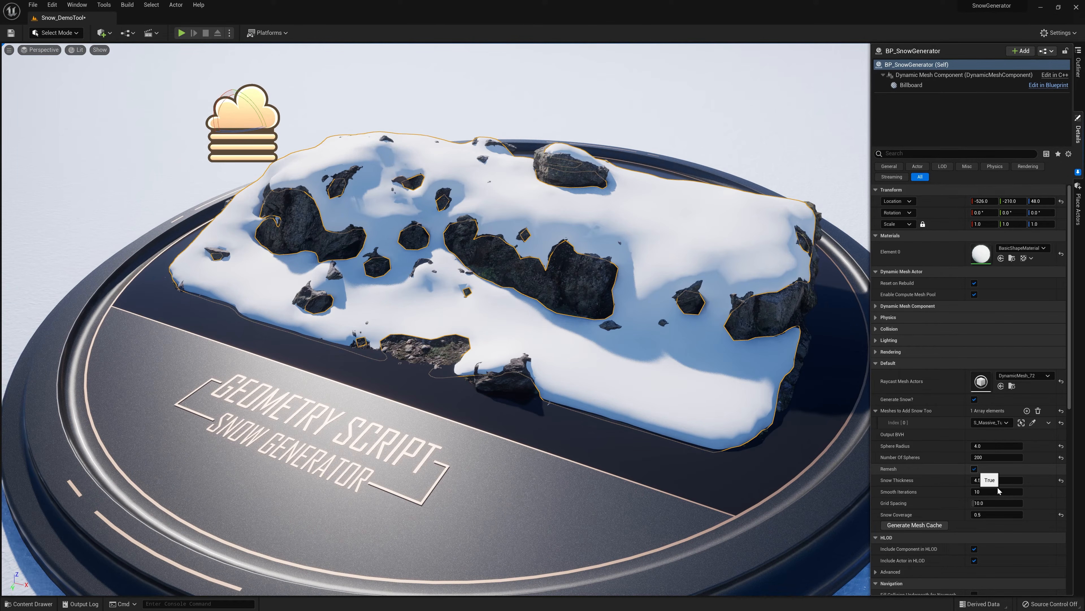
pyautogui.click(974, 469)
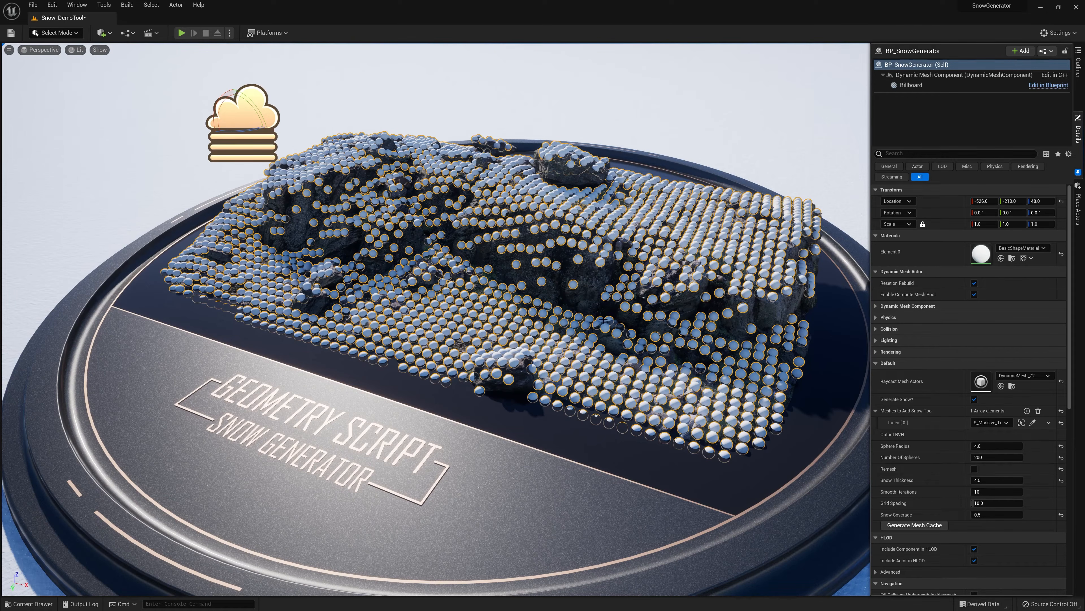
pyautogui.click(975, 400)
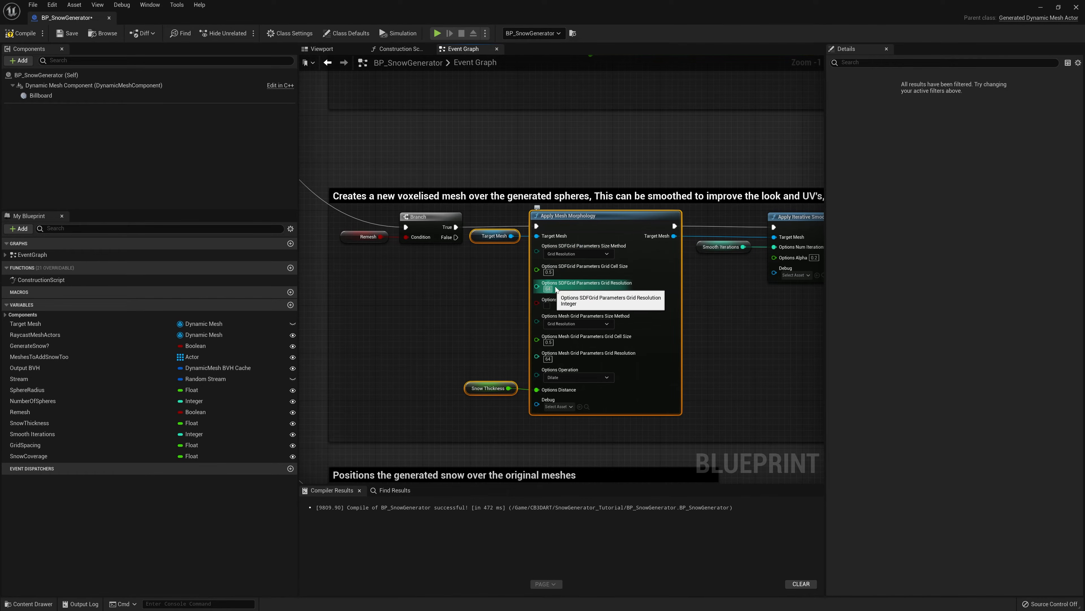
# Set Apply Mesh Morphology's SDF grid size method to Grid Cell Size and promote its SDF Grid Cell Size input to a variable.
pyautogui.click(565, 257)
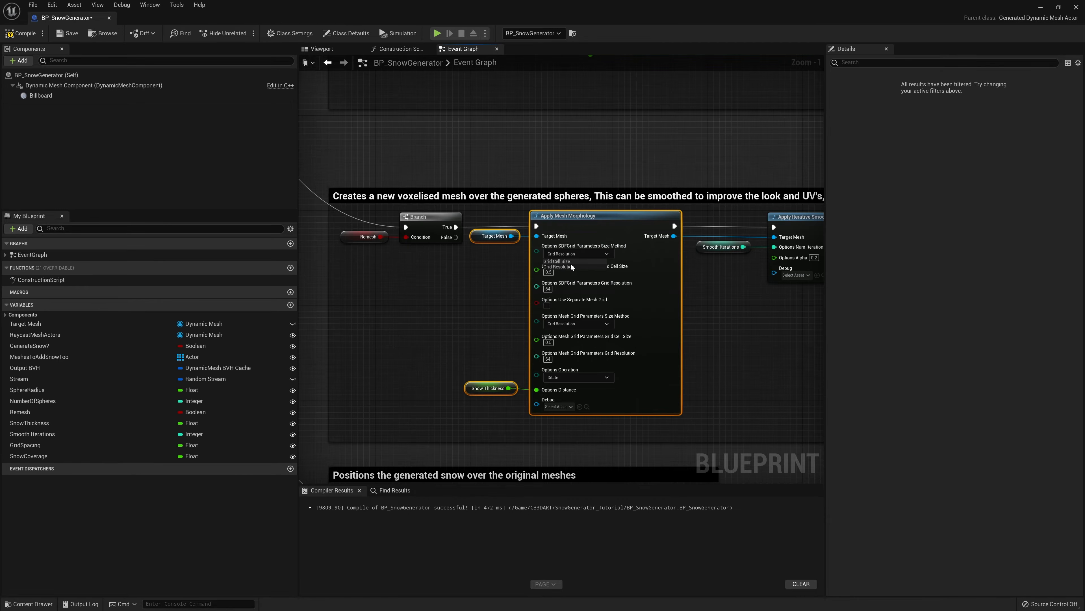
pyautogui.click(570, 262)
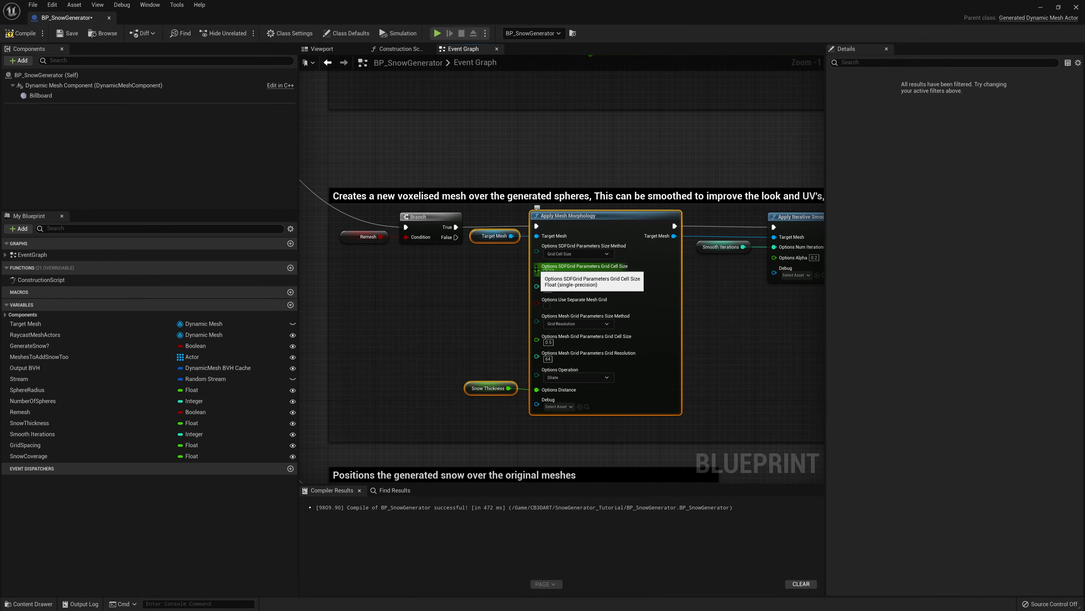
pyautogui.rightClick(573, 271)
pyautogui.click(572, 285)
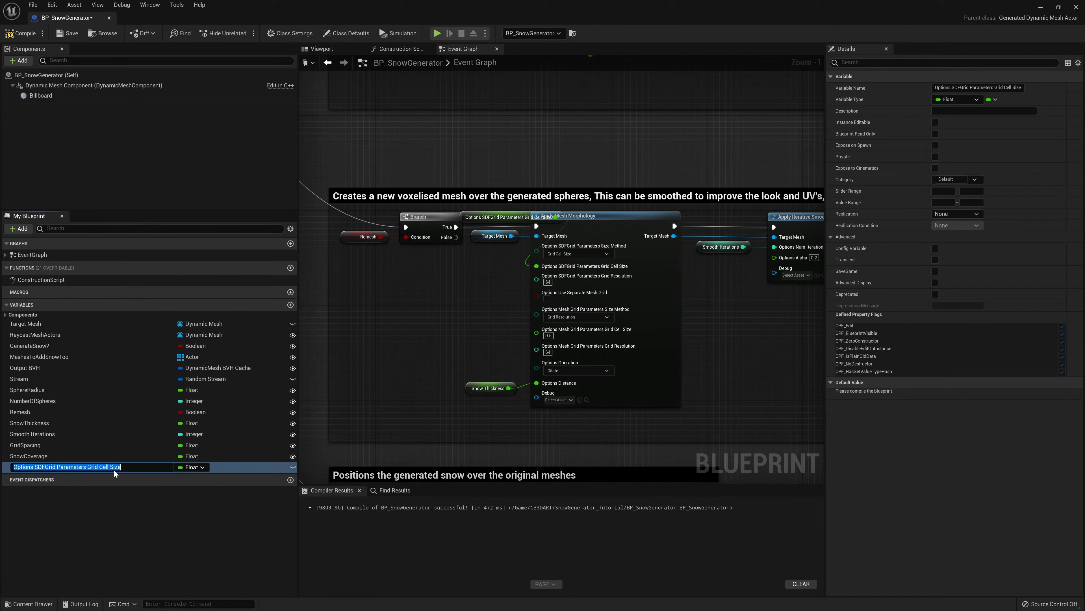
# Name the promoted variable GridCellSize and make it instance editable.
pyautogui.write('Grid Cell Size')
pyautogui.press('BackSpace')
pyautogui.click(33, 467)
pyautogui.press('BackSpace')
pyautogui.click(293, 467)
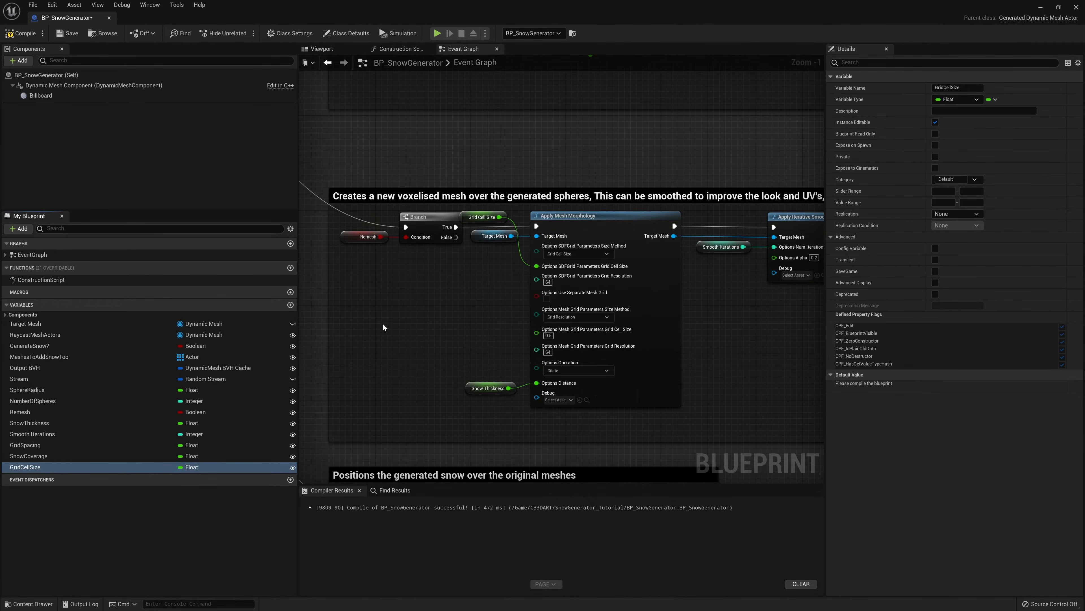
# Compile, place the Grid Cell Size node next to its Apply Mesh Morphology input, and set the variable's default value to 5.
pyautogui.click(19, 34)
pyautogui.moveTo(481, 216); pyautogui.dragTo(493, 271)
pyautogui.click(957, 260)
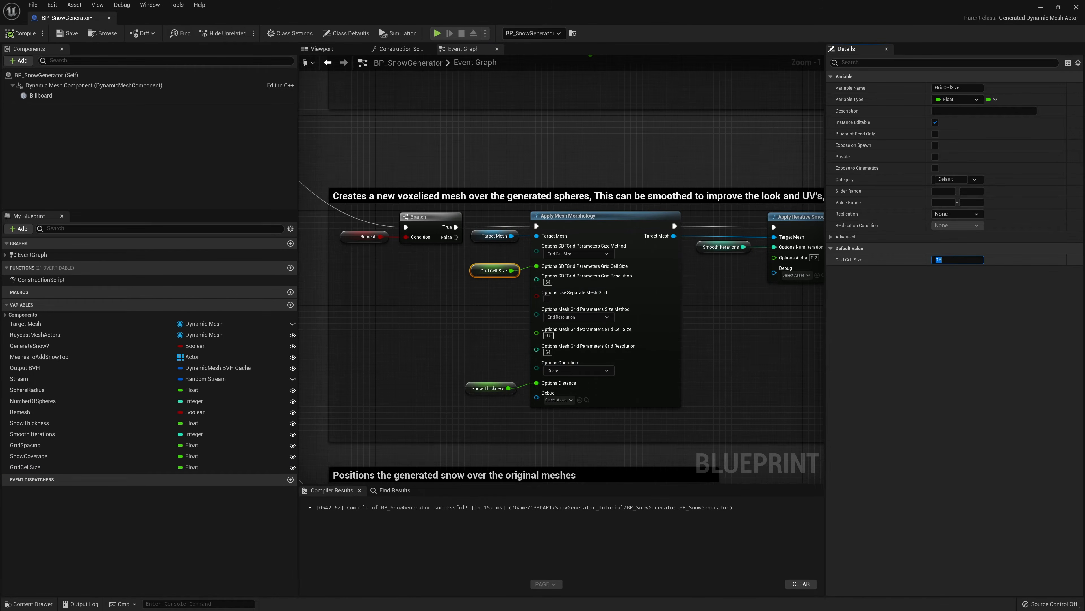
pyautogui.write('5')
pyautogui.press('Return')
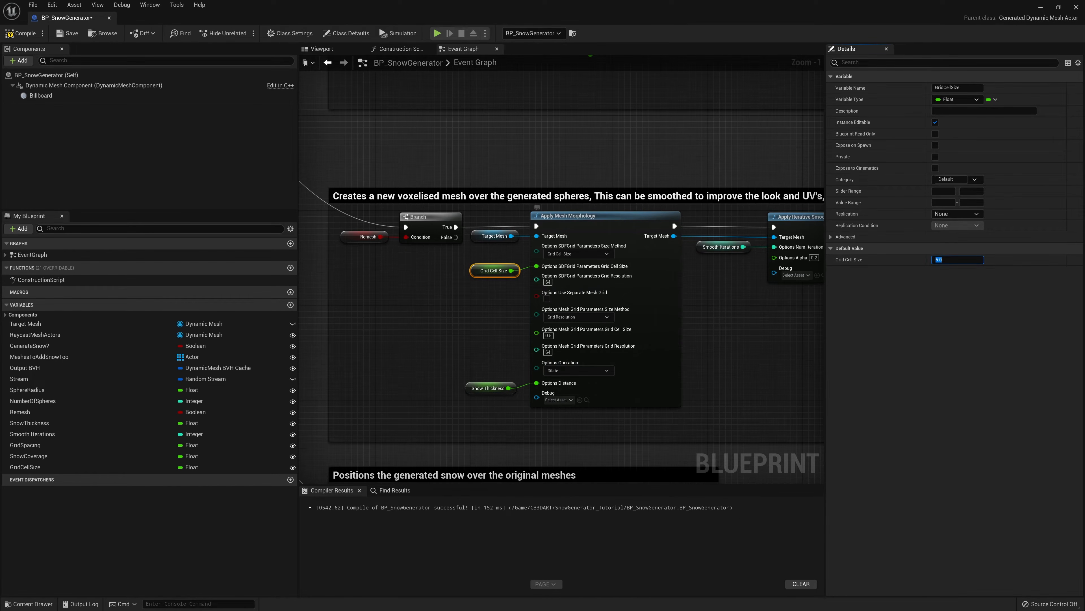
# Compile BP_SnowGenerator, uncover the level viewport, and turn on the actor's Generate Snow? and Remesh options.
pyautogui.click(15, 33)
pyautogui.moveTo(427, 14); pyautogui.dragTo(361, 35)
pyautogui.click(931, 537)
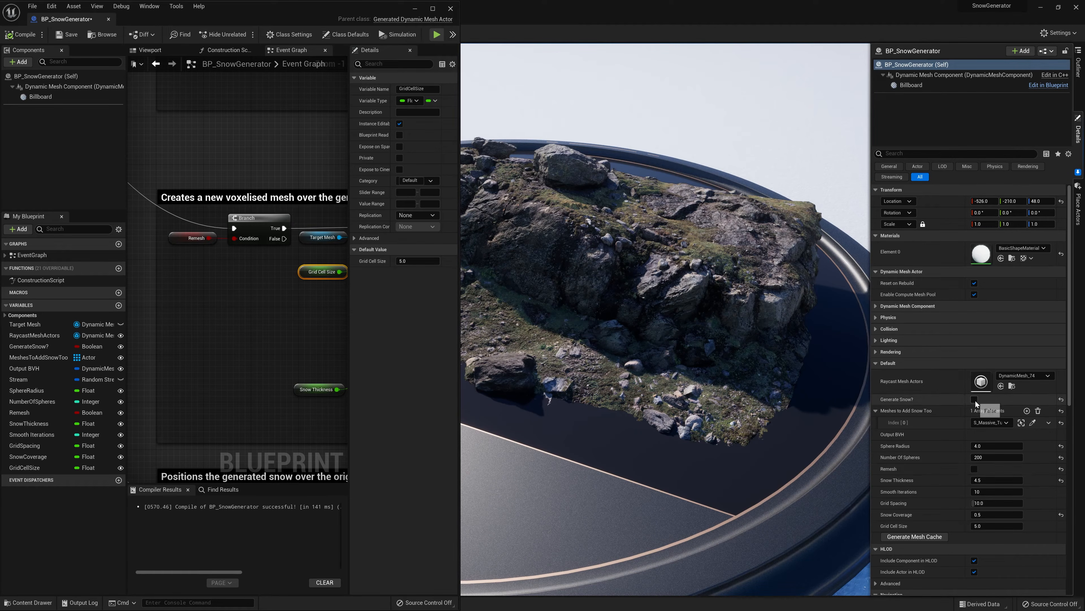
pyautogui.click(974, 469)
pyautogui.moveTo(726, 334); pyautogui.dragTo(795, 272, button='right')
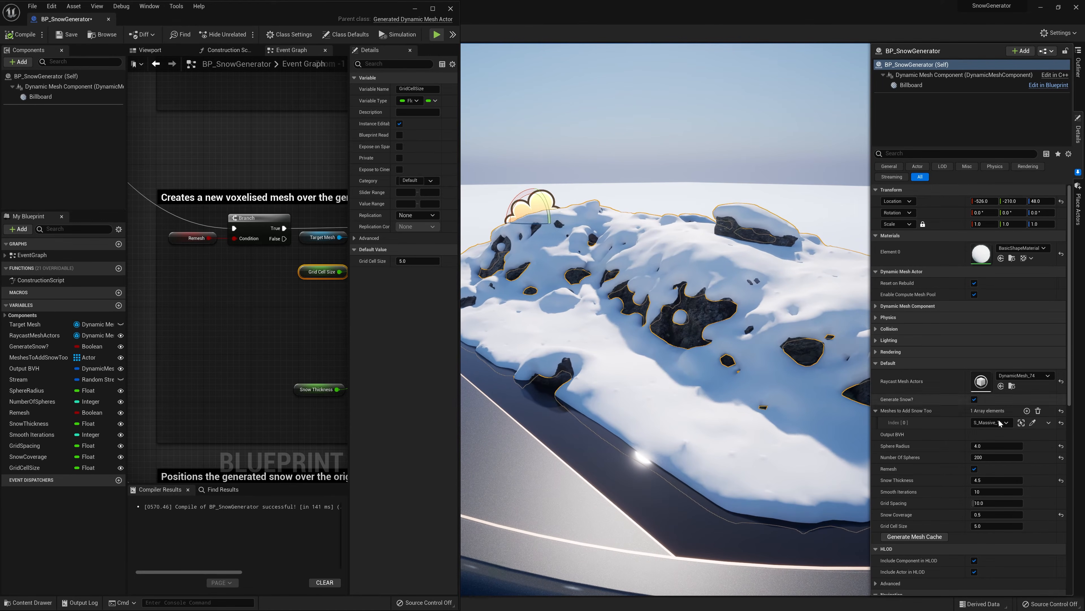
# Turn off Generate Snow?, set Sphere Radius and Snow Thickness to 3, and generate the snow again.
pyautogui.click(989, 482)
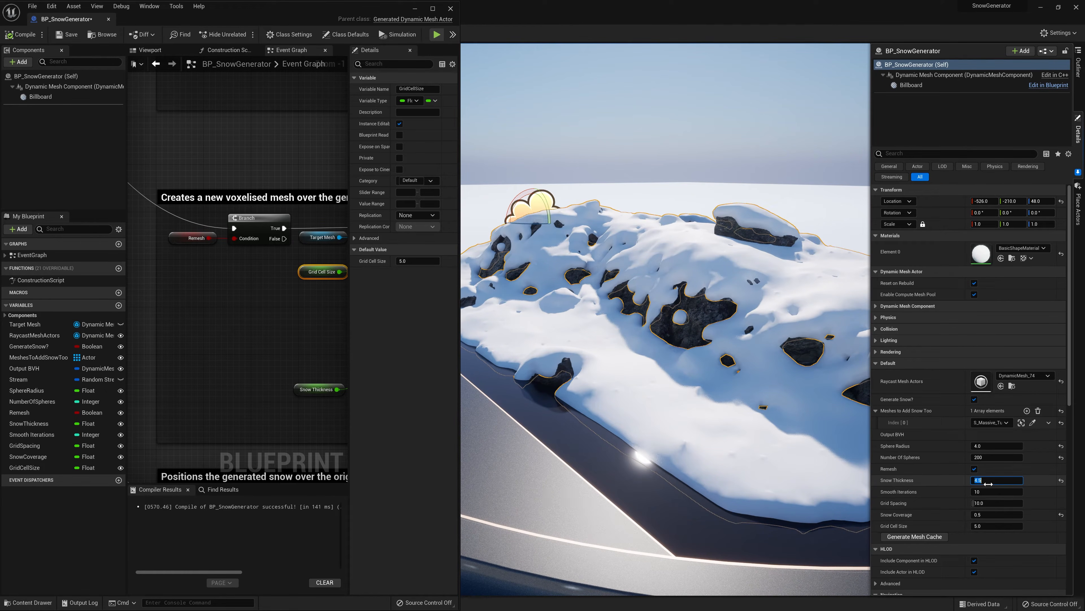
pyautogui.click(975, 399)
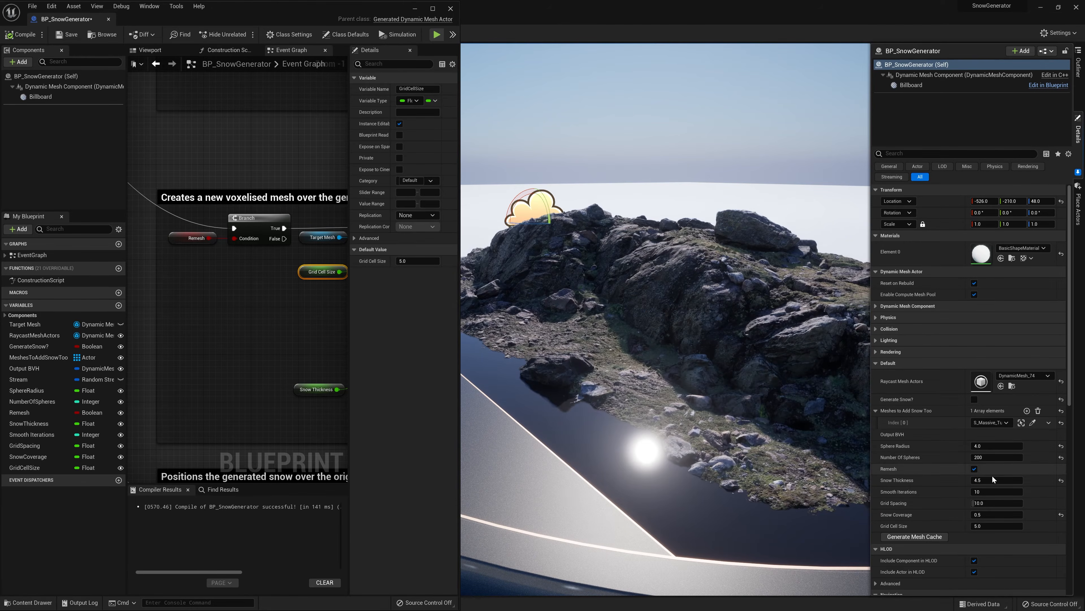
pyautogui.click(987, 446)
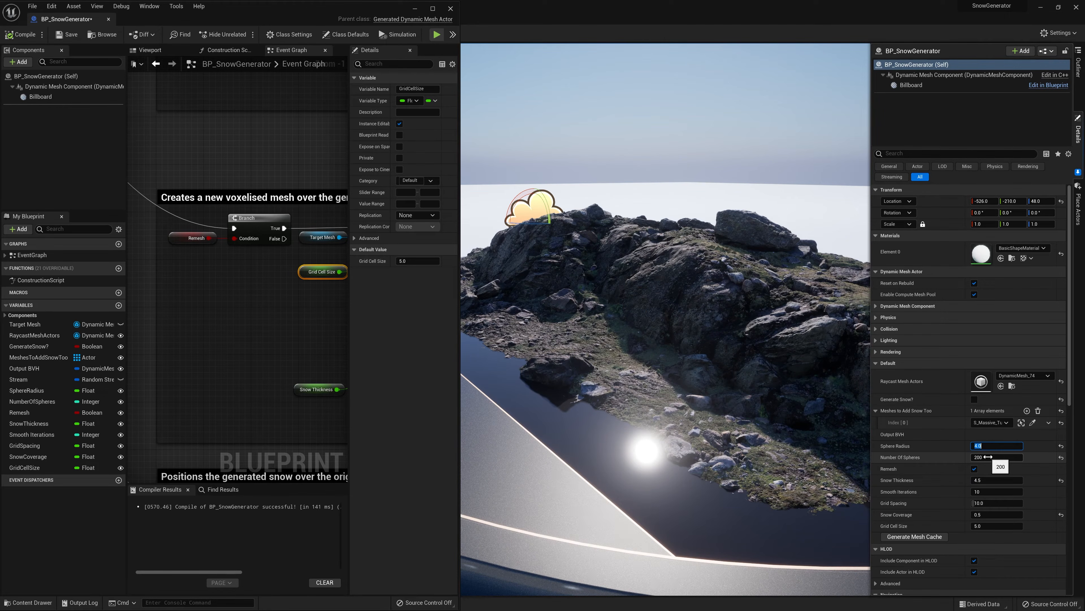
pyautogui.write('3')
pyautogui.press('Tab')
pyautogui.press('Tab')
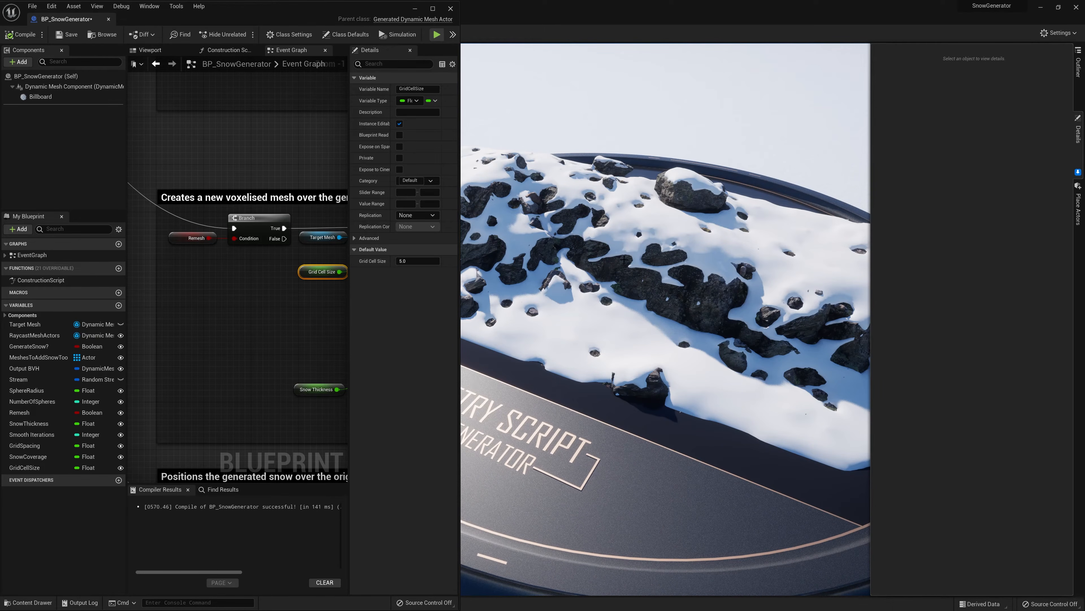
# Widen the blueprint editor window, select the BP_SnowGenerator actor in the level and show its details.
pyautogui.moveTo(460, 337); pyautogui.dragTo(668, 325)
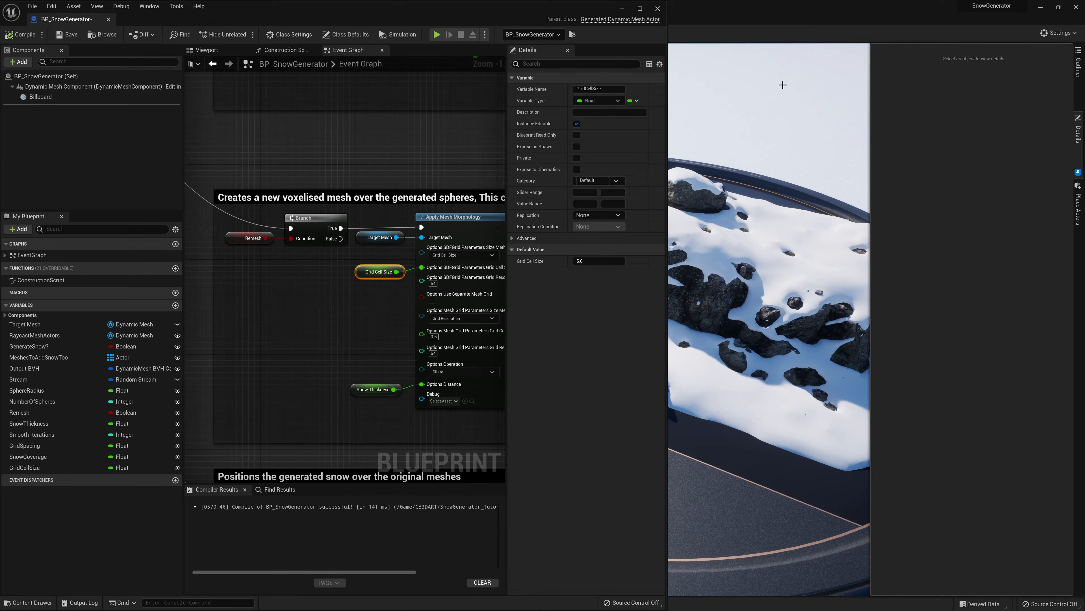
pyautogui.click(1081, 88)
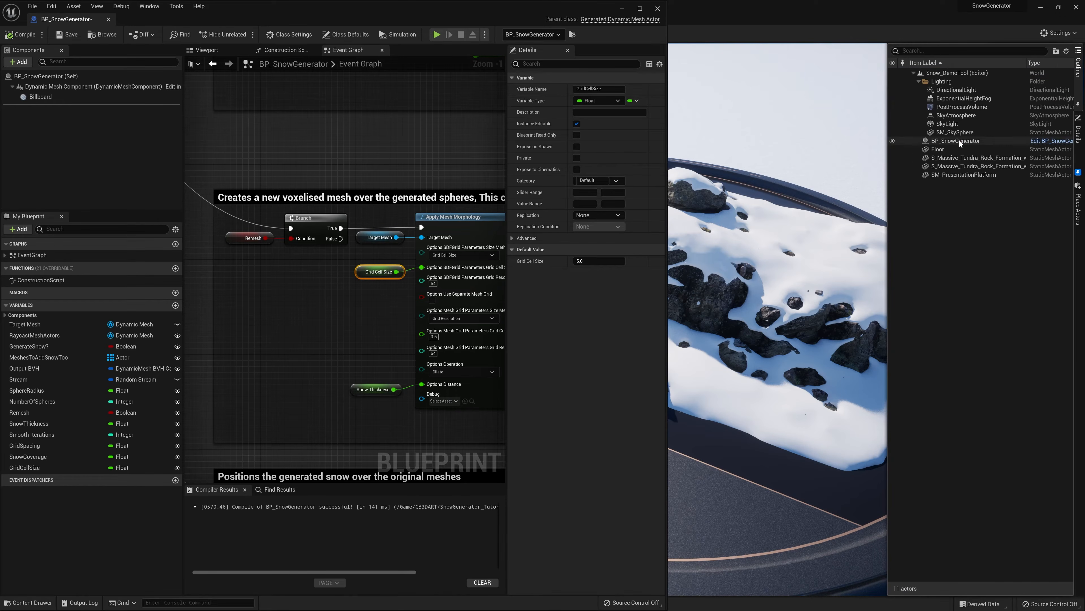
pyautogui.click(959, 140)
pyautogui.click(1078, 156)
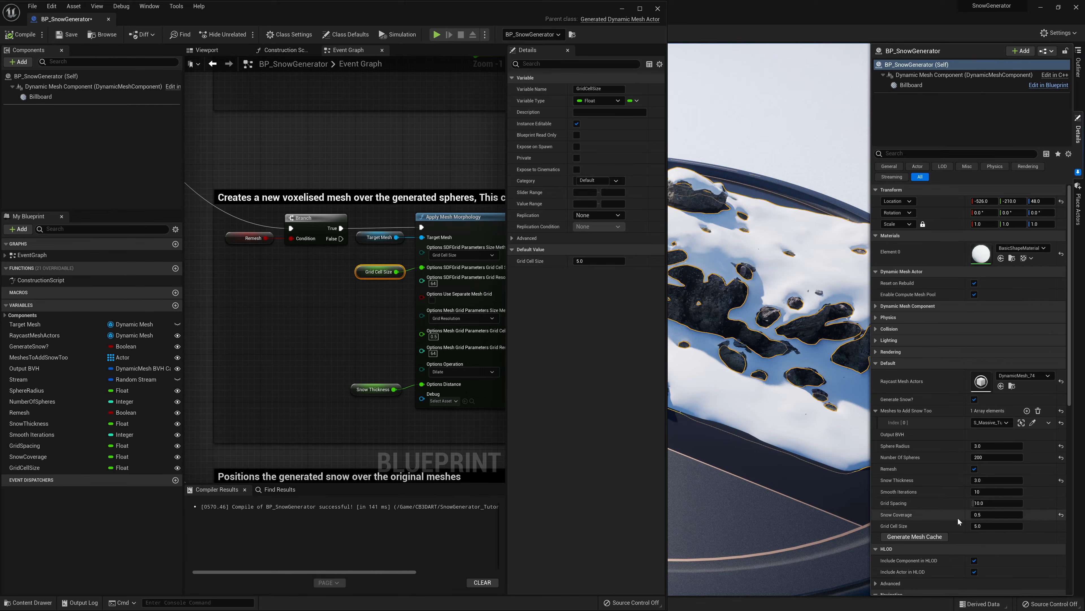
# Move the blueprint editor window off the viewport and switch the level view to Wireframe for a close look at the snow mesh.
pyautogui.moveTo(517, 2); pyautogui.dragTo(501, 178)
pyautogui.click(76, 49)
pyautogui.click(105, 93)
pyautogui.moveTo(274, 141); pyautogui.dragTo(413, 139, button='right')
pyautogui.moveTo(514, 261); pyautogui.dragTo(515, 323, button='right')
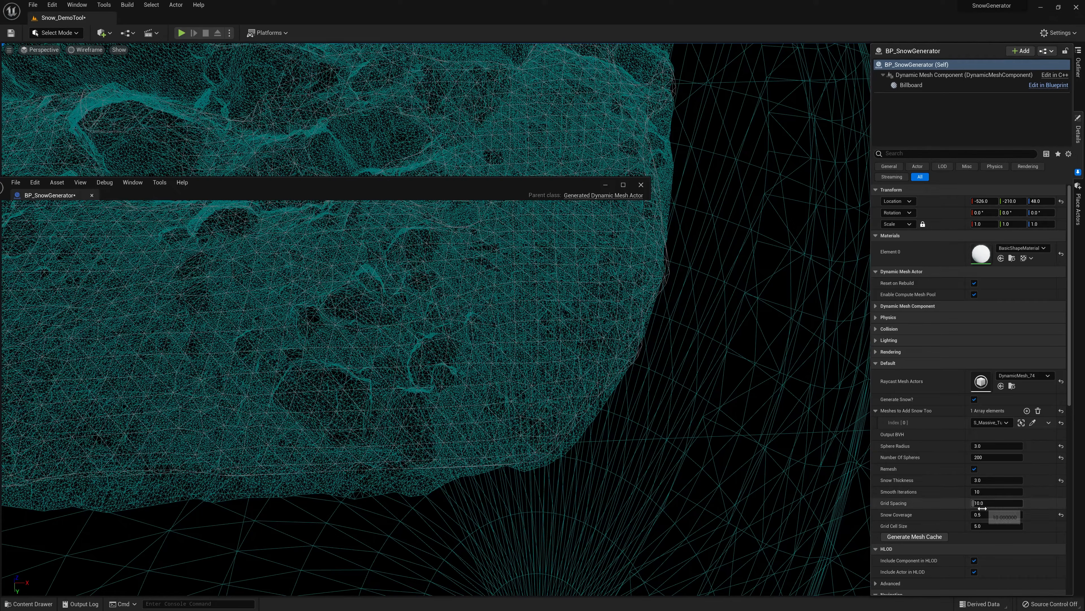
# Set the snow generator actor's Grid Cell Size to 2.5 and inspect the regenerated mesh density.
pyautogui.click(1000, 526)
pyautogui.write('2.5')
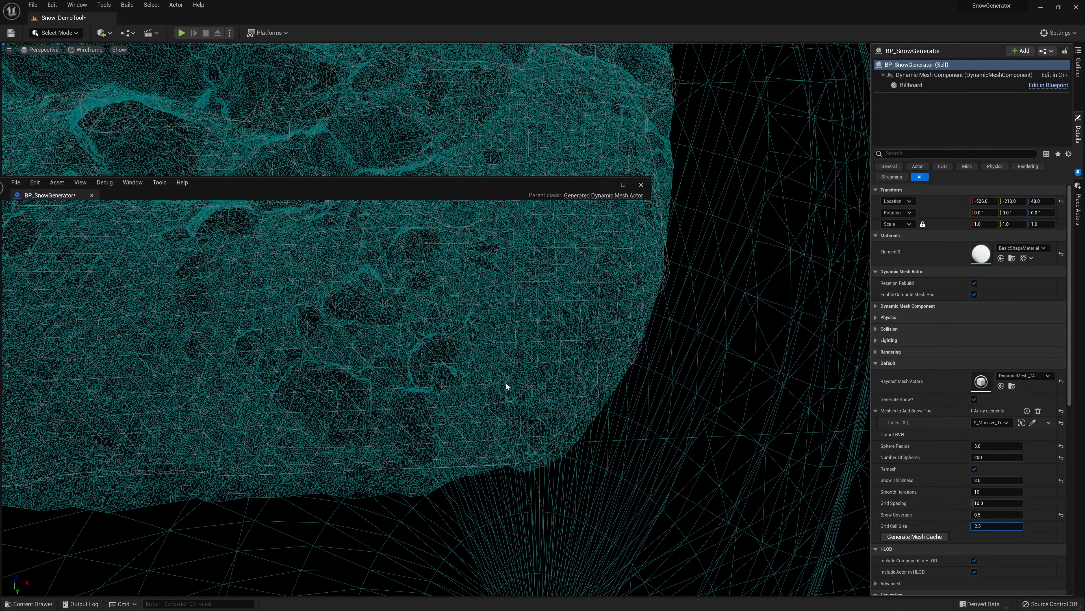
pyautogui.click(485, 366)
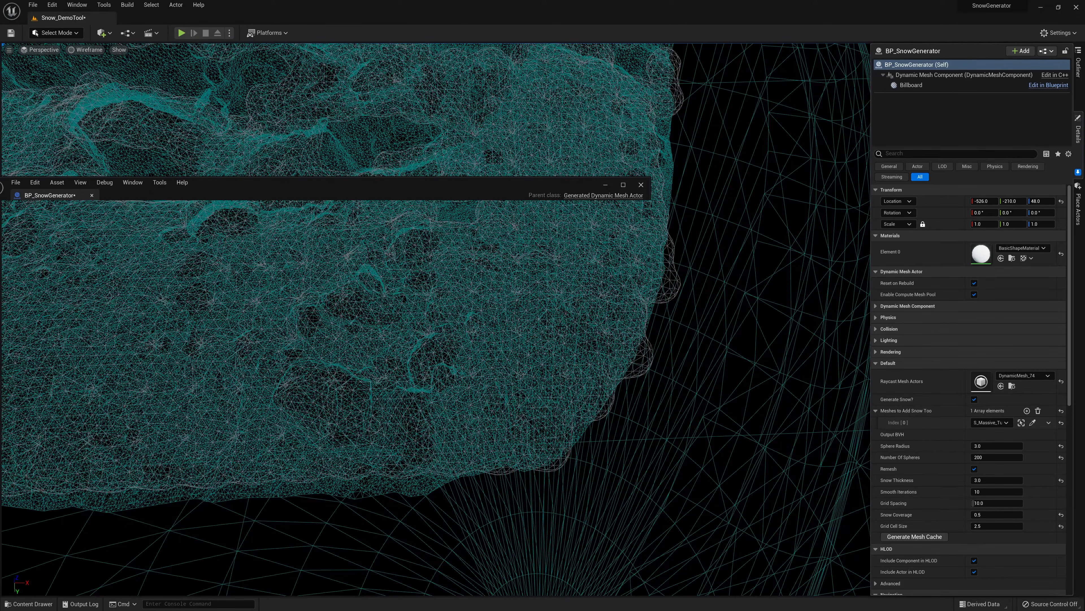
pyautogui.press('a')
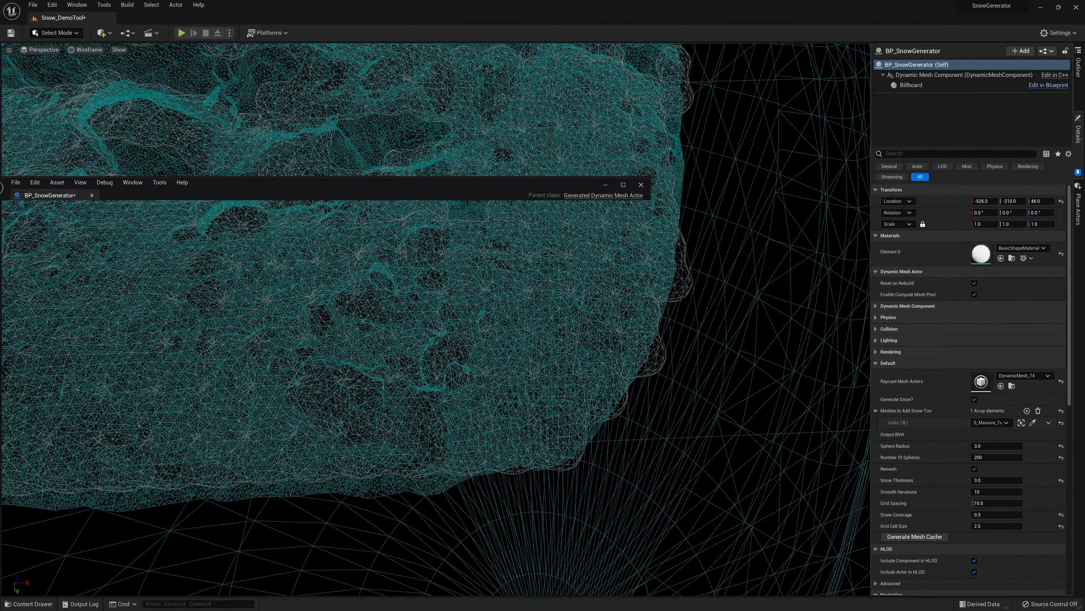
pyautogui.press('a')
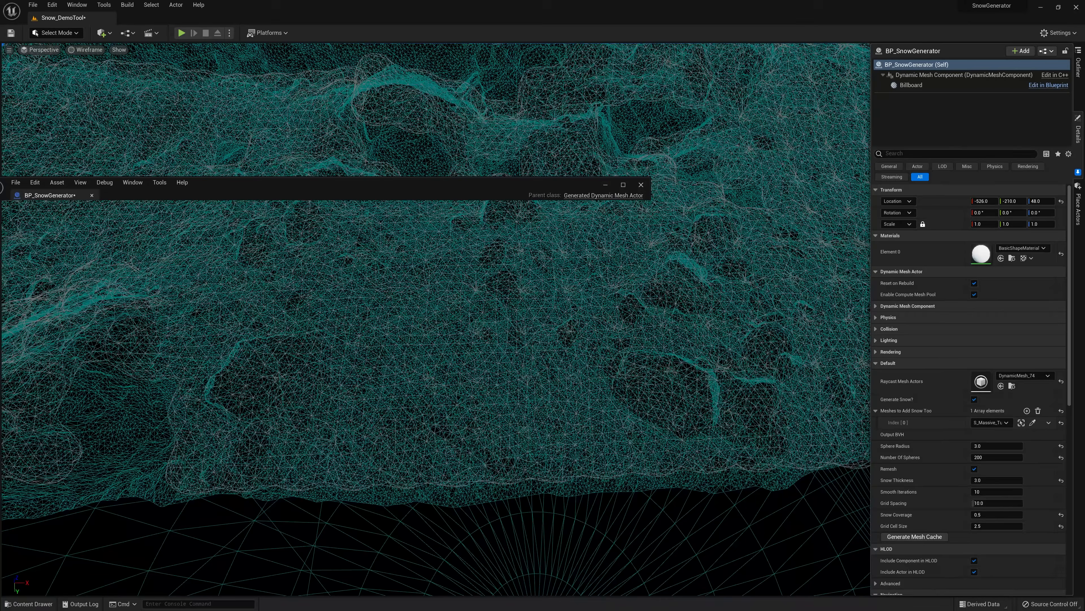
# Check the Output Log for Apply Mesh Morphology's grid cell size messages, and return the viewport to Lit shading.
pyautogui.click(97, 603)
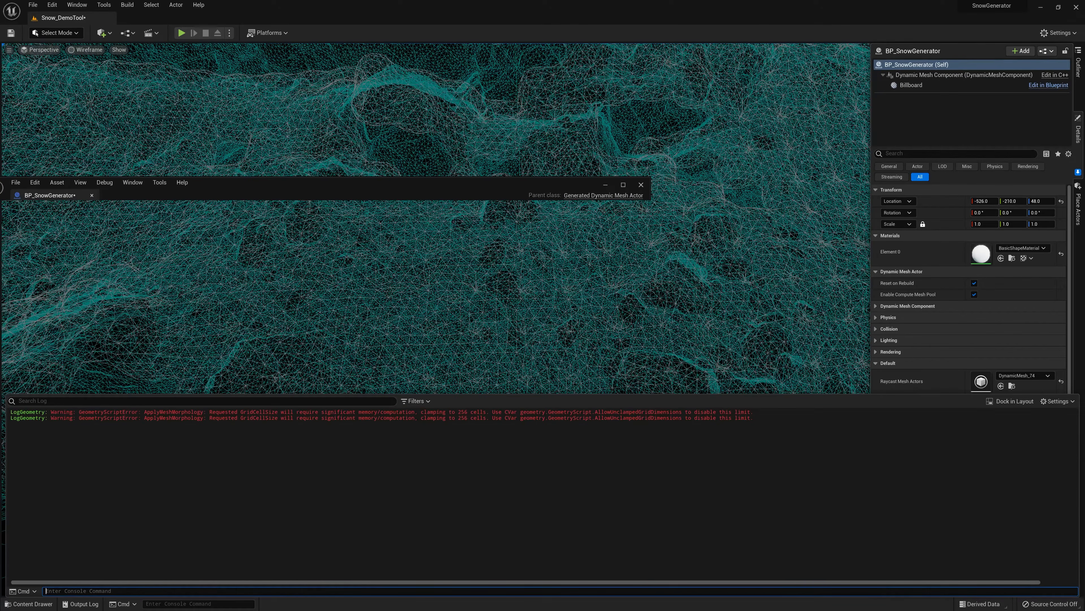
pyautogui.moveTo(209, 412); pyautogui.dragTo(530, 411)
pyautogui.click(530, 412)
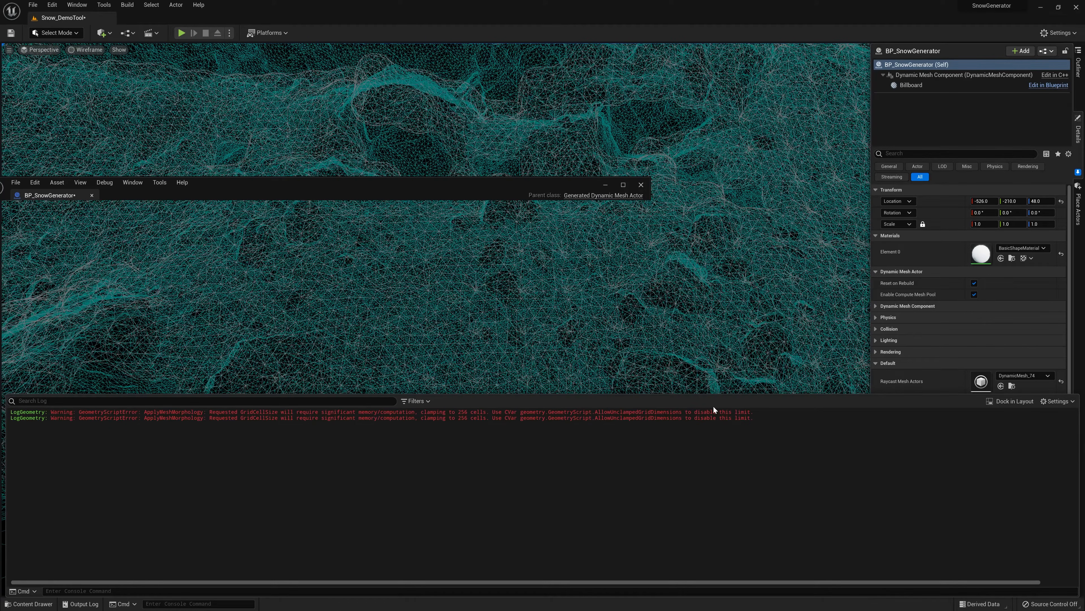
pyautogui.click(81, 603)
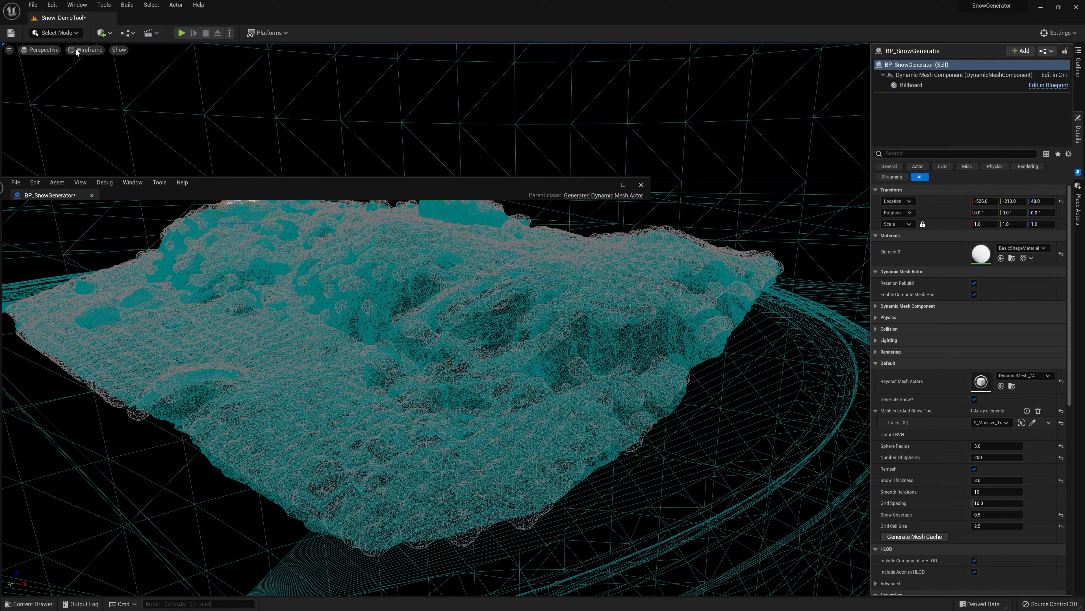
pyautogui.click(89, 49)
pyautogui.click(96, 72)
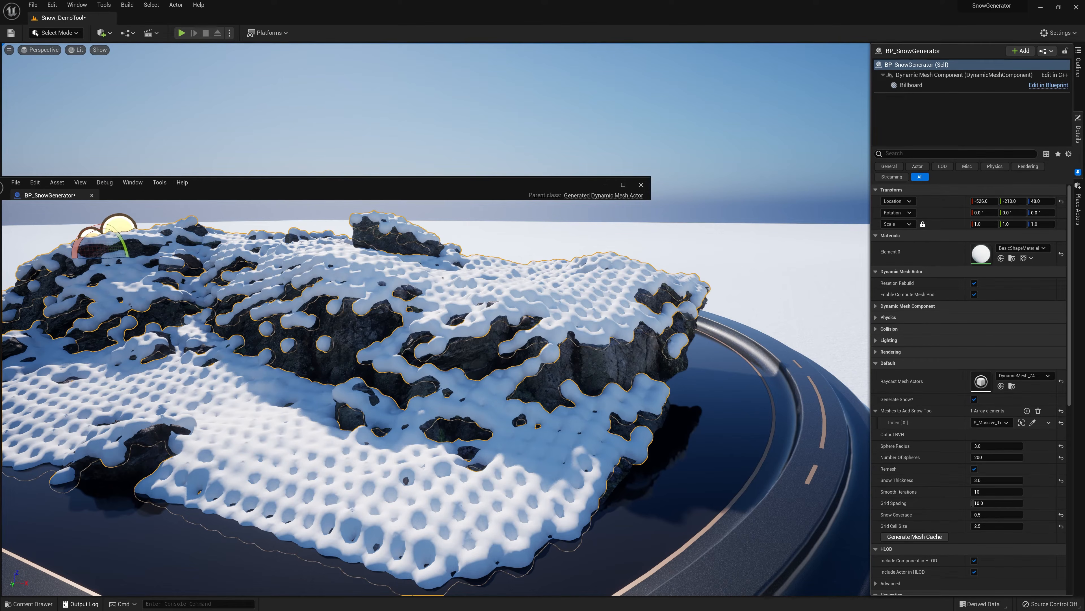
# Copy geometry.GeometryScript.AllowUnclampedGridDimensions from the Output Log and run it as a console command to query it.
pyautogui.click(81, 603)
pyautogui.moveTo(520, 418); pyautogui.dragTo(683, 417)
pyautogui.rightClick(680, 418)
pyautogui.click(709, 481)
pyautogui.click(78, 591)
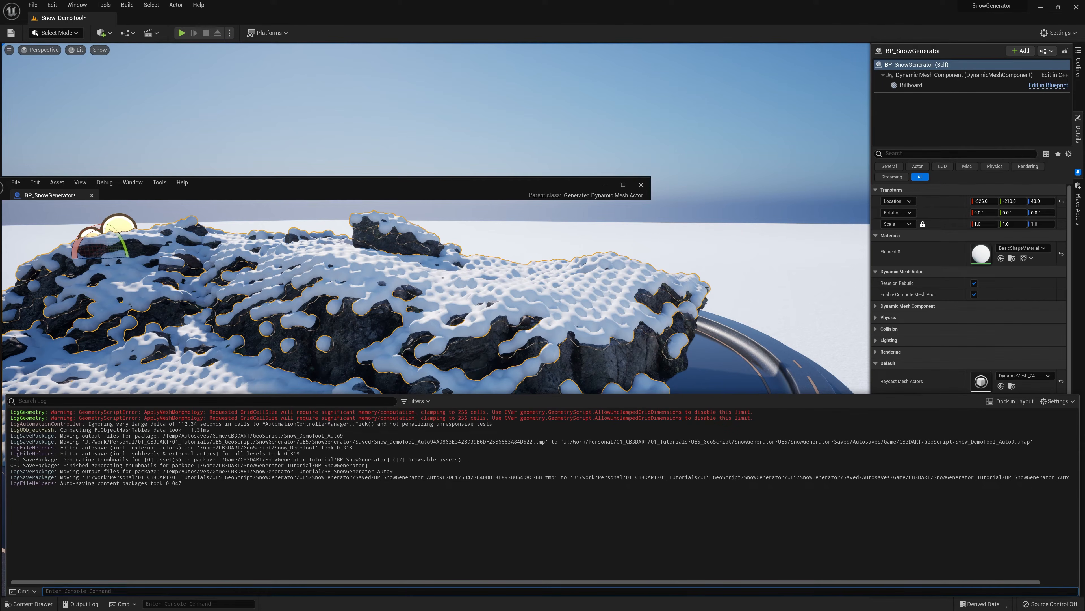
pyautogui.hotkey('ctrl', 'v')
pyautogui.press('Return')
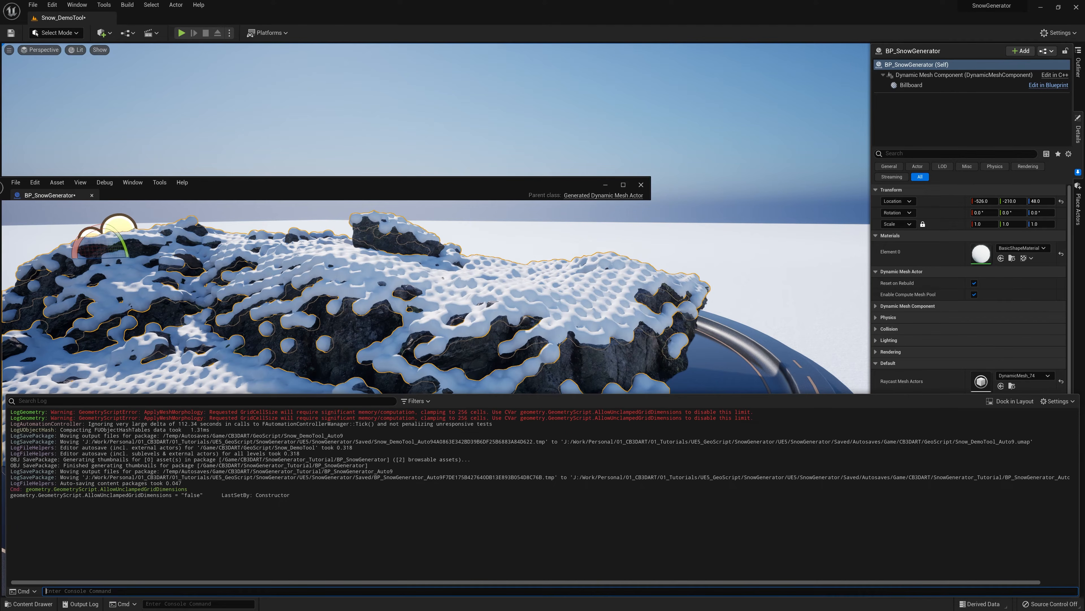
# Set the console variable geometry.GeometryScript.AllowUnclampedGridDimensions to 1 and close the Output Log.
pyautogui.press('Up')
pyautogui.write('1')
pyautogui.press('Return')
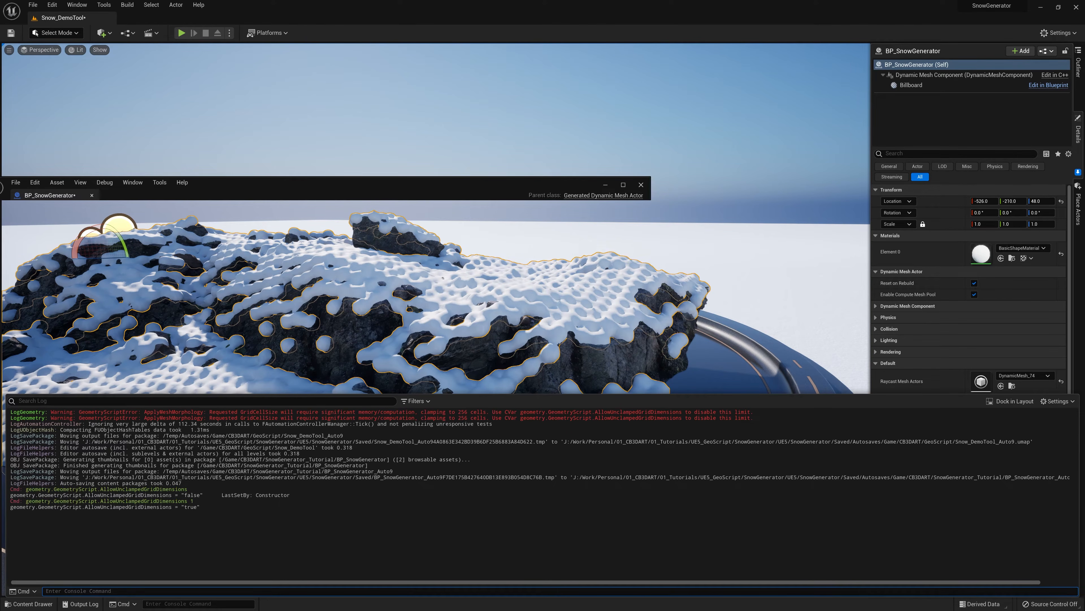
pyautogui.click(80, 604)
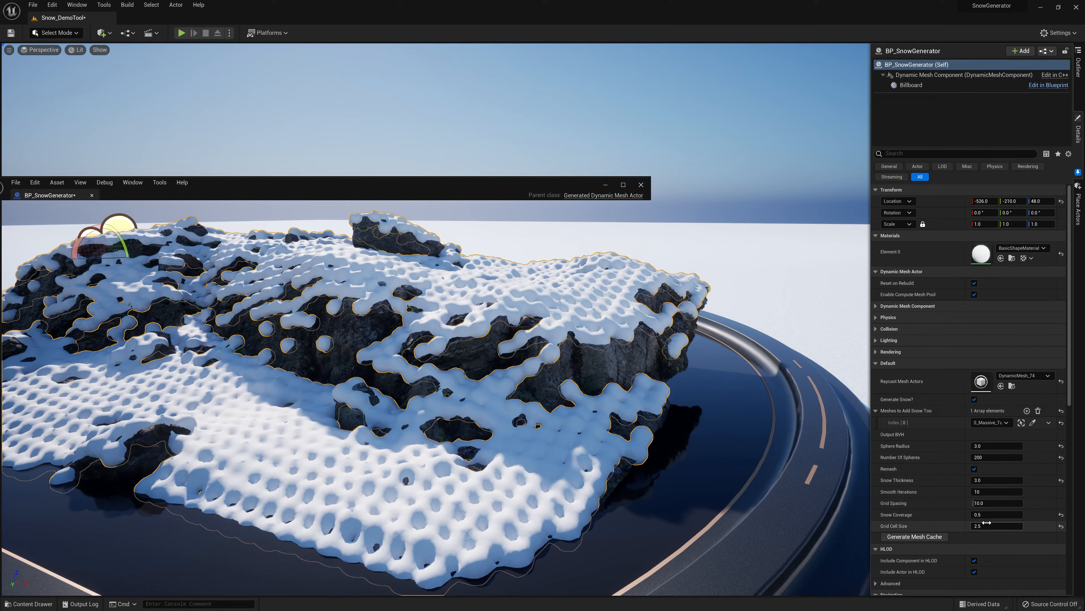
# Recheck the Output Log, then examine the Apply Mesh Morphology section and the Append Sphere Box node in the blueprint's Event Graph.
pyautogui.click(81, 603)
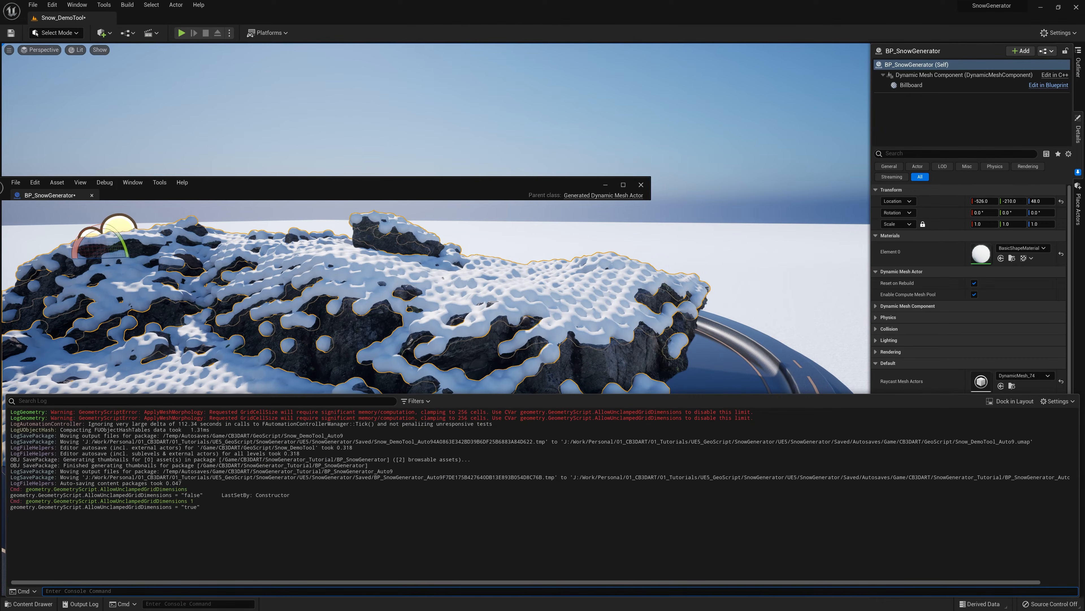
pyautogui.click(944, 382)
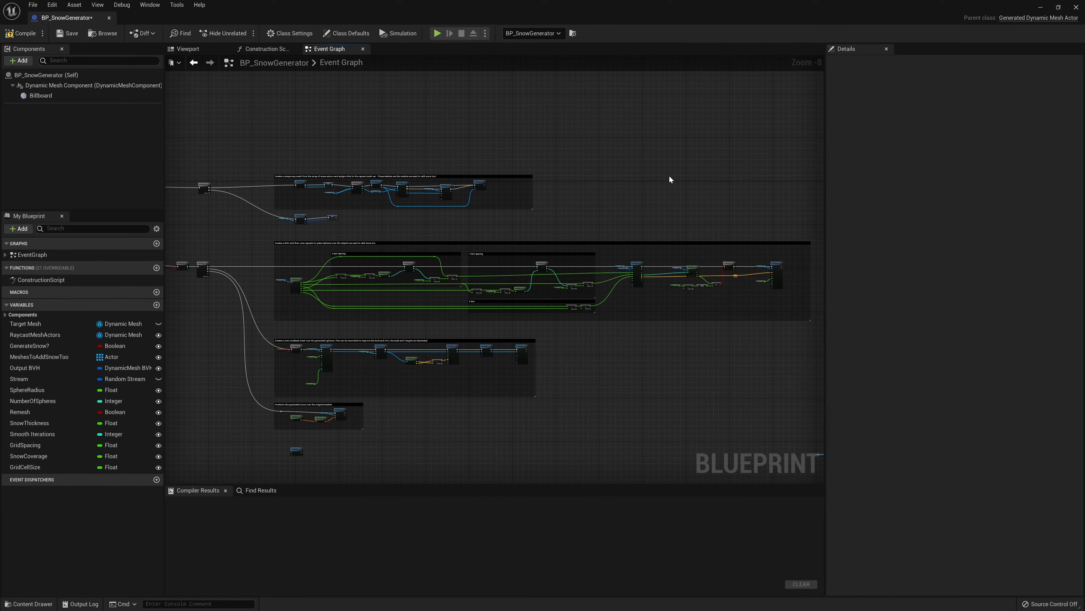
pyautogui.scroll(4, 603, 329)
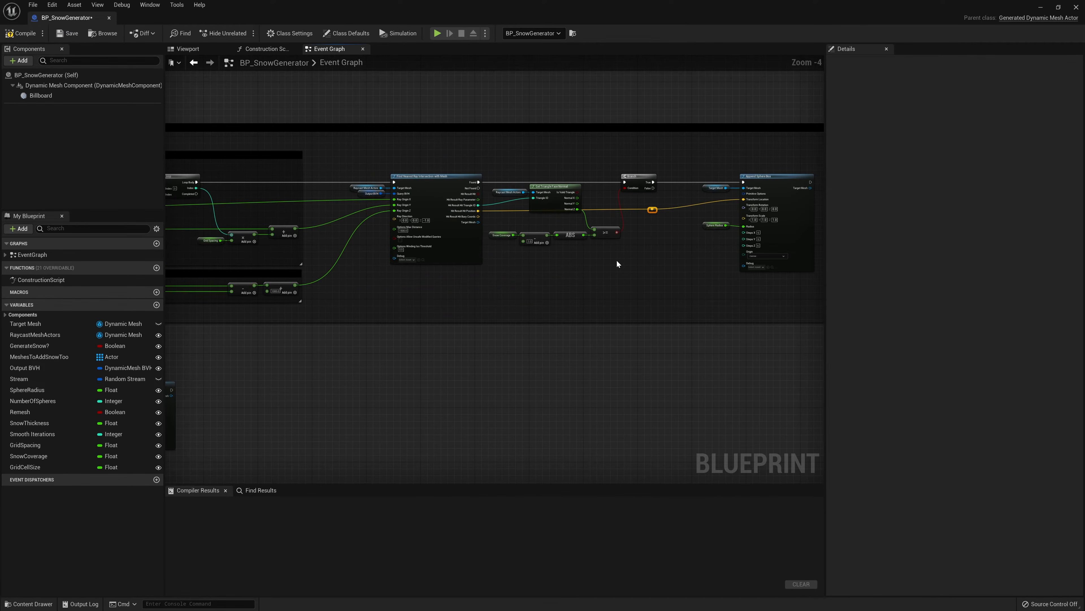
pyautogui.moveTo(347, 387); pyautogui.dragTo(638, 296, button='right')
pyautogui.moveTo(311, 407); pyautogui.dragTo(804, 353, button='right')
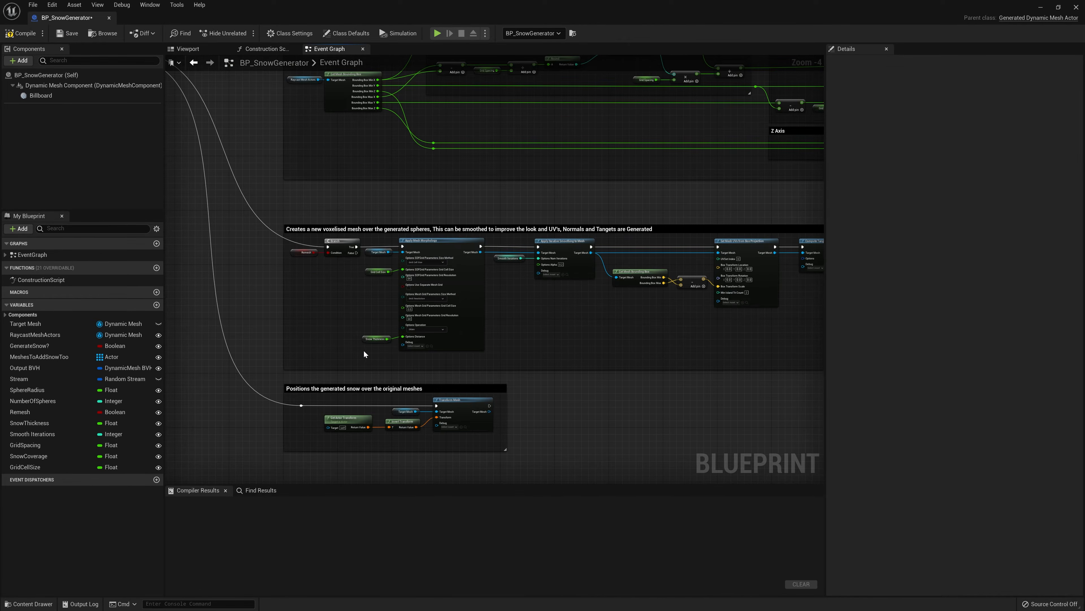
pyautogui.scroll(4, 364, 351)
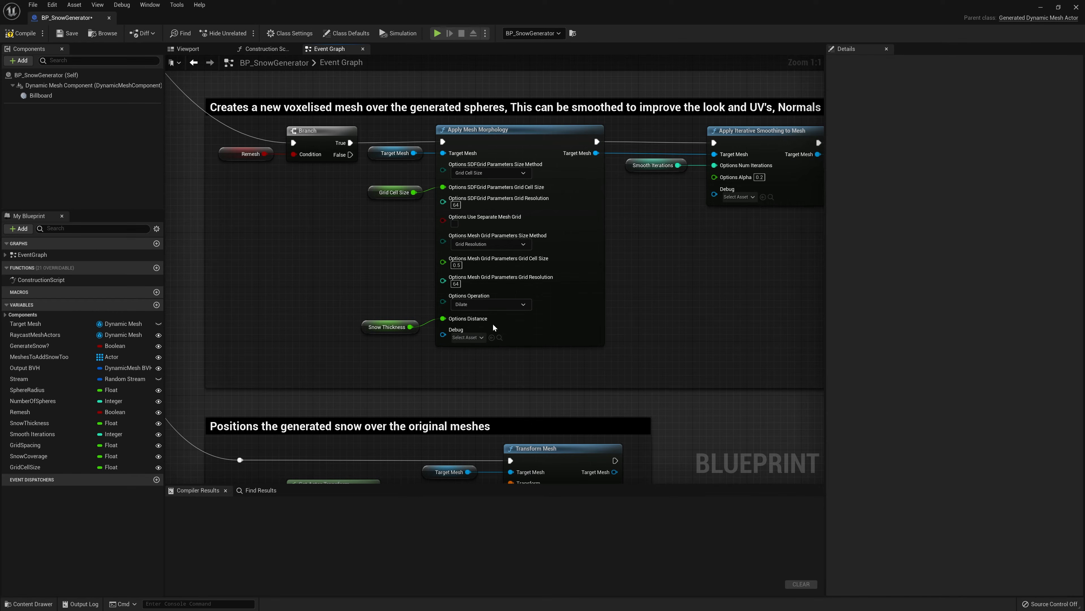
pyautogui.scroll(-5, 513, 318)
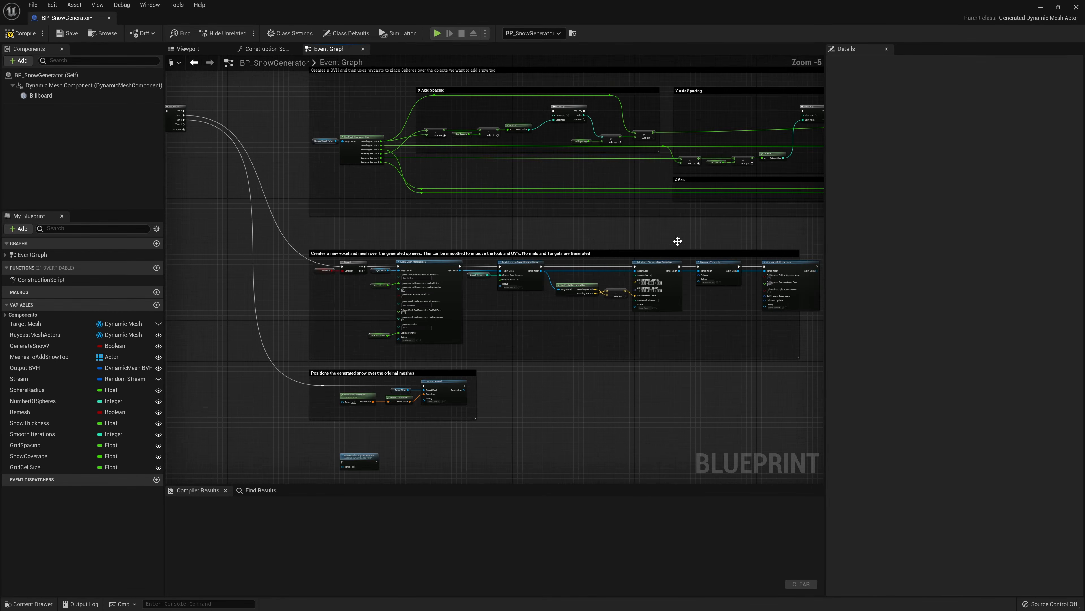
pyautogui.scroll(5, 445, 243)
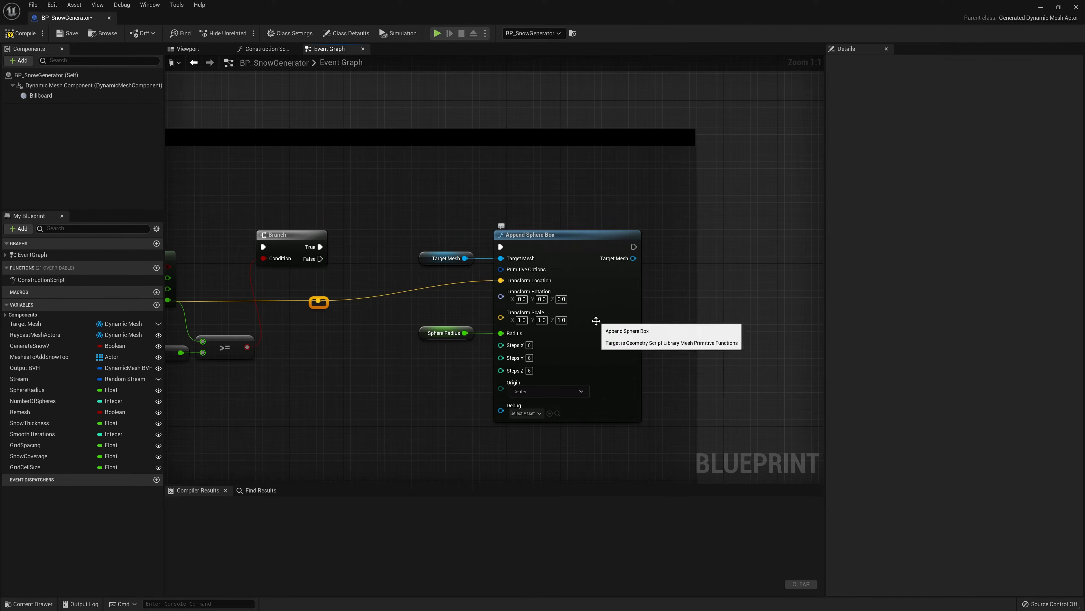
# Create a Make Vector node from Get Triangle Face Normal's Normal X, place it below the >= comparison, and connect Normal Y.
pyautogui.moveTo(383, 338); pyautogui.dragTo(416, 355, button='right')
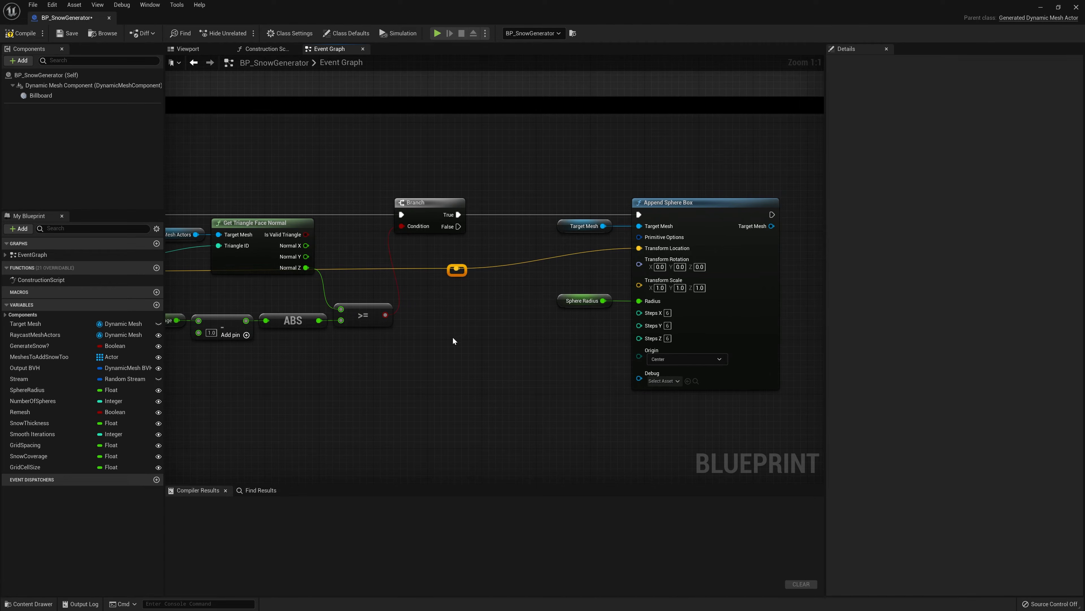
pyautogui.moveTo(306, 287); pyautogui.dragTo(368, 298, button='right')
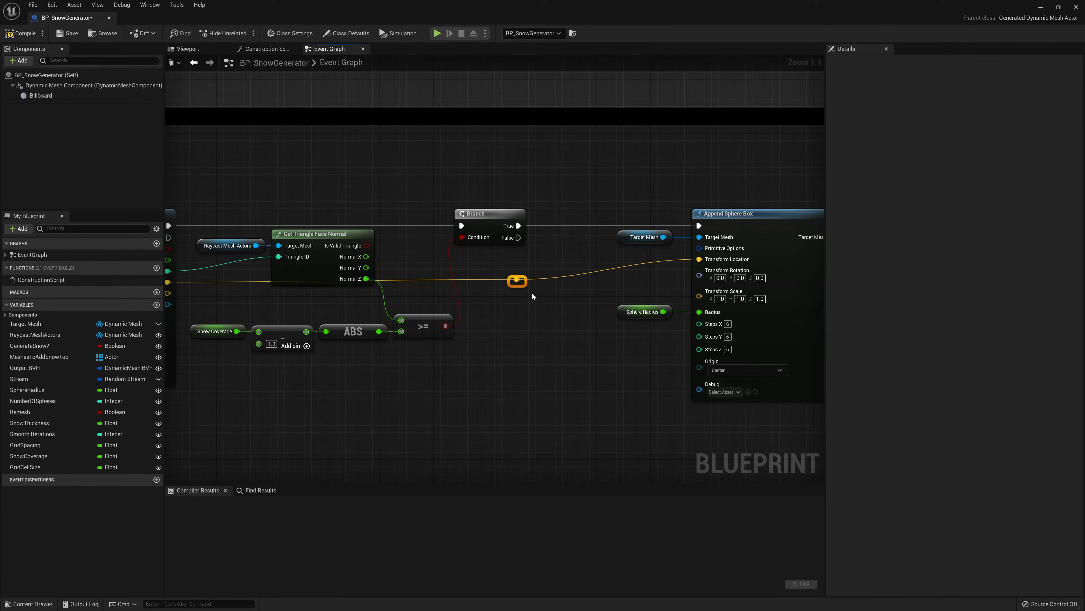
pyautogui.moveTo(367, 256); pyautogui.dragTo(385, 225, button='right')
pyautogui.moveTo(385, 225); pyautogui.dragTo(424, 375)
pyautogui.write('m')
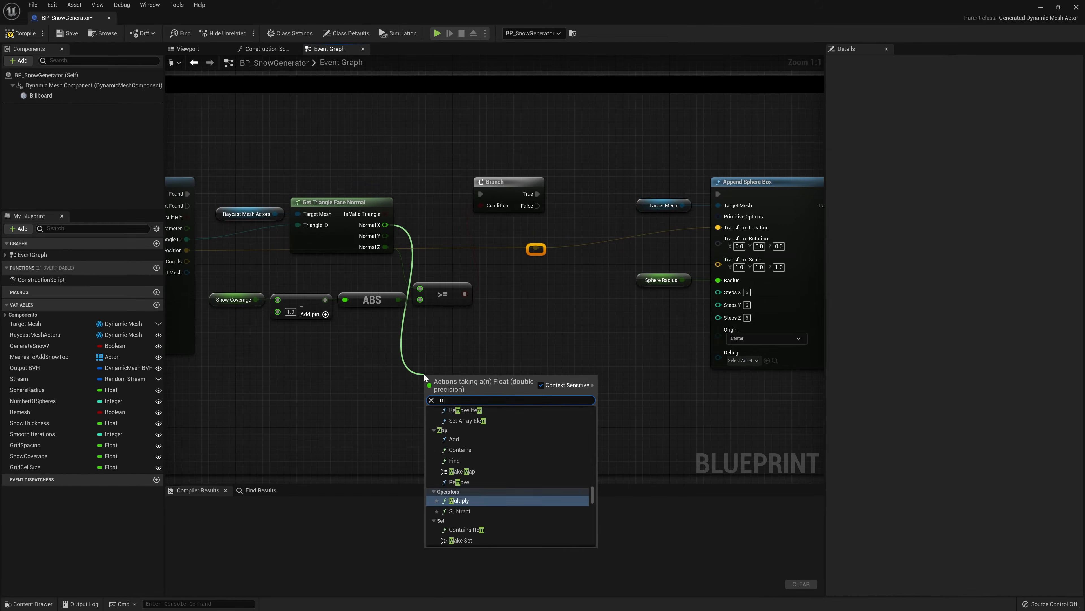
pyautogui.write('ake ve')
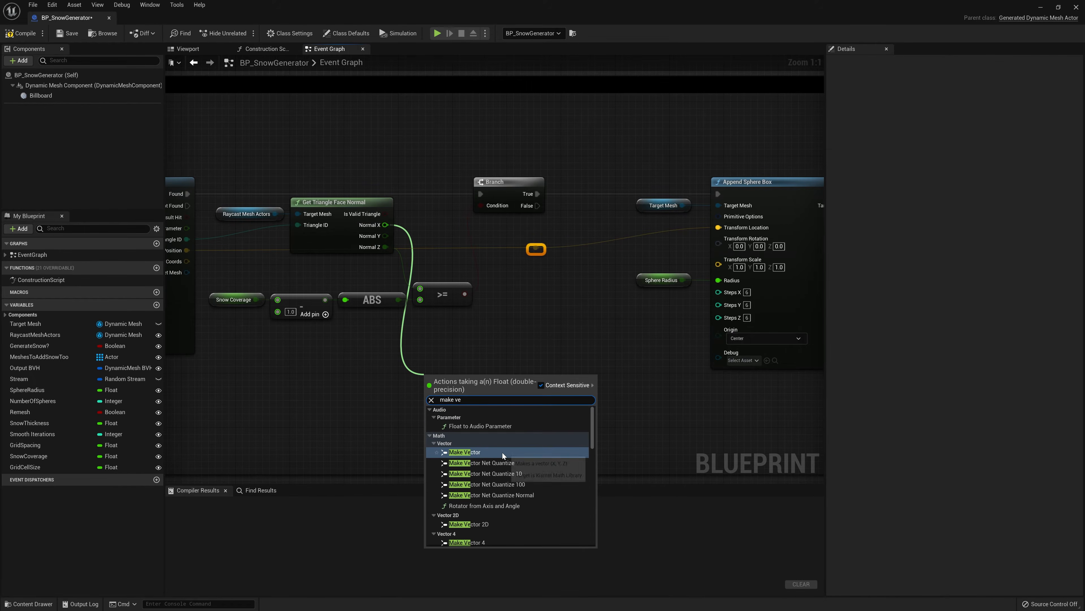
pyautogui.click(502, 452)
pyautogui.moveTo(464, 384); pyautogui.dragTo(525, 356)
pyautogui.moveTo(385, 235); pyautogui.dragTo(495, 375)
# Create a Make Rot from Z node from Make Vector's Return Value and connect it to Append Sphere Box's Transform Rotation.
pyautogui.moveTo(383, 249); pyautogui.dragTo(513, 336)
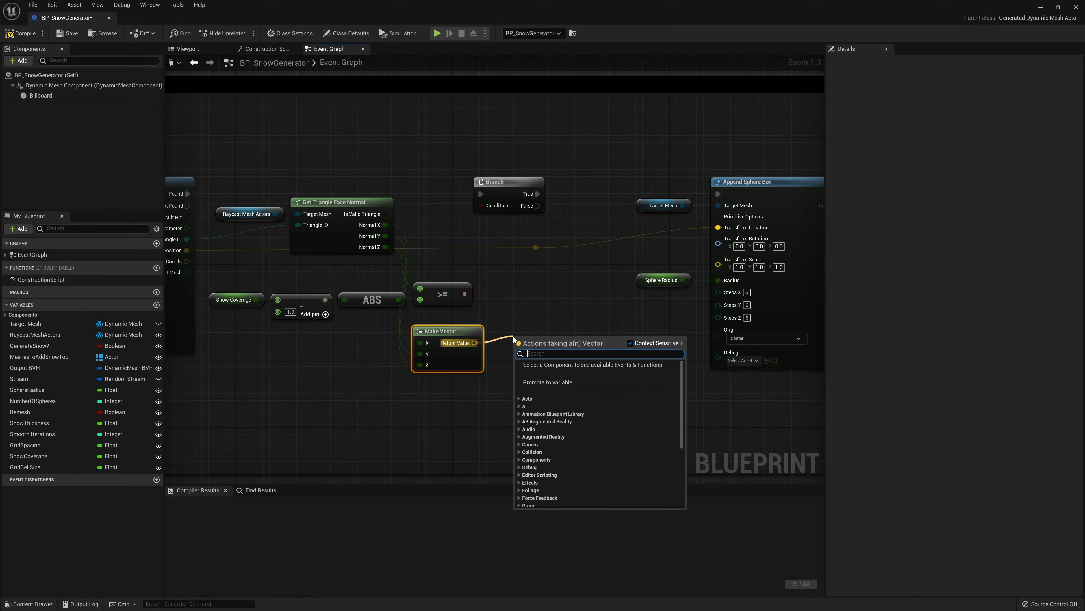
pyautogui.write('rot')
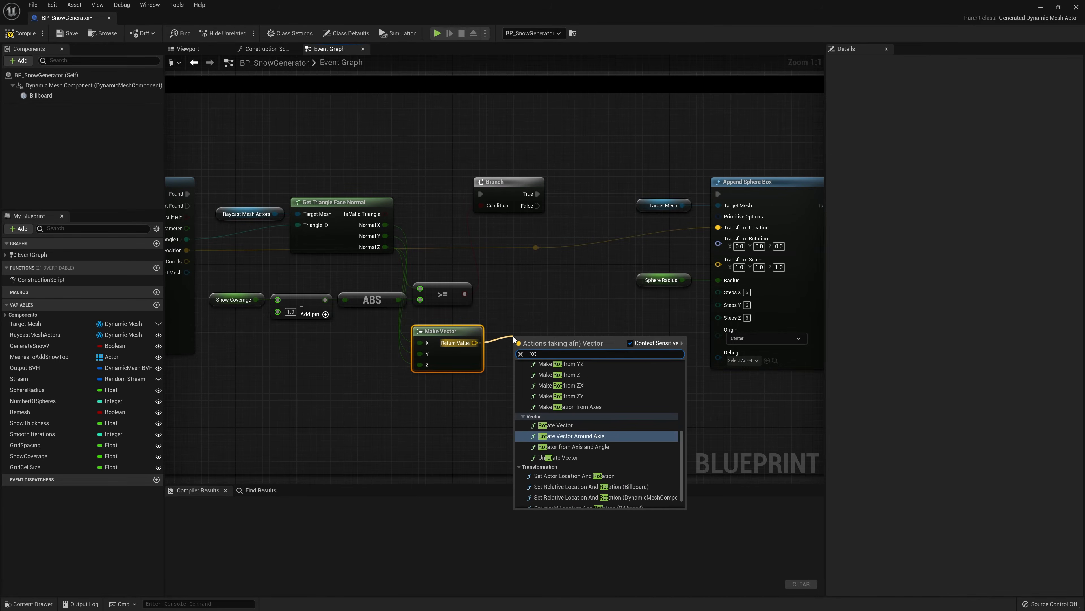
pyautogui.scroll(2, 551, 404)
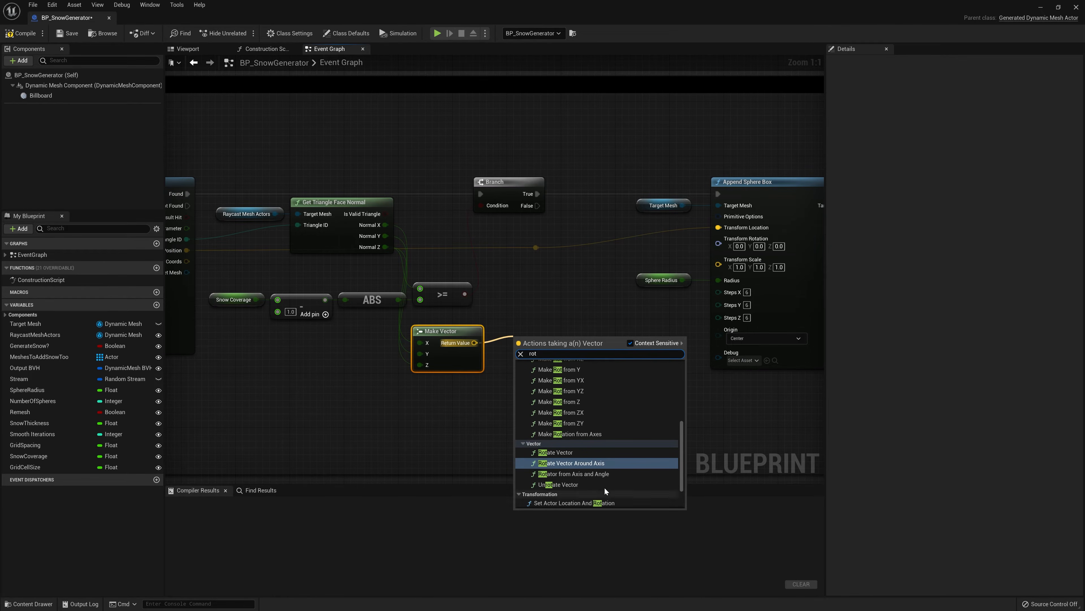
pyautogui.click(559, 402)
pyautogui.moveTo(548, 343); pyautogui.dragTo(723, 241)
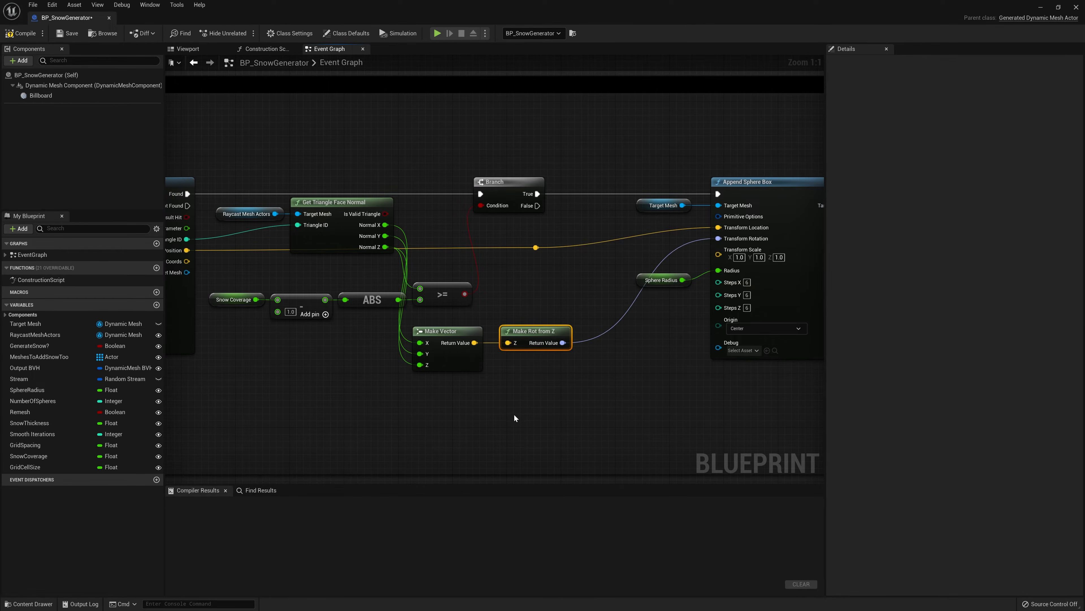
# Move the Make Vector and Make Rot from Z nodes above the Branch node.
pyautogui.moveTo(554, 397); pyautogui.dragTo(580, 430, button='right')
pyautogui.moveTo(585, 432); pyautogui.dragTo(526, 173)
pyautogui.moveTo(665, 211); pyautogui.dragTo(586, 205, button='right')
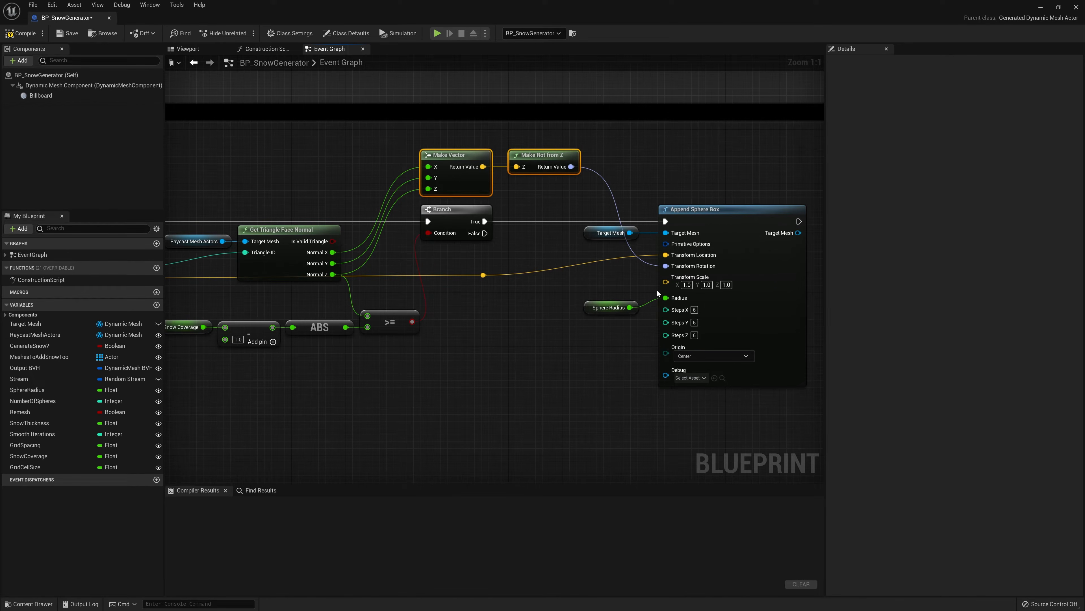
# Split Append Sphere Box's Transform Scale pin and promote Transform Scale Z to an instance-editable variable named SnowSphereScale.
pyautogui.rightClick(666, 283)
pyautogui.click(688, 300)
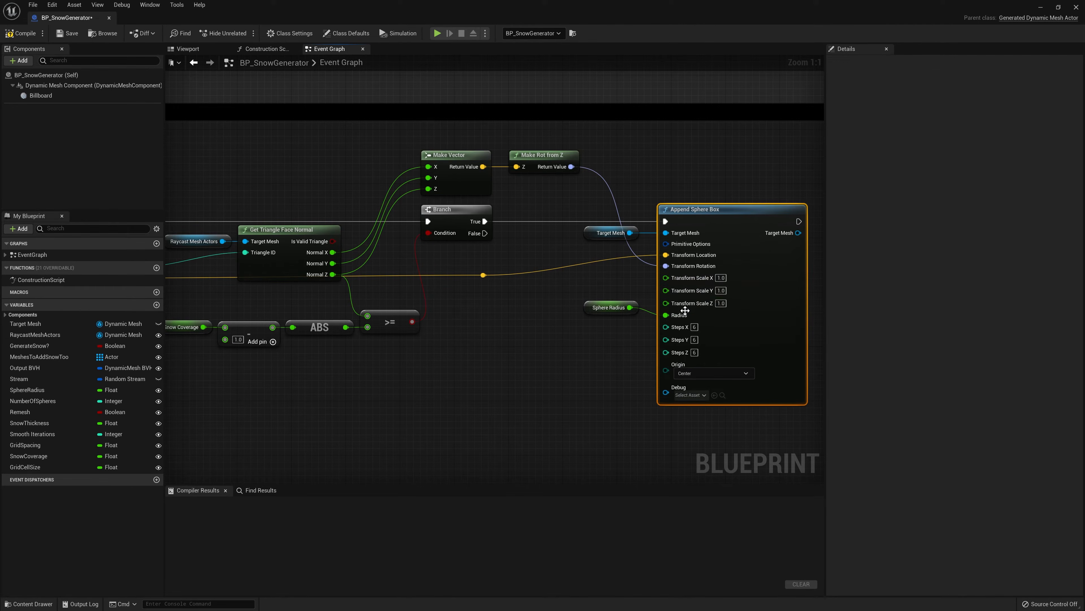
pyautogui.moveTo(620, 311); pyautogui.dragTo(620, 323)
pyautogui.rightClick(666, 303)
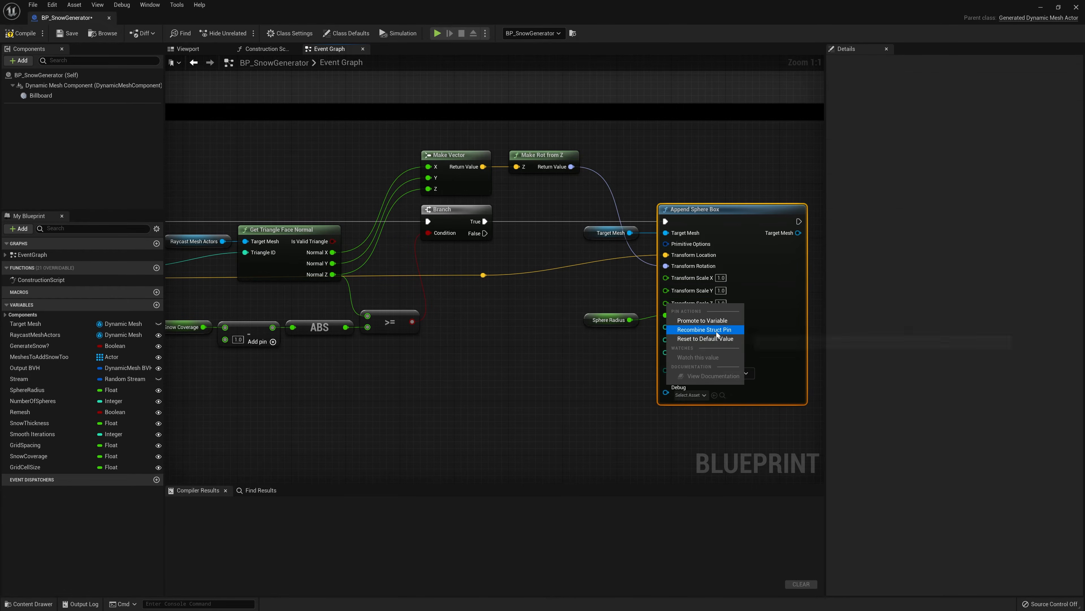
pyautogui.click(702, 320)
pyautogui.write('SnowSphere')
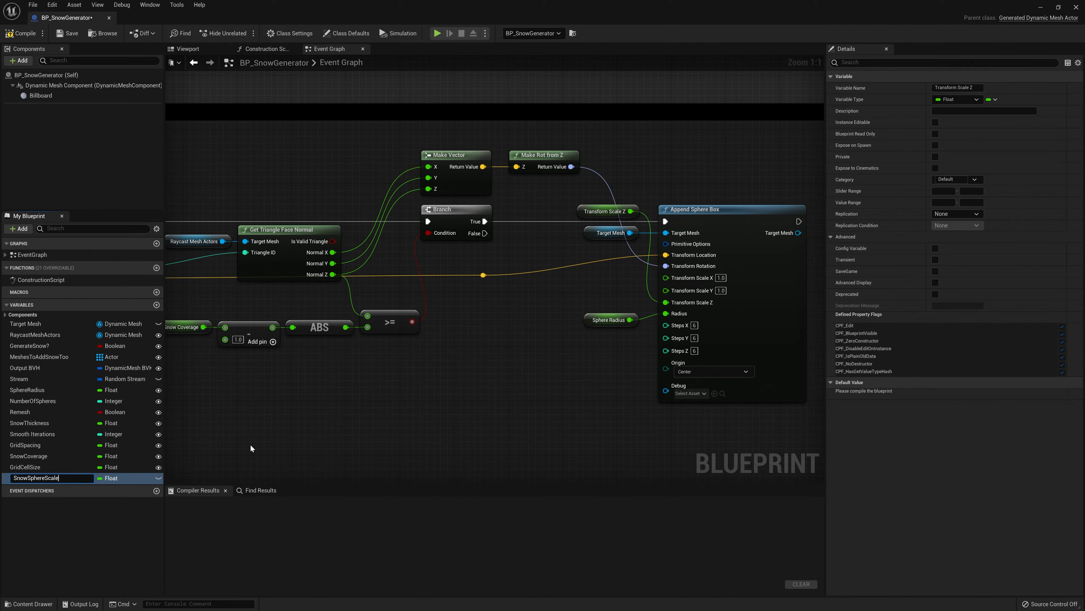
pyautogui.write('Scale')
pyautogui.press('Return')
pyautogui.click(158, 478)
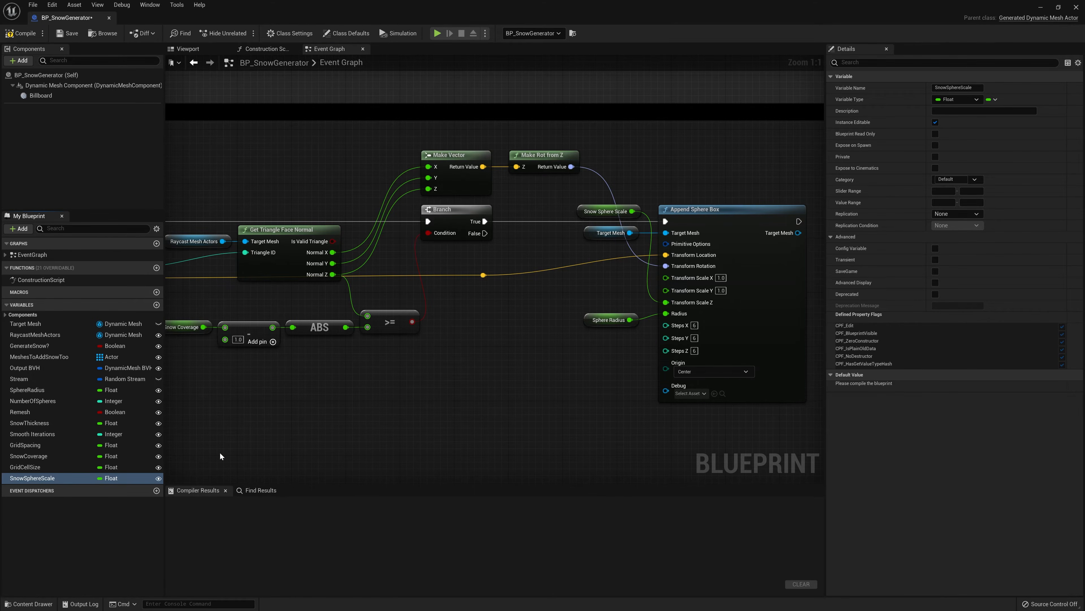
# Place the Snow Sphere Scale node beside the Transform Scale Z pin, straighten the connections around Append Sphere Box, and compile the blueprint.
pyautogui.moveTo(585, 213); pyautogui.dragTo(585, 302)
pyautogui.moveTo(746, 447); pyautogui.dragTo(613, 355)
pyautogui.press('q')
pyautogui.hotkey('shift', 'd')
pyautogui.click(612, 392)
pyautogui.click(24, 32)
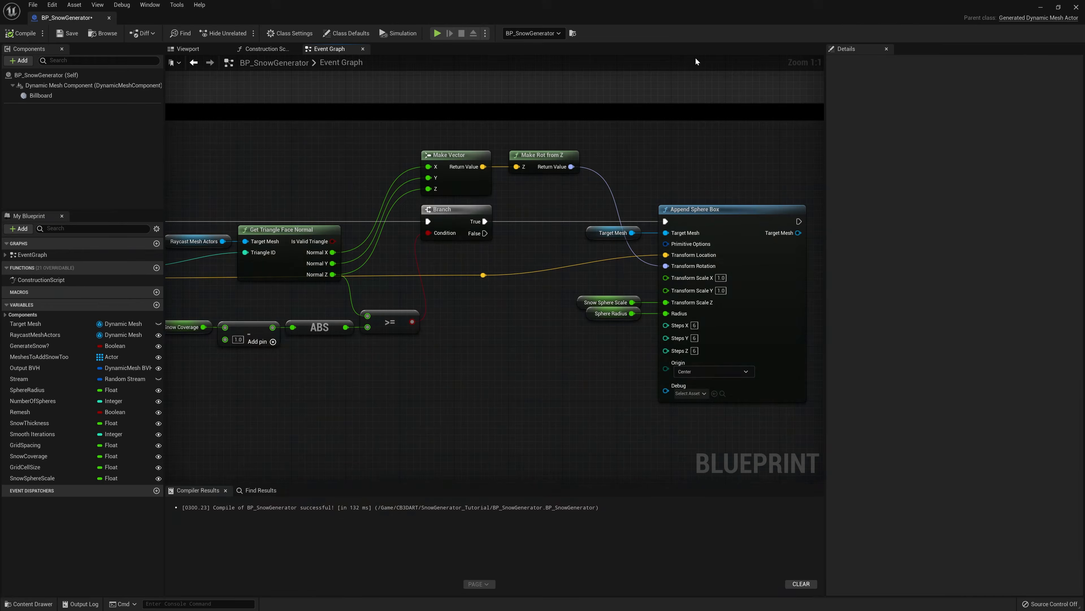
# Return to the level and, on the BP_SnowGenerator actor, turn off Remesh and set Grid Spacing to 20.
pyautogui.click(1040, 8)
pyautogui.click(974, 468)
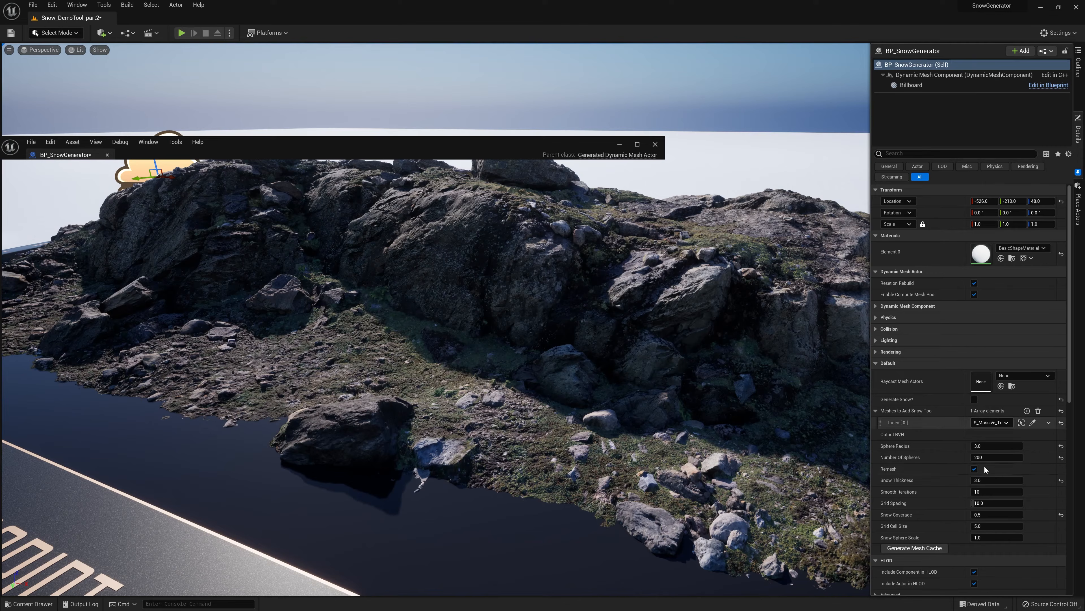
pyautogui.click(992, 504)
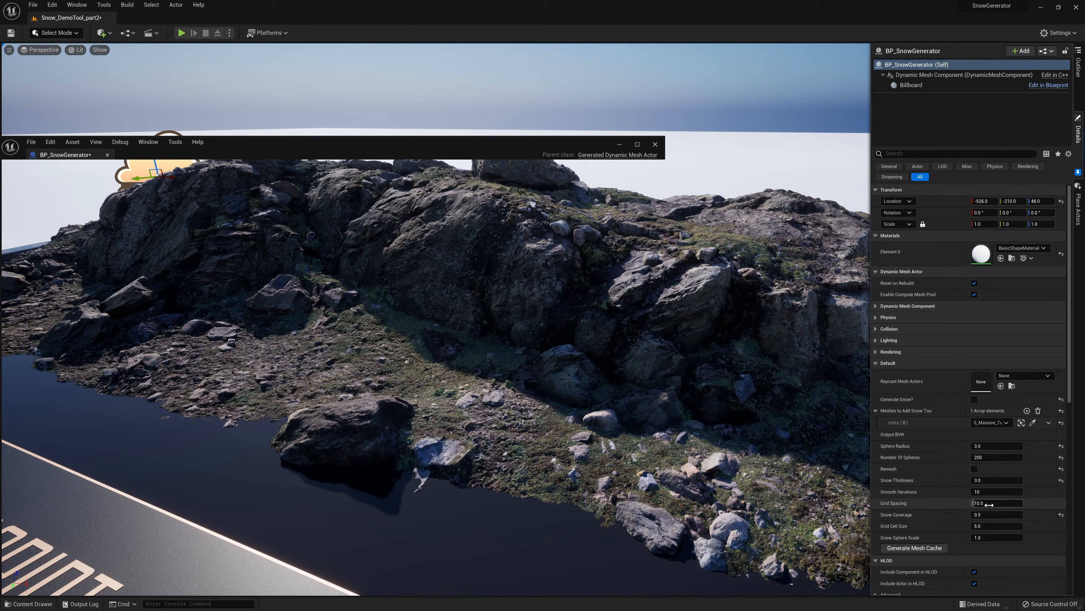
pyautogui.write('20')
pyautogui.press('Return')
# Generate the mesh cache and enable Generate Snow to place the spheres on the rock.
pyautogui.click(913, 548)
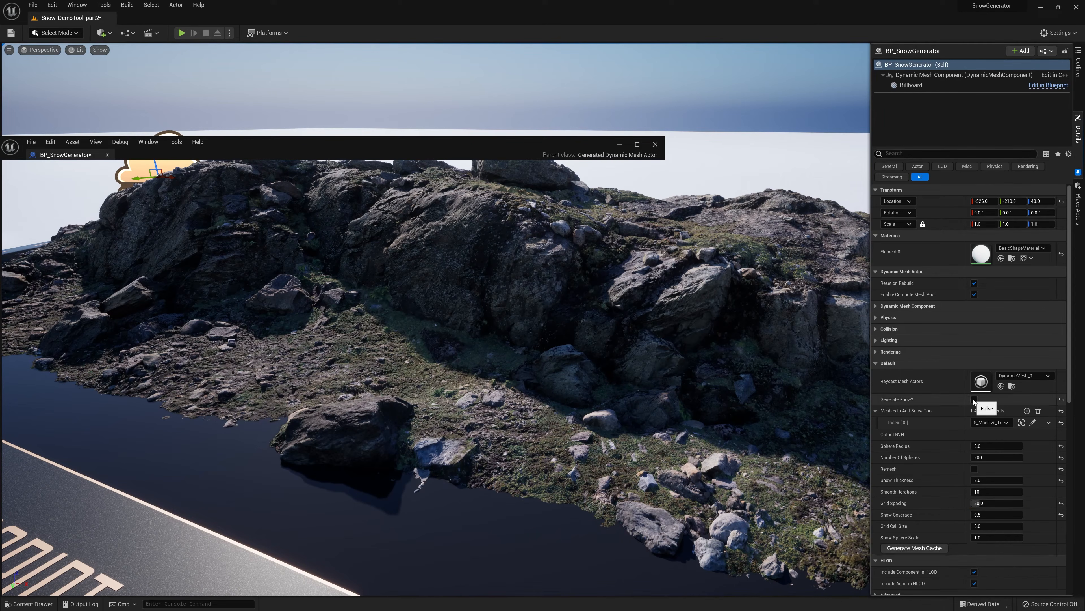
pyautogui.click(974, 400)
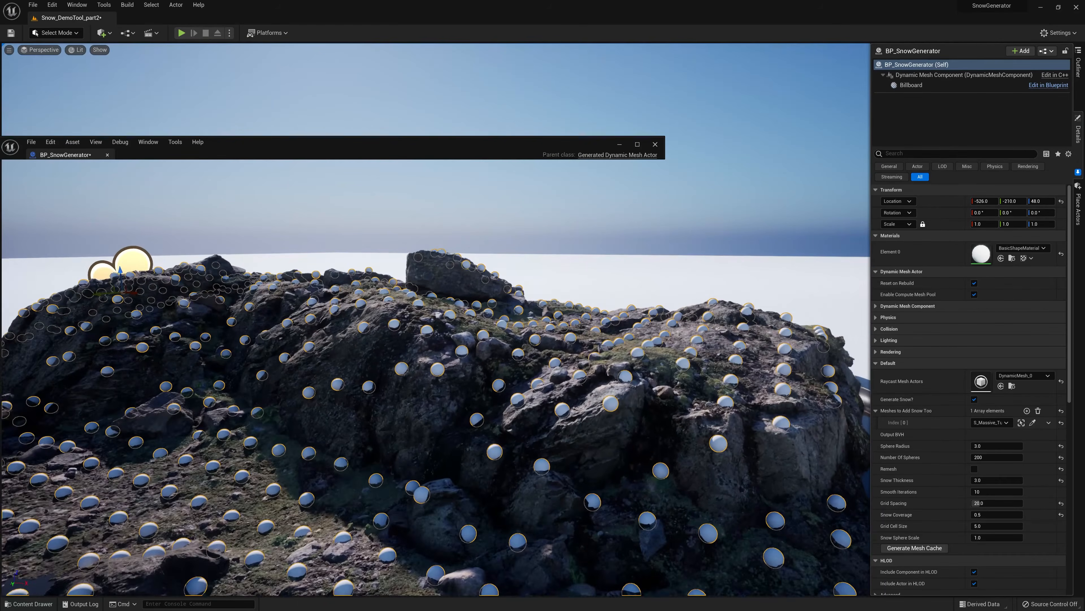
pyautogui.moveTo(436, 319); pyautogui.dragTo(432, 282, button='right')
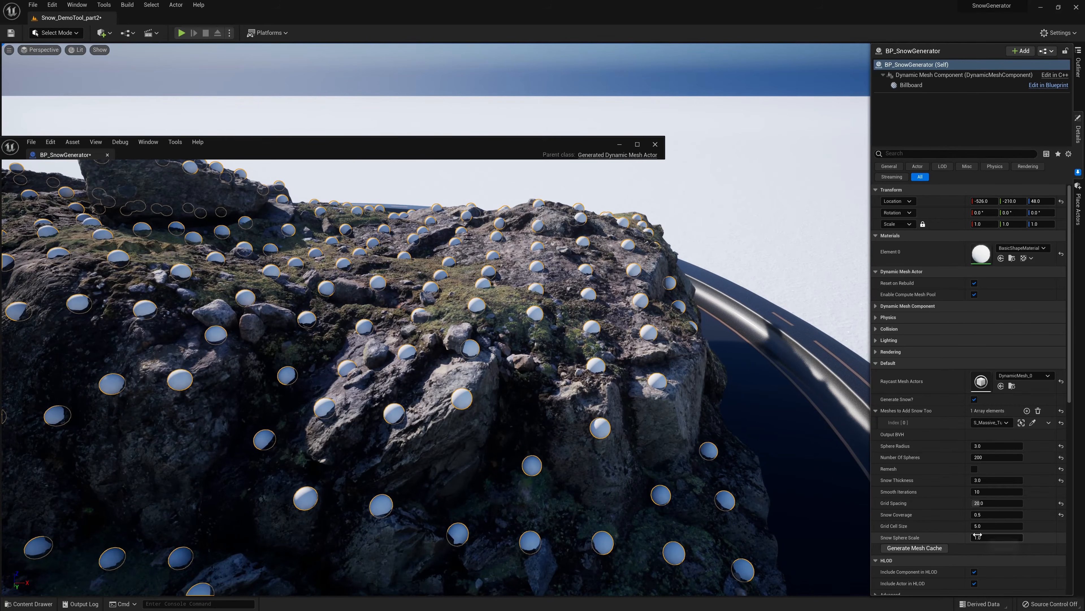
# Set Snow Sphere Scale to 0.1 and inspect how the flattened spheres follow the rock surface.
pyautogui.click(995, 537)
pyautogui.press('Return')
pyautogui.moveTo(632, 299); pyautogui.dragTo(510, 375, button='right')
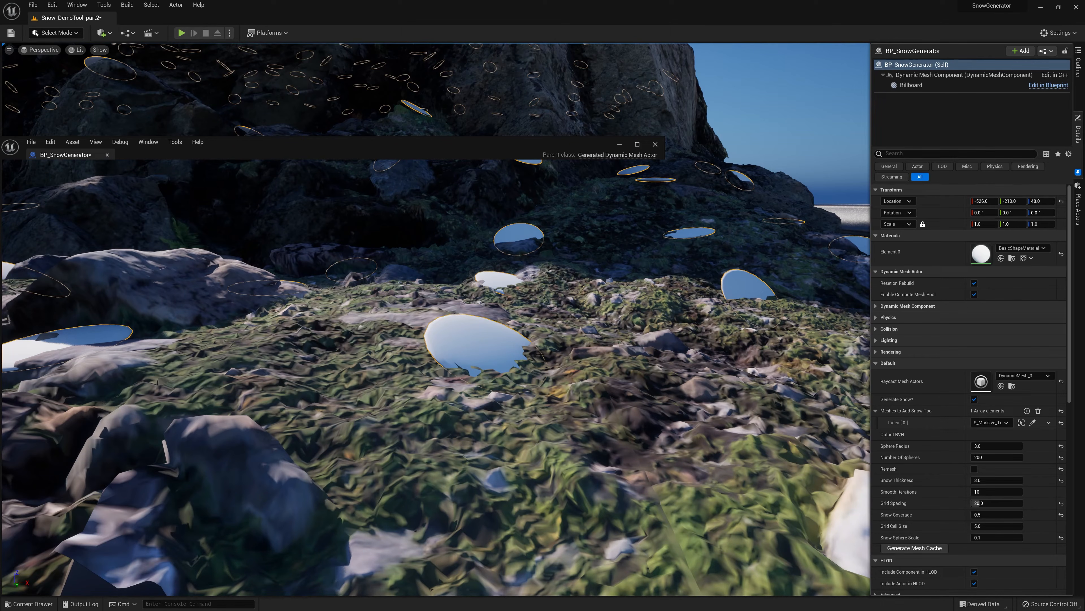
pyautogui.press('s')
pyautogui.moveTo(522, 324)
pyautogui.mouseDown(button='right')
pyautogui.moveTo(517, 352)
pyautogui.moveTo(470, 370)
pyautogui.moveTo(492, 338)
pyautogui.moveTo(519, 327)
pyautogui.moveTo(508, 325)
pyautogui.mouseUp(button='right')
pyautogui.press('w')
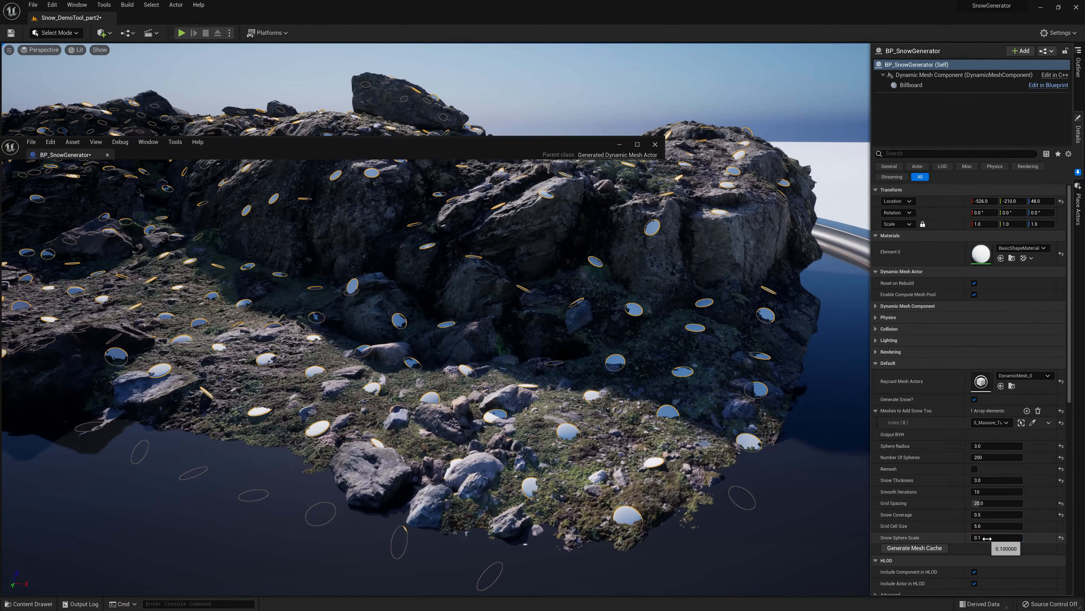
# Set Snow Sphere Scale to 0.3 and check the thicker discs across the rock.
pyautogui.press('Return')
pyautogui.press('s')
pyautogui.moveTo(522, 324)
pyautogui.mouseDown(button='right')
pyautogui.moveTo(512, 356)
pyautogui.moveTo(519, 325)
pyautogui.moveTo(525, 342)
pyautogui.moveTo(506, 317)
pyautogui.mouseUp(button='right')
pyautogui.press('w')
pyautogui.press('s')
# Set Grid Spacing to 5, deselect the actor, and inspect the denser snow discs over the rock.
pyautogui.click(989, 504)
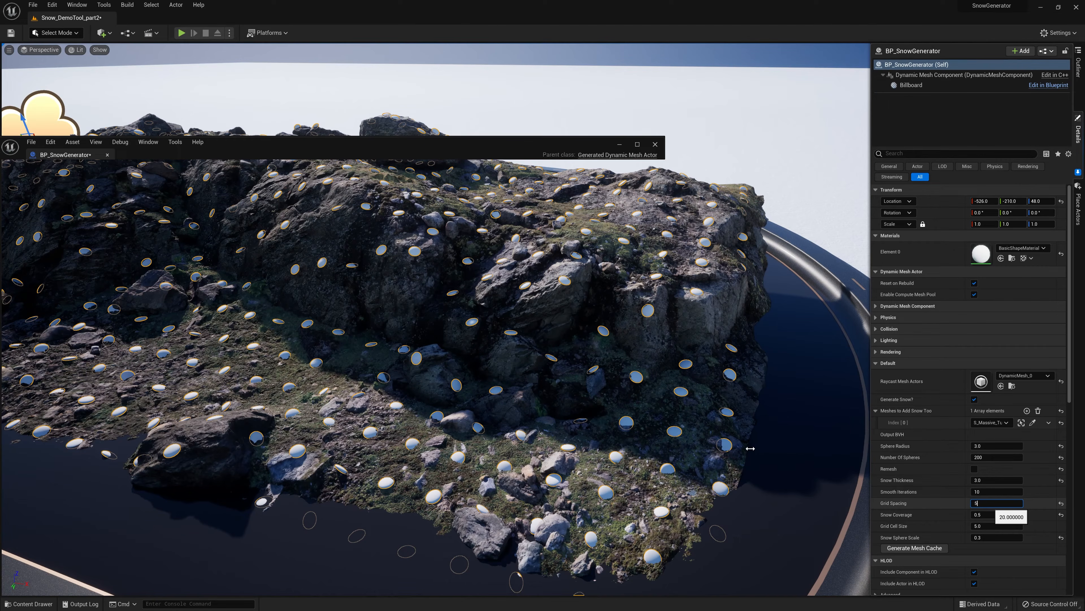
pyautogui.write('5')
pyautogui.press('Return')
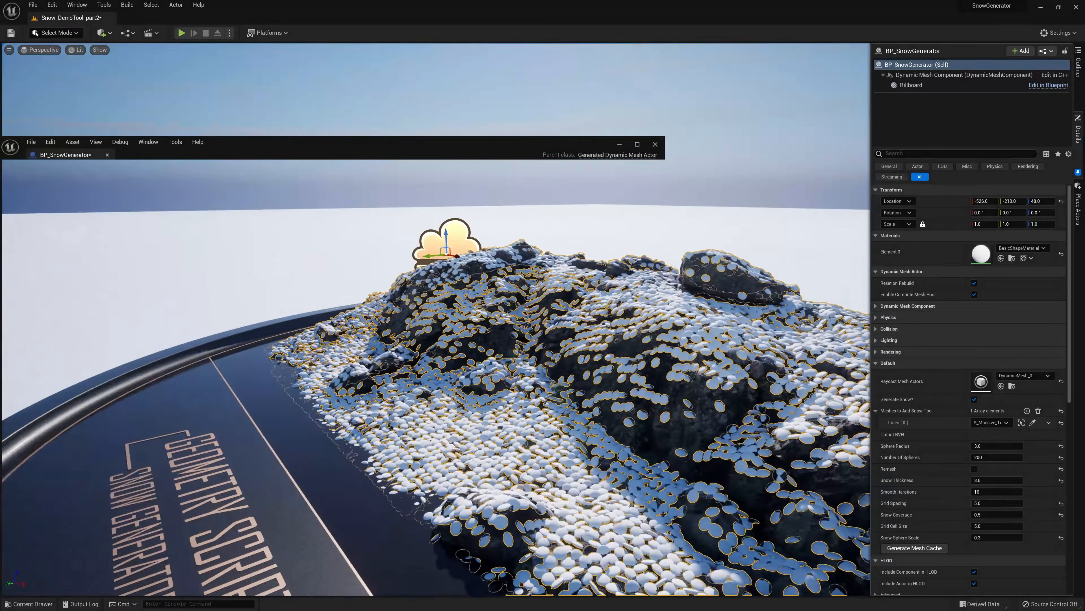
pyautogui.moveTo(511, 319); pyautogui.dragTo(474, 319, button='right')
pyautogui.press('Escape')
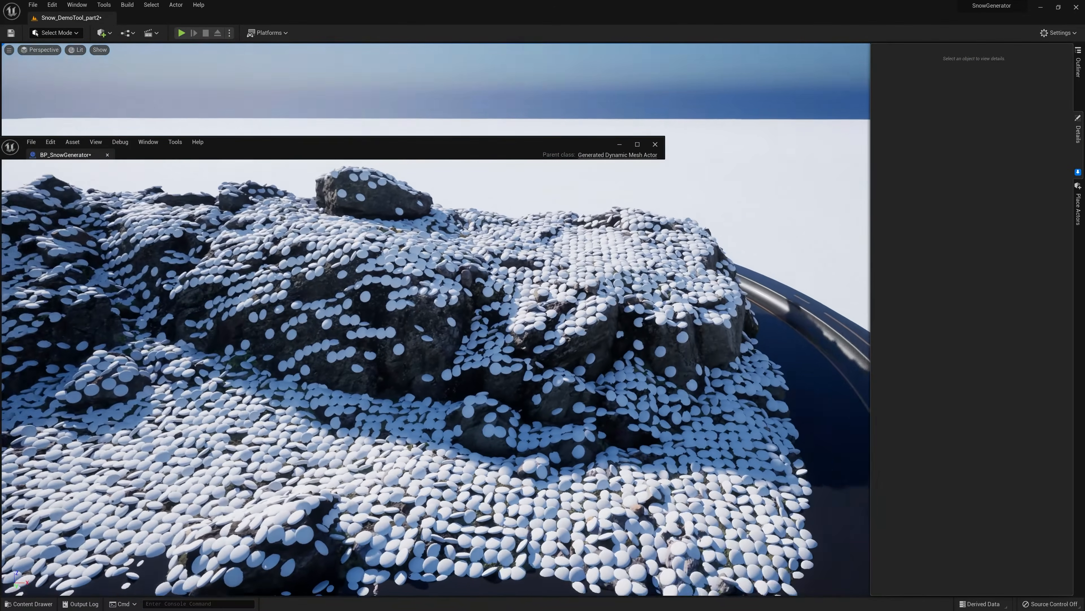
pyautogui.moveTo(435, 319); pyautogui.dragTo(406, 327, button='right')
pyautogui.press('w')
pyautogui.press('d')
pyautogui.moveTo(518, 296); pyautogui.dragTo(498, 287, button='right')
# Reselect the snow generator in the level and set Snow Coverage to 0.2.
pyautogui.click(541, 293)
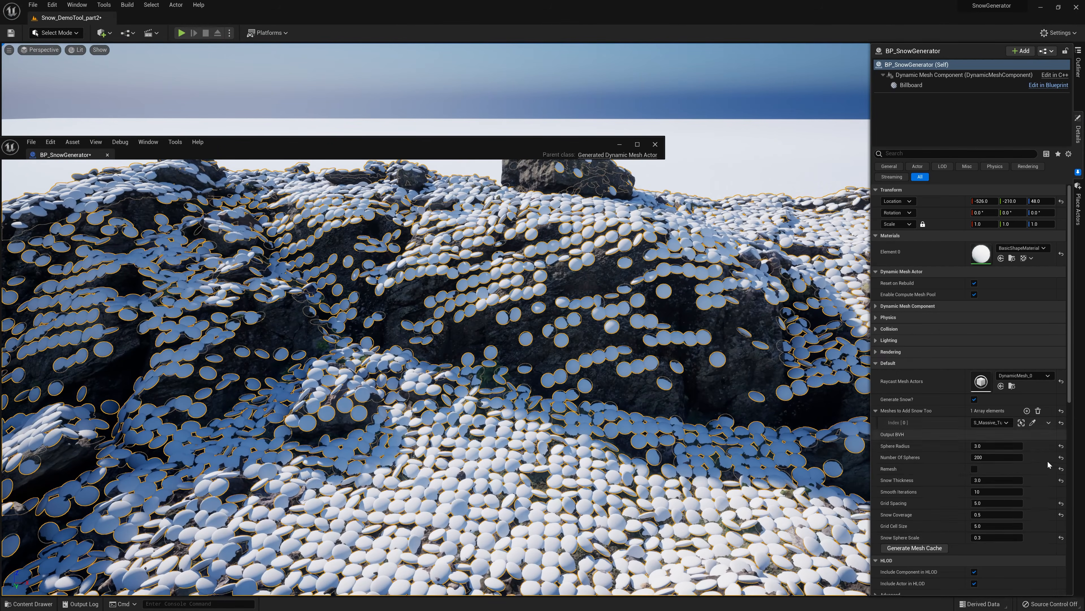
pyautogui.click(988, 511)
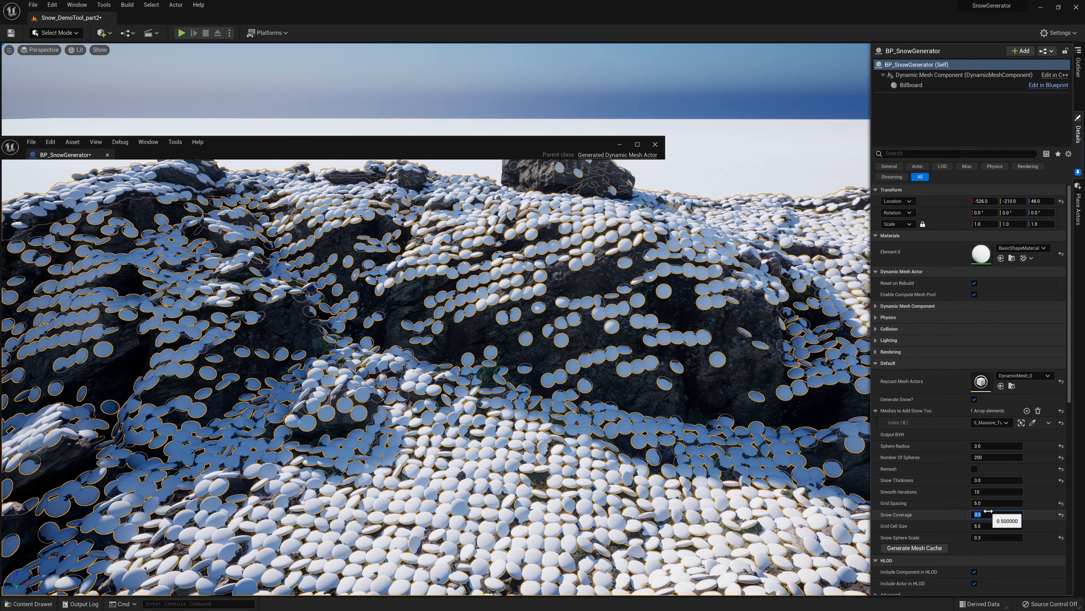
pyautogui.write('0.2')
pyautogui.press('Return')
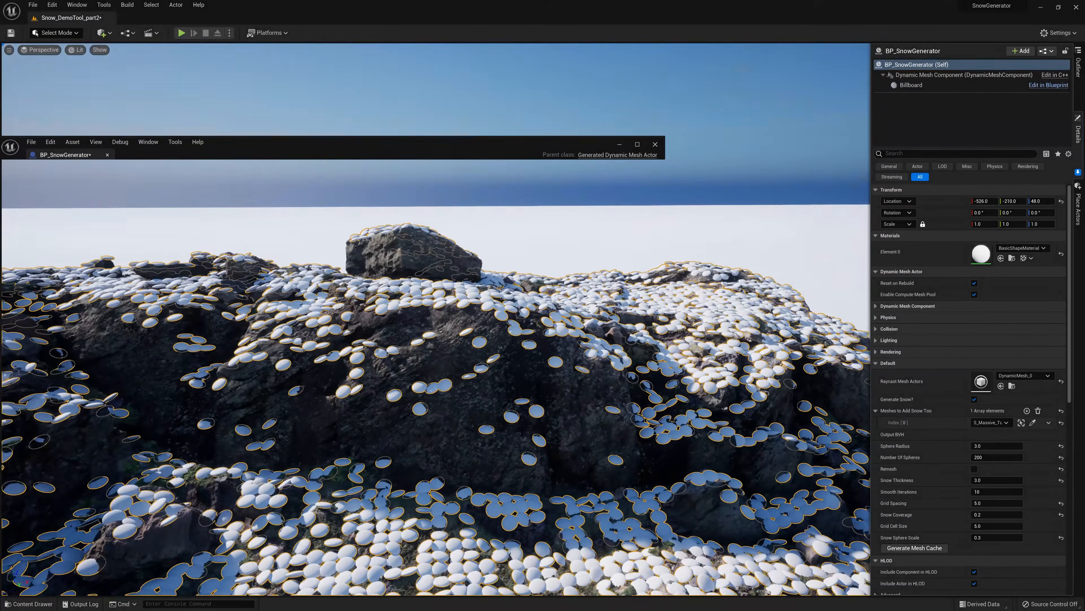
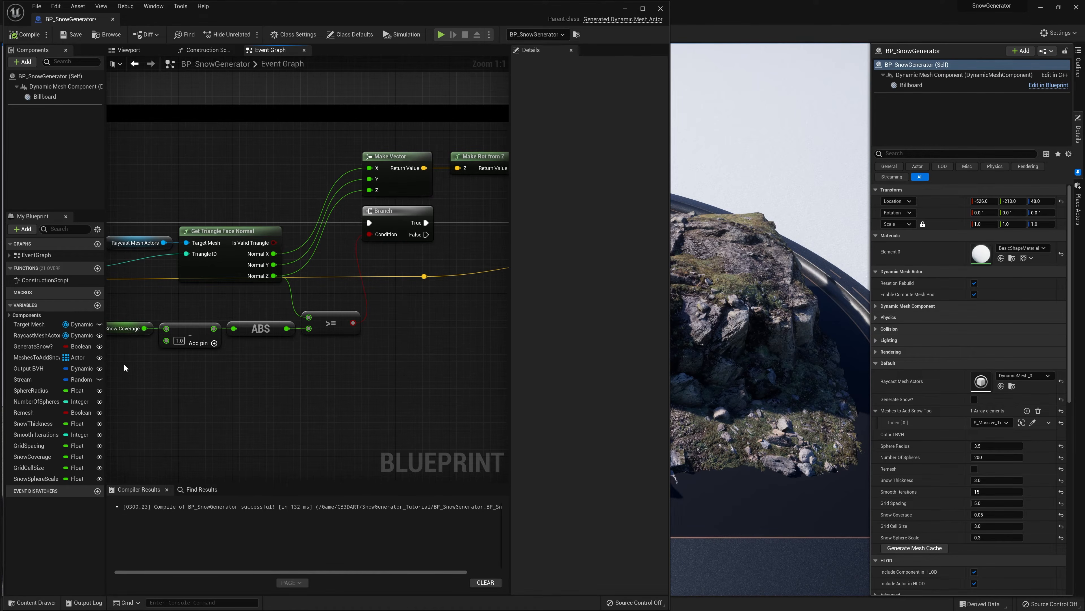
# Assign SnowSphereScale to a new category named Snow, and move SphereRadius there under the name SnowSphereRadius.
pyautogui.moveTo(105, 368); pyautogui.dragTo(222, 353)
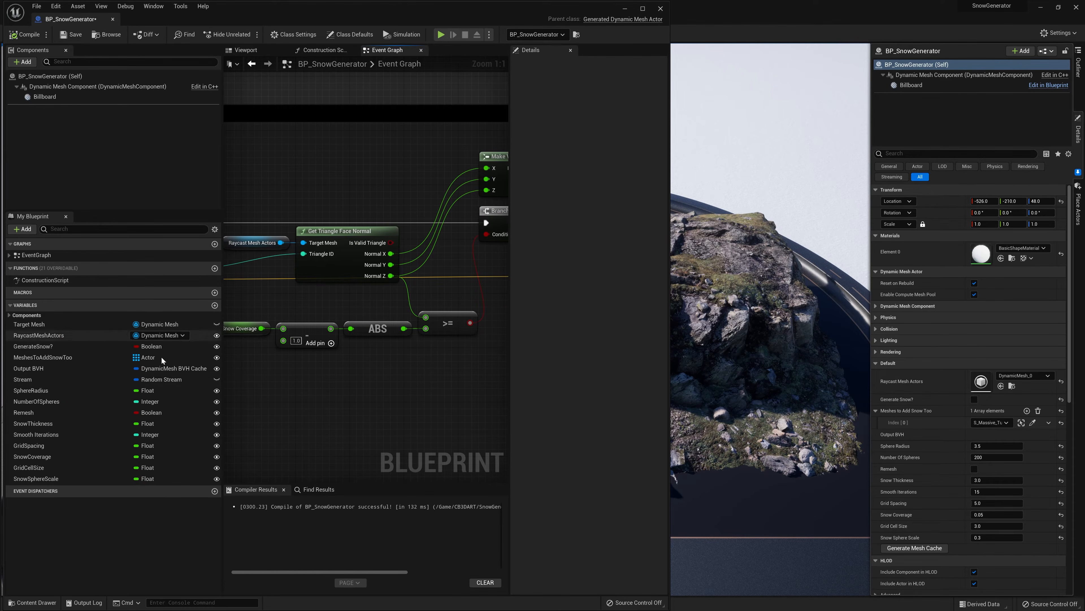
pyautogui.click(66, 479)
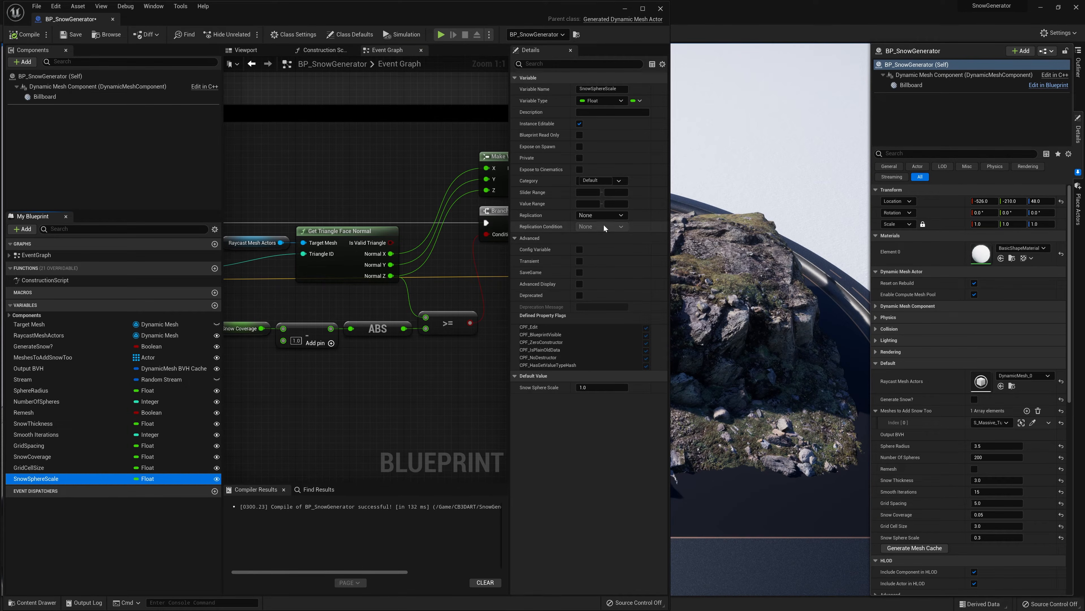
pyautogui.click(598, 180)
pyautogui.write('Snow')
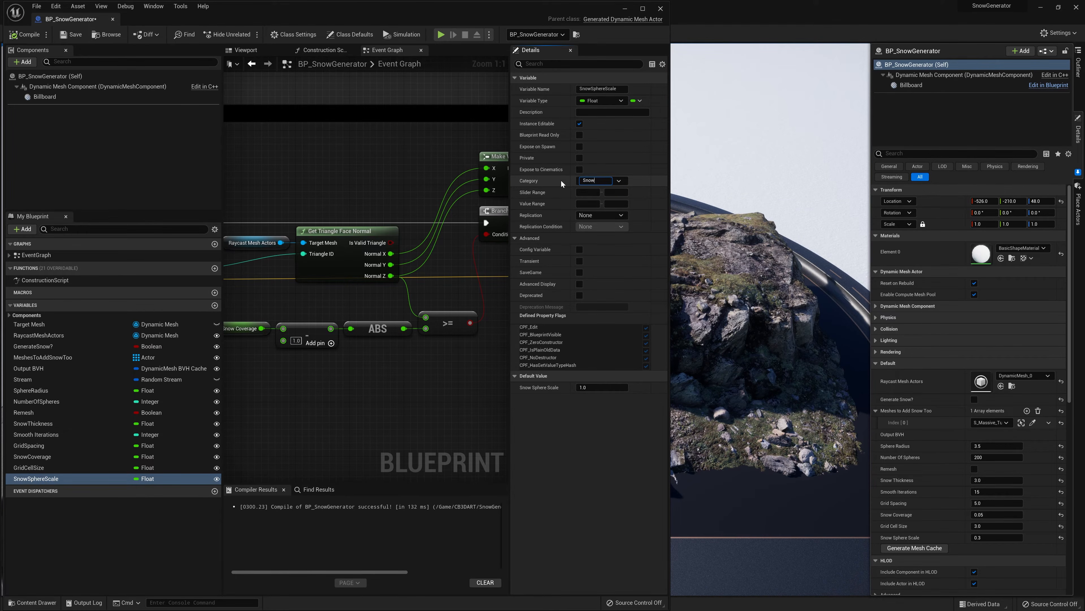
pyautogui.press('Return')
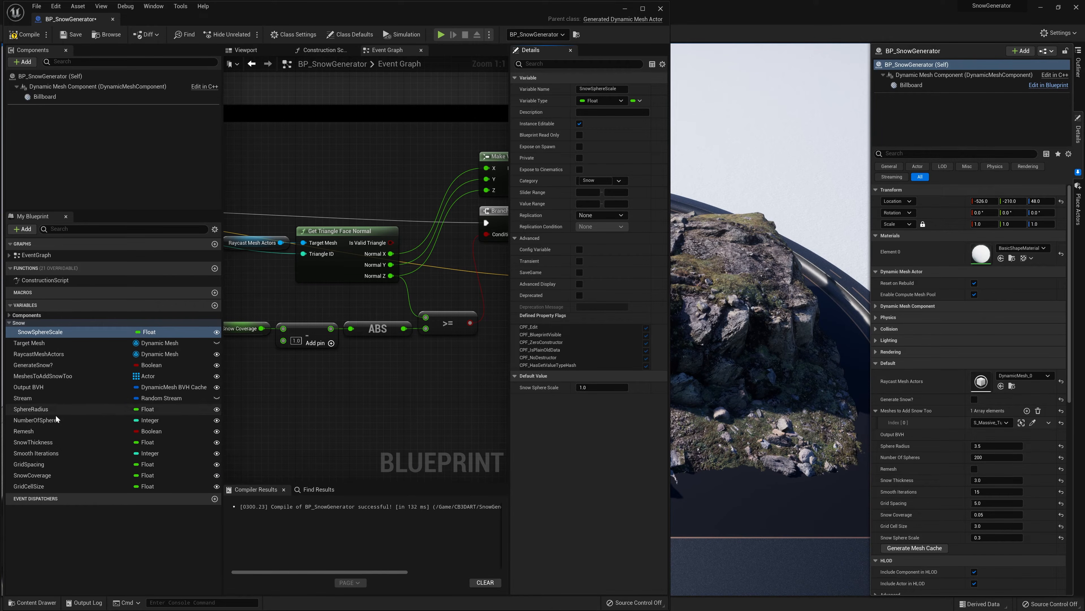
pyautogui.click(46, 410)
pyautogui.moveTo(48, 408); pyautogui.dragTo(29, 331)
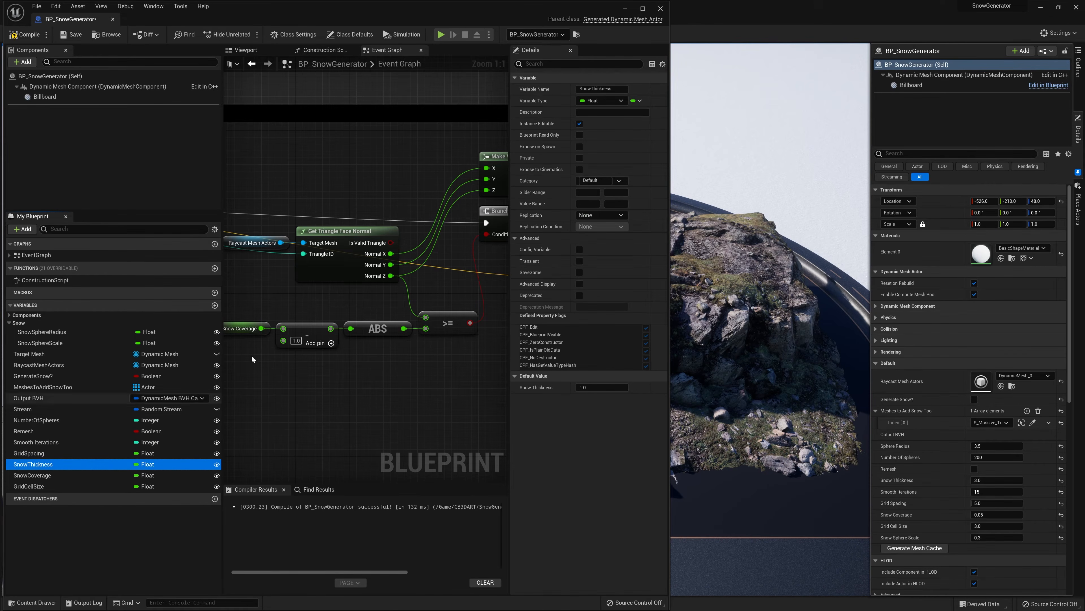
# Assign SnowThickness to a new category named Remesh and move the Remesh and Smooth Iterations variables into it.
pyautogui.click(596, 180)
pyautogui.write('Remshe')
pyautogui.press('BackSpace')
pyautogui.press('BackSpace')
pyautogui.press('BackSpace')
pyautogui.write('esh')
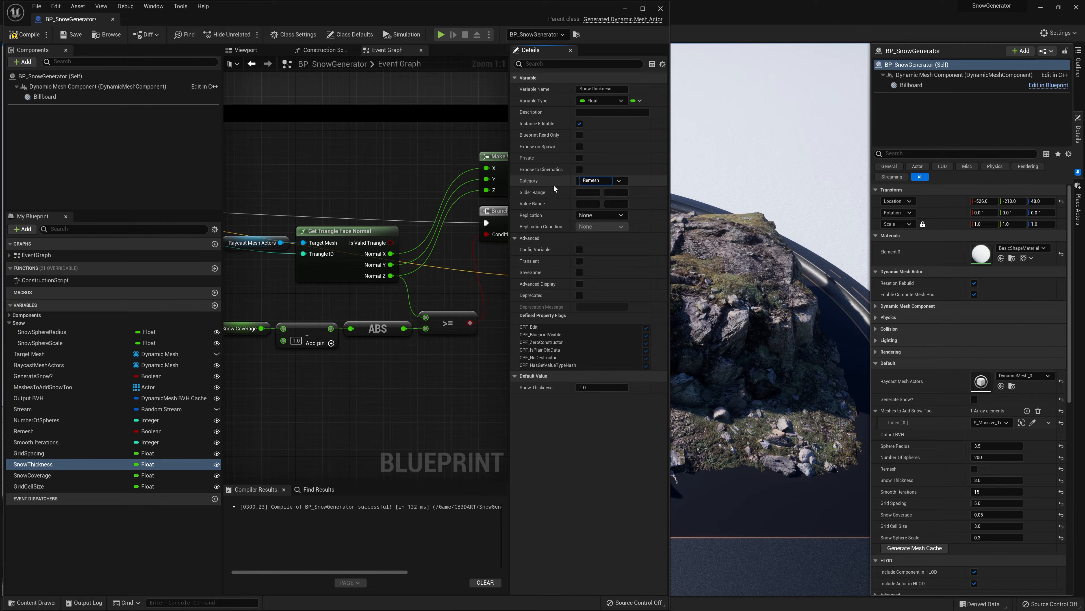
pyautogui.press('Return')
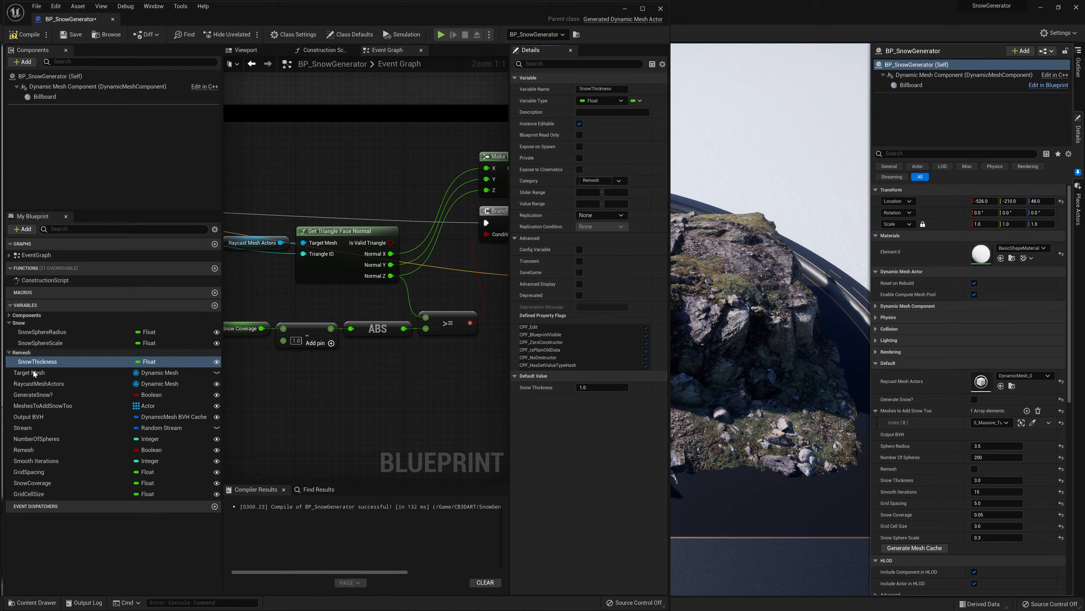
pyautogui.moveTo(47, 453); pyautogui.dragTo(35, 364)
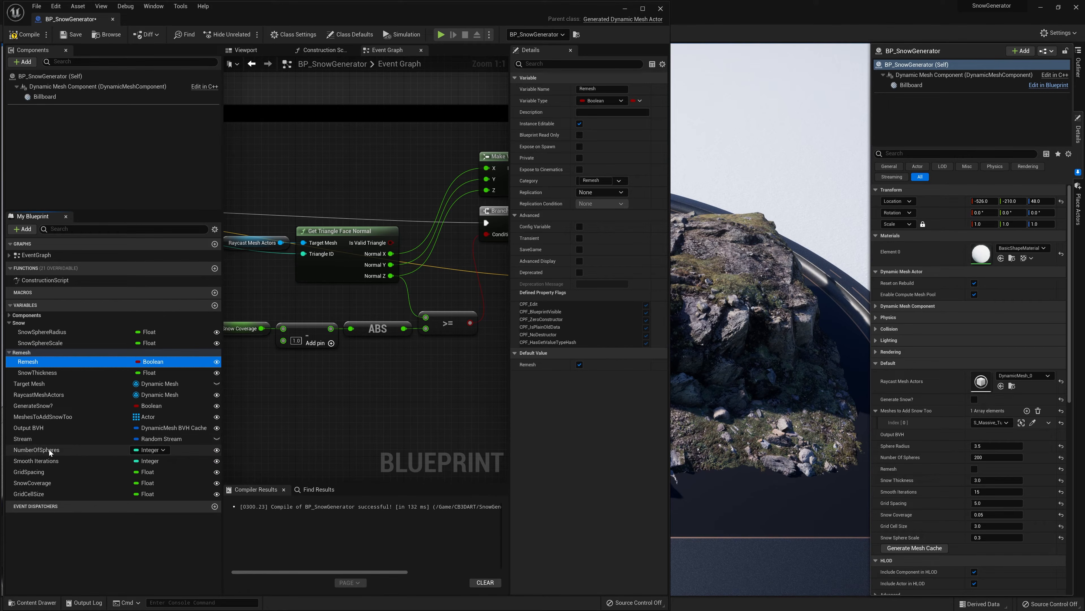
pyautogui.moveTo(46, 462); pyautogui.dragTo(40, 372)
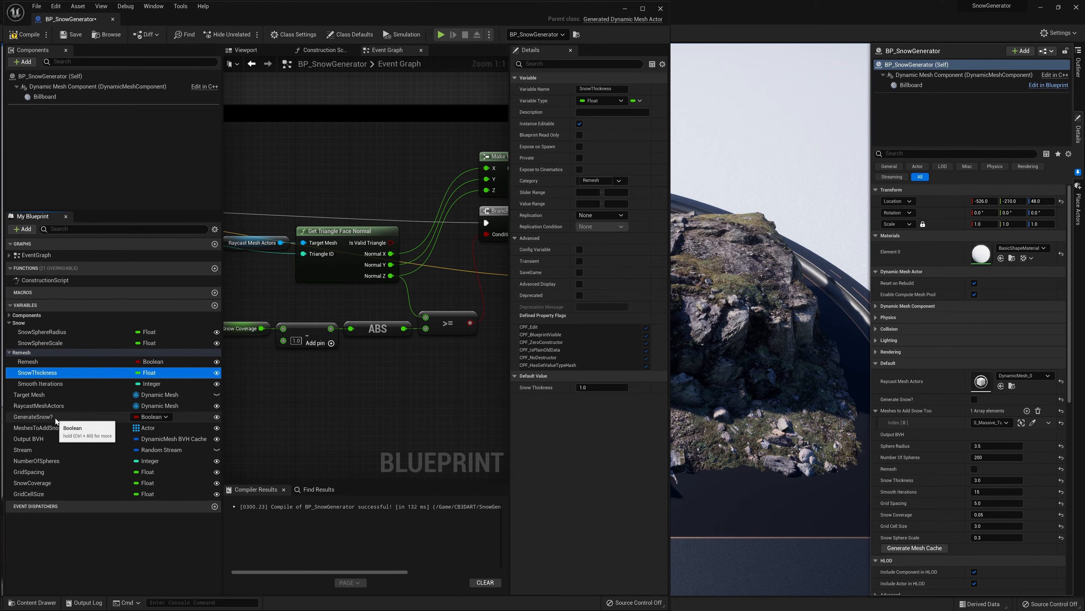
# Move MeshesToAddSnowToo, GenerateSnow?, GridSpacing and SnowCoverage into the Snow category, and GridCellSize into the Remesh category.
pyautogui.moveTo(56, 419); pyautogui.dragTo(35, 331)
pyautogui.moveTo(64, 429); pyautogui.dragTo(47, 332)
pyautogui.moveTo(50, 472); pyautogui.dragTo(51, 355)
pyautogui.moveTo(55, 496); pyautogui.dragTo(25, 323)
pyautogui.moveTo(37, 387); pyautogui.dragTo(36, 364)
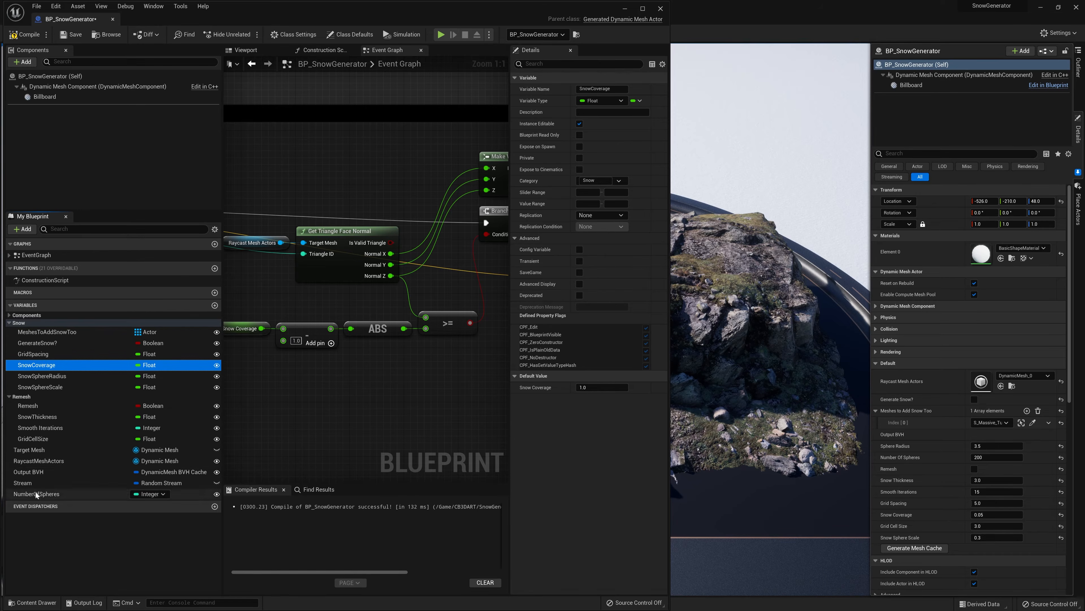
# Assign the RaycastMeshActors variable to a new category named Working.
pyautogui.click(43, 462)
pyautogui.click(533, 179)
pyautogui.write('Working')
pyautogui.press('Return')
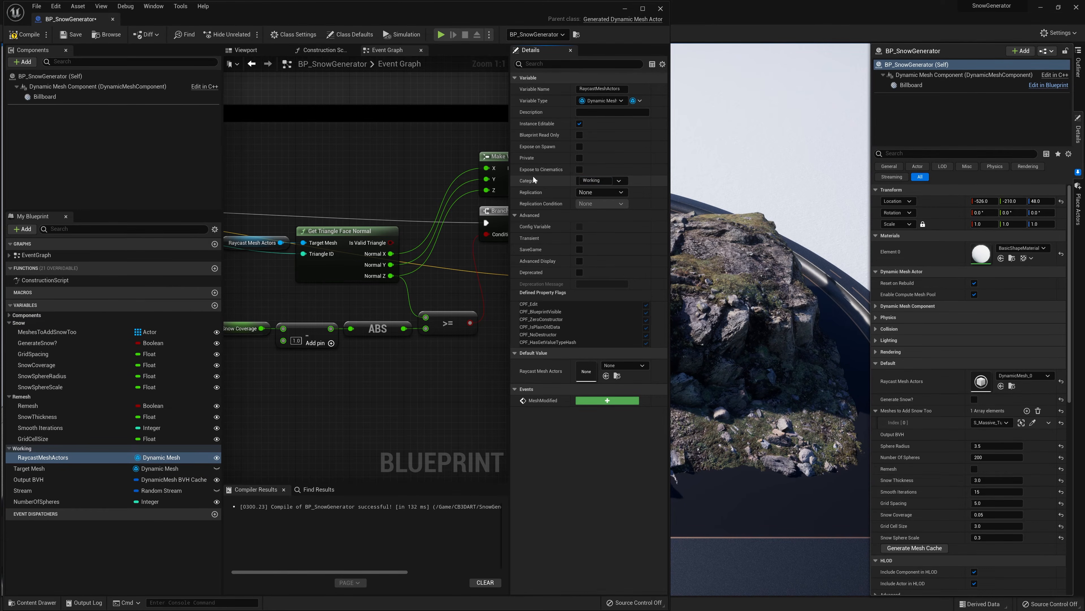
# Move the Target Mesh and Output BVH variables into the Working category.
pyautogui.moveTo(46, 468); pyautogui.dragTo(26, 452)
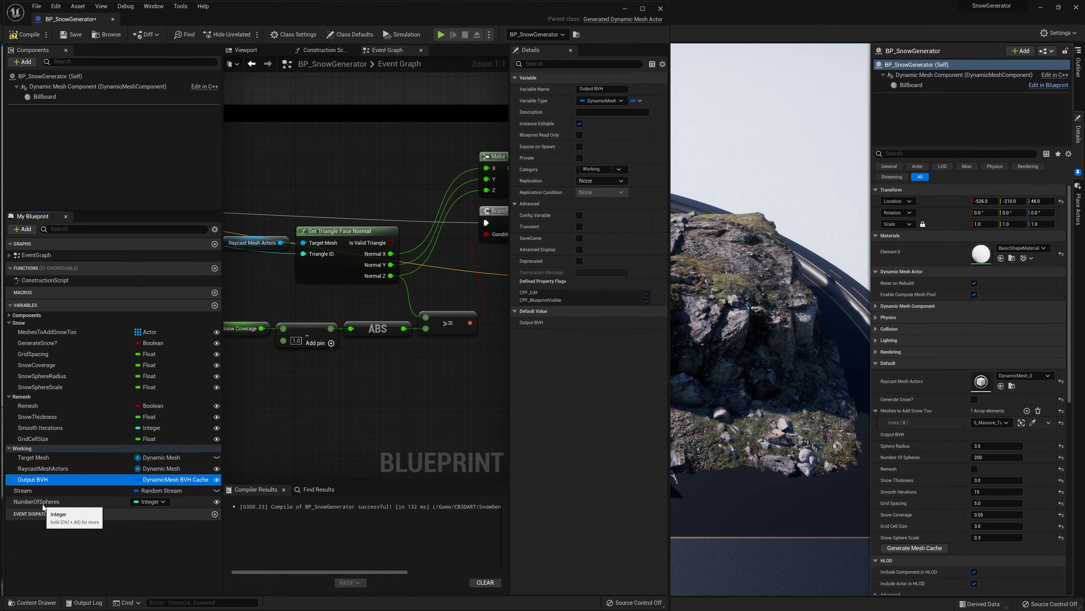
pyautogui.click(68, 491)
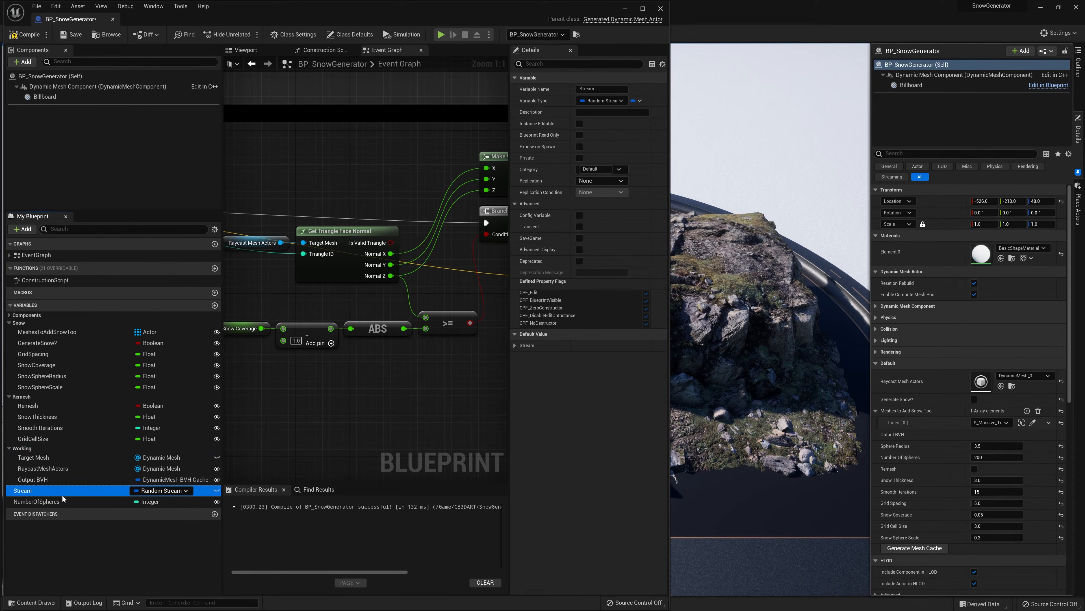
pyautogui.press('Delete')
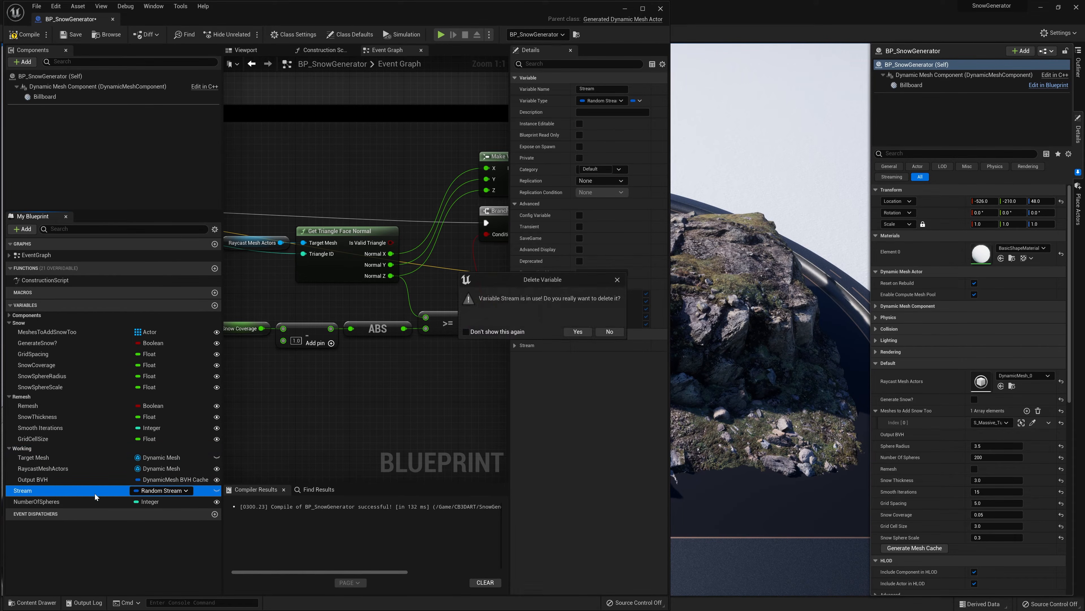
pyautogui.click(610, 332)
# Delete the leftover, unused group of nodes from the Event Graph.
pyautogui.scroll(-7, 333, 287)
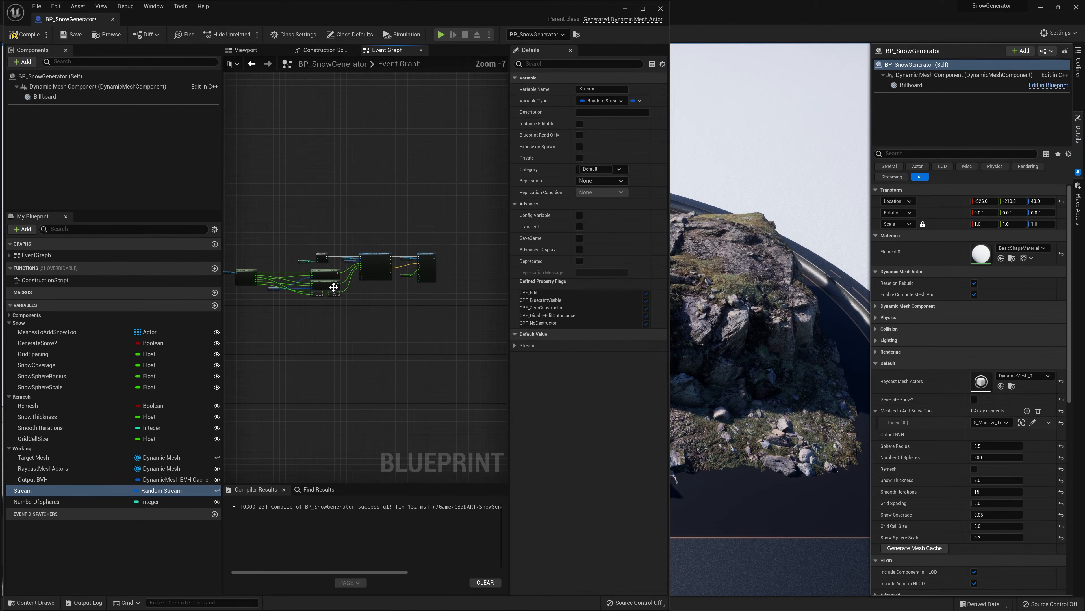
pyautogui.moveTo(376, 323); pyautogui.dragTo(431, 319, button='right')
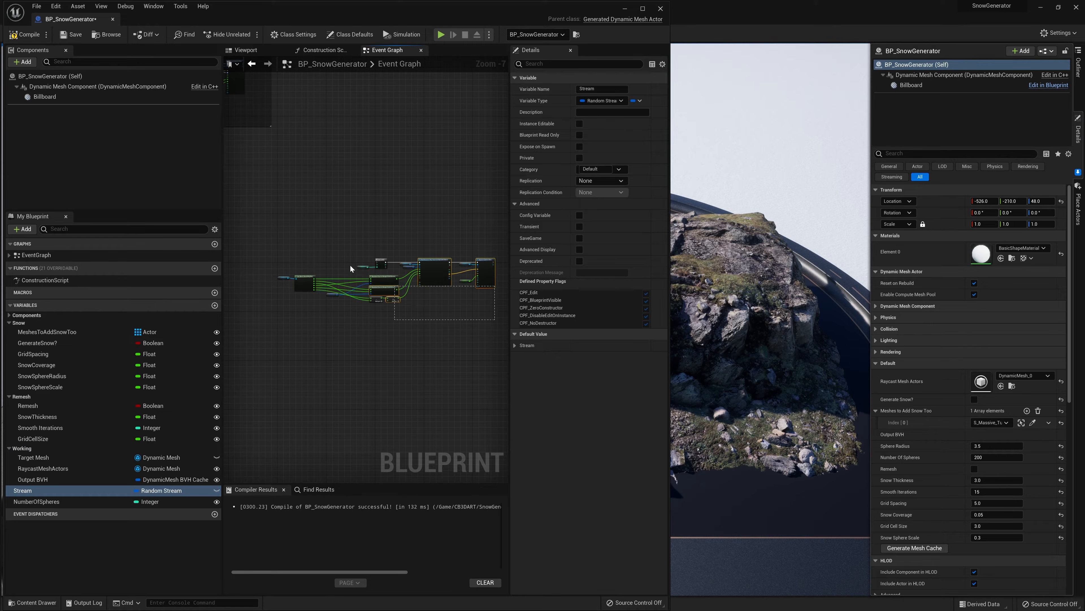
pyautogui.moveTo(284, 221); pyautogui.dragTo(284, 221)
pyautogui.press('Delete')
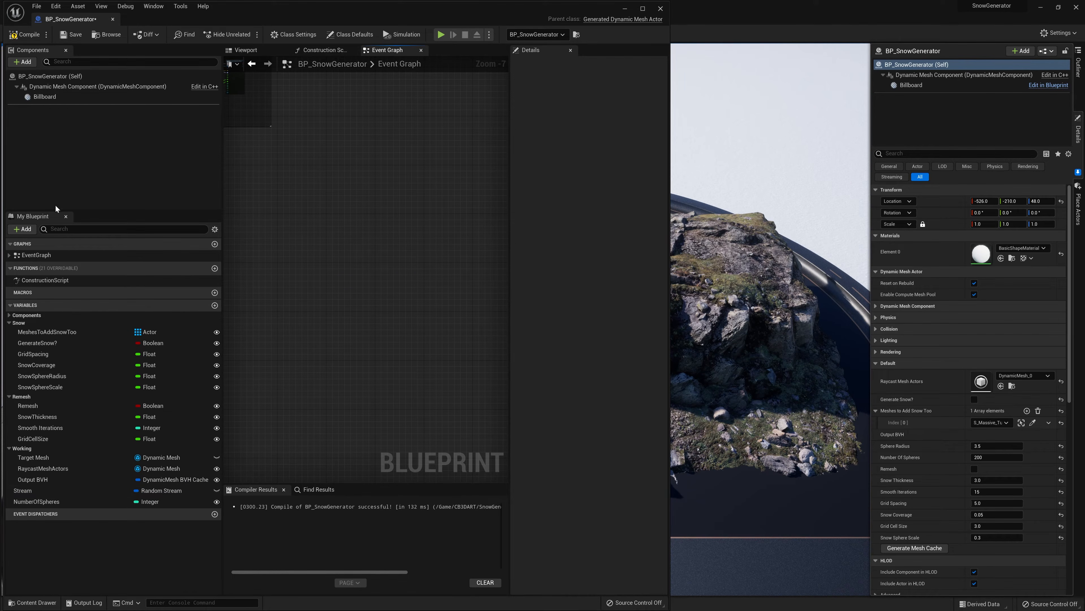
# Delete the unused NumberOfSpheres and Stream variables and compile the Blueprint.
pyautogui.click(66, 480)
pyautogui.click(50, 501)
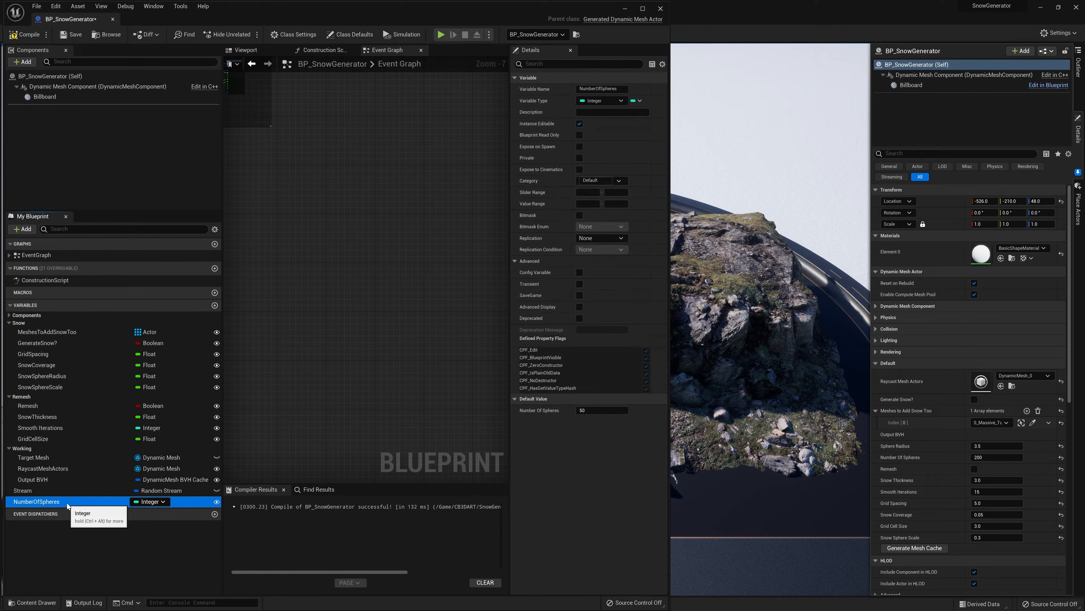
pyautogui.press('Delete')
pyautogui.click(50, 495)
pyautogui.press('Delete')
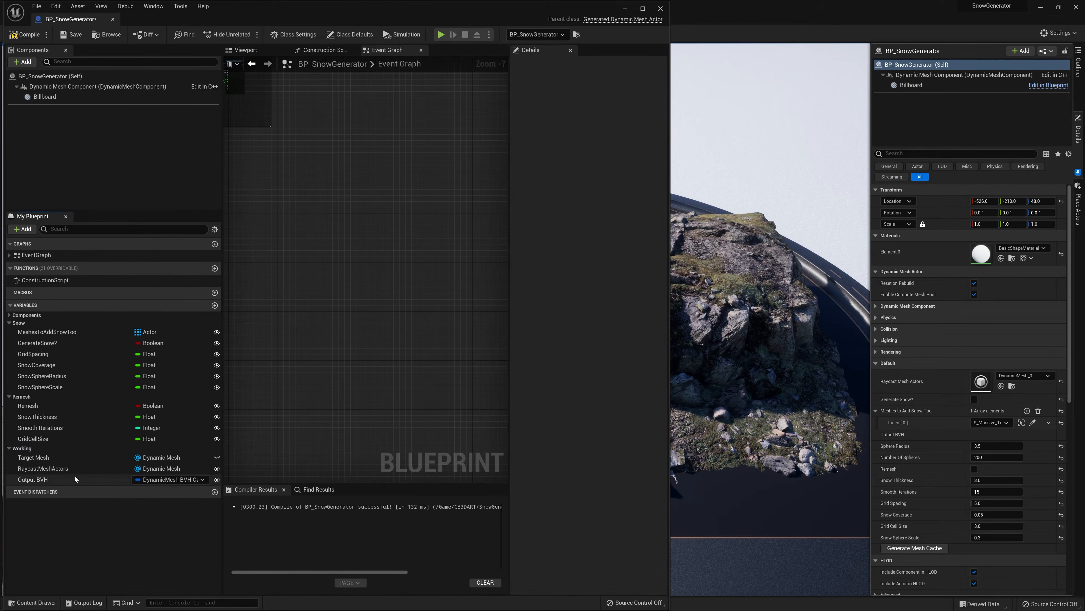
pyautogui.click(25, 38)
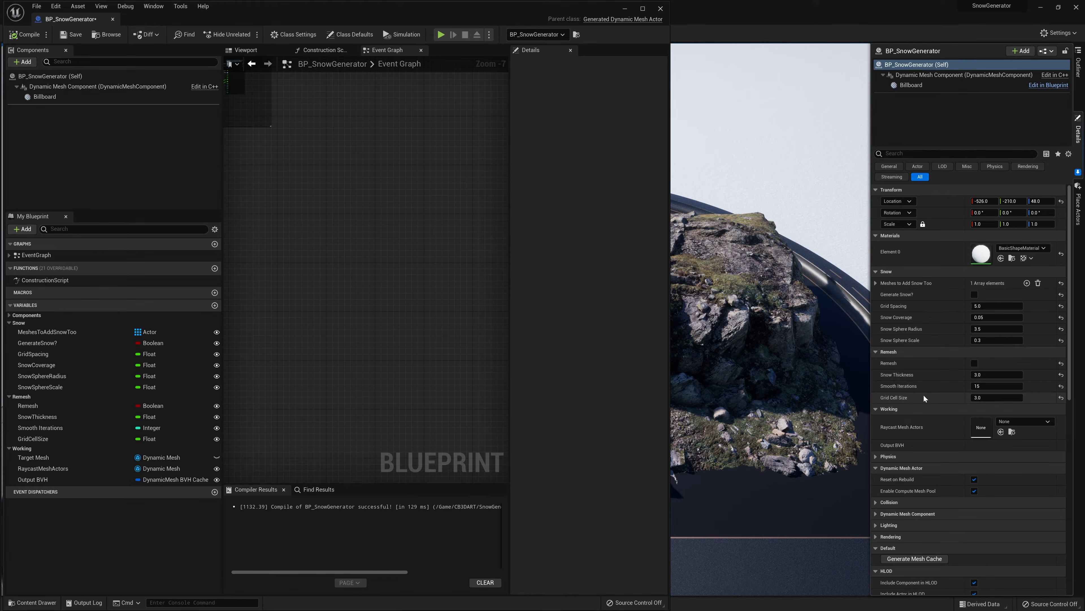
# Reorder GridCellSize to directly below the Remesh variable, and collapse the Dynamic Mesh Actor section of the actor's details.
pyautogui.moveTo(32, 438); pyautogui.dragTo(47, 417)
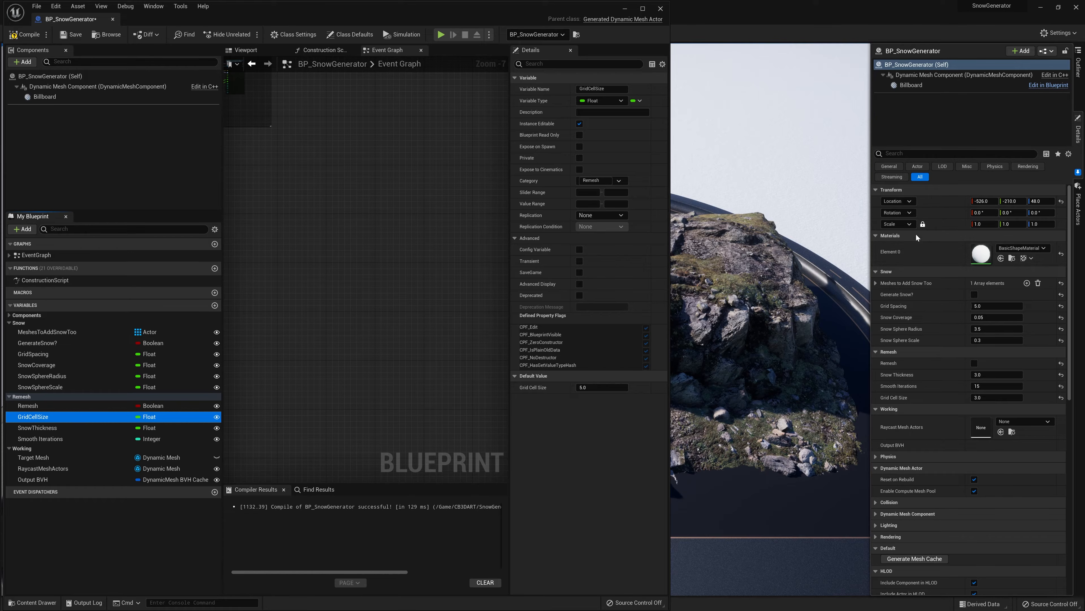
pyautogui.click(889, 467)
pyautogui.moveTo(231, 154); pyautogui.dragTo(484, 259, button='right')
pyautogui.scroll(-4, 315, 216)
pyautogui.scroll(6, 384, 273)
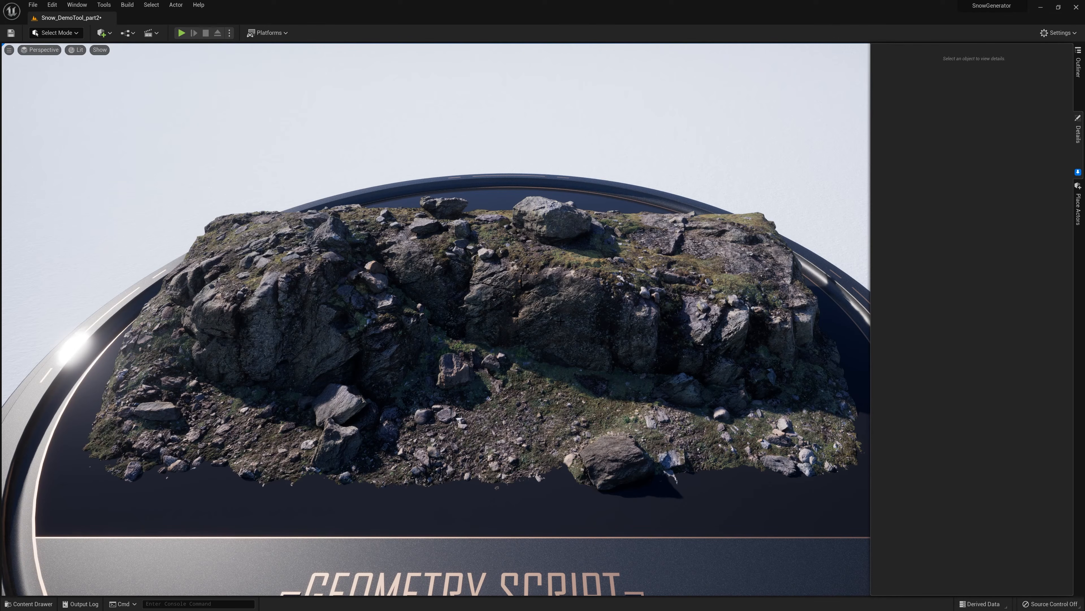
# Select the BP_SnowGenerator actor in the level and review its Snow, Remesh and Working settings.
pyautogui.click(582, 310)
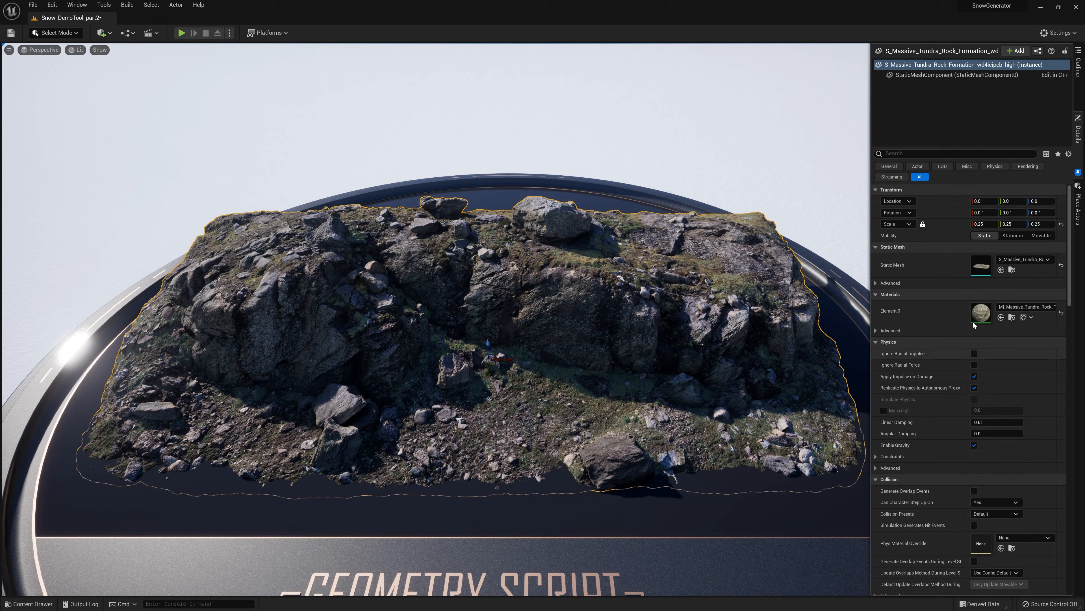
pyautogui.click(1079, 66)
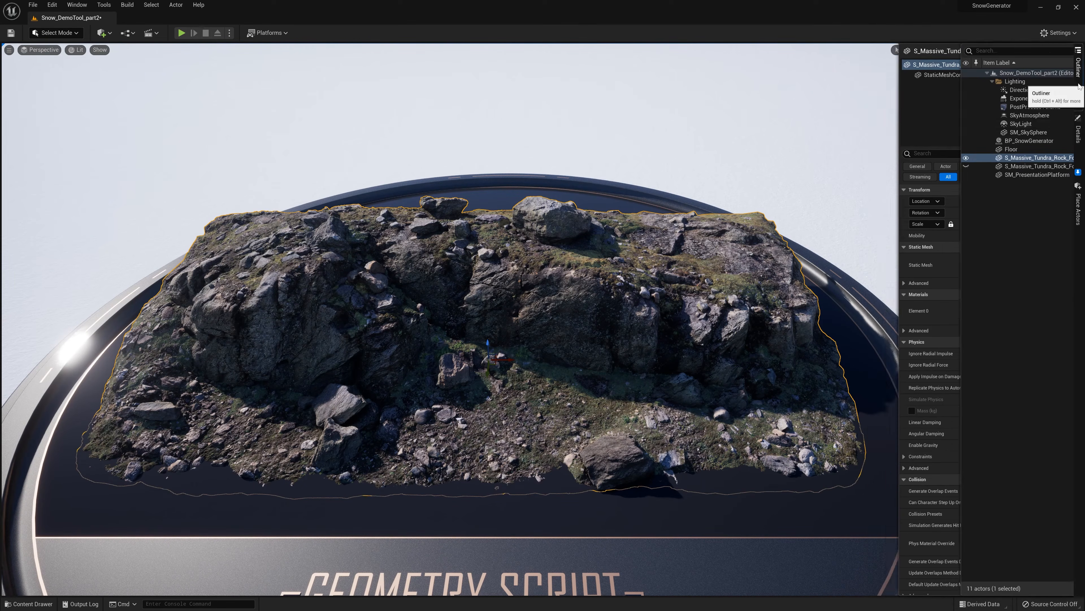
pyautogui.click(955, 141)
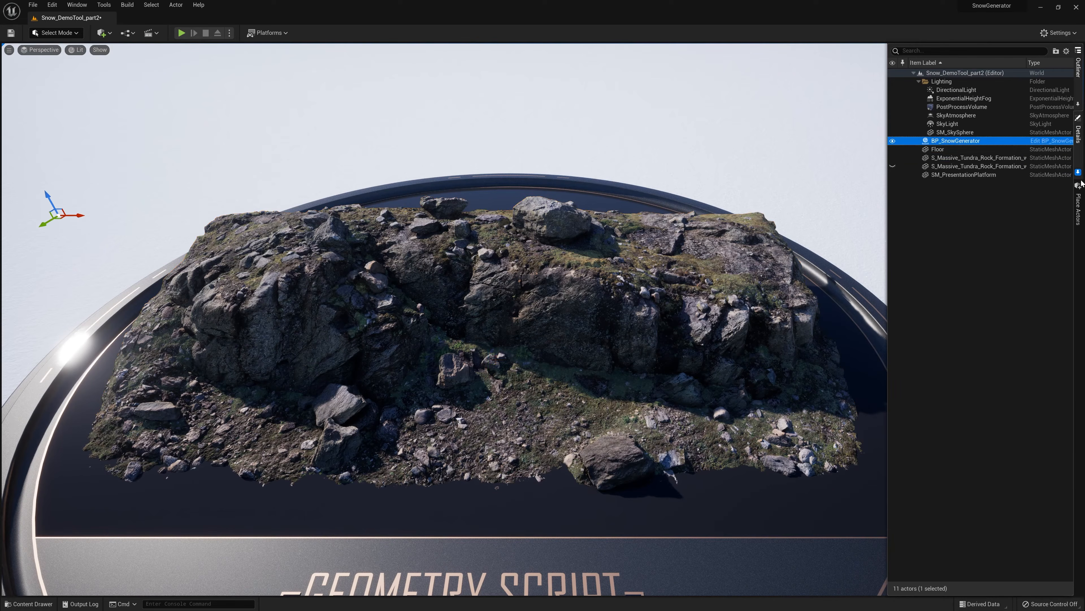
pyautogui.click(1079, 131)
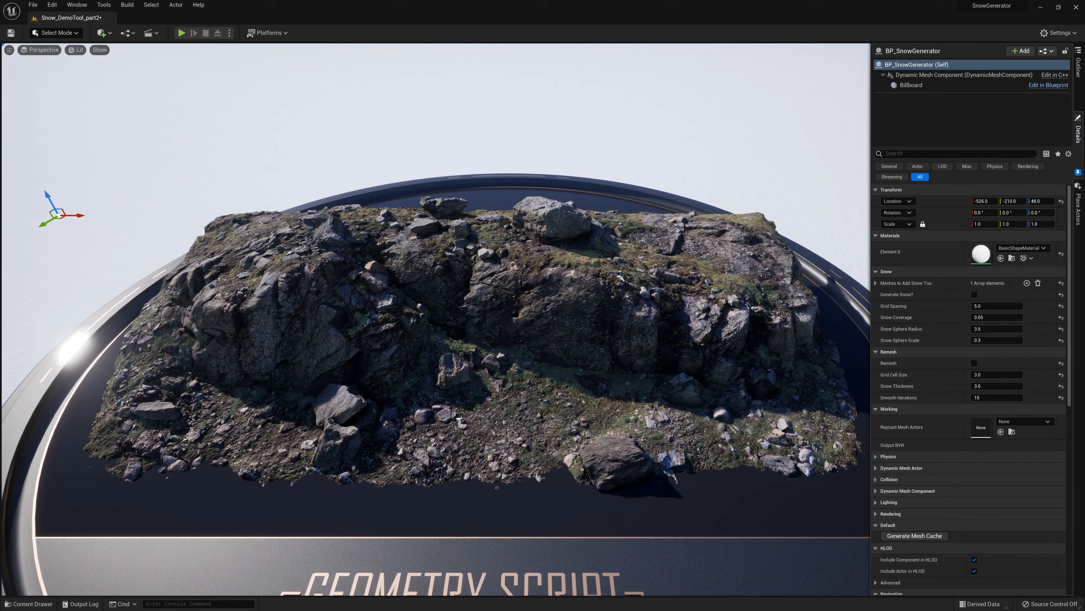
# Show the low-resolution rock formation by enabling Visible and disabling Actor Hidden In Game, and hide the high-resolution one.
pyautogui.click(575, 293)
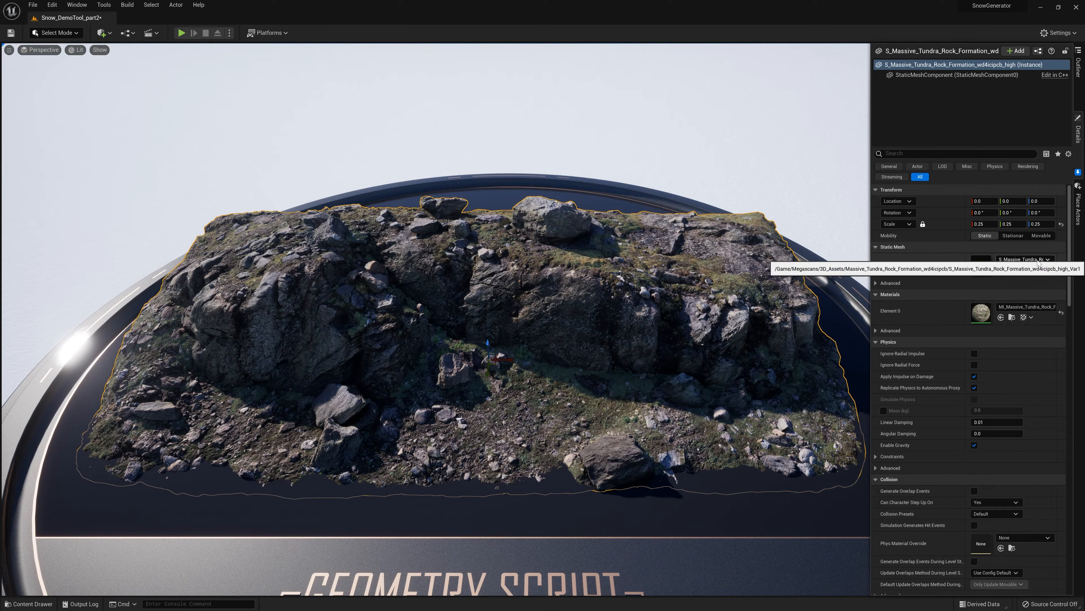
pyautogui.click(1078, 67)
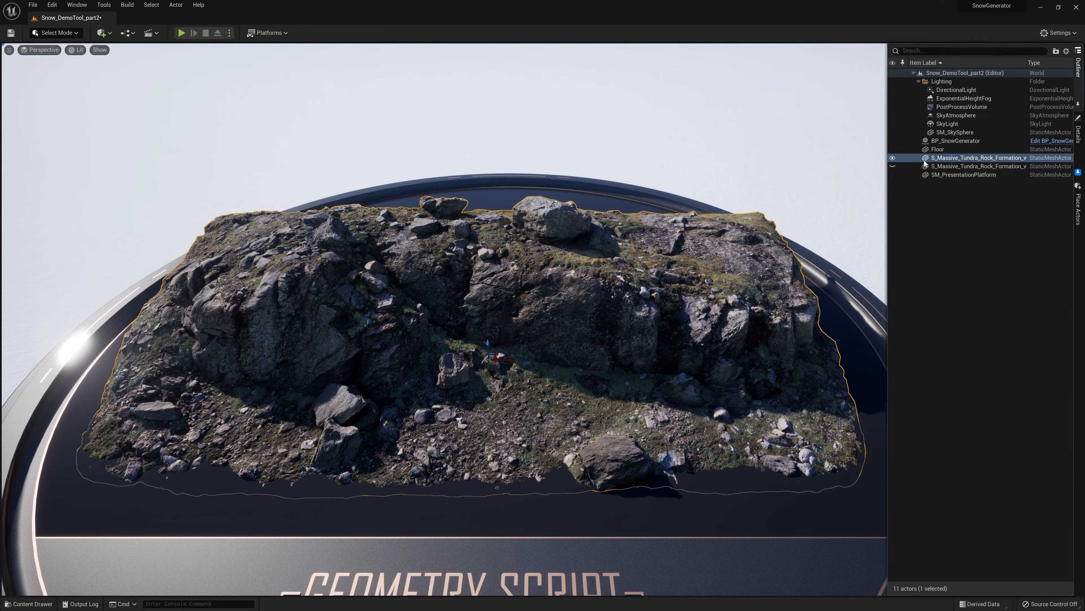
pyautogui.click(892, 166)
pyautogui.click(967, 167)
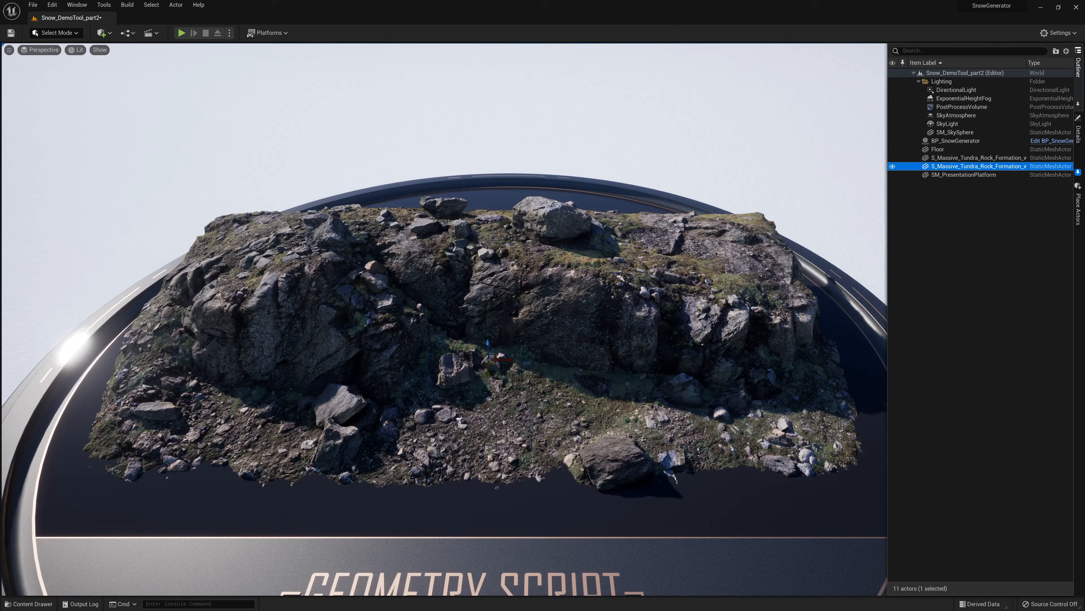
pyautogui.click(1078, 133)
pyautogui.scroll(-10, 947, 372)
pyautogui.scroll(-10, 974, 459)
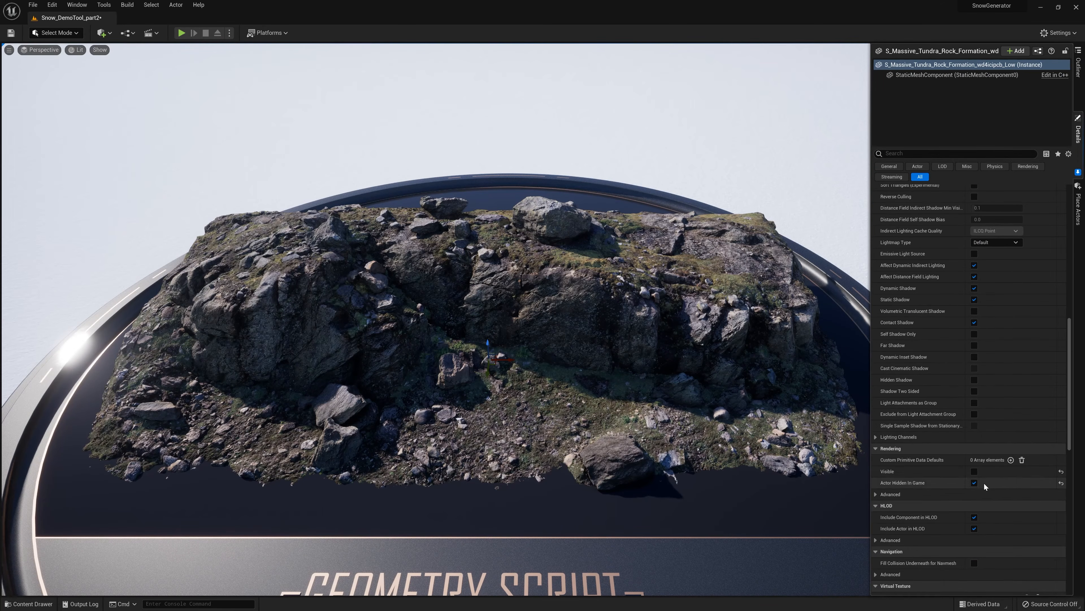
pyautogui.click(975, 472)
pyautogui.click(1078, 68)
pyautogui.click(892, 158)
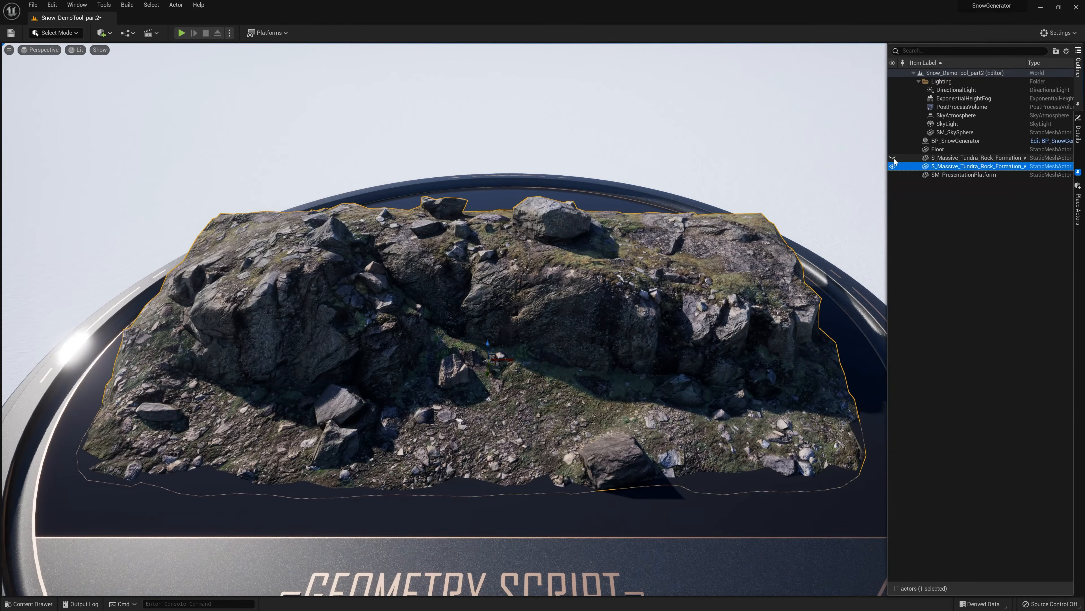
# Examine the low-resolution rock's mesh density in Wireframe view and return the viewport to Lit.
pyautogui.click(77, 50)
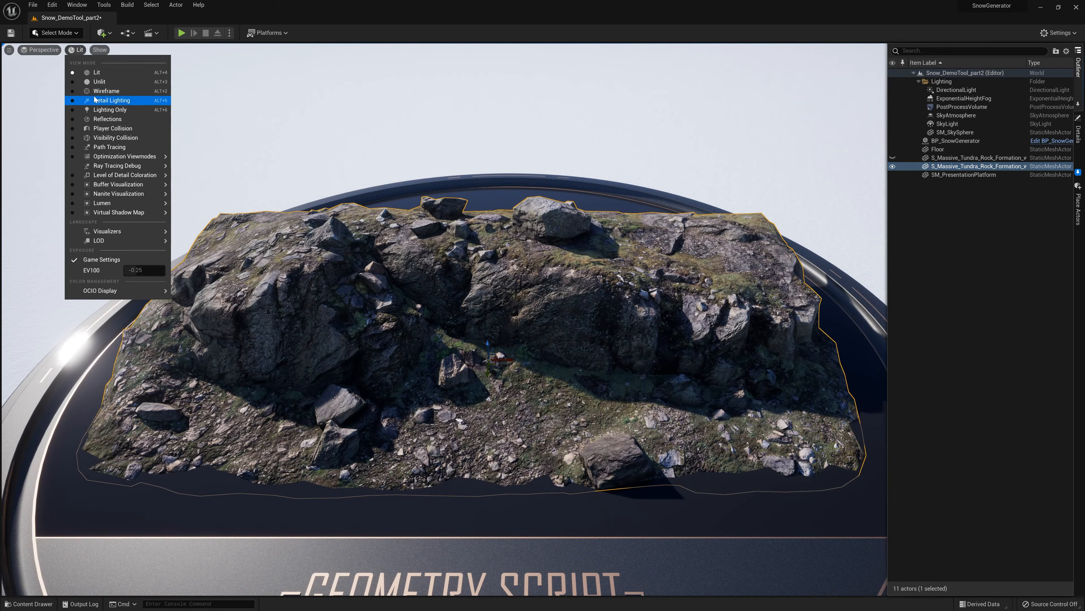
pyautogui.click(98, 91)
pyautogui.moveTo(436, 319); pyautogui.dragTo(598, 257, button='right')
pyautogui.click(71, 50)
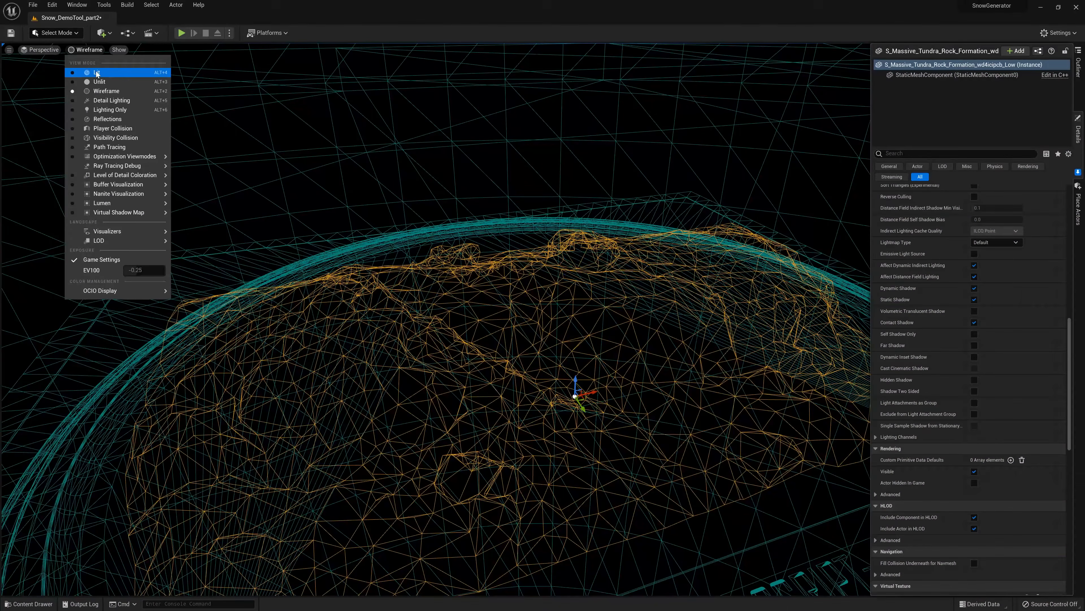
pyautogui.click(96, 72)
pyautogui.moveTo(471, 229); pyautogui.dragTo(519, 234, button='right')
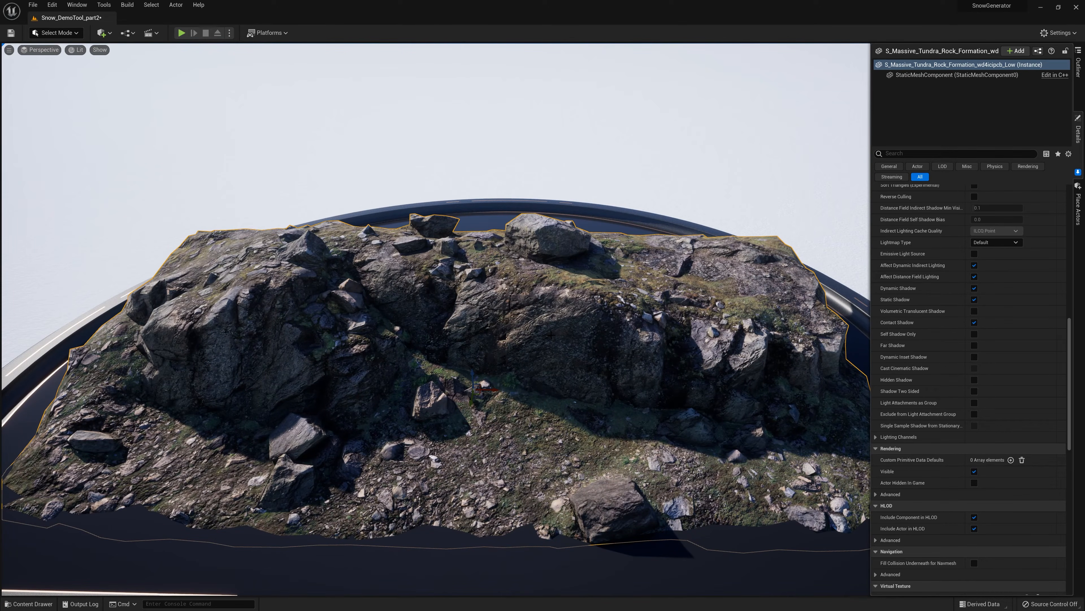
pyautogui.click(1078, 73)
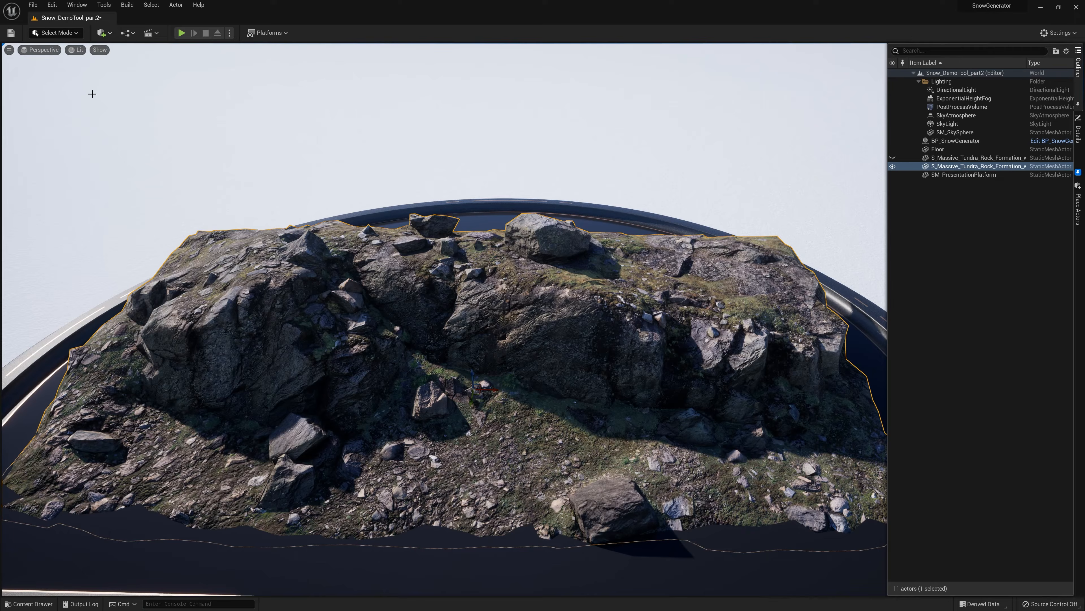
pyautogui.click(77, 49)
pyautogui.click(102, 91)
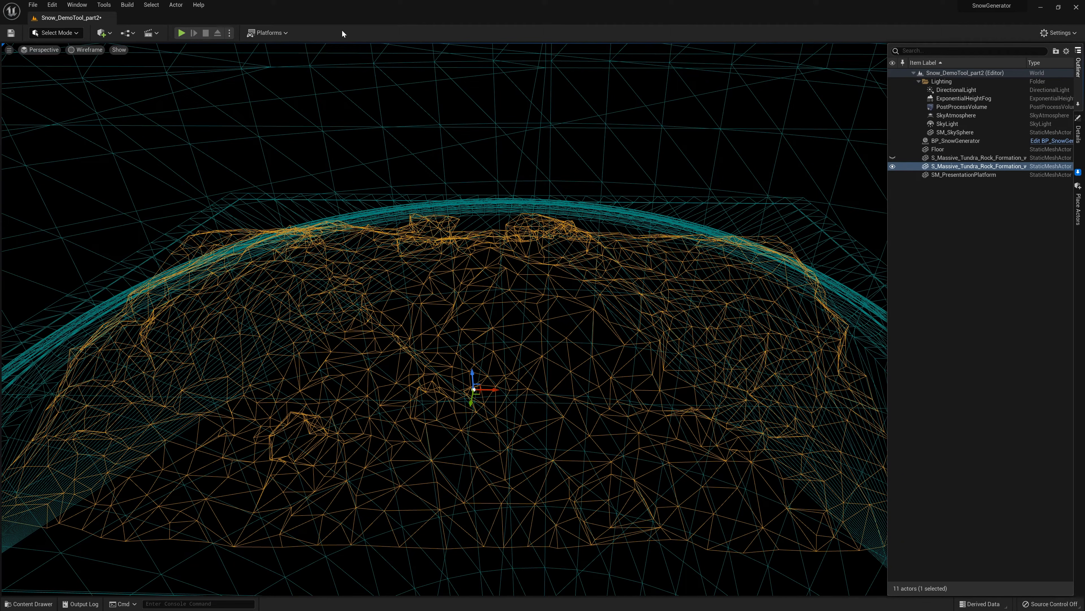
pyautogui.click(85, 51)
pyautogui.click(102, 70)
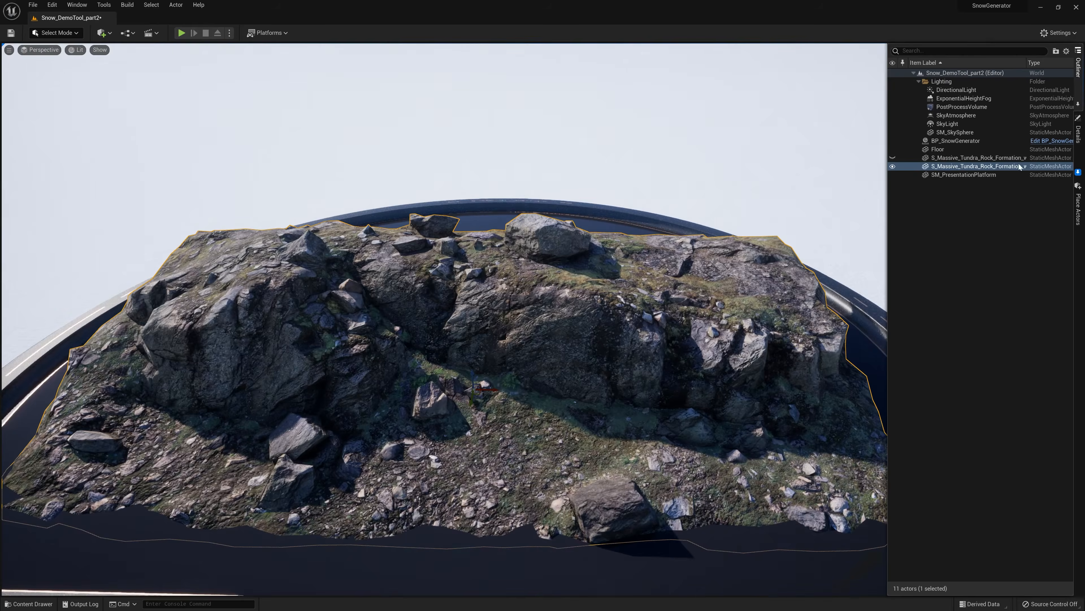
# Set Index [0] of BP_SnowGenerator's Meshes to Add Snow Too to the low-resolution rock formation.
pyautogui.click(944, 141)
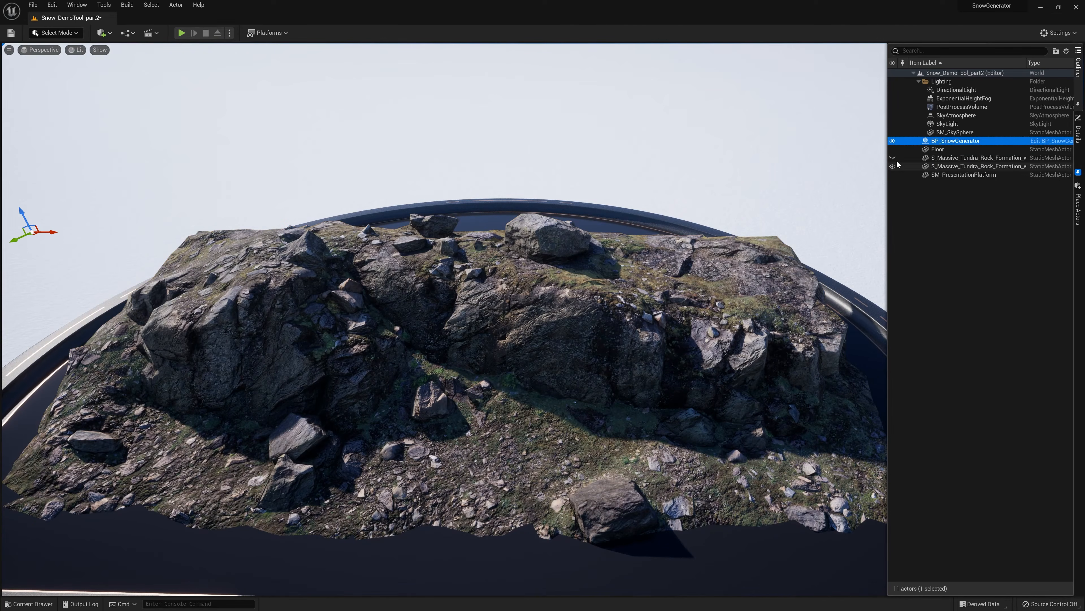
pyautogui.click(1078, 138)
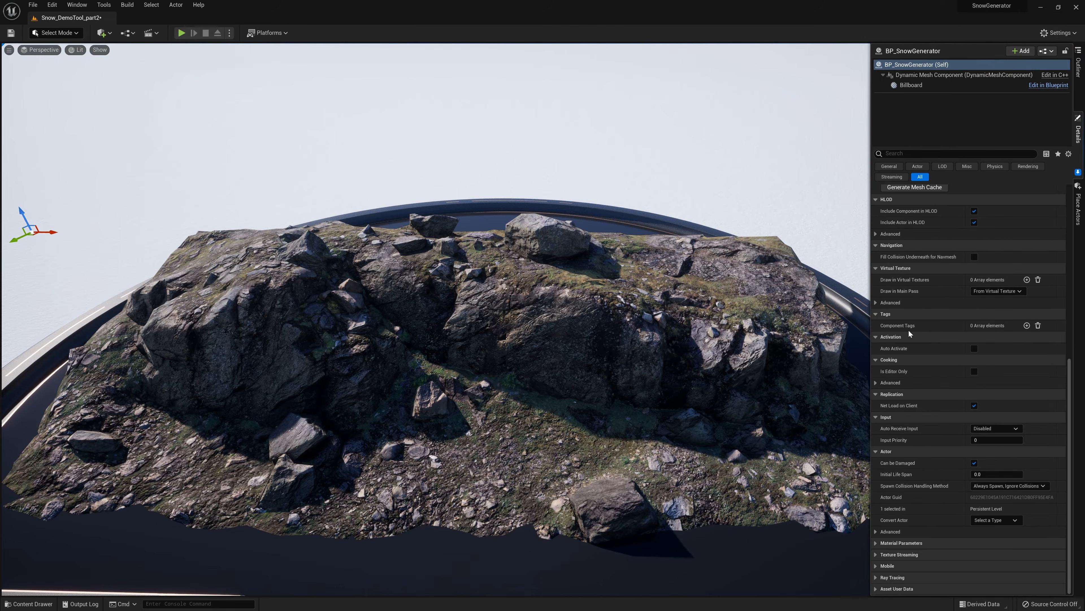
pyautogui.scroll(3, 923, 275)
pyautogui.scroll(6, 923, 274)
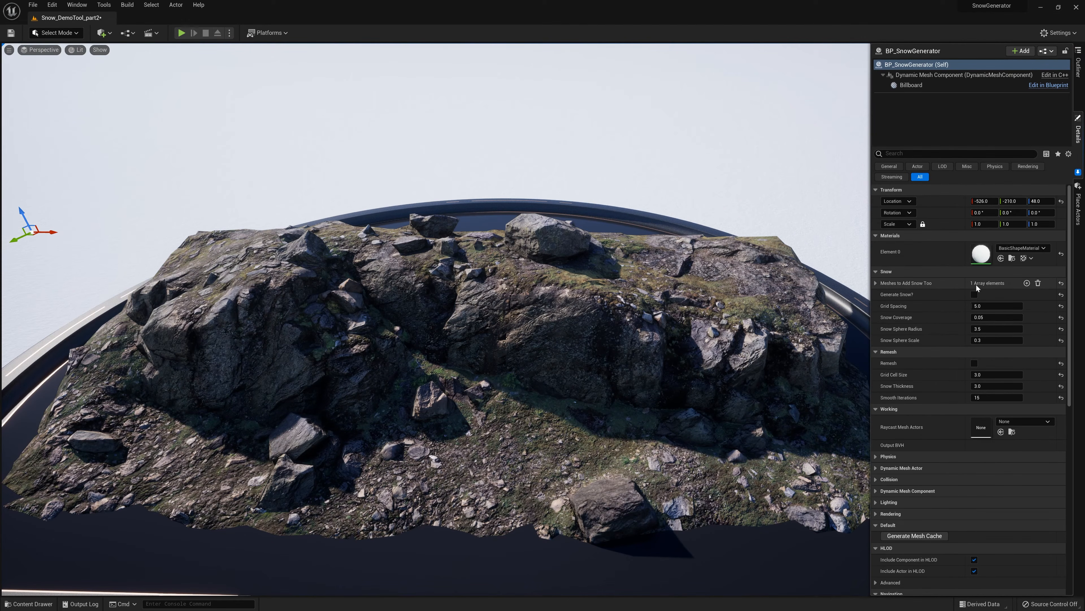
pyautogui.click(876, 282)
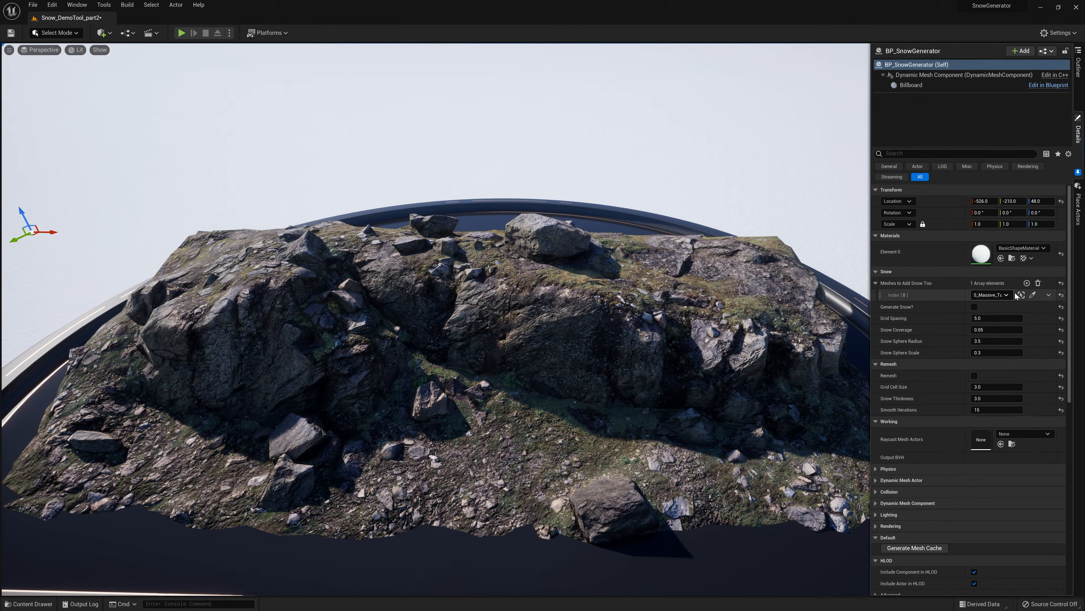
pyautogui.click(1009, 295)
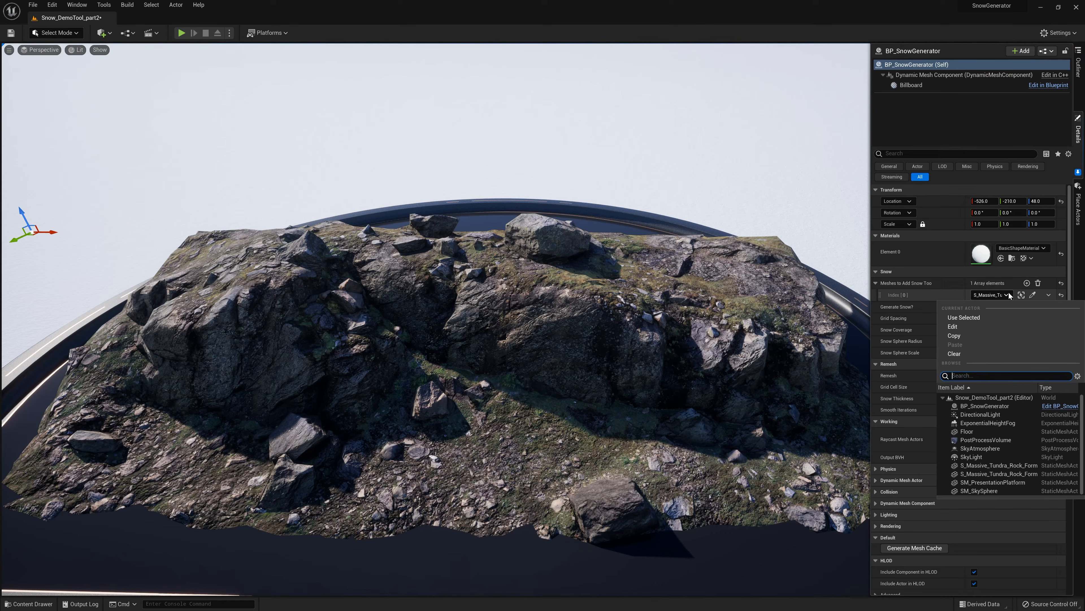
pyautogui.click(1018, 474)
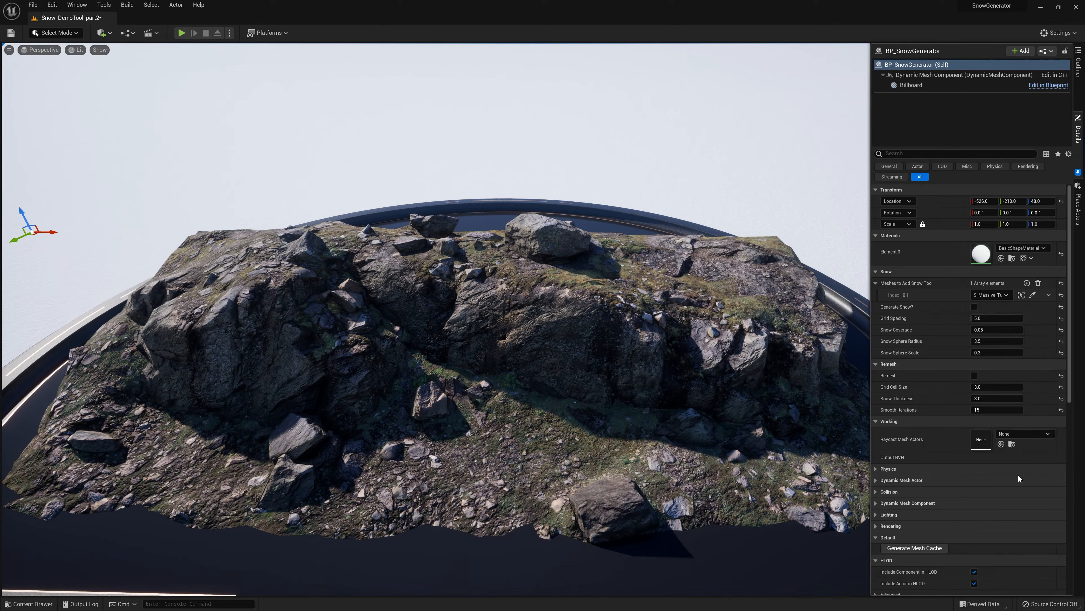
# Enable Generate Snow? to cover the low-resolution rock with snow spheres, and inspect the coverage.
pyautogui.click(912, 548)
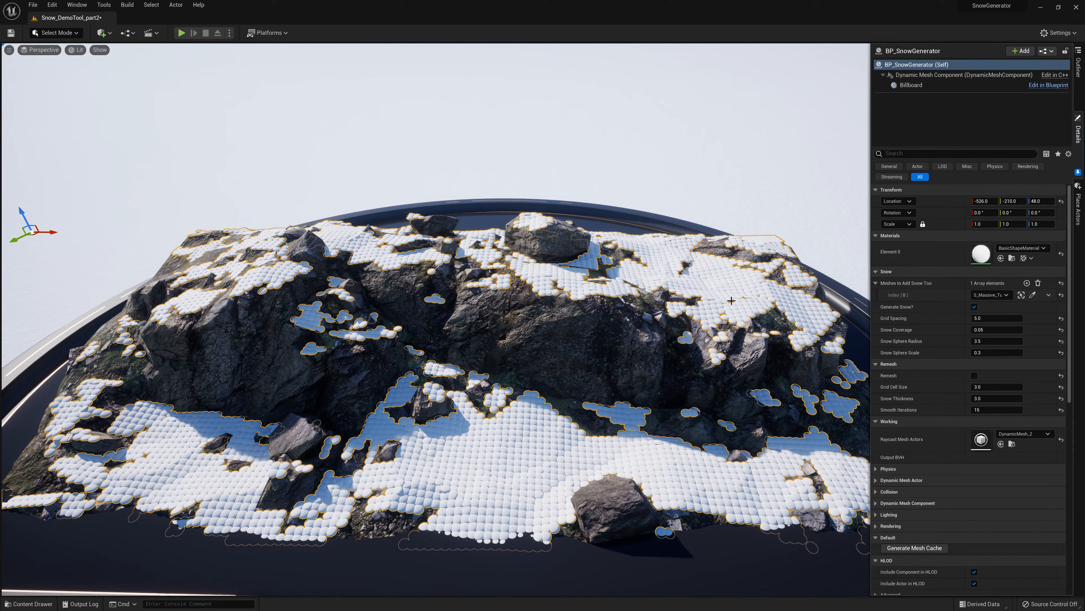
pyautogui.moveTo(436, 318); pyautogui.dragTo(359, 325, button='right')
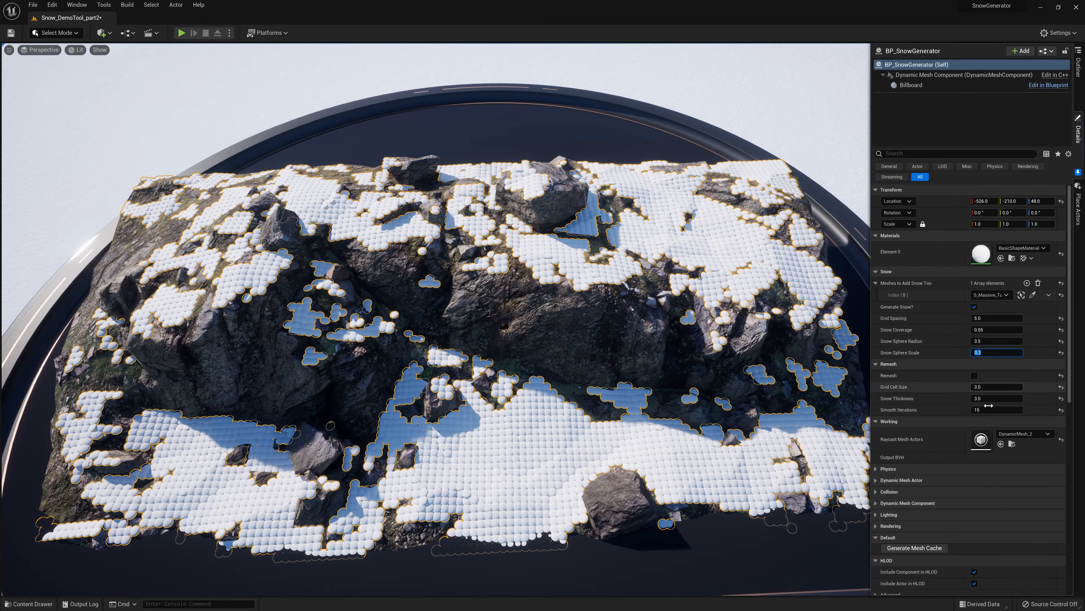
# Set BP_SnowGenerator's Snow Coverage to 0.3 and check how the spheres cover the low-resolution rock.
pyautogui.click(990, 353)
pyautogui.click(989, 329)
pyautogui.write('0.')
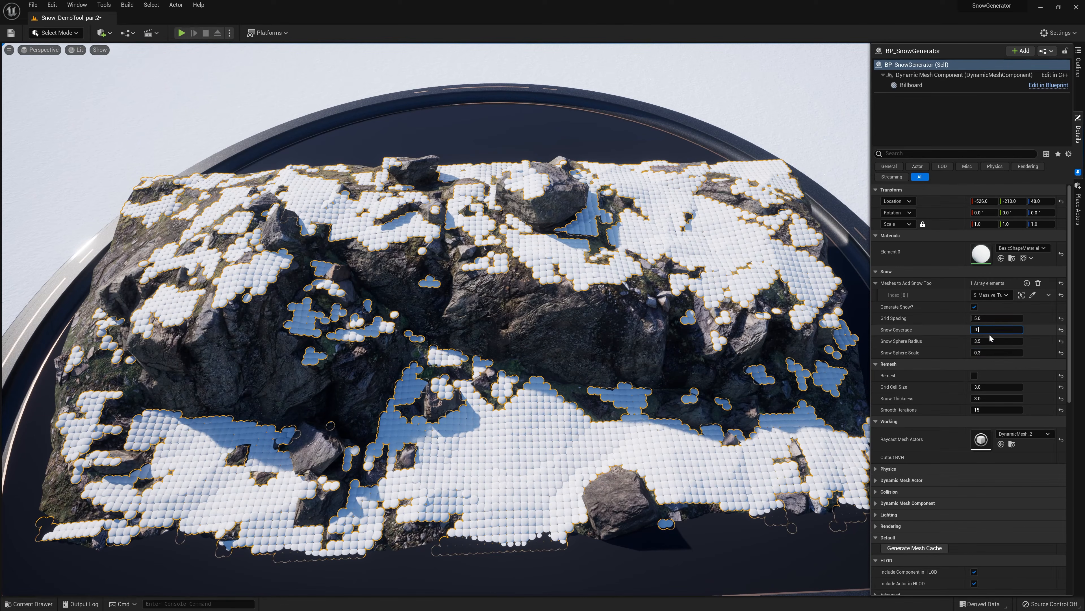
pyautogui.press('Return')
pyautogui.moveTo(491, 308); pyautogui.dragTo(542, 282, button='right')
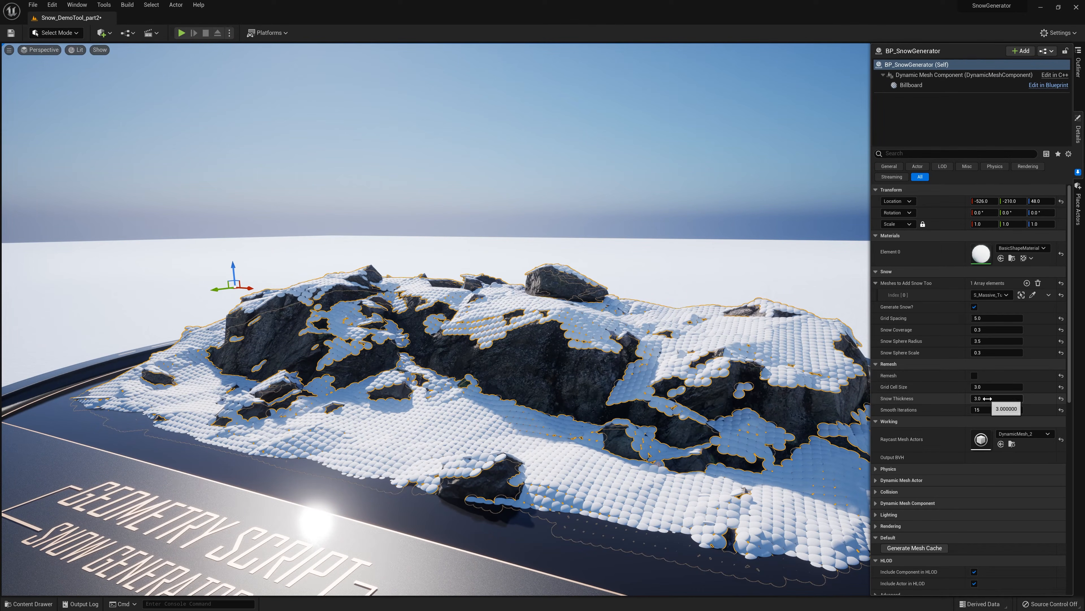
# Set Grid Cell Size to 5 and enable Remesh to turn the spheres into smooth snow, then deselect the generator and inspect it.
pyautogui.click(989, 388)
pyautogui.write('5')
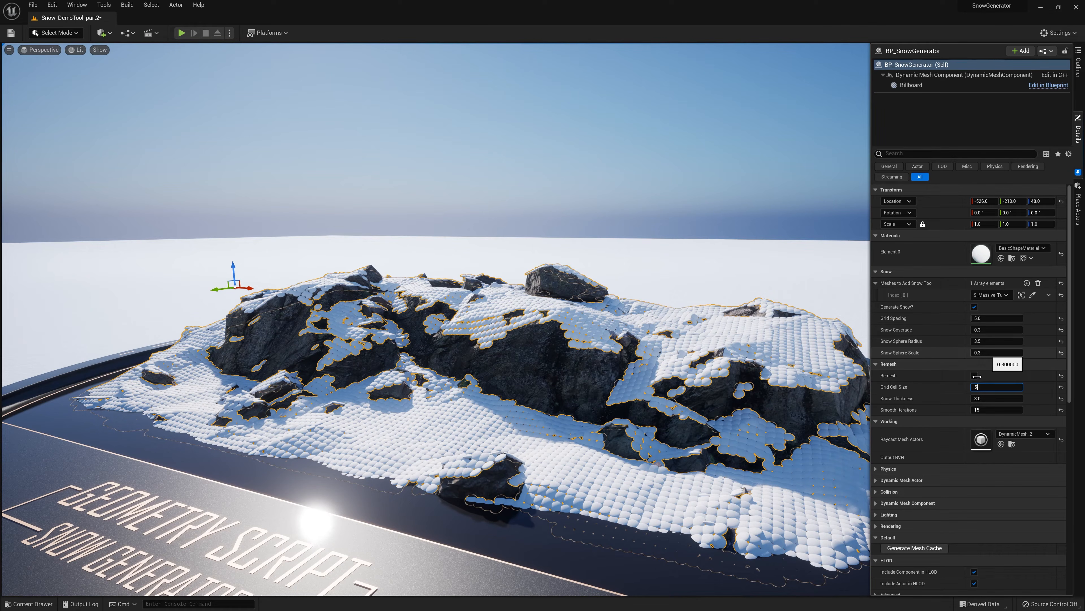
pyautogui.press('Return')
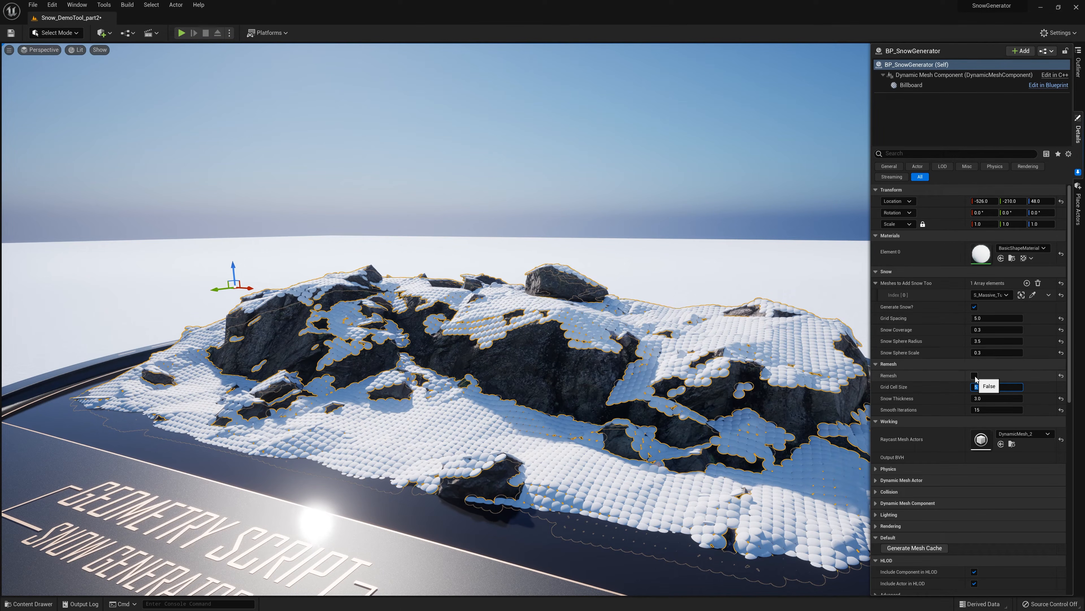
pyautogui.click(974, 375)
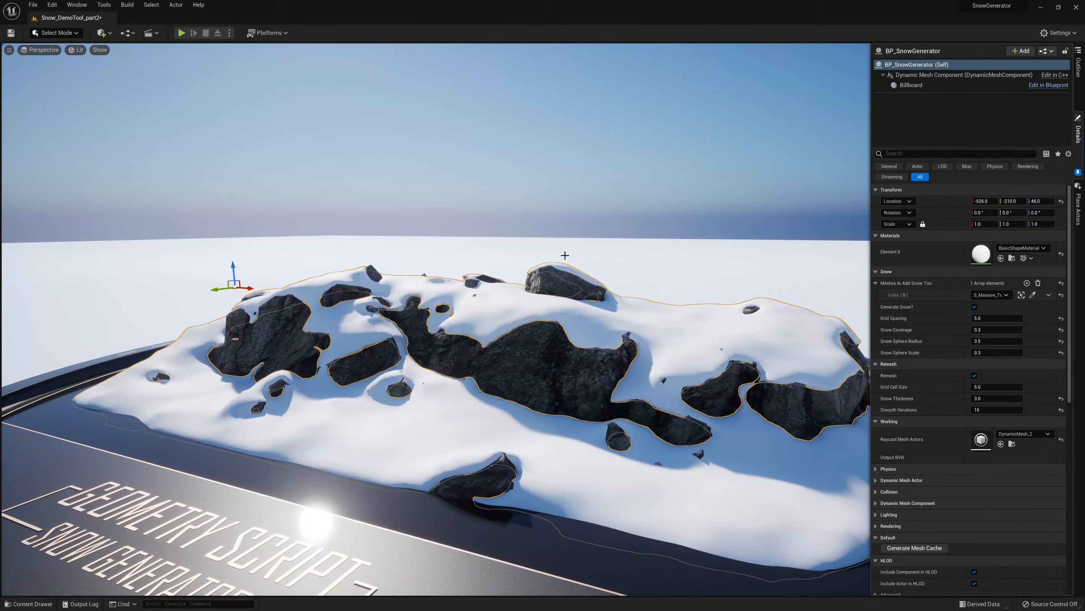
pyautogui.click(676, 194)
pyautogui.press('w')
pyautogui.moveTo(676, 194); pyautogui.dragTo(731, 192, button='right')
pyautogui.press('s')
pyautogui.press('d')
pyautogui.press('w')
pyautogui.press('a')
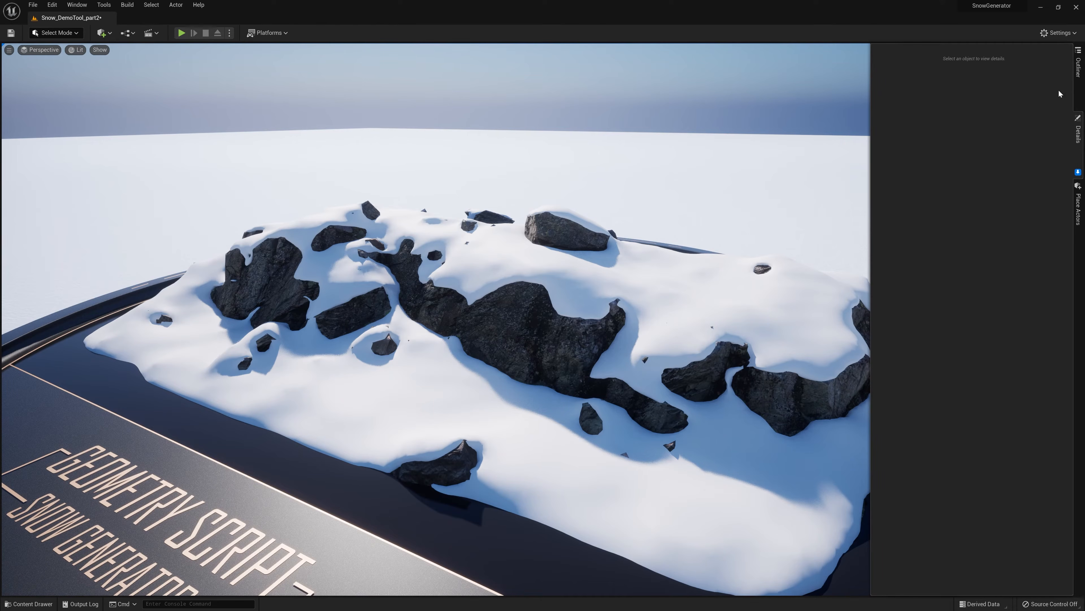
# Enable Actor Hidden In Game on the low-resolution rock formation and toggle Game View to compare the scene with and without it.
pyautogui.click(1078, 64)
pyautogui.click(978, 166)
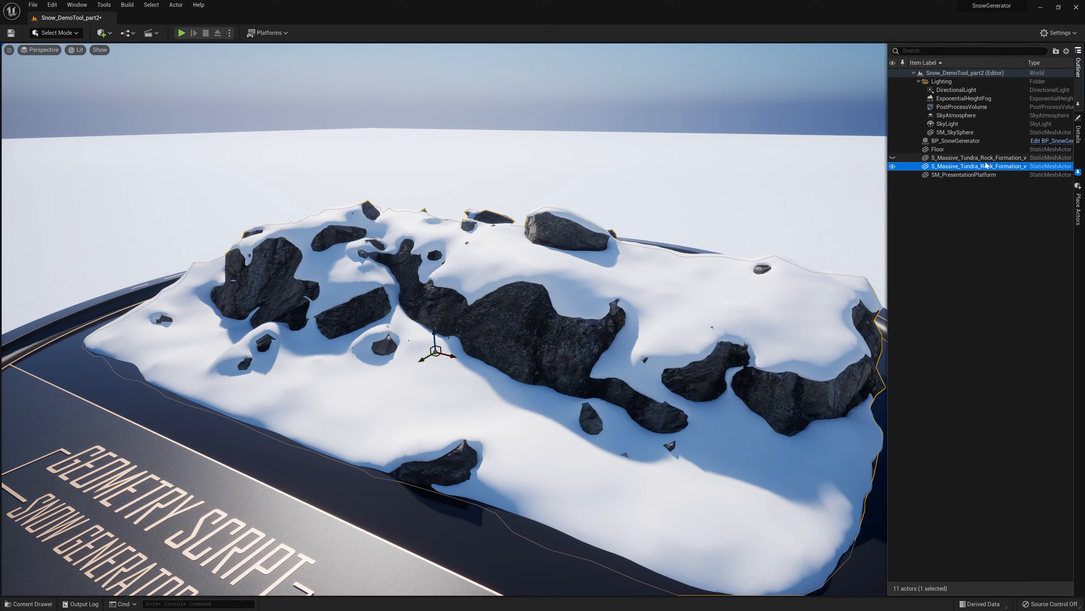
pyautogui.click(1078, 130)
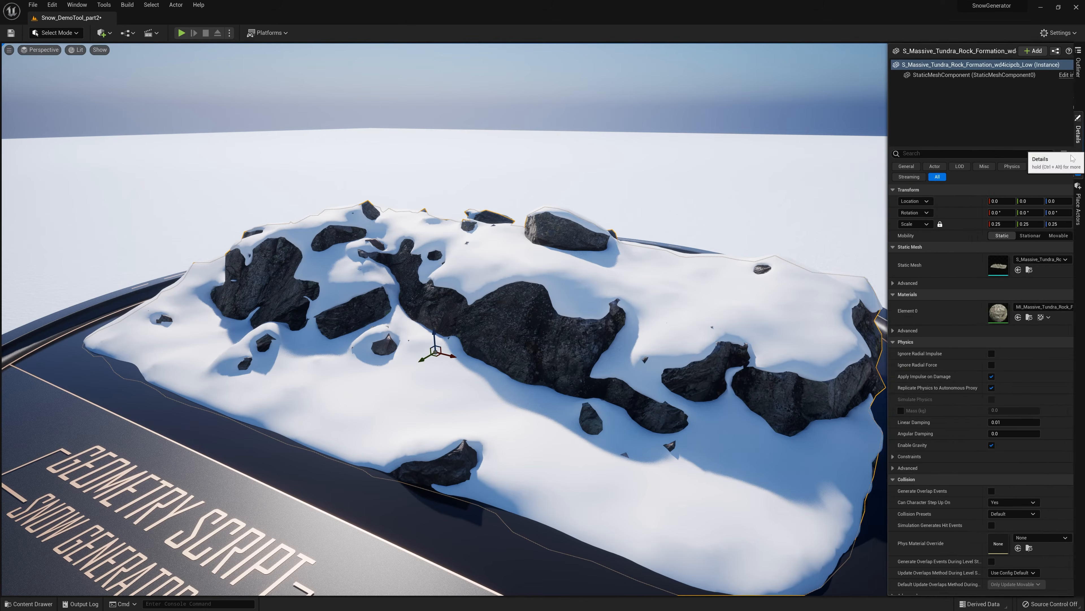
pyautogui.scroll(-15, 968, 430)
pyautogui.scroll(-8, 977, 428)
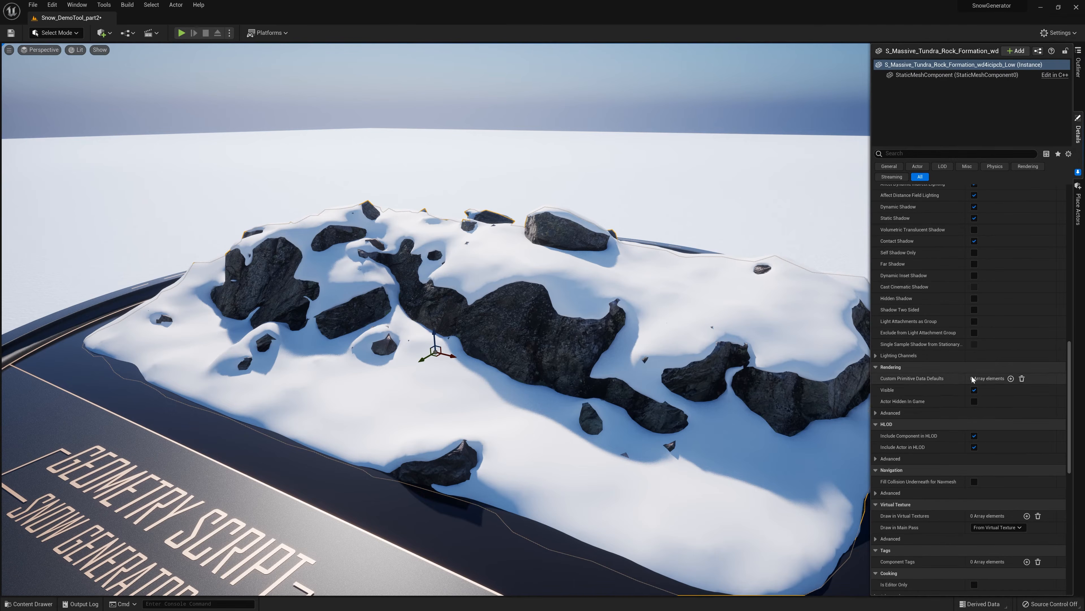
pyautogui.click(975, 402)
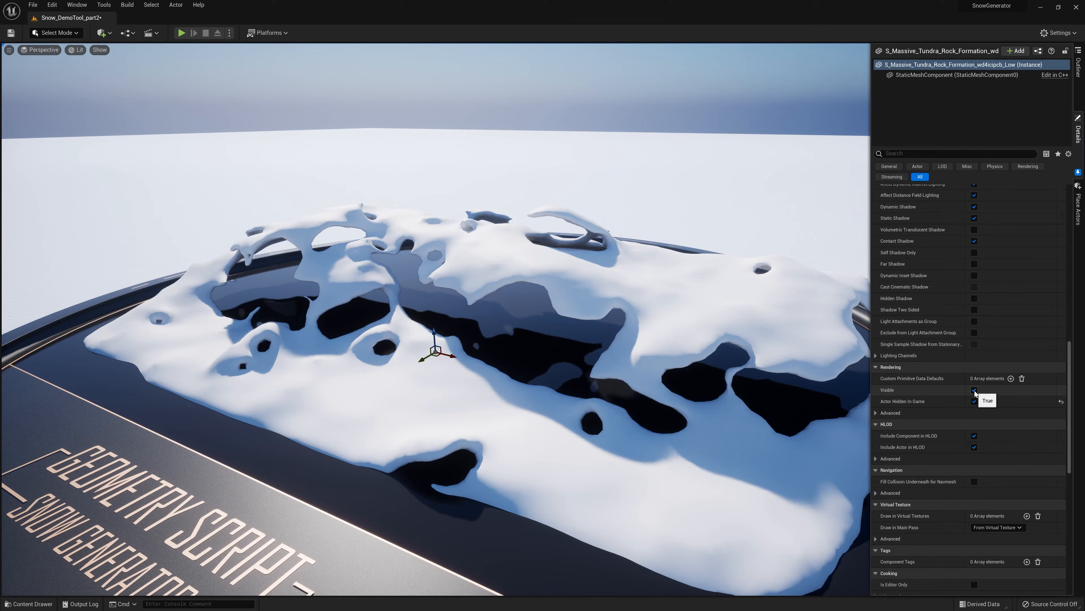
pyautogui.moveTo(266, 277); pyautogui.dragTo(289, 263, button='right')
pyautogui.press('g')
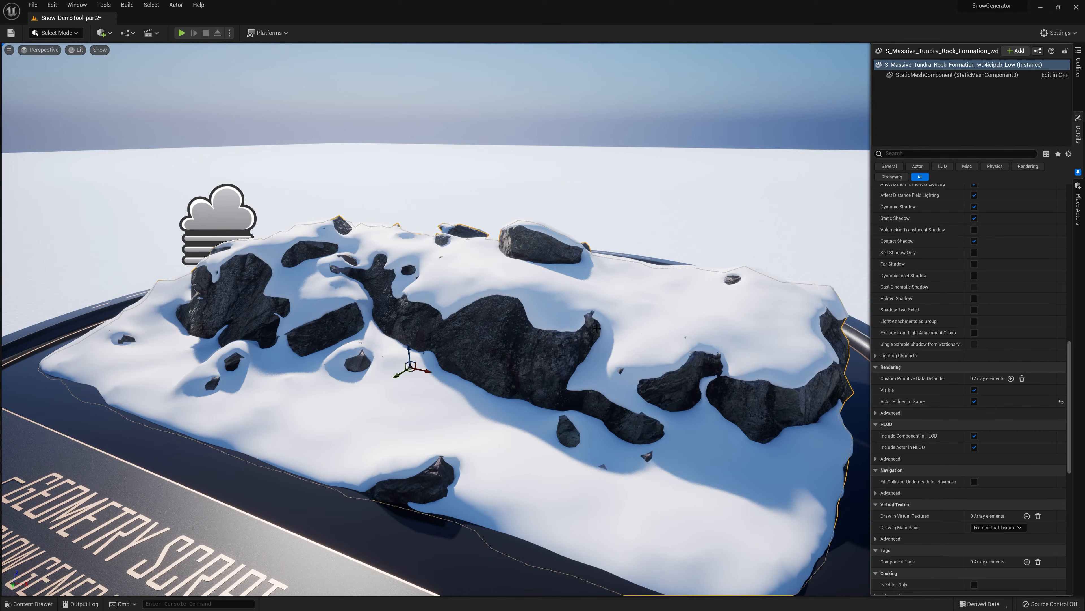
pyautogui.press('g')
pyautogui.press('g')
pyautogui.press('g')
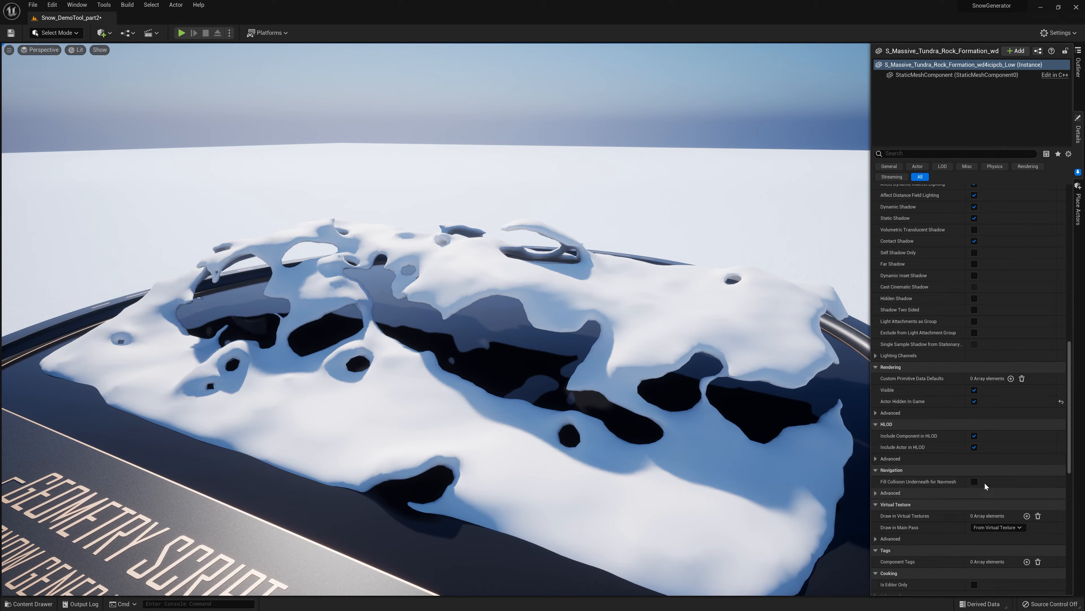
# Make the high-resolution rock formation visible under the snow, inspect the fit, and select the low-resolution formation.
pyautogui.click(1079, 65)
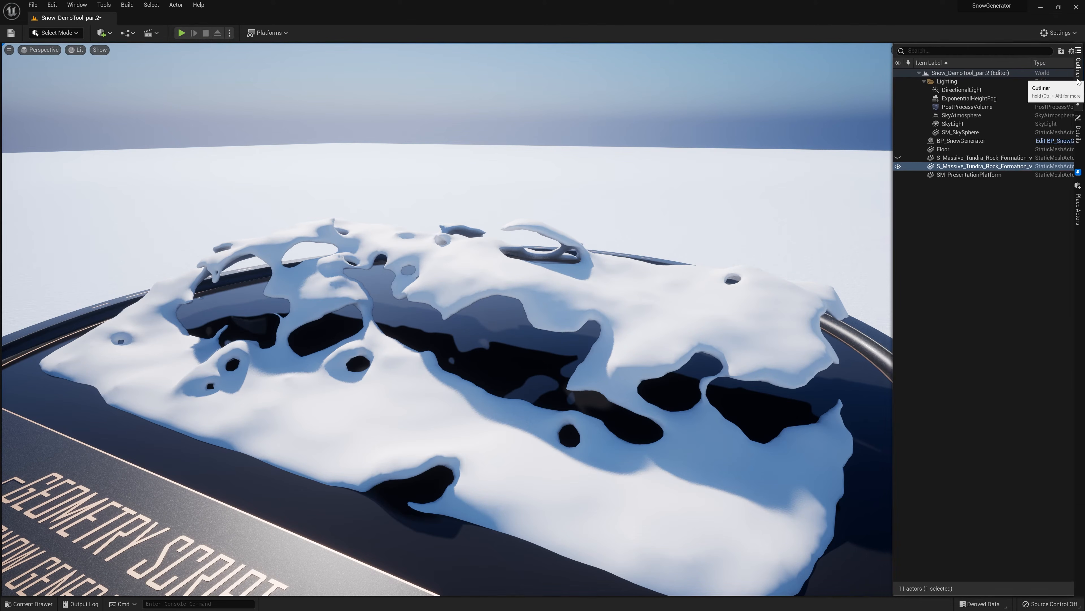
pyautogui.click(892, 157)
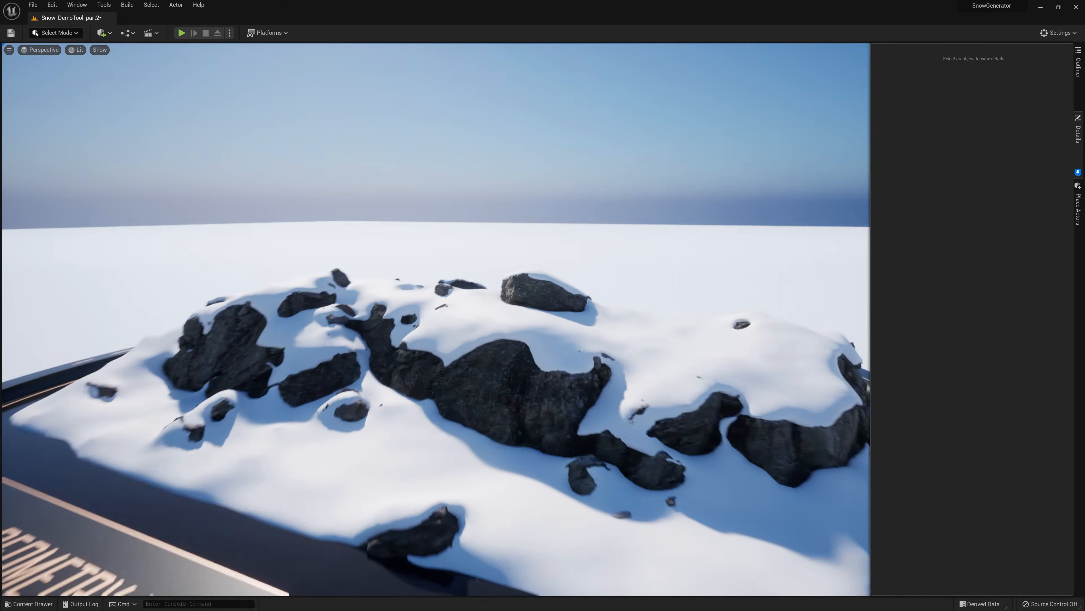
pyautogui.moveTo(436, 318); pyautogui.dragTo(572, 150, button='right')
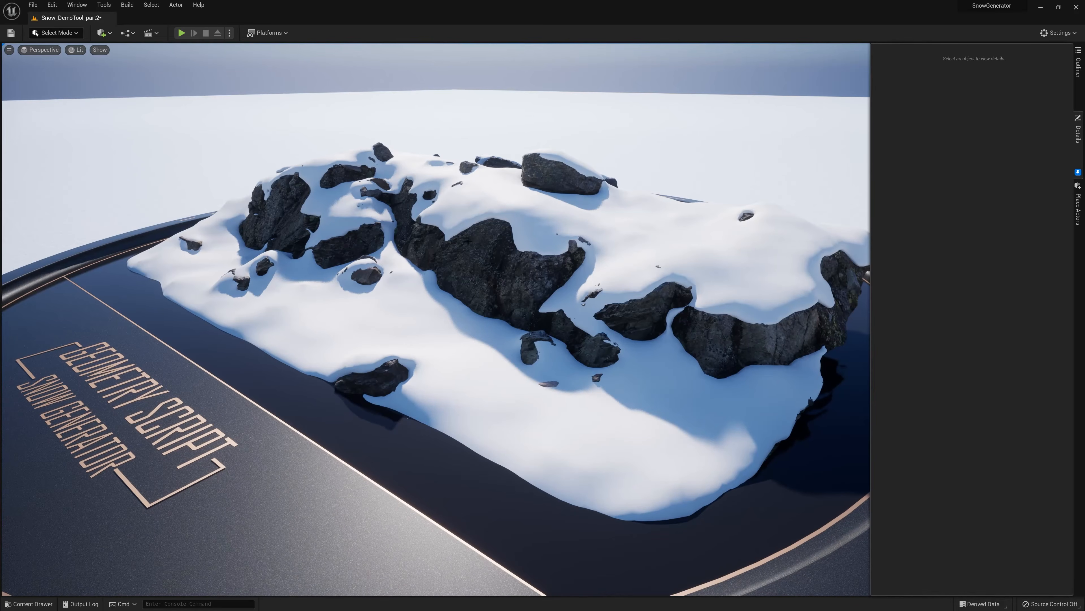
pyautogui.moveTo(467, 240); pyautogui.dragTo(516, 296, button='right')
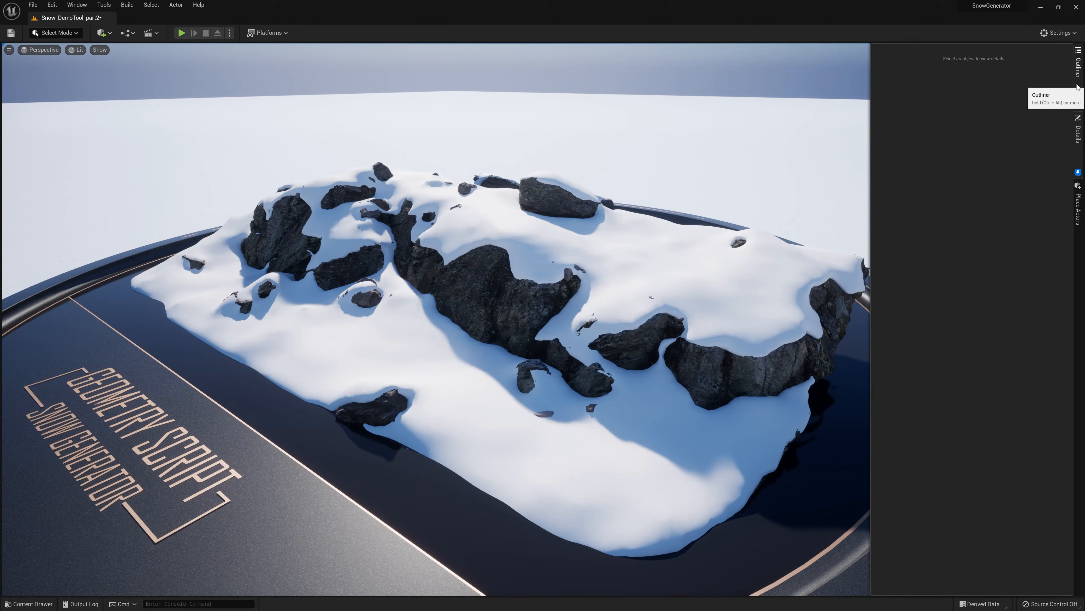
pyautogui.click(1078, 64)
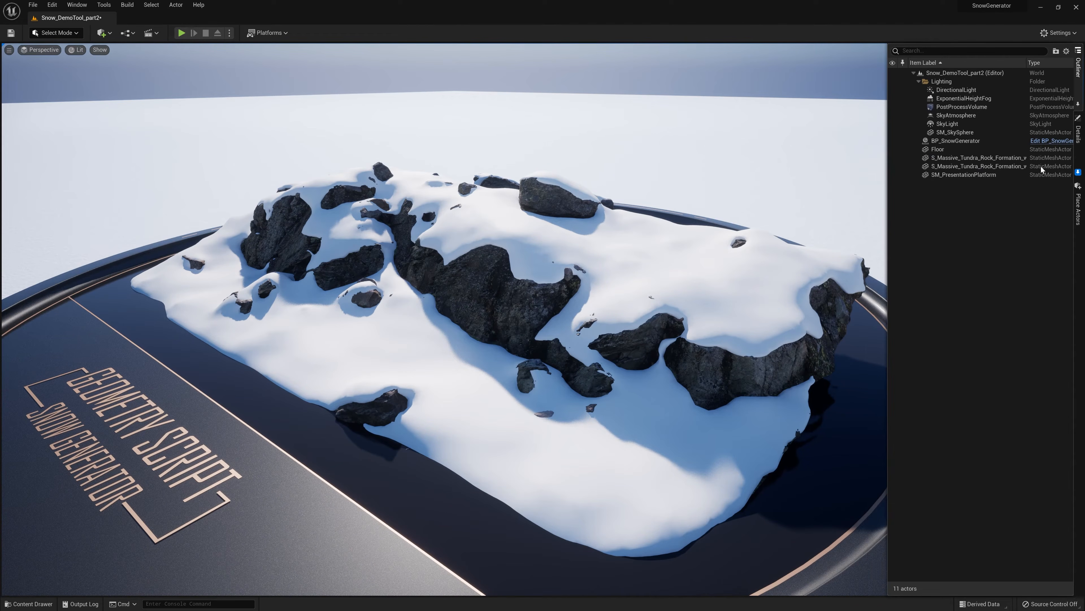
pyautogui.click(987, 167)
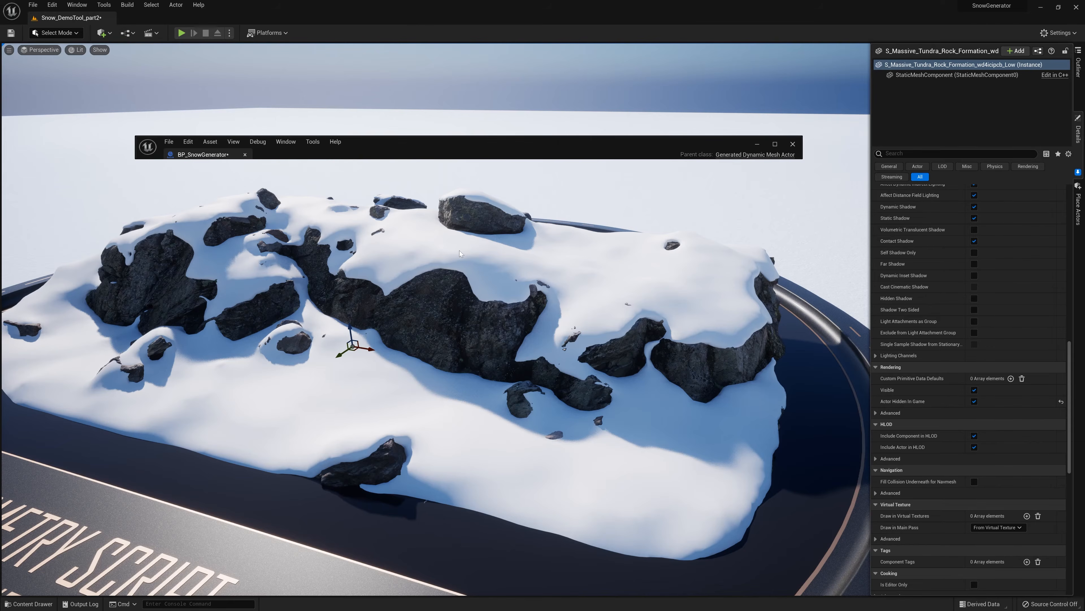
pyautogui.moveTo(642, 327)
pyautogui.mouseDown(button='right')
pyautogui.moveTo(599, 327)
pyautogui.moveTo(638, 314)
pyautogui.moveTo(624, 315)
pyautogui.mouseUp(button='right')
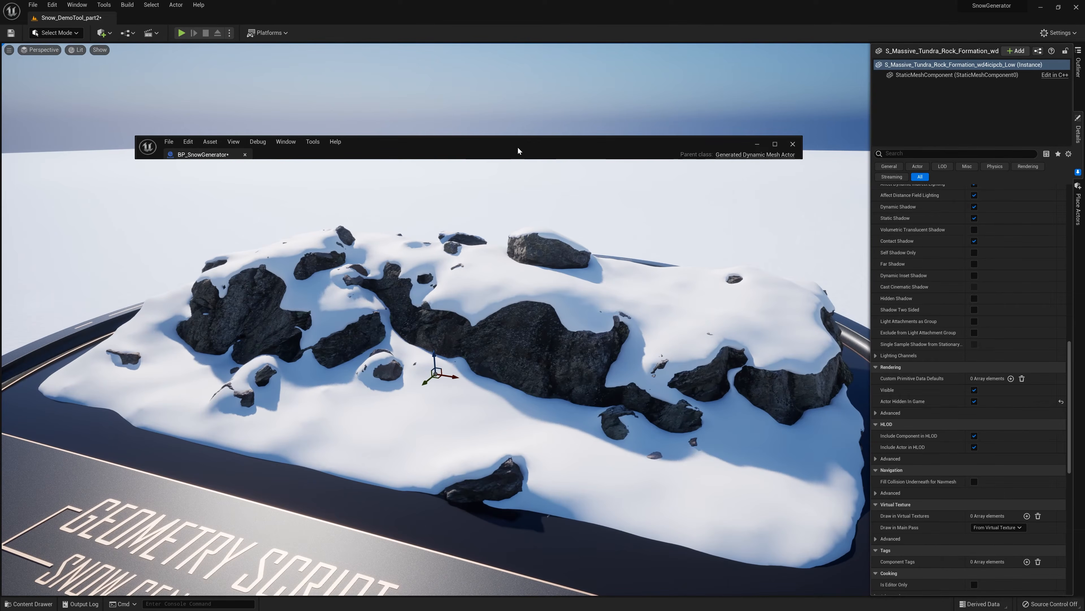
# Switch to the BP_SnowGenerator blueprint and move the snow-positioning comment group down to make room below the voxel remesh section.
pyautogui.doubleClick(517, 147)
pyautogui.moveTo(480, 378); pyautogui.dragTo(530, 350, button='right')
pyautogui.scroll(1, 530, 350)
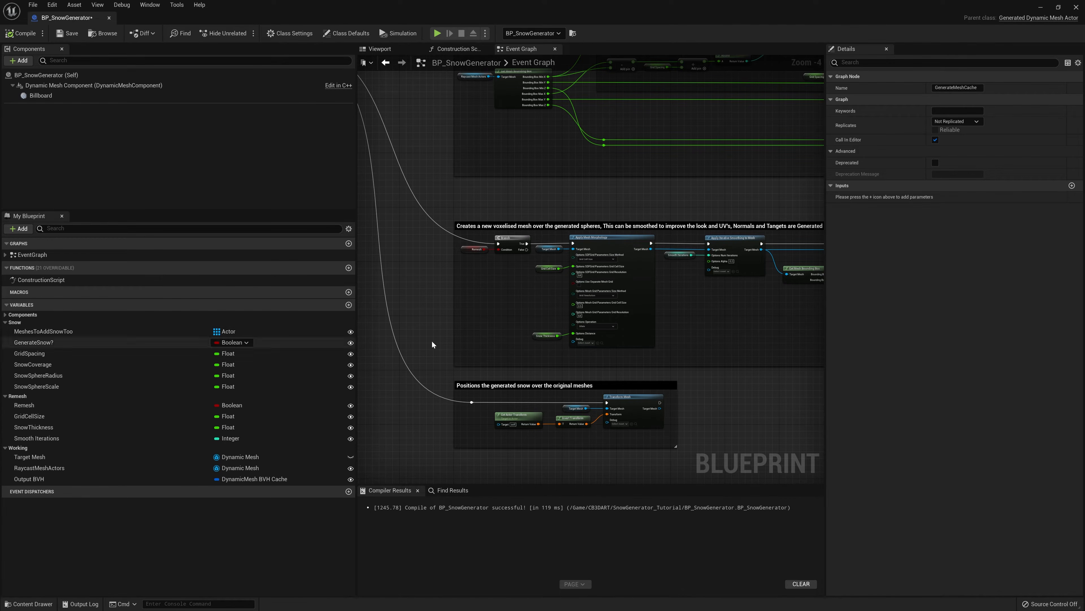
pyautogui.scroll(-3, 719, 392)
pyautogui.moveTo(702, 312); pyautogui.dragTo(578, 351)
pyautogui.scroll(4, 568, 213)
pyautogui.scroll(-4, 586, 329)
pyautogui.moveTo(586, 328); pyautogui.dragTo(585, 213, button='right')
pyautogui.scroll(4, 585, 213)
pyautogui.moveTo(601, 214); pyautogui.dragTo(606, 265)
pyautogui.scroll(-2, 606, 266)
pyautogui.moveTo(639, 183); pyautogui.dragTo(599, 283, button='right')
pyautogui.moveTo(692, 251); pyautogui.dragTo(623, 282, button='right')
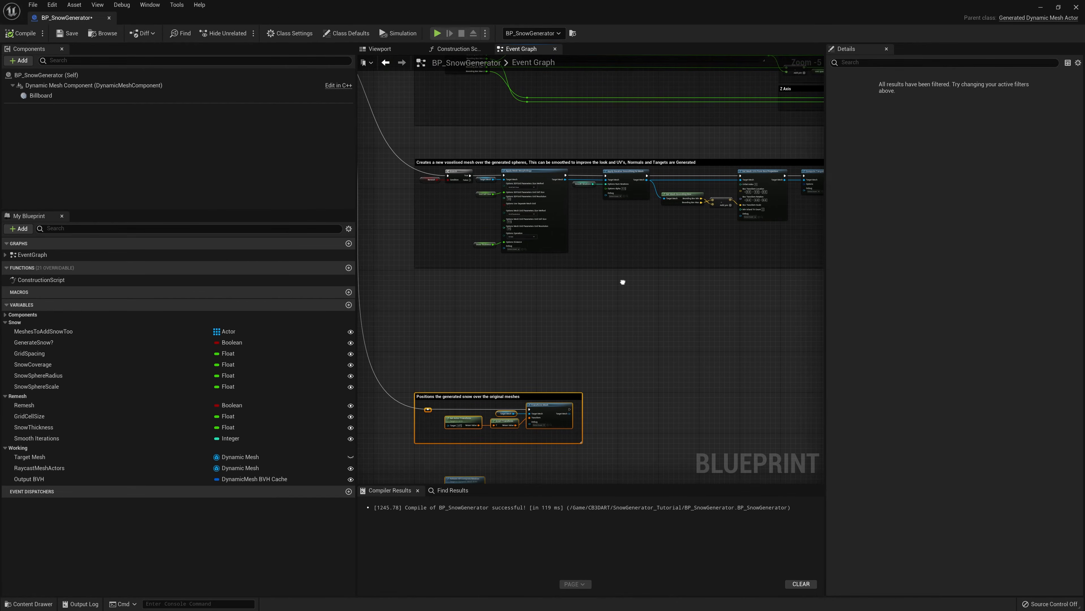
# Add an Apply Displace from Texture Map node in the gap below the voxel remesh section.
pyautogui.rightClick(502, 305)
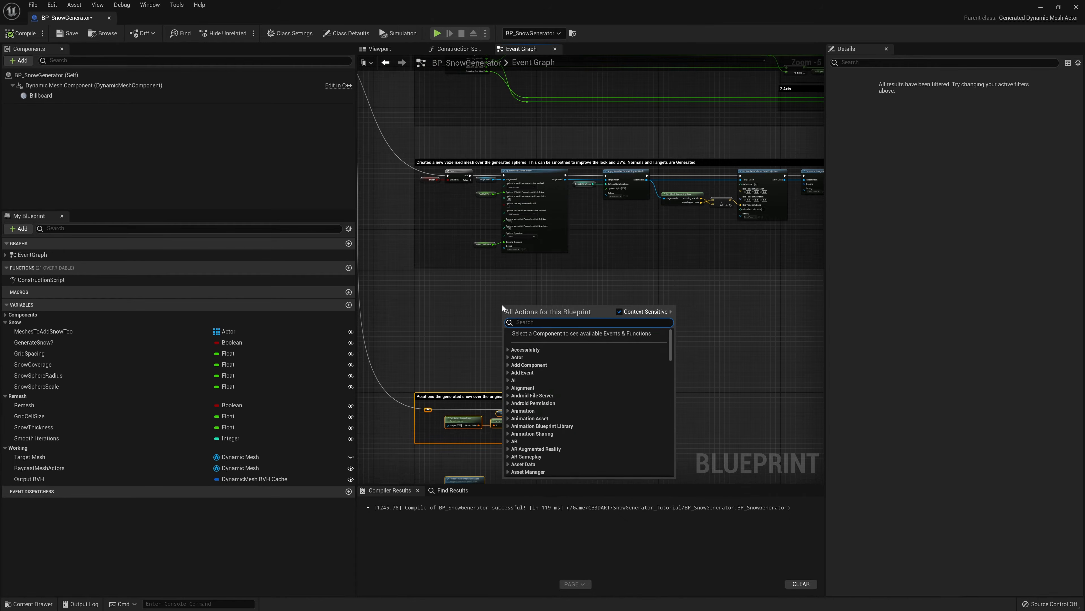
pyautogui.write('displace')
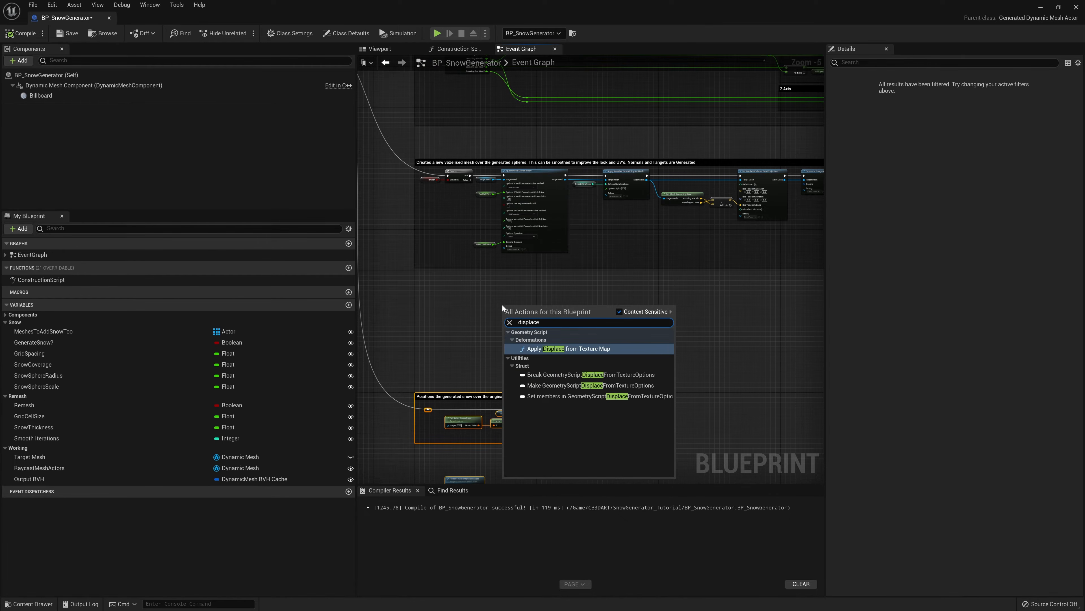
pyautogui.click(591, 352)
pyautogui.scroll(4, 578, 323)
pyautogui.moveTo(561, 252); pyautogui.dragTo(549, 248)
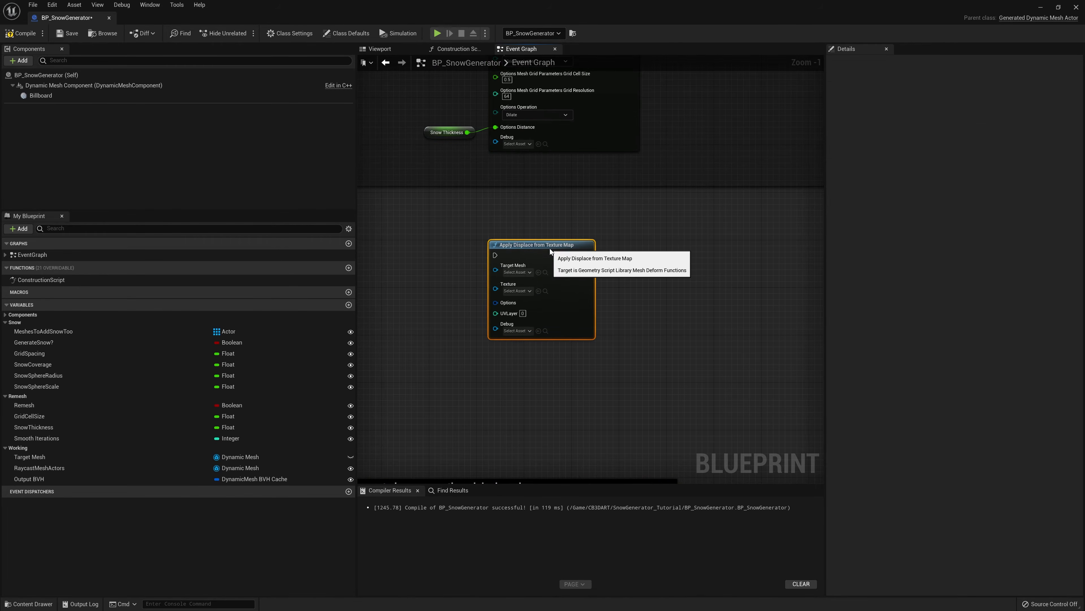
# Move the Sequence node's Then 2 connection to Then 3, and connect Then 2 to Apply Displace from Texture Map.
pyautogui.scroll(-4, 504, 240)
pyautogui.moveTo(415, 220); pyautogui.dragTo(607, 339, button='right')
pyautogui.moveTo(485, 188); pyautogui.dragTo(480, 364, button='right')
pyautogui.scroll(3, 424, 206)
pyautogui.scroll(1, 424, 206)
pyautogui.moveTo(424, 206); pyautogui.dragTo(520, 268, button='right')
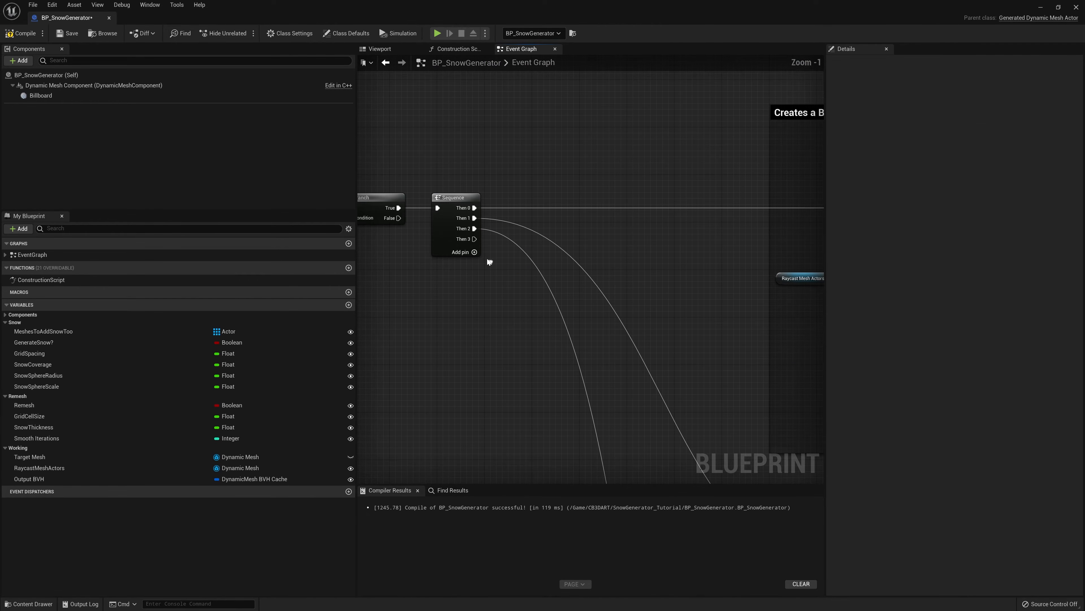
pyautogui.keyDown('ctrl'); pyautogui.moveTo(474, 229); pyautogui.dragTo(807, 299); pyautogui.keyUp('ctrl')
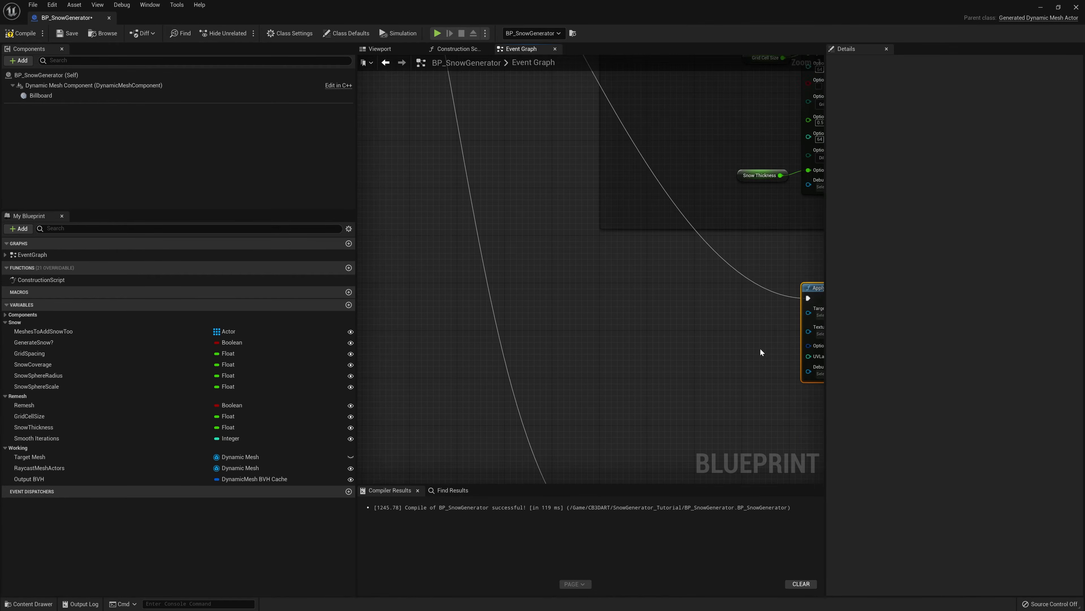
# Copy the Remesh variable and its Branch, insert them before Apply Displace from Texture Map on the True output, and align the nodes.
pyautogui.moveTo(722, 335); pyautogui.dragTo(580, 306, button='right')
pyautogui.scroll(-2, 579, 304)
pyautogui.moveTo(521, 91); pyautogui.dragTo(419, 293, button='right')
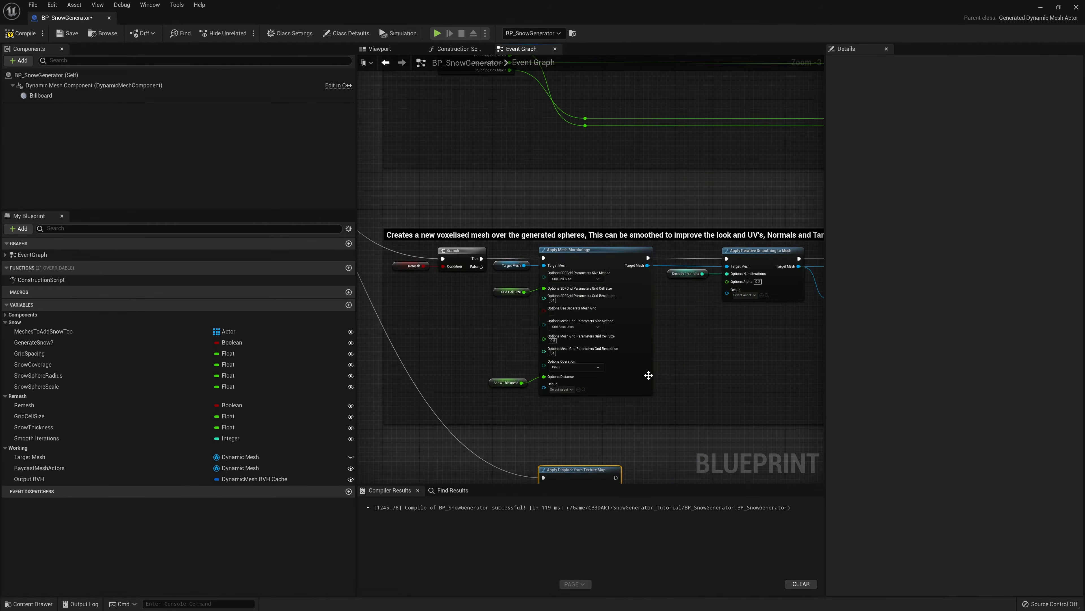
pyautogui.press('f')
pyautogui.moveTo(555, 226); pyautogui.dragTo(610, 326, button='right')
pyautogui.moveTo(516, 179); pyautogui.dragTo(554, 142)
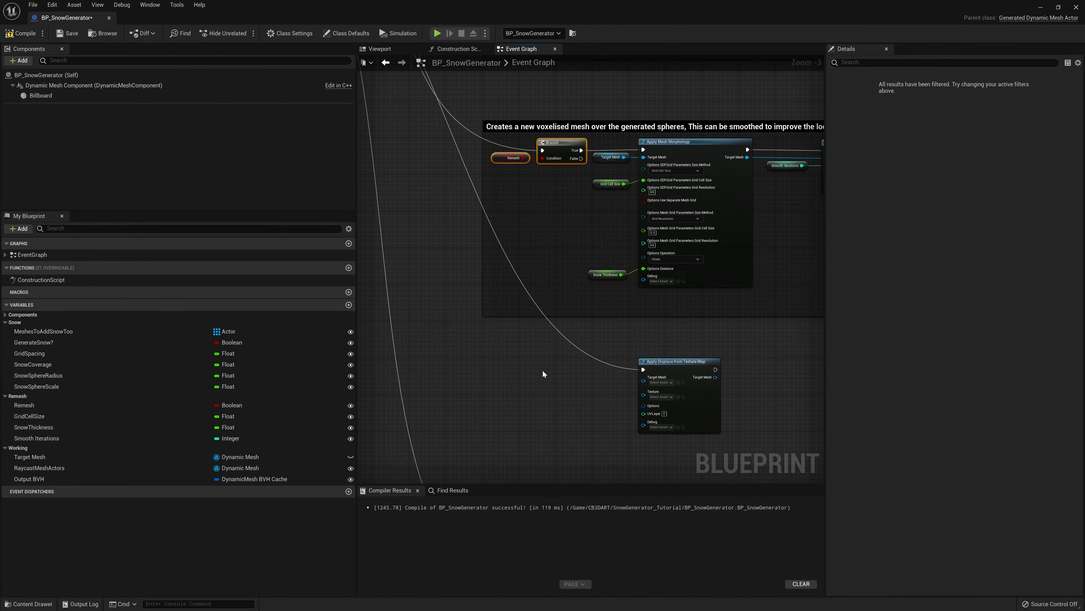
pyautogui.hotkey('ctrl', 'v')
pyautogui.moveTo(457, 138); pyautogui.dragTo(483, 124, button='right')
pyautogui.moveTo(401, 115); pyautogui.dragTo(723, 225)
pyautogui.moveTo(729, 291); pyautogui.dragTo(522, 325, button='right')
pyautogui.moveTo(555, 260); pyautogui.dragTo(590, 256)
pyautogui.moveTo(741, 350); pyautogui.dragTo(479, 243)
pyautogui.press('q')
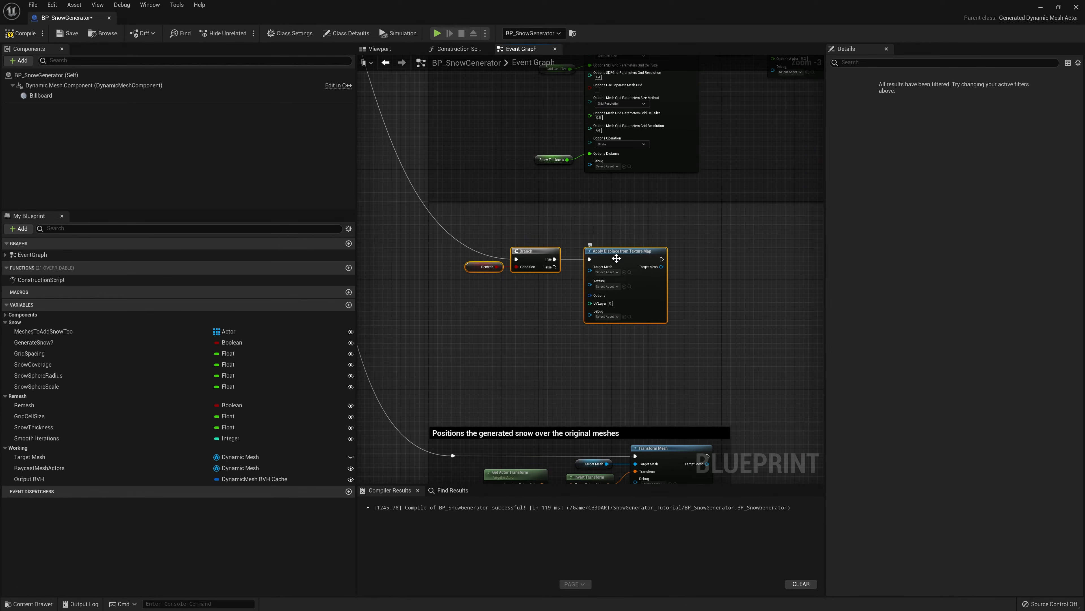
# Connect a Target Mesh variable getter to Apply Displace from Texture Map's Target Mesh input and straighten the connection.
pyautogui.moveTo(662, 306); pyautogui.dragTo(595, 320, button='right')
pyautogui.click(636, 286)
pyautogui.moveTo(466, 330); pyautogui.dragTo(517, 338, button='right')
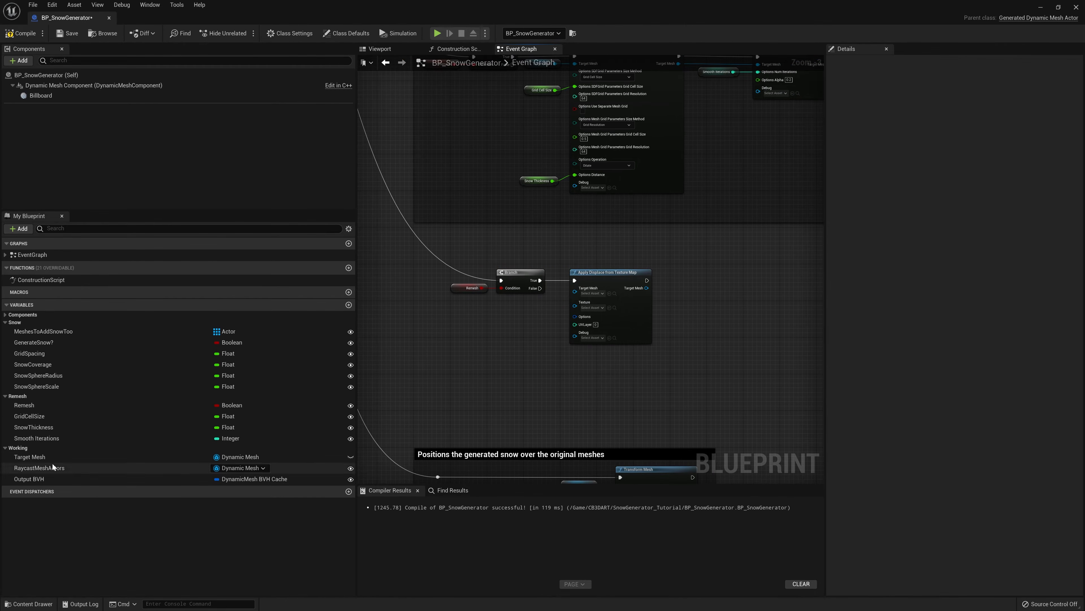
pyautogui.moveTo(30, 457); pyautogui.dragTo(588, 293)
pyautogui.moveTo(628, 364); pyautogui.dragTo(541, 259)
pyautogui.moveTo(601, 284); pyautogui.dragTo(638, 273)
pyautogui.press('q')
pyautogui.click(530, 333)
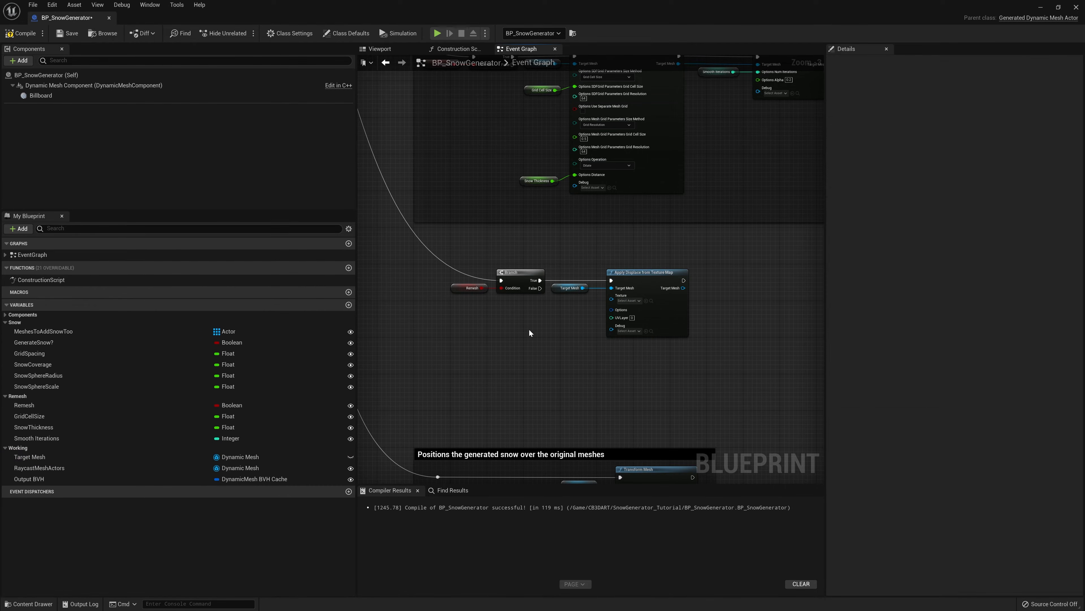
# Promote the displace node's Texture input to a variable named DisplacementTexture, and split its Options struct into separate pins.
pyautogui.scroll(3, 627, 304)
pyautogui.rightClick(605, 298)
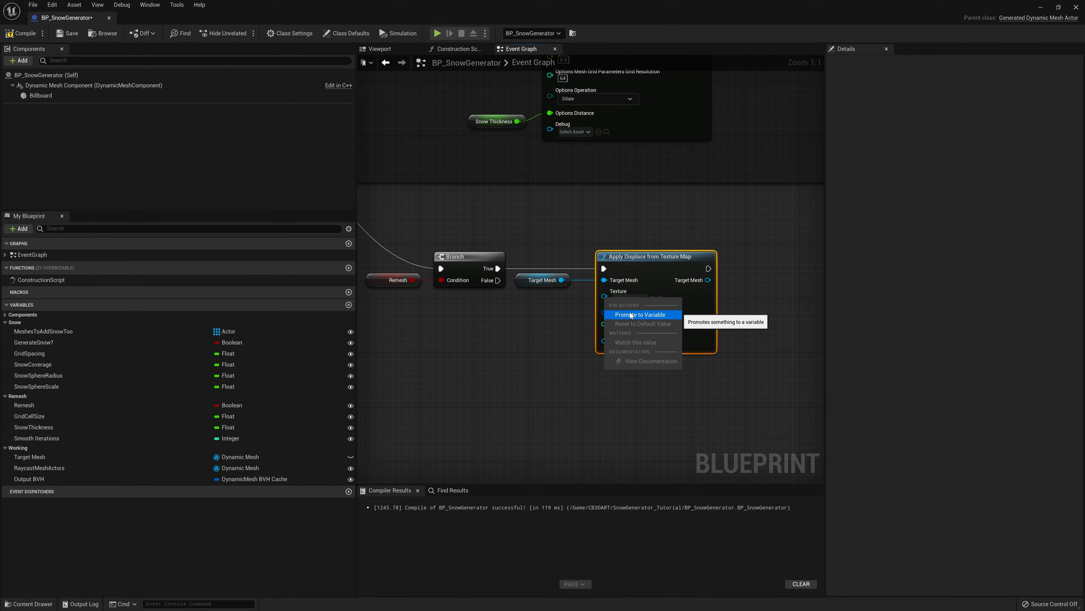
pyautogui.click(624, 314)
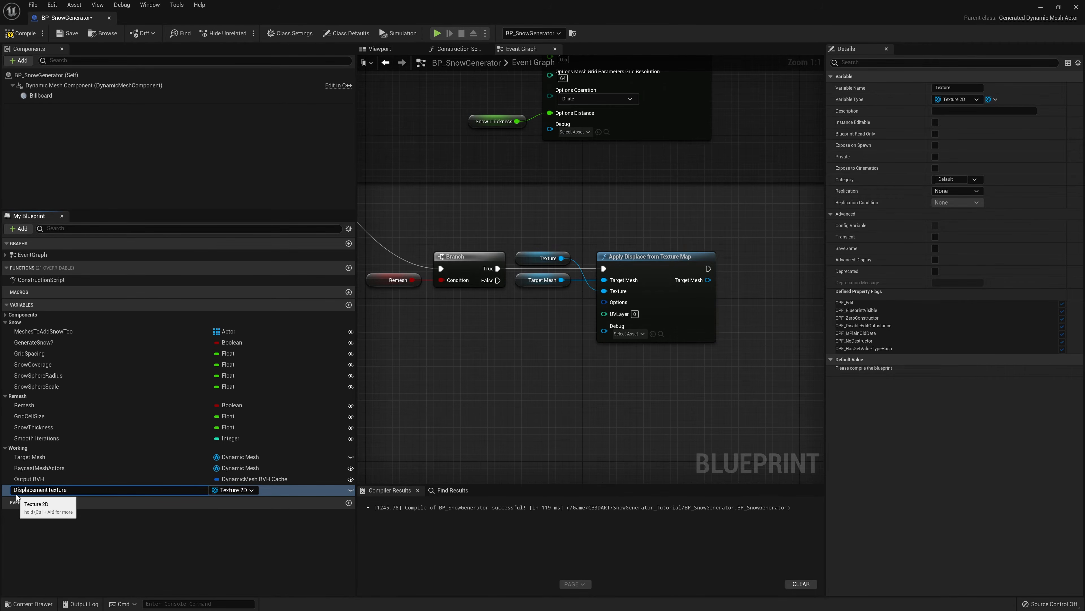
pyautogui.rightClick(664, 274)
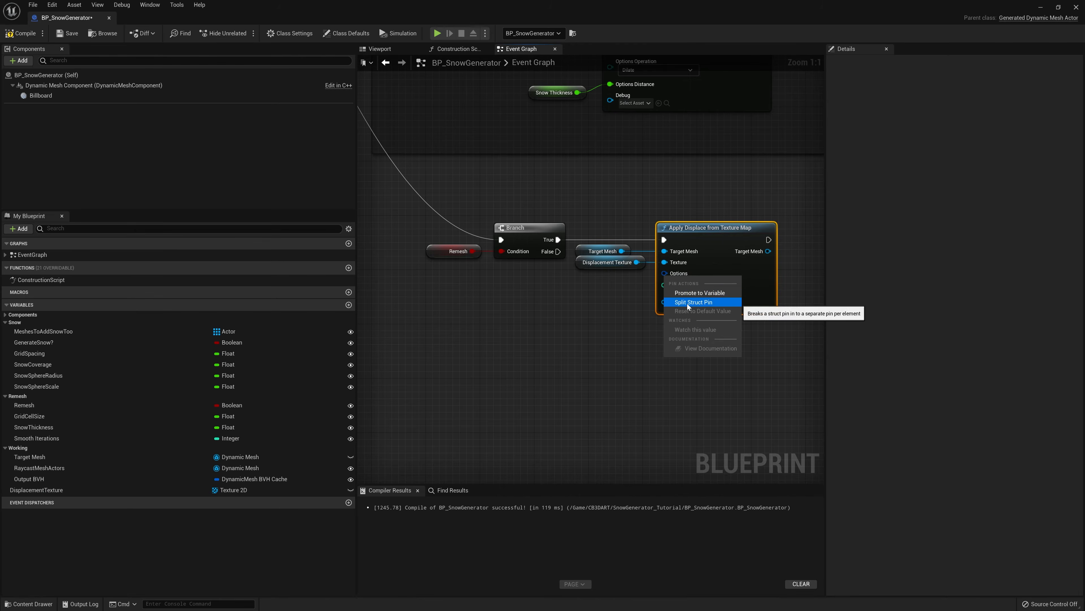
pyautogui.click(688, 304)
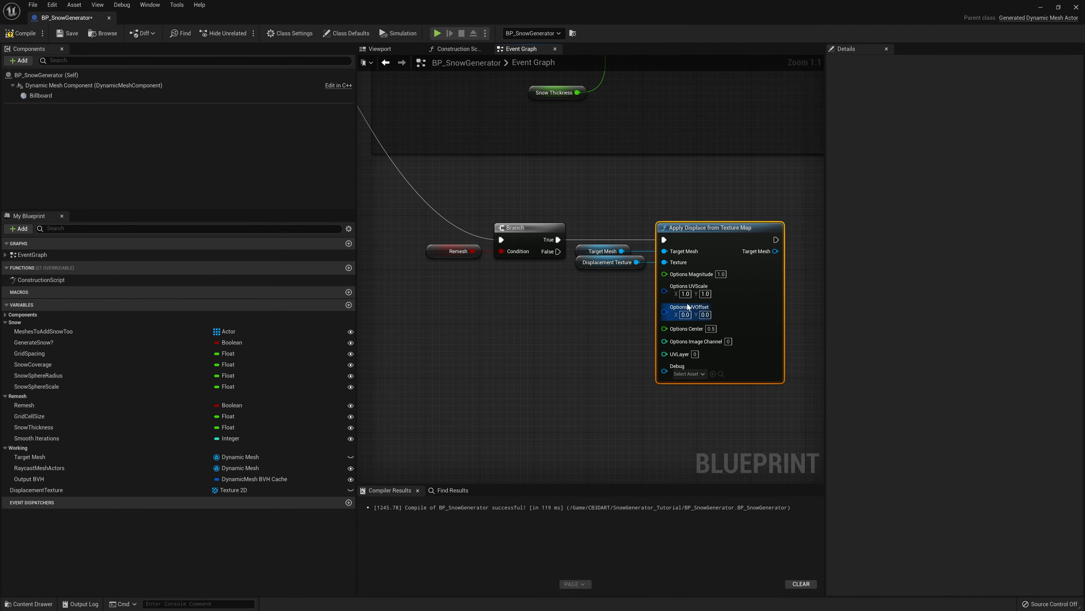
# Right-align the Target Mesh and Displacement Texture getters beside Apply Displace from Texture Map.
pyautogui.moveTo(625, 311); pyautogui.dragTo(597, 278, button='right')
pyautogui.moveTo(610, 253); pyautogui.dragTo(584, 203)
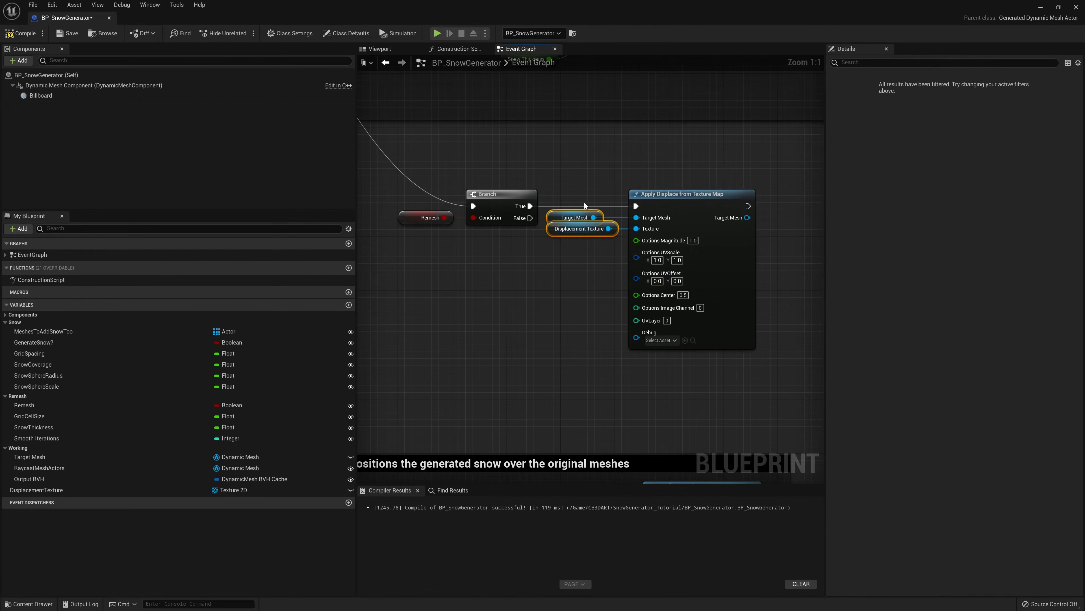
pyautogui.hotkey('shift', 'd')
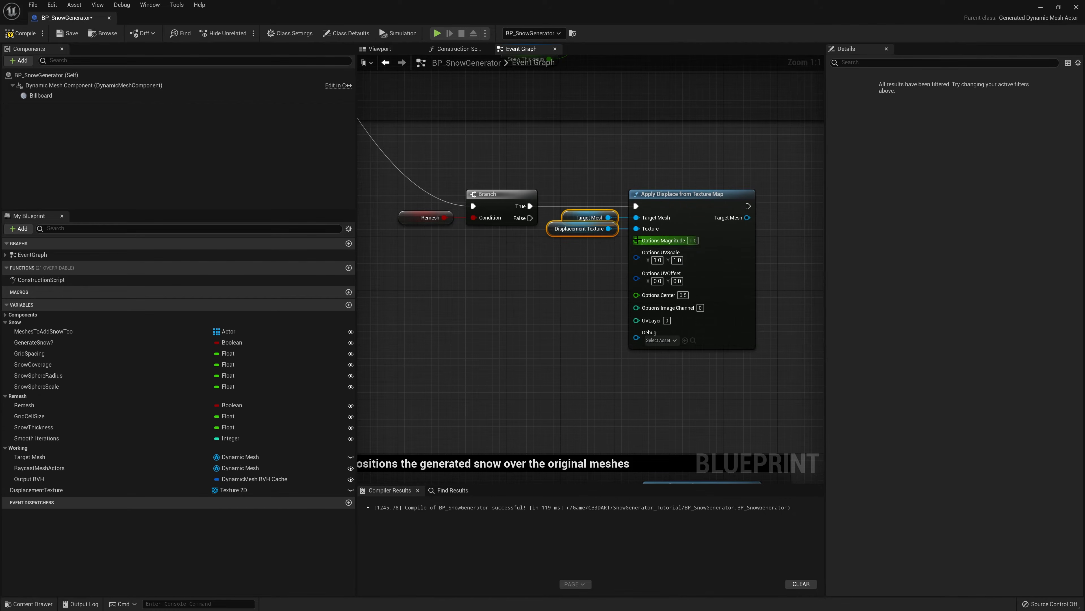
# Promote the displace node's Options Magnitude input to a variable named DisplacementAmount and straighten its connection.
pyautogui.rightClick(637, 241)
pyautogui.click(666, 257)
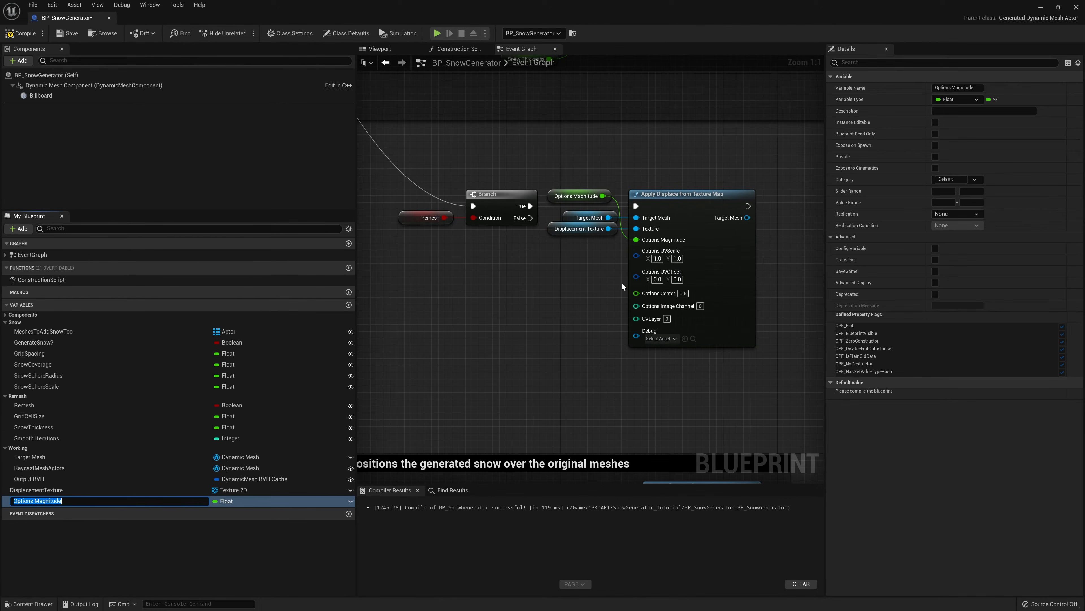
pyautogui.write('D')
pyautogui.press('Return')
pyautogui.moveTo(719, 402); pyautogui.dragTo(584, 182)
pyautogui.press('q')
pyautogui.click(585, 300)
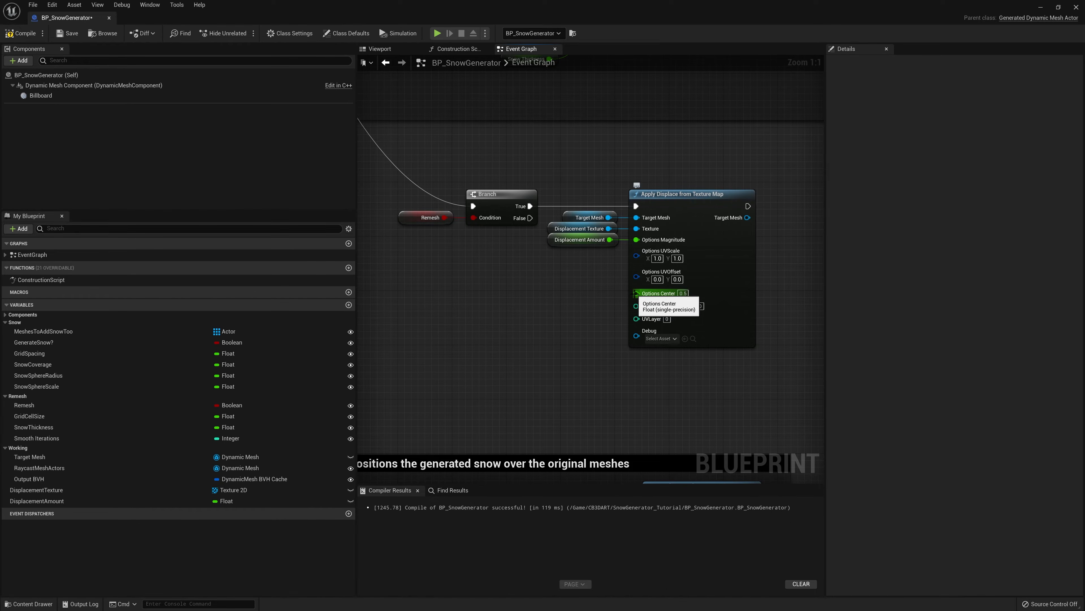
# Promote the displace node's Options Center input to a variable named DisplacementCenter and compile the blueprint.
pyautogui.rightClick(636, 293)
pyautogui.click(669, 311)
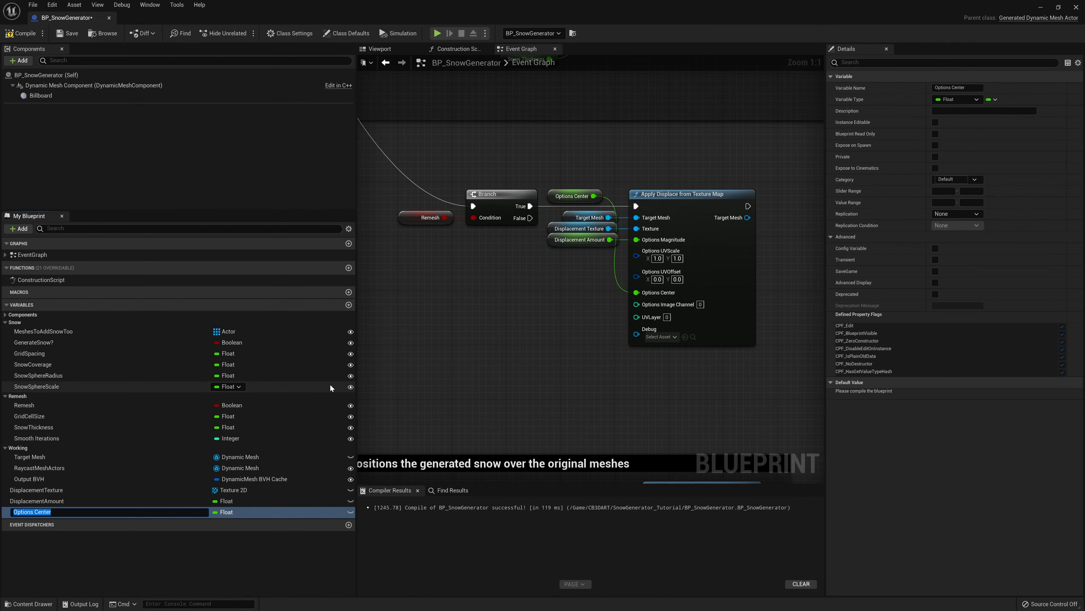
pyautogui.press('Return')
pyautogui.press('F7')
# Straighten the displace node's input connections and right-align its four variable getters.
pyautogui.moveTo(711, 362); pyautogui.dragTo(570, 165)
pyautogui.press('q')
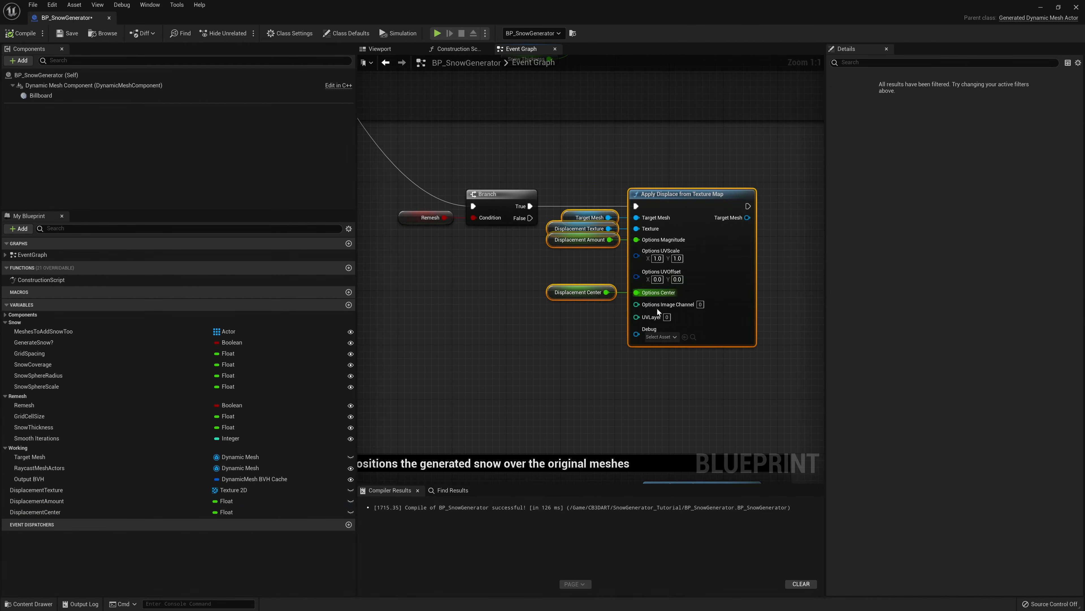
pyautogui.moveTo(613, 323); pyautogui.dragTo(583, 196)
pyautogui.hotkey('shift', 'd')
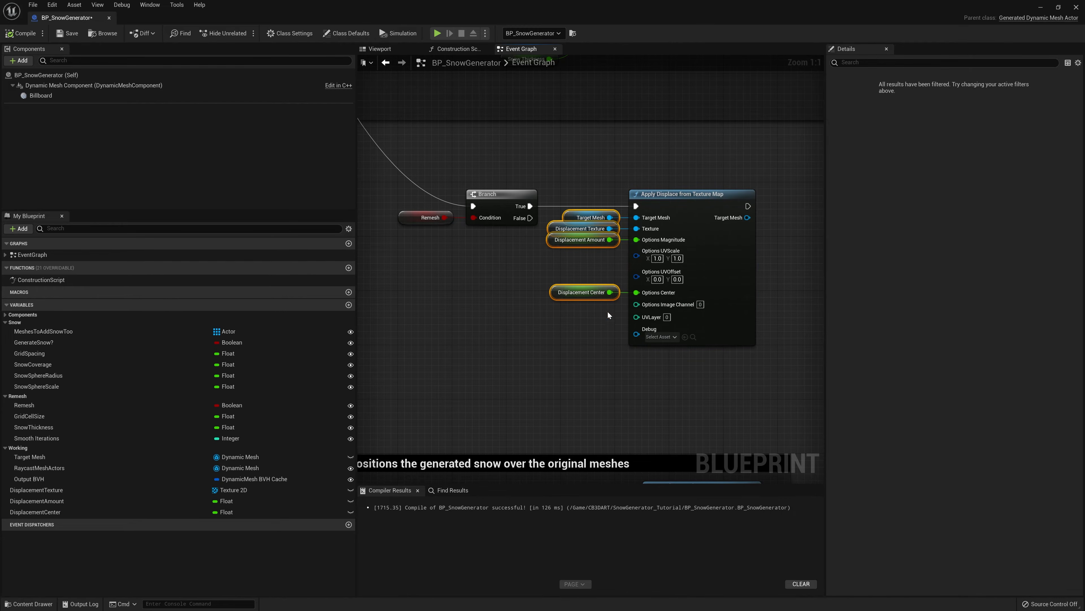
# Promote the displace node's Options Image Channel input to a variable named DisplacementImageChannel.
pyautogui.rightClick(636, 303)
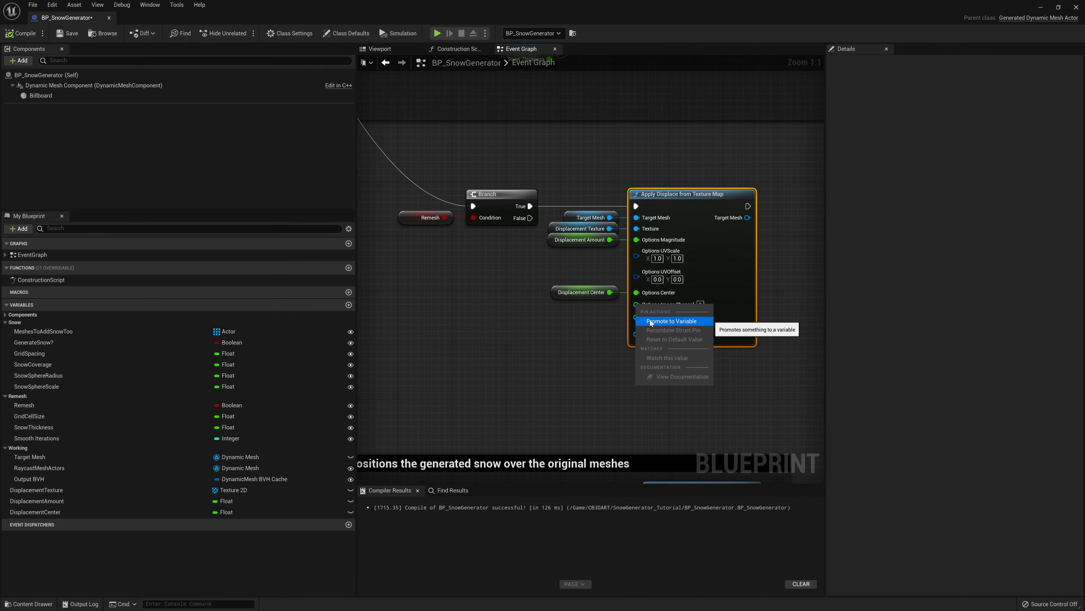
pyautogui.click(671, 320)
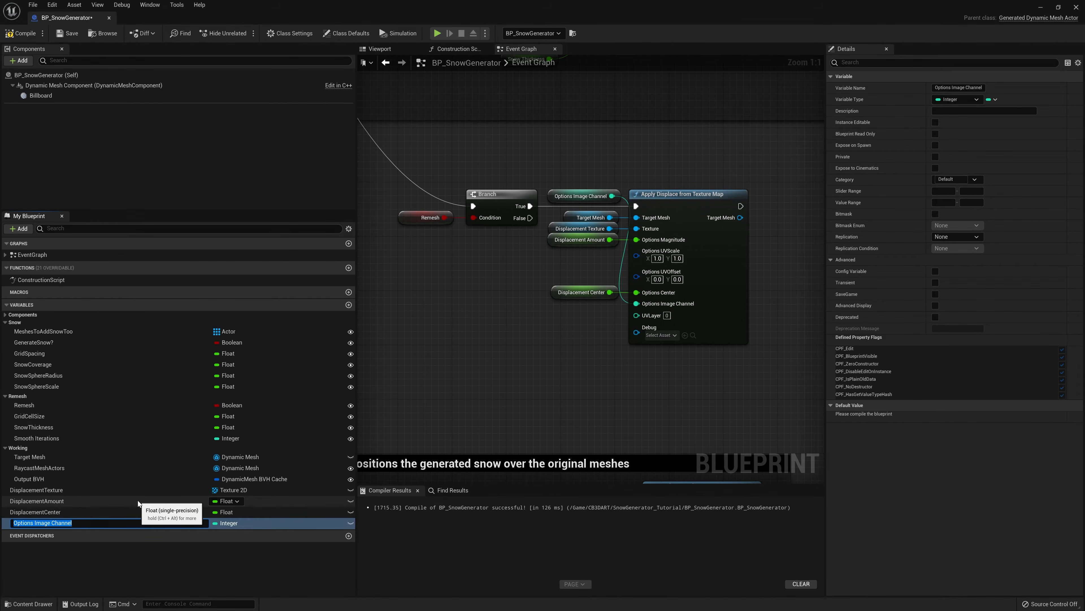
pyautogui.write('DisplacementImageChannel')
pyautogui.press('Return')
# Make DisplacementTexture, DisplacementAmount, DisplacementCenter and DisplacementImageChannel publicly editable on blueprint instances.
pyautogui.click(351, 490)
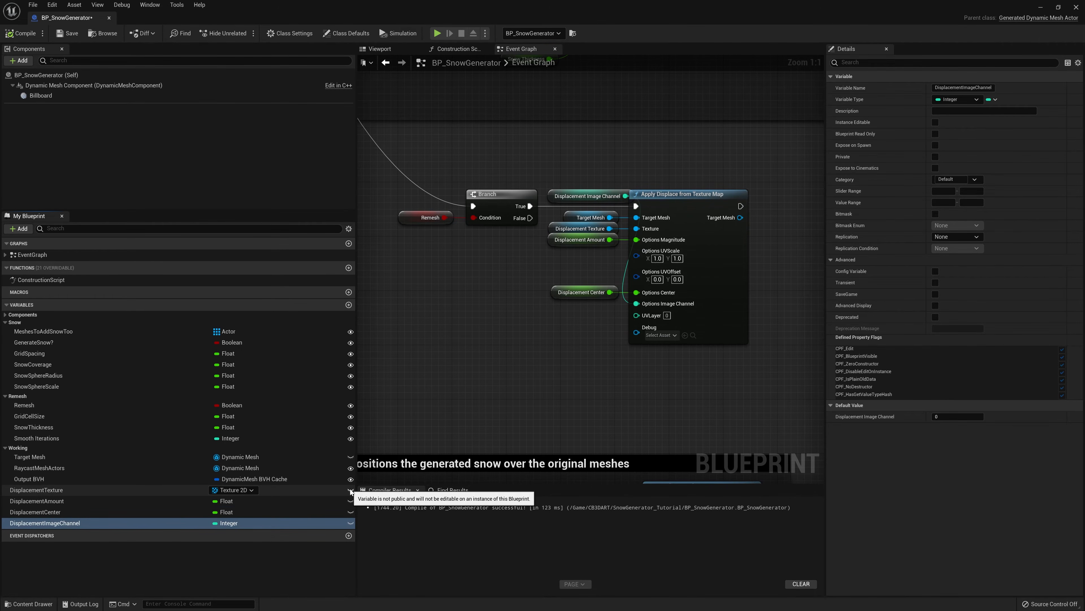
pyautogui.click(350, 501)
pyautogui.click(350, 512)
pyautogui.click(350, 523)
# Assign the DisplacementTexture variable to a new category named Displacement.
pyautogui.rightClick(35, 491)
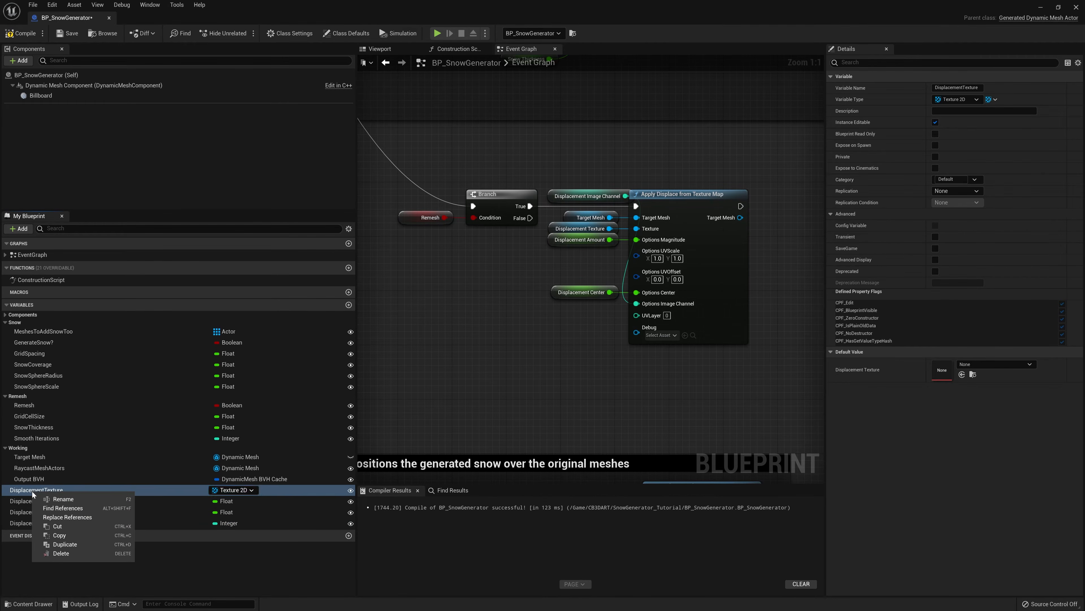
pyautogui.click(947, 179)
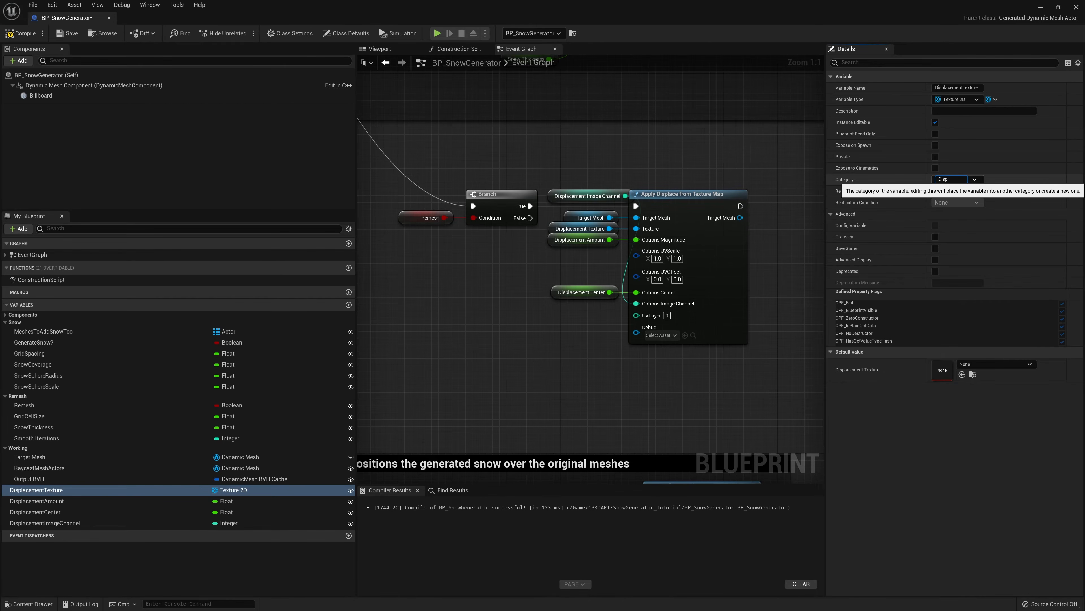
pyautogui.press('Return')
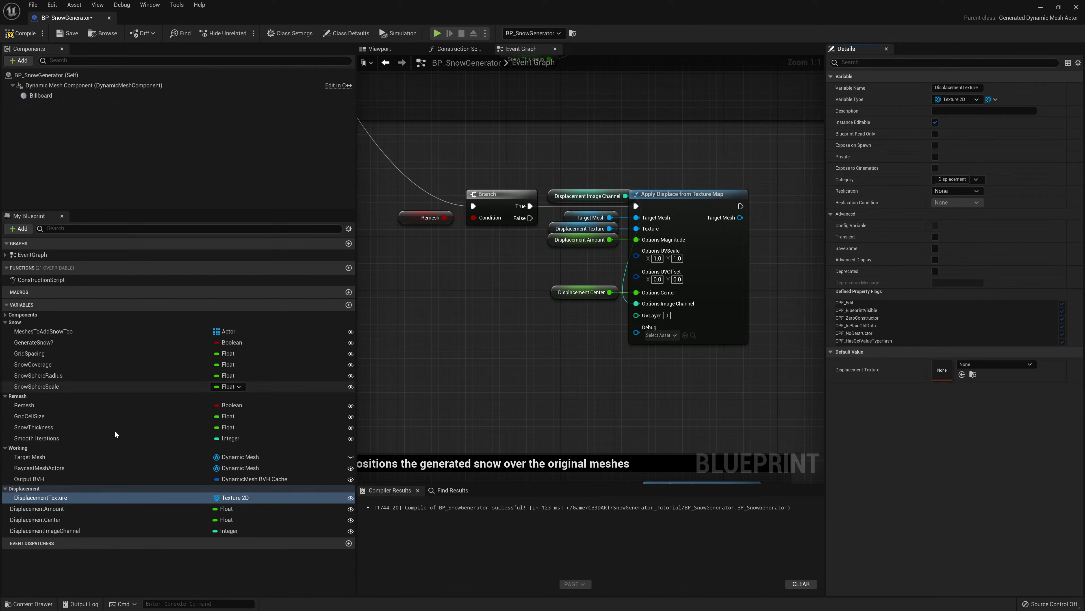
# Move the DisplacementAmount, DisplacementCenter and DisplacementImageChannel variables into the Displacement category and compile the Blueprint.
pyautogui.click(51, 509)
pyautogui.moveTo(41, 520); pyautogui.dragTo(32, 489)
pyautogui.moveTo(36, 530); pyautogui.dragTo(31, 489)
pyautogui.click(32, 35)
# Resize the Blueprint editor to uncover the level viewport and inspect the snow generated without a displacement texture.
pyautogui.moveTo(598, 4); pyautogui.dragTo(366, 1)
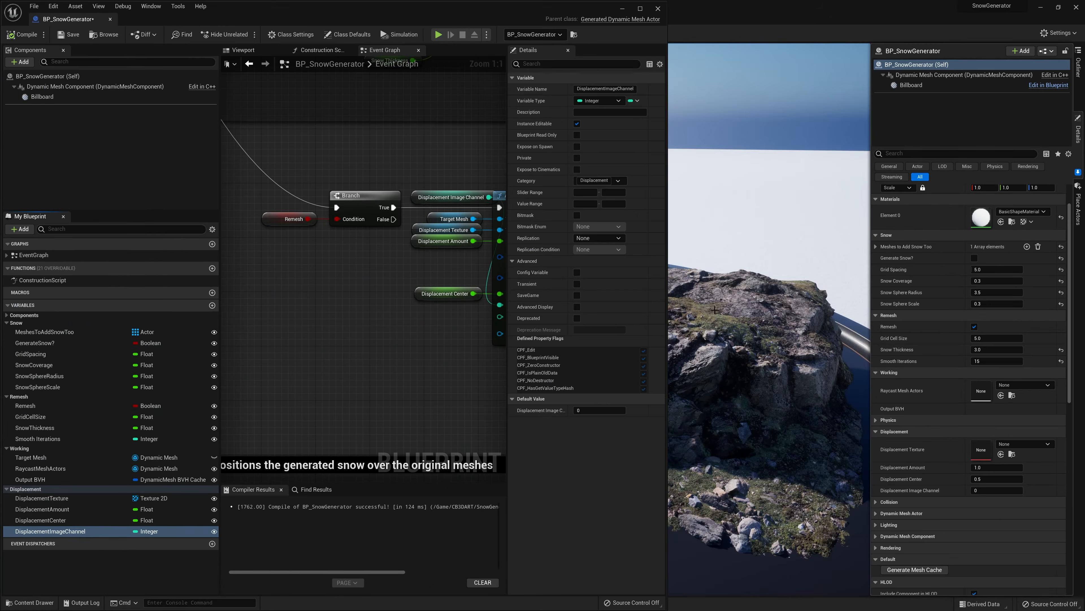
pyautogui.moveTo(668, 321); pyautogui.dragTo(410, 320)
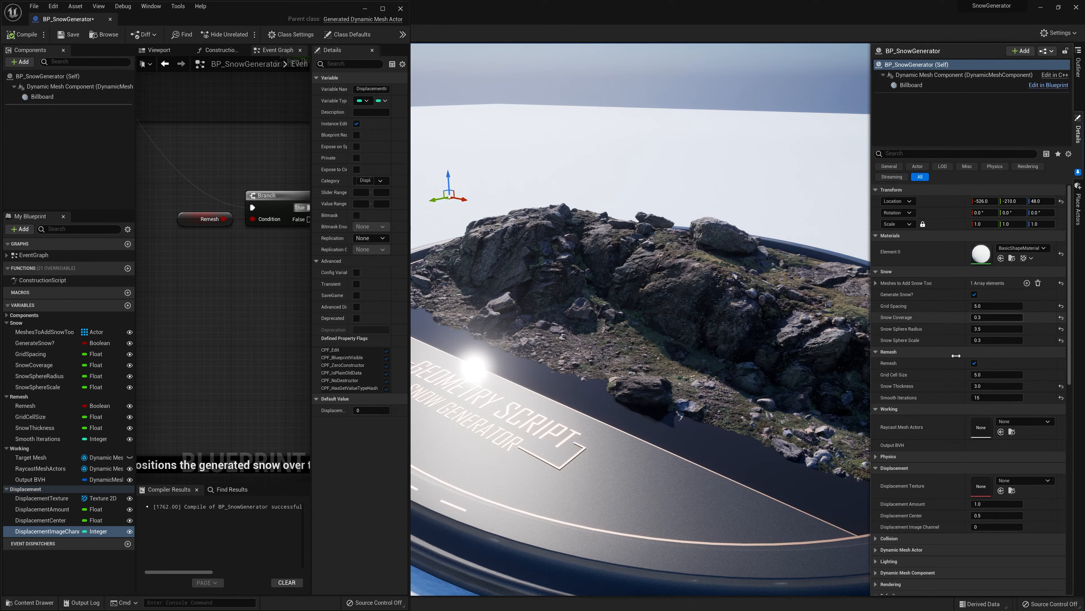
pyautogui.scroll(-5, 946, 524)
pyautogui.click(912, 445)
pyautogui.scroll(5, 956, 253)
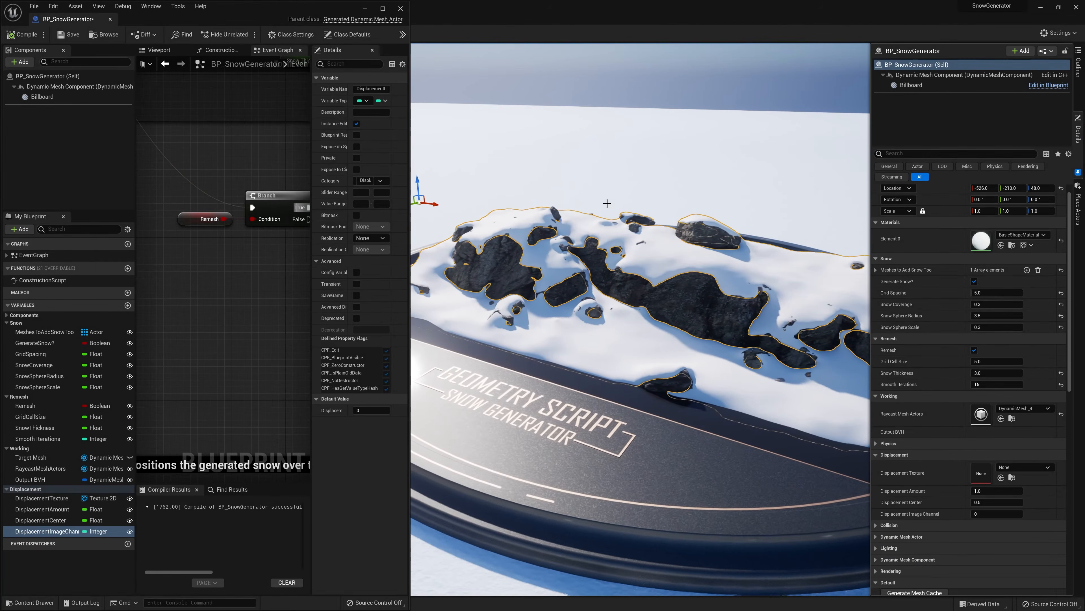
pyautogui.press('Escape')
pyautogui.moveTo(630, 237); pyautogui.dragTo(624, 209, button='right')
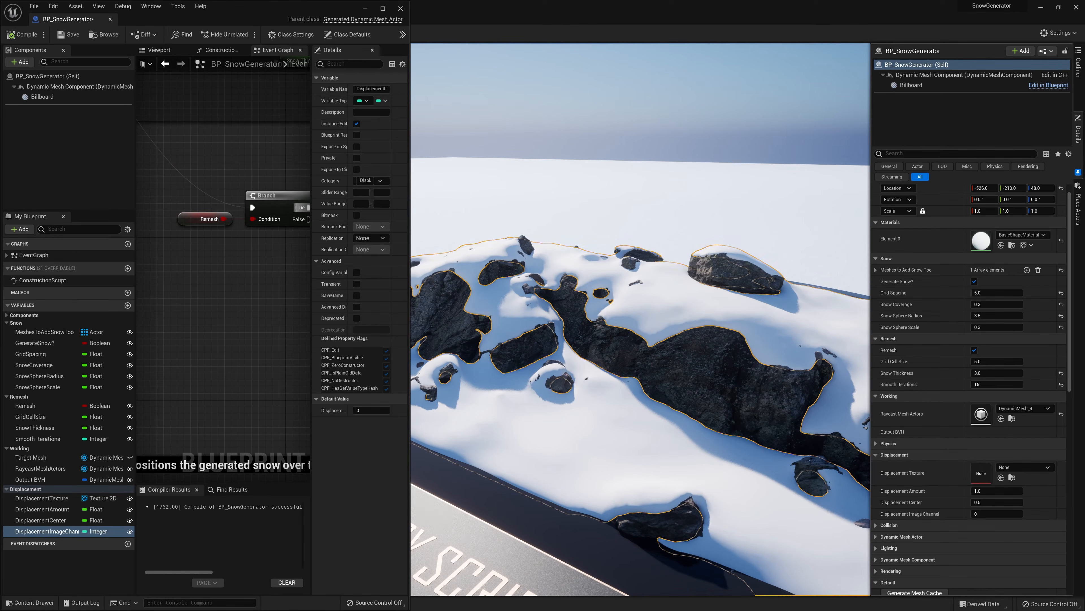
# Browse to the Megascans surface folder Dirty_Trampled_Snow_sd5rff1a and turn off Generate Snow on the snow generator.
pyautogui.click(27, 602)
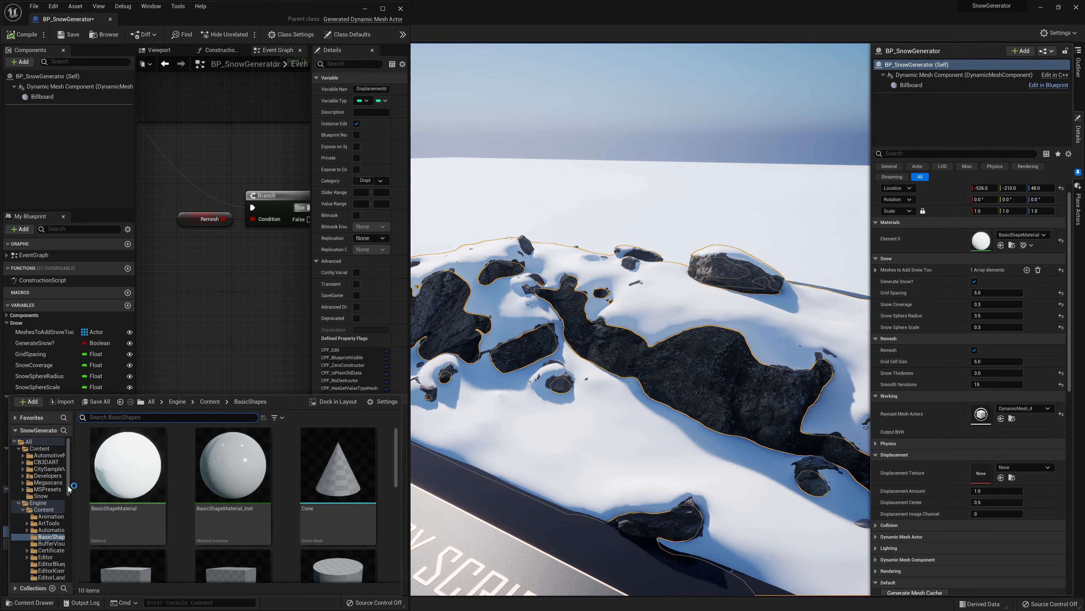
pyautogui.click(23, 482)
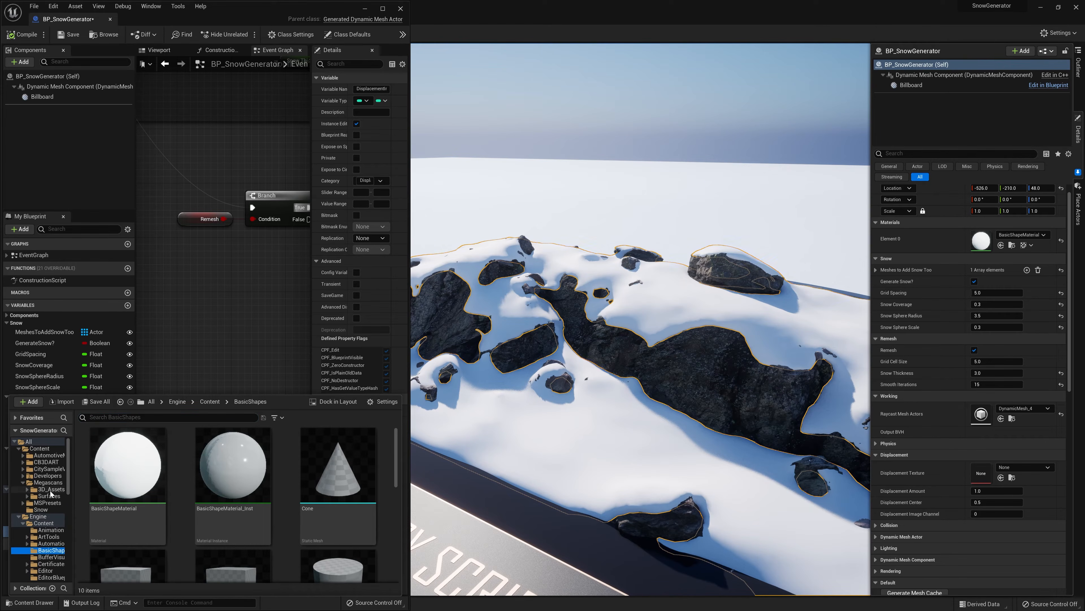
pyautogui.click(28, 496)
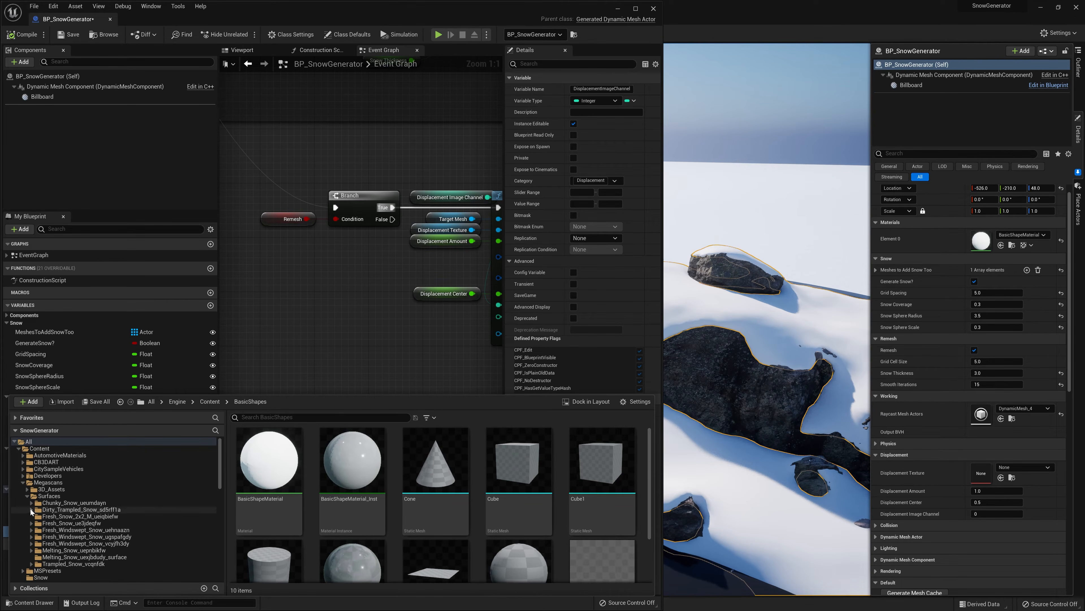
pyautogui.click(31, 510)
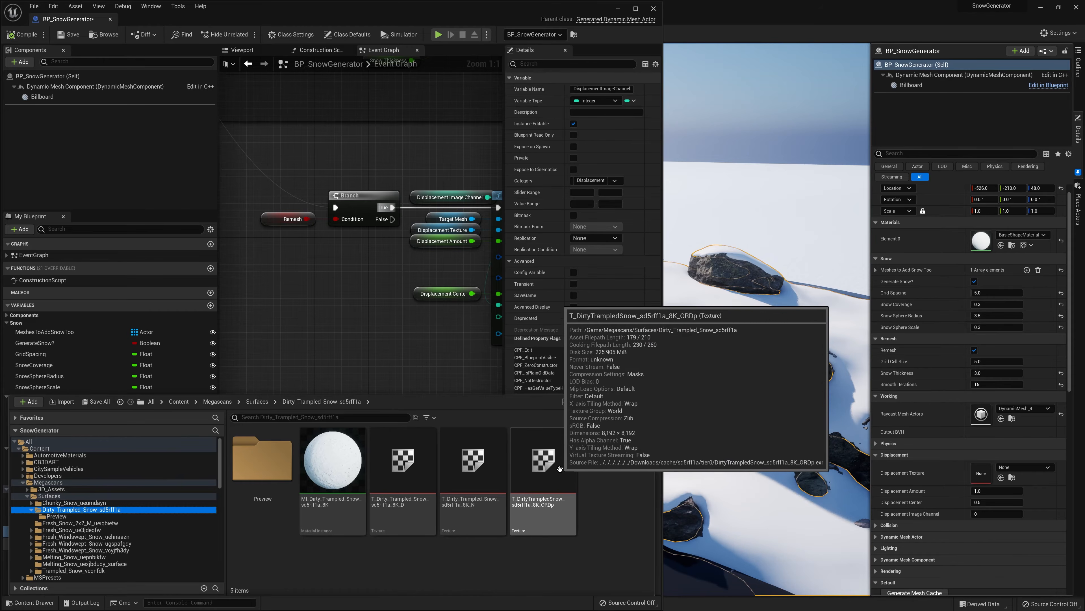
pyautogui.moveTo(571, 472); pyautogui.dragTo(973, 469)
pyautogui.click(974, 281)
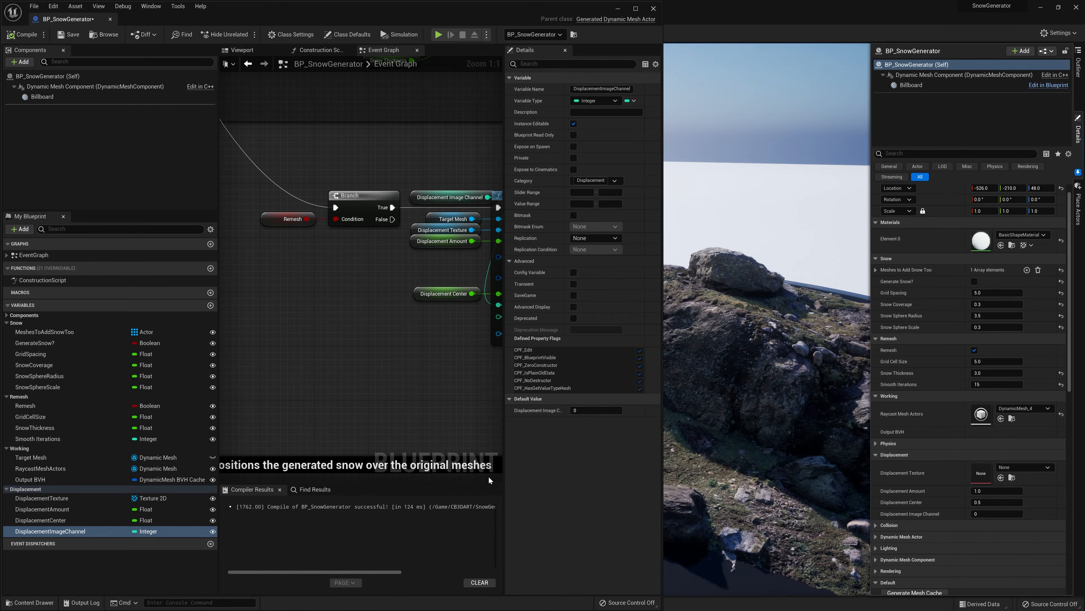
# Assign T_DirtyTrampledSnow_sd5rff1a_8K_ORDp as the Displacement Texture, with Displacement Amount 30 and Displacement Image Channel 2.
pyautogui.click(44, 603)
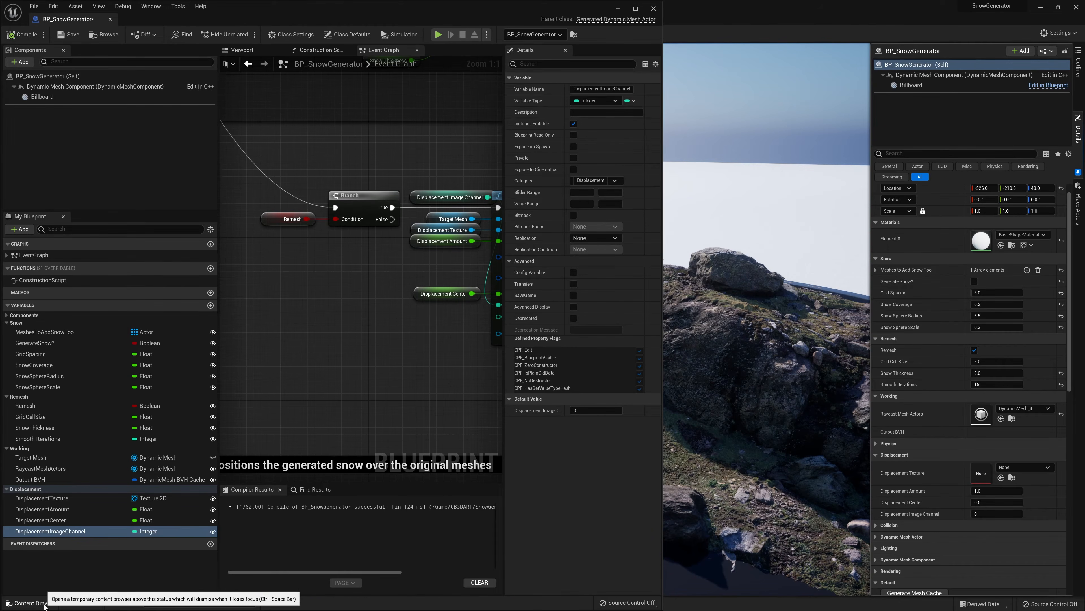
pyautogui.click(543, 470)
pyautogui.moveTo(543, 471); pyautogui.dragTo(992, 471)
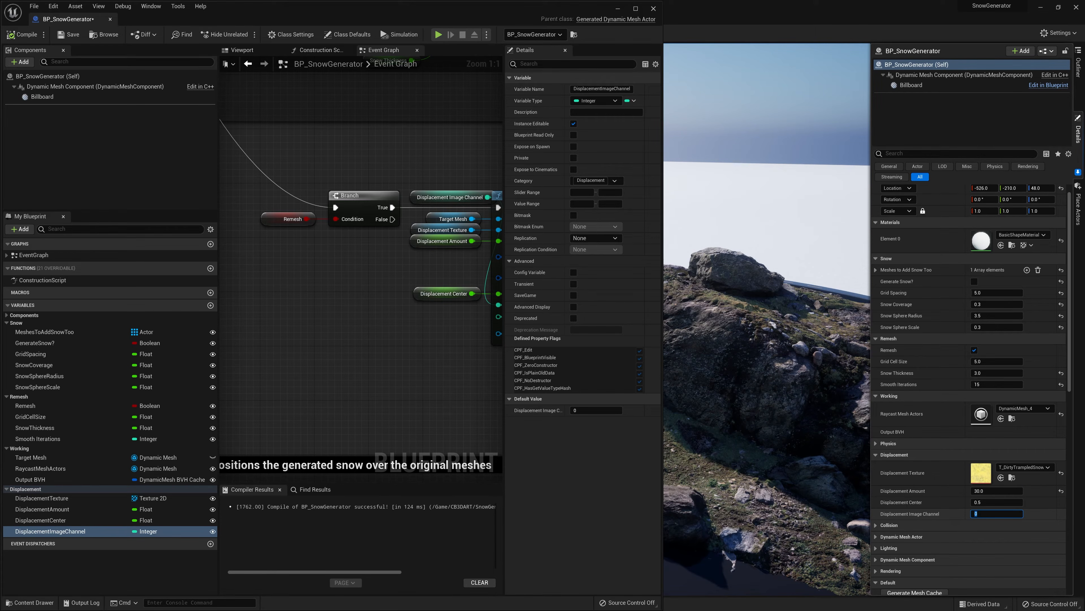
pyautogui.click(983, 472)
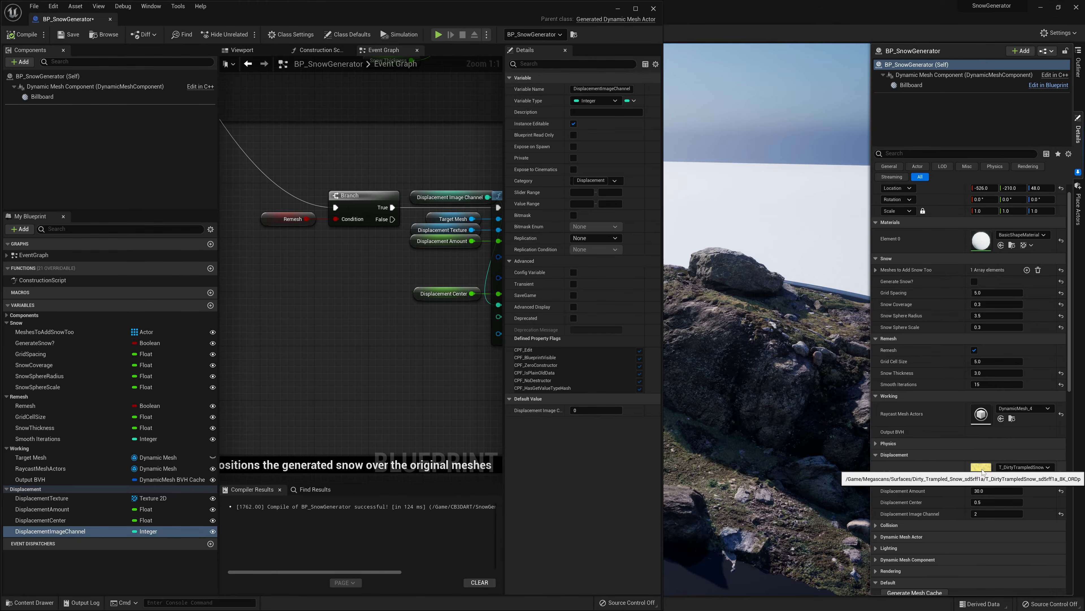
# Open the assigned displacement texture, examine its blue channel alone, and close the editor window.
pyautogui.doubleClick(983, 471)
pyautogui.click(191, 35)
pyautogui.click(178, 35)
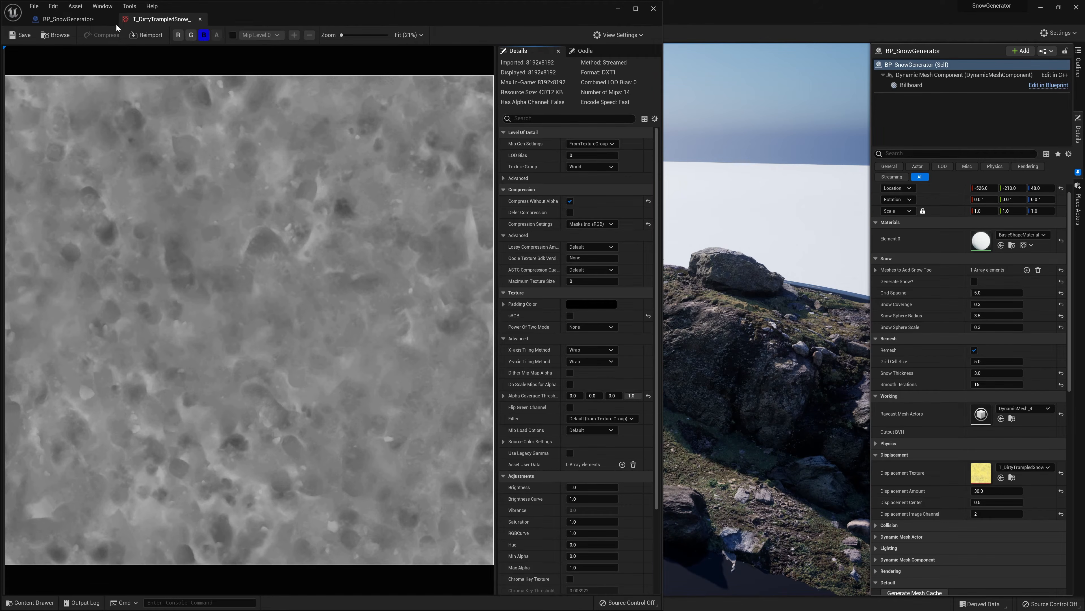
pyautogui.click(653, 9)
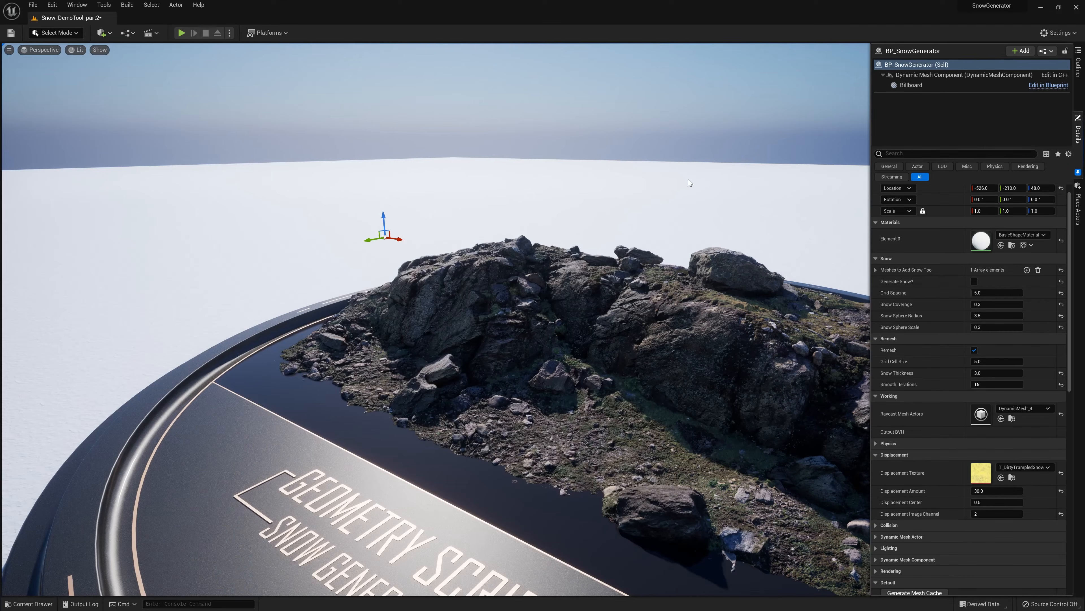
# Generate the snow to examine the displaced surface and its shading around the rocks, and turn Generate Snow back off.
pyautogui.click(975, 281)
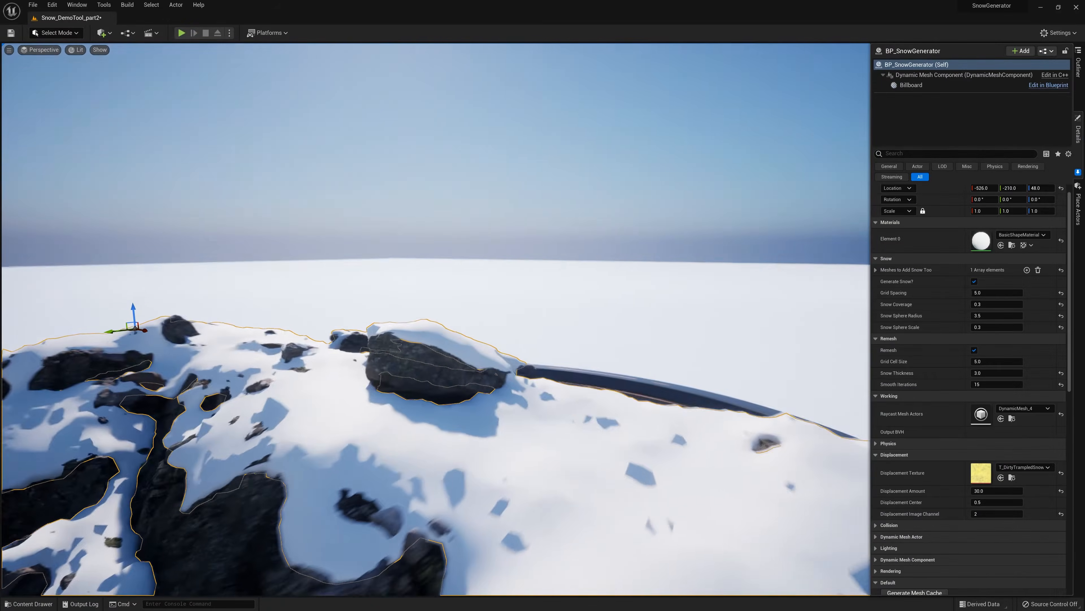
pyautogui.moveTo(436, 319); pyautogui.dragTo(432, 440, button='right')
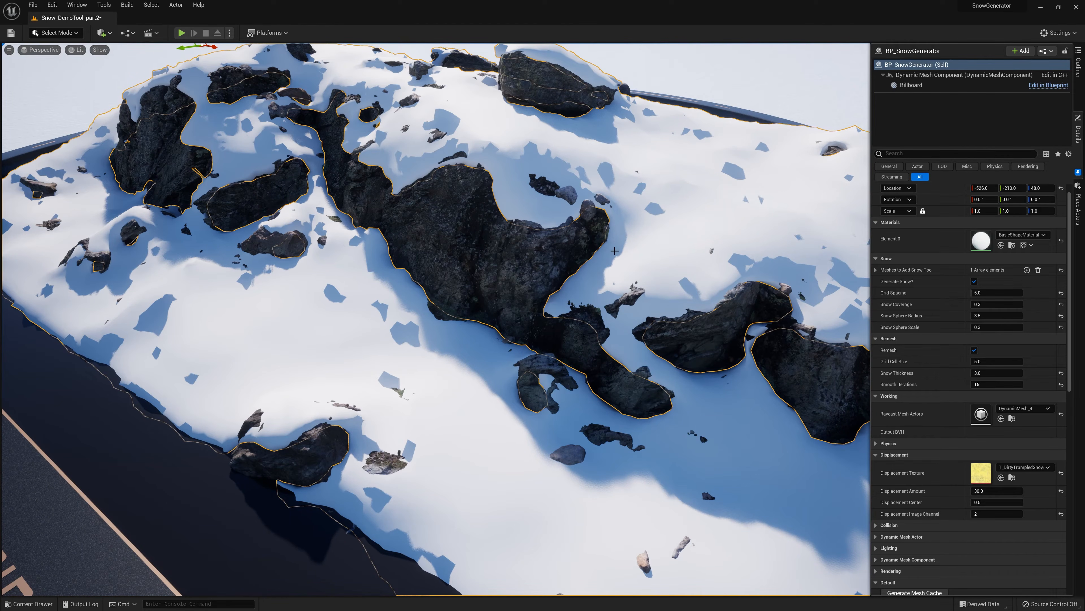
pyautogui.moveTo(453, 305); pyautogui.dragTo(532, 385, button='right')
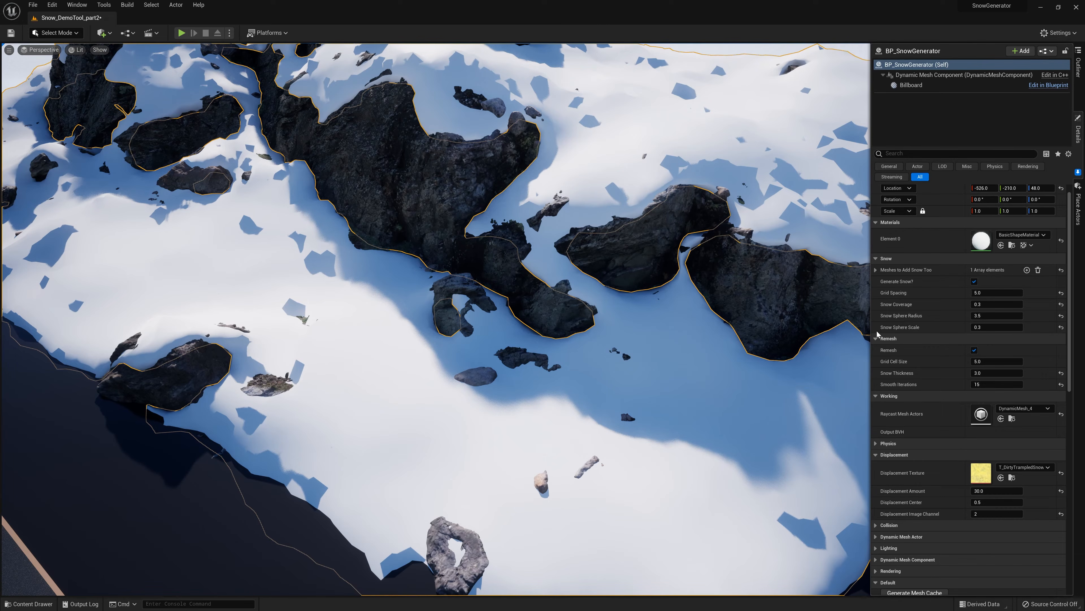
pyautogui.click(974, 281)
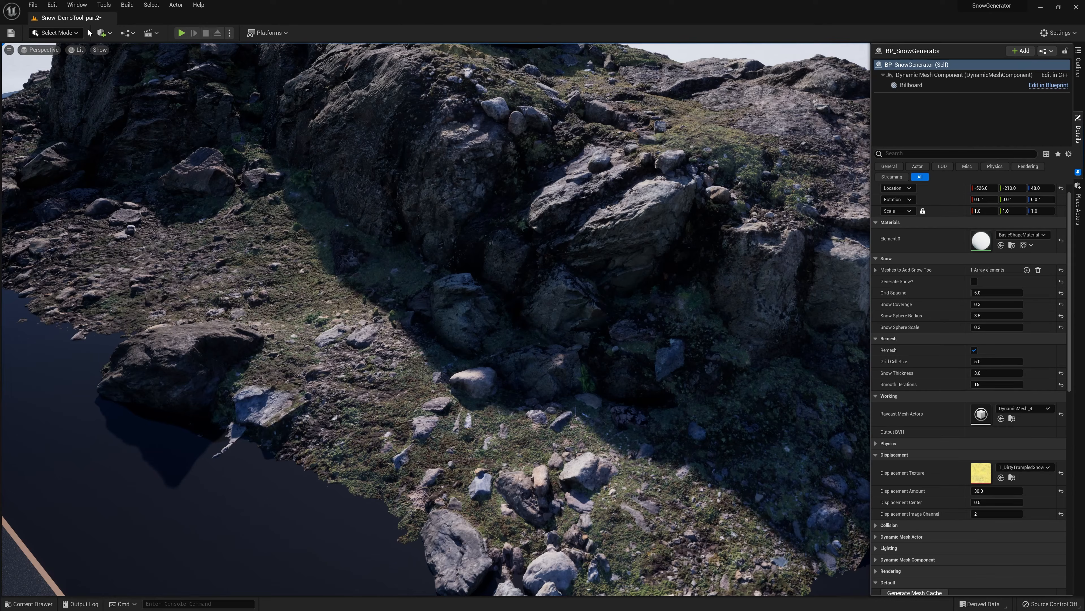
# Open the BP_SnowGenerator Blueprint and copy the Compute Tangents and Compute Split Normals nodes from the remesh section.
pyautogui.click(1038, 86)
pyautogui.scroll(-2, 634, 245)
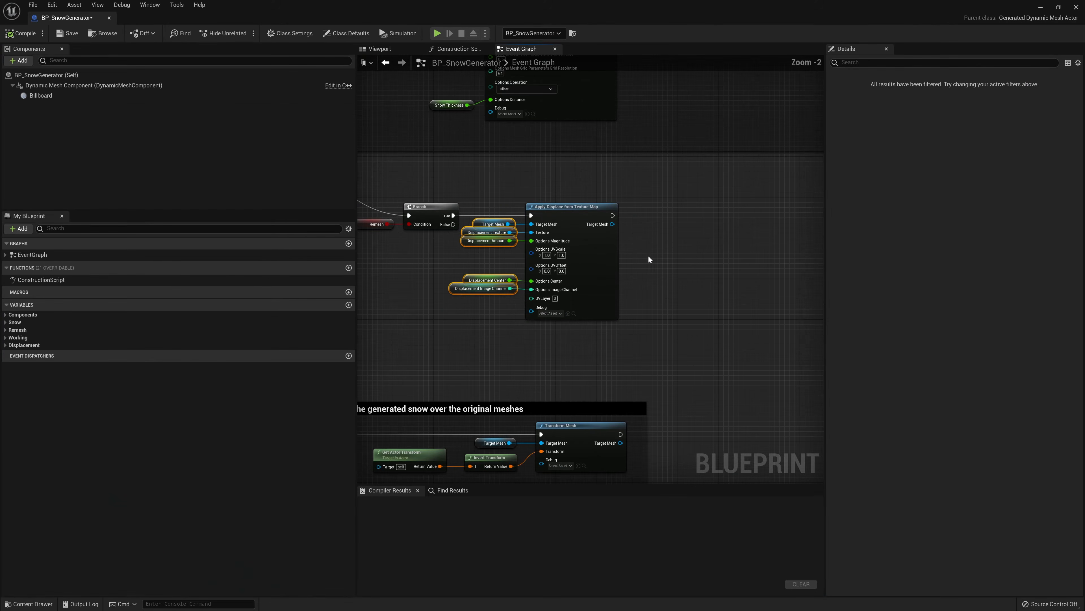
pyautogui.moveTo(673, 244); pyautogui.dragTo(554, 373, button='right')
pyautogui.scroll(-3, 554, 374)
pyautogui.moveTo(790, 269); pyautogui.dragTo(661, 259, button='right')
pyautogui.scroll(2, 665, 258)
pyautogui.moveTo(727, 301); pyautogui.dragTo(482, 199)
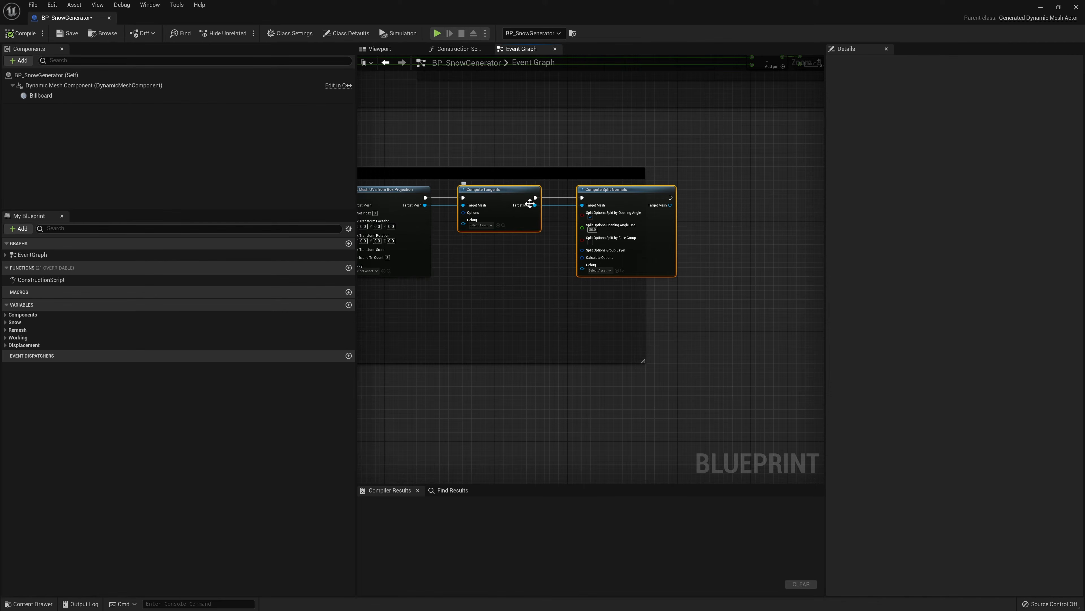
# Paste the copied nodes after Apply Displace from Texture Map and connect its execution and Target Mesh outputs to Compute Tangents.
pyautogui.moveTo(456, 439); pyautogui.dragTo(583, 303, button='right')
pyautogui.hotkey('ctrl', 'v')
pyautogui.scroll(3, 483, 229)
pyautogui.moveTo(453, 212); pyautogui.dragTo(536, 245)
pyautogui.moveTo(565, 234); pyautogui.dragTo(545, 202)
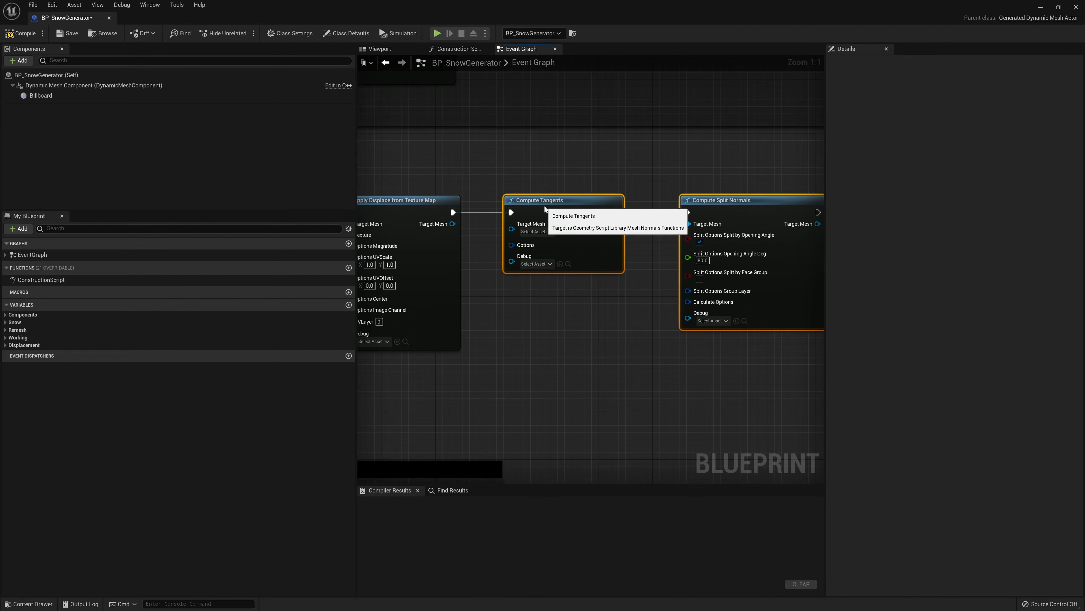
pyautogui.moveTo(453, 223); pyautogui.dragTo(513, 229)
pyautogui.scroll(-5, 580, 295)
pyautogui.moveTo(707, 229); pyautogui.dragTo(622, 235, button='right')
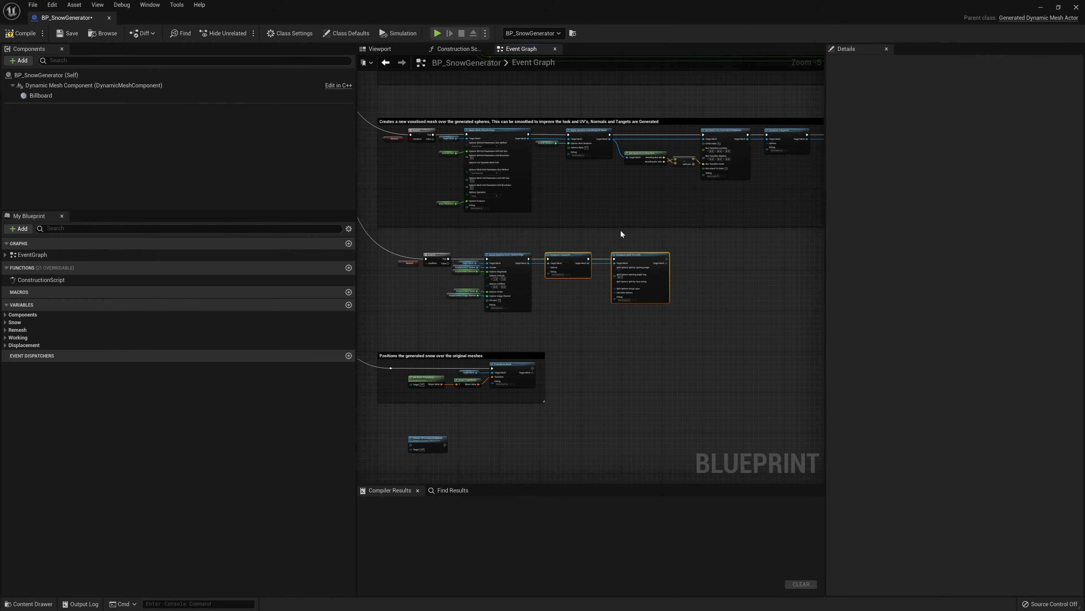
# Open the Compute Split Normals opening angle for editing and compile the Blueprint.
pyautogui.scroll(5, 575, 268)
pyautogui.click(703, 295)
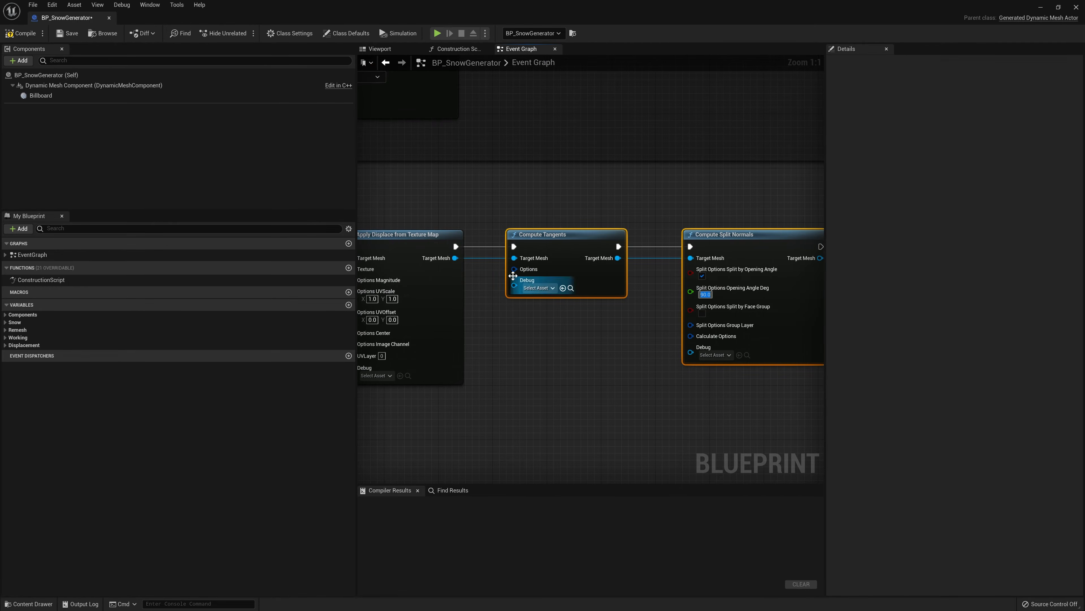
pyautogui.click(26, 38)
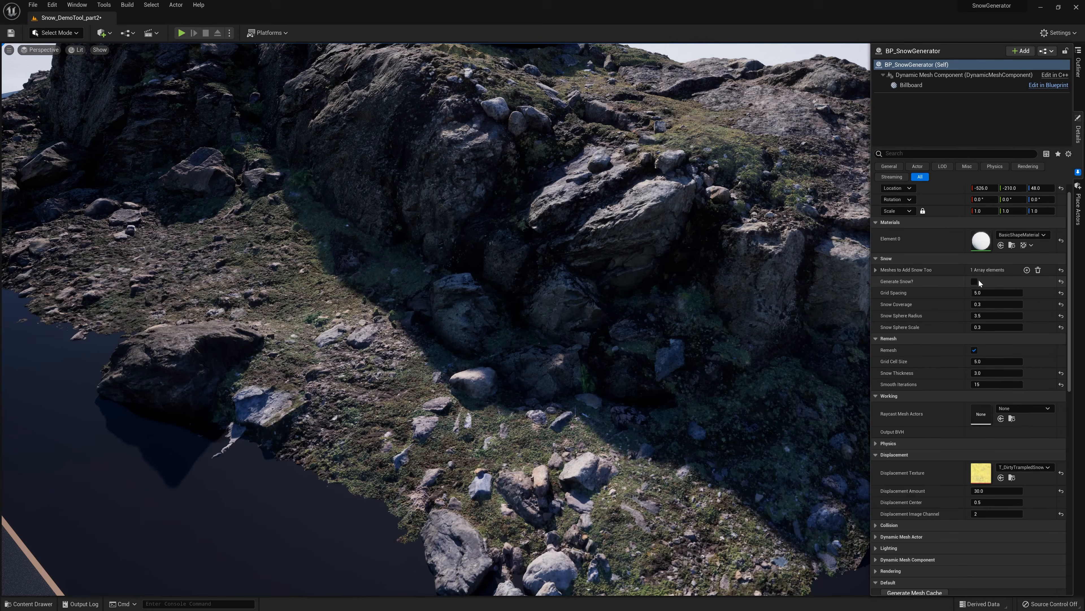
# Turn on Generate Snow to rebuild the displaced snow, and deselect the generator for a clear view of its surface.
pyautogui.click(974, 281)
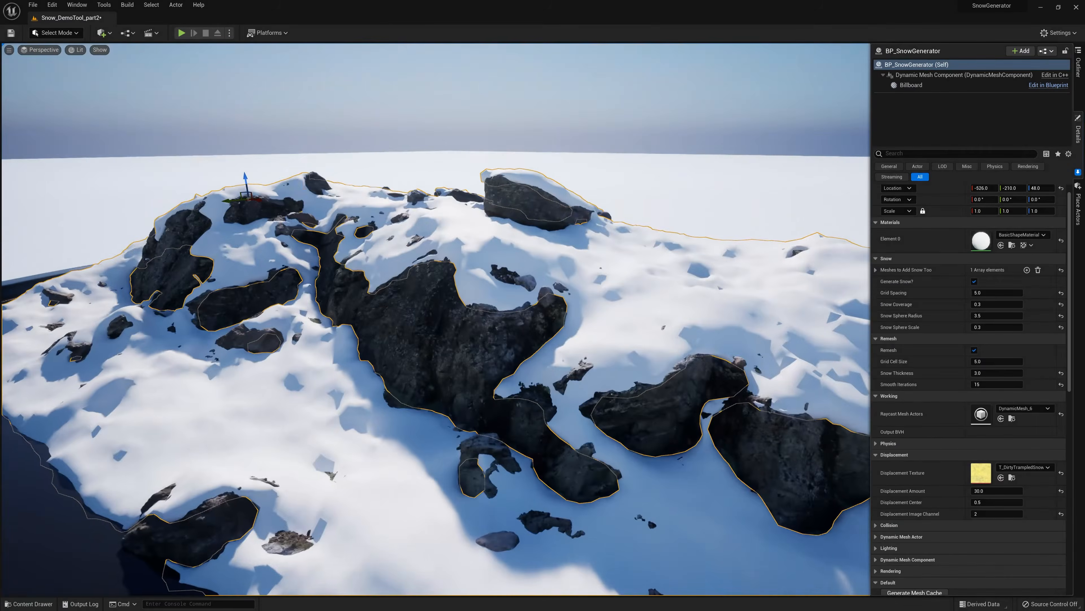
pyautogui.moveTo(436, 318); pyautogui.dragTo(658, 261, button='right')
pyautogui.press('Escape')
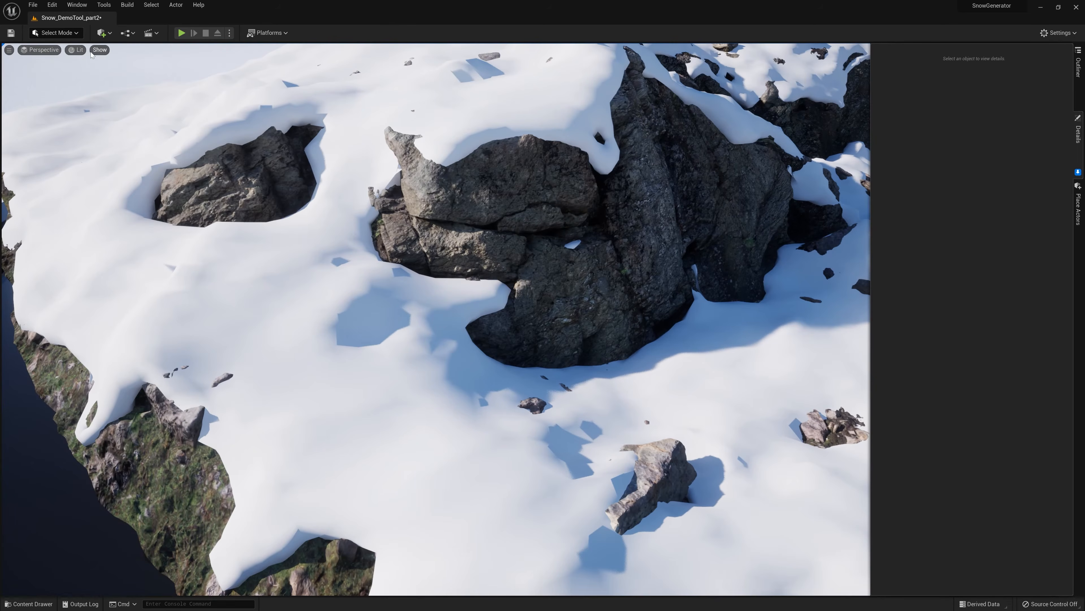
# Examine the snow mesh density in Wireframe view mode and return the viewport to Lit.
pyautogui.click(77, 49)
pyautogui.click(100, 91)
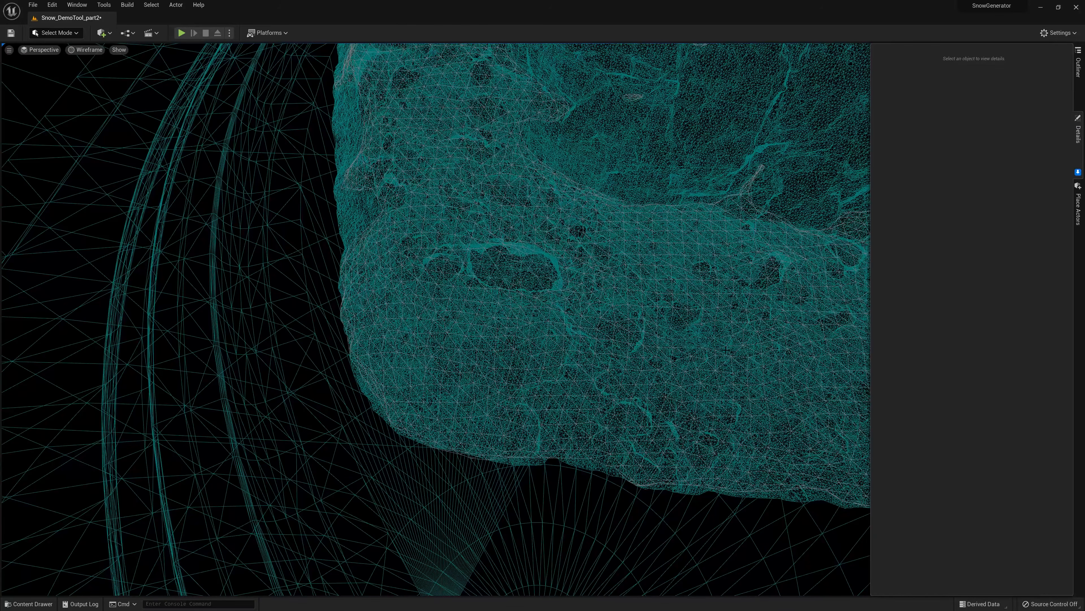
pyautogui.click(84, 53)
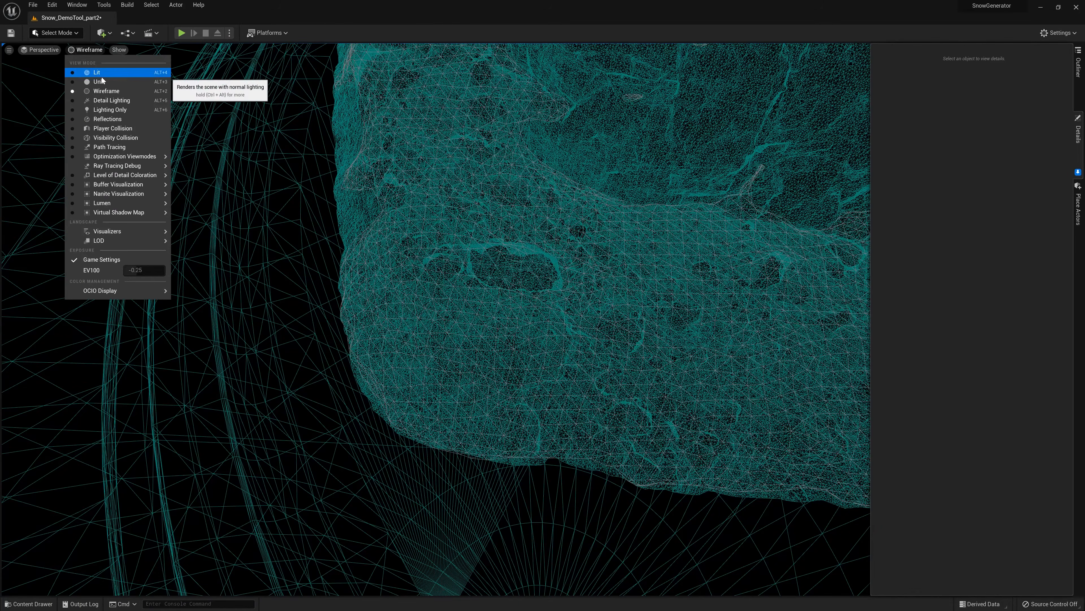
pyautogui.click(102, 74)
pyautogui.moveTo(728, 201)
pyautogui.mouseDown(button='right')
pyautogui.moveTo(748, 166)
pyautogui.moveTo(765, 171)
pyautogui.mouseUp(button='right')
pyautogui.moveTo(592, 270); pyautogui.dragTo(643, 248, button='right')
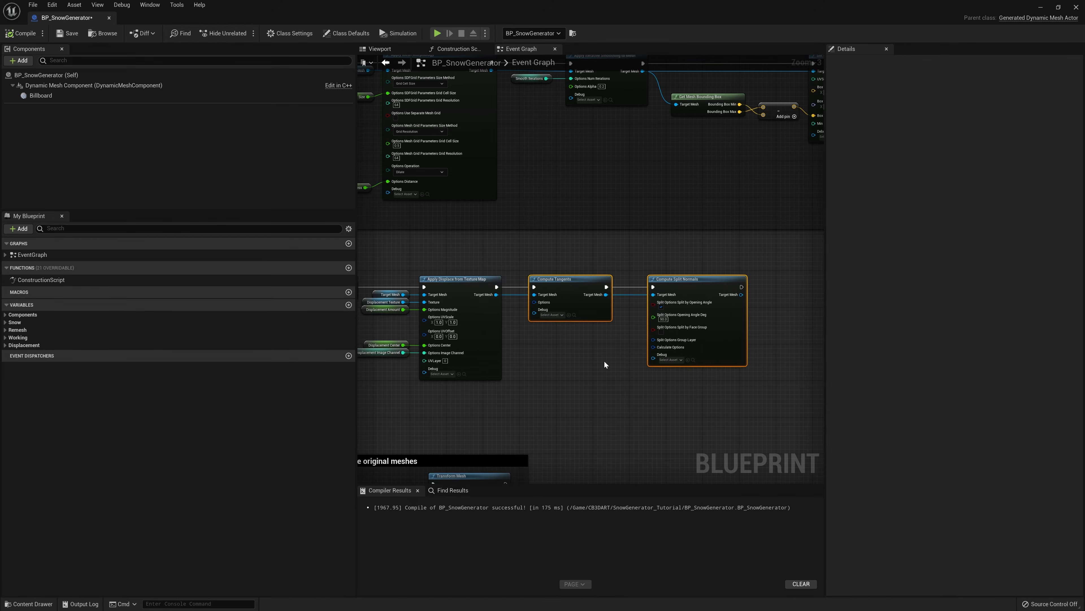
# Move the Apply Displace from Texture Map, Compute Tangents and Compute Split Normals nodes away from the Branch to make room.
pyautogui.scroll(-2, 604, 360)
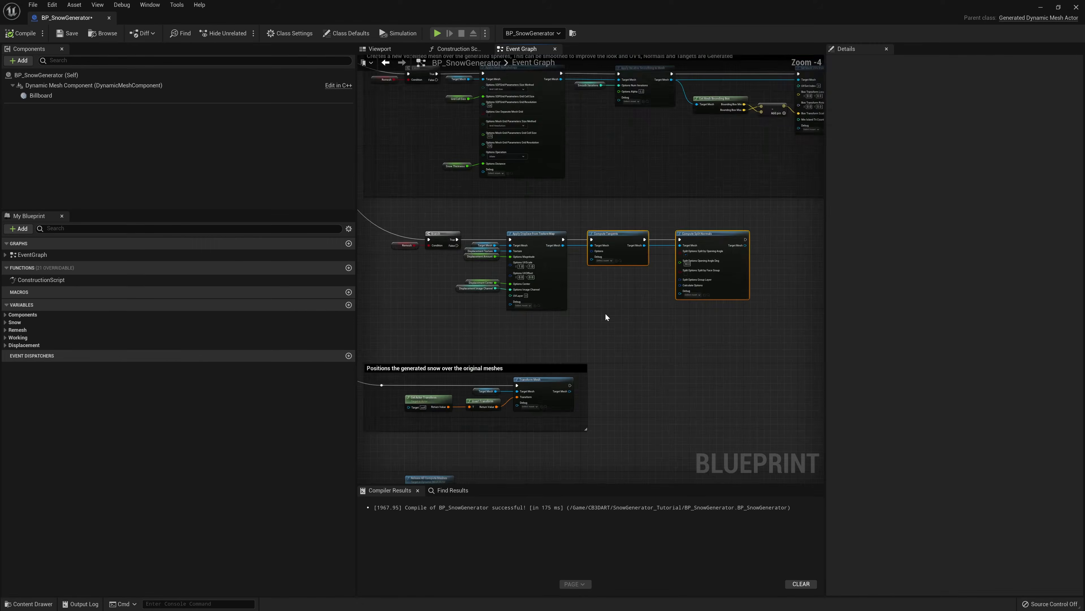
pyautogui.moveTo(602, 291); pyautogui.dragTo(711, 262)
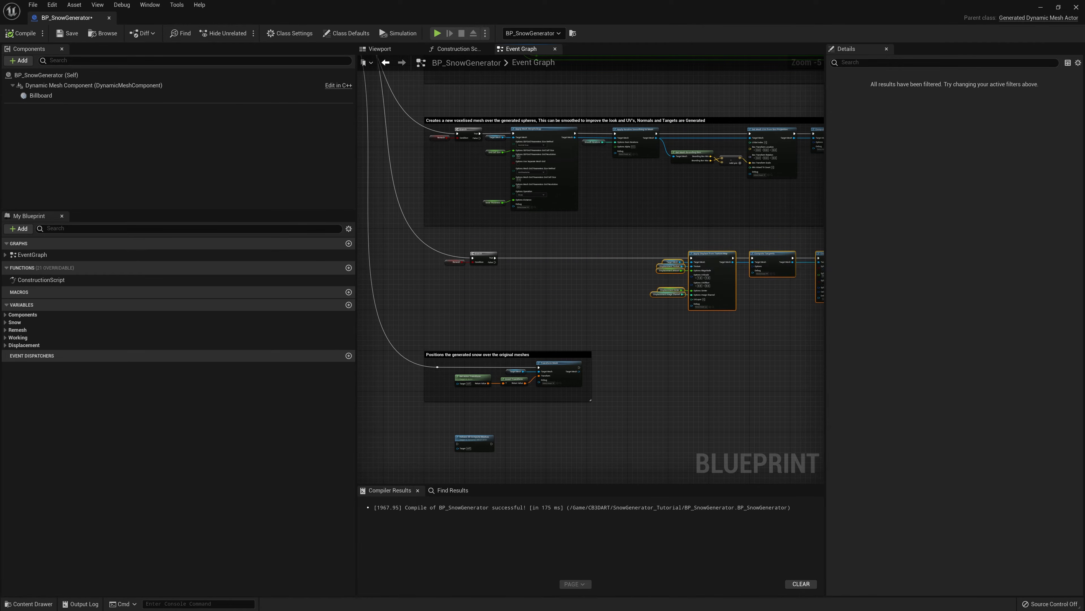
pyautogui.moveTo(566, 9); pyautogui.dragTo(443, 303)
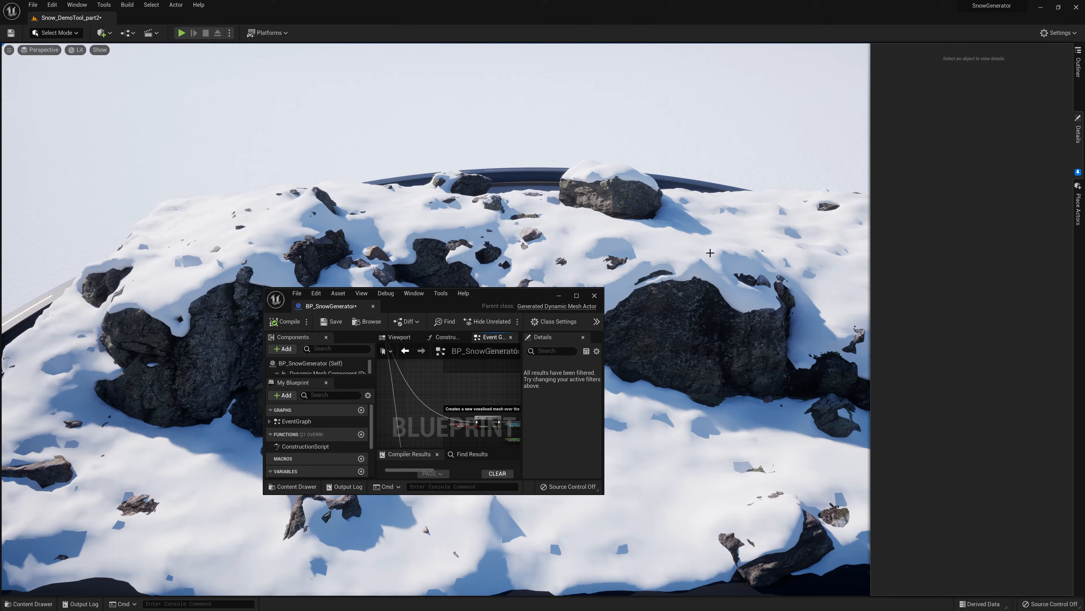
pyautogui.doubleClick(519, 296)
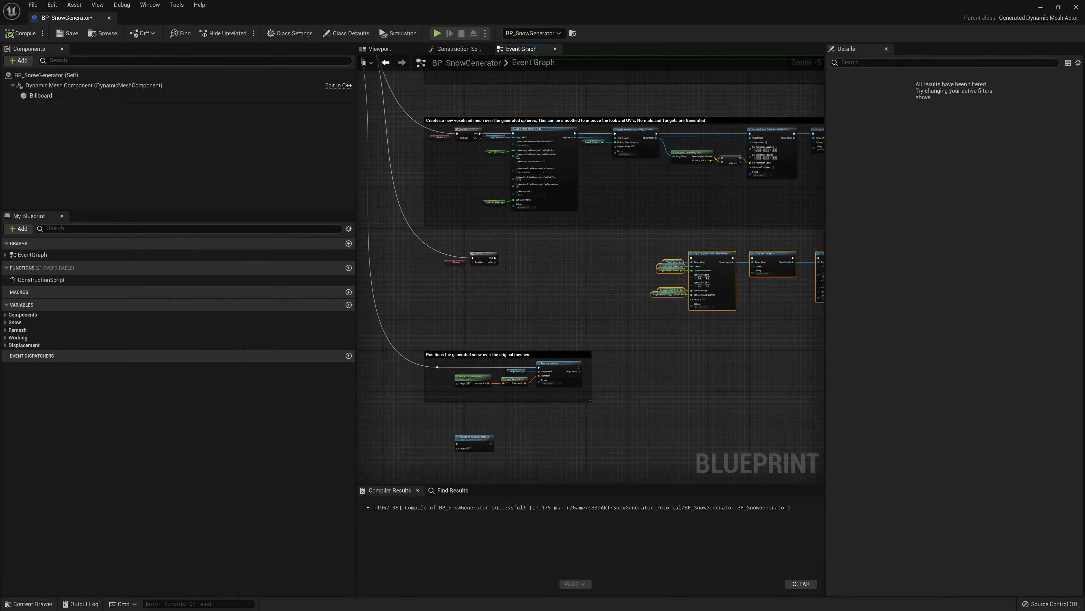
# Add an Apply PNTessellation node in the gap after the Branch in the displacement section.
pyautogui.scroll(3, 532, 293)
pyautogui.rightClick(533, 274)
pyautogui.write('pn')
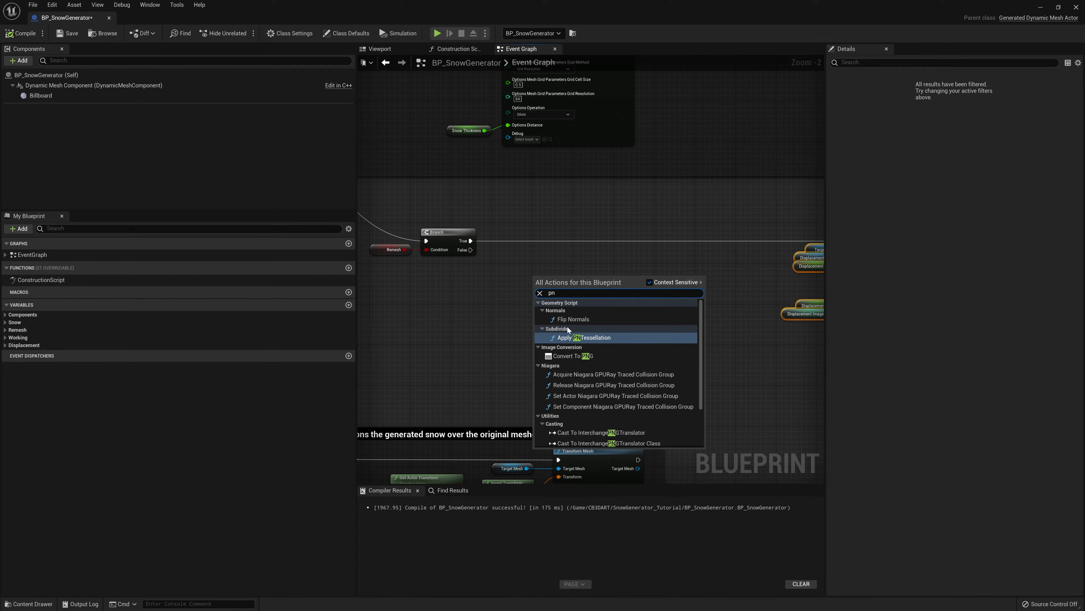
pyautogui.click(583, 337)
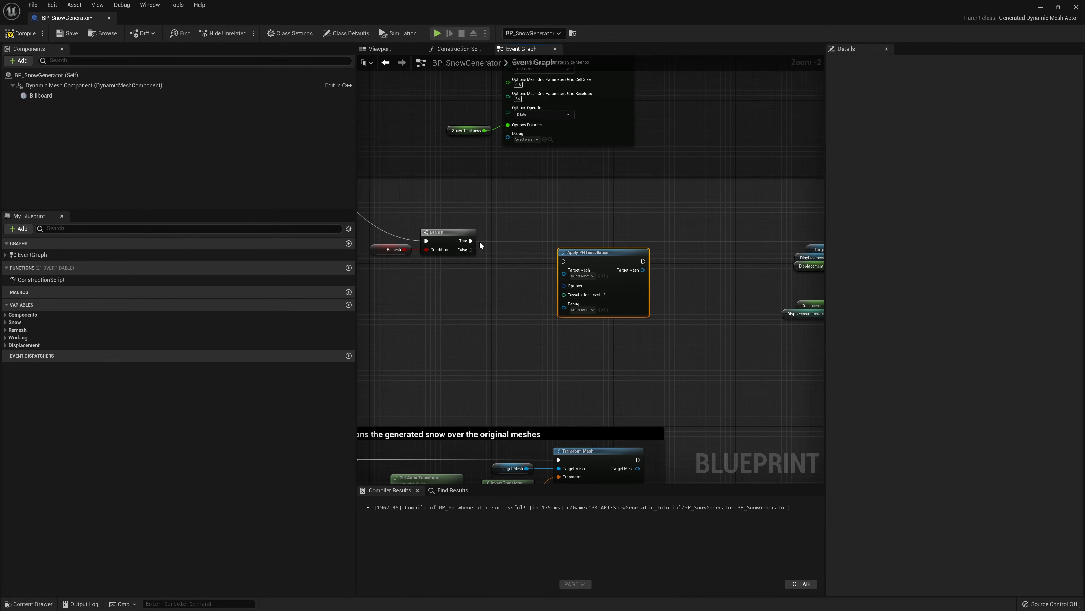
# Wire Apply PNTessellation between the Branch's True output and Apply Displace from Texture Map, and feed it an aligned Target Mesh getter.
pyautogui.moveTo(471, 241); pyautogui.dragTo(581, 237)
pyautogui.moveTo(654, 246); pyautogui.dragTo(598, 240, button='right')
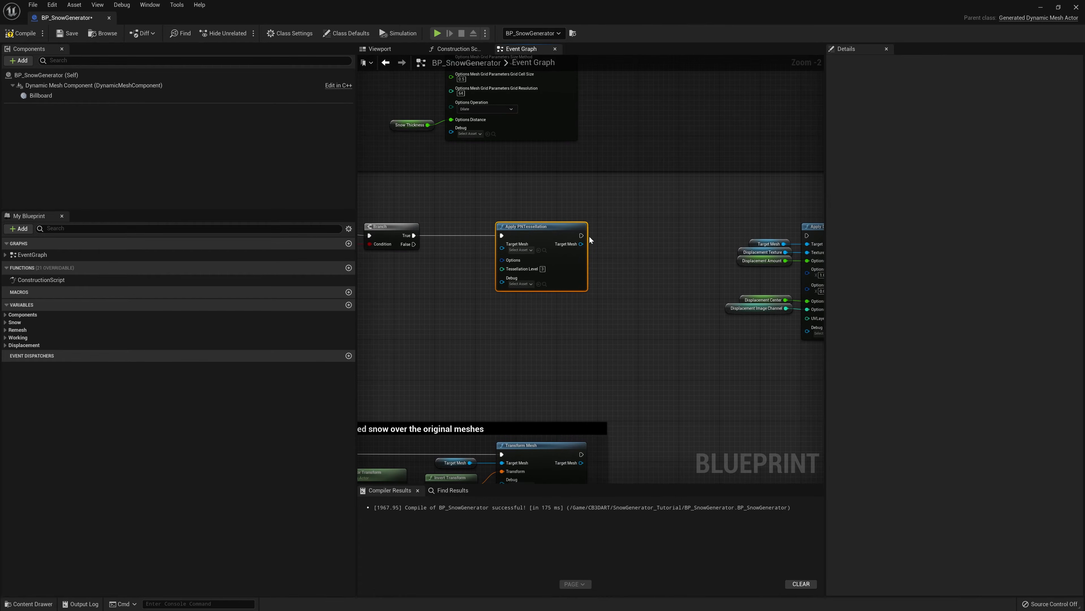
pyautogui.moveTo(582, 236); pyautogui.dragTo(771, 236)
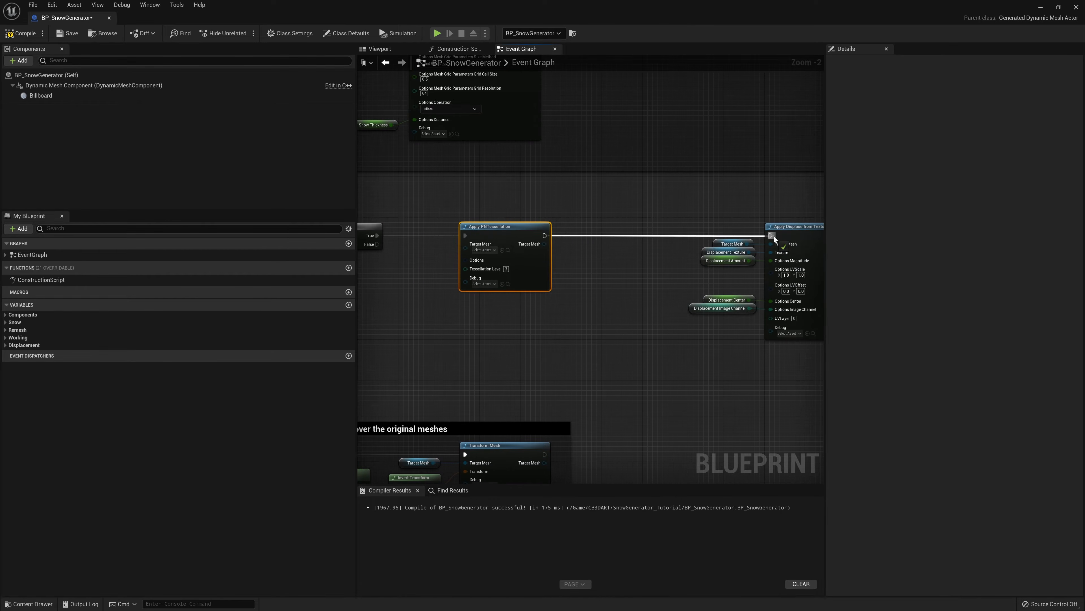
pyautogui.scroll(3, 553, 279)
pyautogui.scroll(-1, 528, 246)
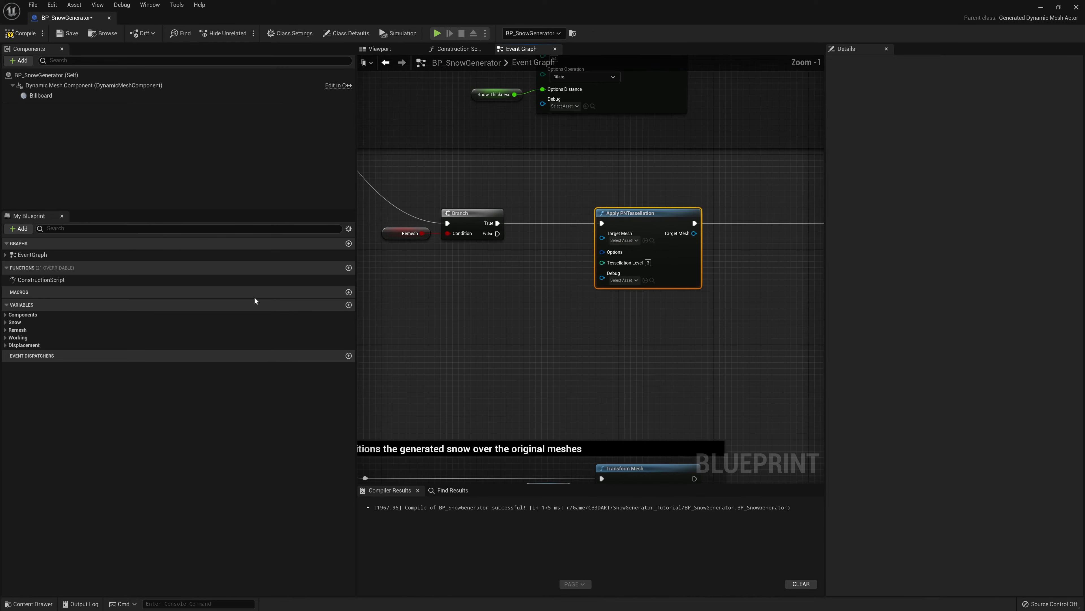
pyautogui.click(119, 337)
pyautogui.moveTo(119, 346); pyautogui.dragTo(602, 234)
pyautogui.moveTo(675, 320); pyautogui.dragTo(573, 198)
pyautogui.press('q')
pyautogui.click(576, 284)
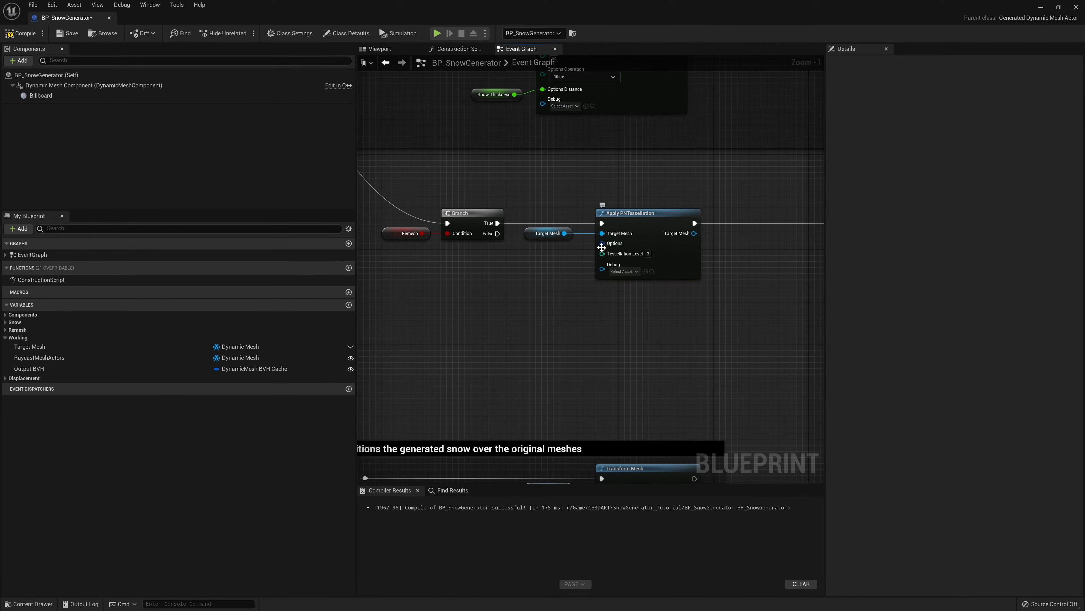
# Split the Options struct pin on the Apply PNTessellation node to expose Recompute Normals.
pyautogui.rightClick(602, 245)
pyautogui.click(634, 270)
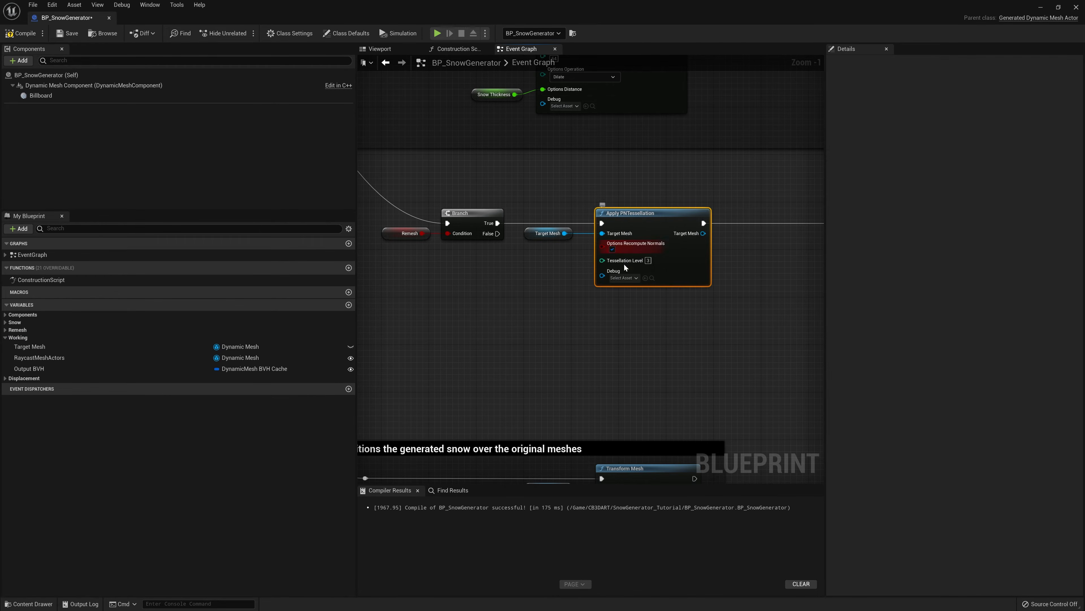
pyautogui.scroll(1, 647, 248)
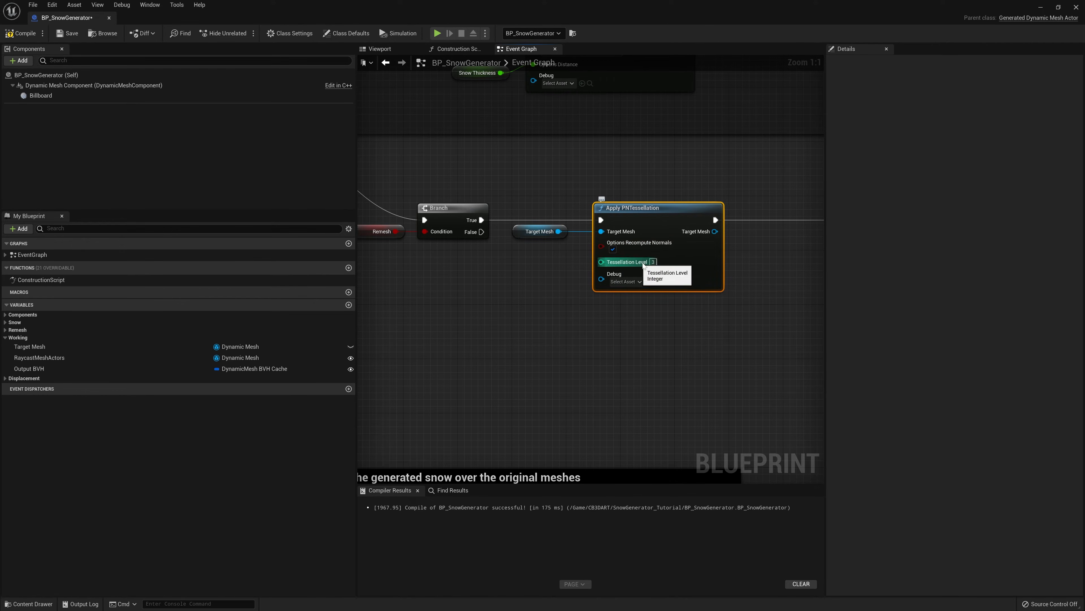
# Promote the Tessellation Level input to an instance-editable variable named SubdivisionAmount and compile the Blueprint.
pyautogui.rightClick(601, 262)
pyautogui.click(639, 280)
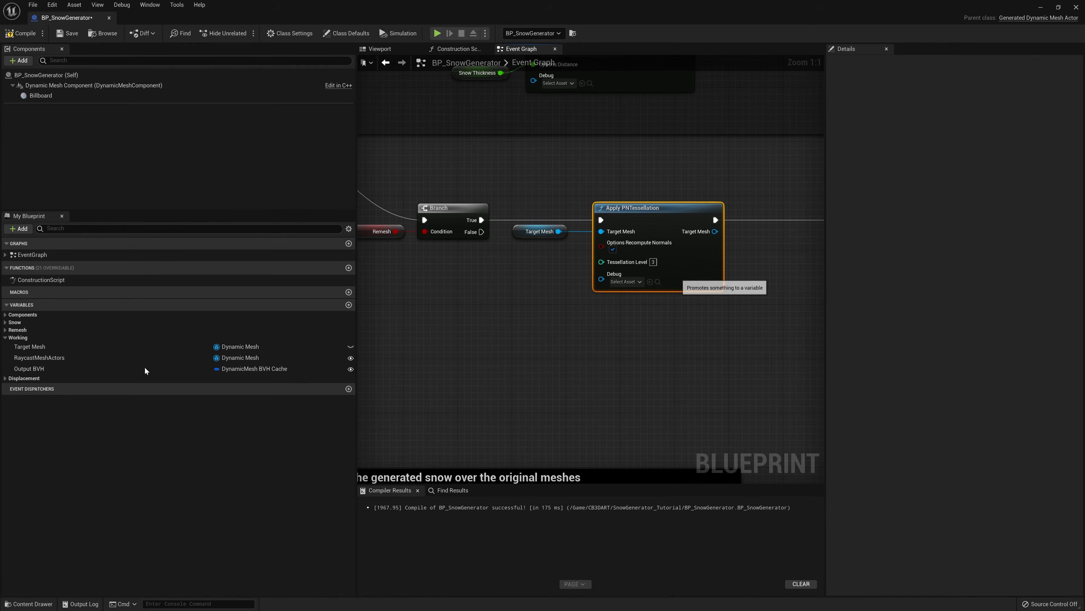
pyautogui.write('Subdiv')
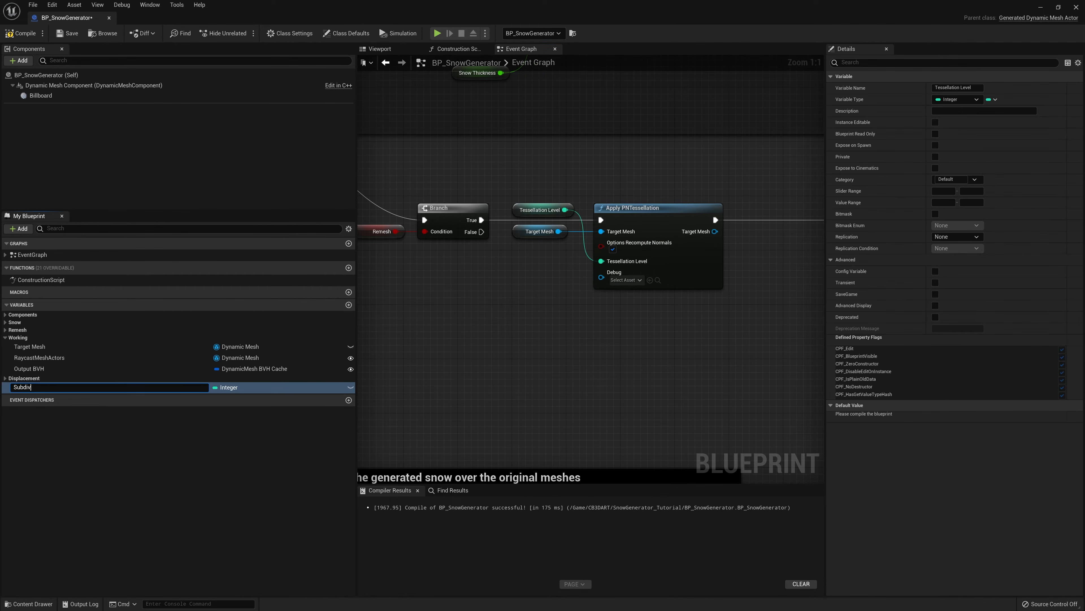
pyautogui.write('isionAmount')
pyautogui.press('Return')
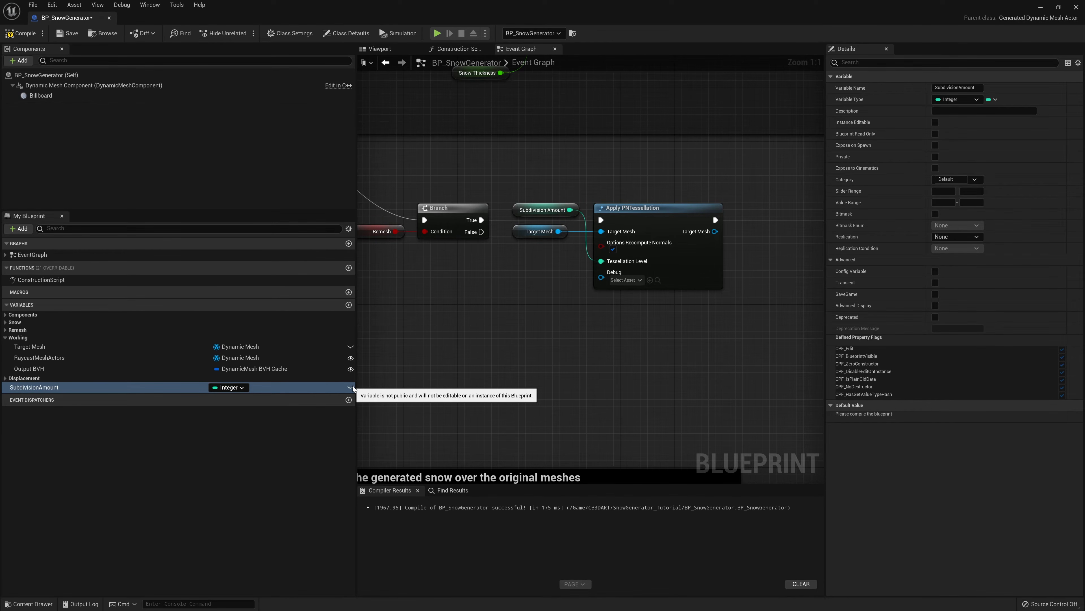
pyautogui.click(351, 387)
pyautogui.click(20, 32)
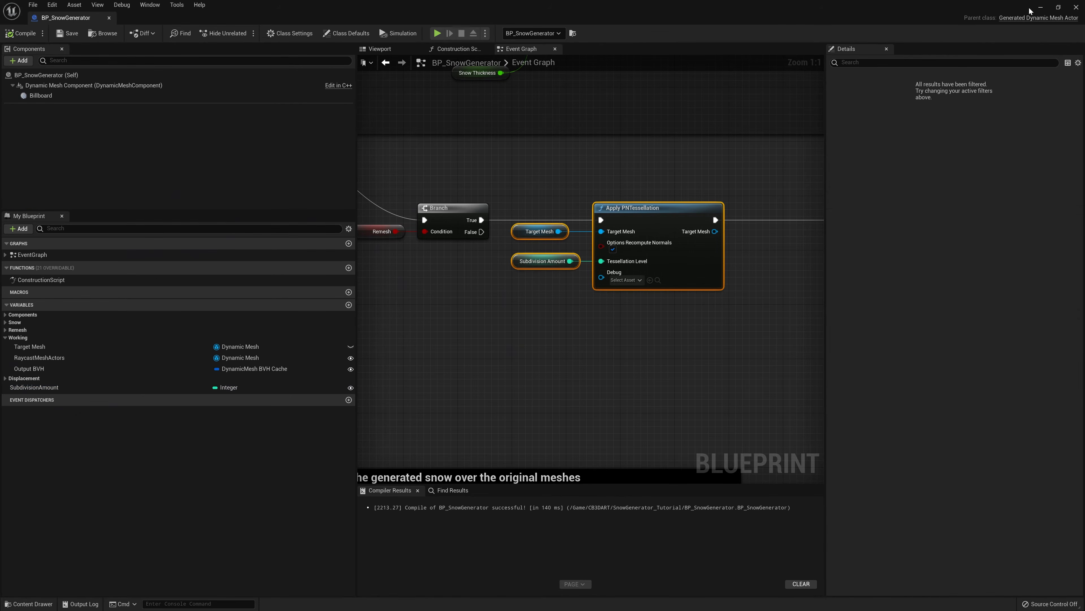
# Generate the mesh cache and turn on Generate Snow in the level, and inspect the tessellated snow surface up close.
pyautogui.click(1041, 7)
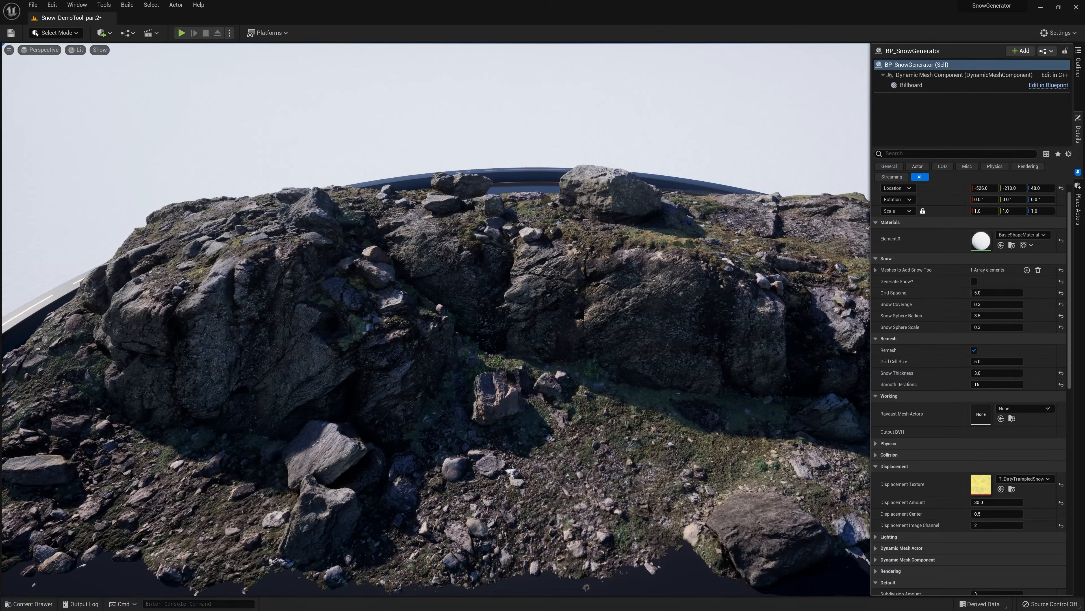
pyautogui.scroll(-3, 930, 528)
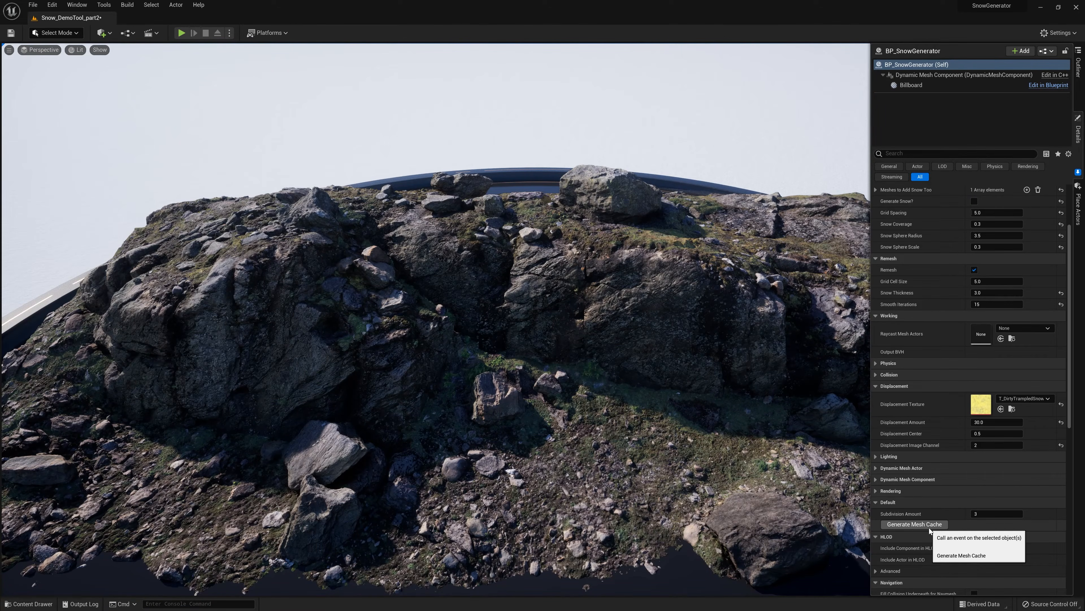
pyautogui.click(930, 527)
pyautogui.scroll(1, 986, 295)
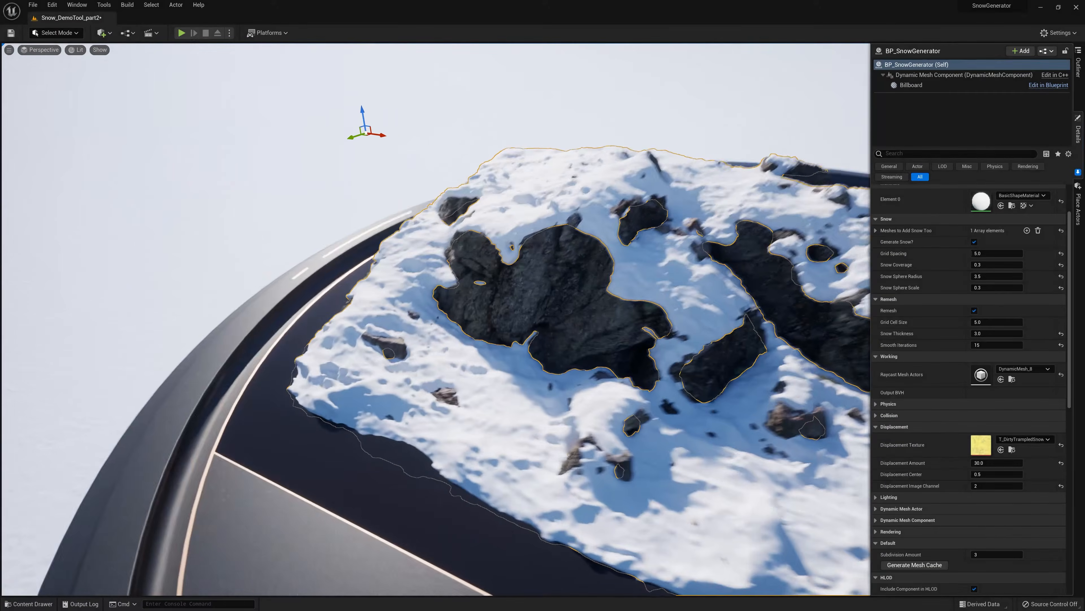
pyautogui.moveTo(436, 319); pyautogui.dragTo(346, 251, button='right')
pyautogui.press('Escape')
pyautogui.press('s')
pyautogui.press('w')
pyautogui.click(568, 274)
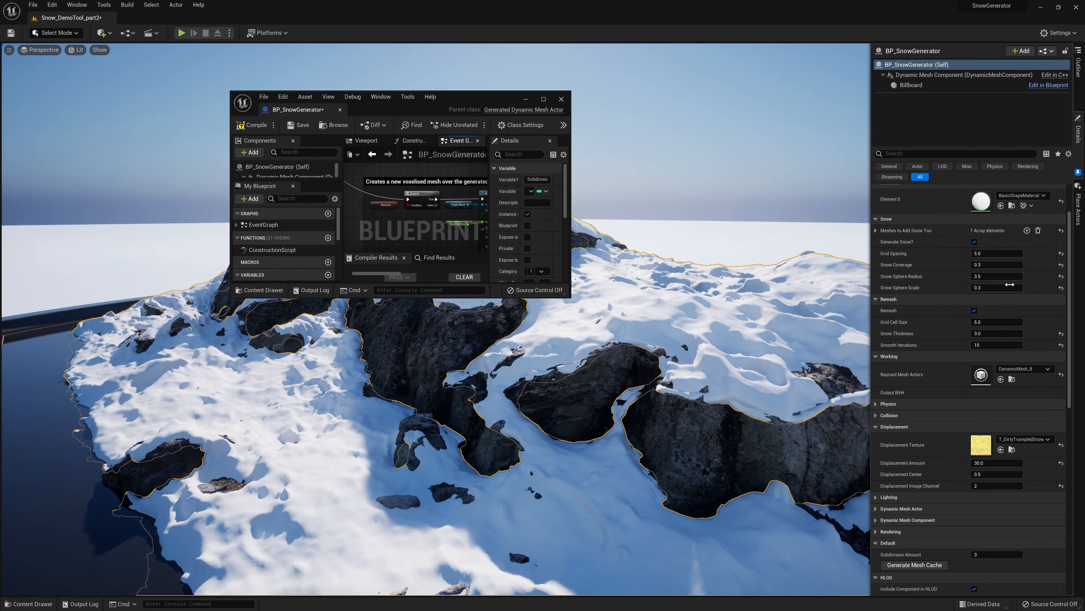
# Turn off Generate Snow, and place the SubdivisionAmount variable in the Blueprint's Remesh category.
pyautogui.click(974, 242)
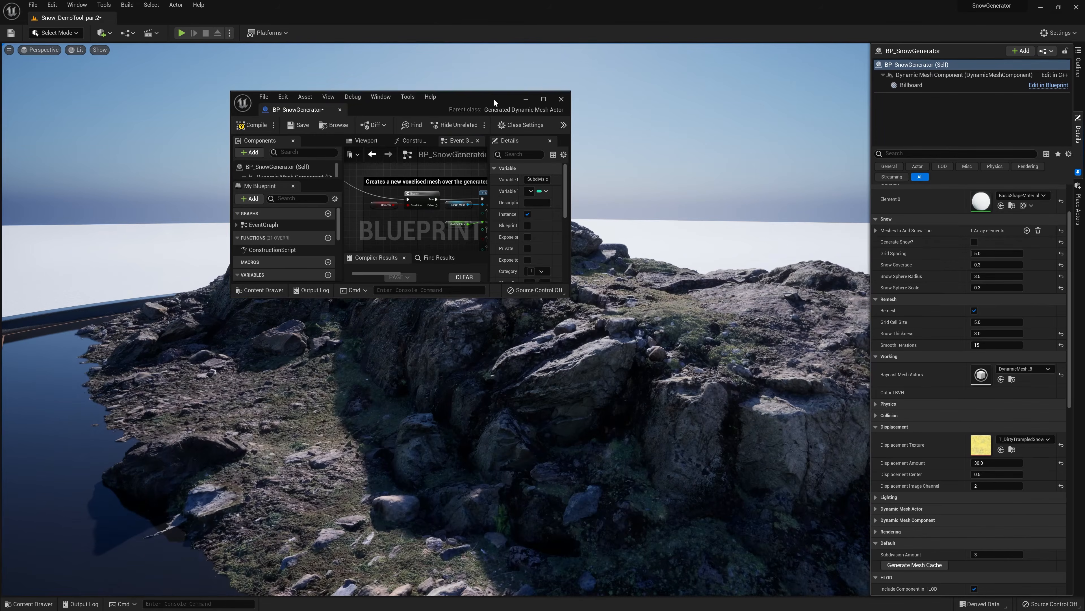
pyautogui.doubleClick(490, 96)
pyautogui.moveTo(67, 435); pyautogui.dragTo(12, 329)
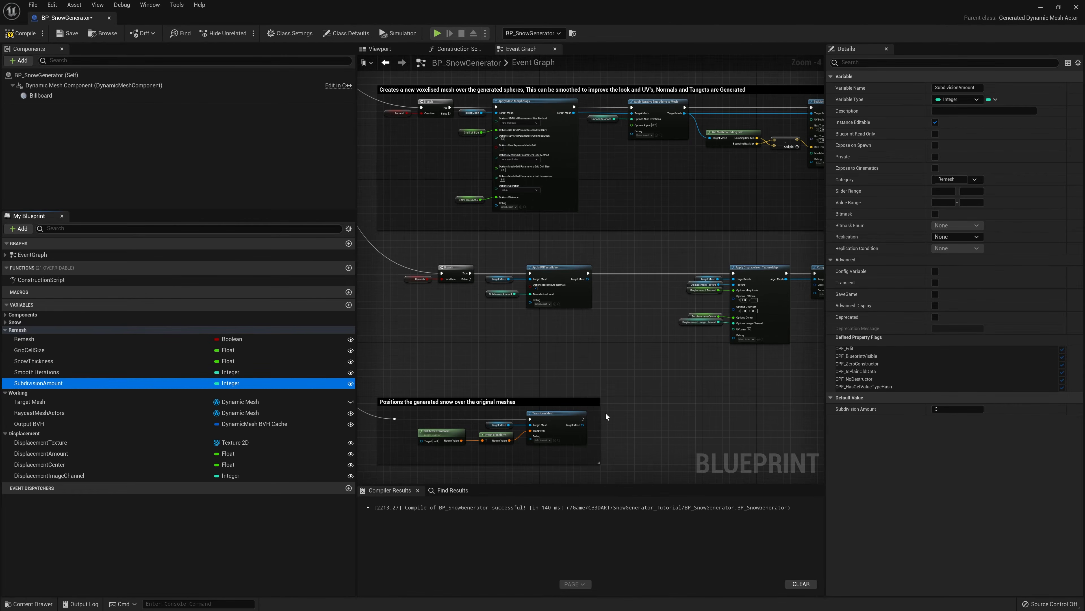
# Move Apply PNTessellation and its variable getters to the end of the voxelised remesh section and connect Compute Split Normals' execution output to it.
pyautogui.moveTo(614, 347); pyautogui.dragTo(551, 391, button='right')
pyautogui.moveTo(556, 392); pyautogui.dragTo(430, 317)
pyautogui.scroll(-2, 545, 388)
pyautogui.moveTo(545, 388); pyautogui.dragTo(459, 404, button='right')
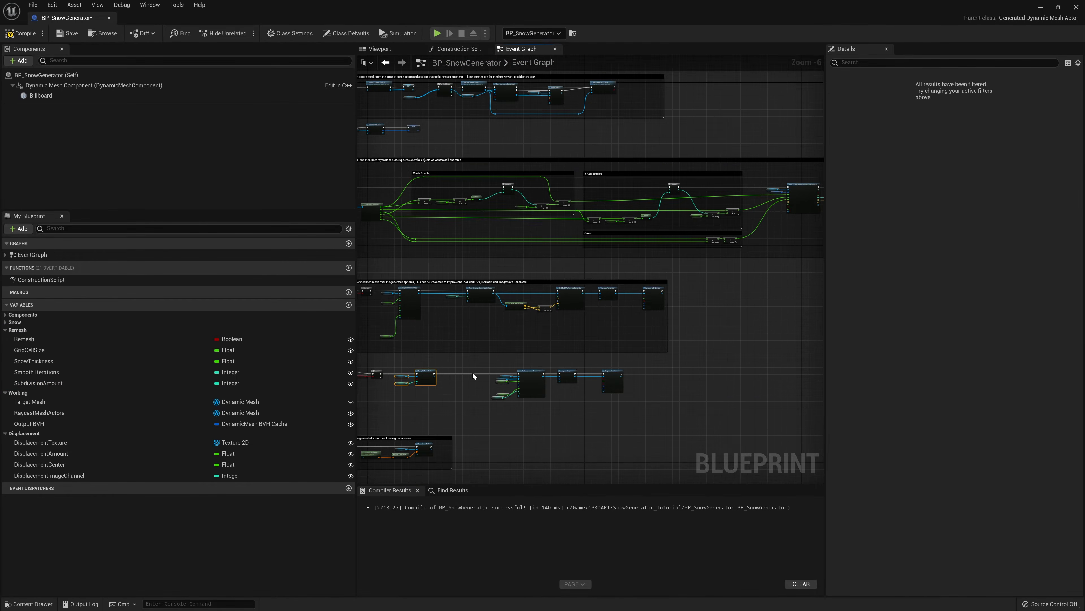
pyautogui.moveTo(421, 378); pyautogui.dragTo(697, 295)
pyautogui.scroll(2, 696, 296)
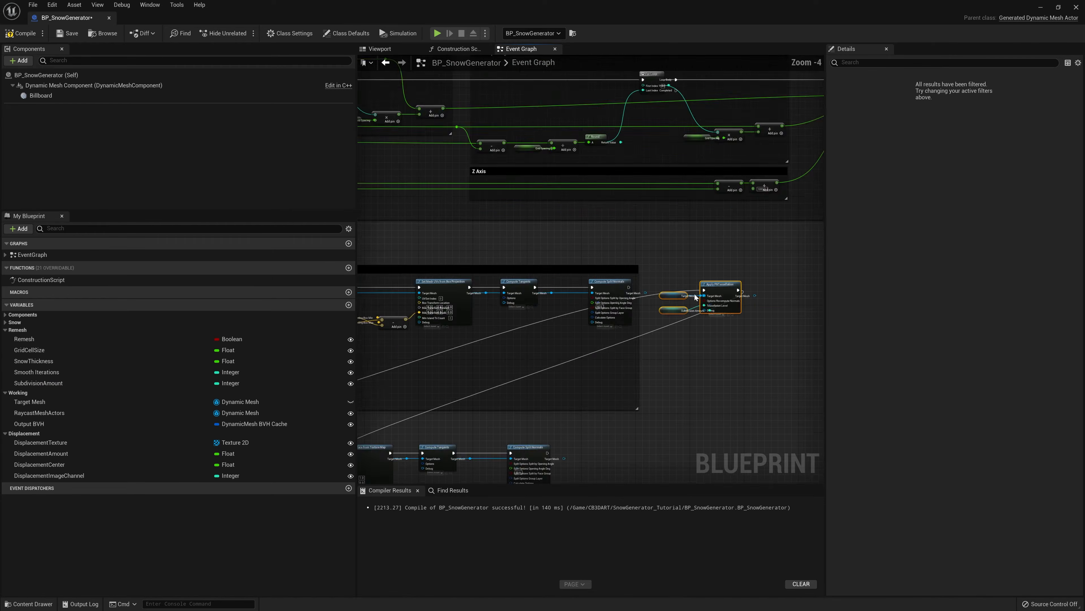
pyautogui.scroll(2, 695, 297)
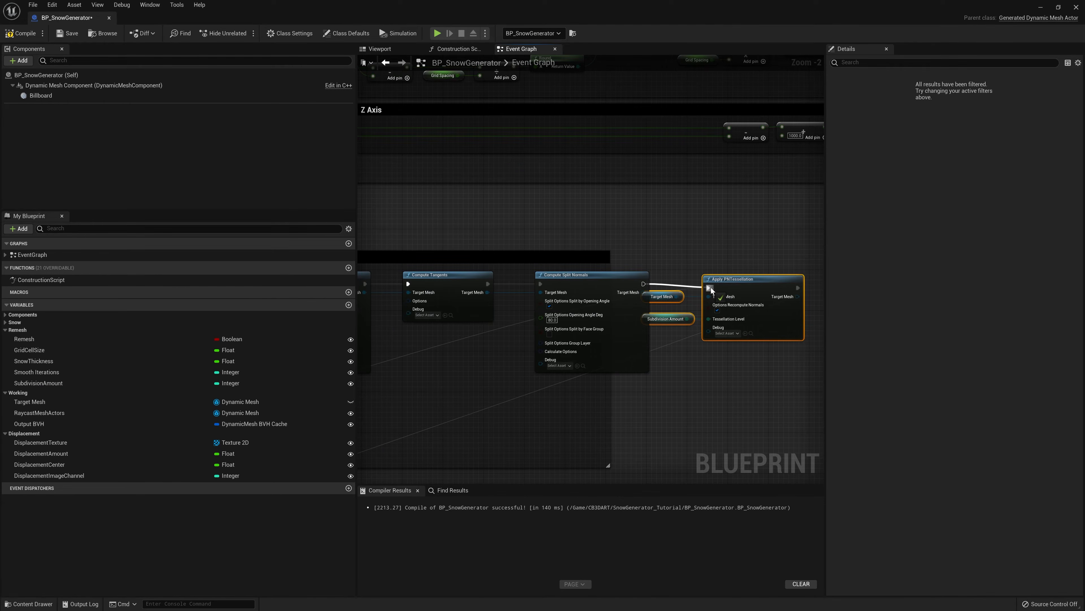
pyautogui.moveTo(719, 324); pyautogui.dragTo(640, 272, button='right')
pyautogui.moveTo(693, 239); pyautogui.dragTo(752, 234)
pyautogui.scroll(-2, 665, 331)
pyautogui.moveTo(734, 269); pyautogui.dragTo(673, 232, button='right')
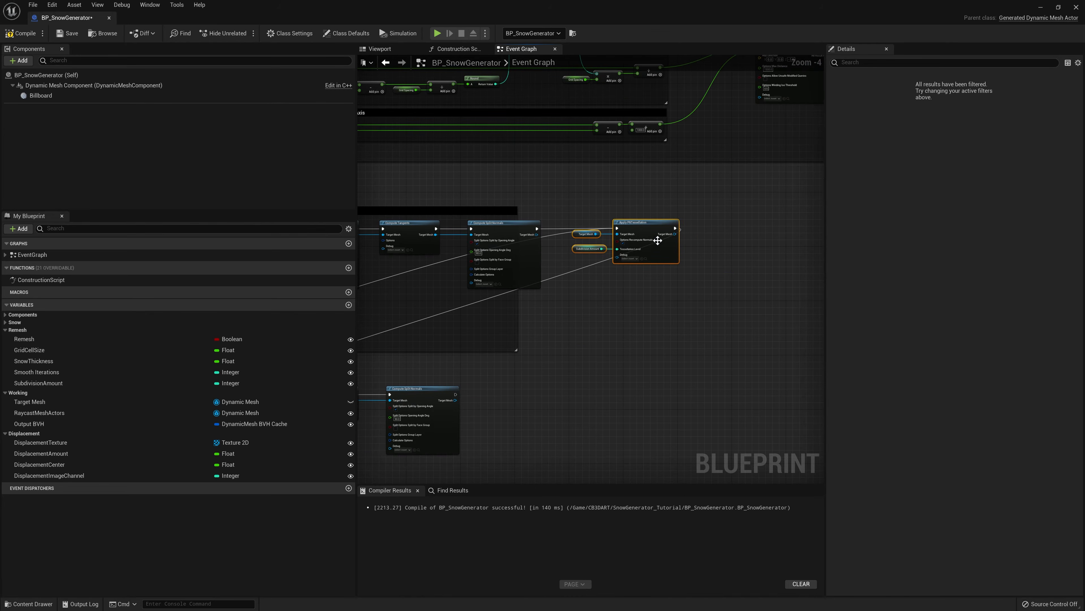
# Break Apply PNTessellation's outgoing execution link and reconnect the displacement Branch's True output directly to Apply Displace from Texture Map.
pyautogui.rightClick(675, 234)
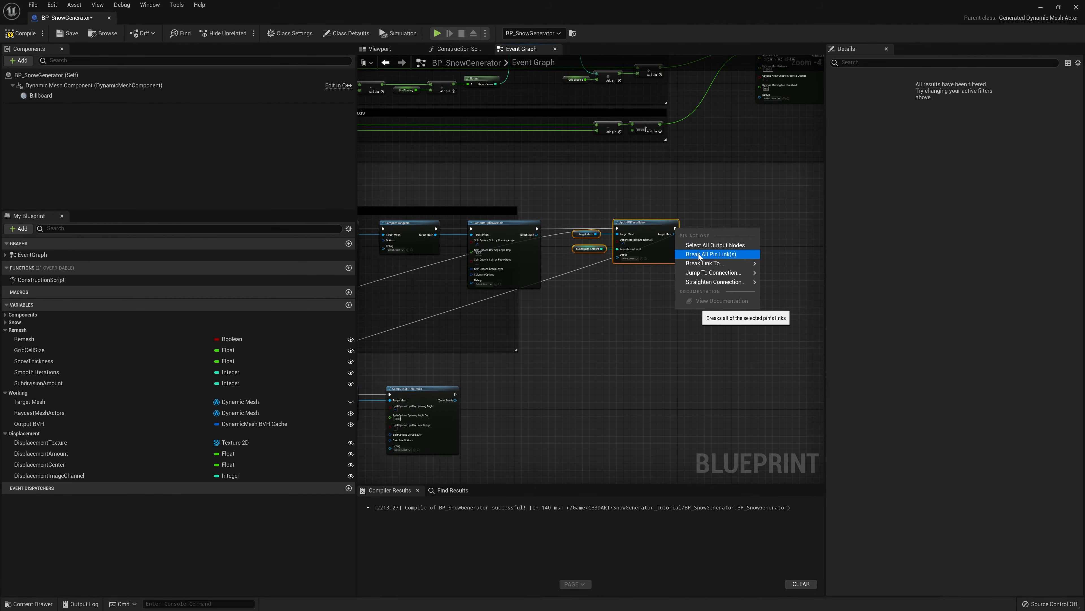
pyautogui.click(696, 255)
pyautogui.scroll(-4, 649, 286)
pyautogui.moveTo(510, 336); pyautogui.dragTo(726, 294, button='right')
pyautogui.scroll(3, 593, 297)
pyautogui.moveTo(593, 297); pyautogui.dragTo(470, 298, button='right')
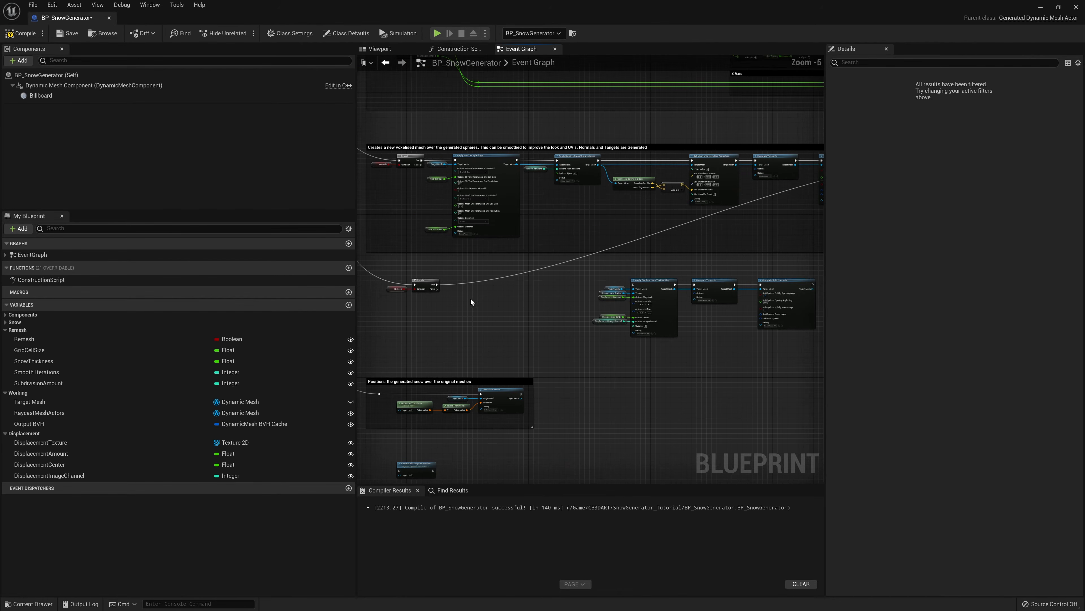
pyautogui.moveTo(436, 284); pyautogui.dragTo(638, 287)
# Widen the voxelised mesh comment box to enclose the relocated tessellation nodes.
pyautogui.moveTo(674, 220); pyautogui.dragTo(552, 235, button='right')
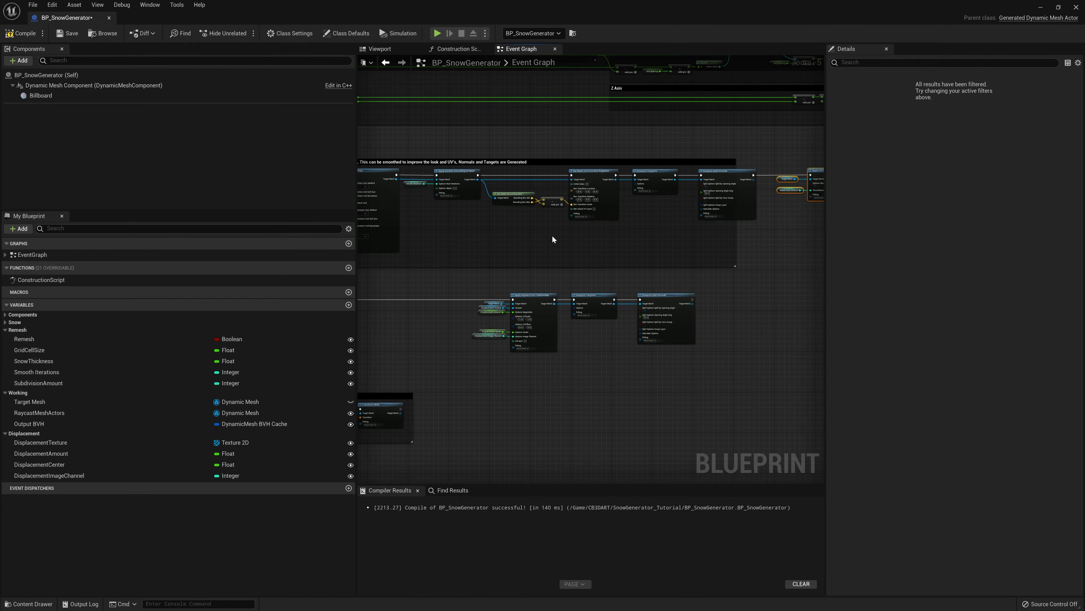
pyautogui.moveTo(626, 232); pyautogui.dragTo(568, 271, button='right')
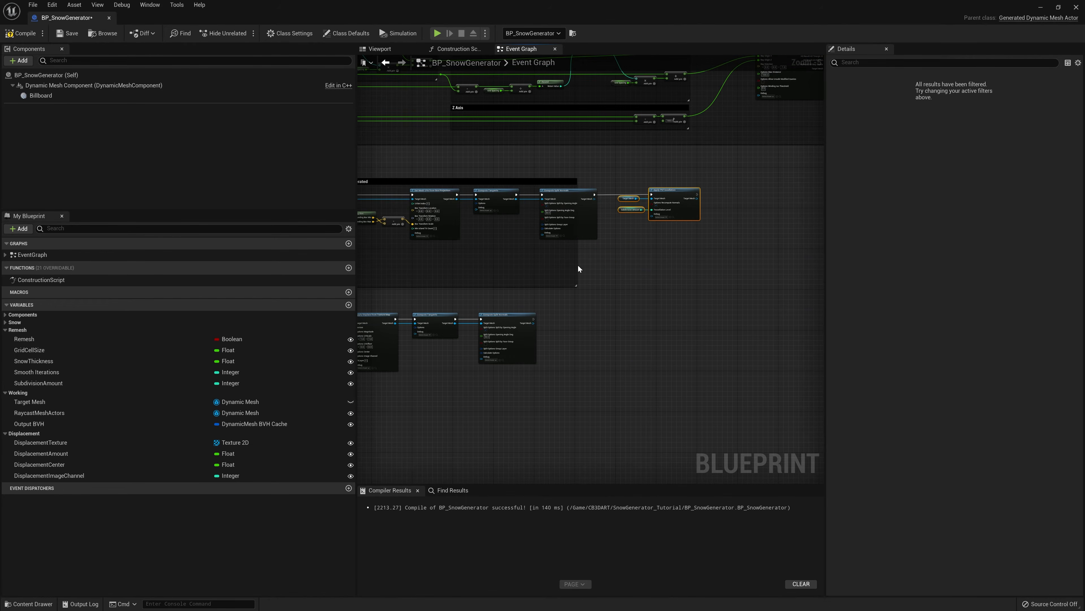
pyautogui.moveTo(576, 284); pyautogui.dragTo(705, 281)
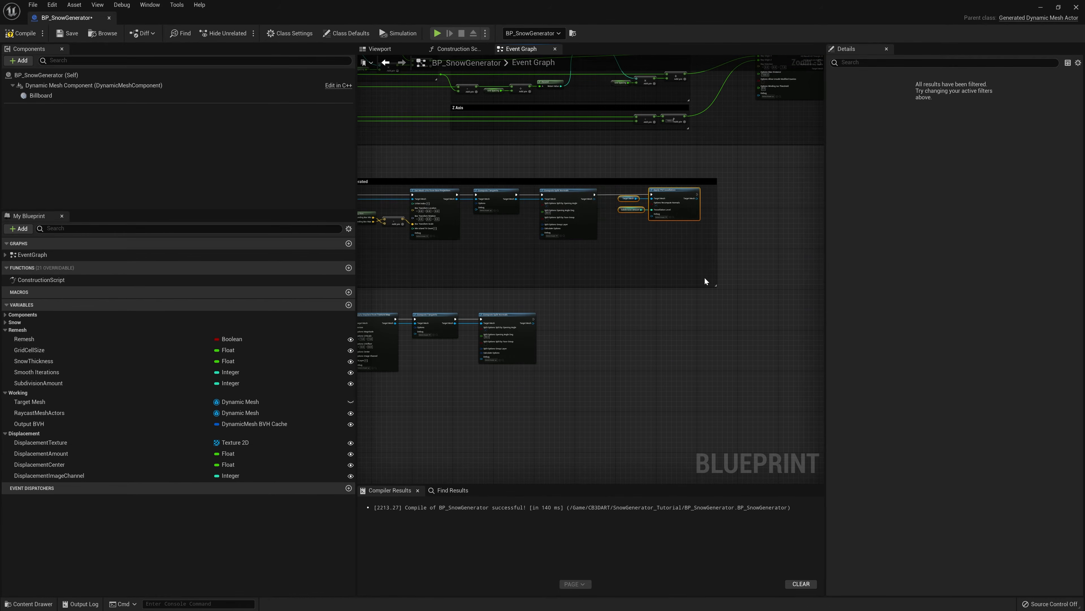
# Move Apply Displace from Texture Map, its inputs, Compute Tangents and Compute Split Normals back beside the displacement Branch.
pyautogui.moveTo(515, 312); pyautogui.dragTo(814, 279, button='right')
pyautogui.moveTo(681, 283); pyautogui.dragTo(572, 283, button='right')
pyautogui.moveTo(767, 362); pyautogui.dragTo(498, 276)
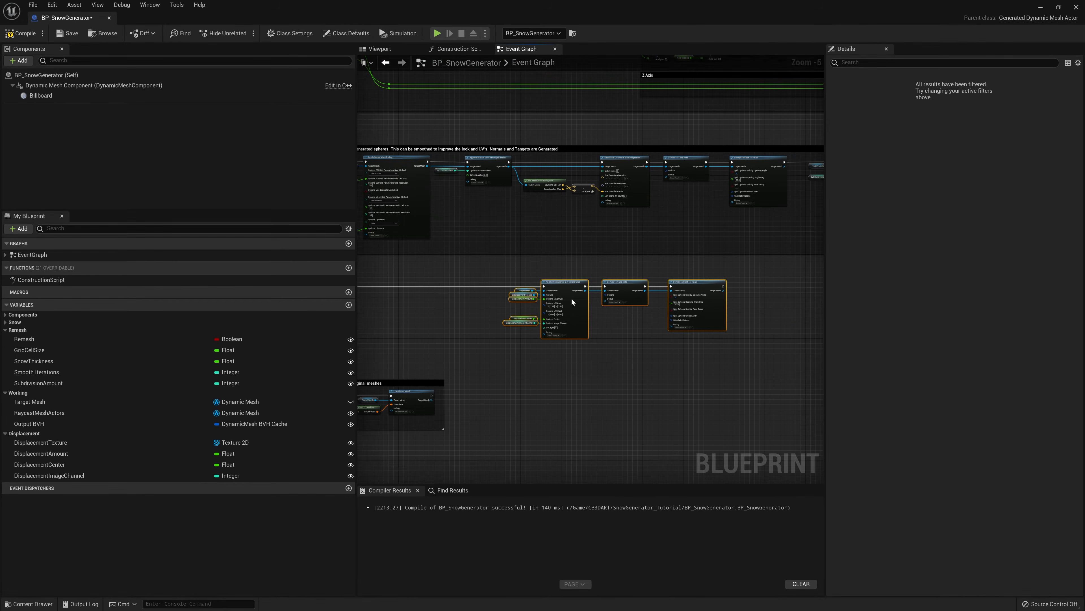
pyautogui.moveTo(572, 299); pyautogui.dragTo(802, 287, button='right')
pyautogui.scroll(2, 803, 287)
pyautogui.moveTo(774, 263); pyautogui.dragTo(503, 263)
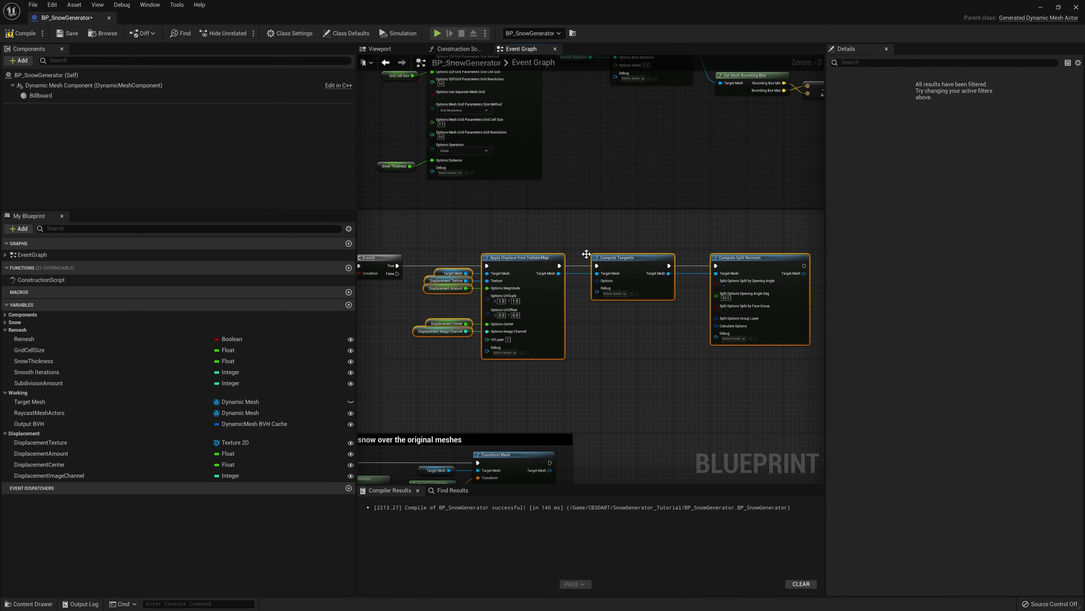
# Compile the Blueprint, and regenerate the mesh cache and snow in the level with the rearranged graph.
pyautogui.scroll(-2, 648, 329)
pyautogui.moveTo(629, 262); pyautogui.dragTo(566, 290, button='right')
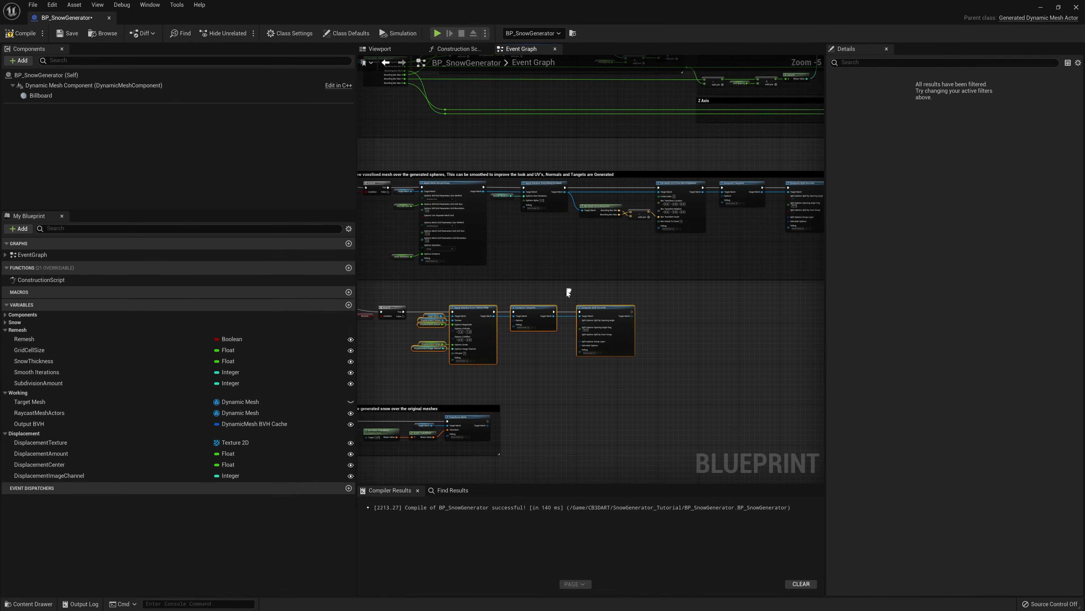
pyautogui.moveTo(724, 295)
pyautogui.mouseDown(button='right')
pyautogui.moveTo(653, 320)
pyautogui.moveTo(531, 295)
pyautogui.moveTo(706, 292)
pyautogui.mouseUp(button='right')
pyautogui.moveTo(507, 246); pyautogui.dragTo(541, 264, button='right')
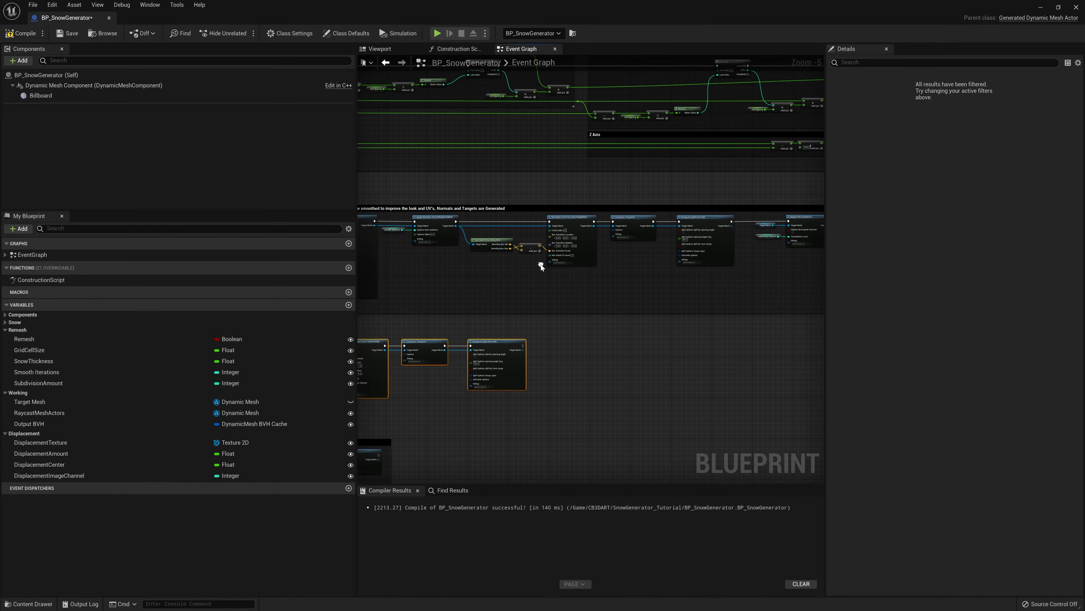
pyautogui.moveTo(698, 266); pyautogui.dragTo(634, 274, button='right')
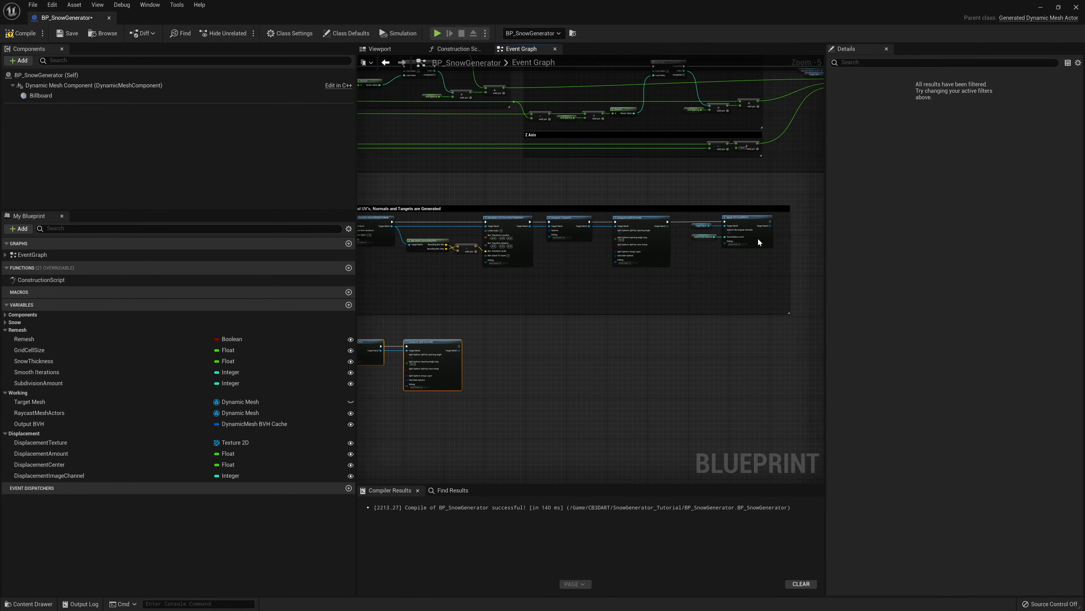
pyautogui.moveTo(468, 294); pyautogui.dragTo(480, 294, button='right')
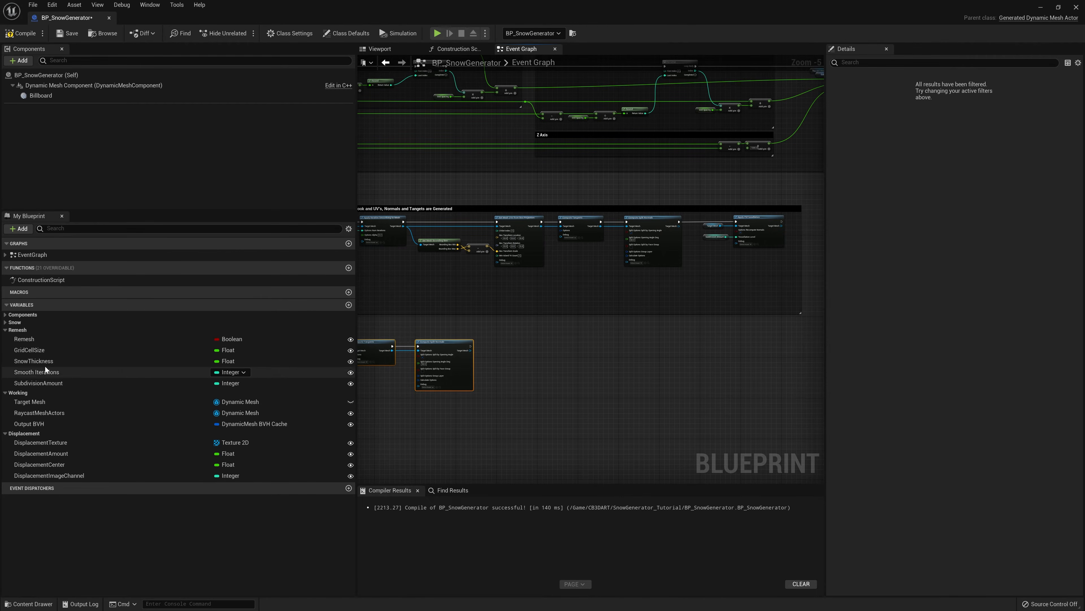
pyautogui.click(25, 35)
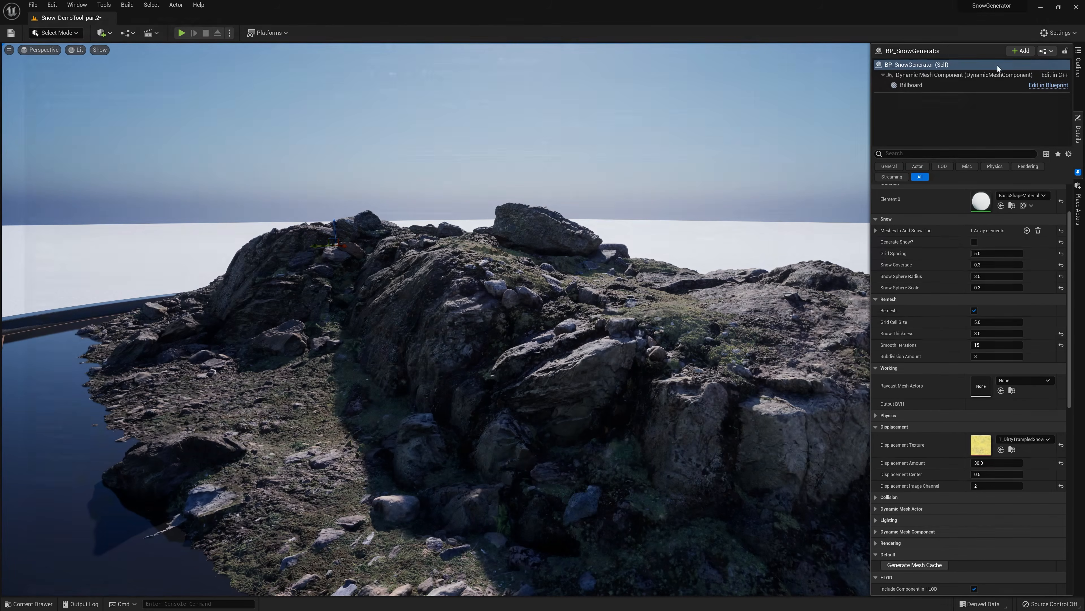
pyautogui.click(910, 565)
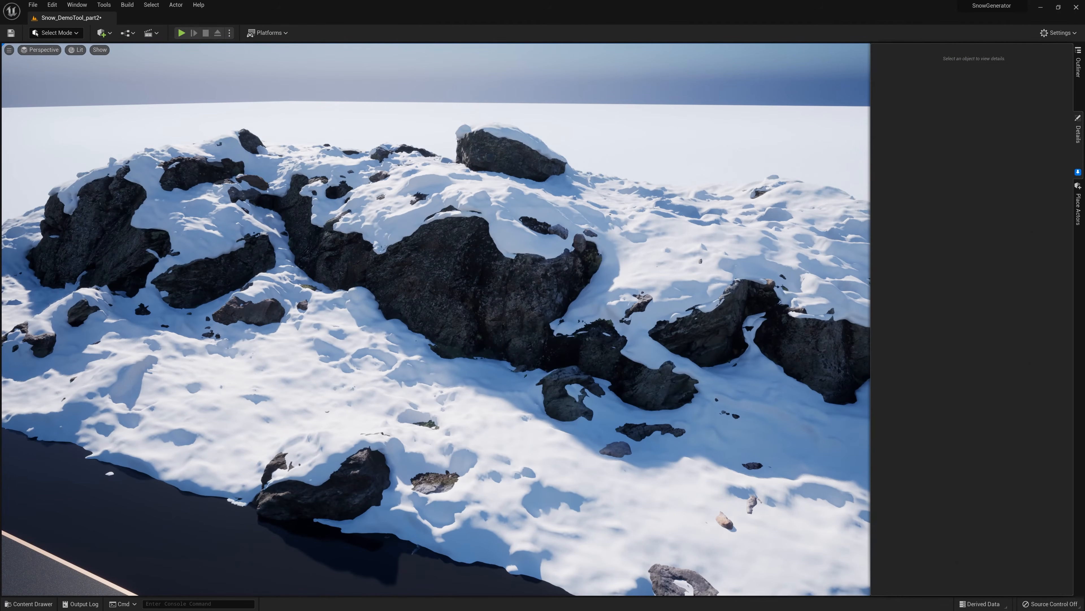
# Select the generated snow in the level and set its Subdivision Amount to 5.
pyautogui.click(735, 479)
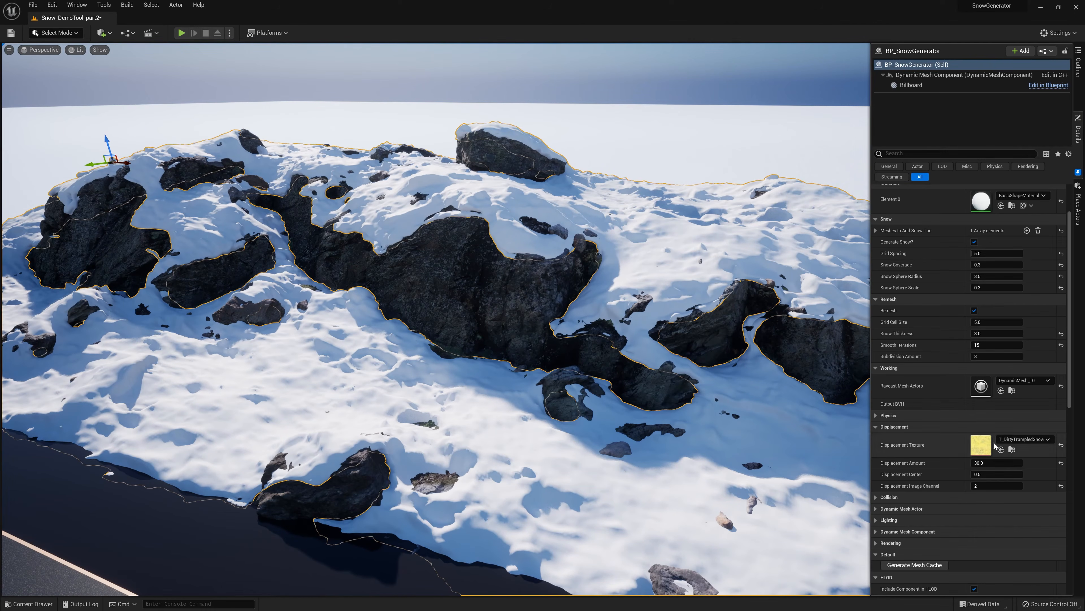
pyautogui.click(982, 357)
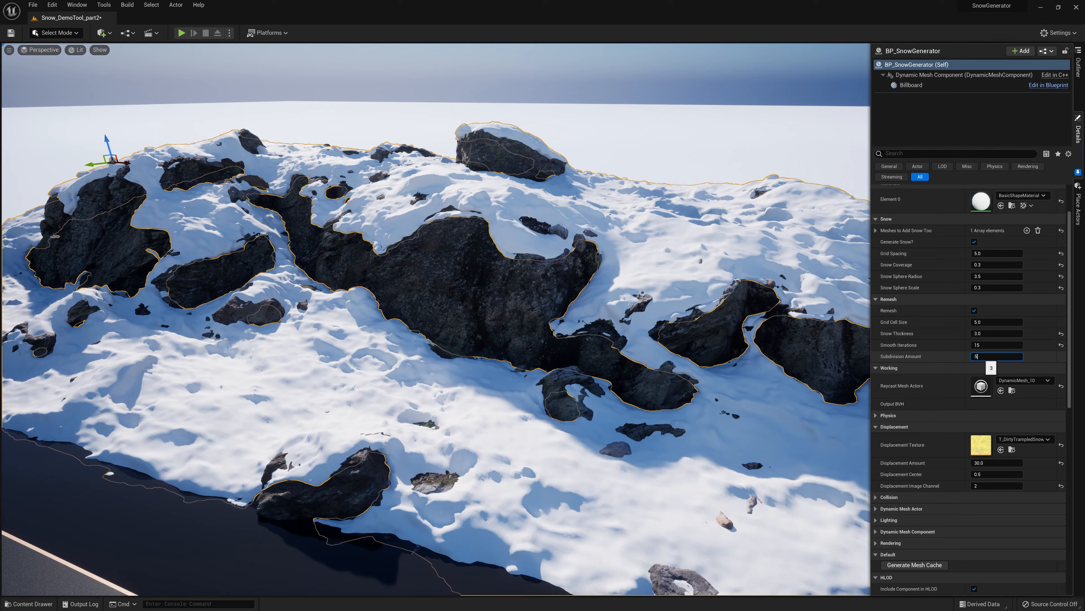
# Examine the more finely tessellated snow over the rocks up close and from above.
pyautogui.press('w')
pyautogui.moveTo(641, 342); pyautogui.dragTo(785, 387, button='right')
pyautogui.press('s')
pyautogui.press('s')
pyautogui.press('a')
pyautogui.press('Escape')
pyautogui.moveTo(470, 320); pyautogui.dragTo(547, 329, button='right')
pyautogui.press('w')
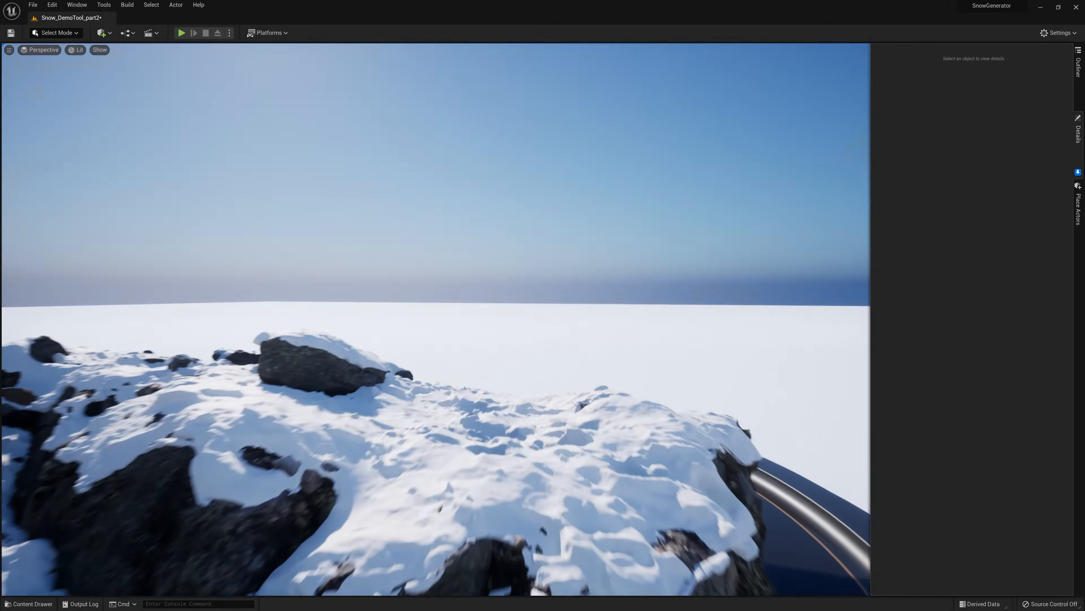
pyautogui.moveTo(543, 300); pyautogui.dragTo(479, 323, button='right')
pyautogui.moveTo(754, 225); pyautogui.dragTo(750, 224, button='right')
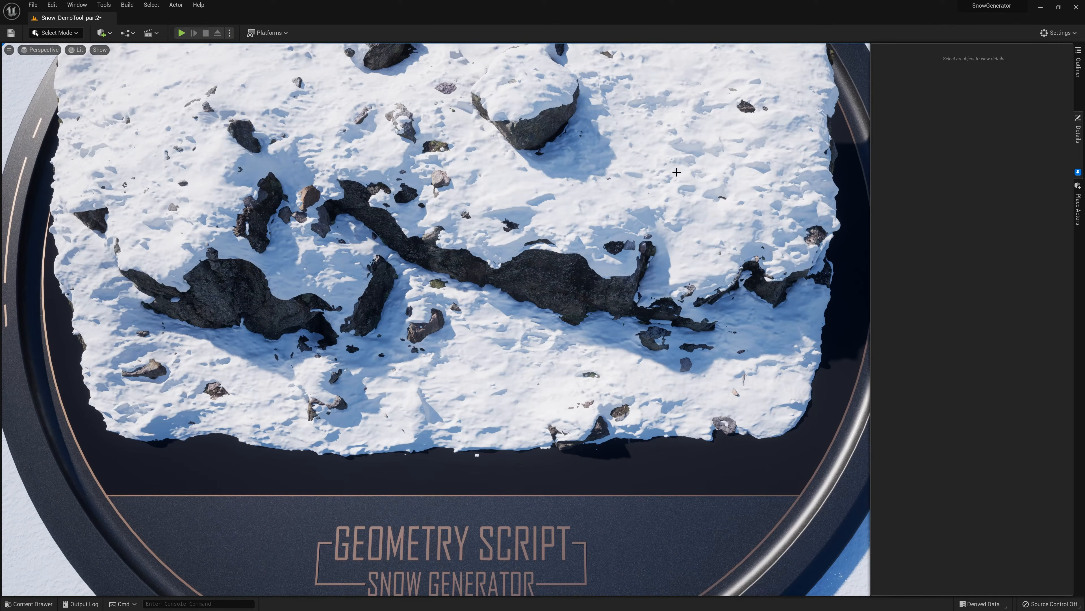
# Reset the snow actor's Element 0 material to None and inspect the displaced surface for seams.
pyautogui.click(750, 223)
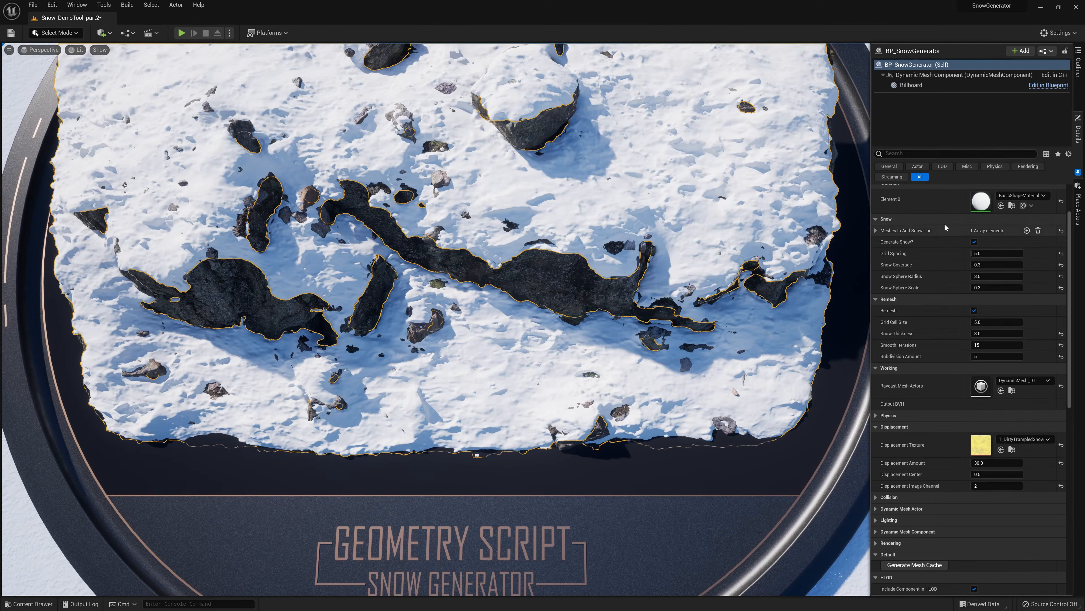
pyautogui.click(1061, 201)
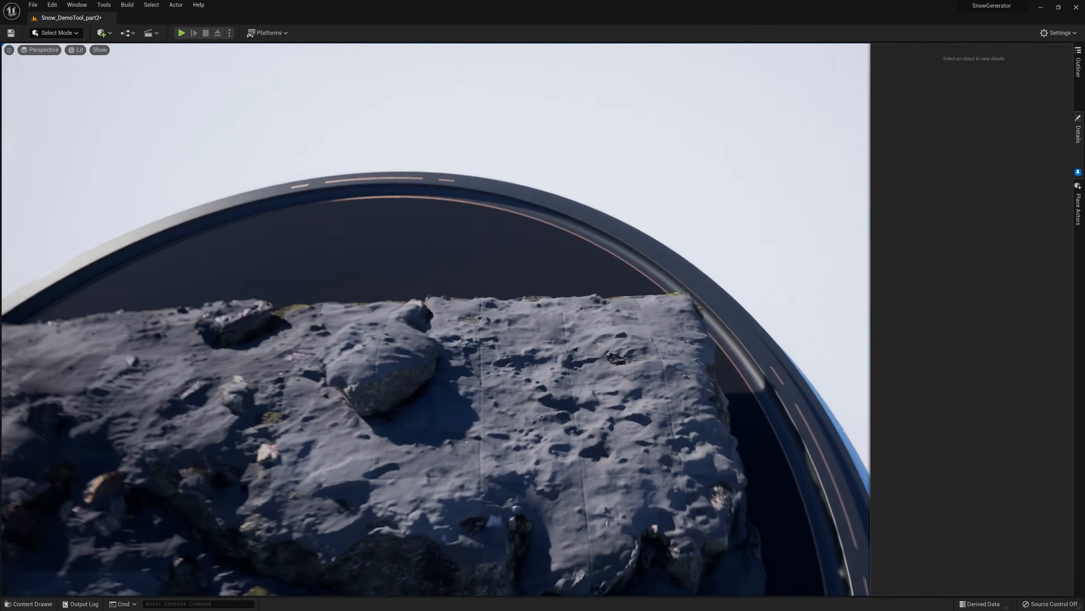
pyautogui.moveTo(436, 318); pyautogui.dragTo(439, 397, button='right')
pyautogui.moveTo(483, 297); pyautogui.dragTo(479, 297, button='right')
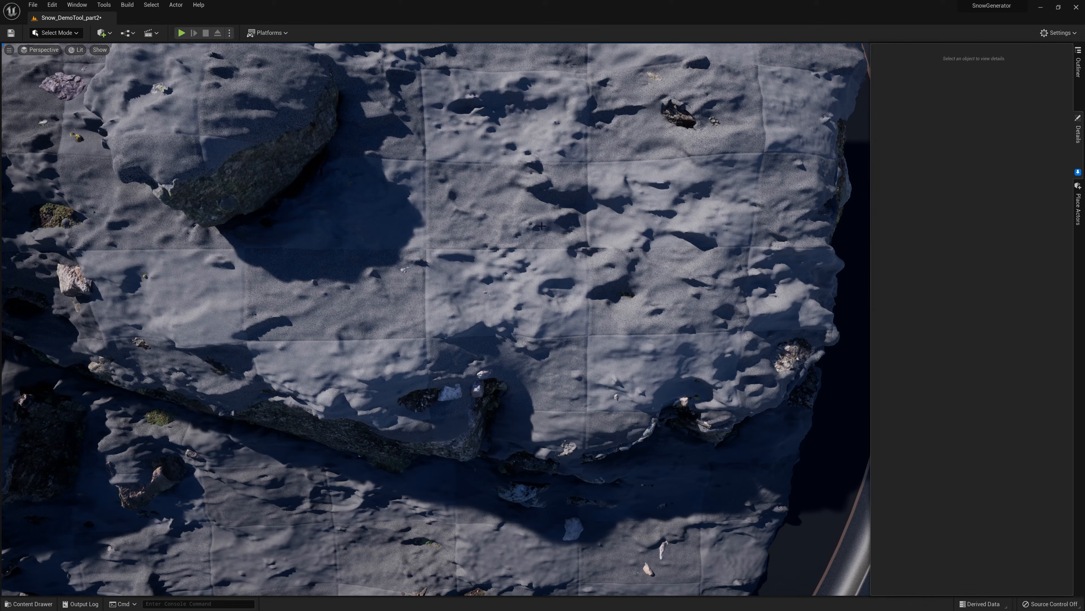
pyautogui.click(650, 225)
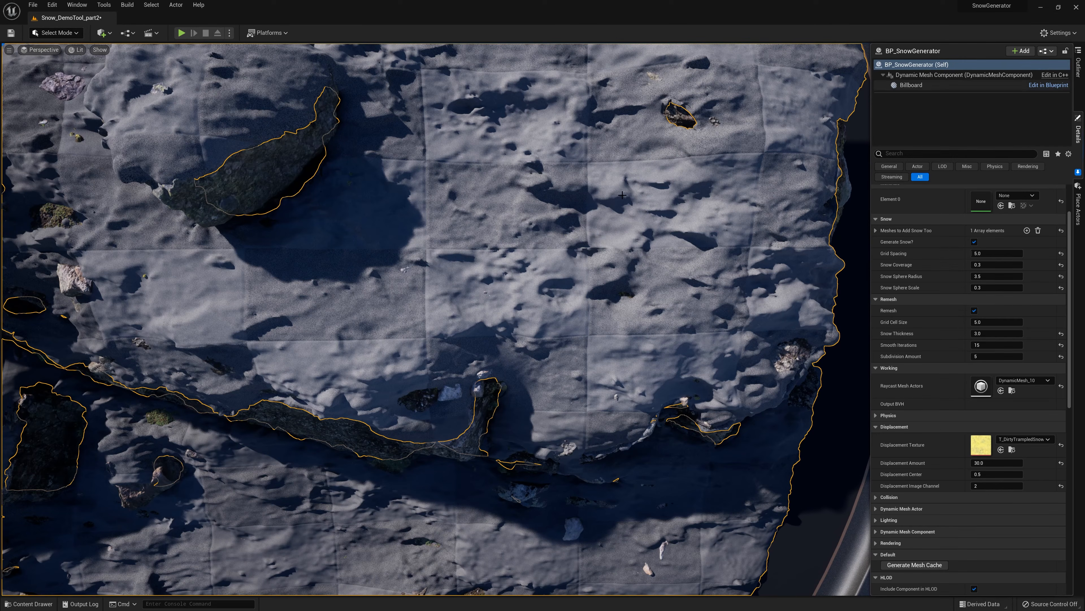
# Switch to the BP_SnowGenerator event graph and examine how the mesh bounding box drives the Set Mesh UVs from Box Projection scale.
pyautogui.hotkey('alt', 'Tab')
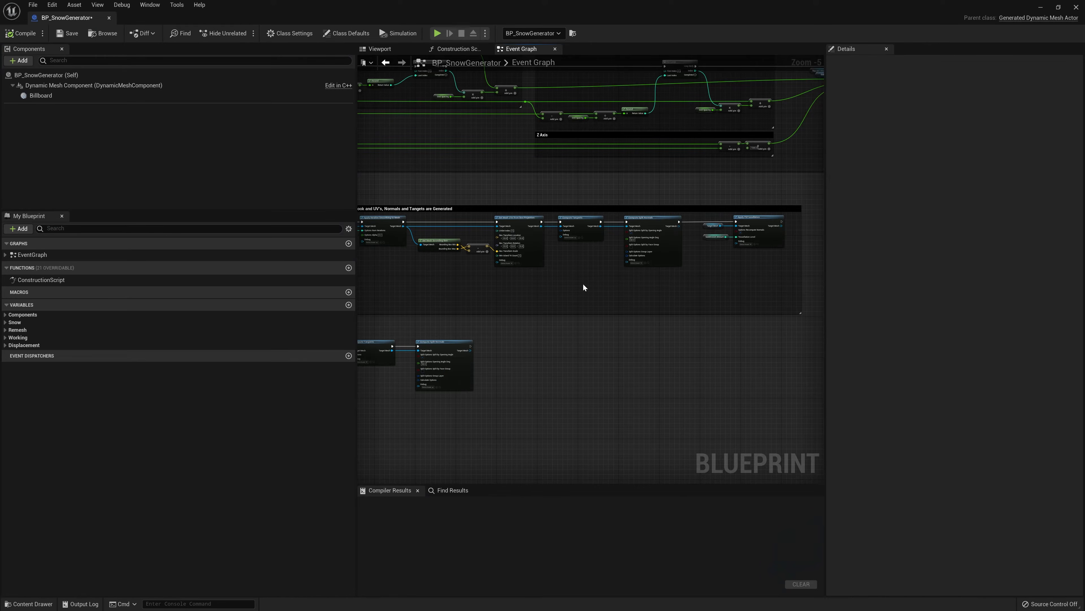
pyautogui.moveTo(585, 286); pyautogui.dragTo(653, 283, button='right')
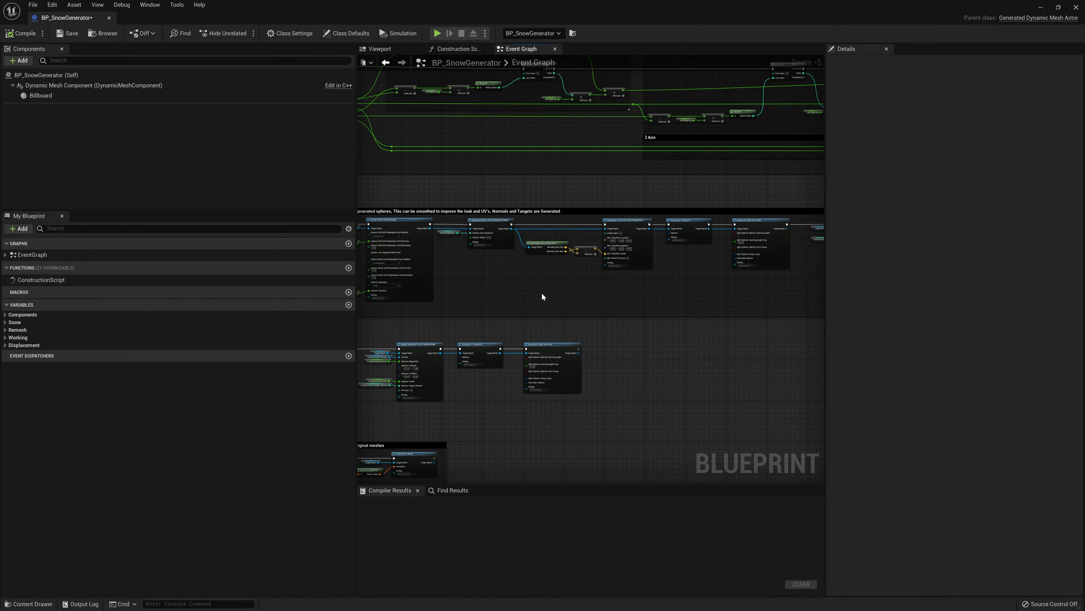
pyautogui.scroll(3, 608, 300)
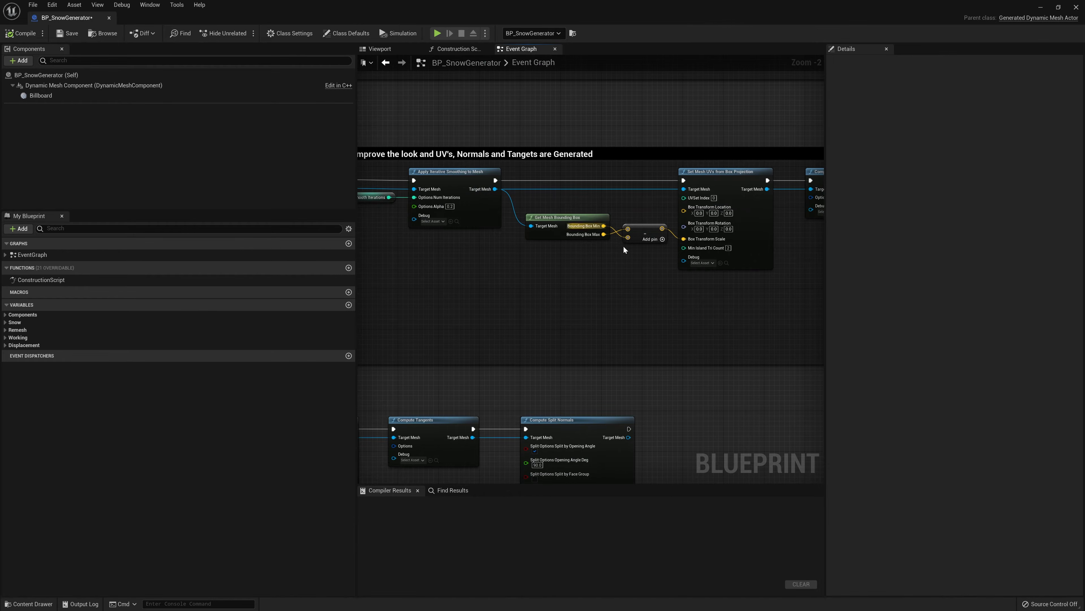
pyautogui.moveTo(623, 250); pyautogui.dragTo(546, 237, button='right')
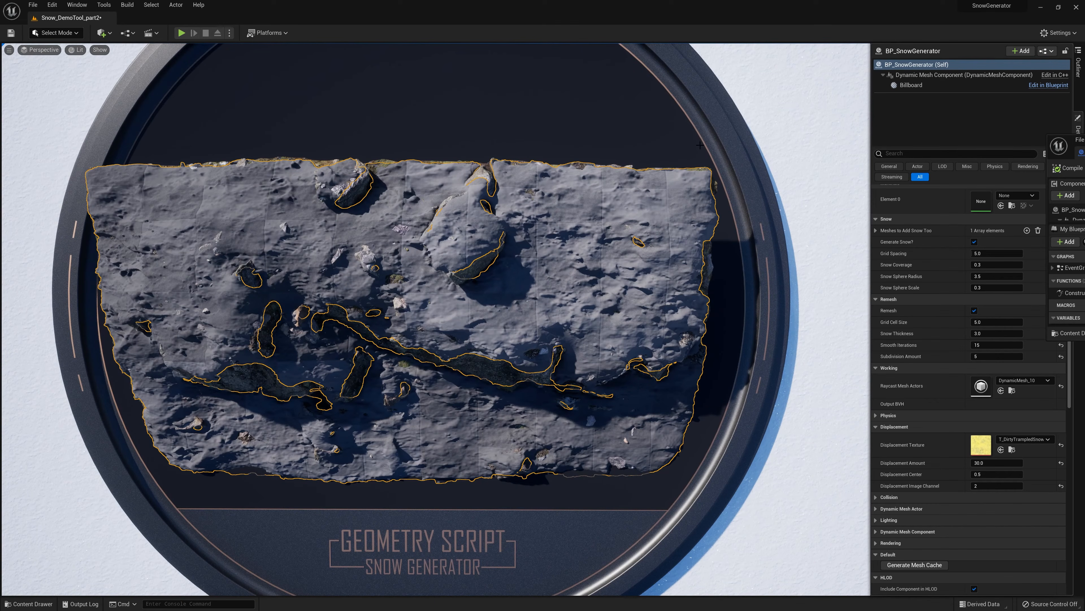
pyautogui.moveTo(1083, 145); pyautogui.dragTo(928, 62)
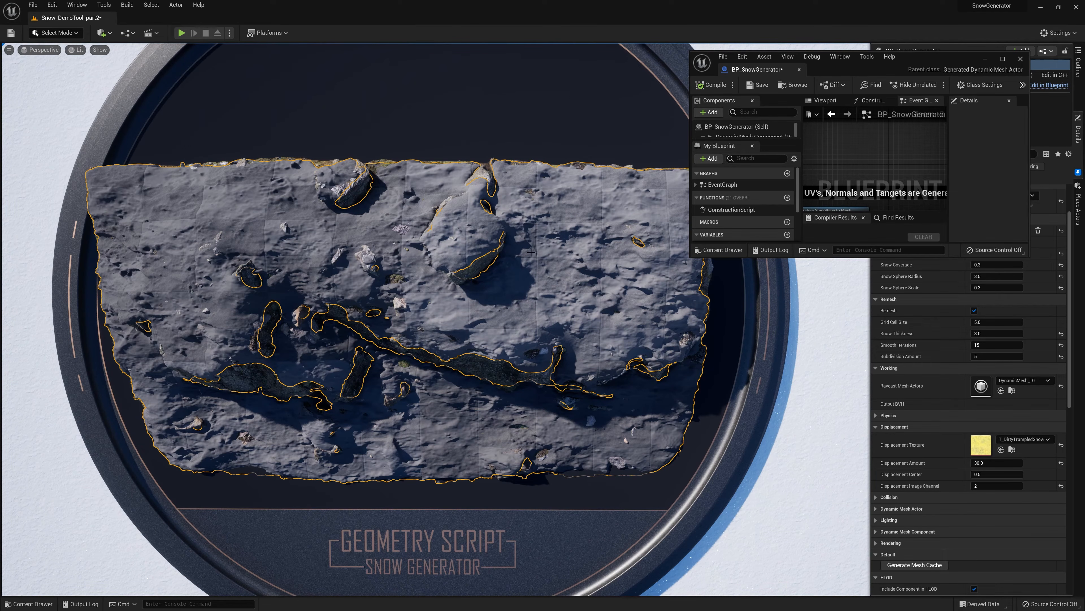
pyautogui.doubleClick(944, 59)
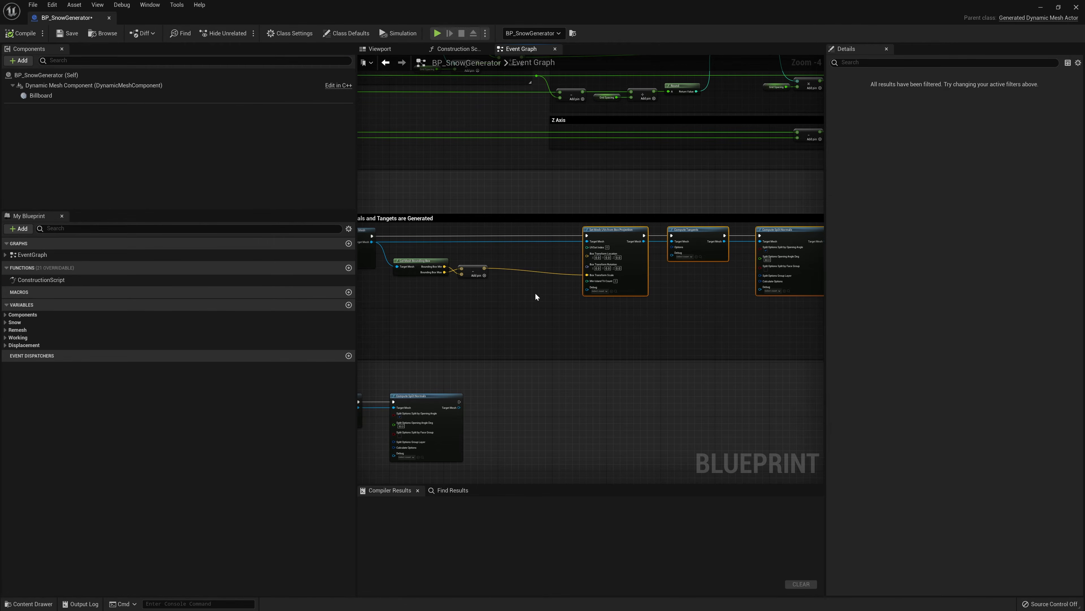
pyautogui.moveTo(484, 268)
pyautogui.scroll(4, 441, 276)
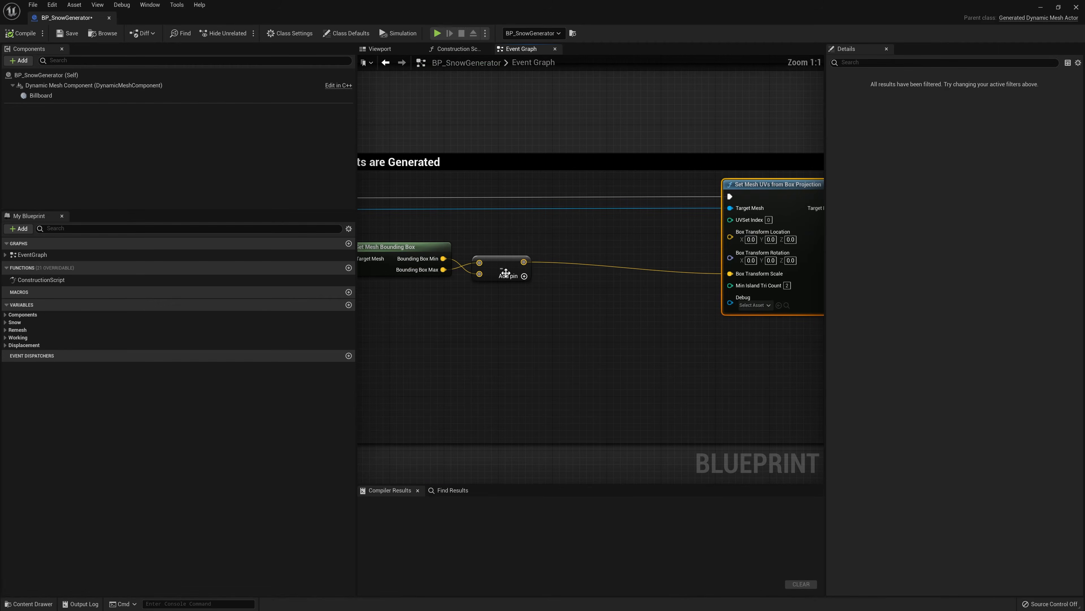
# Break the bounding-box subtraction's link to Box Transform Scale and split the subtraction's output into X, Y and Z.
pyautogui.rightClick(524, 261)
pyautogui.click(540, 291)
pyautogui.moveTo(528, 264); pyautogui.dragTo(451, 247, button='right')
pyautogui.rightClick(450, 236)
pyautogui.click(492, 262)
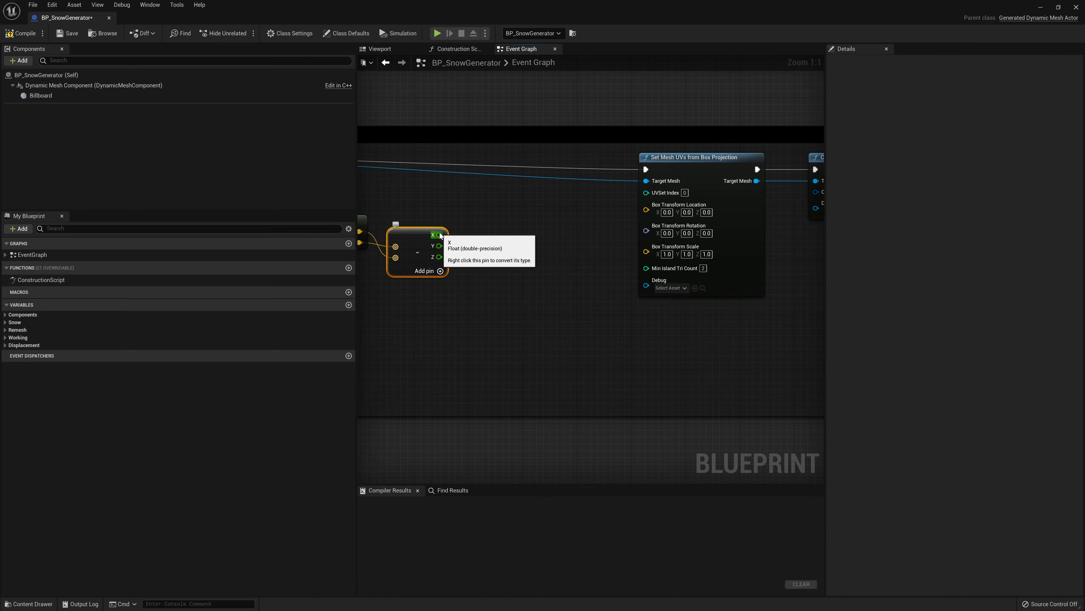
# Add a Max (Float) node fed by the X and Y outputs of the bounding-box subtraction.
pyautogui.moveTo(439, 233); pyautogui.dragTo(515, 225)
pyautogui.write('max')
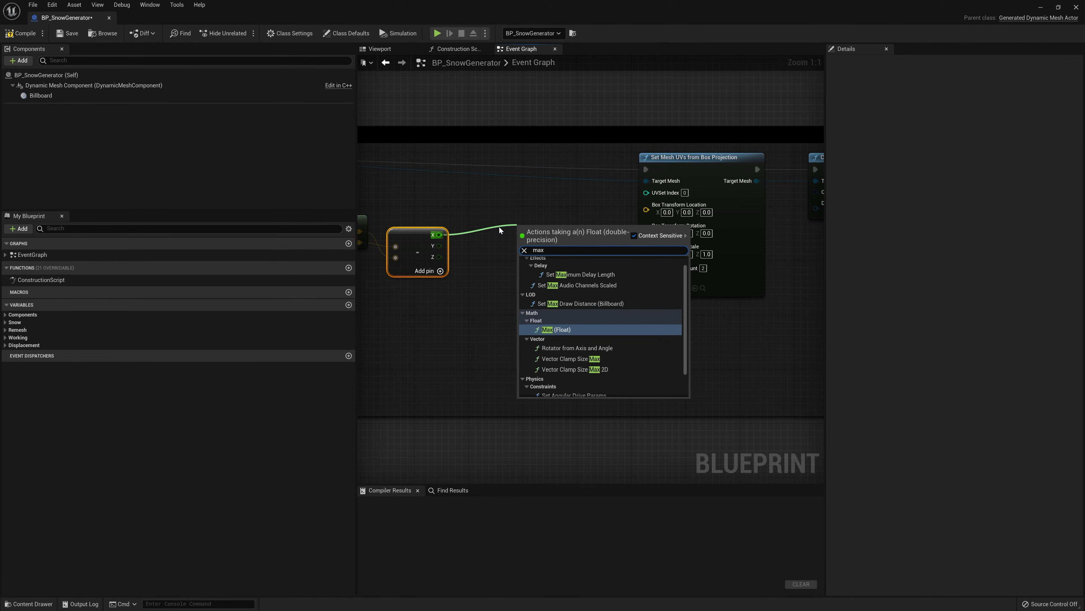
pyautogui.click(565, 325)
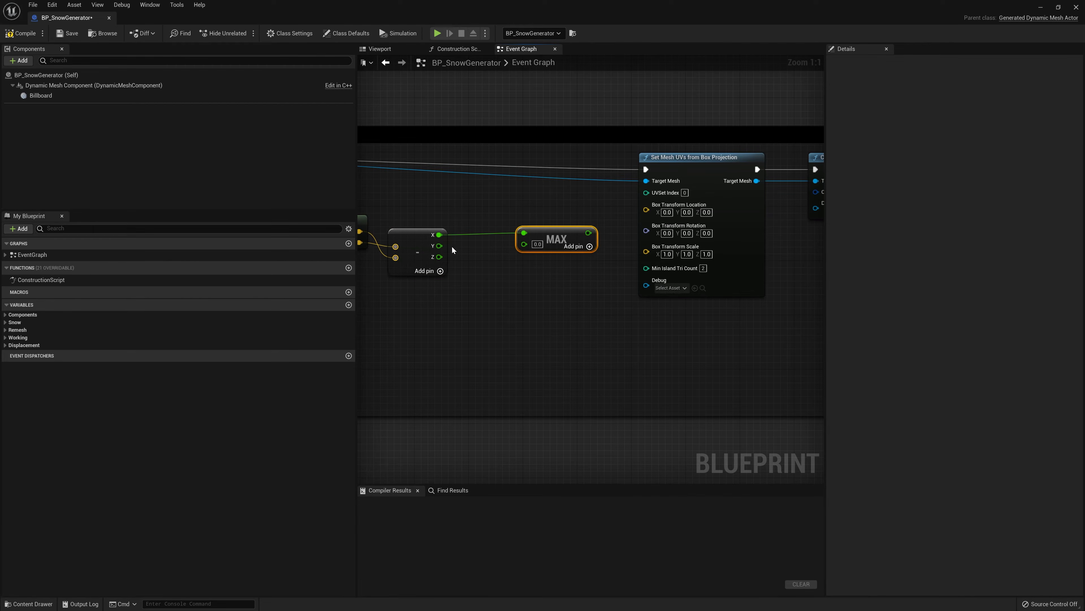
pyautogui.moveTo(439, 245); pyautogui.dragTo(524, 245)
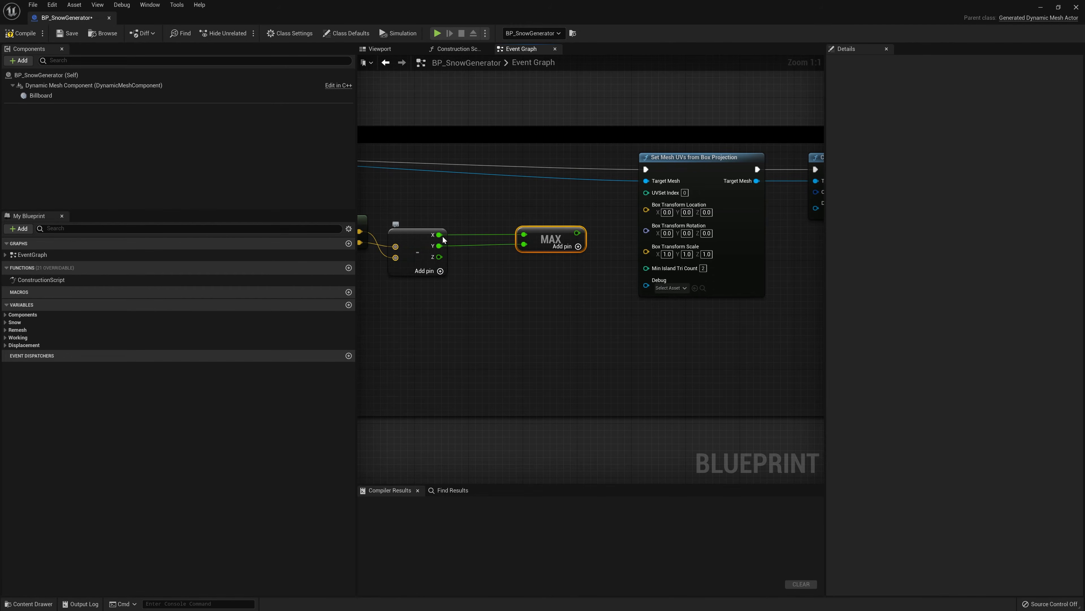
# Split Box Transform Scale into X, Y and Z, connect MAX to all three, and move MAX closer to the subtraction.
pyautogui.rightClick(646, 252)
pyautogui.click(675, 278)
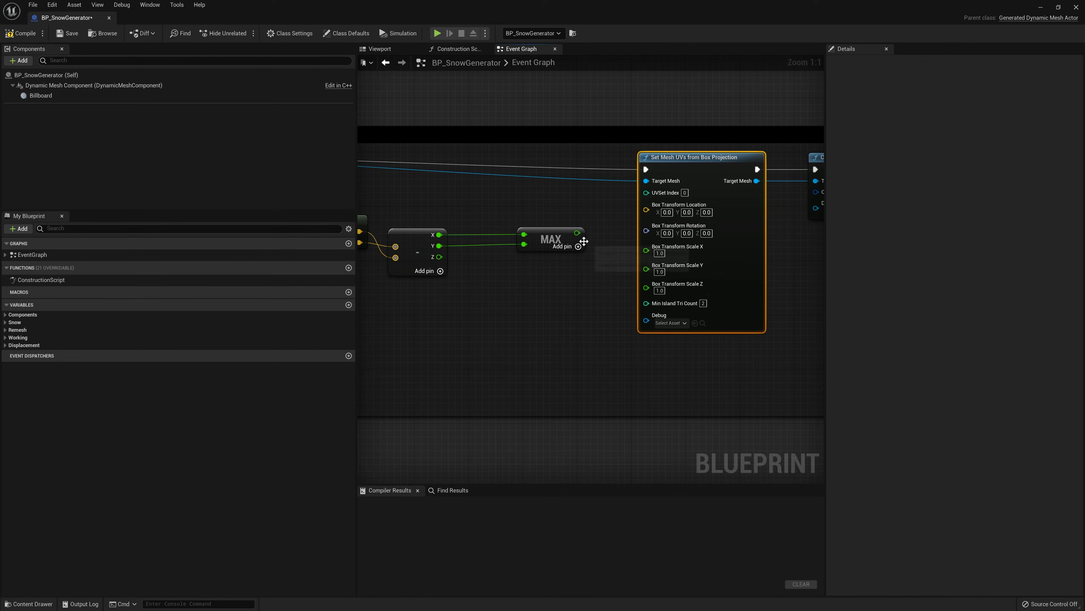
pyautogui.moveTo(577, 232); pyautogui.dragTo(646, 246)
pyautogui.moveTo(576, 233); pyautogui.dragTo(646, 273)
pyautogui.moveTo(546, 231); pyautogui.dragTo(499, 231)
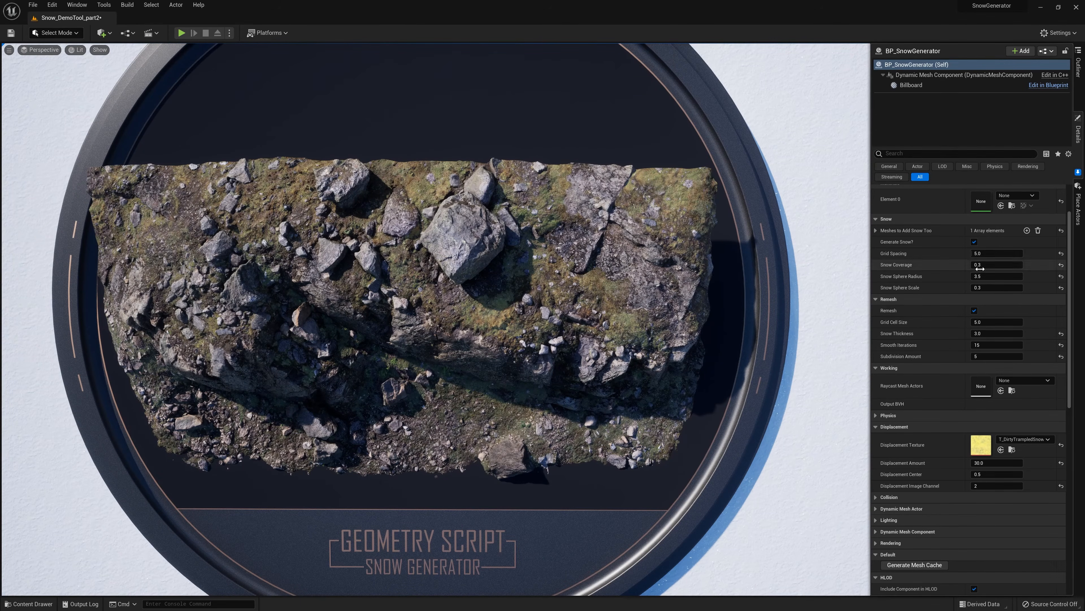
# Regenerate the mesh cache and snow, and inspect the displaced surface beside the Blueprint graph.
pyautogui.click(914, 564)
pyautogui.click(974, 242)
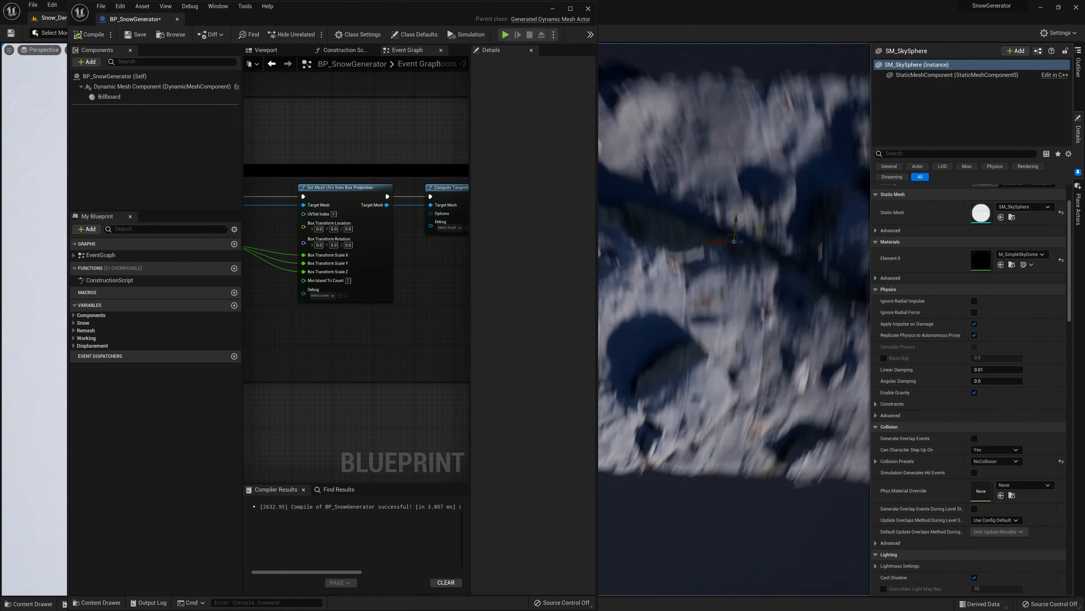
pyautogui.moveTo(412, 15); pyautogui.dragTo(335, 24)
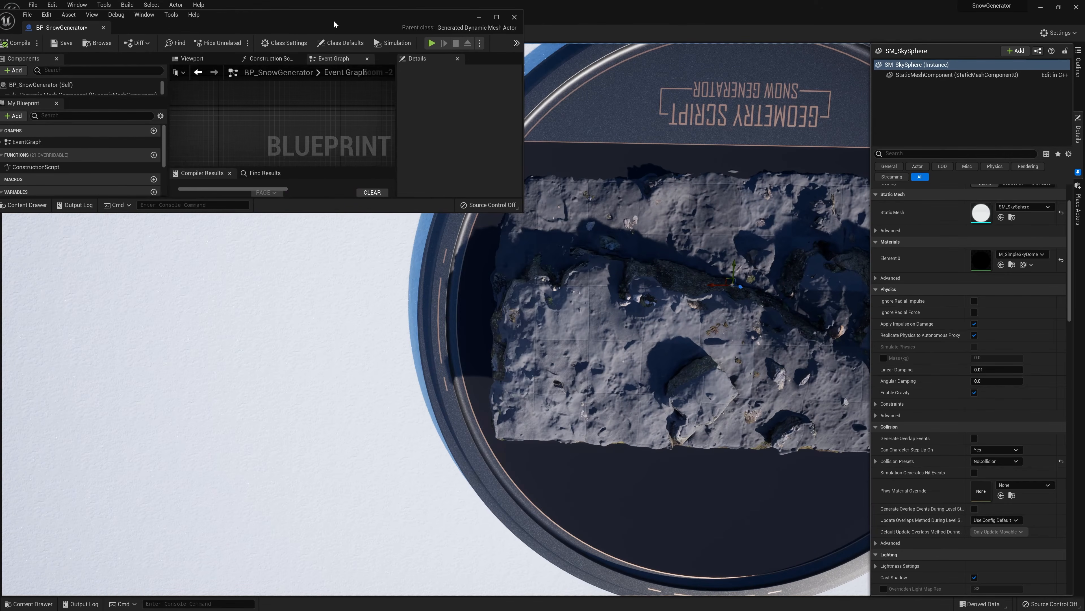
pyautogui.doubleClick(358, 10)
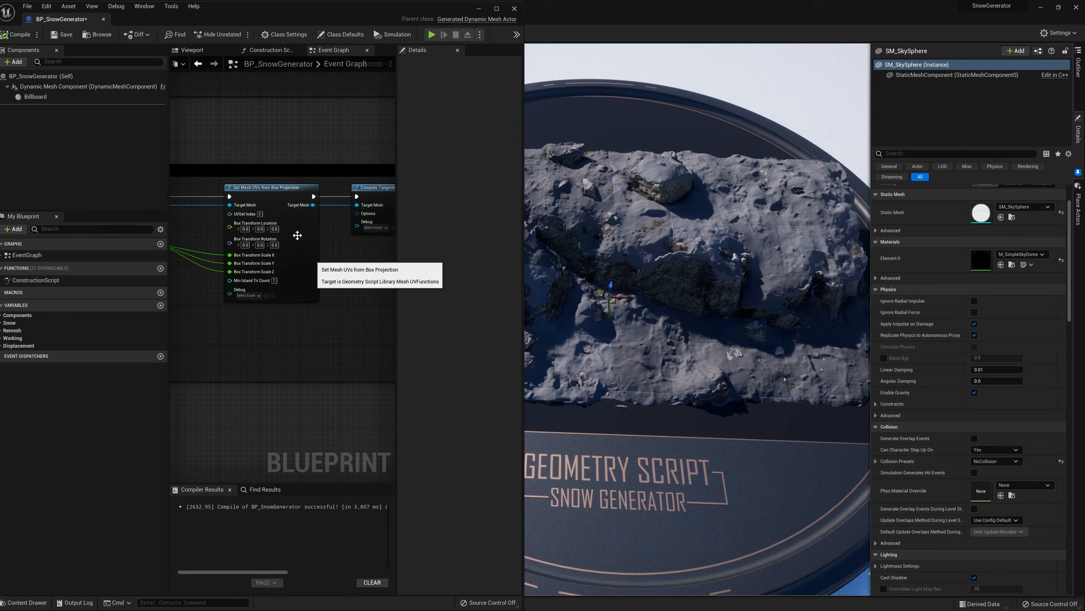
pyautogui.moveTo(250, 334); pyautogui.dragTo(284, 335, button='right')
pyautogui.scroll(-2, 309, 329)
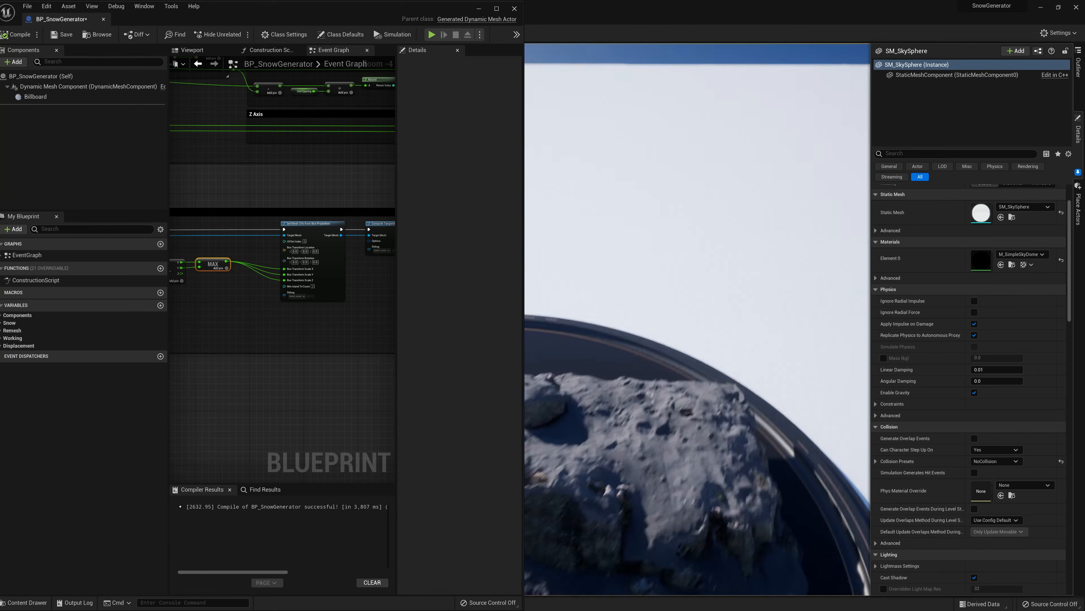
pyautogui.moveTo(685, 253); pyautogui.dragTo(674, 277, button='right')
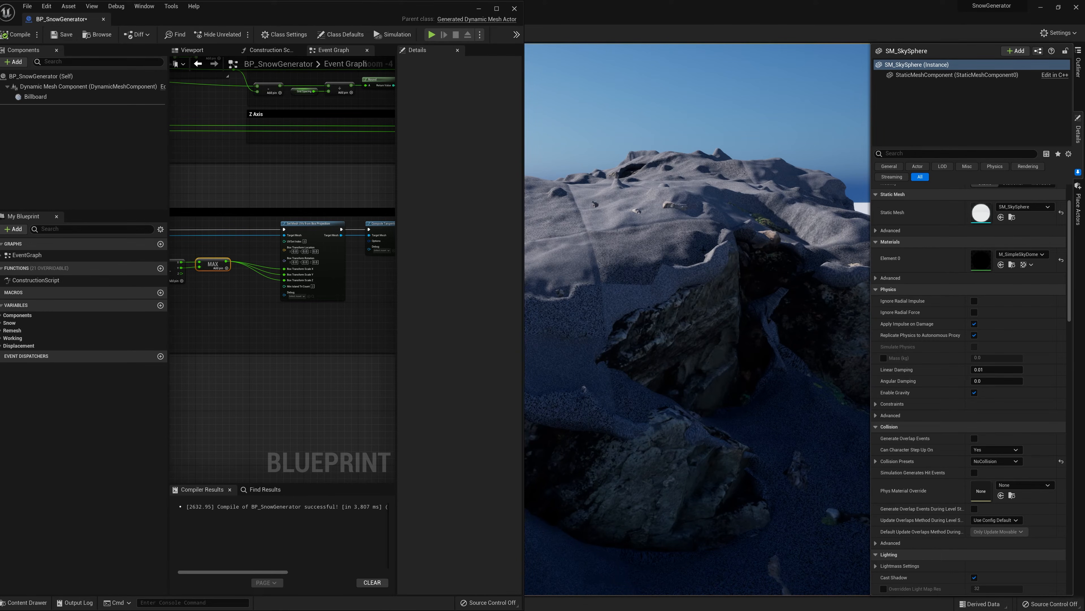
pyautogui.moveTo(680, 408); pyautogui.dragTo(680, 408, button='right')
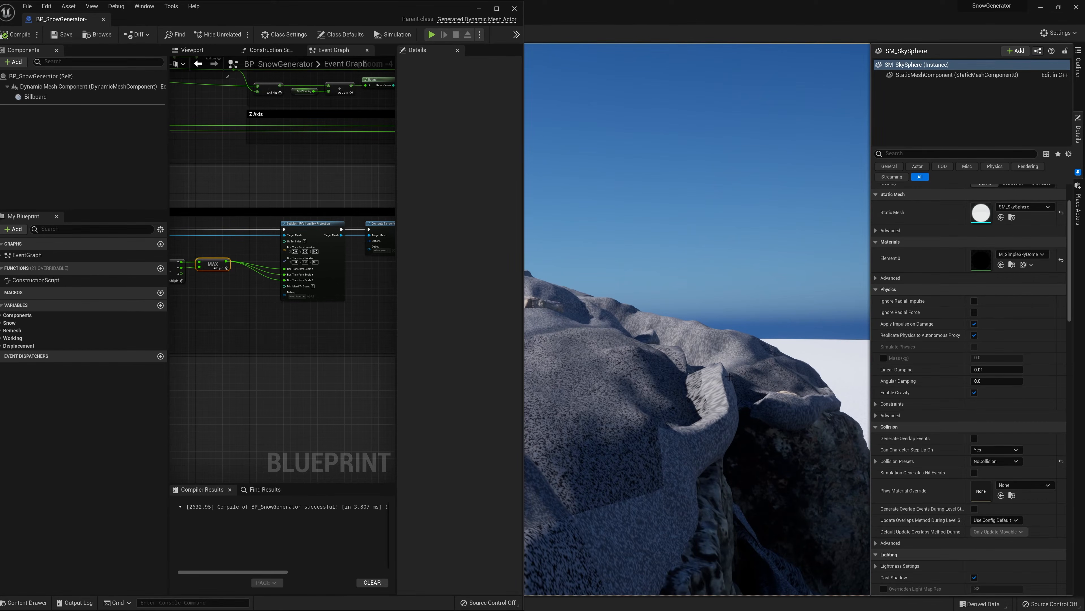
# Restore the Blueprint editor to full size and add a Set Mesh UVs from Planar Projection node below the box projection node.
pyautogui.doubleClick(412, 12)
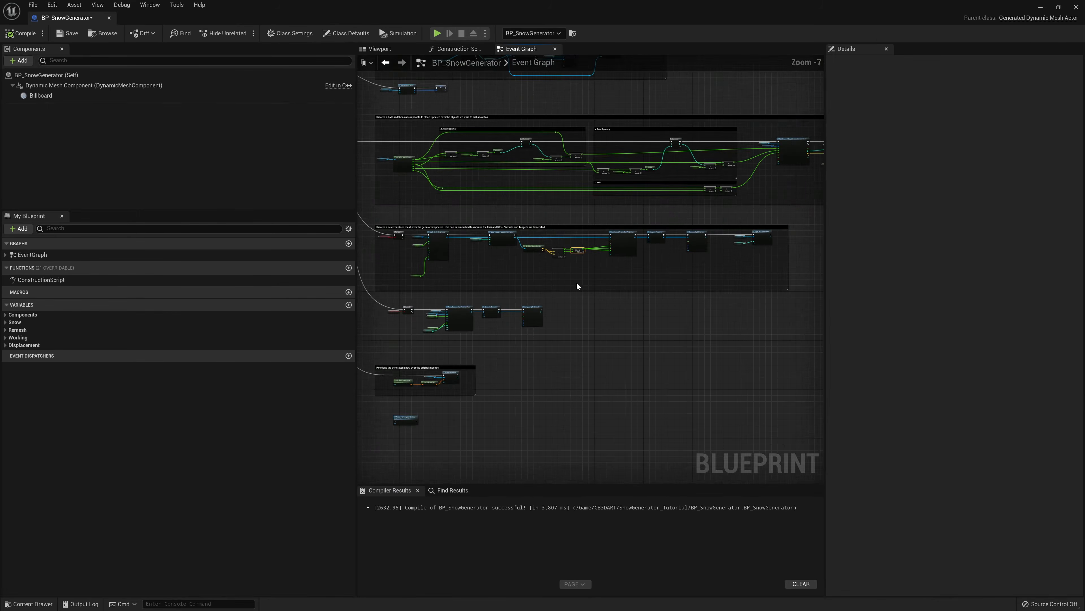
pyautogui.scroll(2, 601, 258)
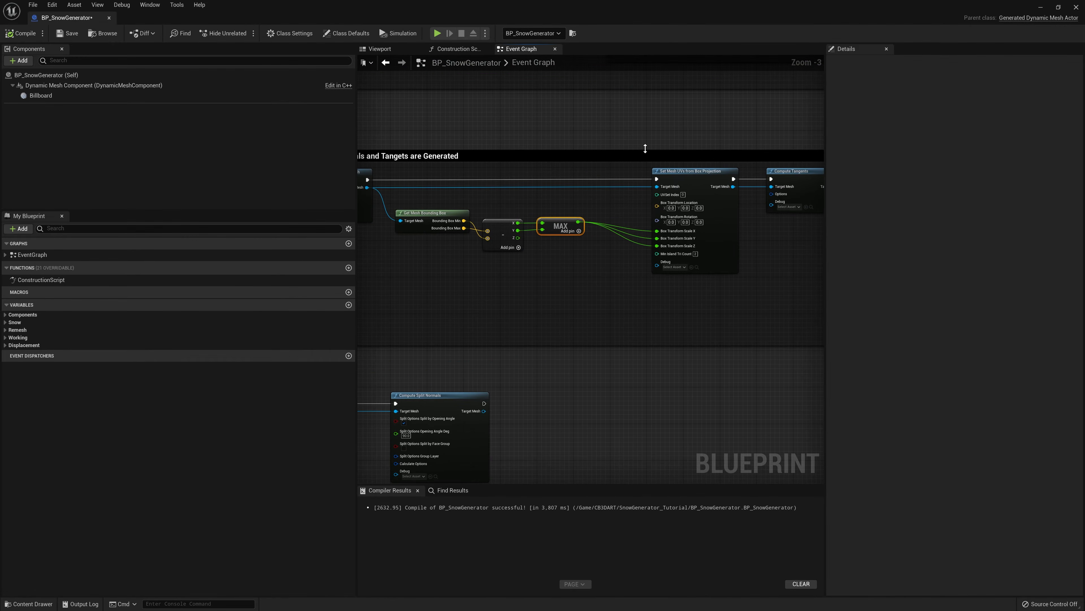
pyautogui.rightClick(610, 286)
pyautogui.write('mesh uv')
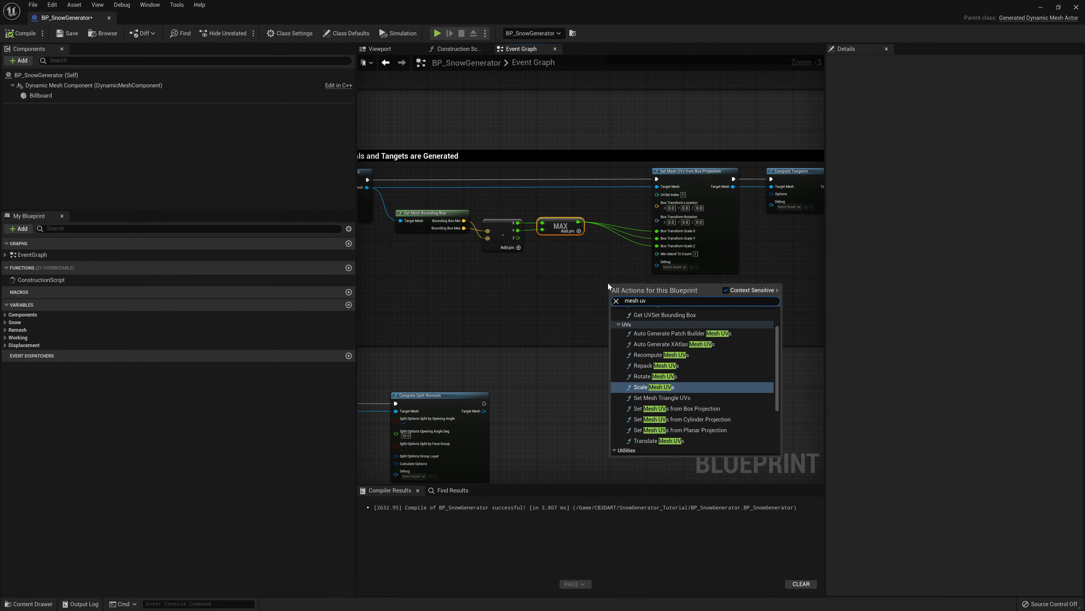
pyautogui.click(679, 430)
pyautogui.scroll(2, 735, 356)
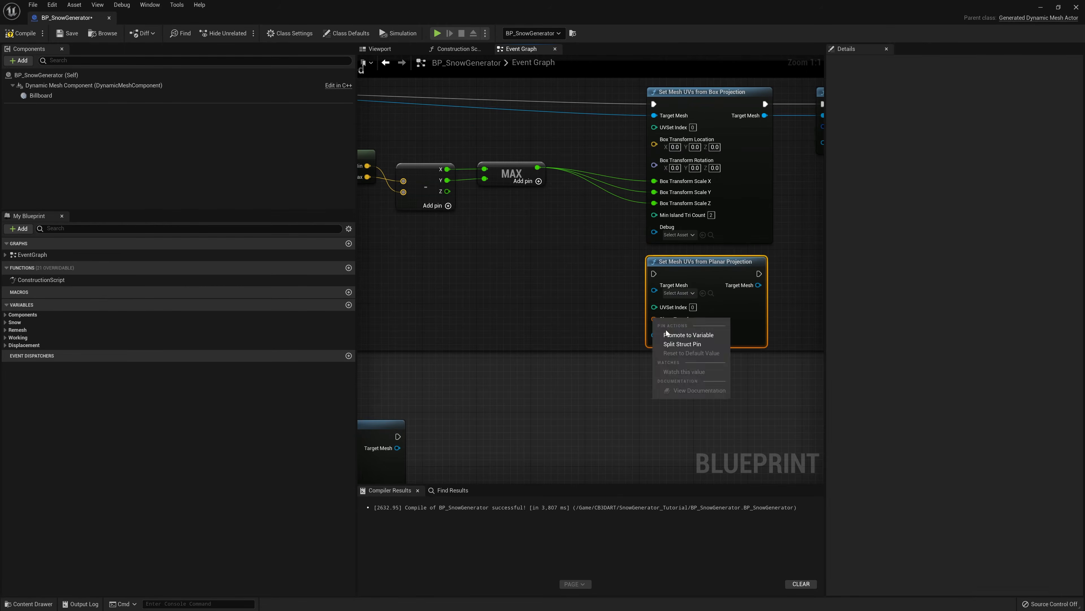
# Connect the iterative smoothing node's execution and Target Mesh outputs to Set Mesh UVs from Planar Projection.
pyautogui.scroll(-2, 511, 296)
pyautogui.moveTo(673, 273); pyautogui.dragTo(454, 189)
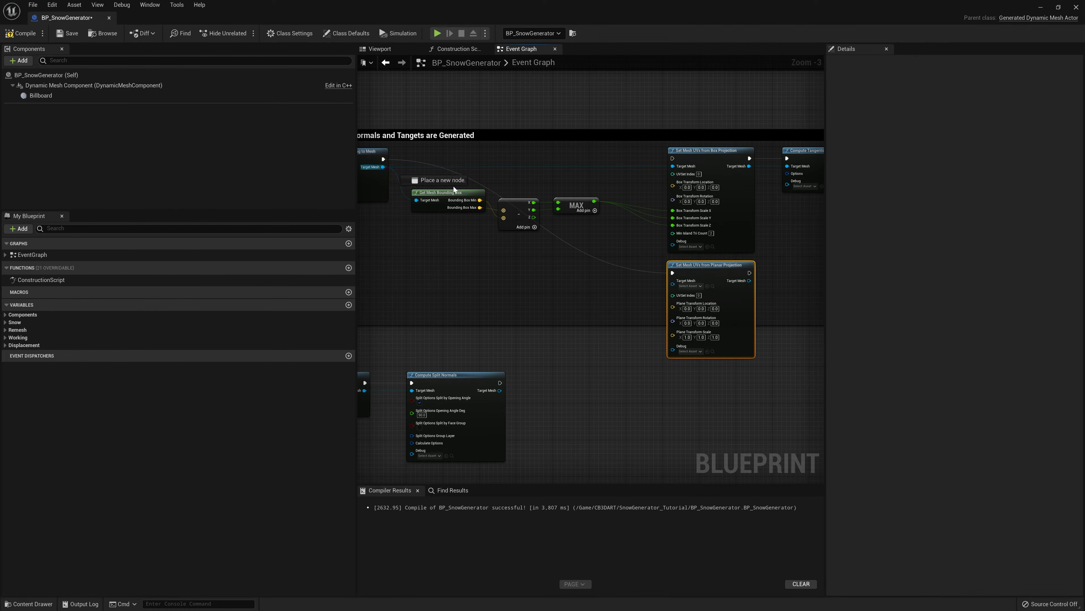
pyautogui.moveTo(674, 285); pyautogui.dragTo(674, 286)
# Split Plane Transform Scale into X, Y and Z and connect the MAX output to all three.
pyautogui.moveTo(594, 201); pyautogui.dragTo(675, 319)
pyautogui.rightClick(674, 329)
pyautogui.click(699, 359)
pyautogui.moveTo(594, 201); pyautogui.dragTo(673, 339)
# Replace the box projection node by connecting the planar projection node to Compute Tangents, deleting the old node and moving the new one into its place.
pyautogui.moveTo(773, 267); pyautogui.dragTo(708, 282, button='right')
pyautogui.moveTo(685, 296); pyautogui.dragTo(730, 187)
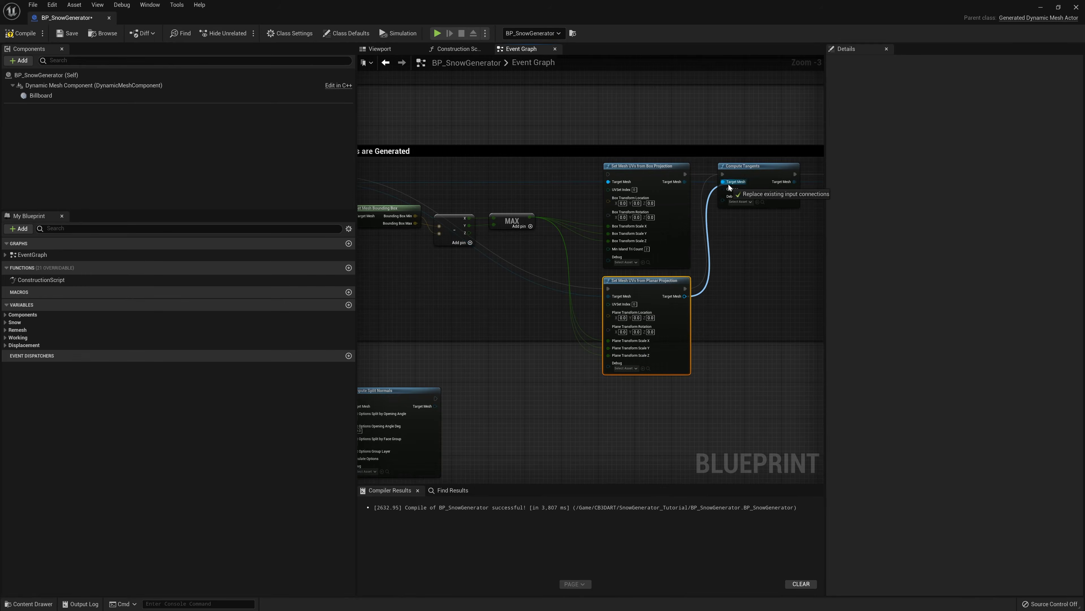
pyautogui.click(644, 184)
pyautogui.press('Delete')
pyautogui.moveTo(643, 296); pyautogui.dragTo(629, 181)
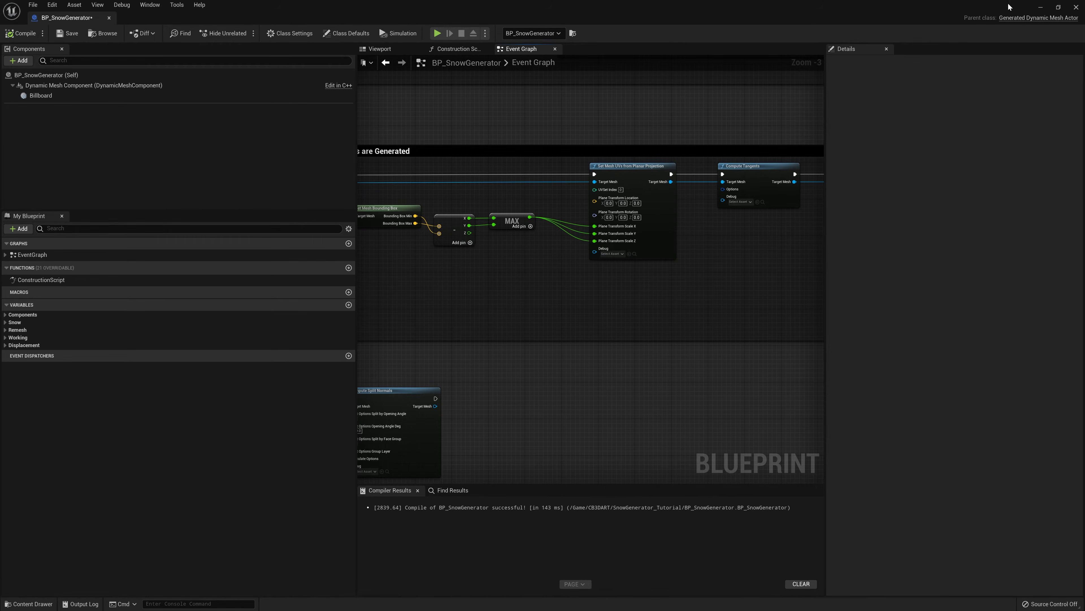
# Close the Blueprint editor and enable Generate Snow on the BP_SnowGenerator actor in the level.
pyautogui.click(1076, 8)
pyautogui.scroll(-13, 946, 462)
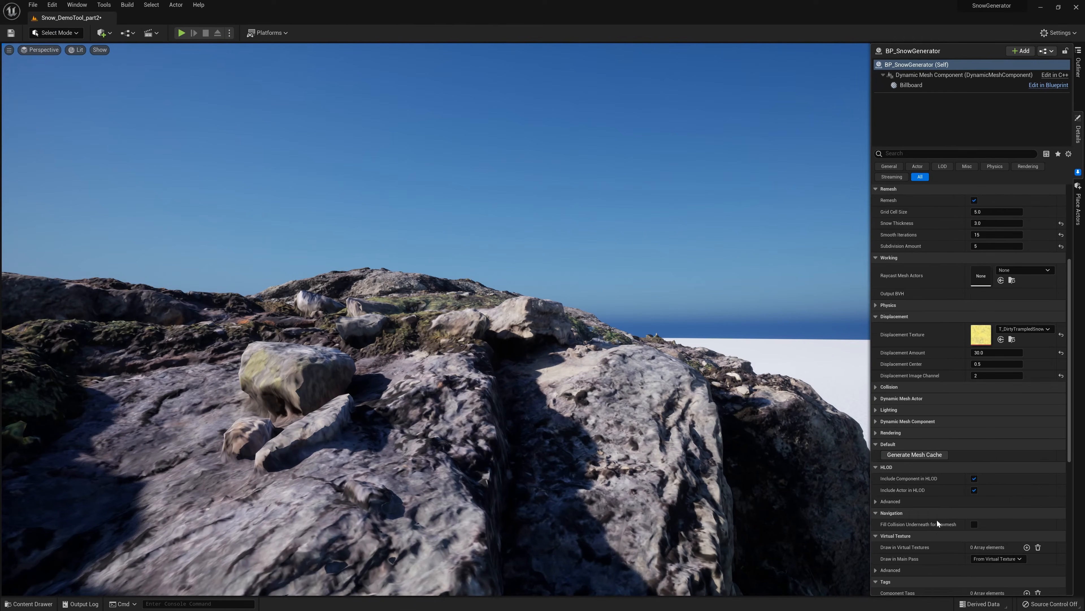
pyautogui.click(935, 441)
pyautogui.scroll(7, 962, 342)
pyautogui.scroll(3, 989, 260)
pyautogui.click(975, 254)
# Examine the regenerated snow mesh up close and from above for displacement seams.
pyautogui.moveTo(585, 280); pyautogui.dragTo(647, 282, button='right')
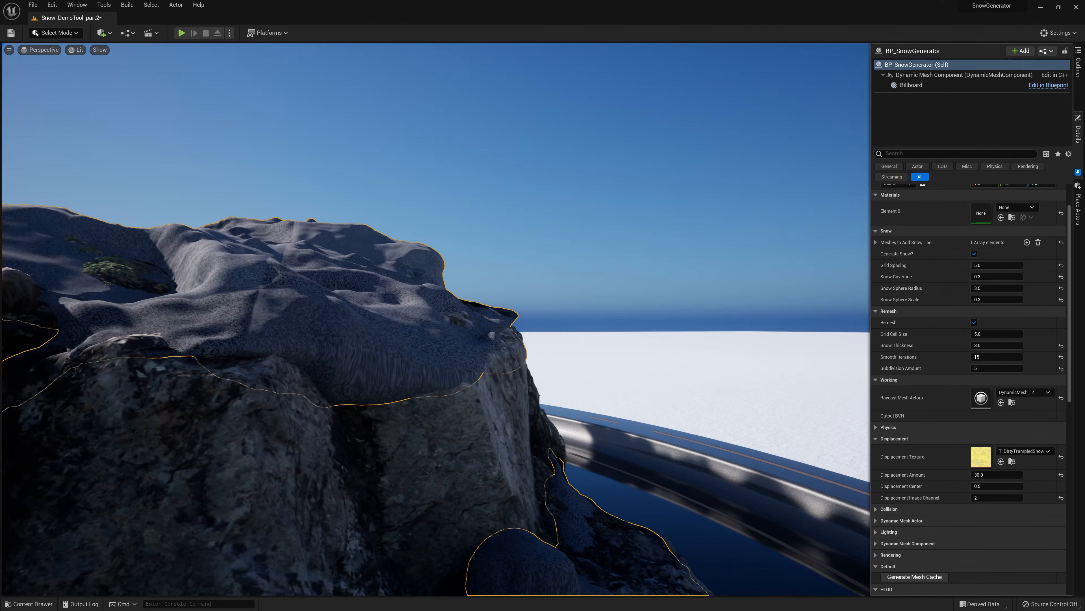
pyautogui.moveTo(553, 366)
pyautogui.mouseDown(button='right')
pyautogui.moveTo(569, 376)
pyautogui.moveTo(552, 366)
pyautogui.mouseUp(button='right')
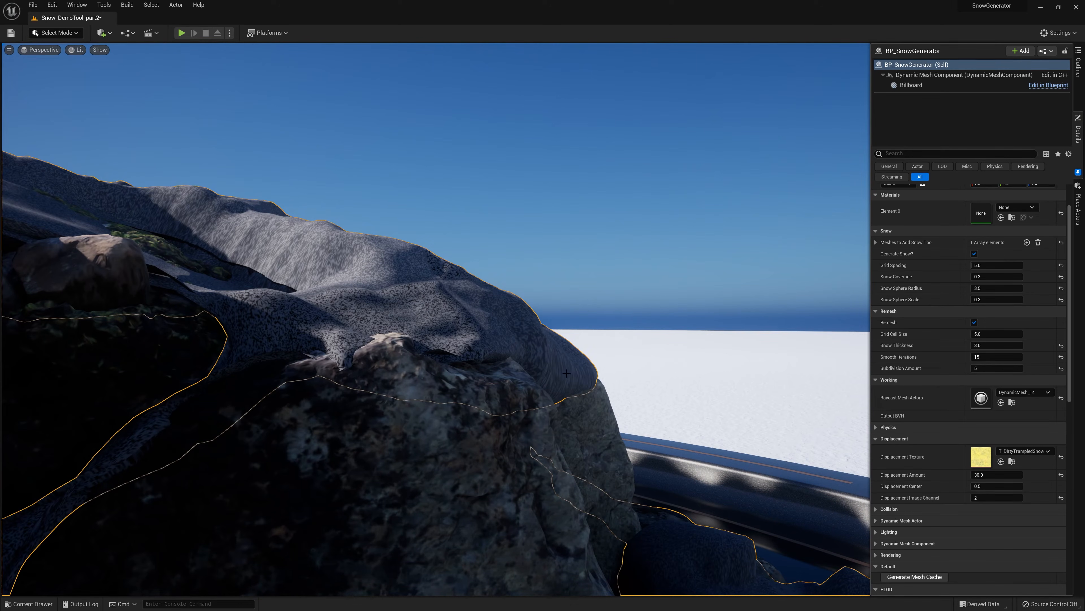
pyautogui.press('f')
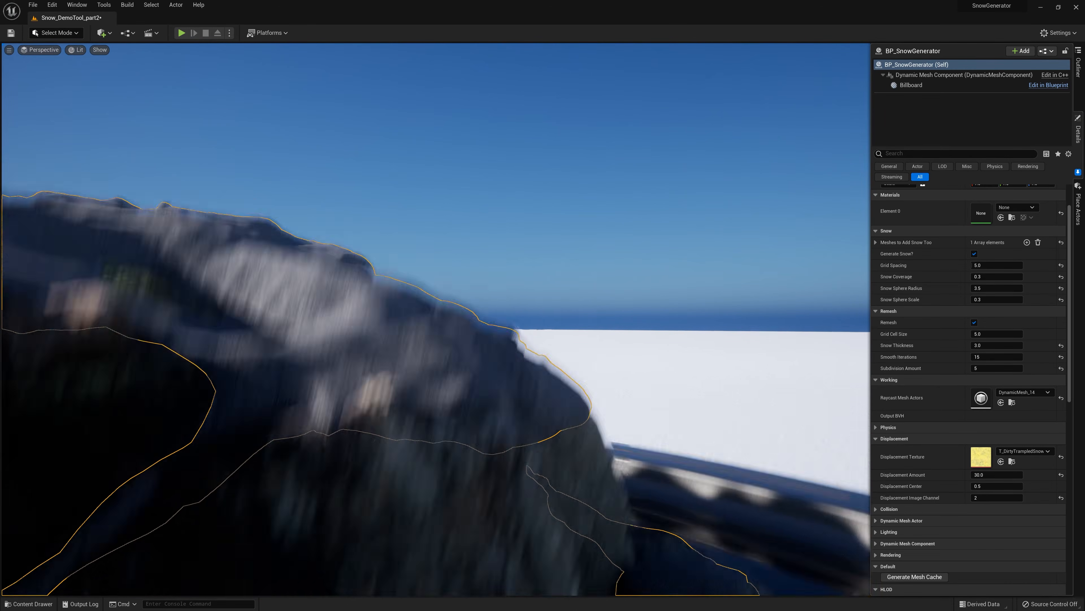
pyautogui.moveTo(663, 304)
pyautogui.mouseDown(button='right')
pyautogui.moveTo(639, 321)
pyautogui.moveTo(656, 303)
pyautogui.mouseUp(button='right')
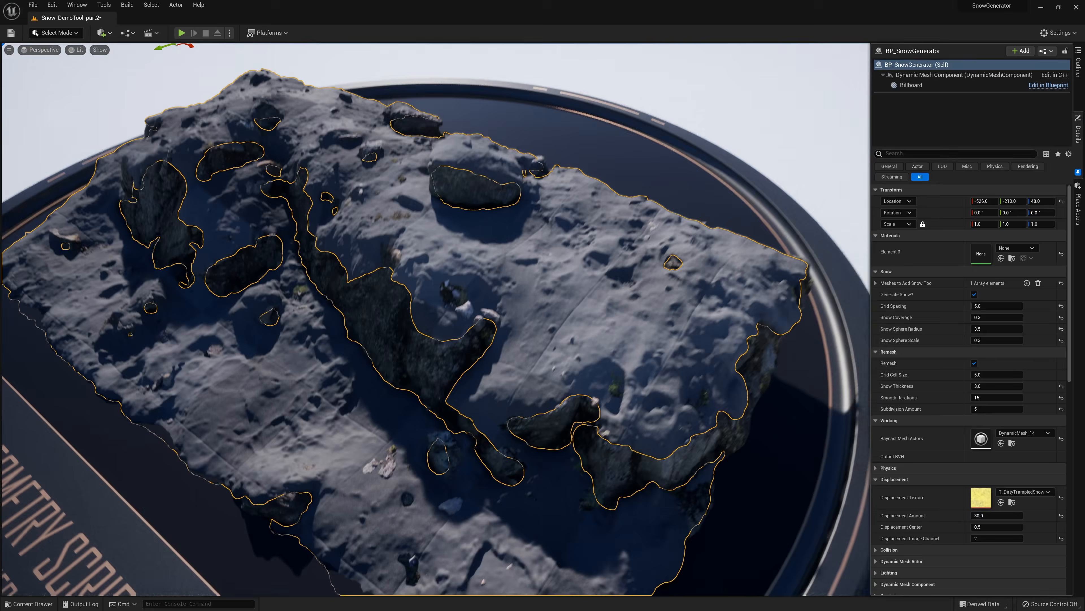
pyautogui.moveTo(632, 282); pyautogui.dragTo(651, 278, button='right')
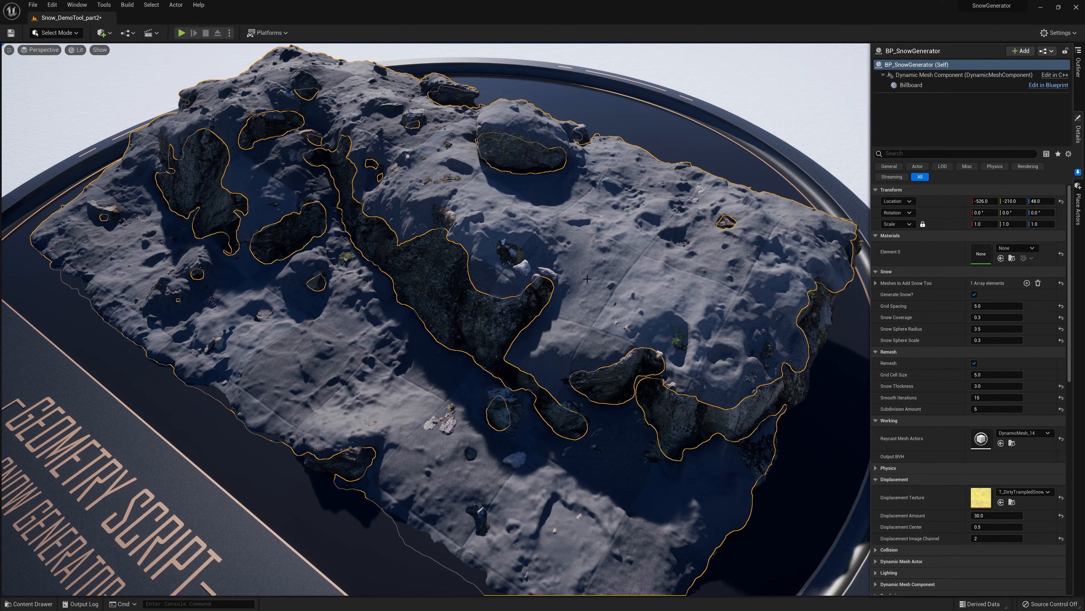
# Open the MI_Snow_Trampled material instance and apply that material to the generated snow mesh.
pyautogui.click(28, 603)
pyautogui.click(942, 501)
pyautogui.doubleClick(943, 501)
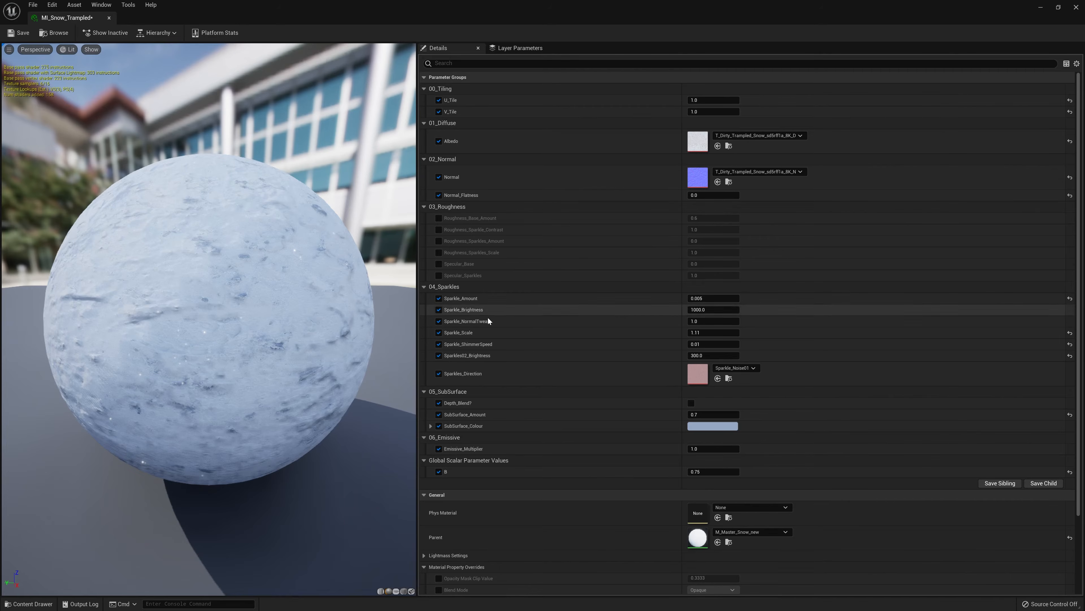
pyautogui.moveTo(265, 333)
pyautogui.mouseDown(button='right')
pyautogui.moveTo(265, 385)
pyautogui.moveTo(264, 334)
pyautogui.mouseUp(button='right')
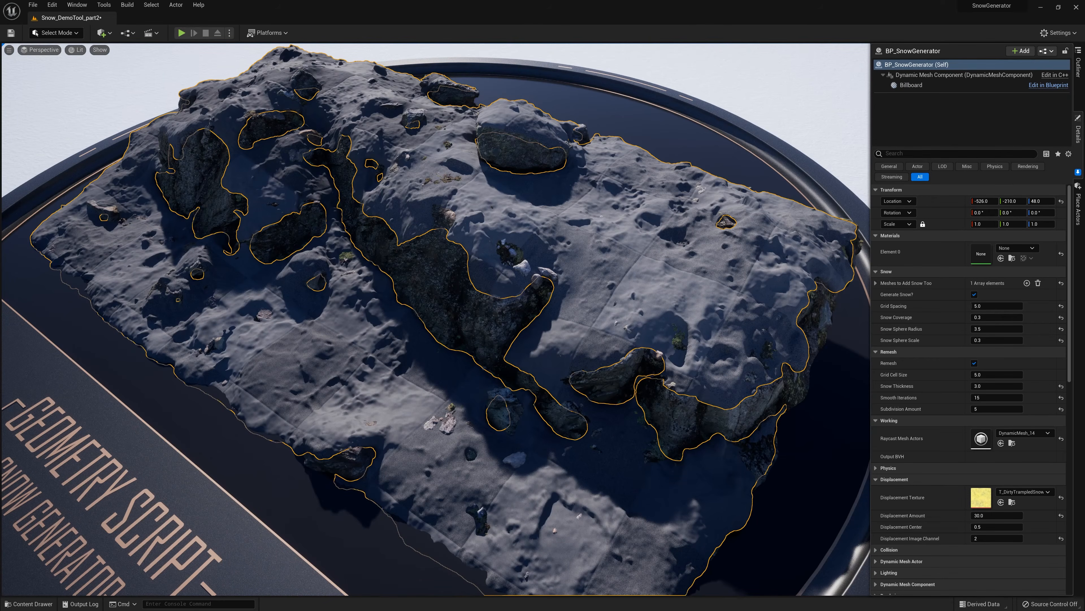
pyautogui.click(42, 601)
pyautogui.moveTo(952, 492); pyautogui.dragTo(646, 254)
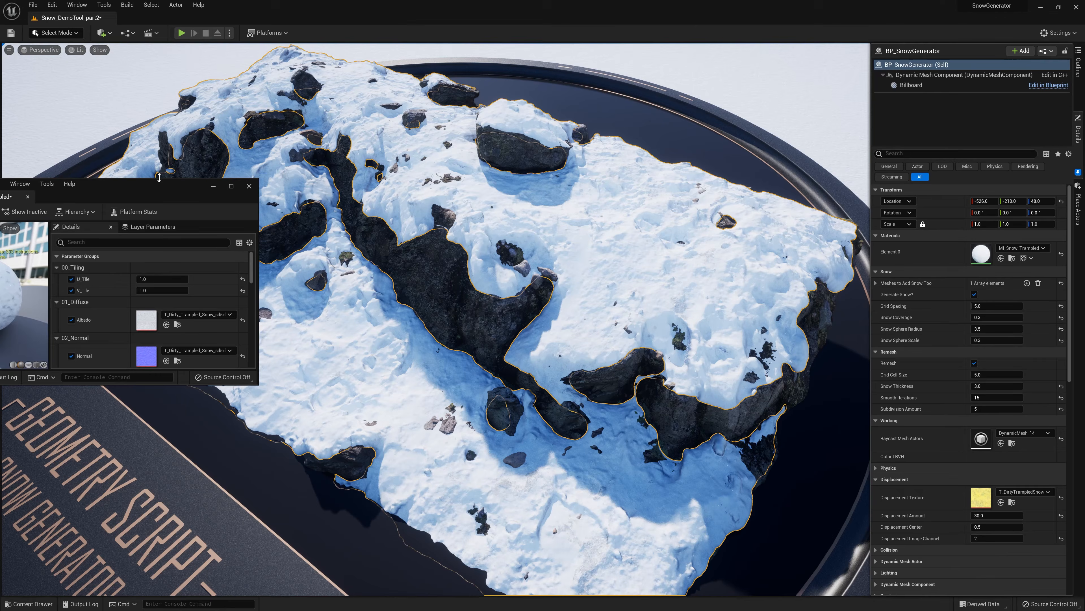
# Try Normal_Flatness at 1 in the MI_Snow_Trampled material instance and restore it to 0.
pyautogui.moveTo(604, 230)
pyautogui.mouseDown(button='right')
pyautogui.moveTo(606, 282)
pyautogui.moveTo(605, 230)
pyautogui.mouseUp(button='right')
pyautogui.press('Escape')
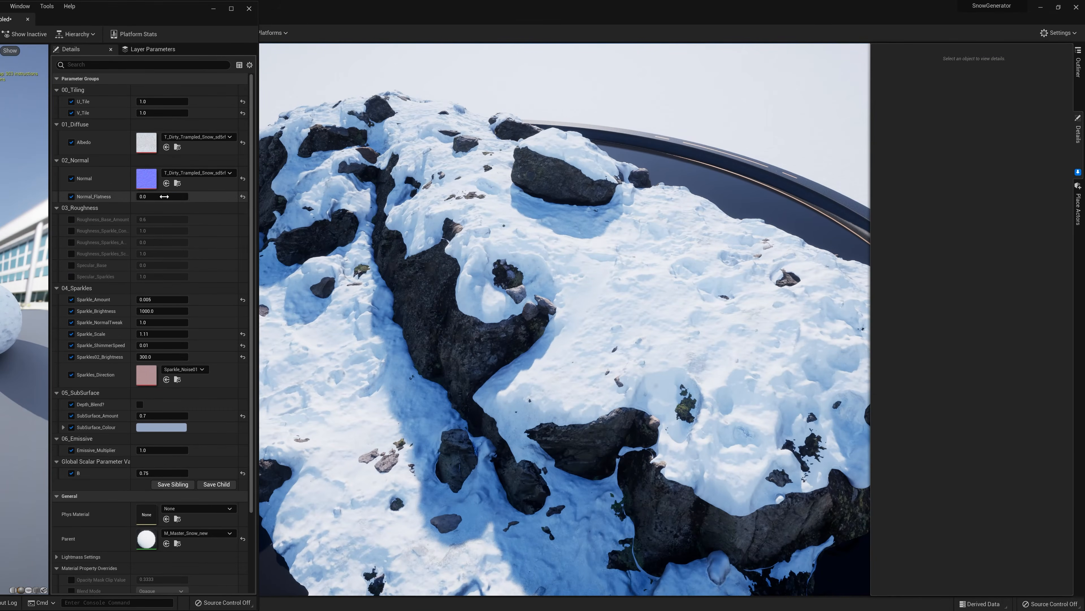
pyautogui.write('1')
pyautogui.press('Return')
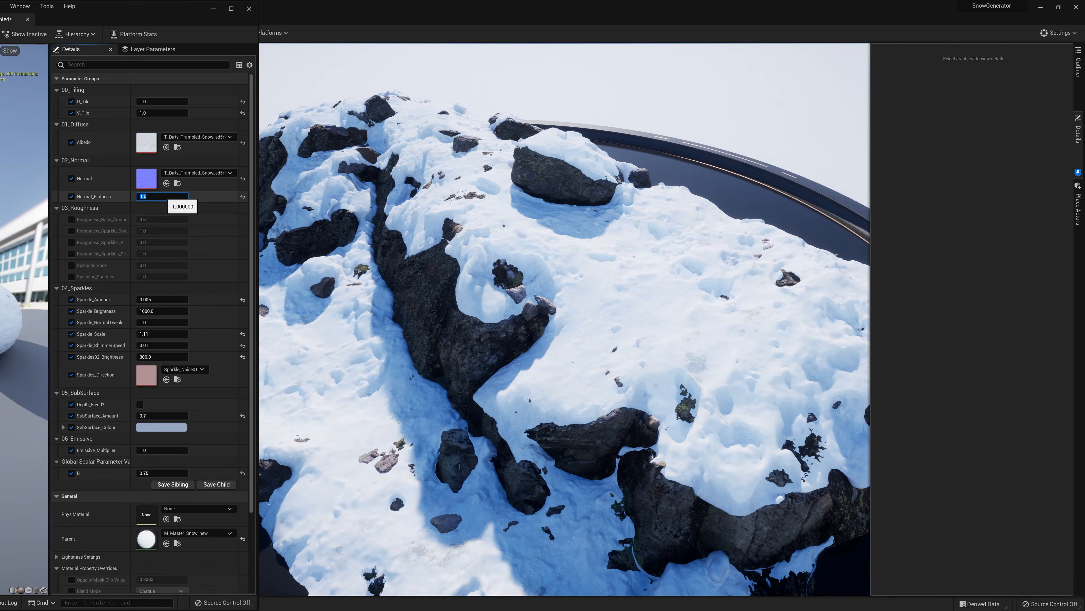
pyautogui.write('0')
pyautogui.press('Return')
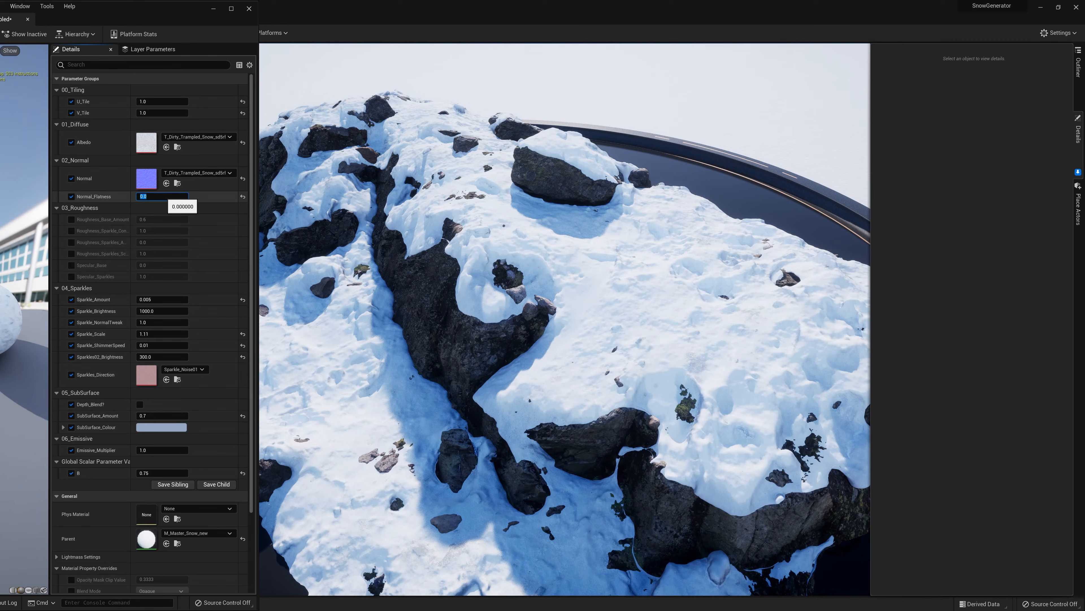
# Examine the displaced trampled snow surface around the rocks from several angles.
pyautogui.moveTo(727, 247); pyautogui.dragTo(642, 206, button='right')
pyautogui.press('w')
pyautogui.moveTo(453, 402); pyautogui.dragTo(479, 459, button='right')
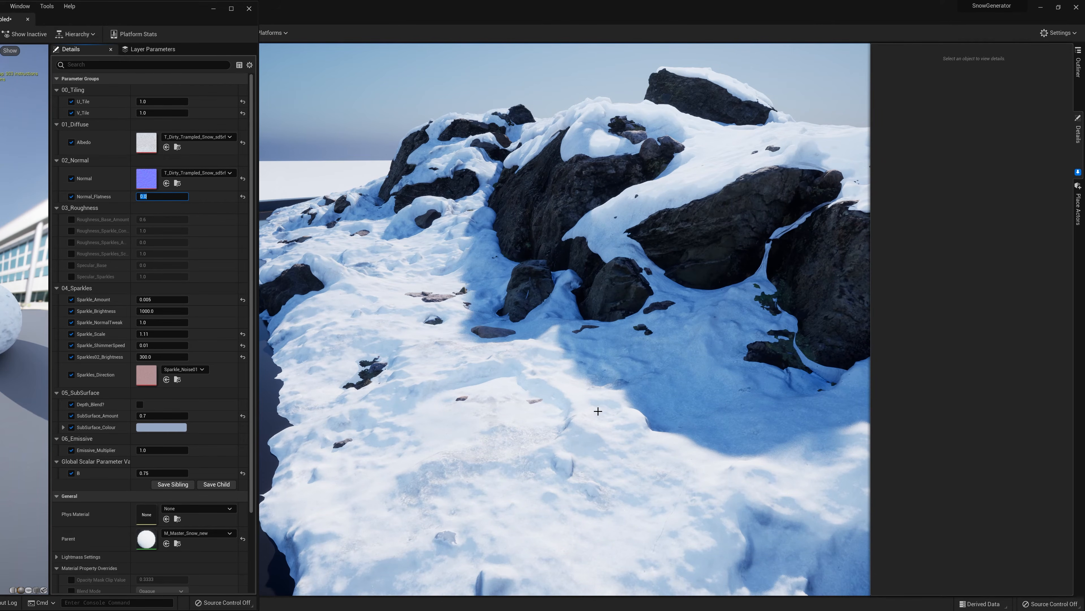
pyautogui.click(700, 317)
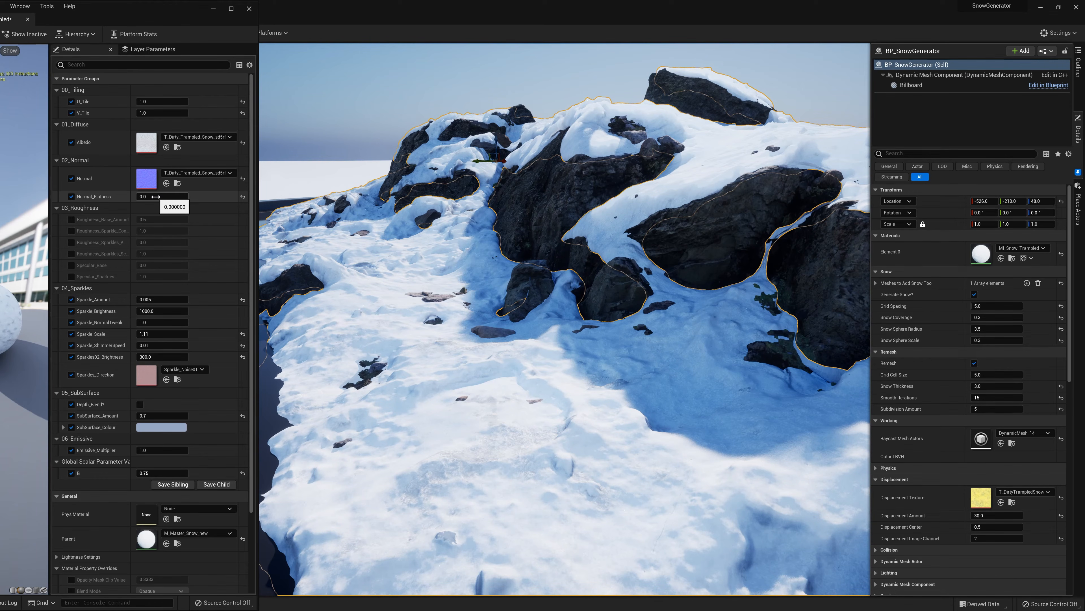
pyautogui.moveTo(470, 274); pyautogui.dragTo(384, 252, button='right')
pyautogui.moveTo(556, 316); pyautogui.dragTo(602, 342, button='right')
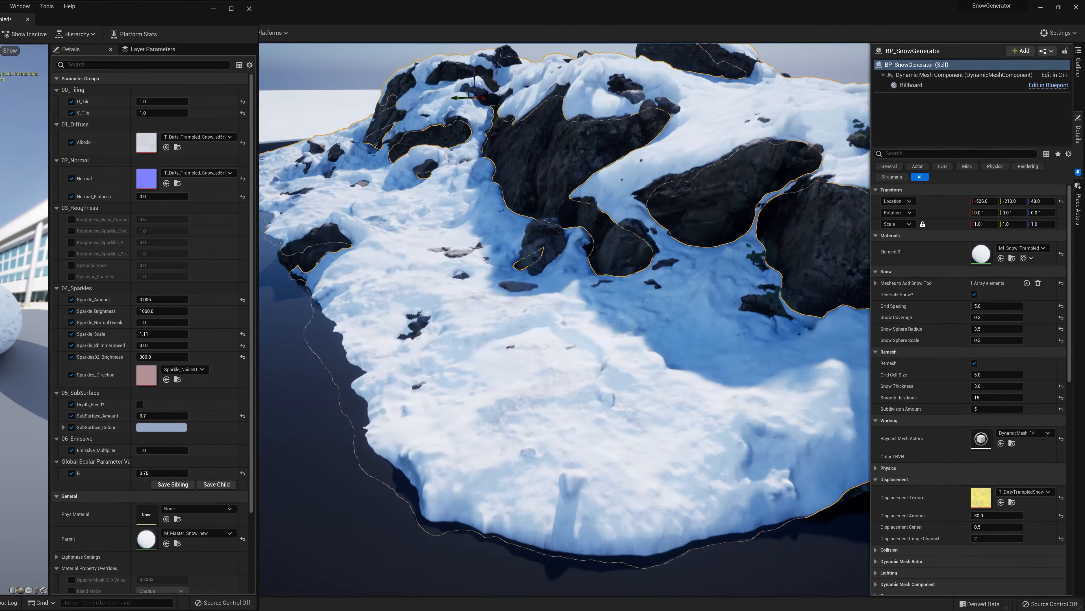
pyautogui.moveTo(528, 224); pyautogui.dragTo(504, 256, button='right')
pyautogui.press('Escape')
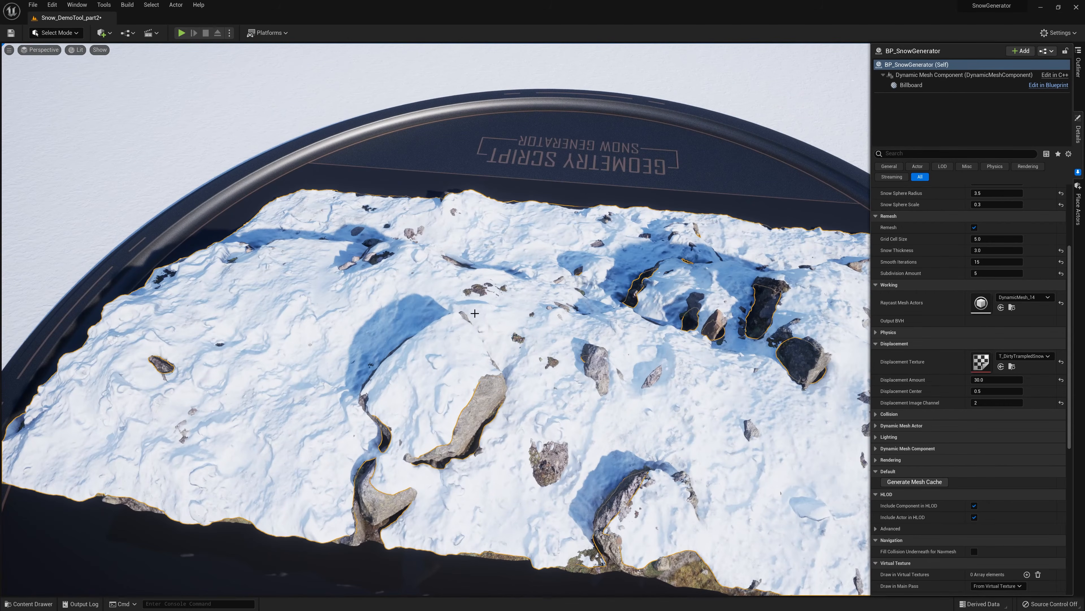
# Assign the ORDp texture from the Fresh_Windswept_Snow_ugspafgdy folder as BP_SnowGenerator's Displacement Texture.
pyautogui.click(30, 604)
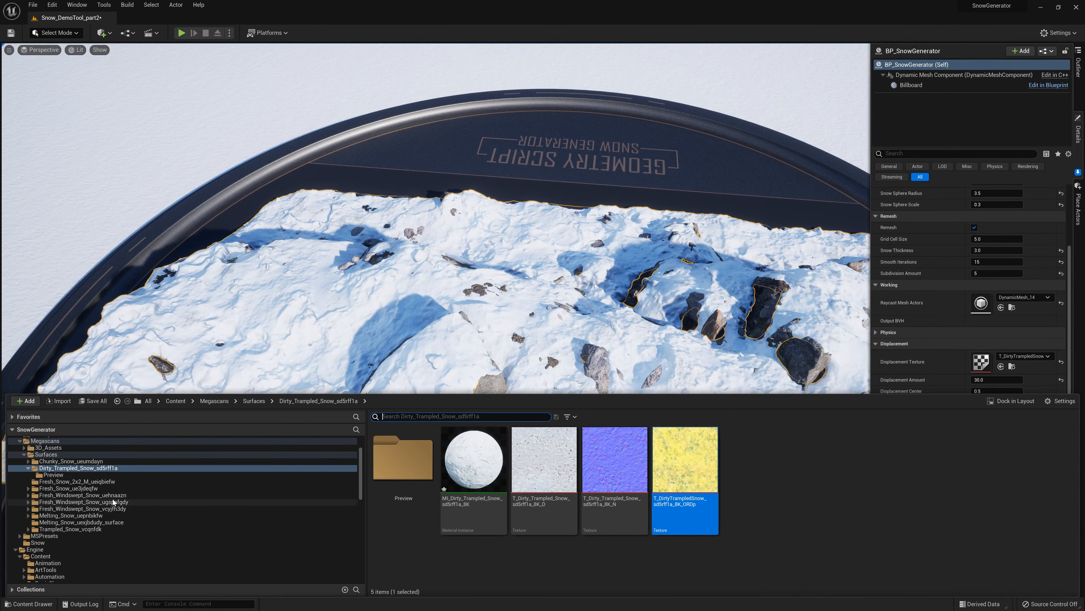
pyautogui.click(116, 501)
pyautogui.click(715, 472)
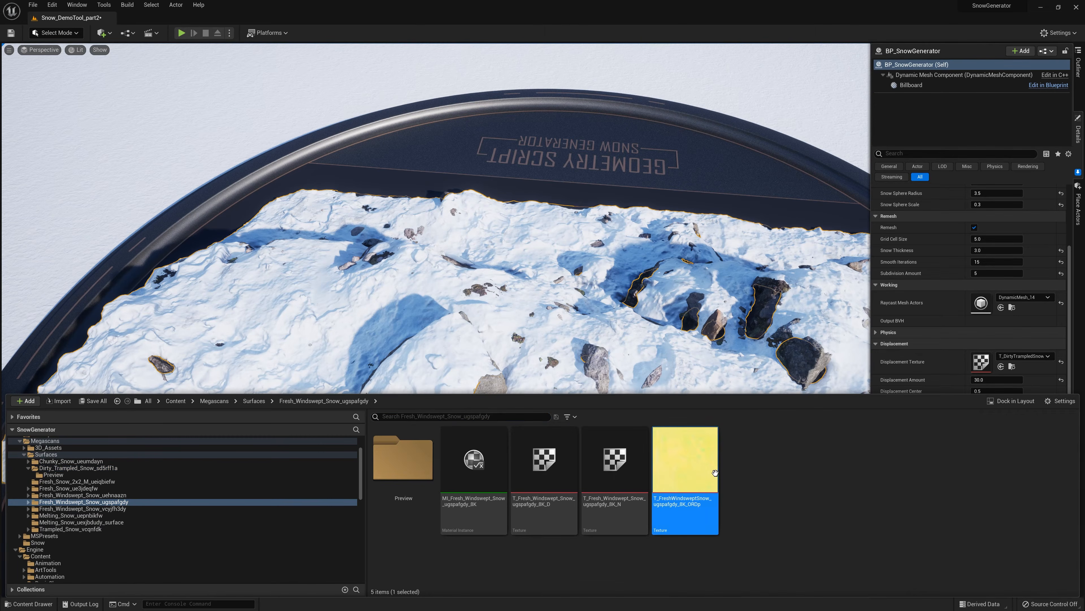
pyautogui.moveTo(715, 472); pyautogui.dragTo(984, 361)
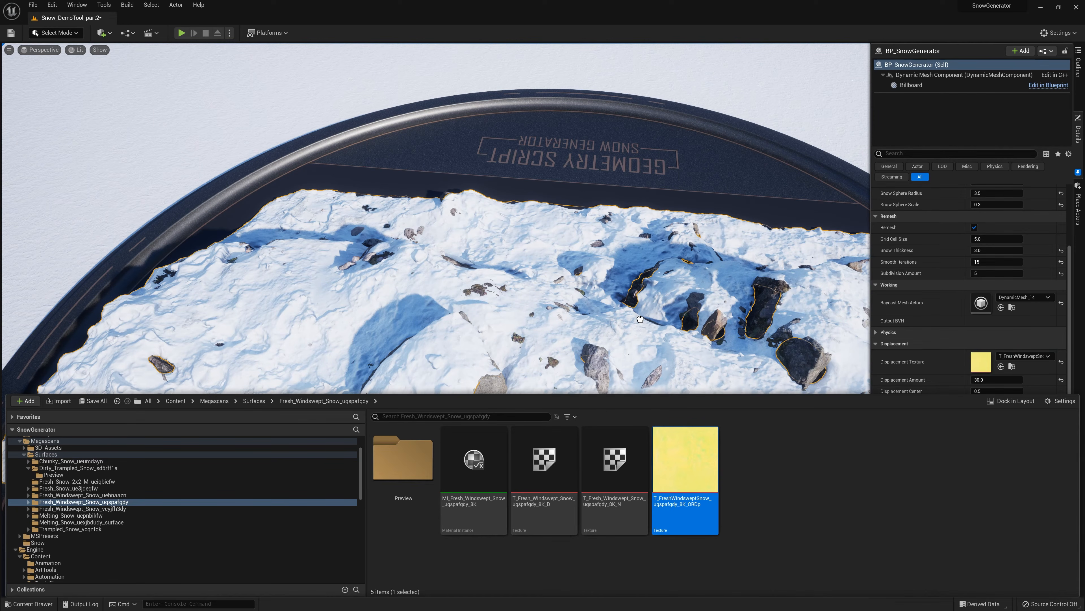
pyautogui.moveTo(479, 227); pyautogui.dragTo(331, 318, button='right')
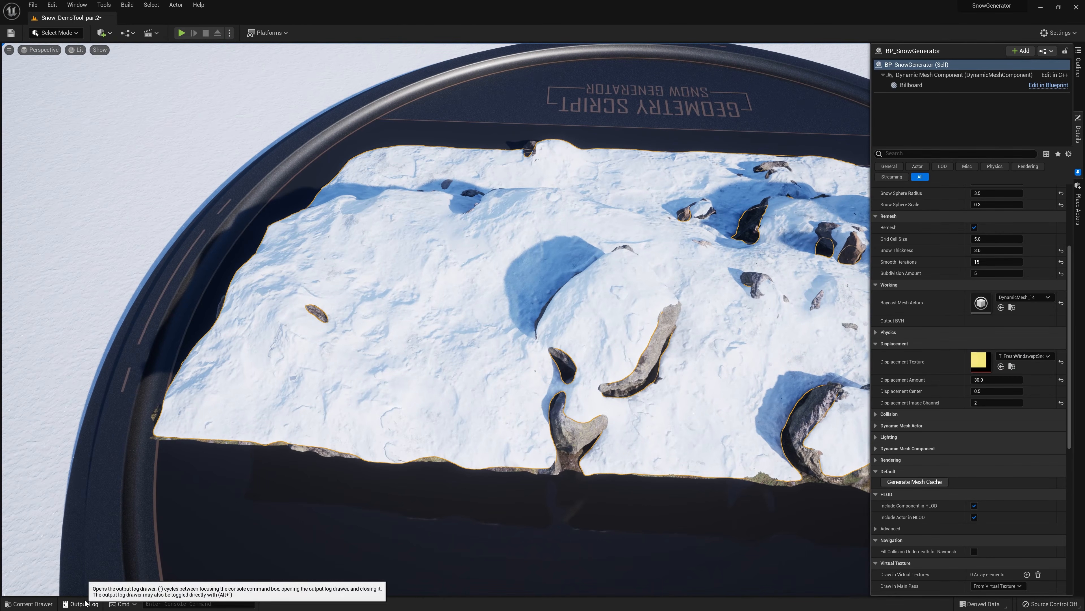
# Apply a snow material from the Snow content folder to the generated snow mesh.
pyautogui.click(30, 603)
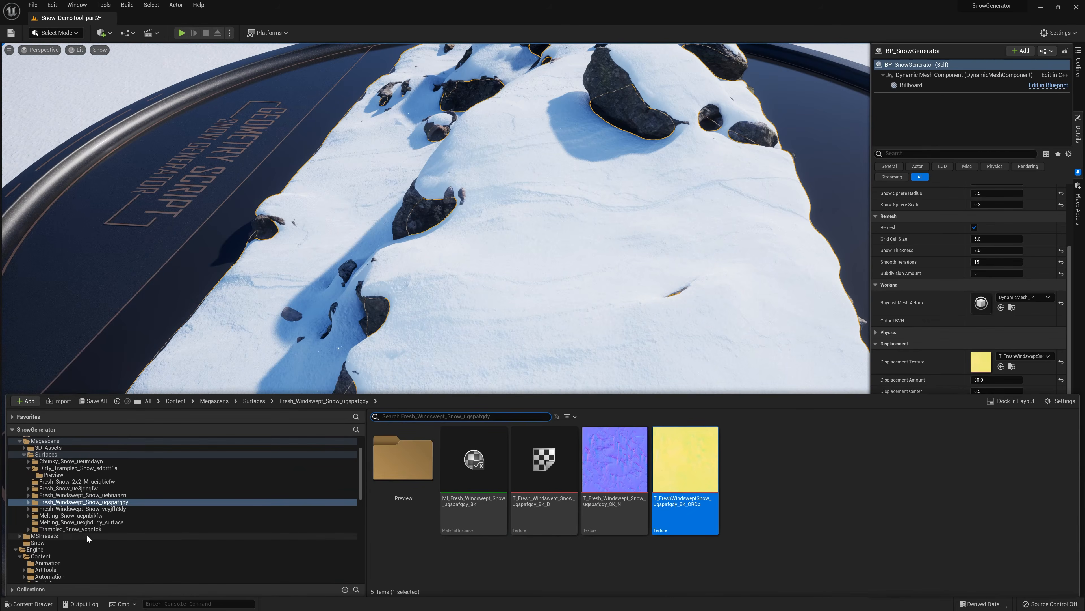
pyautogui.click(80, 543)
pyautogui.moveTo(796, 479); pyautogui.dragTo(580, 265)
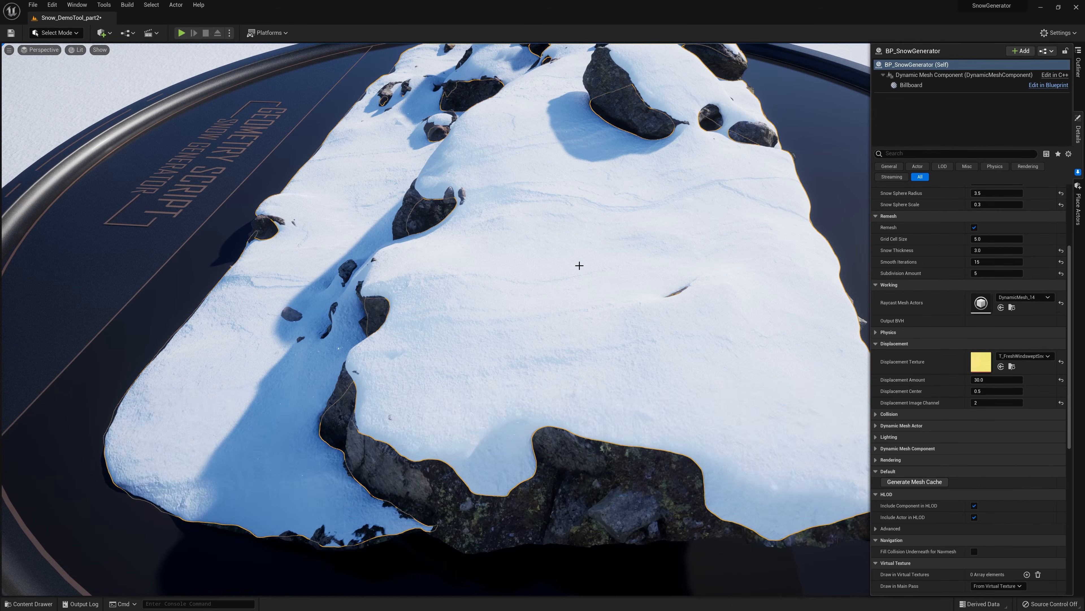
# Examine the windswept snow displacement at ground level and across the whole rock formation.
pyautogui.press('w')
pyautogui.moveTo(579, 265); pyautogui.dragTo(580, 327, button='right')
pyautogui.press('s')
pyautogui.press('s')
pyautogui.press('w')
pyautogui.moveTo(597, 366); pyautogui.dragTo(398, 282, button='right')
pyautogui.moveTo(596, 366); pyautogui.dragTo(589, 431, button='middle')
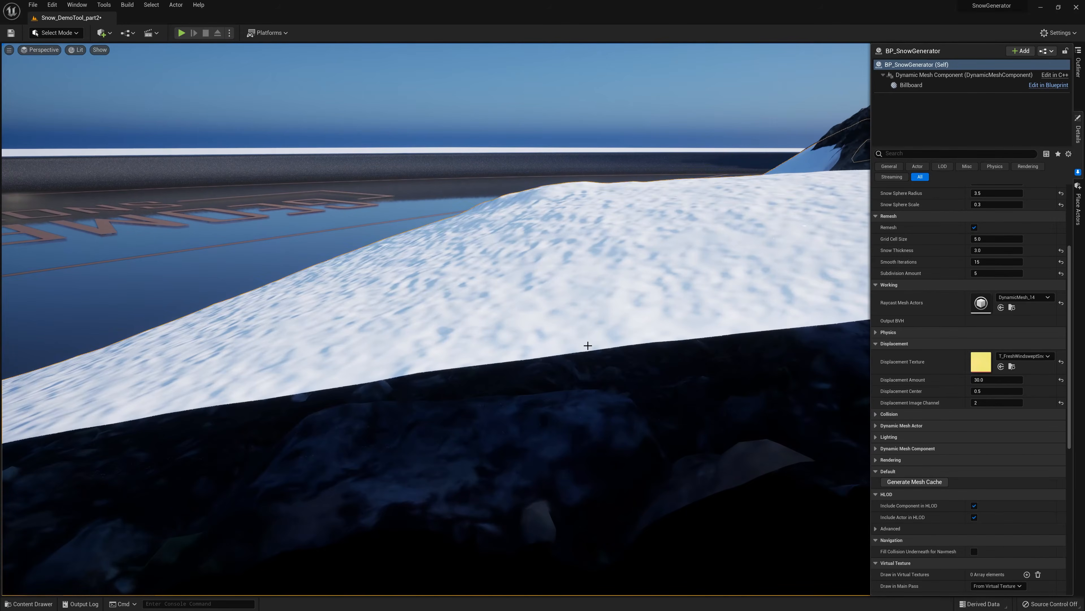
pyautogui.moveTo(586, 344); pyautogui.dragTo(589, 264, button='middle')
pyautogui.press('s')
pyautogui.moveTo(589, 264); pyautogui.dragTo(675, 337, button='right')
pyautogui.press('w')
pyautogui.moveTo(513, 299); pyautogui.dragTo(453, 359, button='right')
pyautogui.press('s')
pyautogui.press('d')
pyautogui.press('s')
pyautogui.moveTo(608, 291); pyautogui.dragTo(607, 291, button='right')
pyautogui.press('d')
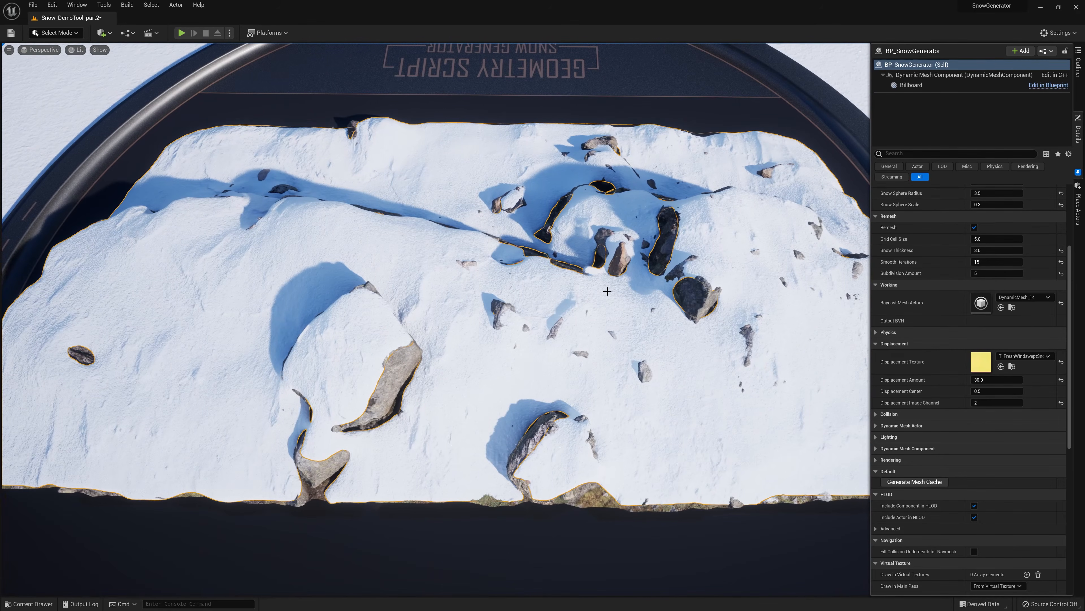
pyautogui.press('w')
pyautogui.moveTo(701, 301); pyautogui.dragTo(701, 246, button='right')
pyautogui.press('s')
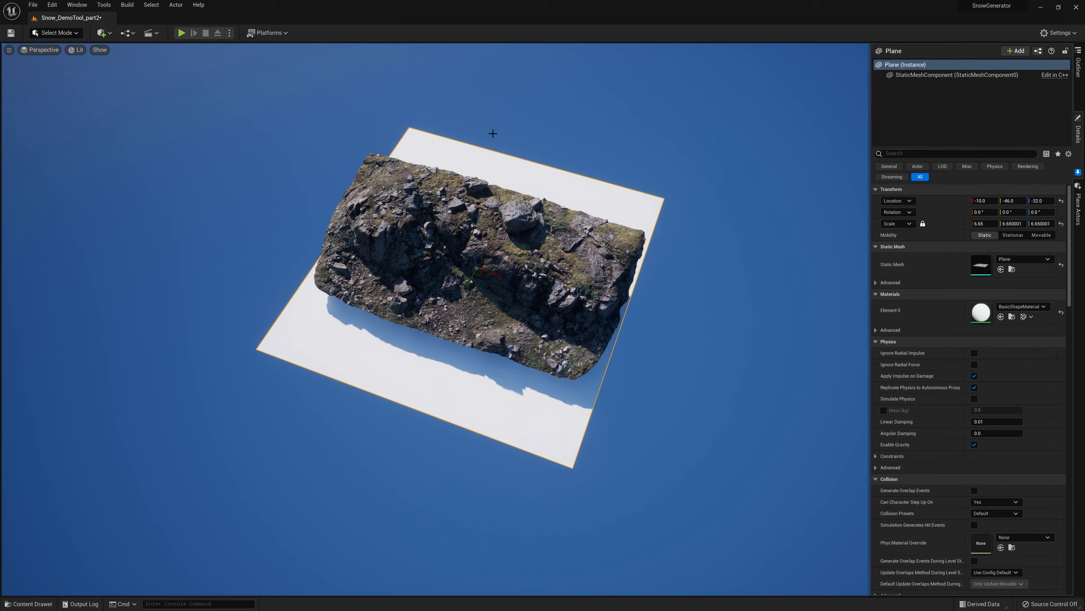
# Switch the viewport to Top view and compare the T_Dirty_Trampled_Snow normal texture with the square plane around the rock mesh.
pyautogui.click(40, 49)
pyautogui.click(49, 85)
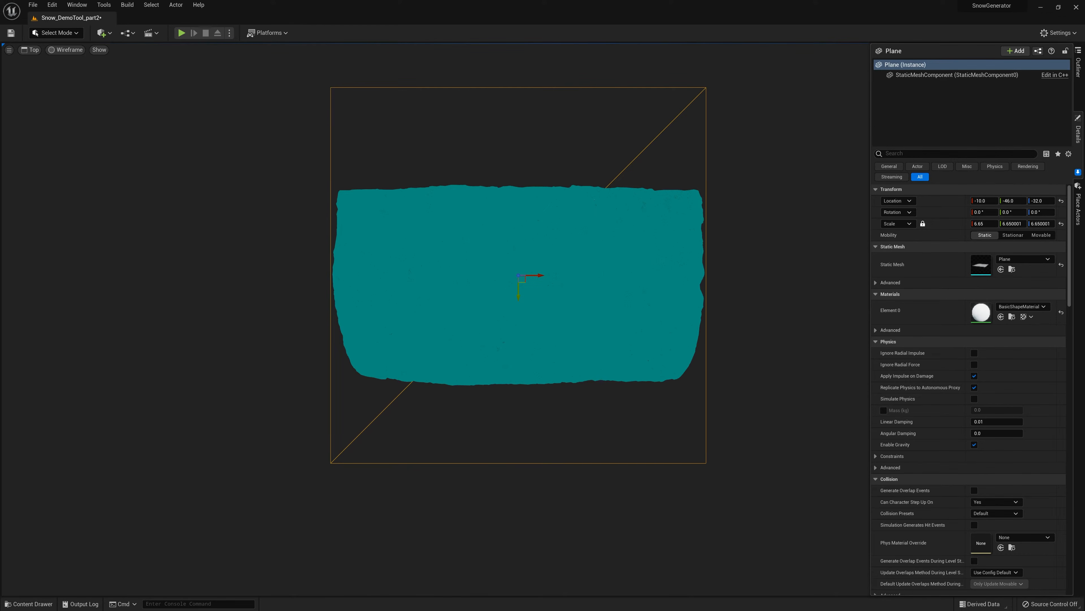
pyautogui.hotkey('alt', 'Tab')
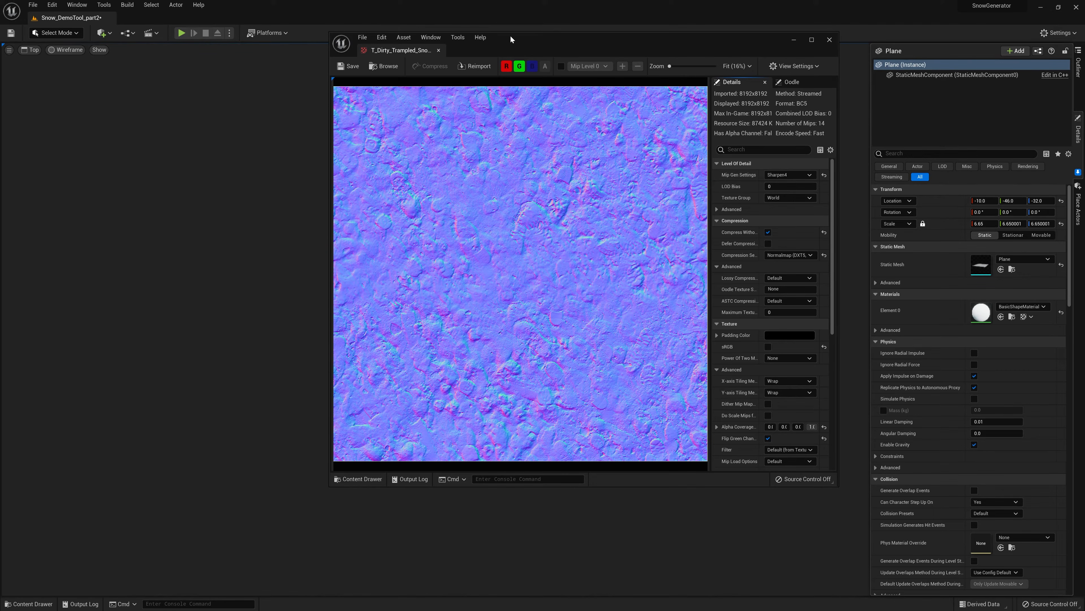
pyautogui.moveTo(511, 35); pyautogui.dragTo(633, 35)
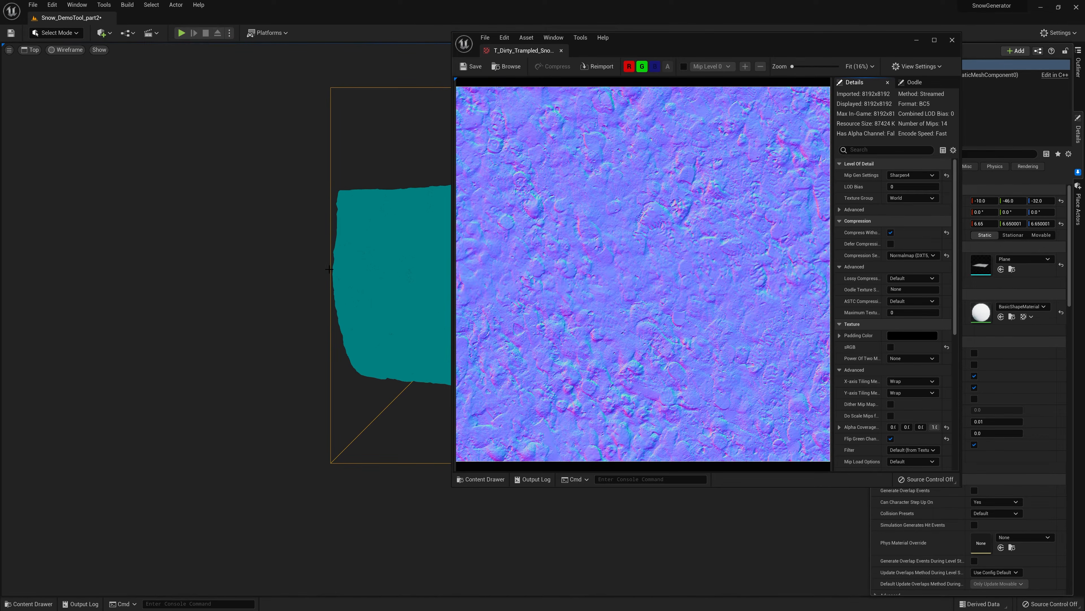
pyautogui.moveTo(635, 38); pyautogui.dragTo(490, 71)
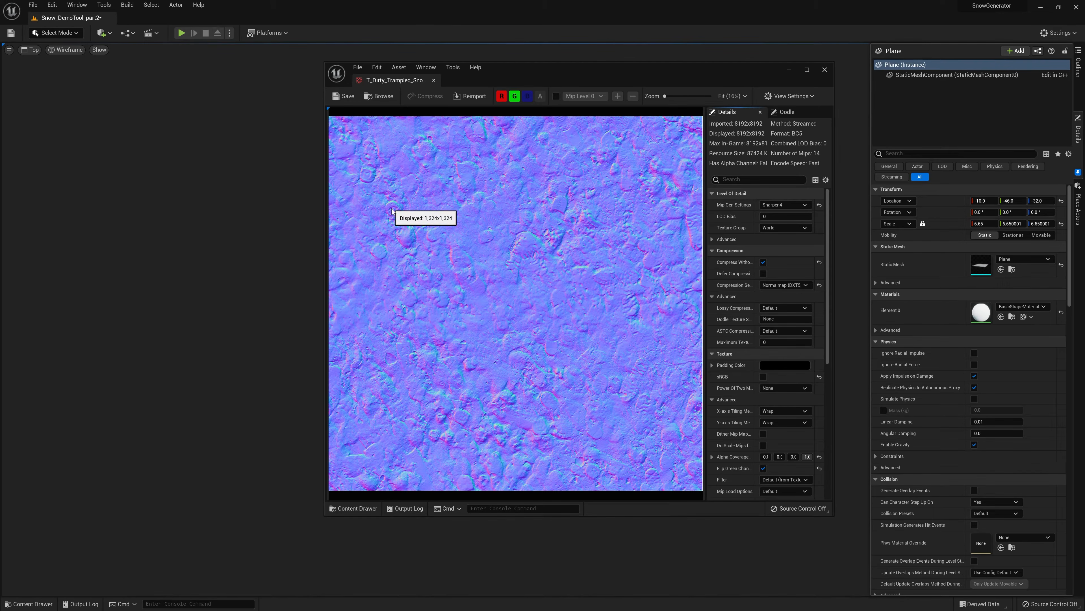
pyautogui.moveTo(527, 78); pyautogui.dragTo(713, 72)
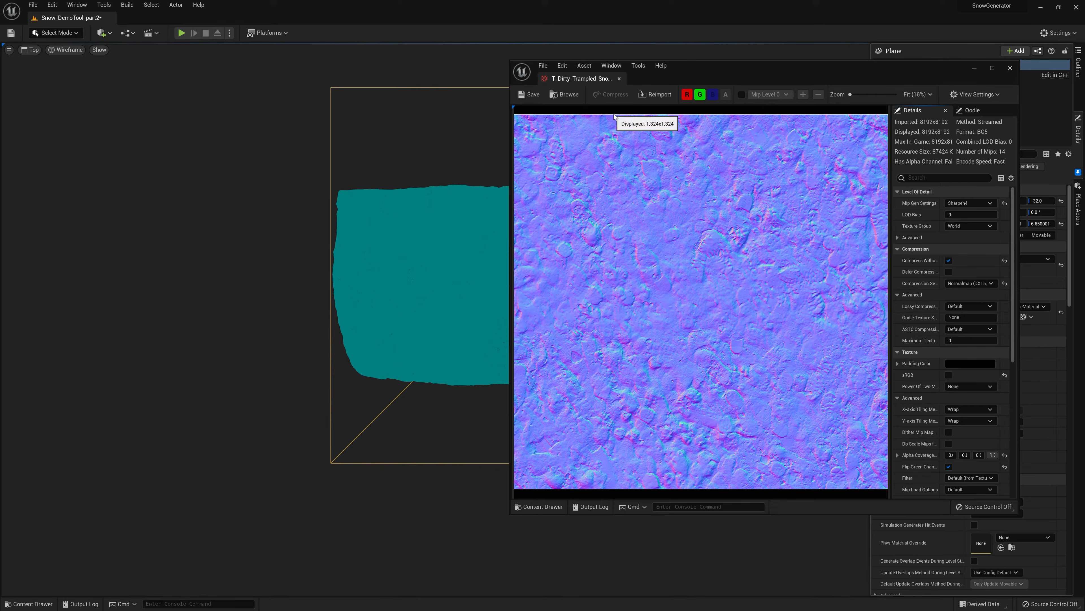
pyautogui.moveTo(689, 74); pyautogui.dragTo(722, 62)
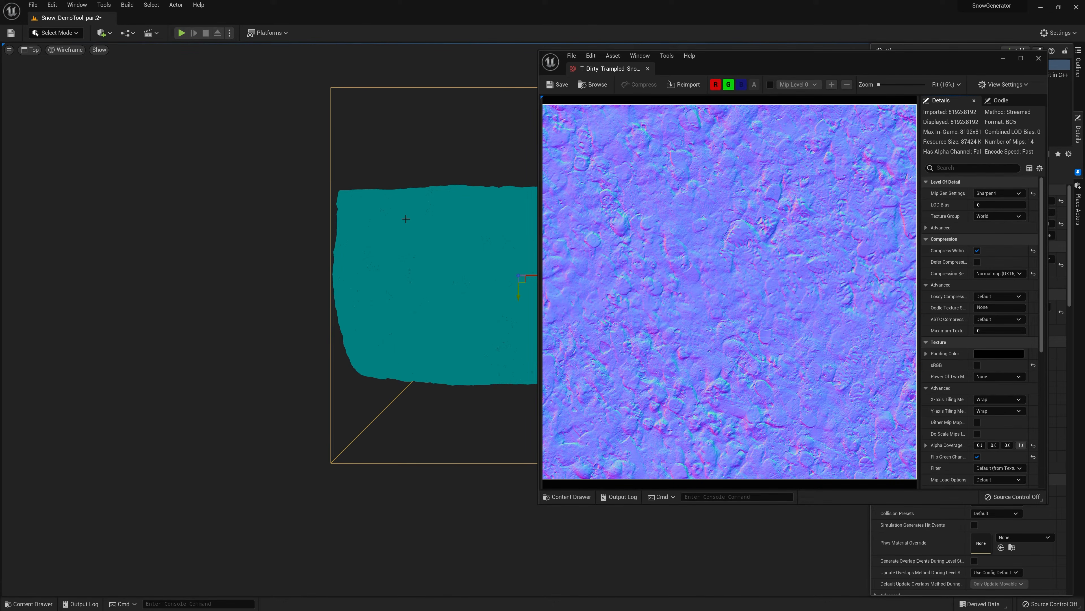
pyautogui.moveTo(728, 68); pyautogui.dragTo(0, 95)
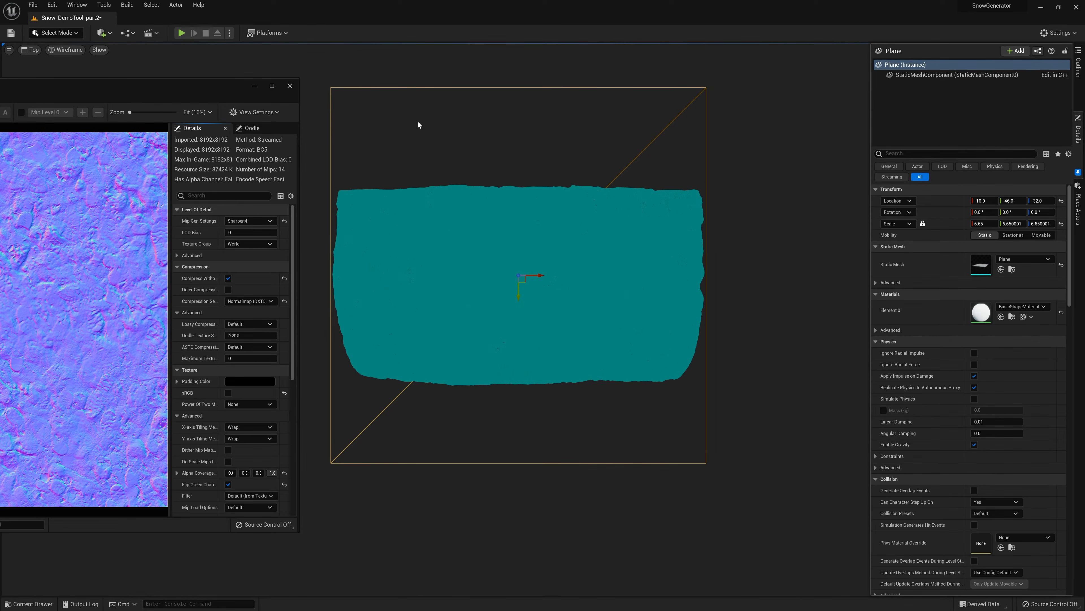
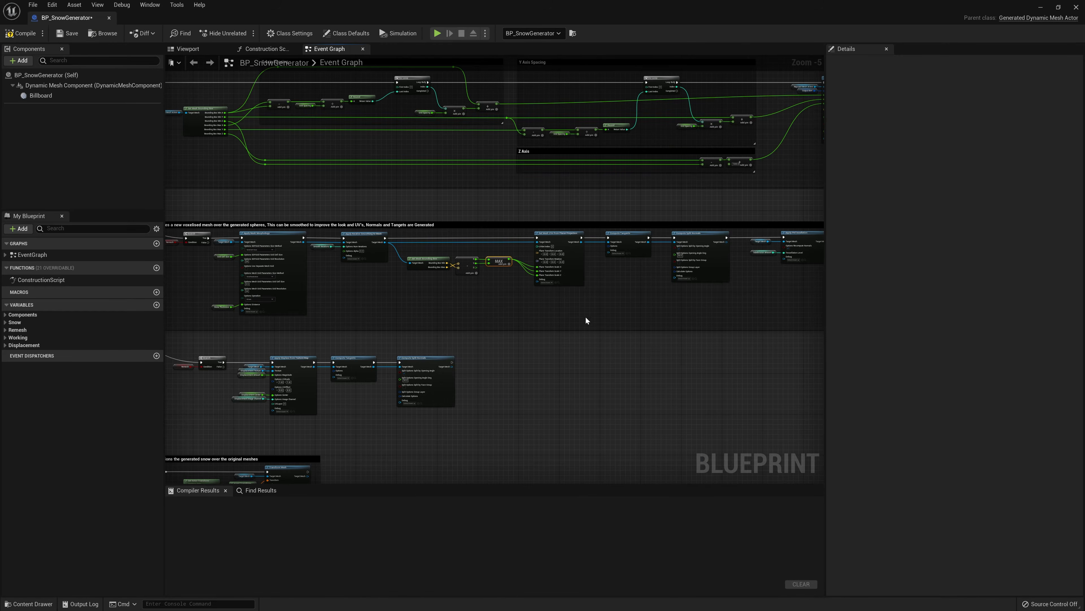
# Move the Apply PNTessellation node and its Target Mesh and Subdivision Amount inputs farther from Compute Split Normals to free up space.
pyautogui.moveTo(586, 318); pyautogui.dragTo(624, 311, button='right')
pyautogui.moveTo(323, 310); pyautogui.dragTo(392, 303, button='right')
pyautogui.moveTo(705, 318); pyautogui.dragTo(387, 281, button='right')
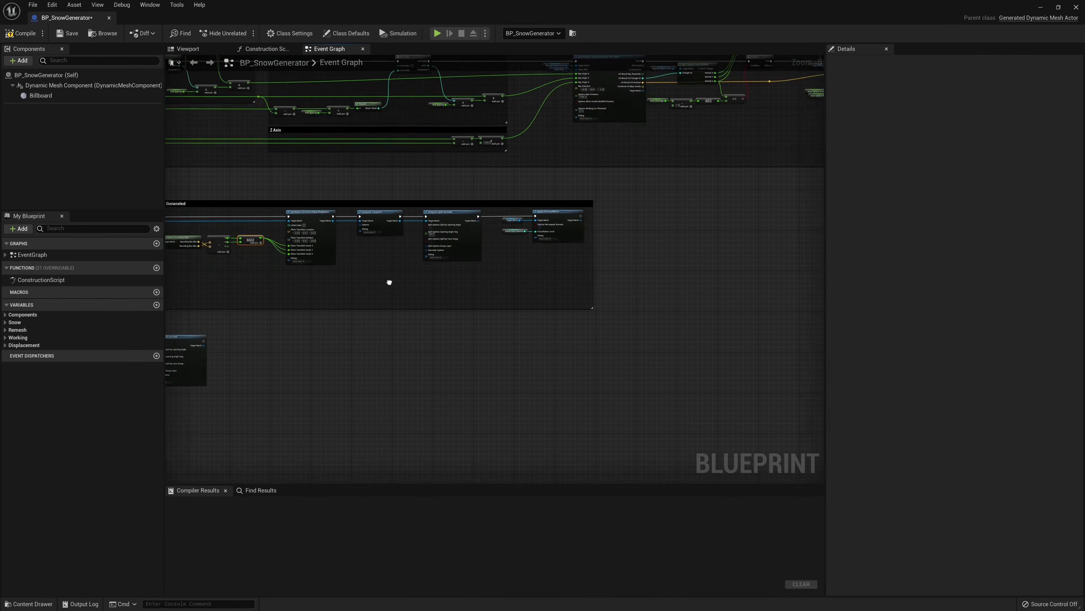
pyautogui.scroll(2, 523, 236)
pyautogui.moveTo(657, 251); pyautogui.dragTo(532, 248, button='right')
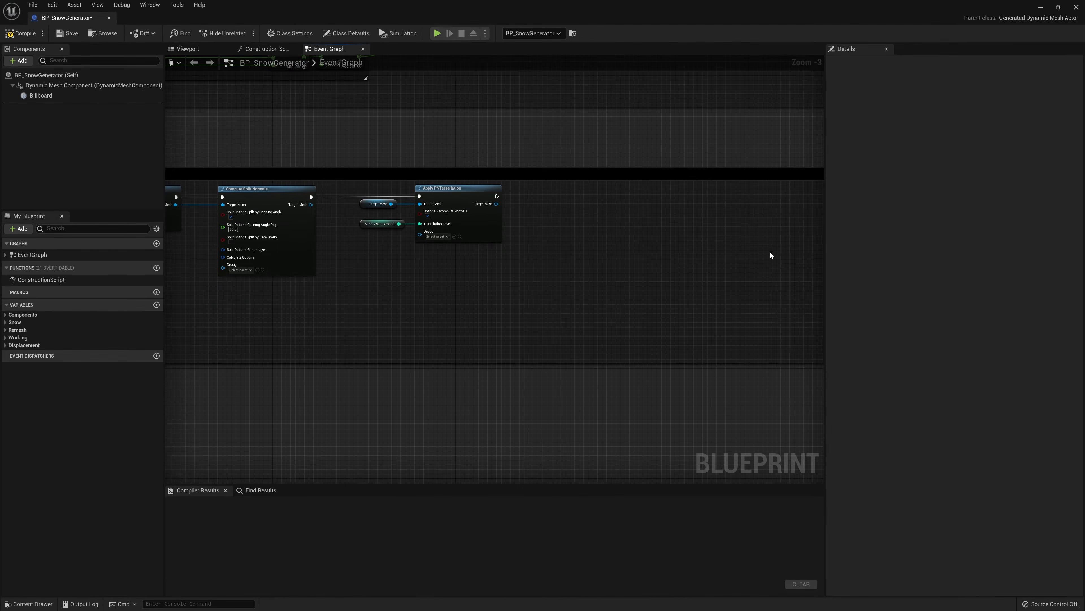
pyautogui.scroll(-2, 541, 222)
pyautogui.moveTo(587, 262); pyautogui.dragTo(450, 208)
pyautogui.moveTo(513, 209); pyautogui.dragTo(676, 207)
# Add a Scale Mesh UVs node after Compute Split Normals and connect its execution and Target Mesh inputs.
pyautogui.moveTo(424, 241); pyautogui.dragTo(785, 246, button='right')
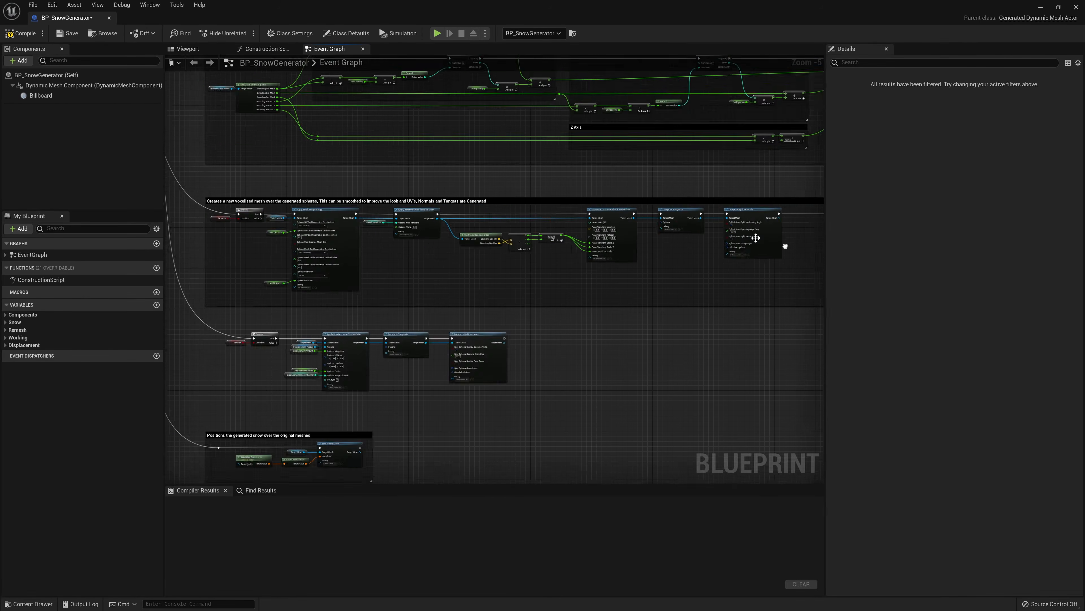
pyautogui.scroll(3, 669, 239)
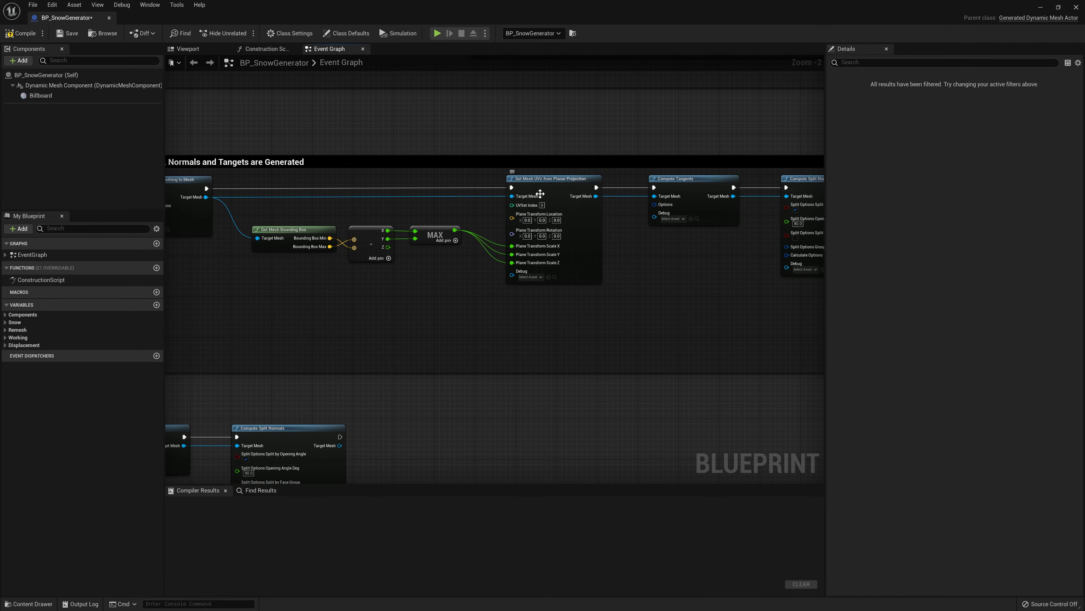
pyautogui.moveTo(659, 295); pyautogui.dragTo(501, 279, button='right')
pyautogui.scroll(-1, 645, 281)
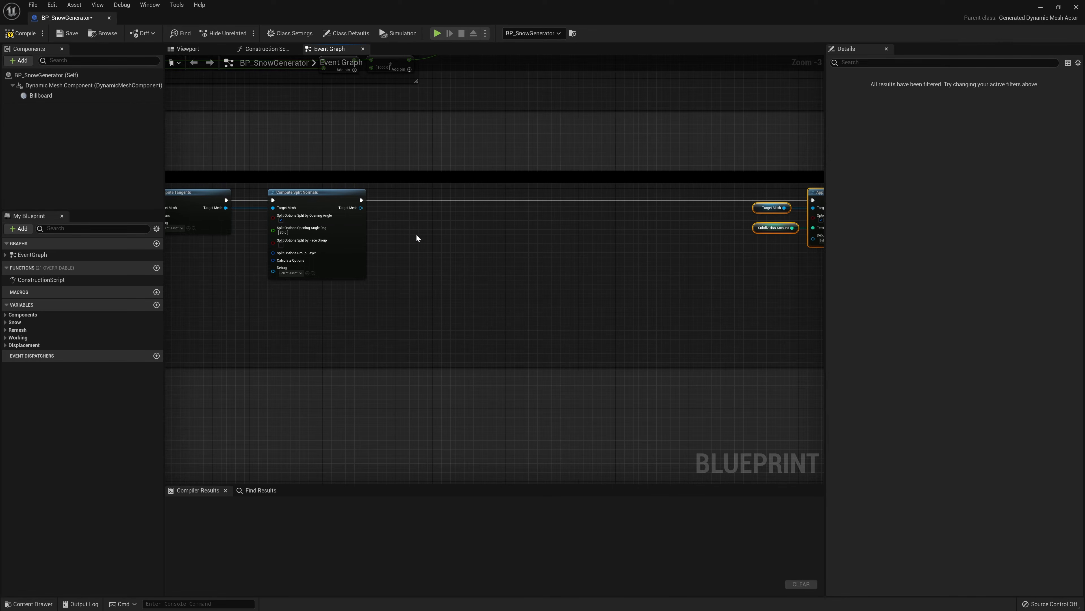
pyautogui.moveTo(422, 227); pyautogui.dragTo(422, 226, button='right')
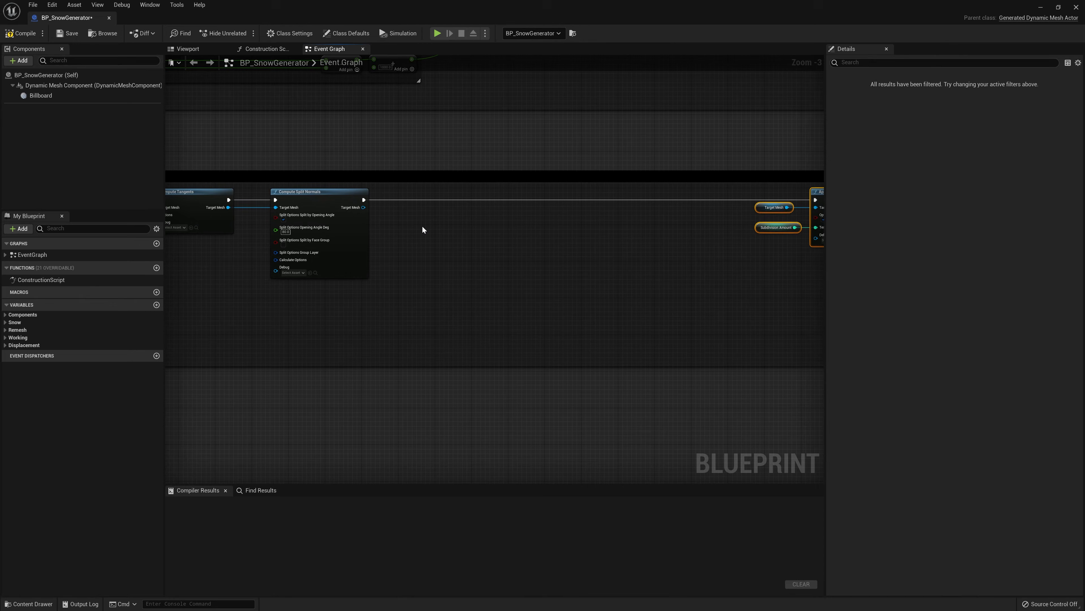
pyautogui.rightClick(422, 226)
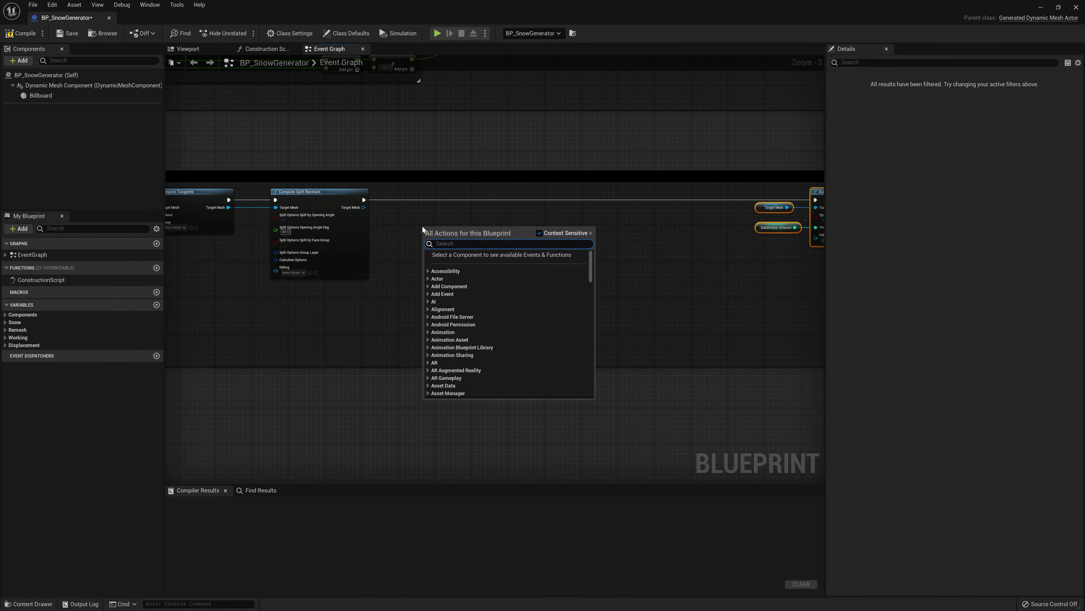
pyautogui.write('scale')
pyautogui.click(486, 353)
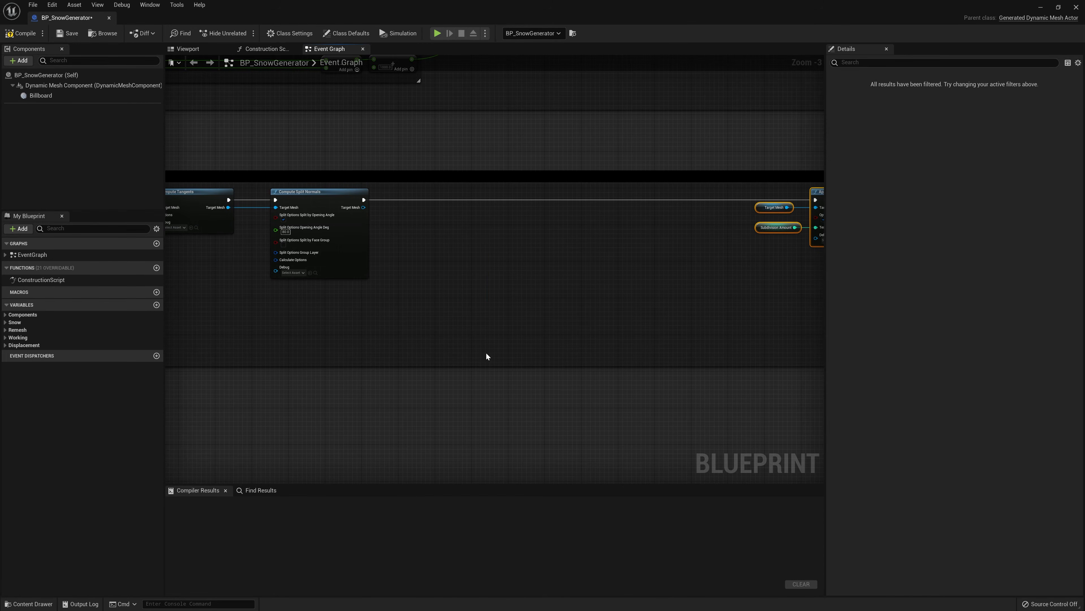
pyautogui.moveTo(461, 230); pyautogui.dragTo(496, 208)
pyautogui.moveTo(364, 200); pyautogui.dragTo(463, 213)
pyautogui.moveTo(498, 210); pyautogui.dragTo(487, 198)
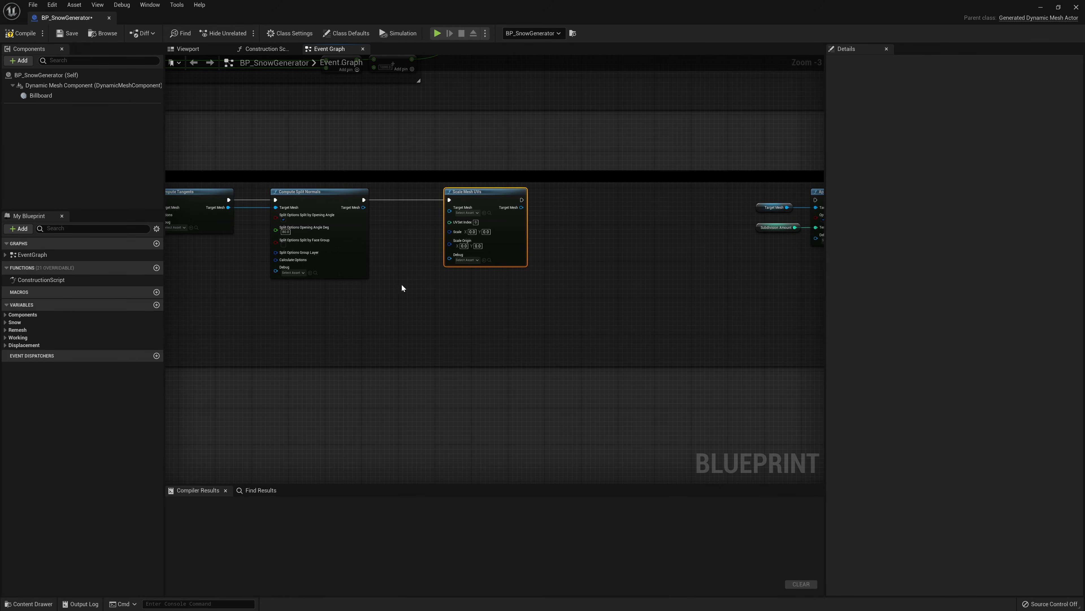
pyautogui.moveTo(363, 208); pyautogui.dragTo(501, 203)
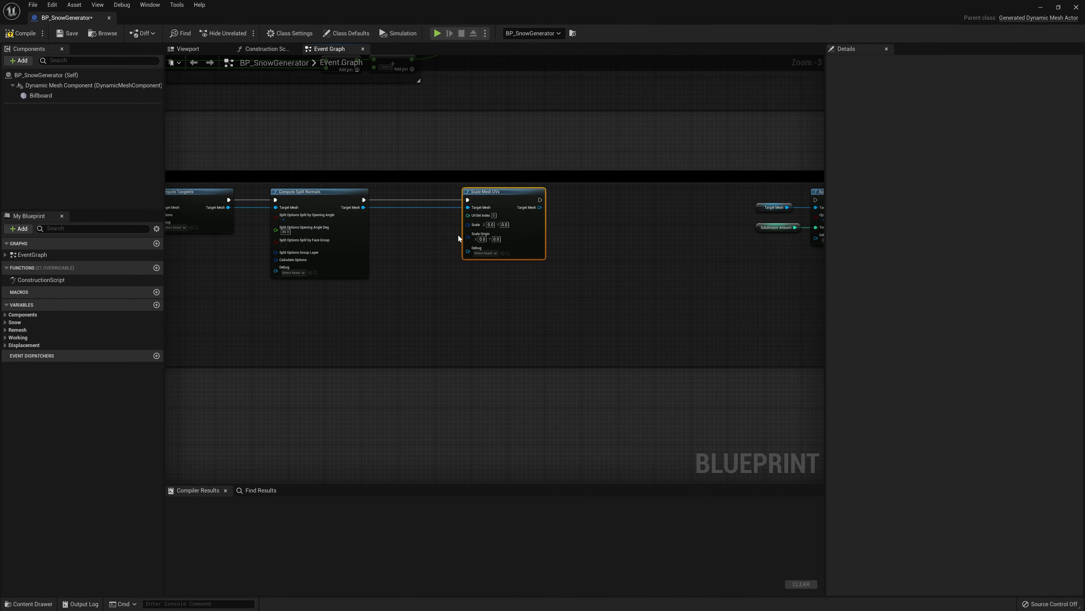
# Set the Scale Origin of the Scale Mesh UVs node to 0.5 in X and Y.
pyautogui.scroll(1, 458, 235)
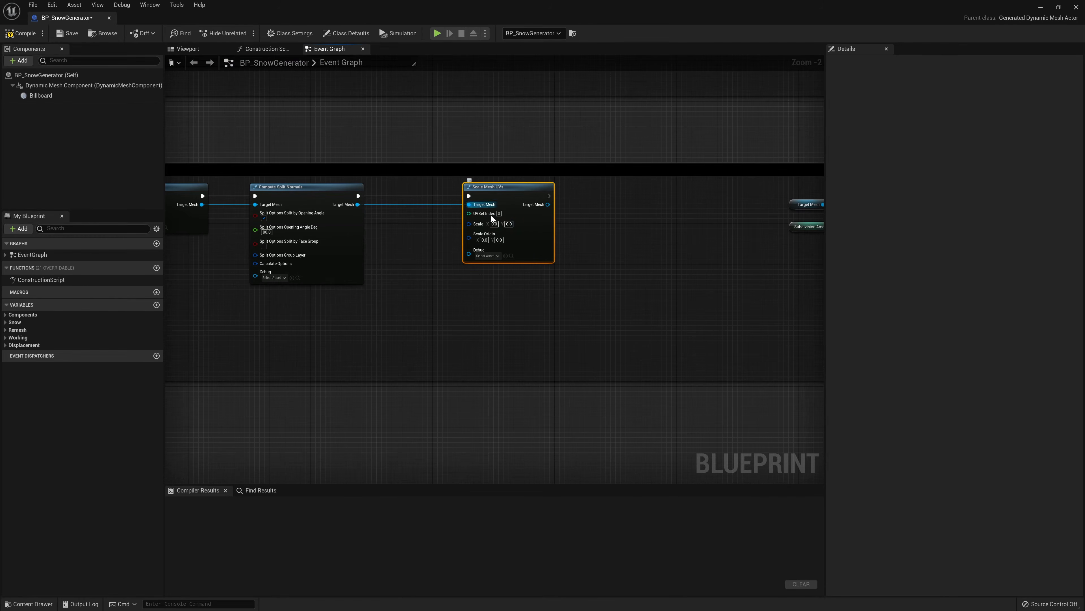
pyautogui.moveTo(419, 276); pyautogui.dragTo(792, 273, button='right')
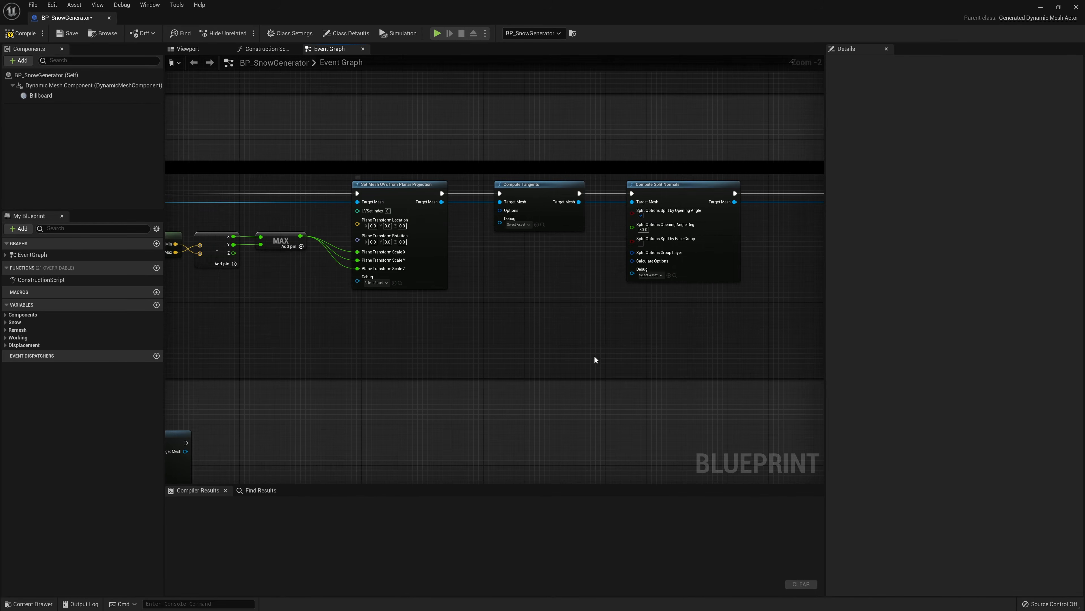
pyautogui.moveTo(817, 236); pyautogui.dragTo(553, 222, button='right')
pyautogui.moveTo(616, 271); pyautogui.dragTo(576, 291, button='right')
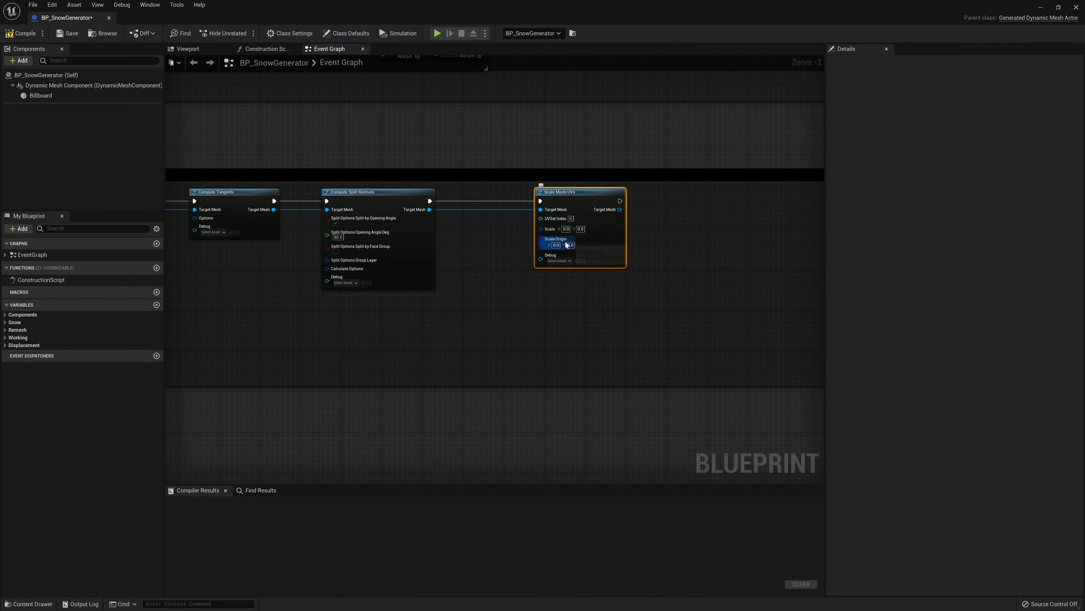
pyautogui.click(556, 245)
pyautogui.write('0.5')
pyautogui.press('Tab')
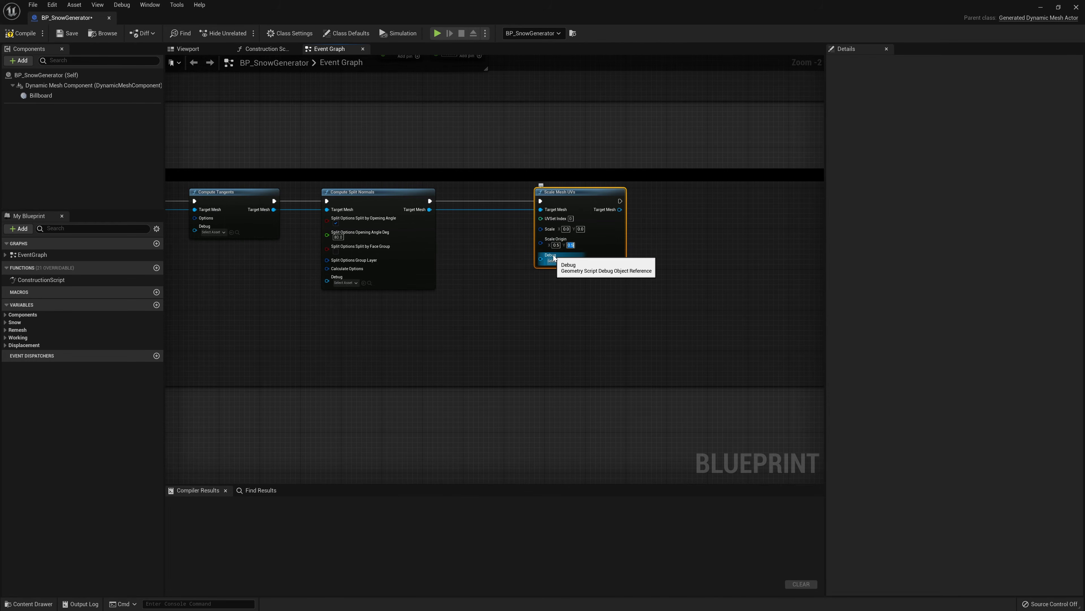
# Promote the Scale input of Scale Mesh UVs to a variable named UV_Scale.
pyautogui.rightClick(541, 229)
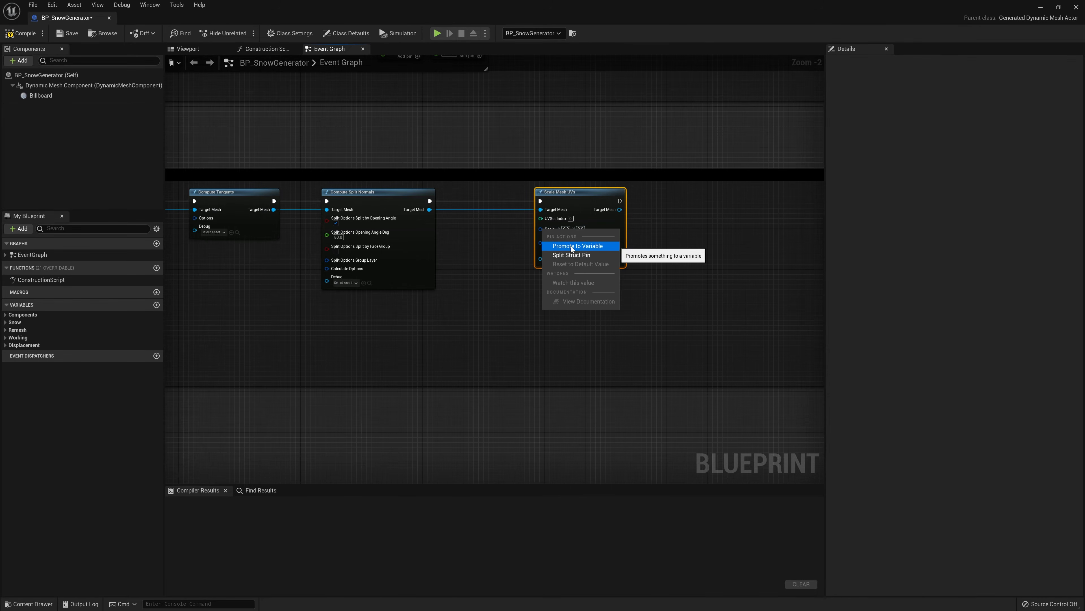
pyautogui.click(573, 238)
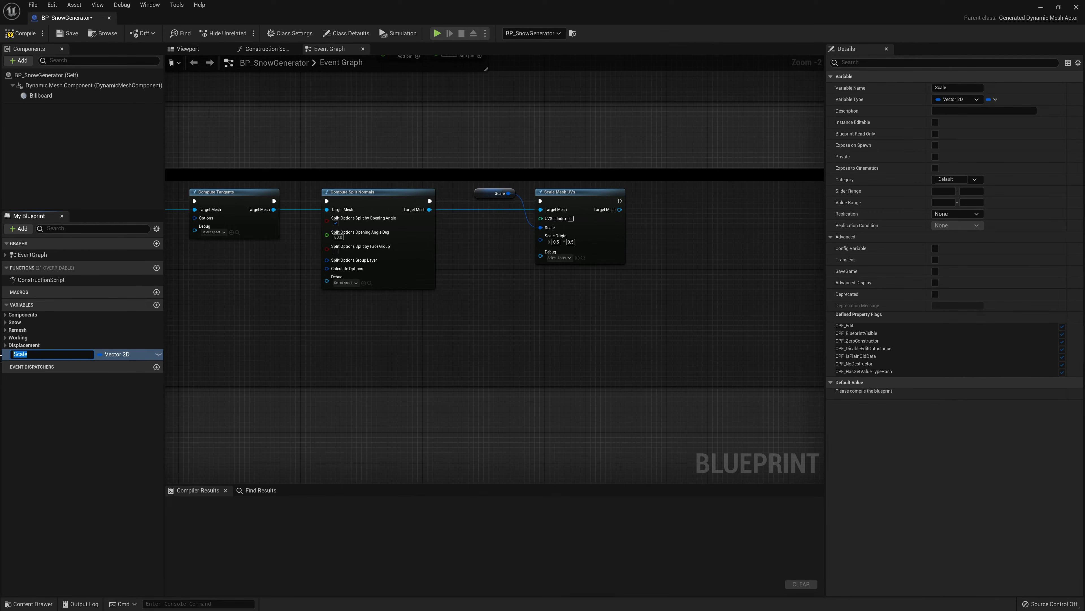
pyautogui.write('UV_')
pyautogui.press('Return')
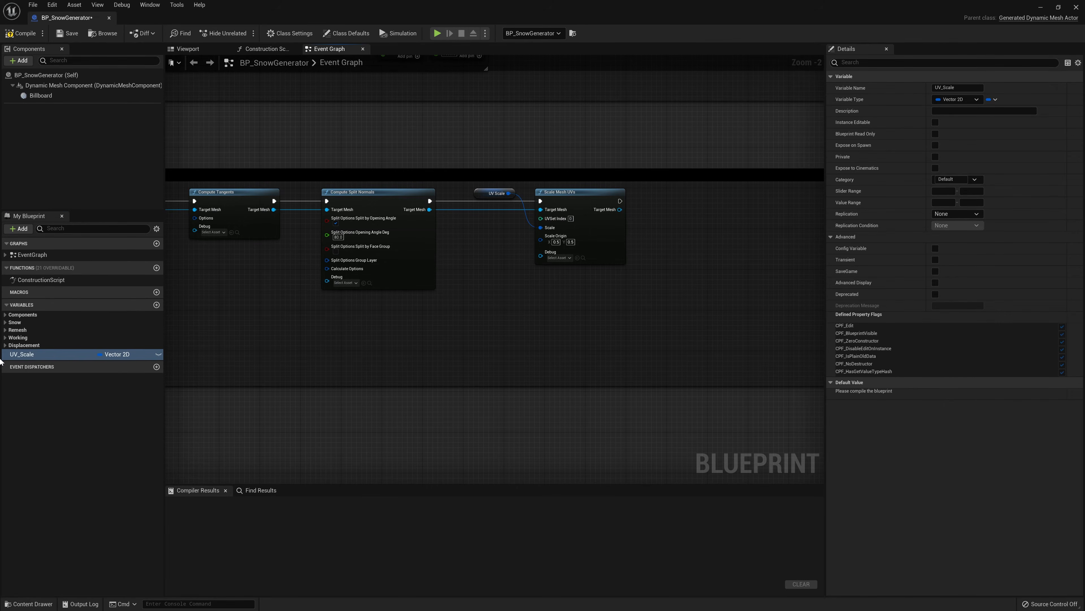
# Compile the blueprint and set the default value of UV_Scale to 1.0 and 1.0.
pyautogui.click(26, 34)
pyautogui.click(950, 393)
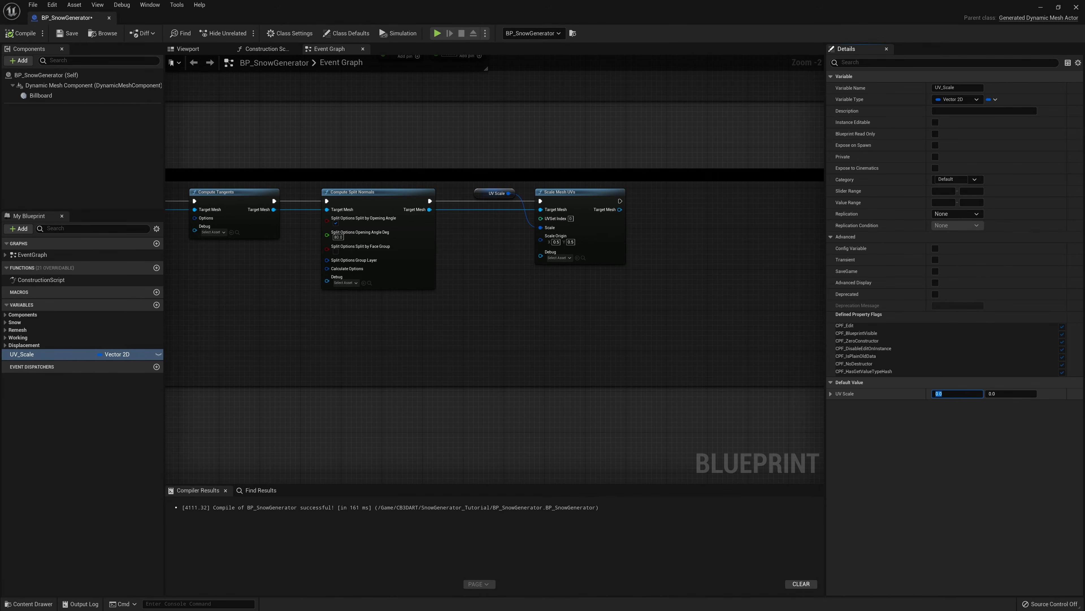
pyautogui.press('Tab')
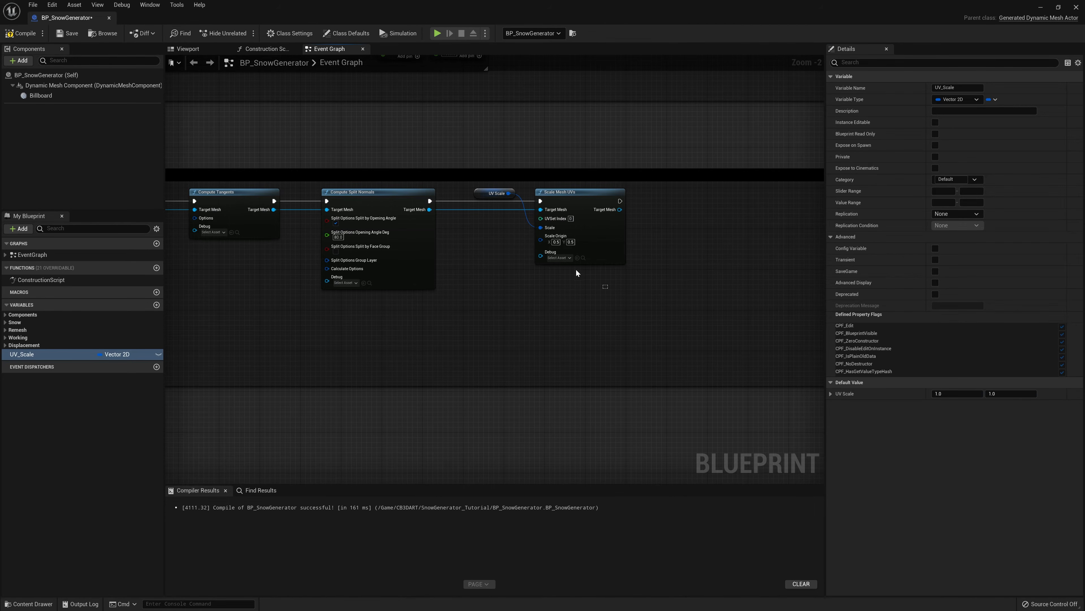
# Align the UV Scale variable node beside the Scale Mesh UVs node and straighten their connections with Compute Split Normals.
pyautogui.moveTo(569, 240); pyautogui.dragTo(568, 206)
pyautogui.hotkey('ctrl', 'z')
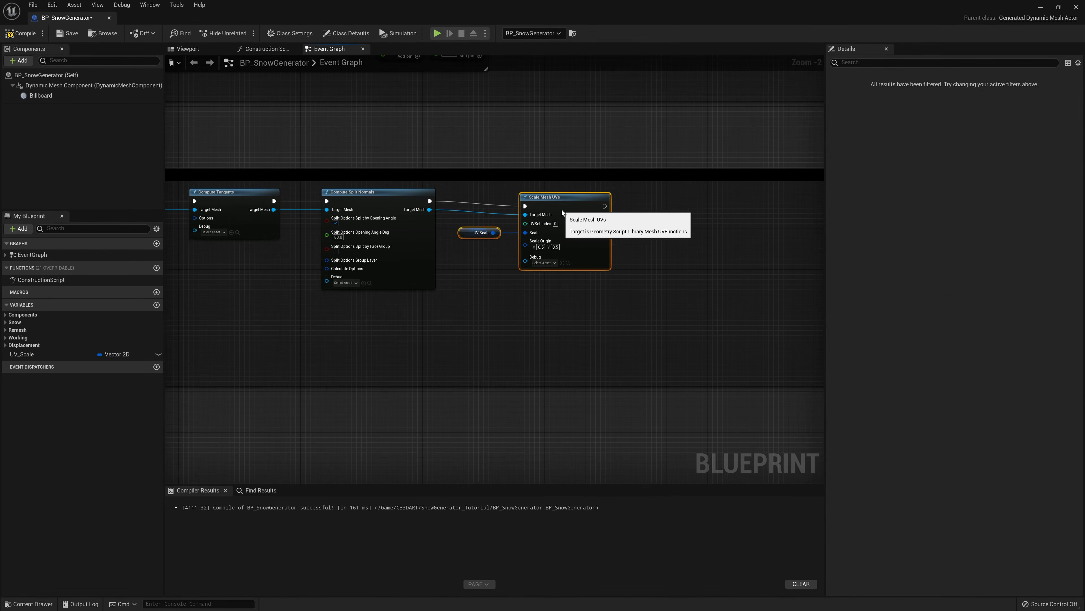
pyautogui.moveTo(624, 277); pyautogui.dragTo(590, 278, button='right')
pyautogui.click(575, 211)
# Add a Translate Mesh UVs node after Scale Mesh UVs and connect its execution and Target Mesh inputs.
pyautogui.moveTo(566, 202); pyautogui.dragTo(636, 201)
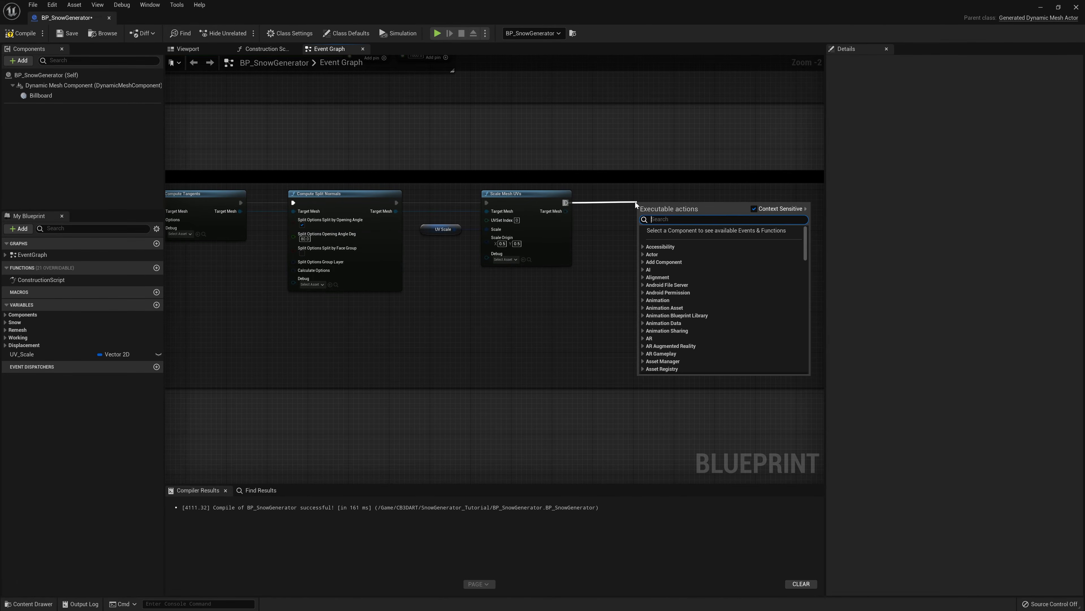
pyautogui.write('tra')
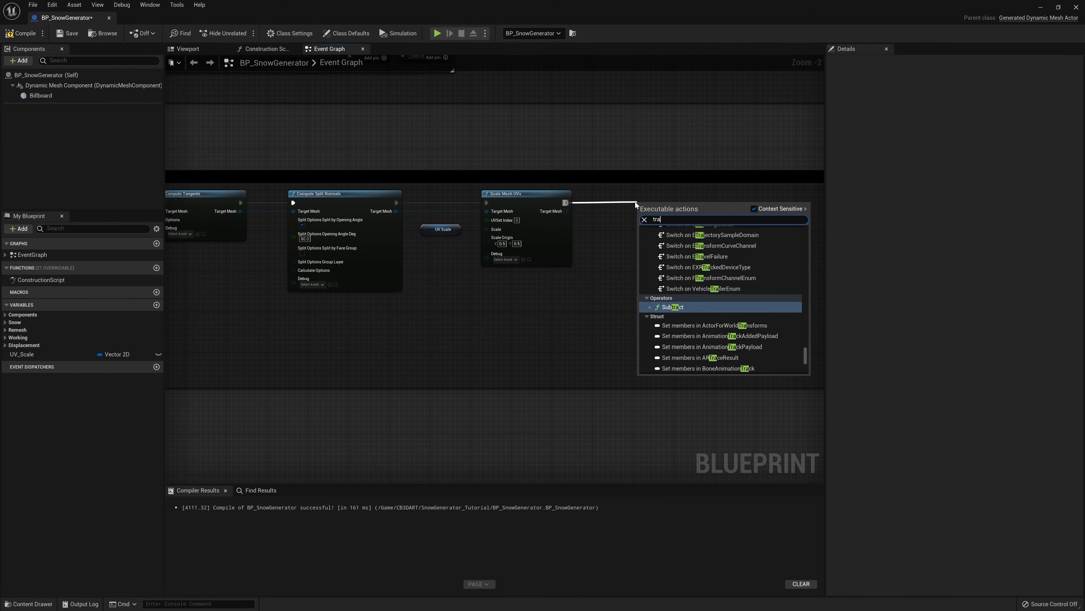
pyautogui.write('nslate')
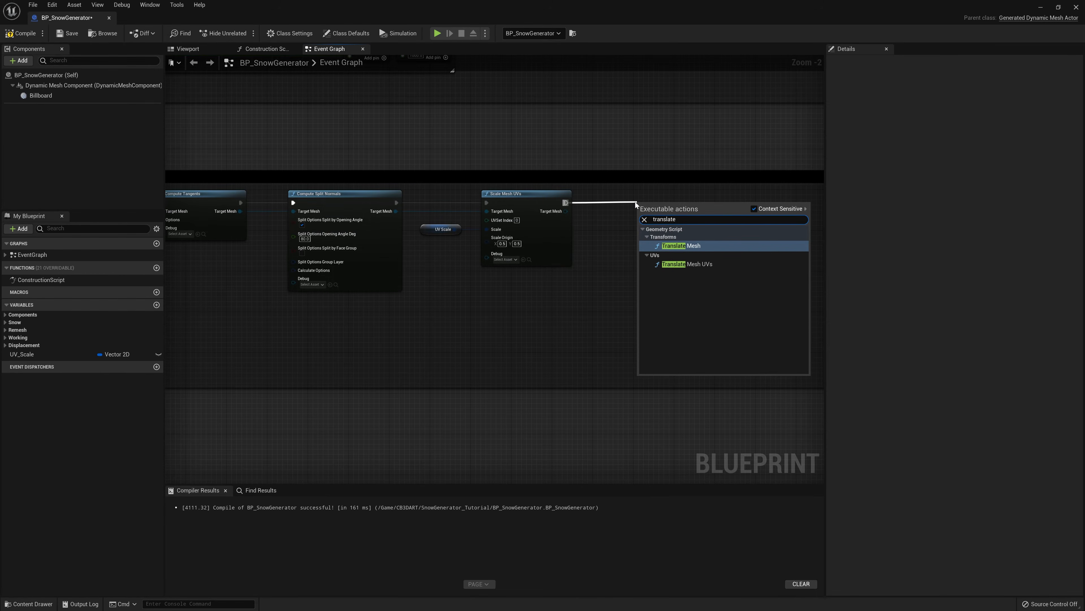
pyautogui.click(700, 265)
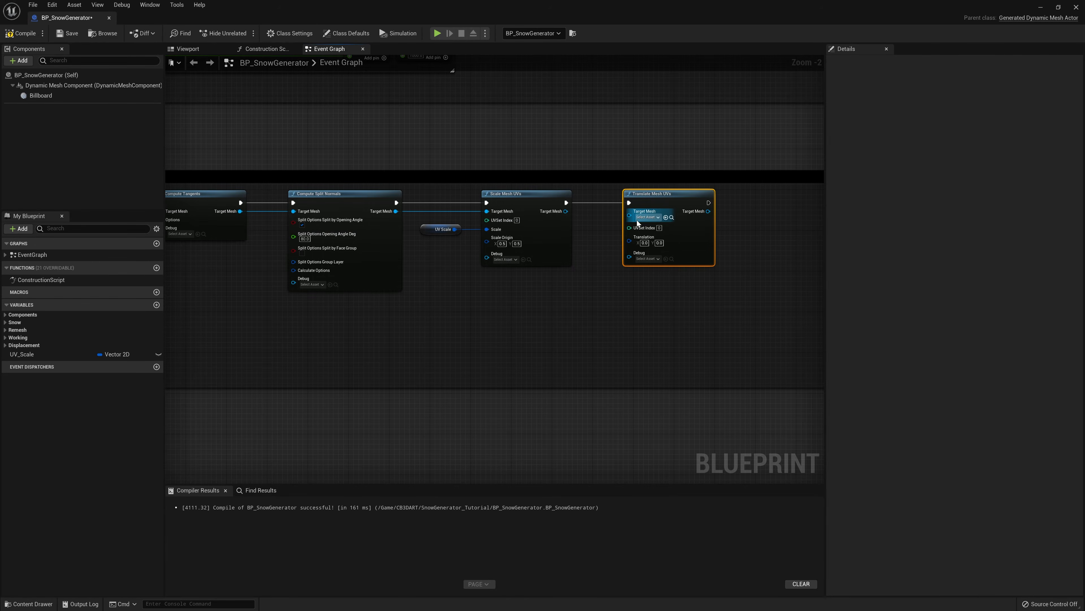
pyautogui.moveTo(566, 211); pyautogui.dragTo(634, 218)
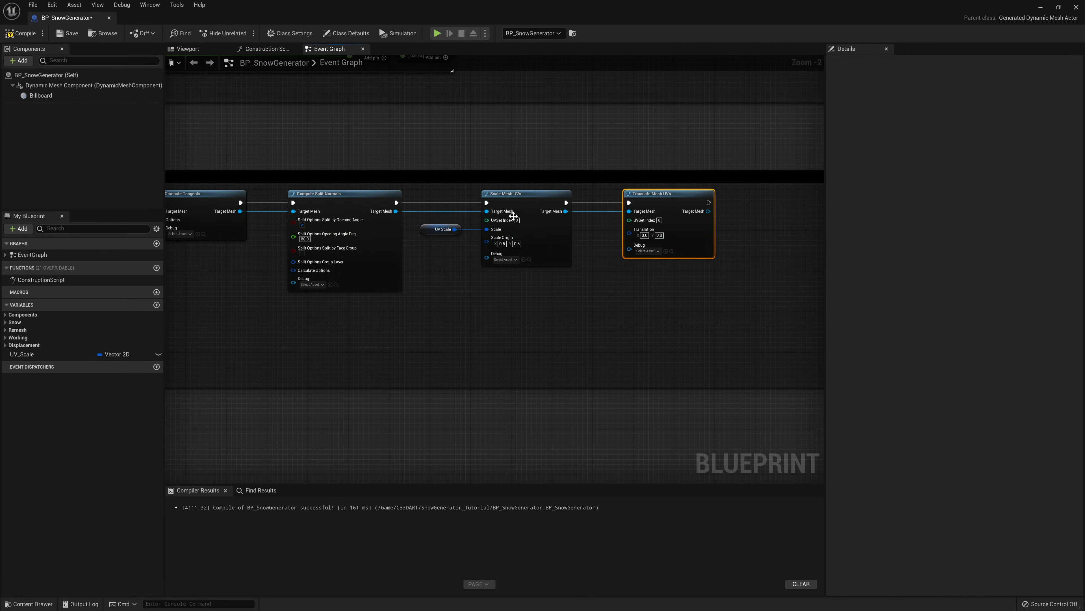
# Promote the Translation input of Translate Mesh UVs to a variable named UV_Offset.
pyautogui.rightClick(631, 235)
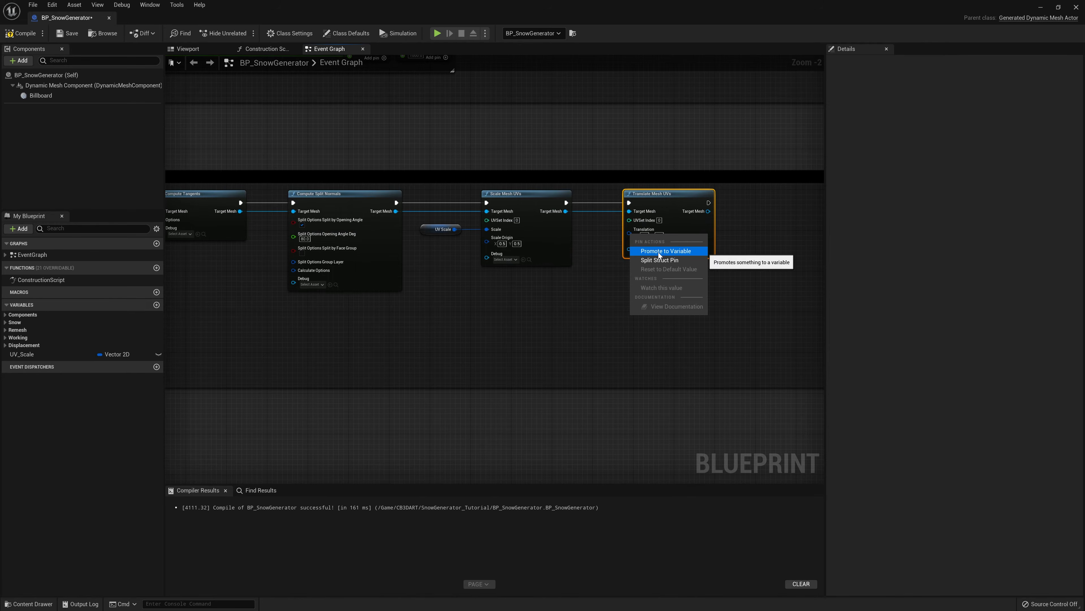
pyautogui.click(653, 252)
pyautogui.write('UV_Offset')
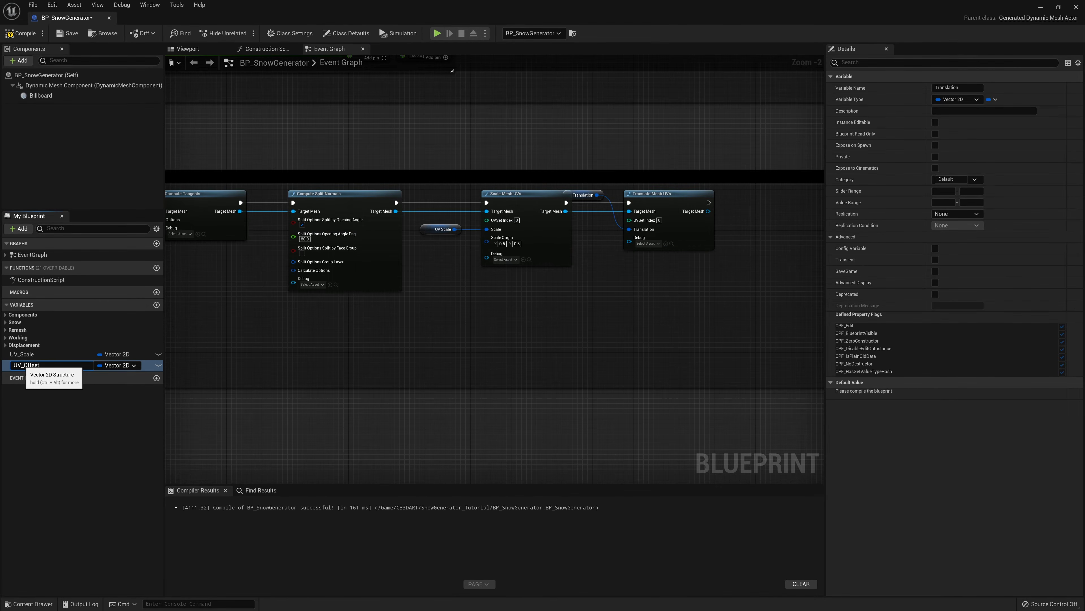
pyautogui.press('Return')
# Rename the UV_Scale and UV_Offset variables to UVScale and UVOffset.
pyautogui.click(20, 355)
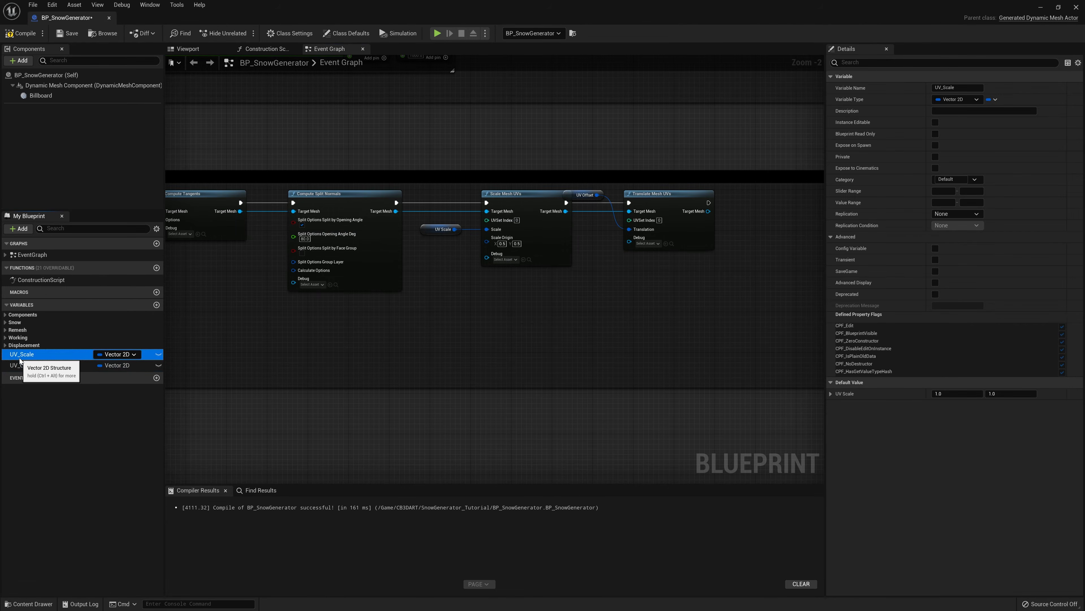
pyautogui.press('F2')
pyautogui.click(24, 356)
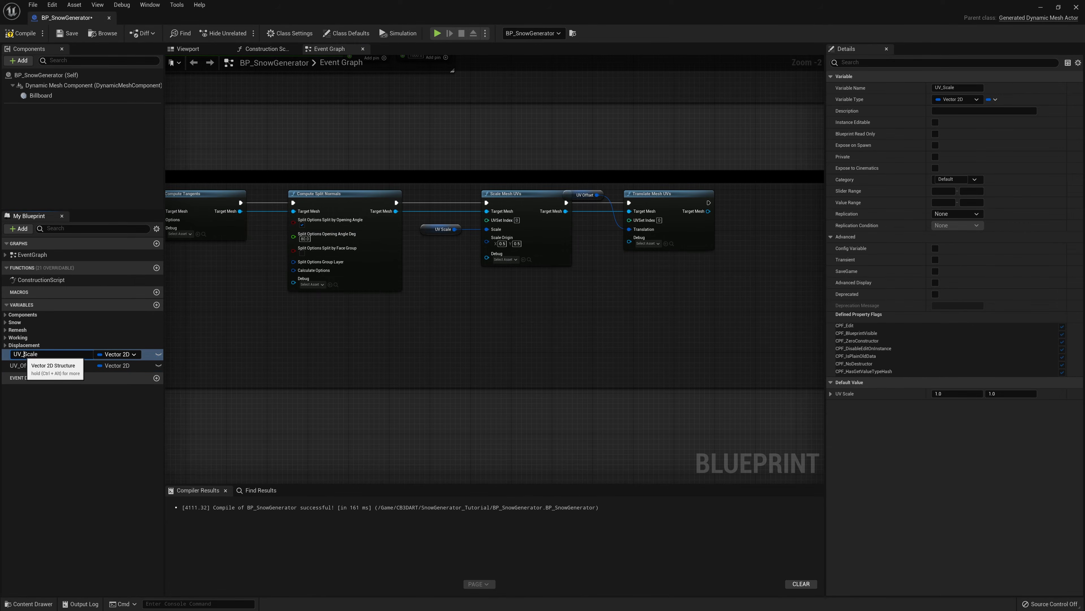
pyautogui.press('BackSpace')
pyautogui.press('Return')
pyautogui.press('F2')
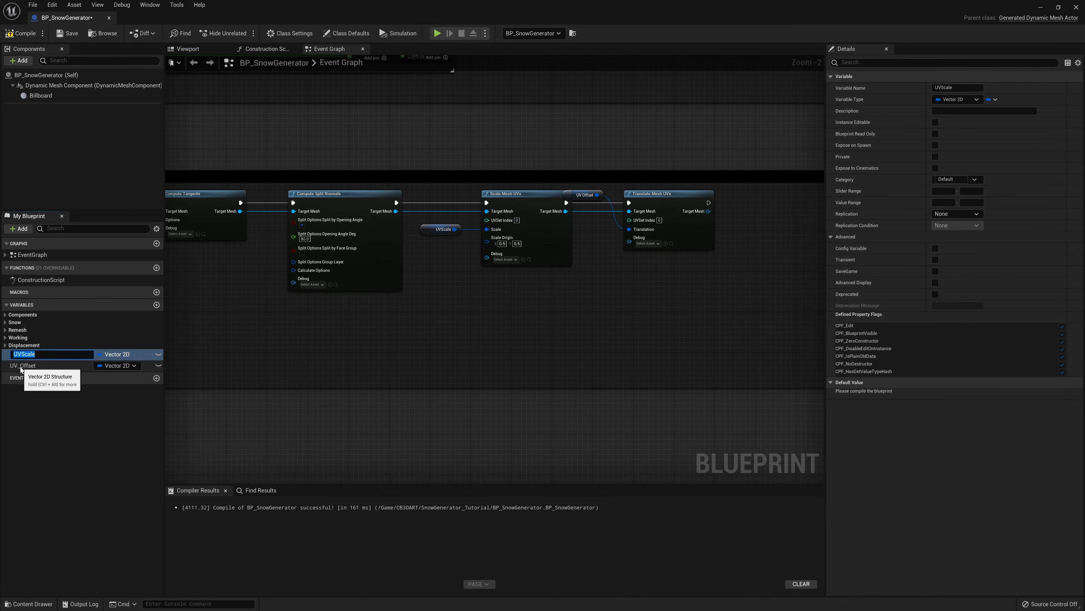
pyautogui.click(21, 366)
pyautogui.press('F2')
pyautogui.click(21, 366)
pyautogui.press('Delete')
pyautogui.press('Return')
# Straighten the UVOffset connection and space the Translate Mesh UVs node away from Scale Mesh UVs.
pyautogui.moveTo(715, 272); pyautogui.dragTo(598, 194)
pyautogui.press('q')
pyautogui.moveTo(657, 171); pyautogui.dragTo(679, 202)
pyautogui.click(658, 274)
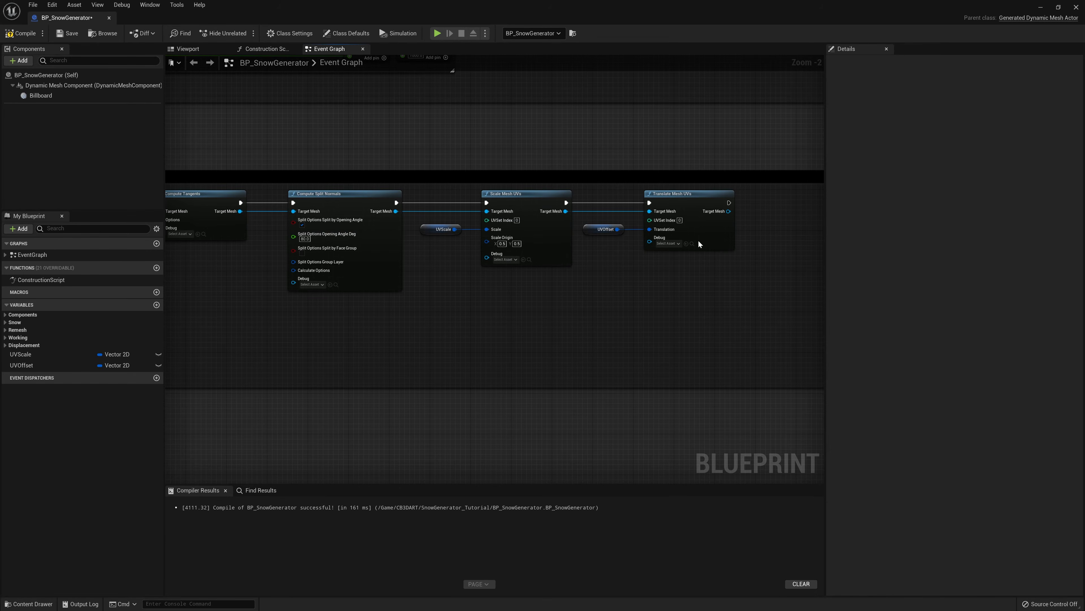
# Connect Translate Mesh UVs to Apply PNTessellation's execution and Target Mesh inputs, moving the tessellation nodes closer and deleting the redundant Target Mesh variable node.
pyautogui.moveTo(717, 291); pyautogui.dragTo(483, 303, button='right')
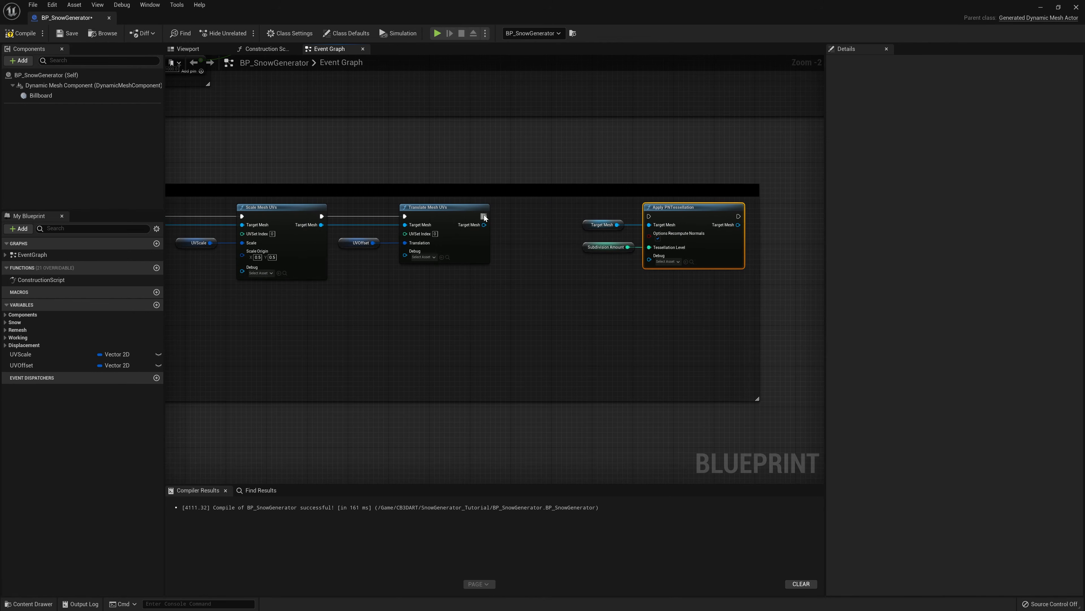
pyautogui.moveTo(484, 216); pyautogui.dragTo(650, 217)
pyautogui.moveTo(701, 286); pyautogui.dragTo(588, 202)
pyautogui.moveTo(676, 212); pyautogui.dragTo(630, 210)
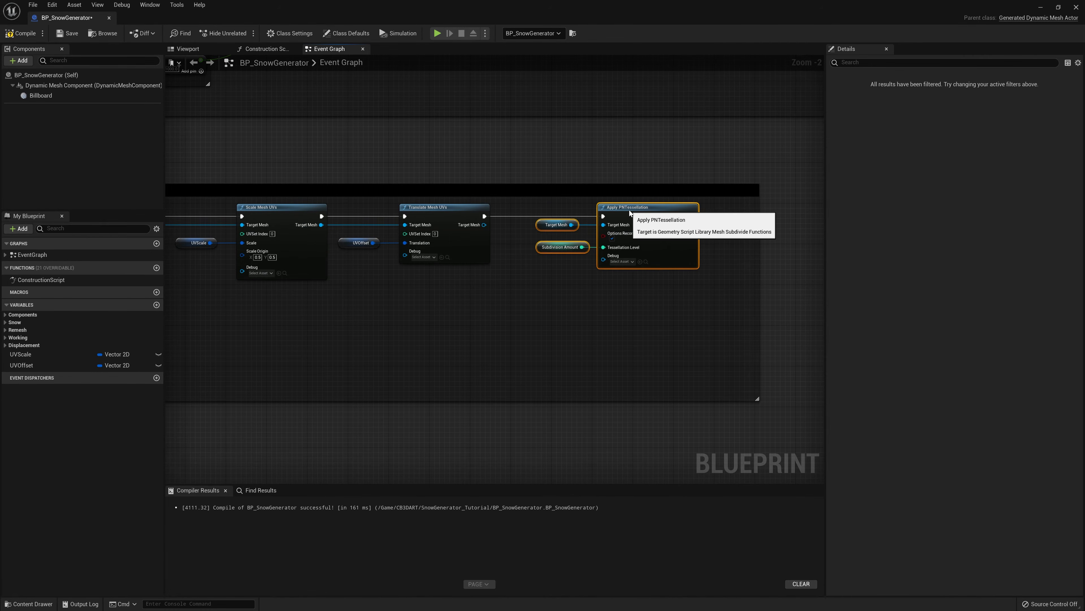
pyautogui.moveTo(484, 224); pyautogui.dragTo(603, 224)
pyautogui.click(565, 227)
pyautogui.press('Delete')
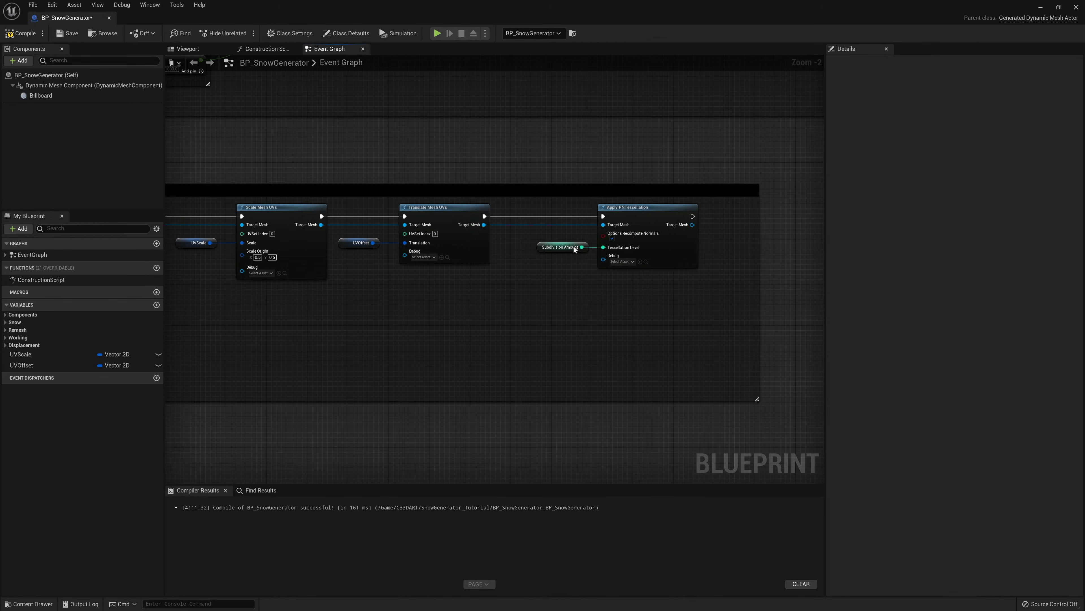
pyautogui.moveTo(358, 331); pyautogui.dragTo(439, 326, button='right')
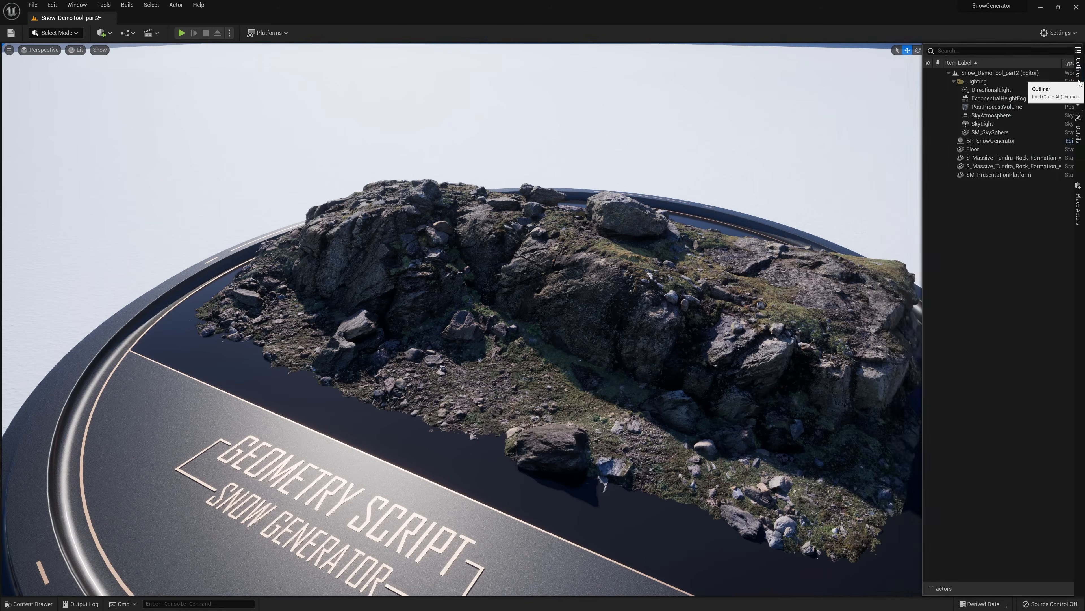
# Generate the mesh cache for the BP_SnowGenerator actor and regenerate its snow over the rocks.
pyautogui.click(1025, 141)
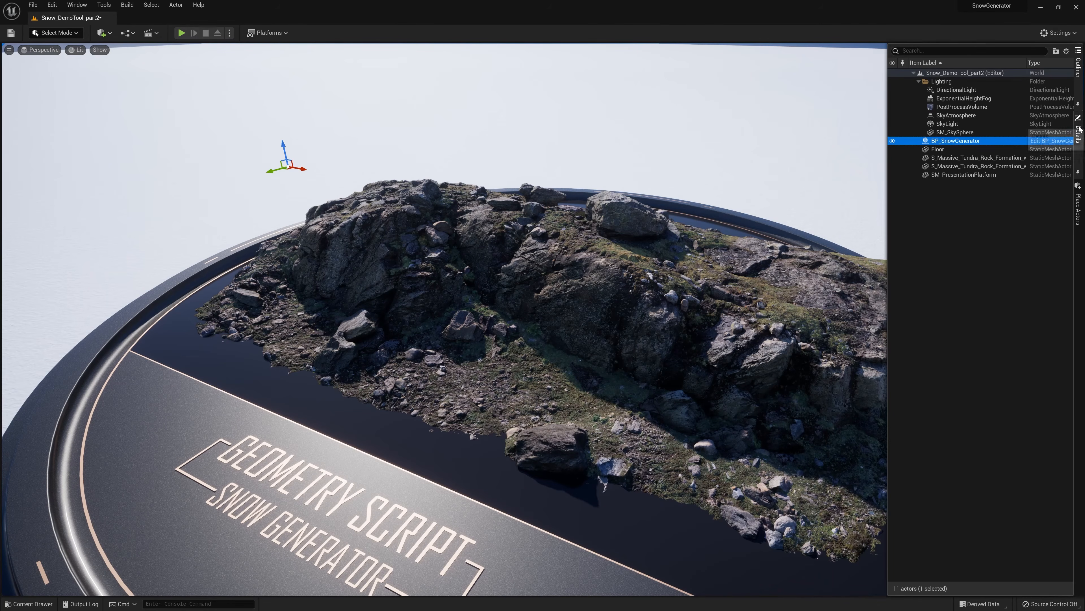
pyautogui.click(1078, 140)
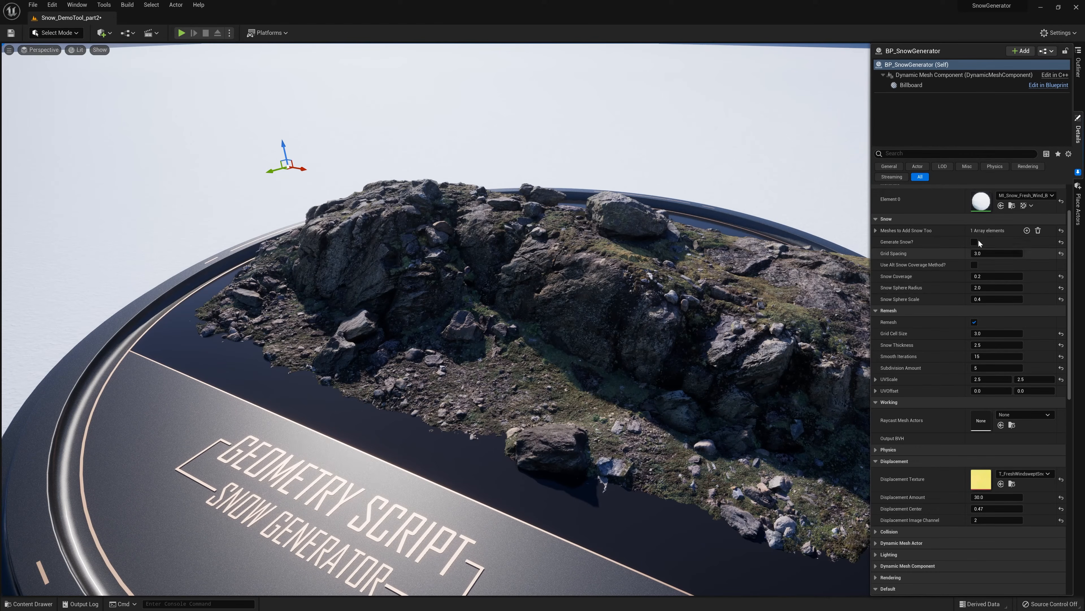
pyautogui.scroll(-2, 949, 444)
pyautogui.scroll(-2, 949, 445)
pyautogui.click(922, 520)
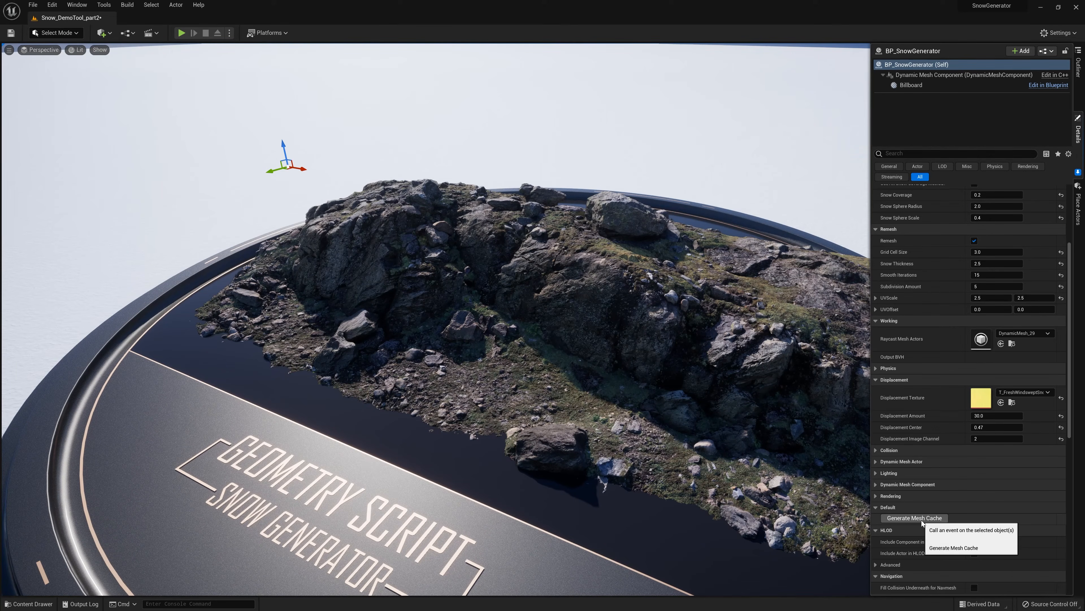
pyautogui.scroll(6, 985, 294)
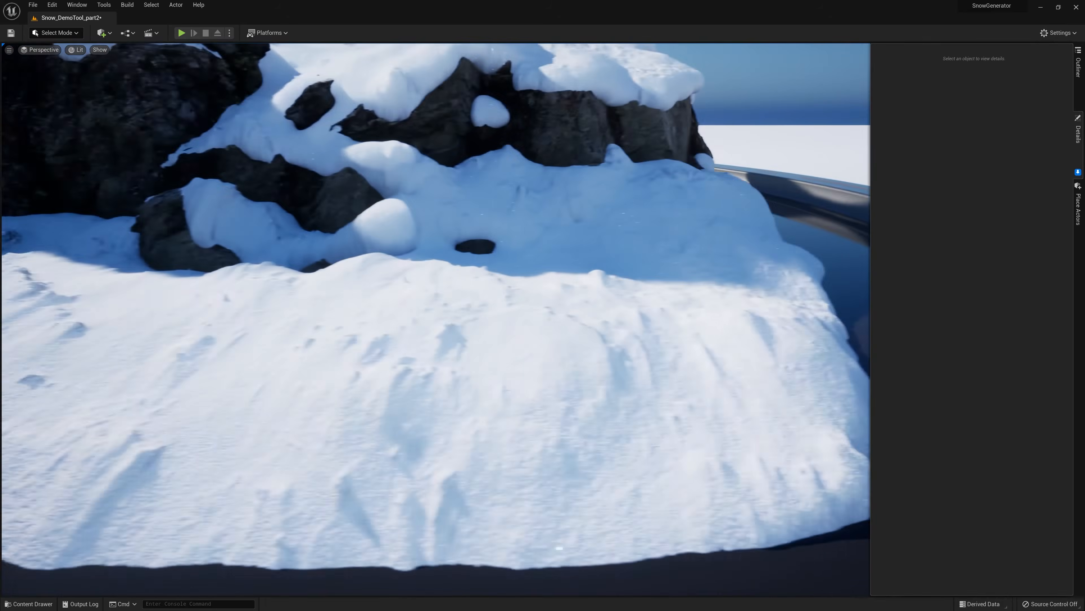
# Examine the displaced snow surface on the rock formation from close-up, low and overview angles.
pyautogui.moveTo(593, 361); pyautogui.dragTo(594, 361, button='right')
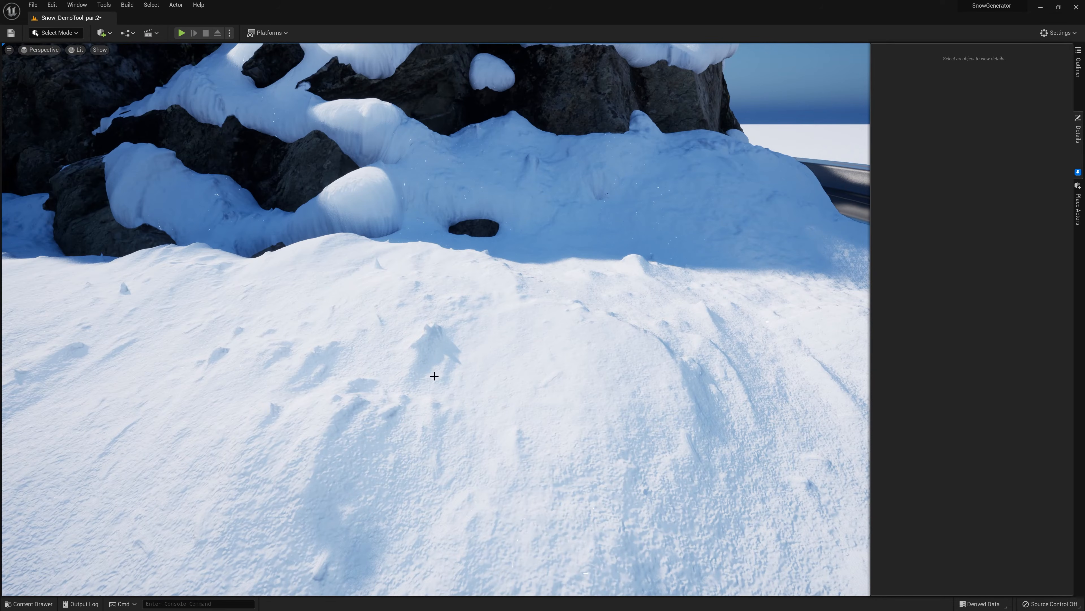
pyautogui.moveTo(577, 332); pyautogui.dragTo(577, 332, button='right')
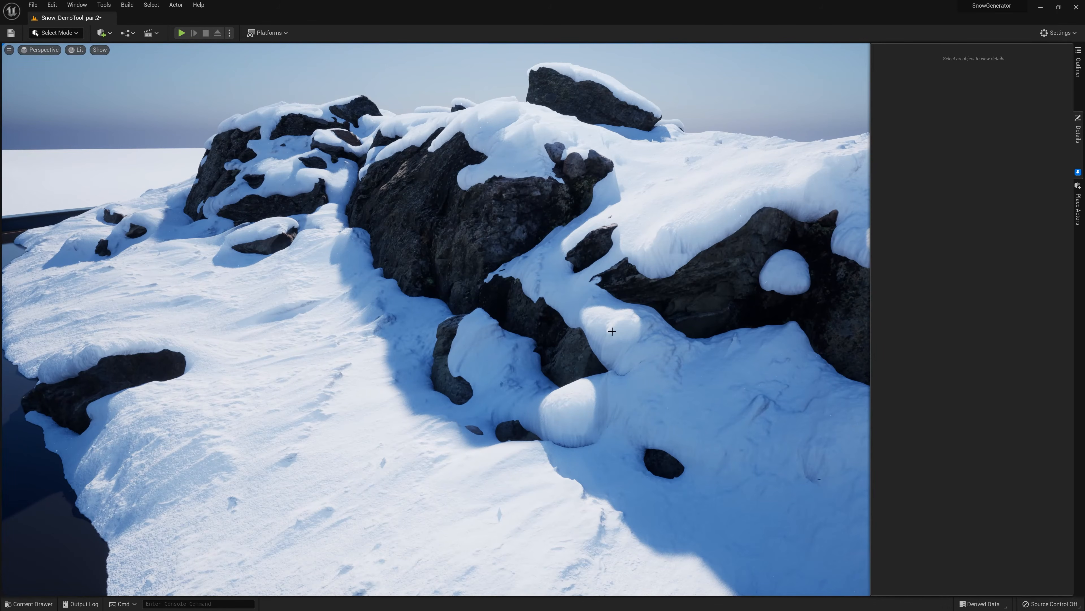
pyautogui.moveTo(641, 299); pyautogui.dragTo(641, 299, button='right')
pyautogui.moveTo(596, 333); pyautogui.dragTo(595, 334, button='right')
pyautogui.moveTo(542, 364); pyautogui.dragTo(542, 363, button='right')
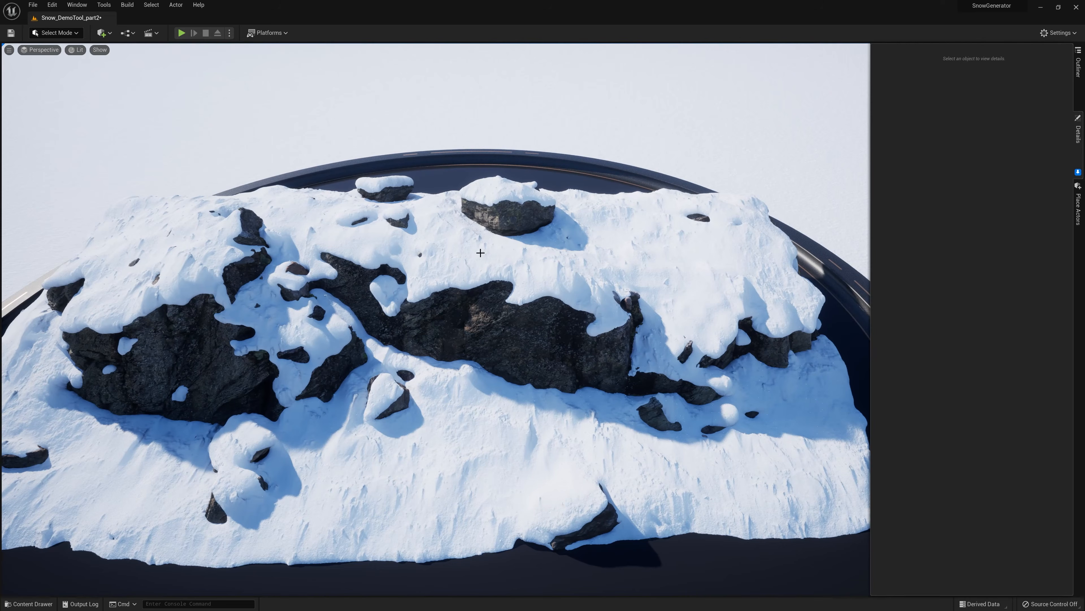
pyautogui.moveTo(480, 282); pyautogui.dragTo(458, 291, button='right')
pyautogui.moveTo(522, 246); pyautogui.dragTo(529, 276, button='right')
pyautogui.moveTo(492, 505); pyautogui.dragTo(492, 506, button='right')
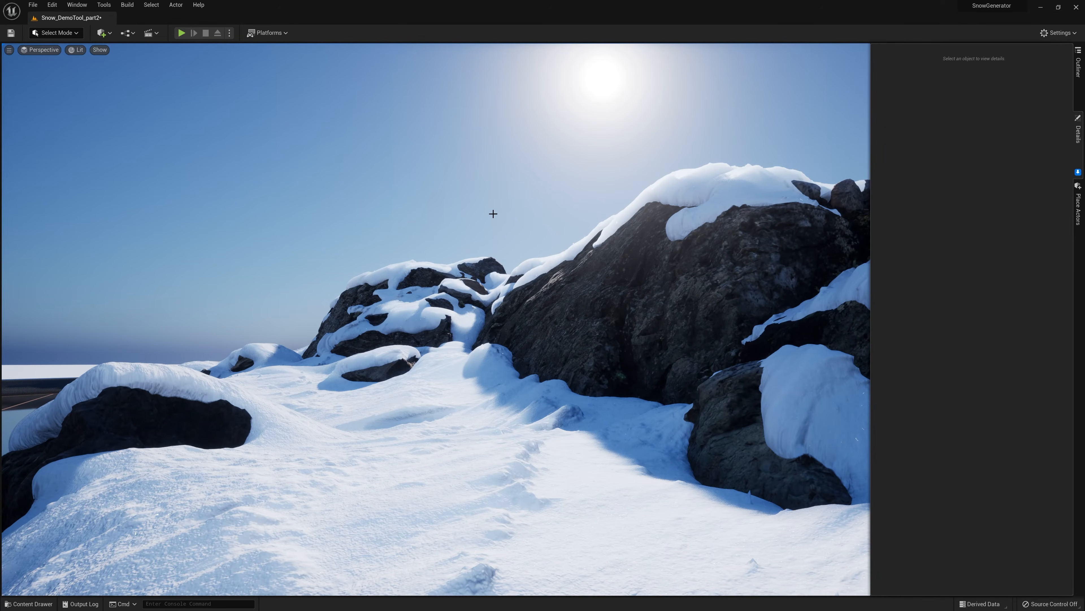
pyautogui.moveTo(474, 331); pyautogui.dragTo(474, 331, button='right')
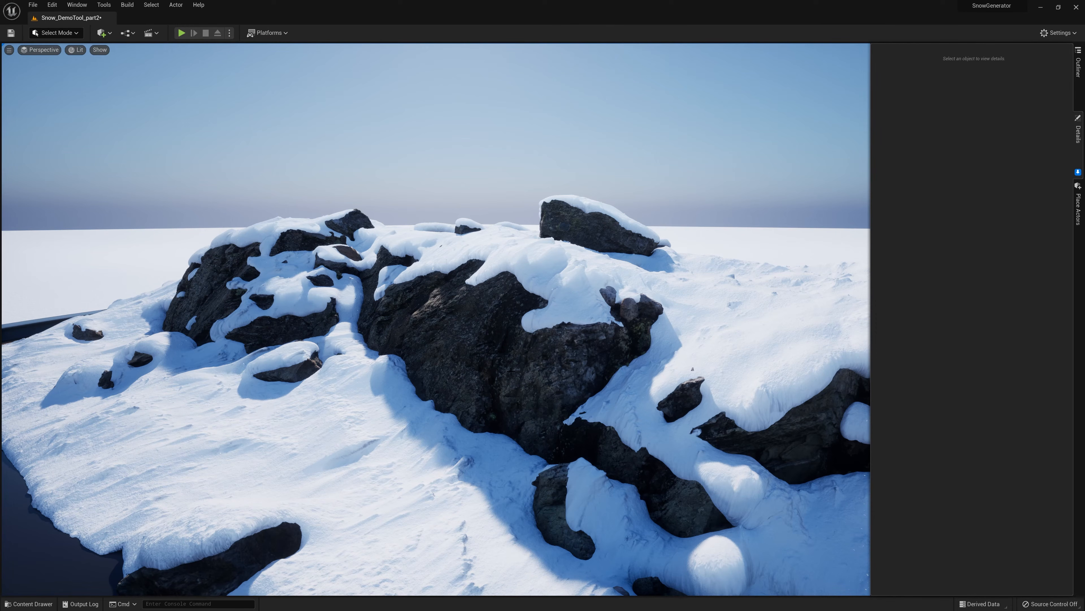
pyautogui.moveTo(466, 293); pyautogui.dragTo(469, 352, button='right')
pyautogui.press('e')
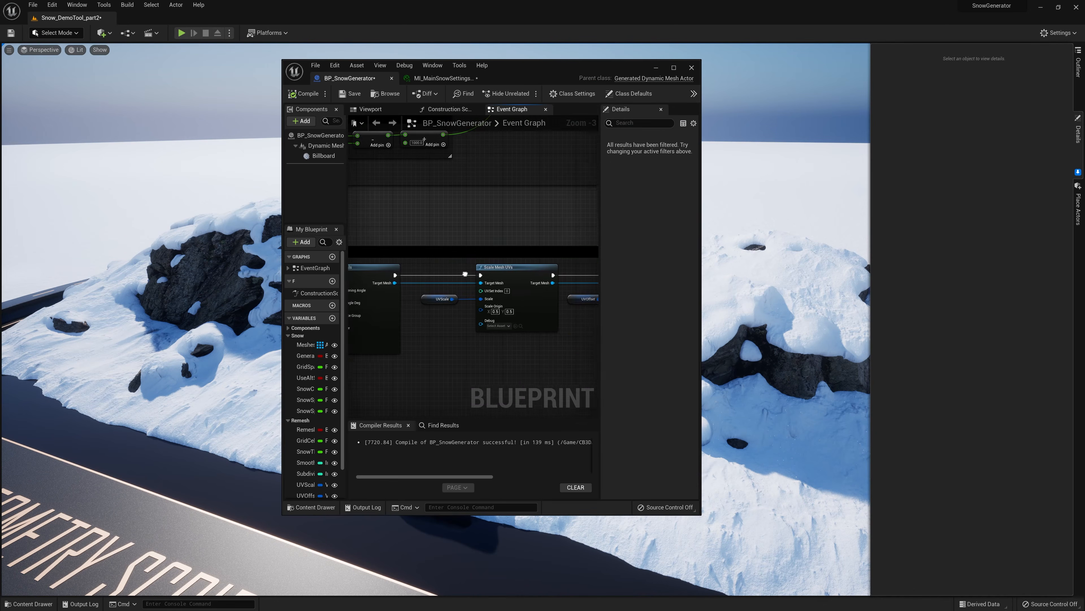
# Look over the BP_SnowGenerator Event Graph and move the Blueprint editor window clear of the level viewport.
pyautogui.moveTo(479, 274); pyautogui.dragTo(482, 250, button='right')
pyautogui.scroll(2, 459, 251)
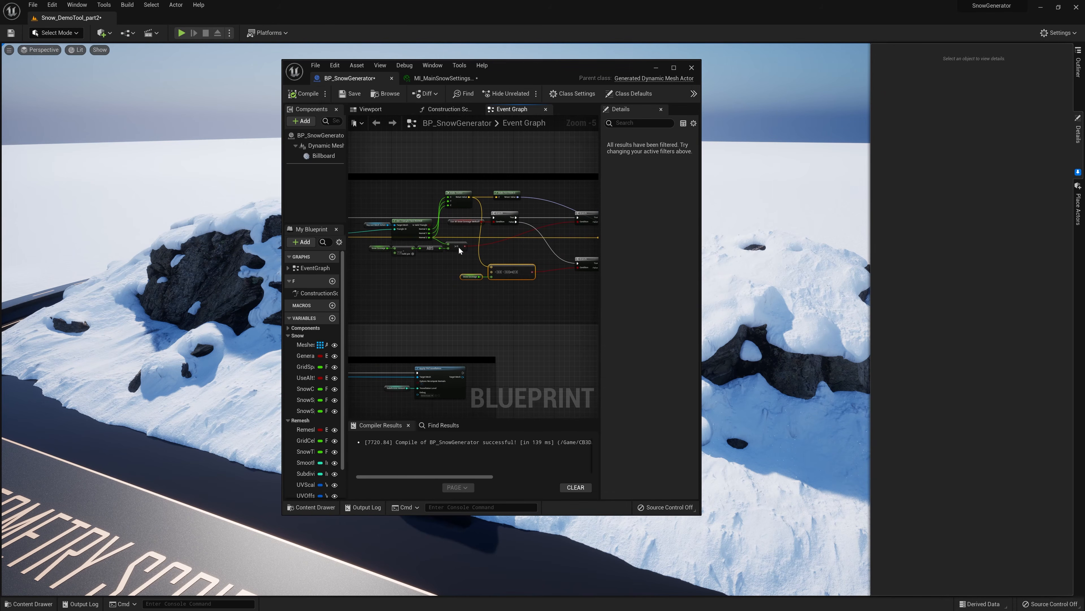
pyautogui.moveTo(537, 71); pyautogui.dragTo(0, 98)
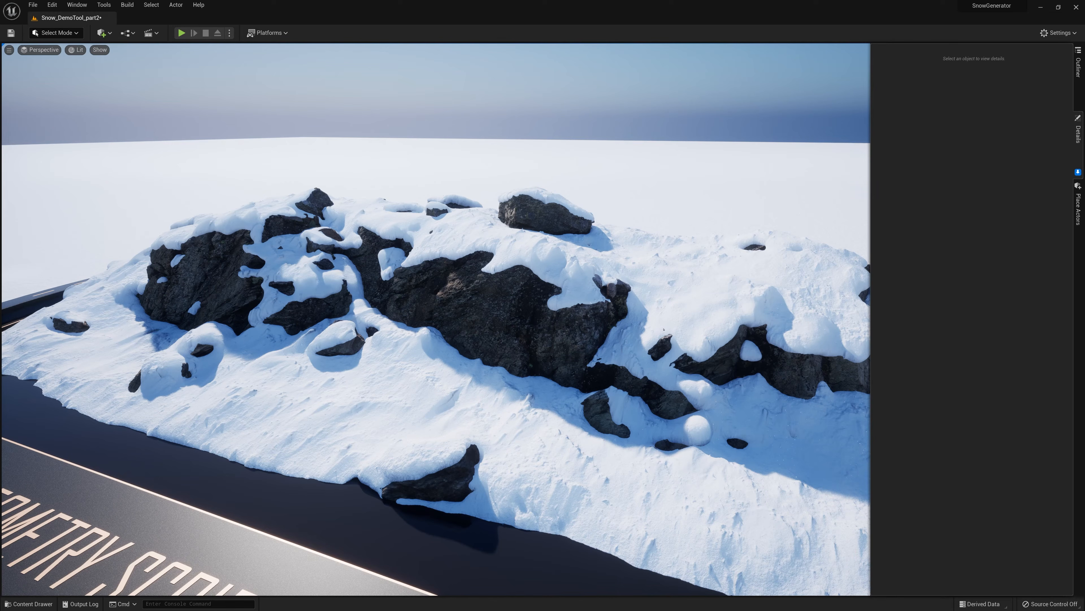
# Examine how the generated snow blends with the snow material on the rock faces from several sides and distances.
pyautogui.moveTo(487, 311); pyautogui.dragTo(575, 297, button='right')
pyautogui.press('a')
pyautogui.press('q')
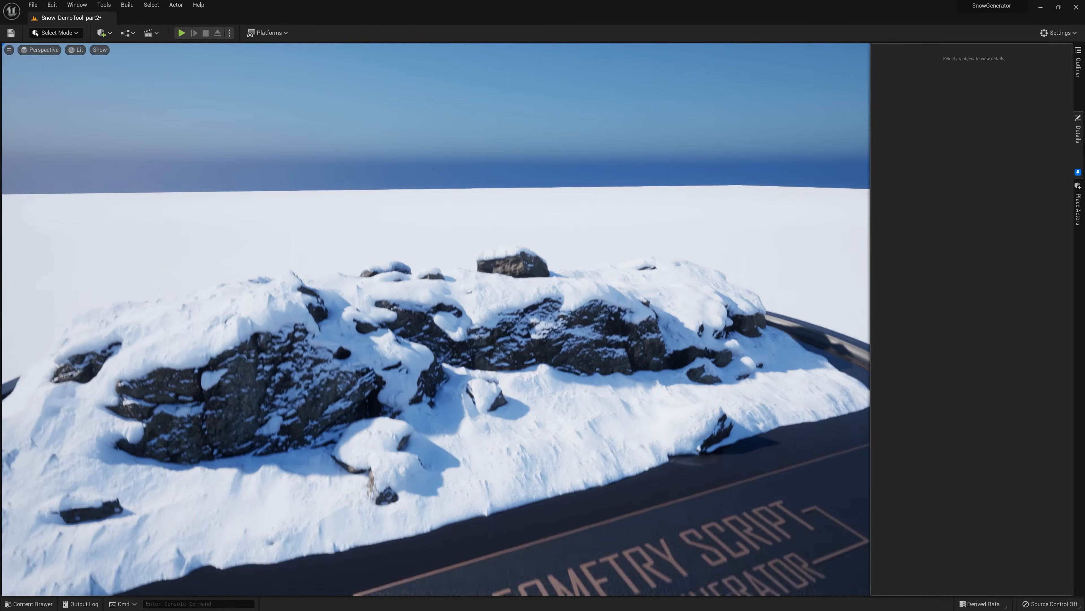
pyautogui.moveTo(246, 200); pyautogui.dragTo(247, 200, button='right')
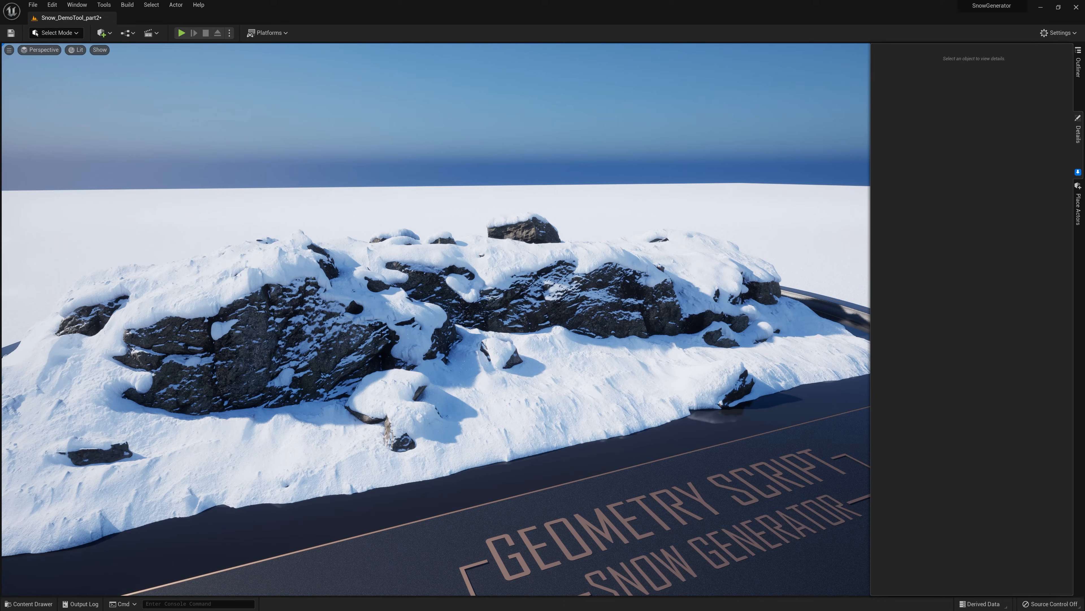
pyautogui.press('d')
pyautogui.moveTo(436, 319); pyautogui.dragTo(328, 259, button='right')
pyautogui.press('s')
pyautogui.press('q')
pyautogui.press('q')
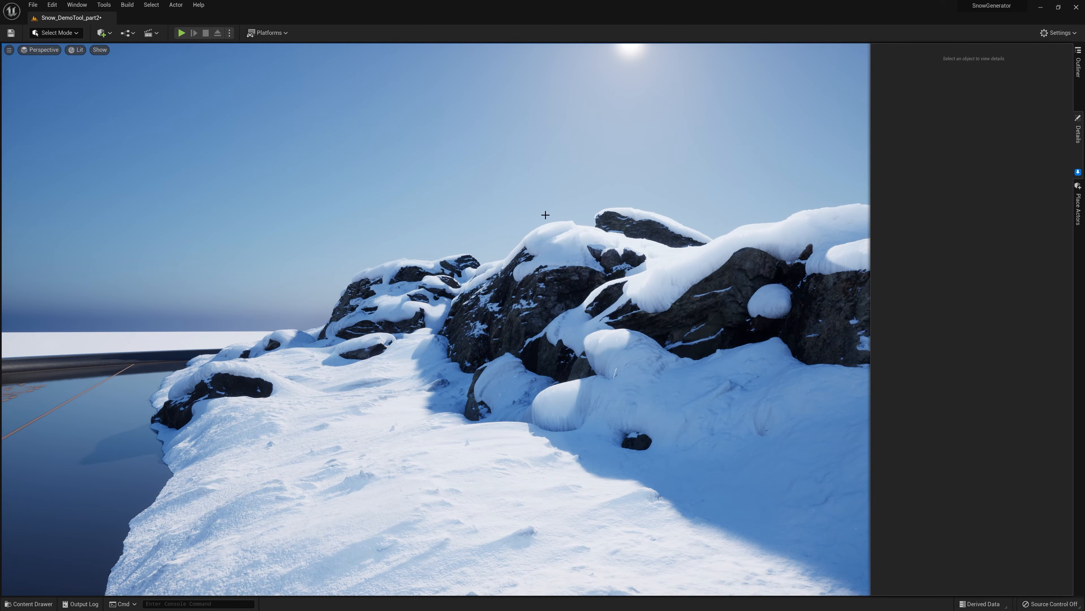
pyautogui.press('e')
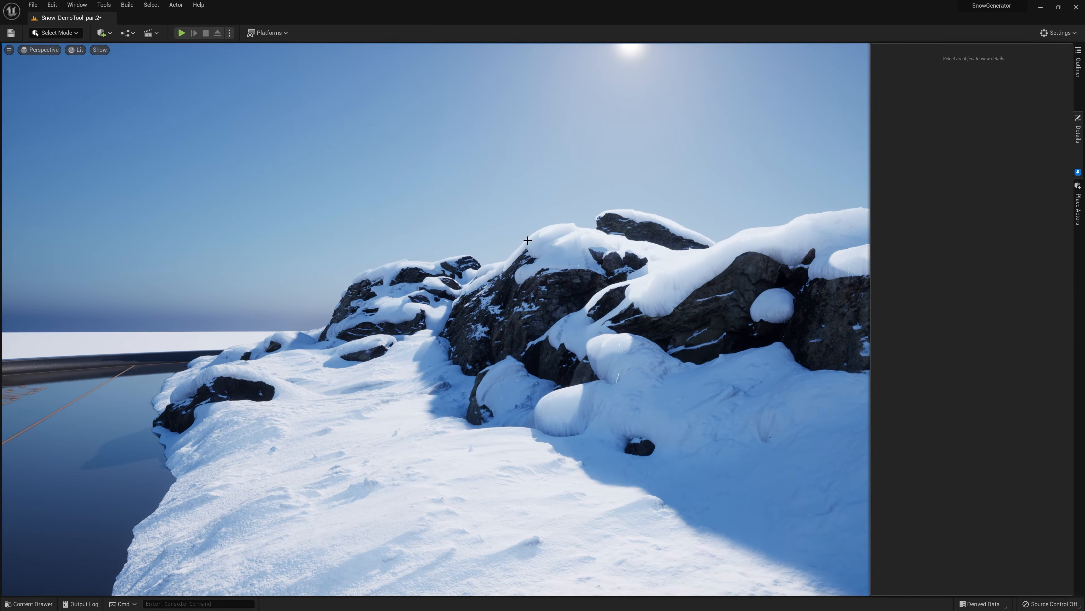
pyautogui.press('e')
pyautogui.moveTo(561, 311); pyautogui.dragTo(758, 337, button='right')
pyautogui.press('w')
pyautogui.press('a')
pyautogui.press('s')
pyautogui.moveTo(631, 534); pyautogui.dragTo(414, 347, button='right')
pyautogui.press('d')
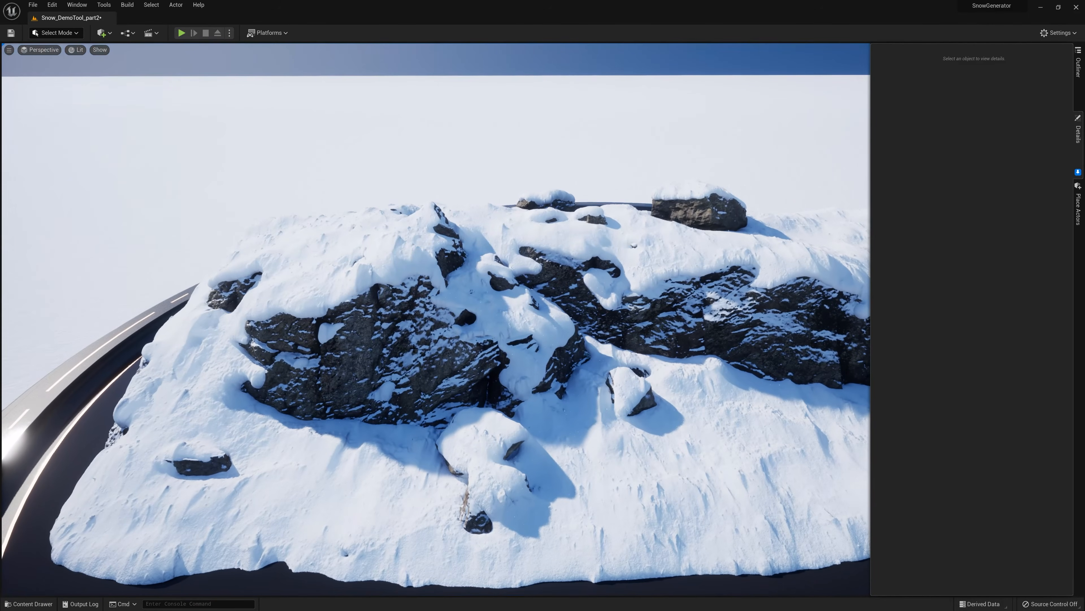
pyautogui.press('d')
pyautogui.moveTo(484, 358); pyautogui.dragTo(432, 325, button='right')
pyautogui.press('s')
pyautogui.press('d')
pyautogui.press('w')
pyautogui.press('d')
pyautogui.press('a')
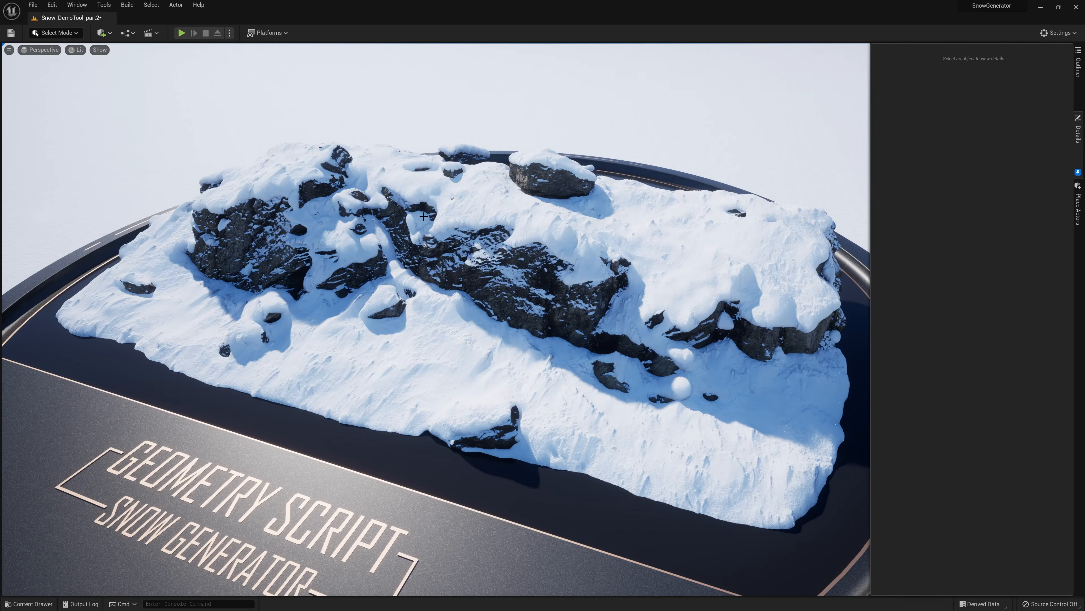
pyautogui.moveTo(505, 288); pyautogui.dragTo(508, 252, button='right')
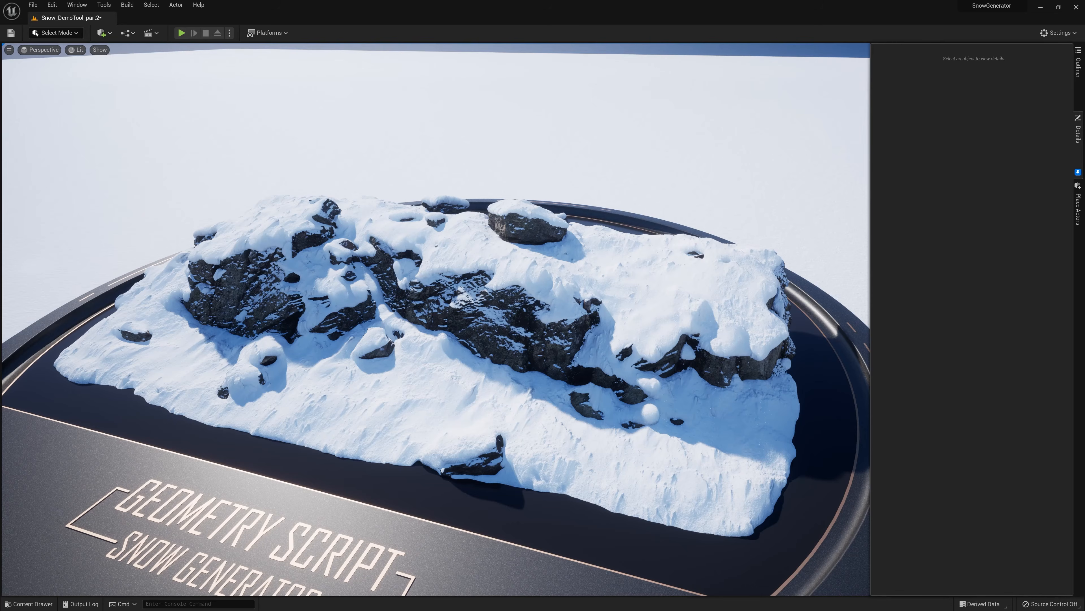
# Bring the BP_SnowGenerator editor window back and maximize it, showing the displacement nodes in the Event Graph.
pyautogui.moveTo(0, 108); pyautogui.dragTo(536, 136)
pyautogui.doubleClick(537, 135)
pyautogui.moveTo(669, 343); pyautogui.dragTo(589, 289, button='right')
pyautogui.scroll(2, 468, 271)
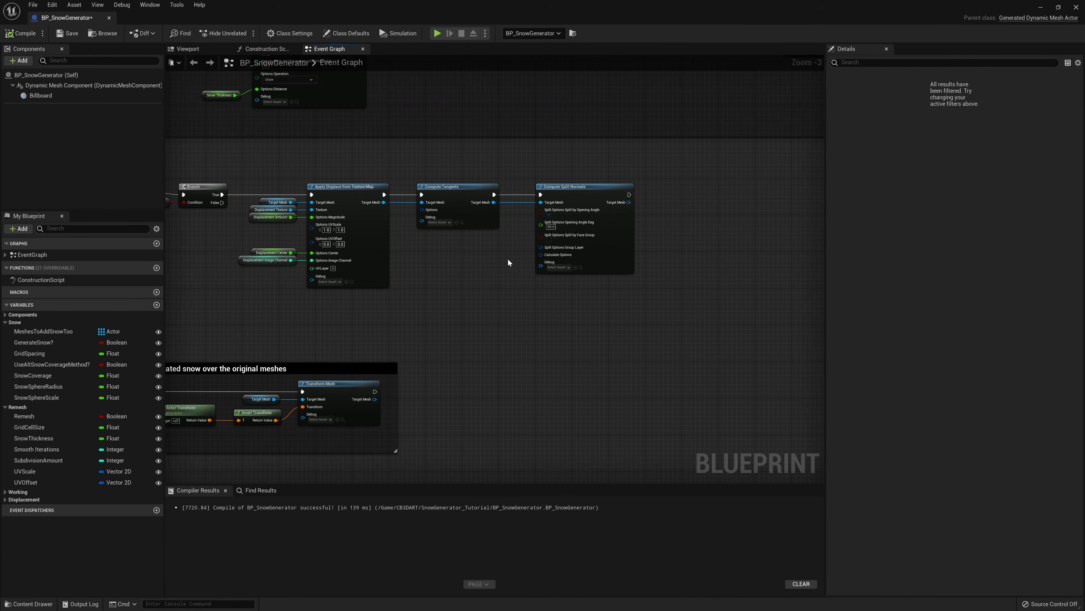
# Move Compute Tangents and Compute Split Normals well away from Apply Displace from Texture Map and break its outgoing execution link.
pyautogui.moveTo(706, 313); pyautogui.dragTo(429, 178)
pyautogui.scroll(-1, 526, 308)
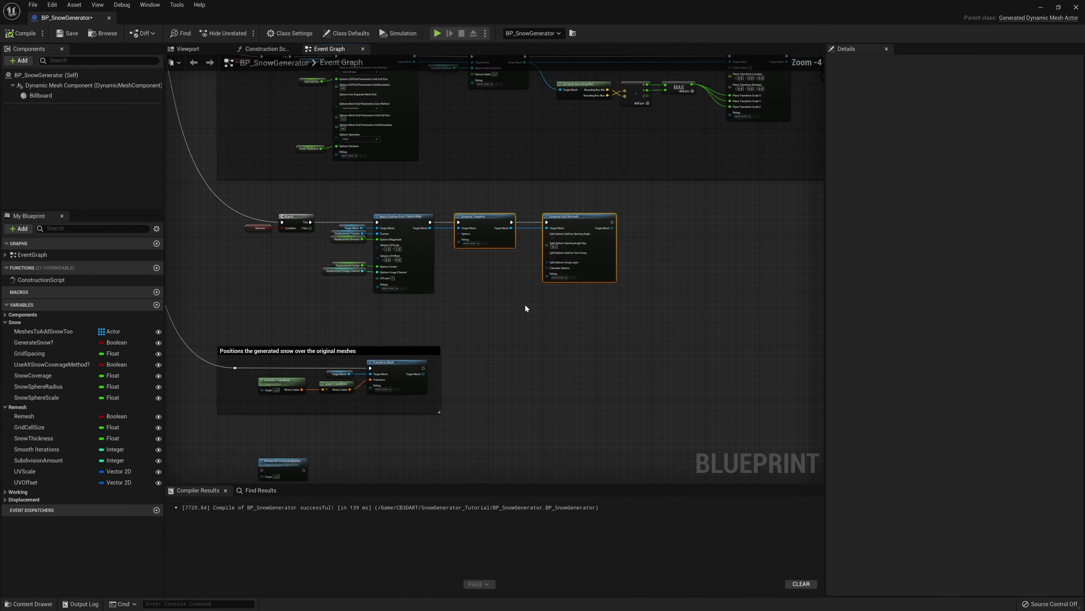
pyautogui.moveTo(525, 308); pyautogui.dragTo(364, 303, button='right')
pyautogui.moveTo(416, 221); pyautogui.dragTo(730, 225)
pyautogui.moveTo(730, 225); pyautogui.dragTo(417, 232, button='right')
pyautogui.moveTo(417, 232); pyautogui.dragTo(812, 233)
pyautogui.moveTo(812, 233)
pyautogui.mouseDown(button='right')
pyautogui.moveTo(694, 233)
pyautogui.moveTo(811, 235)
pyautogui.mouseUp(button='right')
pyautogui.moveTo(610, 269); pyautogui.dragTo(619, 267, button='right')
pyautogui.keyDown('alt'); pyautogui.click(548, 230); pyautogui.keyUp('alt')
# Add an Apply Perlin Noise to Mesh node in the gap after Apply Displace from Texture Map.
pyautogui.scroll(4, 546, 237)
pyautogui.write('perlin noui')
pyautogui.press('BackSpace')
pyautogui.press('BackSpace')
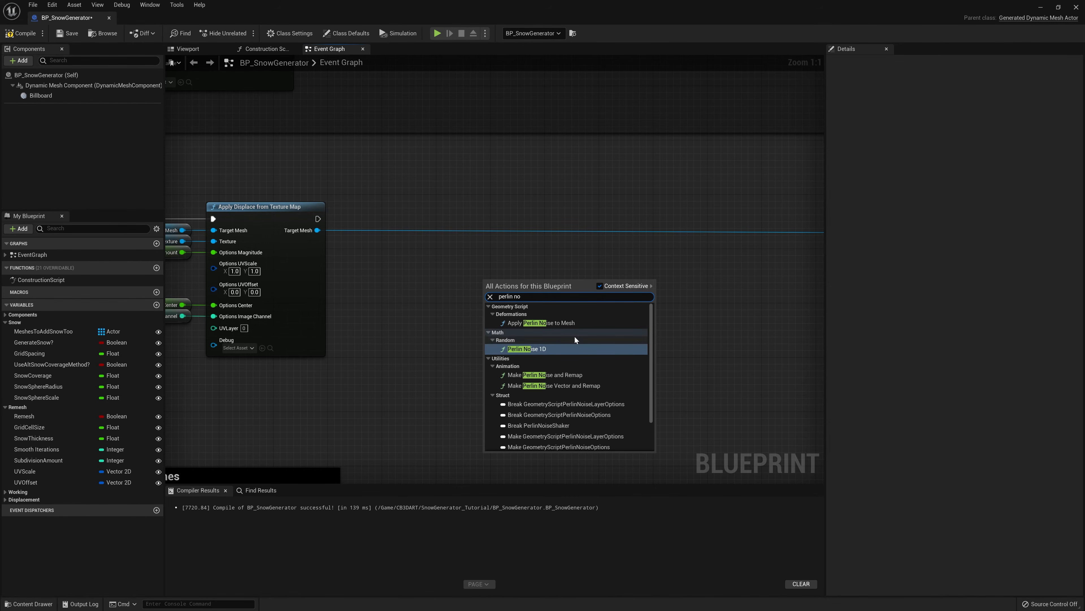
pyautogui.click(562, 323)
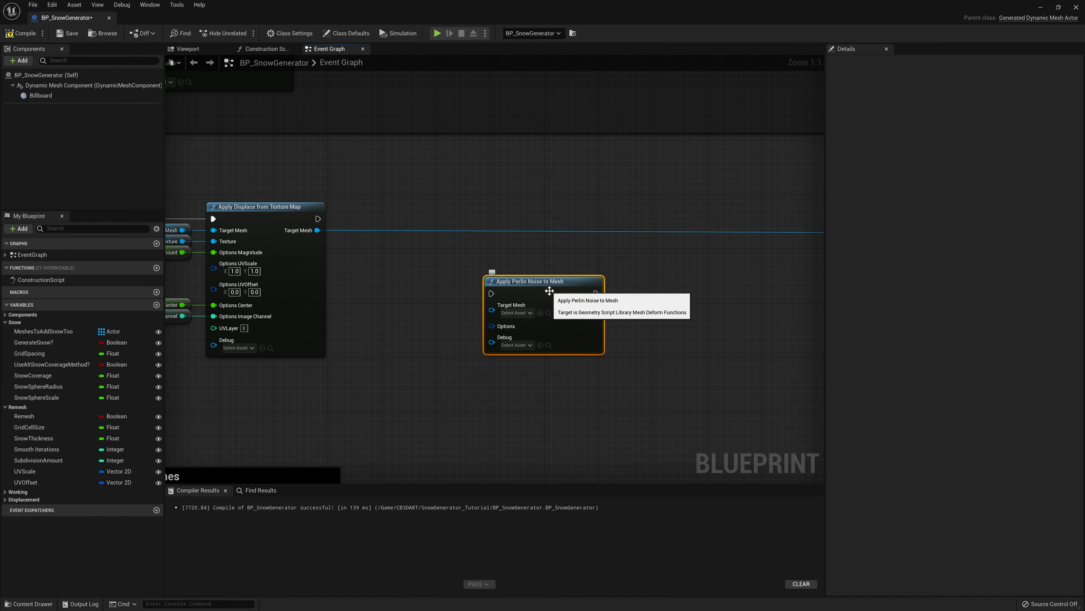
pyautogui.moveTo(529, 286); pyautogui.dragTo(590, 252)
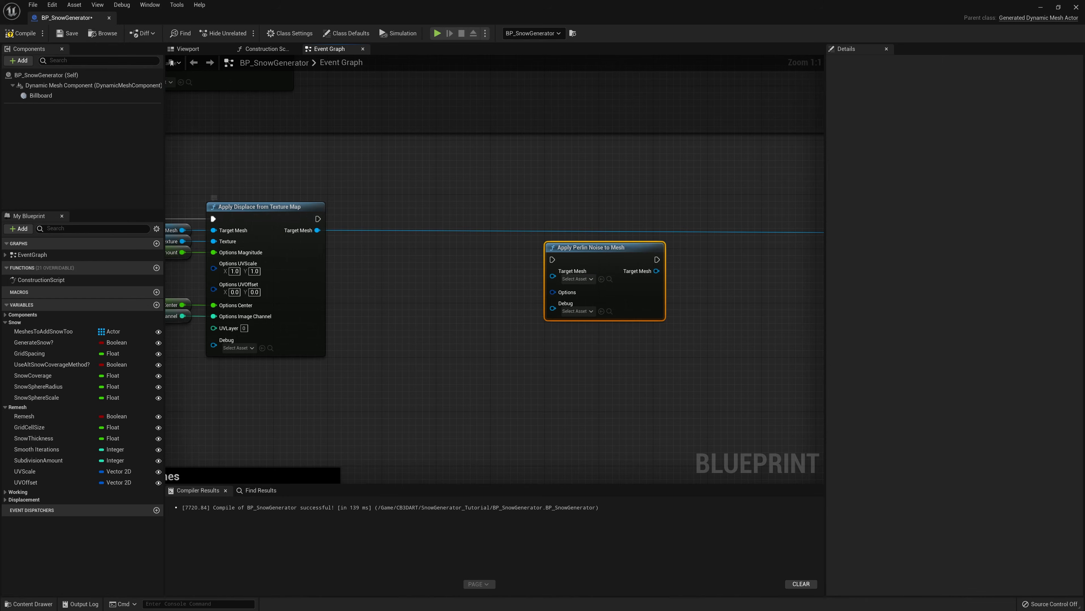
pyautogui.moveTo(333, 234); pyautogui.dragTo(536, 242, button='right')
pyautogui.moveTo(520, 238); pyautogui.dragTo(623, 290)
pyautogui.click(623, 291)
pyautogui.moveTo(617, 314); pyautogui.dragTo(409, 302, button='right')
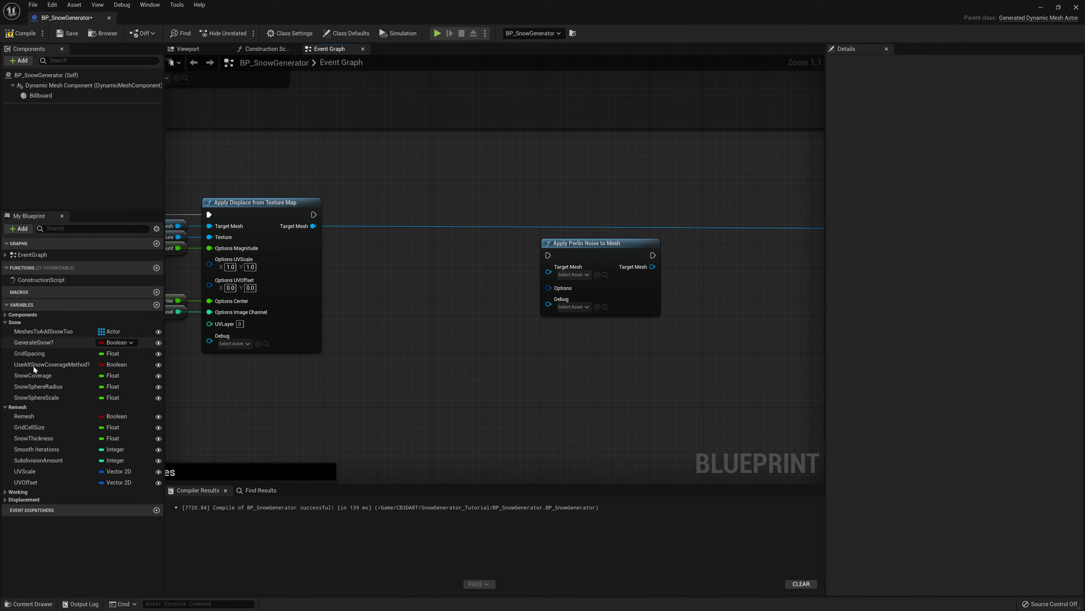
# Connect the Target Mesh variable to Apply Perlin Noise to Mesh's Target Mesh input and straighten the connection.
pyautogui.click(6, 492)
pyautogui.moveTo(29, 500); pyautogui.dragTo(549, 266)
pyautogui.click(501, 288)
pyautogui.moveTo(577, 353); pyautogui.dragTo(477, 252)
pyautogui.press('q')
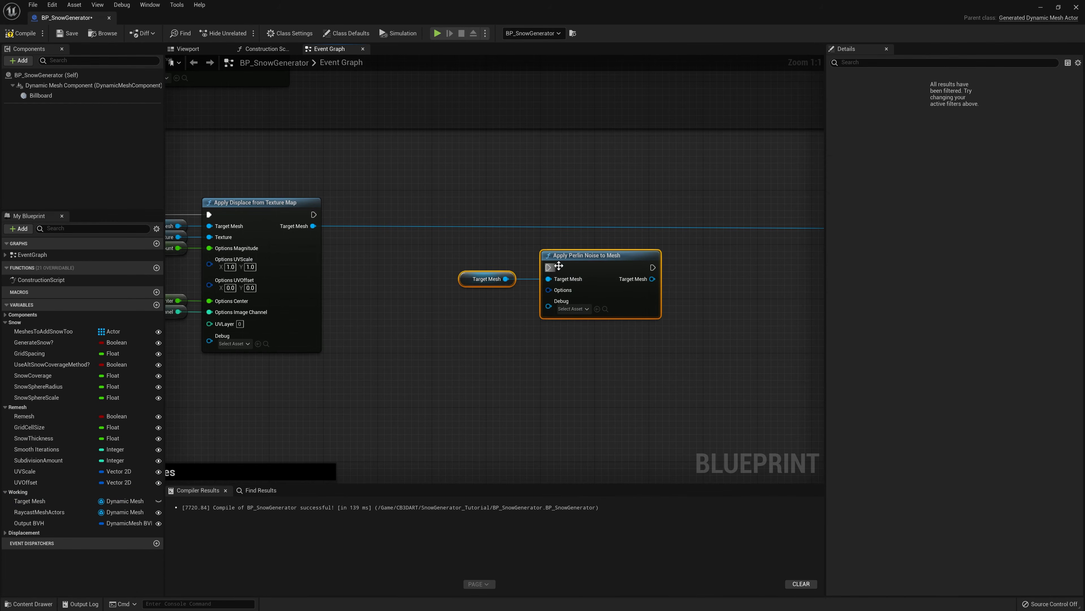
# Split the Options and Options Base Layer struct pins on Apply Perlin Noise to Mesh.
pyautogui.rightClick(549, 291)
pyautogui.click(591, 319)
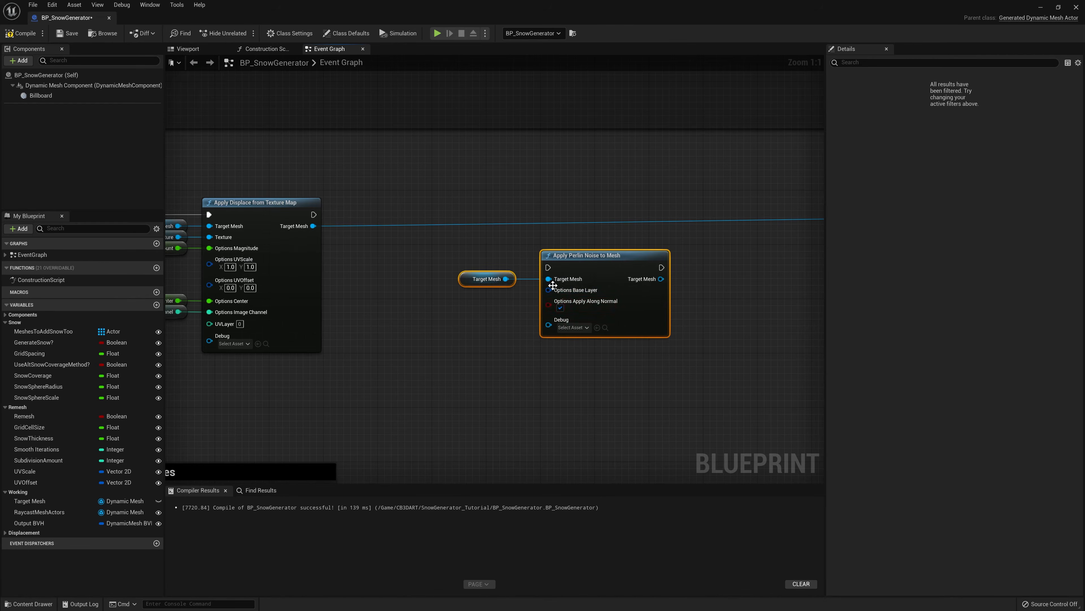
pyautogui.rightClick(553, 292)
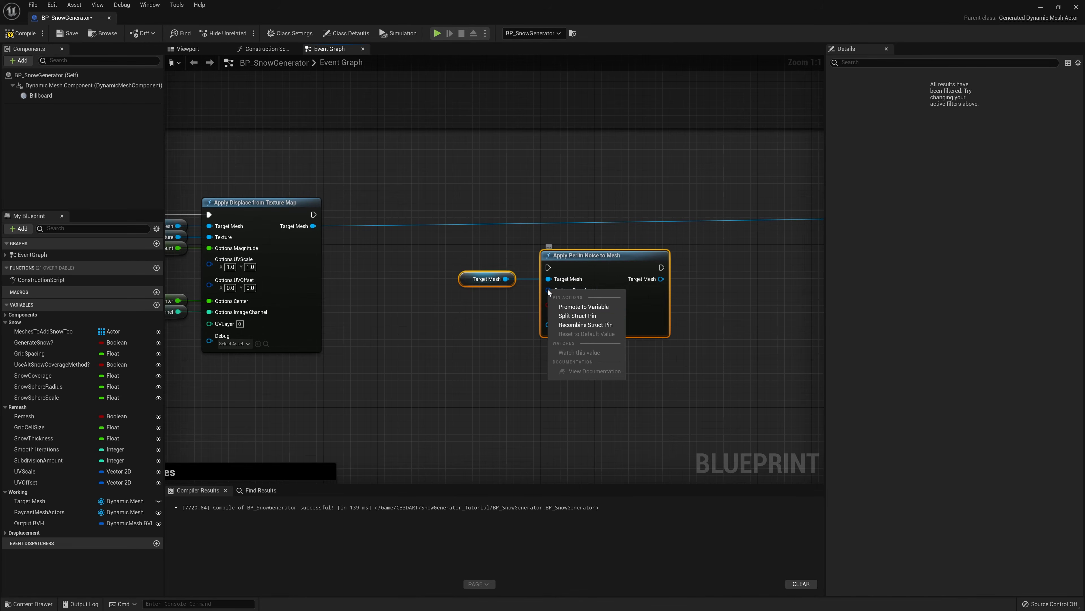
pyautogui.click(576, 320)
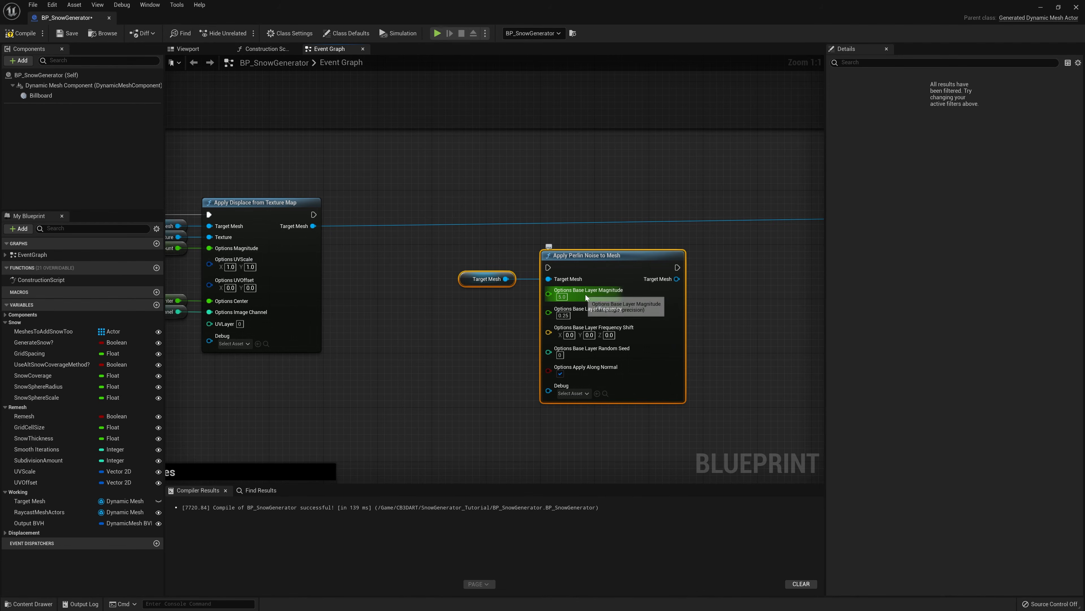
pyautogui.click(442, 303)
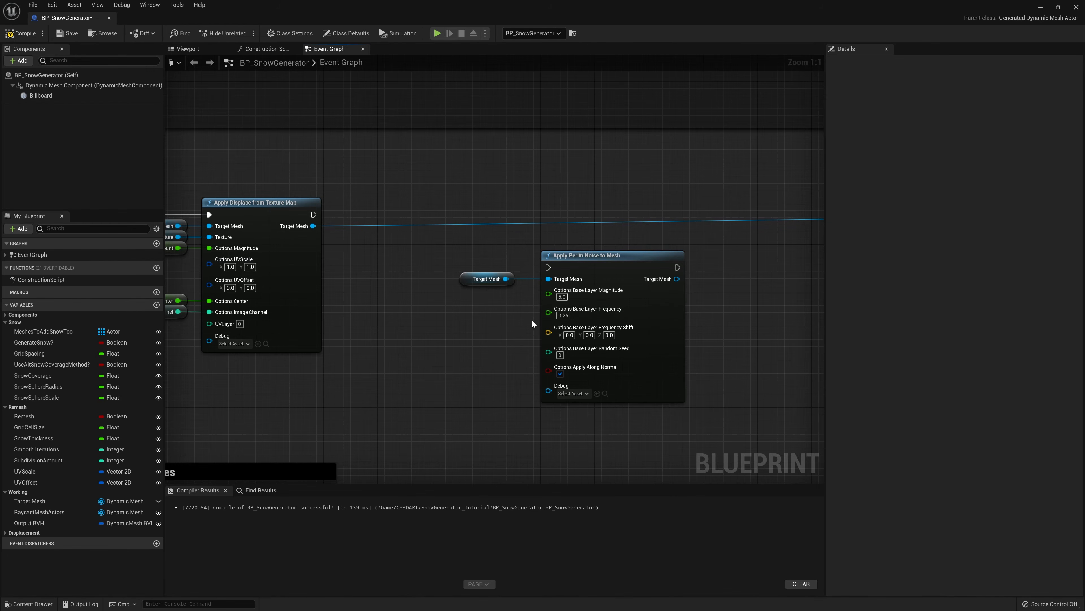
# Promote the Perlin noise node's Options Base Layer Magnitude input to a variable named NoiseBaseIntensity.
pyautogui.rightClick(549, 294)
pyautogui.click(599, 310)
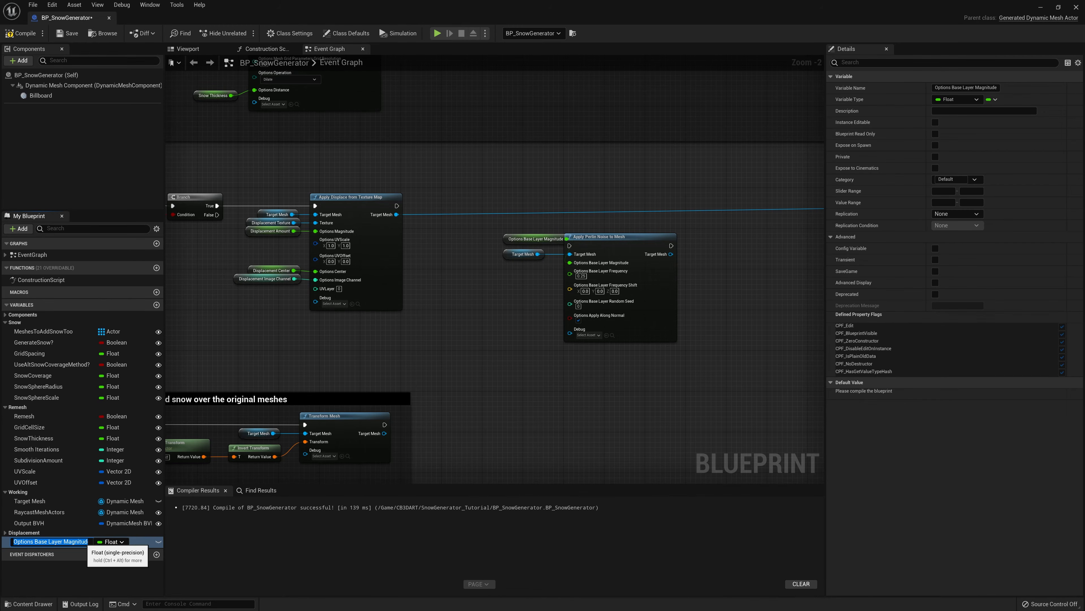
pyautogui.write('N')
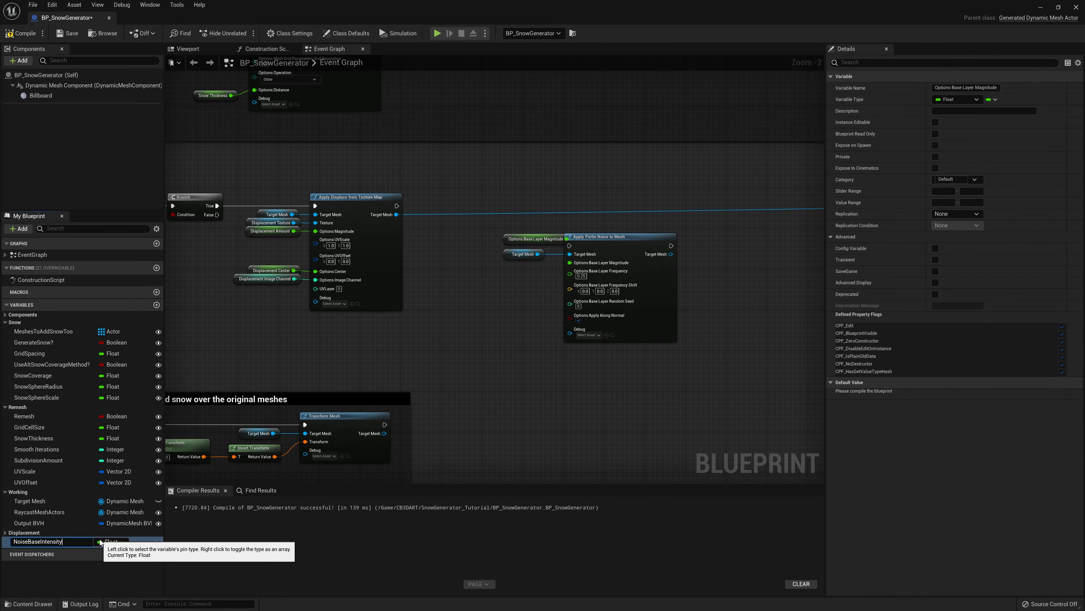
pyautogui.write('oiseBaseIntensity')
pyautogui.press('Return')
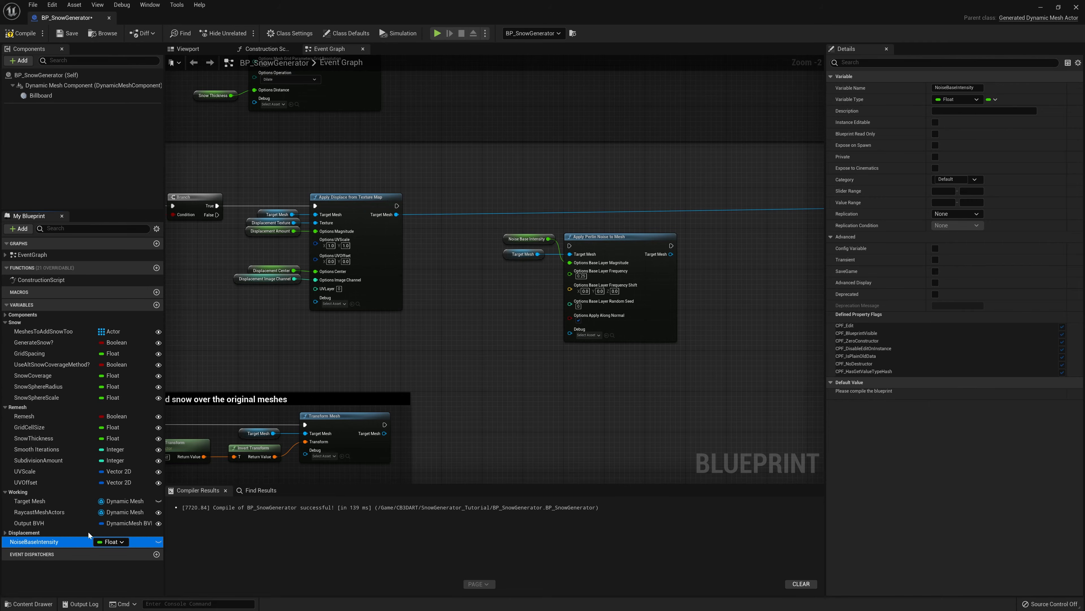
# Promote the Perlin noise node's Options Base Layer Frequency input to a variable named NoiseBaseFrequency.
pyautogui.rightClick(570, 274)
pyautogui.click(560, 303)
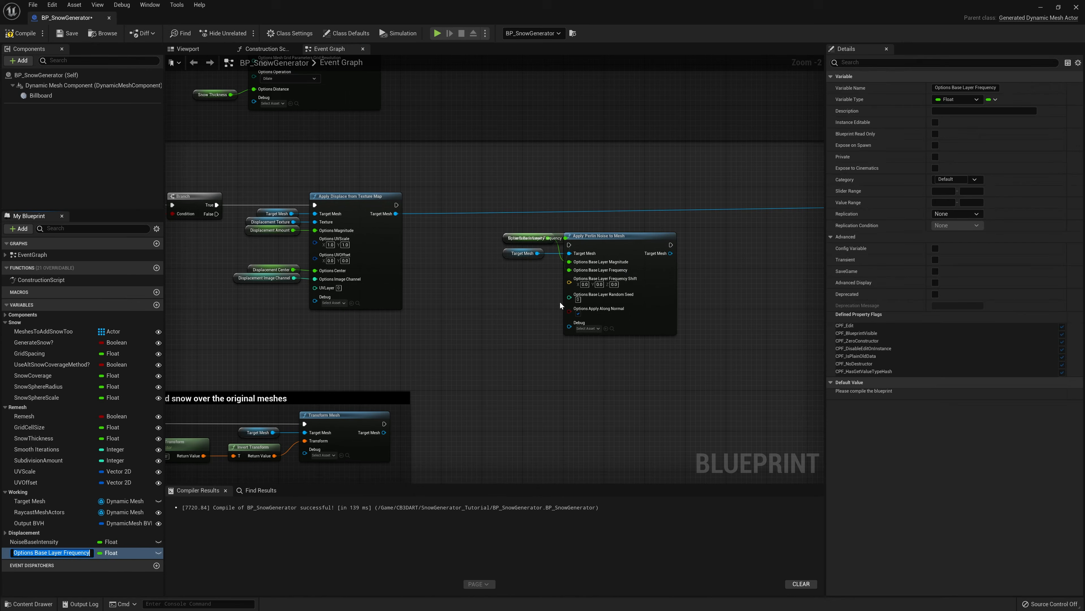
pyautogui.write('Noise')
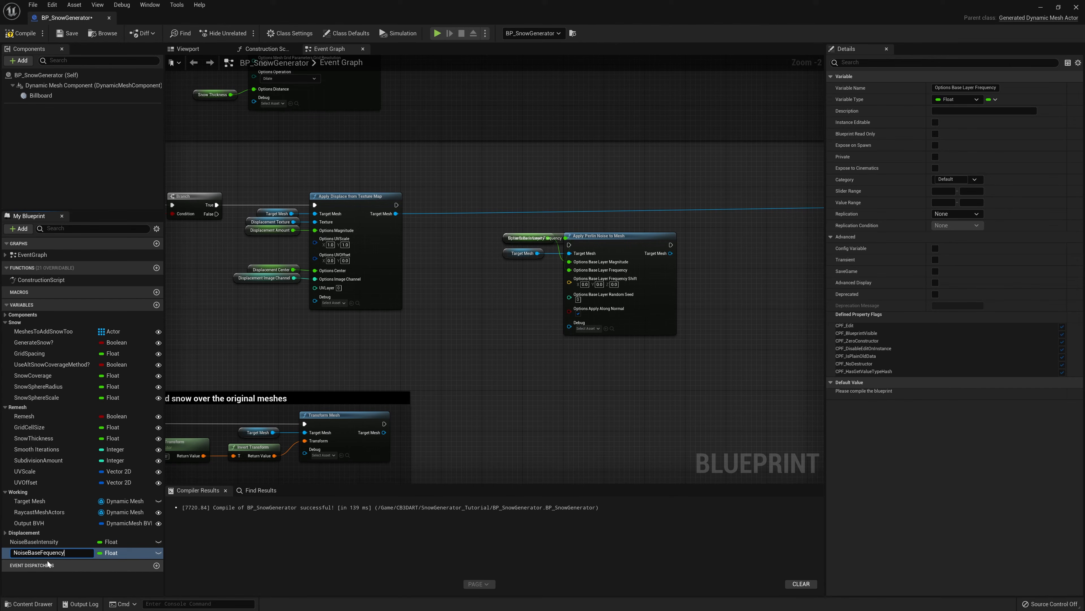
pyautogui.press('Return')
# Straighten the Perlin noise node's input connections and right-align its Target Mesh, intensity and frequency variable nodes.
pyautogui.moveTo(627, 389); pyautogui.dragTo(511, 229)
pyautogui.press('q')
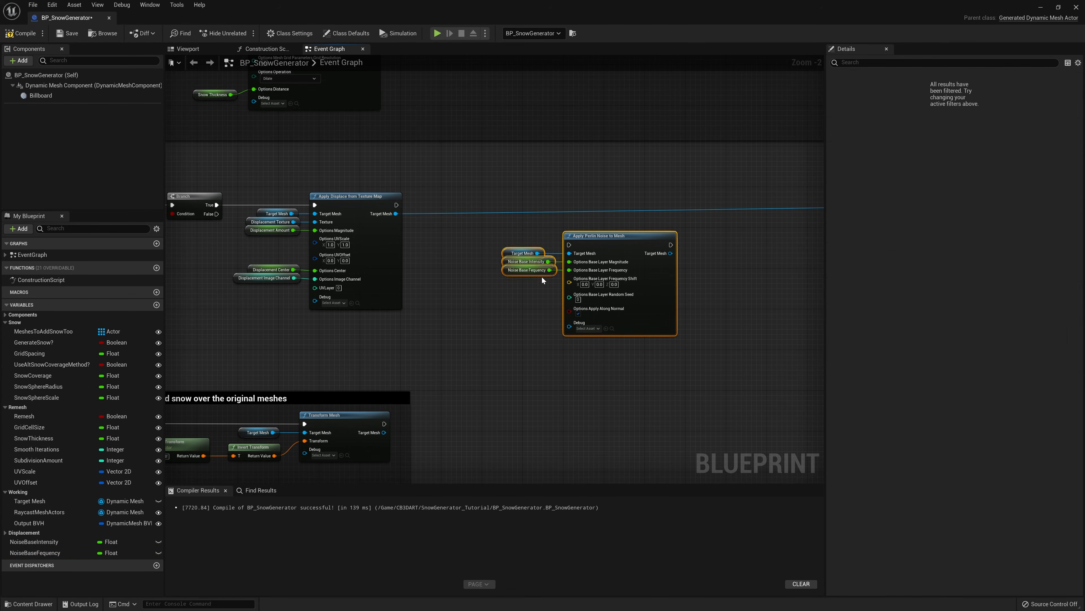
pyautogui.moveTo(550, 297); pyautogui.dragTo(537, 238)
pyautogui.hotkey('shift', 'd')
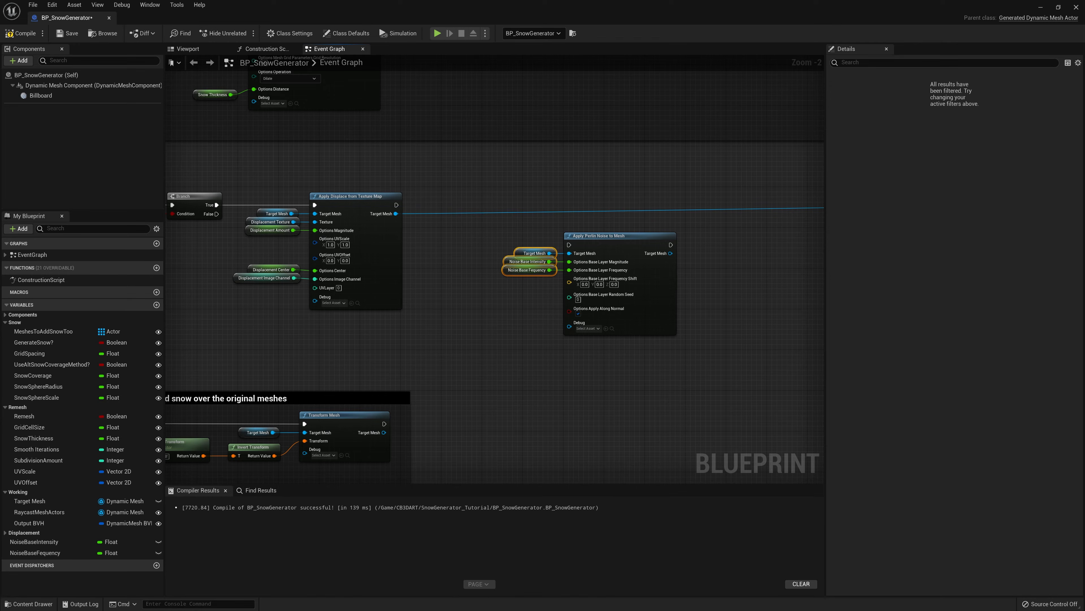
# Move the Perlin noise group closer to Apply Displace from Texture Map and connect the displacement node's execution output to it.
pyautogui.moveTo(773, 281); pyautogui.dragTo(722, 280, button='right')
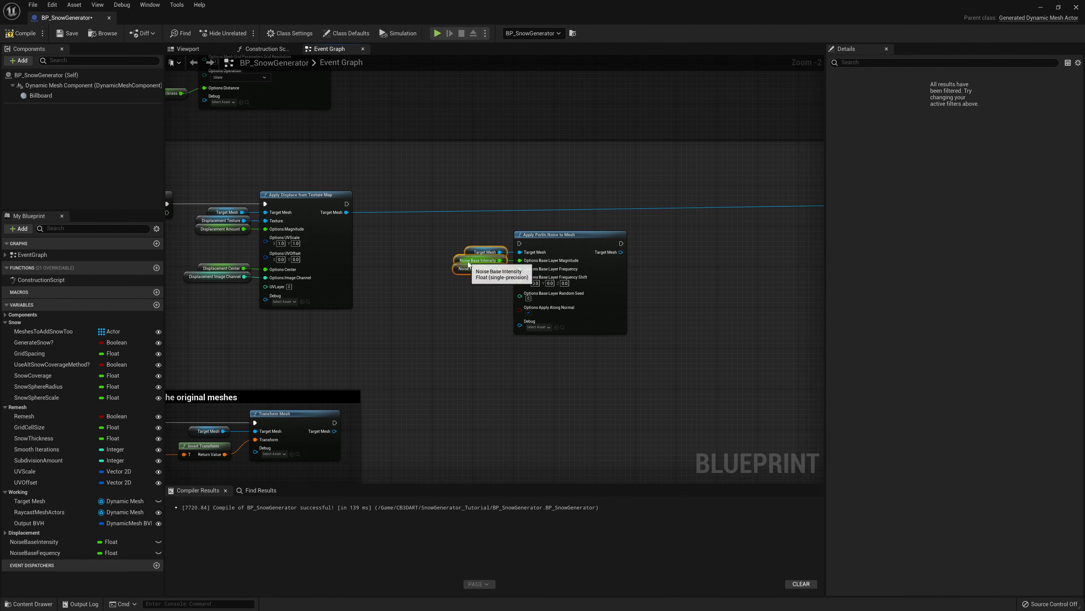
pyautogui.moveTo(595, 363); pyautogui.dragTo(451, 229)
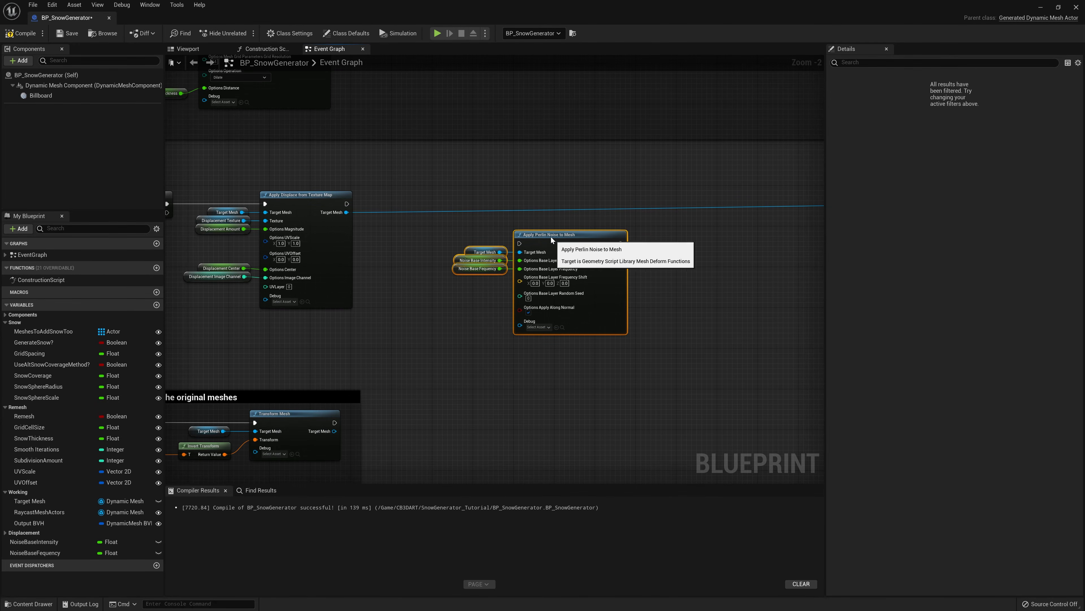
pyautogui.moveTo(552, 235); pyautogui.dragTo(521, 221)
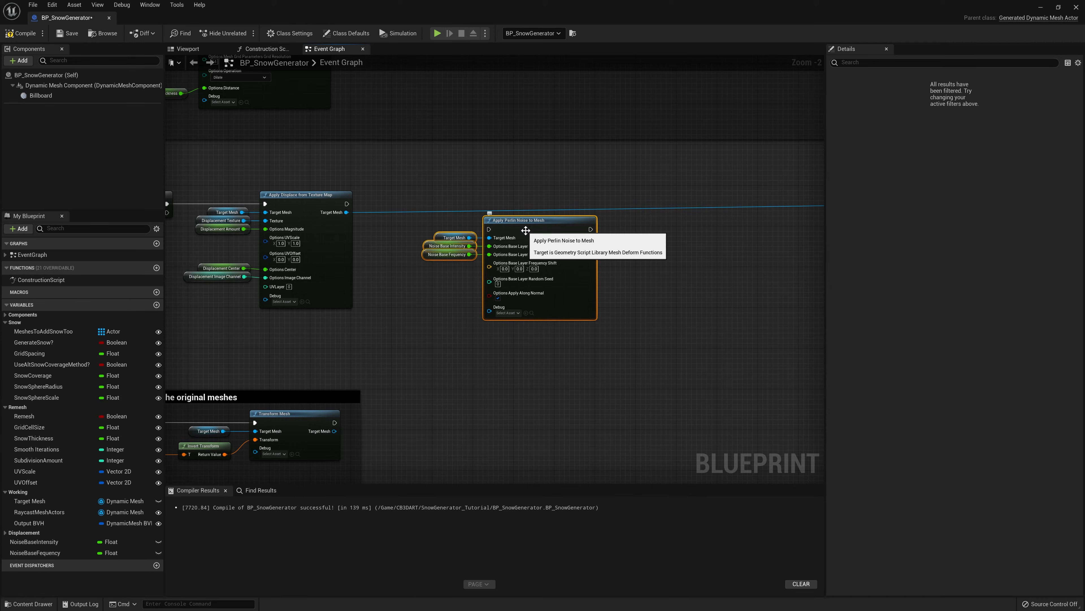
pyautogui.scroll(1, 526, 263)
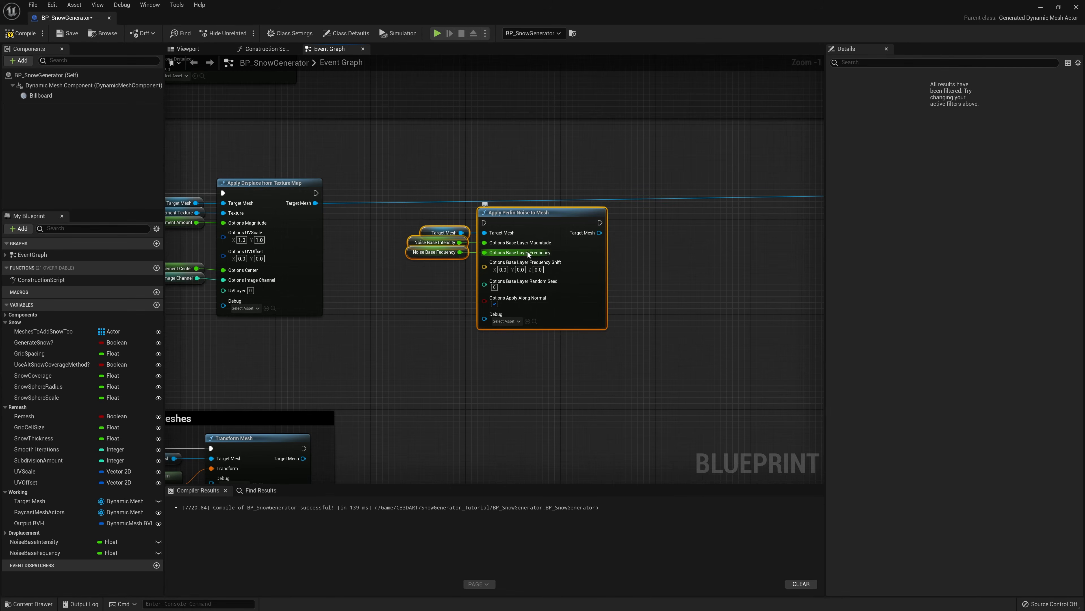
pyautogui.moveTo(316, 193); pyautogui.dragTo(526, 193)
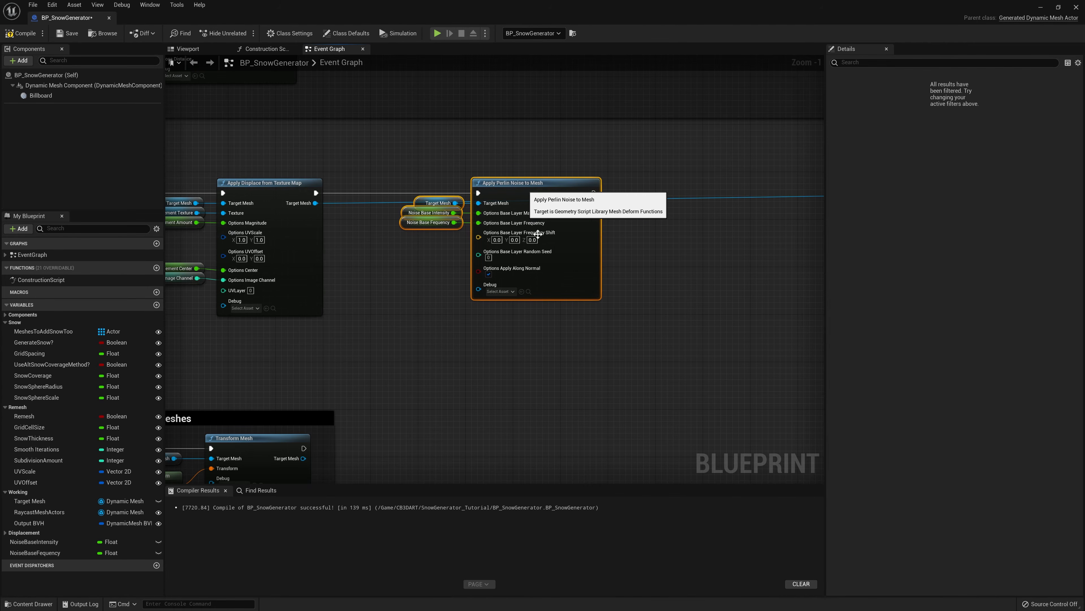
# Paste a second Apply Perlin Noise to Mesh group after the first, chain its execution and straighten it.
pyautogui.moveTo(629, 327); pyautogui.dragTo(486, 320, button='right')
pyautogui.hotkey('ctrl', 'v')
pyautogui.moveTo(451, 186); pyautogui.dragTo(584, 316)
pyautogui.moveTo(609, 368); pyautogui.dragTo(603, 238)
pyautogui.moveTo(650, 337); pyautogui.dragTo(515, 149)
pyautogui.press('q')
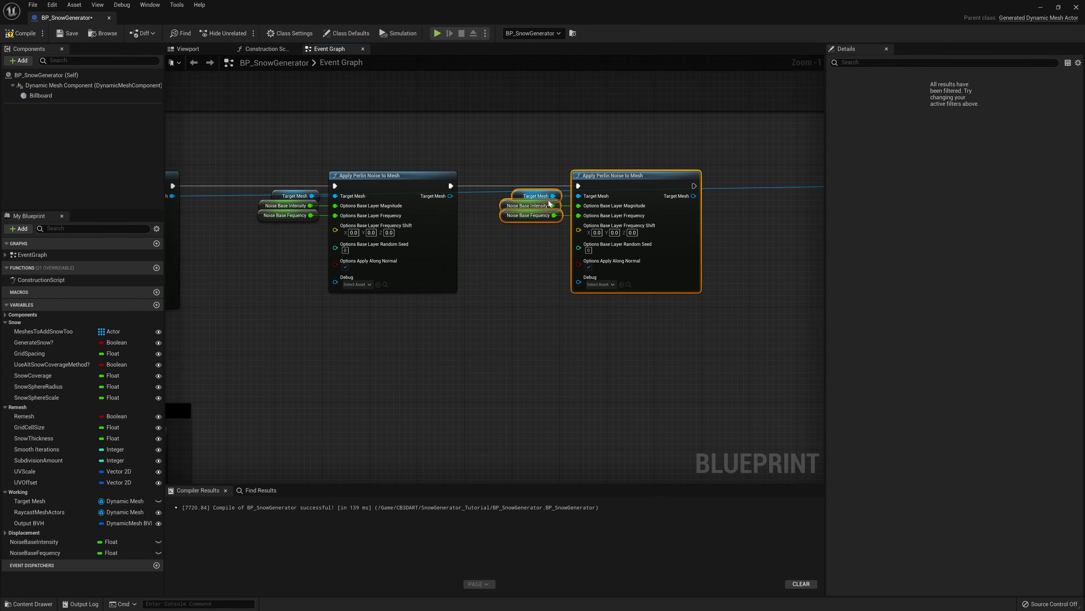
# Feed the first Perlin noise node's Target Mesh output into the second and delete the second's duplicate Target Mesh variable node.
pyautogui.moveTo(450, 196); pyautogui.dragTo(579, 197)
pyautogui.click(541, 197)
pyautogui.press('Delete')
# Duplicate the second Perlin noise group as a third one, connect it after the second and straighten the chain.
pyautogui.moveTo(736, 267); pyautogui.dragTo(679, 267, button='right')
pyautogui.moveTo(633, 354); pyautogui.dragTo(461, 154)
pyautogui.moveTo(701, 245); pyautogui.dragTo(527, 251, button='right')
pyautogui.hotkey('ctrl', 'c')
pyautogui.hotkey('ctrl', 'v')
pyautogui.moveTo(461, 193); pyautogui.dragTo(584, 208)
pyautogui.moveTo(400, 333); pyautogui.dragTo(620, 345, button='right')
pyautogui.moveTo(539, 349); pyautogui.dragTo(370, 348, button='right')
pyautogui.scroll(-1, 731, 360)
pyautogui.moveTo(745, 351); pyautogui.dragTo(199, 217)
pyautogui.press('q')
pyautogui.moveTo(378, 290); pyautogui.dragTo(457, 282, button='right')
# Delete the copied Noise Base Intensity and Noise Base Frequency variable nodes from the second and third Perlin noise nodes.
pyautogui.scroll(2, 484, 273)
pyautogui.moveTo(528, 251); pyautogui.dragTo(463, 223)
pyautogui.press('Delete')
pyautogui.moveTo(742, 217); pyautogui.dragTo(742, 217)
pyautogui.press('Delete')
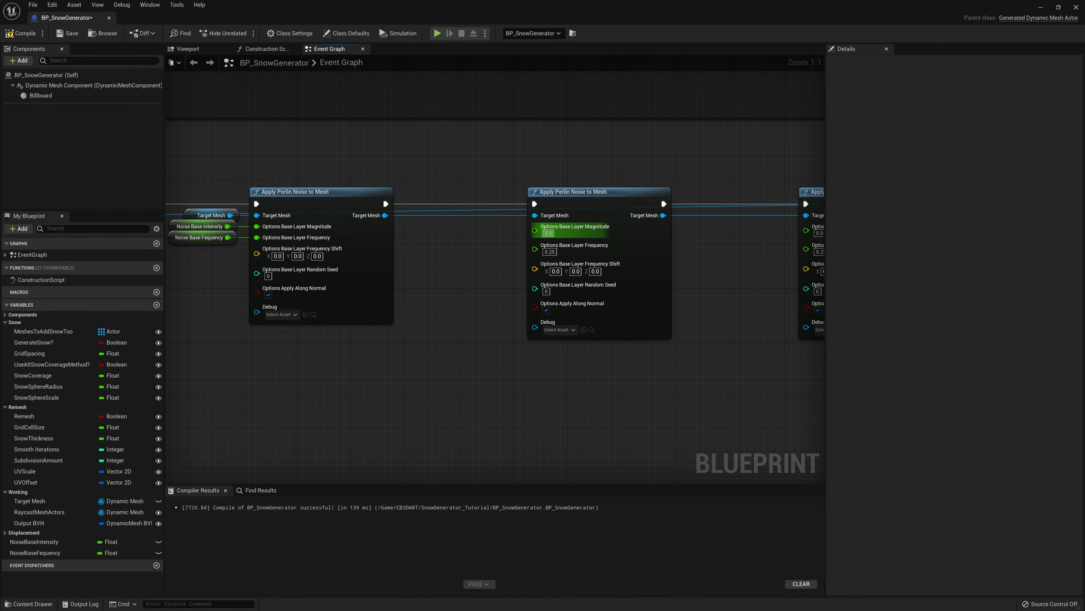
# Promote the second Perlin noise node's Magnitude input to a variable named NoiseMidIntensity and place it beside its input.
pyautogui.rightClick(535, 230)
pyautogui.click(564, 251)
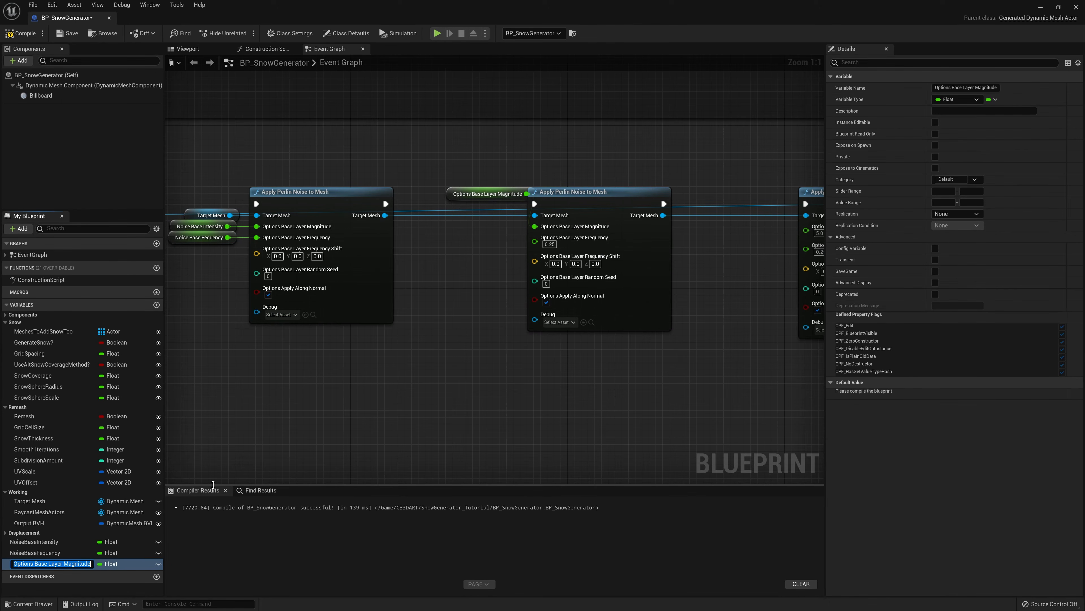
pyautogui.write('NoiseMidIntensity')
pyautogui.press('Return')
pyautogui.moveTo(475, 194); pyautogui.dragTo(474, 226)
# Promote the second Perlin noise node's Frequency input as NoiseMidFrequency and name the third node's frequency variable NoiseTopFrequency.
pyautogui.rightClick(535, 241)
pyautogui.click(564, 262)
pyautogui.write('NpiseMidFrequency')
pyautogui.press('Return')
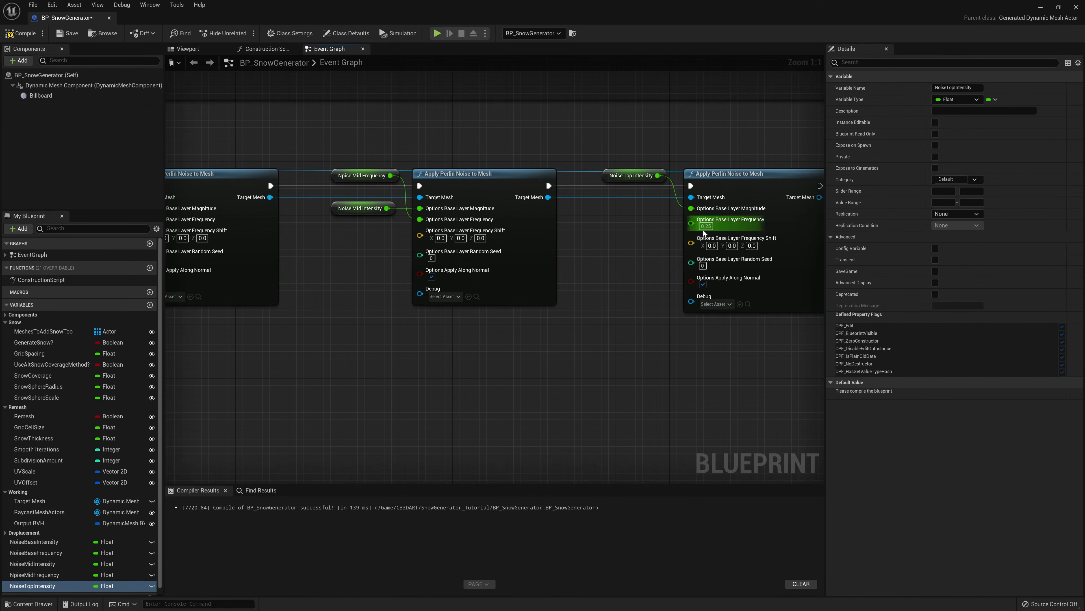
pyautogui.write('Npise')
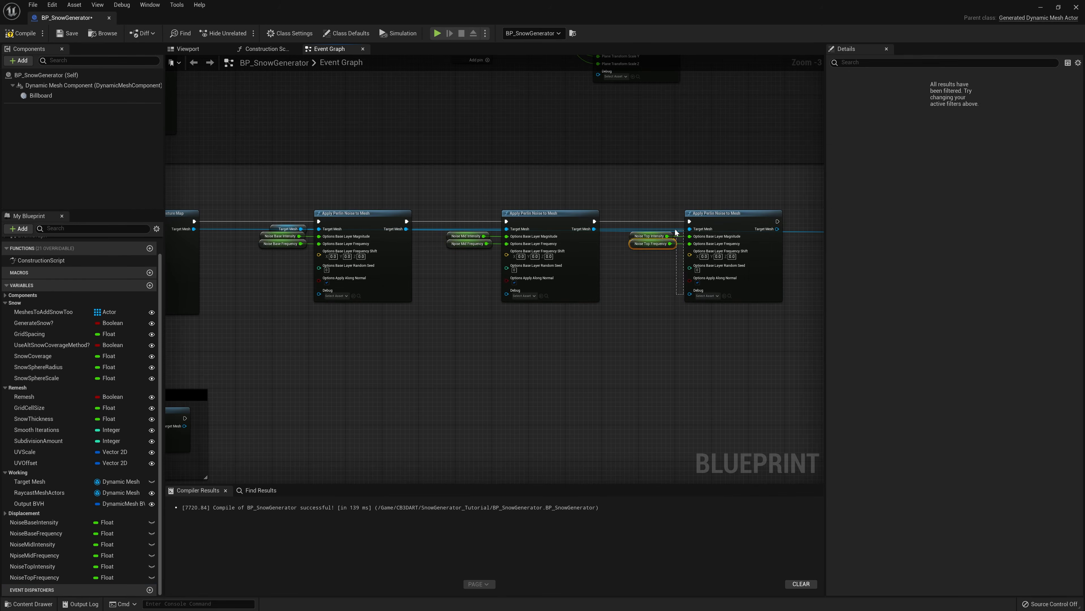
# Examine the three chained Perlin noise nodes with their base, mid and top intensity and frequency variables.
pyautogui.scroll(-2, 575, 277)
pyautogui.scroll(2, 463, 327)
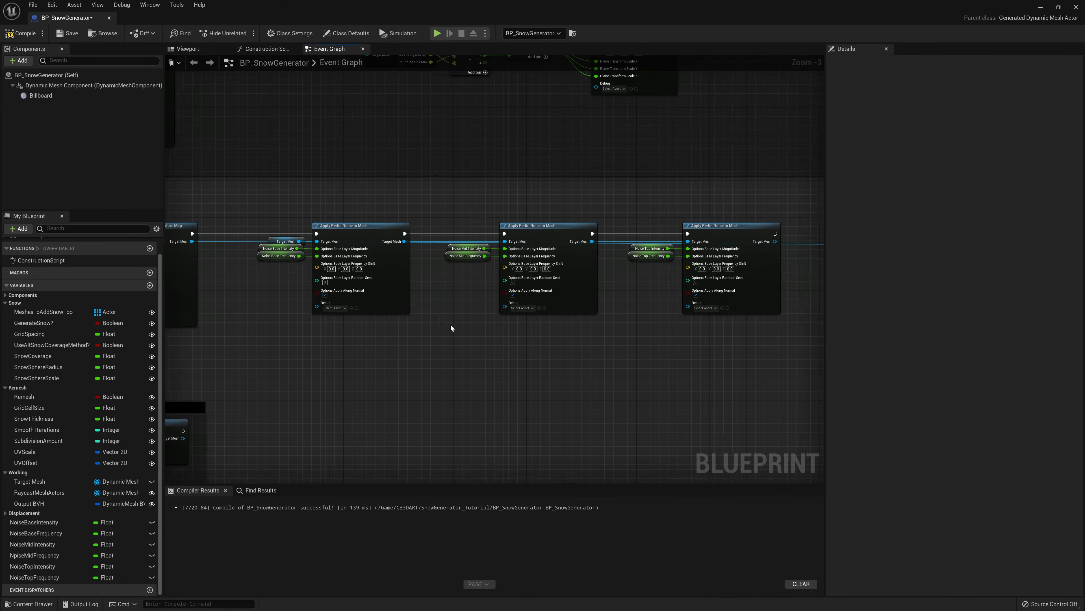
pyautogui.moveTo(535, 351); pyautogui.dragTo(523, 351, button='right')
pyautogui.moveTo(290, 244); pyautogui.dragTo(357, 325)
pyautogui.moveTo(480, 204); pyautogui.dragTo(574, 334)
pyautogui.moveTo(646, 213); pyautogui.dragTo(731, 290)
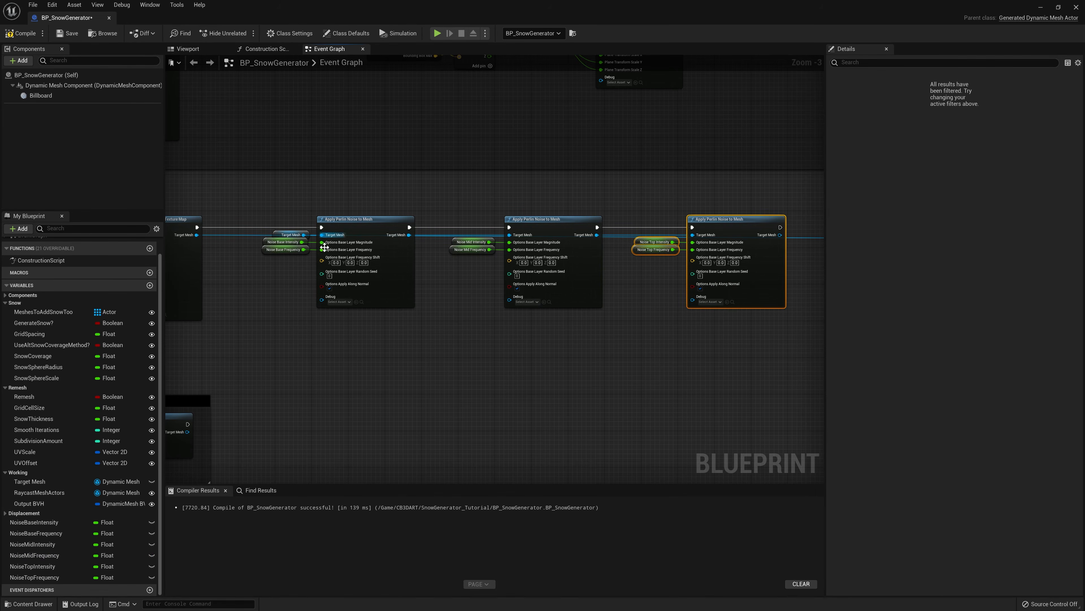
pyautogui.scroll(2, 321, 260)
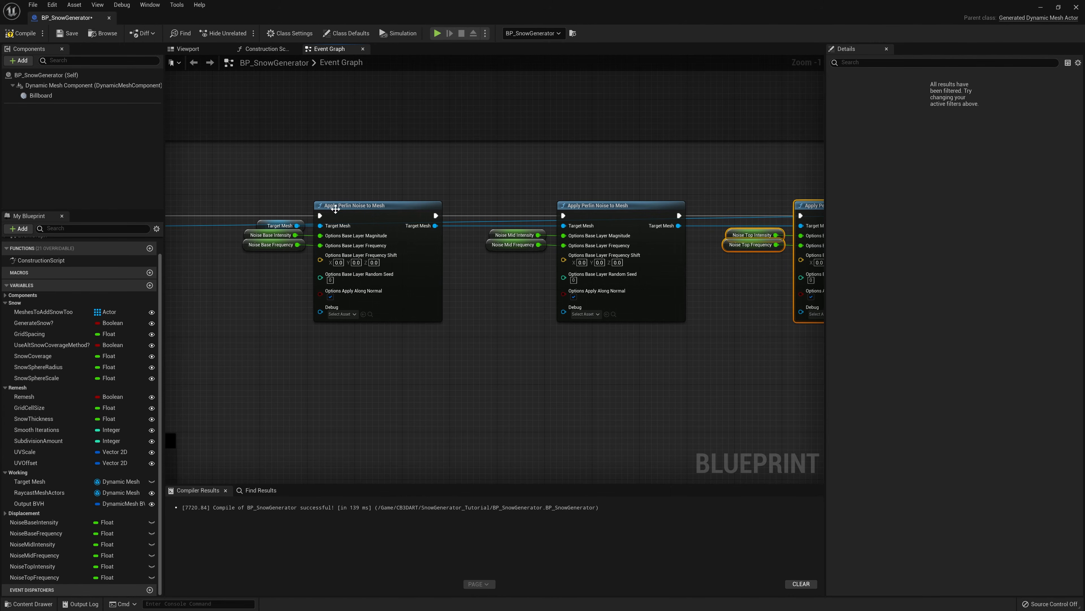
pyautogui.scroll(-1, 316, 215)
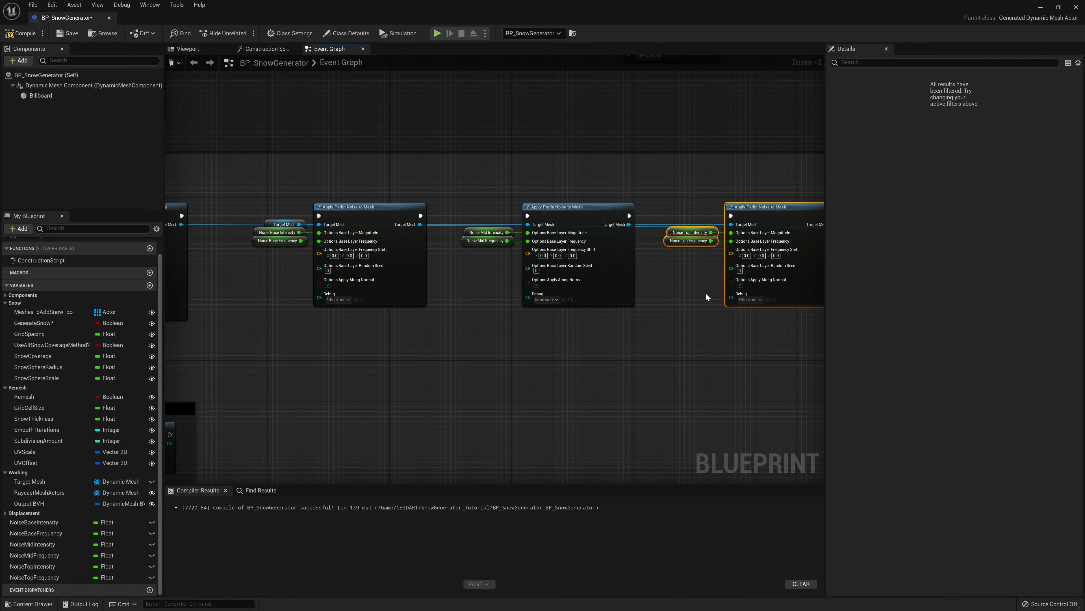
pyautogui.scroll(-2, 448, 337)
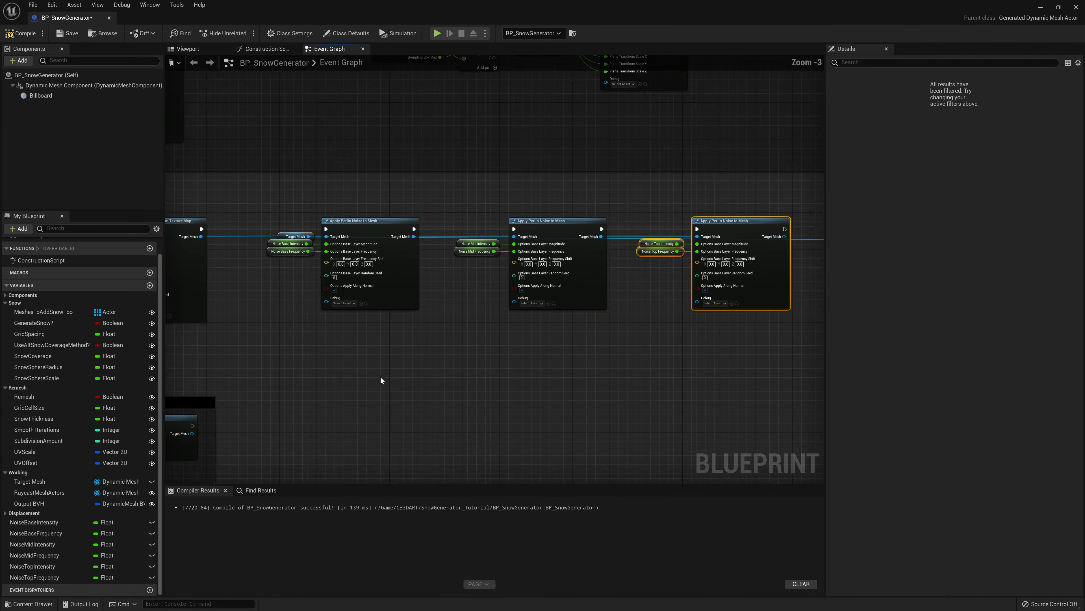
# Shift the three Perlin noise groups and the Apply Displace from Texture Map group along the chain to make room for Branch nodes.
pyautogui.moveTo(722, 338); pyautogui.dragTo(680, 339, button='right')
pyautogui.moveTo(716, 341); pyautogui.dragTo(284, 227)
pyautogui.moveTo(346, 246); pyautogui.dragTo(510, 247)
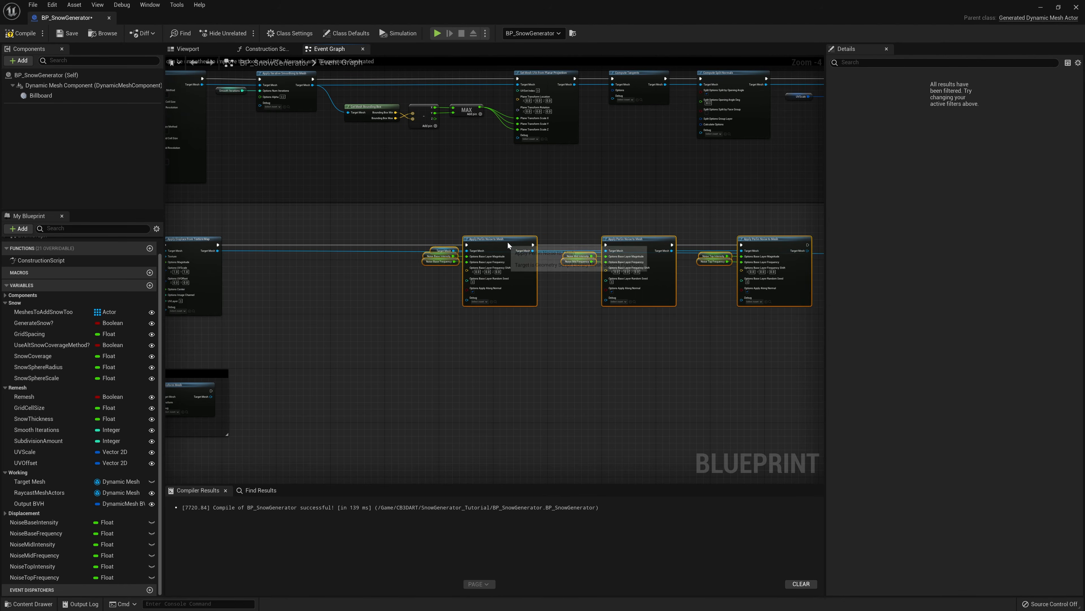
pyautogui.moveTo(270, 265); pyautogui.dragTo(455, 251, button='right')
pyautogui.moveTo(470, 323); pyautogui.dragTo(294, 208)
pyautogui.moveTo(389, 230); pyautogui.dragTo(453, 229)
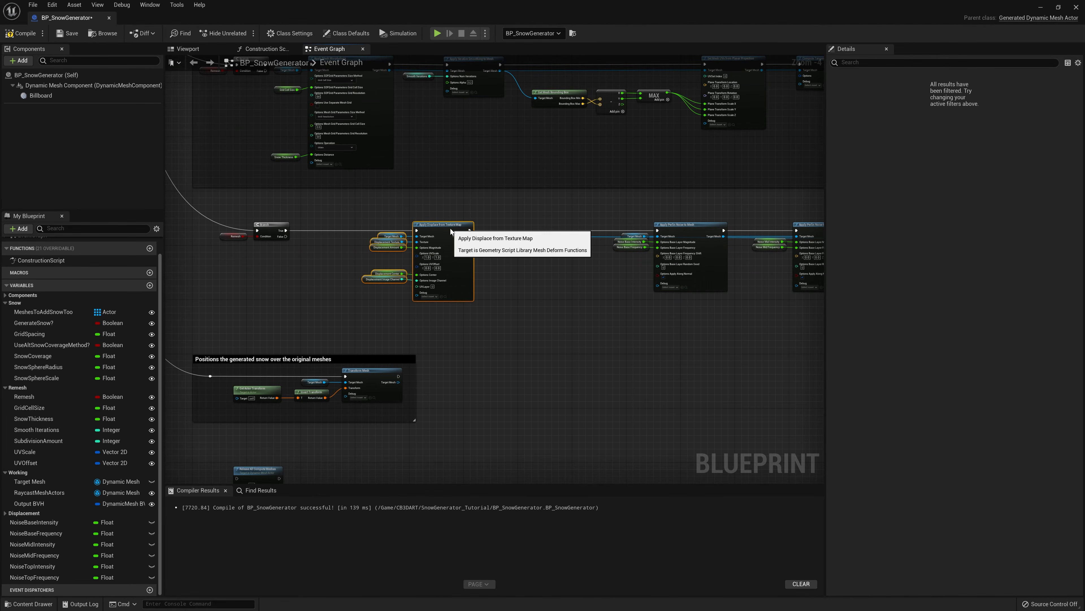
# Insert a Branch node between the Remesh Branch's True output and Apply Displace from Texture Map.
pyautogui.scroll(3, 492, 279)
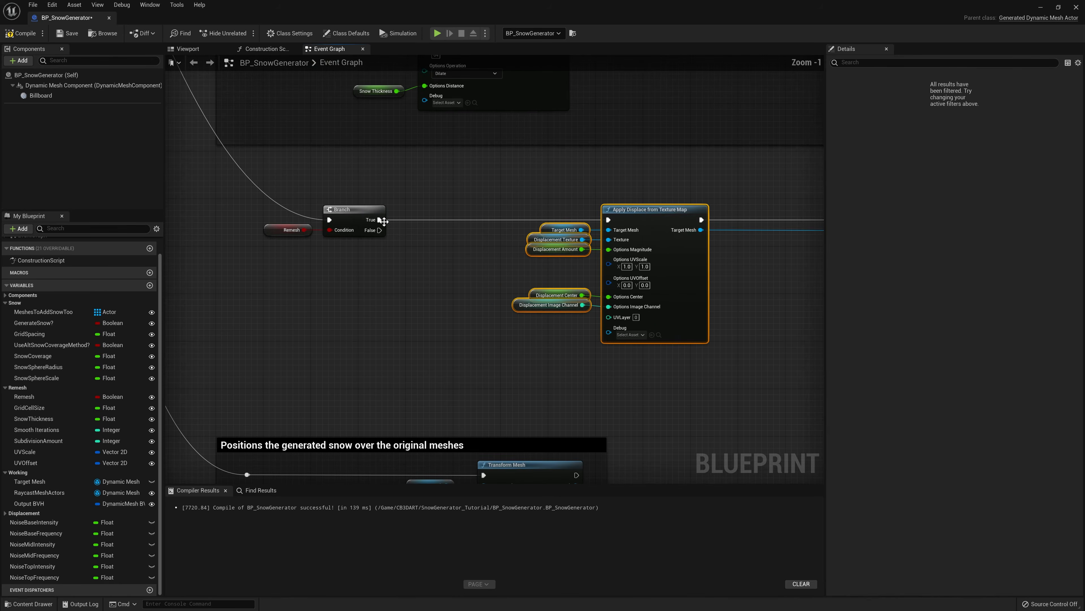
pyautogui.moveTo(379, 220); pyautogui.dragTo(453, 207)
pyautogui.write('bra')
pyautogui.click(482, 347)
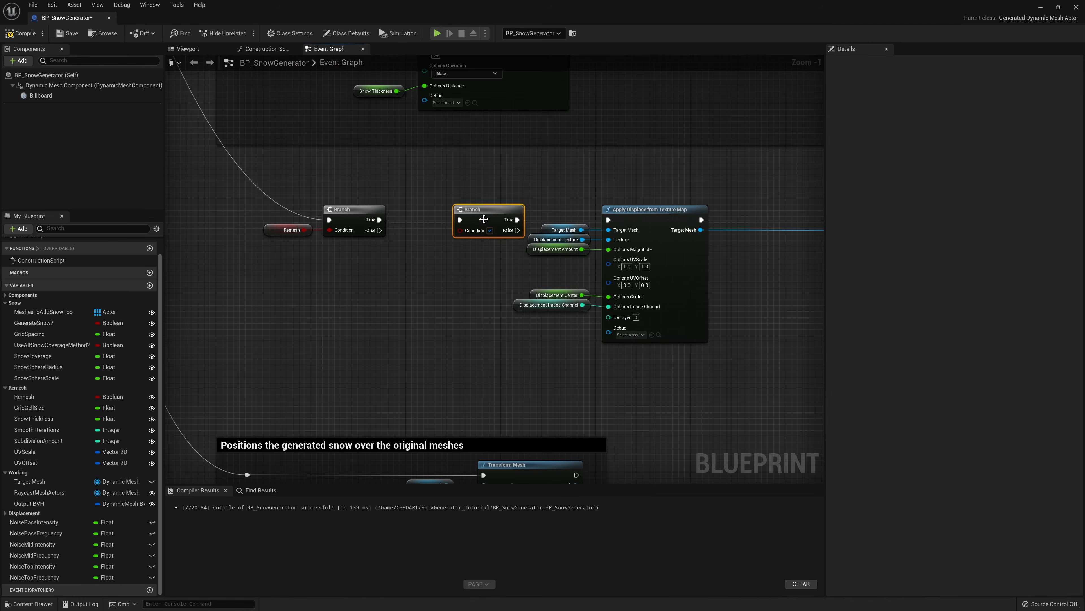
# Promote the new Branch's Condition to a variable named UseDisplacement? and straighten it beside the Branch.
pyautogui.rightClick(460, 231)
pyautogui.click(485, 249)
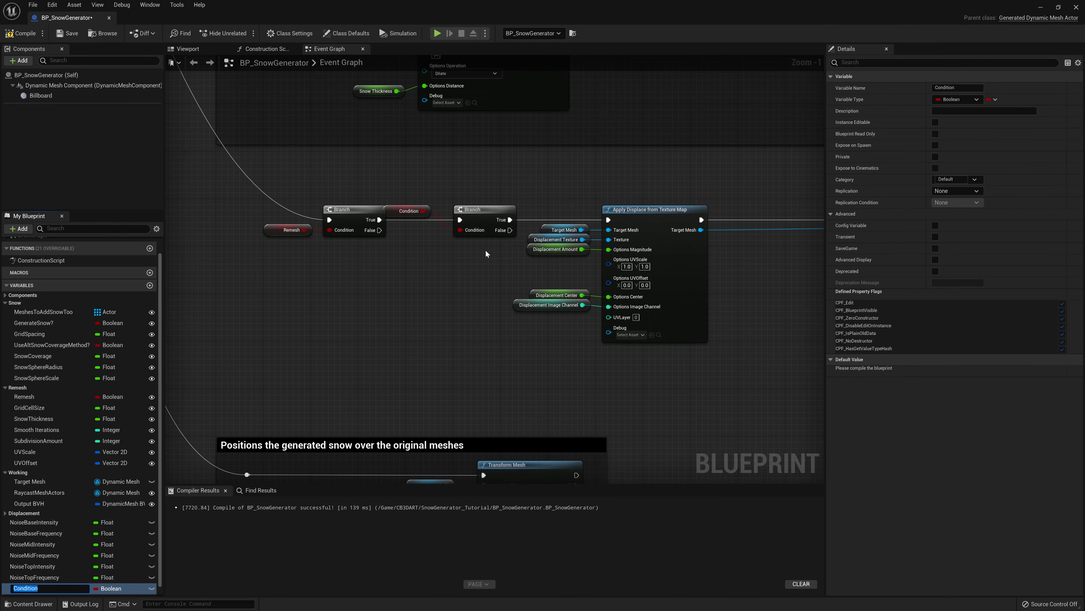
pyautogui.write('UseDisplacement?')
pyautogui.press('Return')
pyautogui.moveTo(485, 249); pyautogui.dragTo(424, 164)
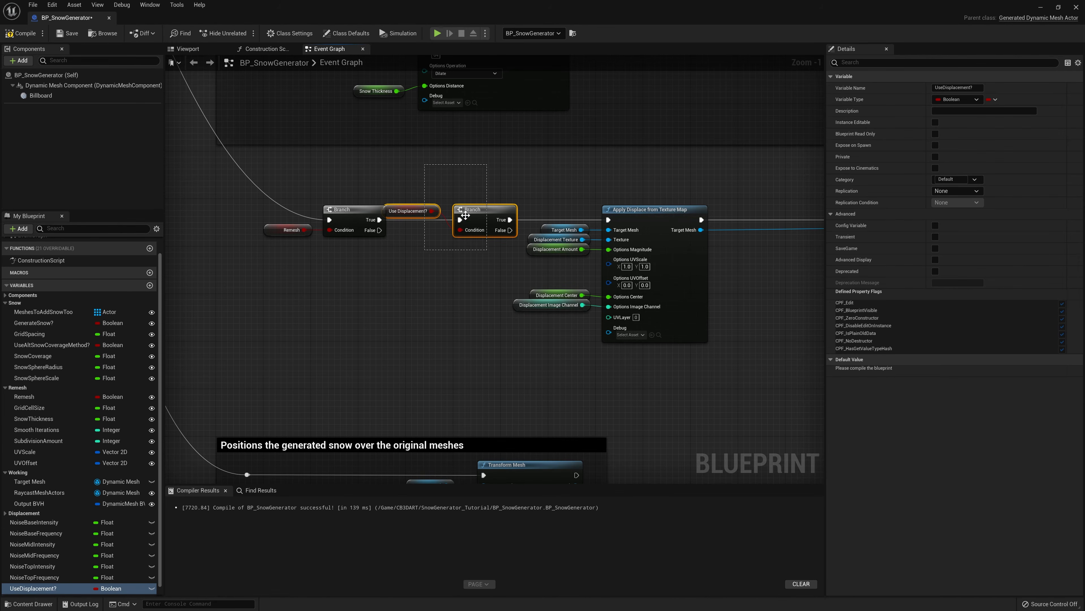
pyautogui.press('q')
pyautogui.moveTo(473, 199); pyautogui.dragTo(480, 219)
pyautogui.moveTo(440, 255); pyautogui.dragTo(422, 218)
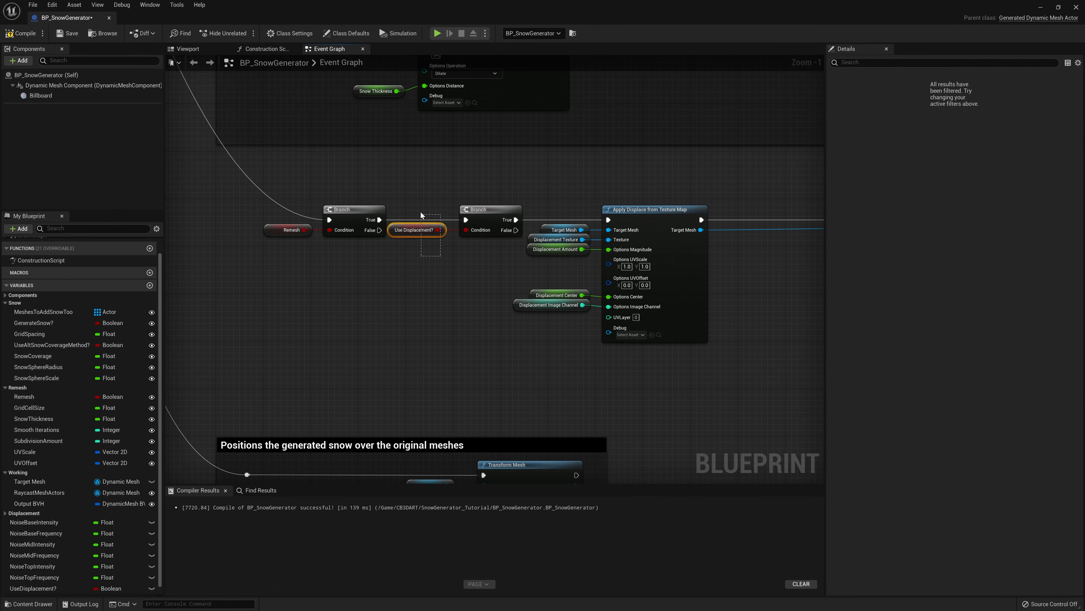
# Route the Use Displacement? Branch's False output through two reroute nodes beneath the displacement node to the first Perlin noise node.
pyautogui.moveTo(464, 247); pyautogui.dragTo(291, 252, button='right')
pyautogui.scroll(-3, 291, 252)
pyautogui.scroll(3, 371, 253)
pyautogui.moveTo(278, 233); pyautogui.dragTo(791, 223)
pyautogui.write('rer')
pyautogui.click(427, 538)
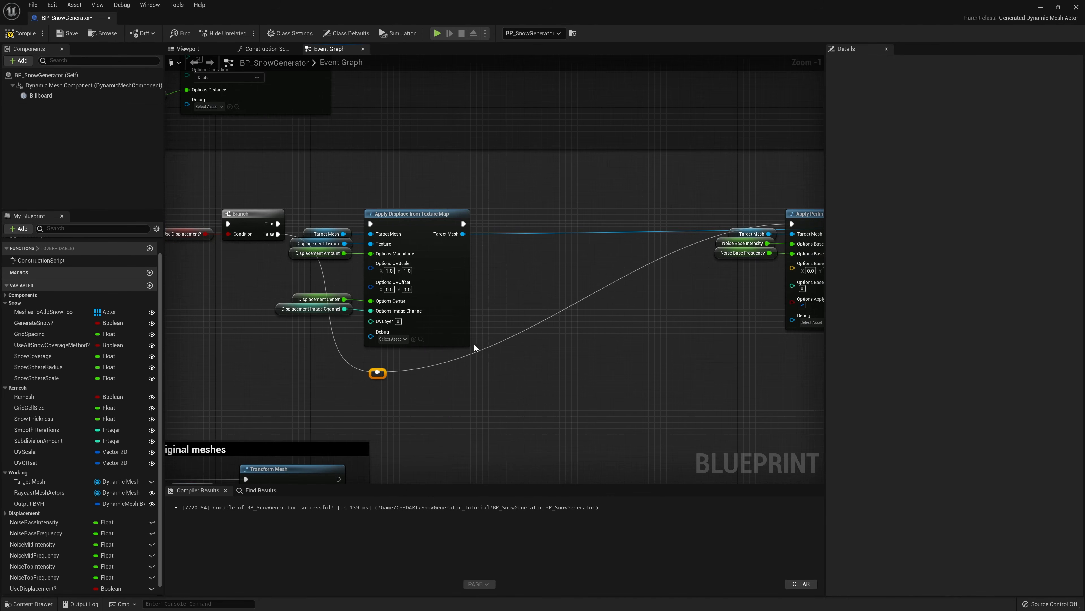
pyautogui.doubleClick(486, 347)
pyautogui.moveTo(486, 348); pyautogui.dragTo(509, 372)
# Insert a Branch node between Apply Displace from Texture Map and the first Apply Perlin Noise to Mesh node.
pyautogui.moveTo(566, 393); pyautogui.dragTo(487, 381, button='right')
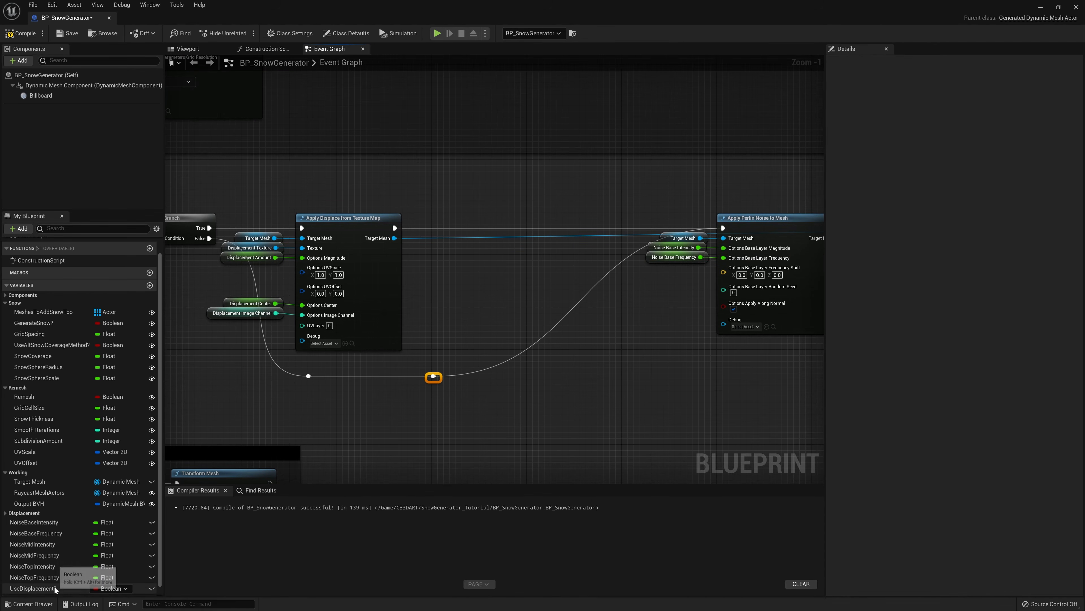
pyautogui.click(511, 248)
pyautogui.moveTo(394, 228); pyautogui.dragTo(723, 227)
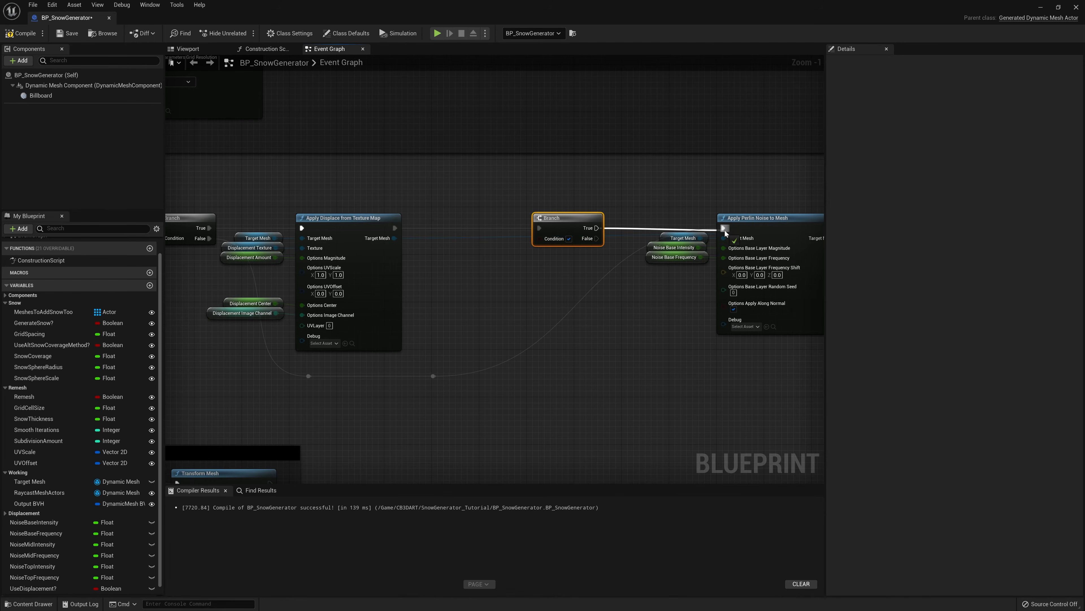
# Promote the noise Branch's Condition to a variable named UseNoise? and straighten its connection.
pyautogui.rightClick(540, 239)
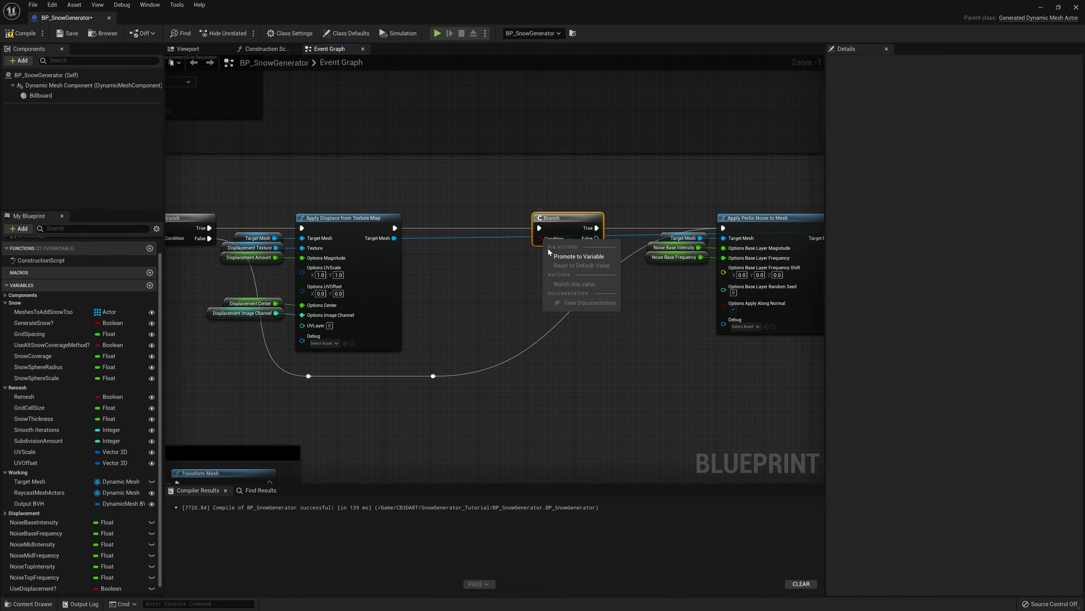
pyautogui.click(568, 255)
pyautogui.write('UseNpoise?')
pyautogui.press('Return')
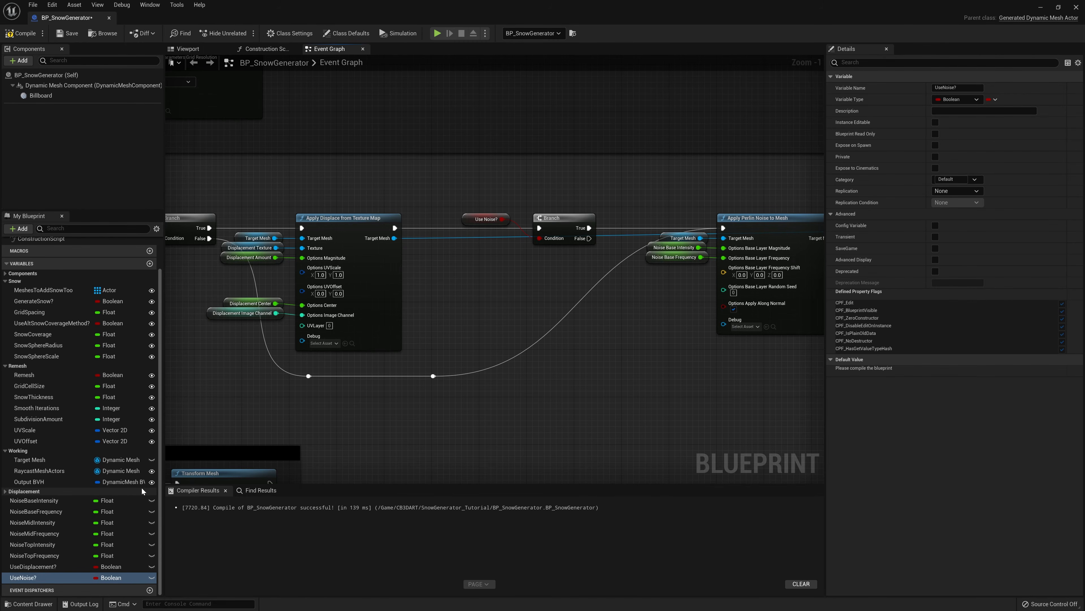
pyautogui.moveTo(554, 294); pyautogui.dragTo(549, 227)
pyautogui.press('q')
# Reconnect the displacement bypass reroute to the Use Noise? Branch's execution input and move the reroute node back to tidy the wire.
pyautogui.moveTo(602, 244); pyautogui.dragTo(511, 221, button='right')
pyautogui.moveTo(391, 327); pyautogui.dragTo(469, 334, button='right')
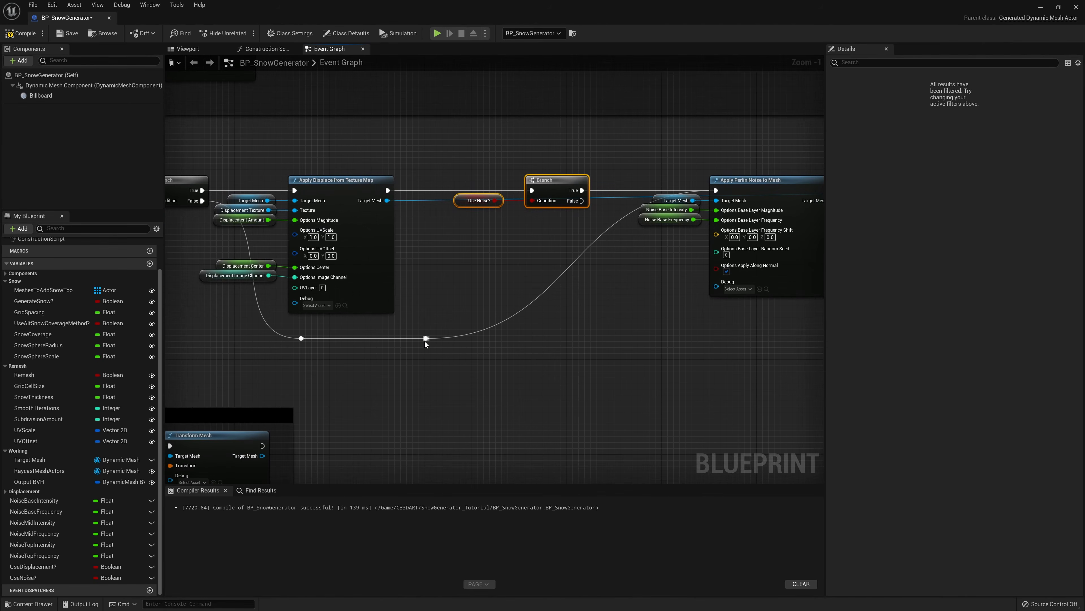
pyautogui.moveTo(425, 338); pyautogui.dragTo(533, 190)
pyautogui.moveTo(426, 338); pyautogui.dragTo(385, 339)
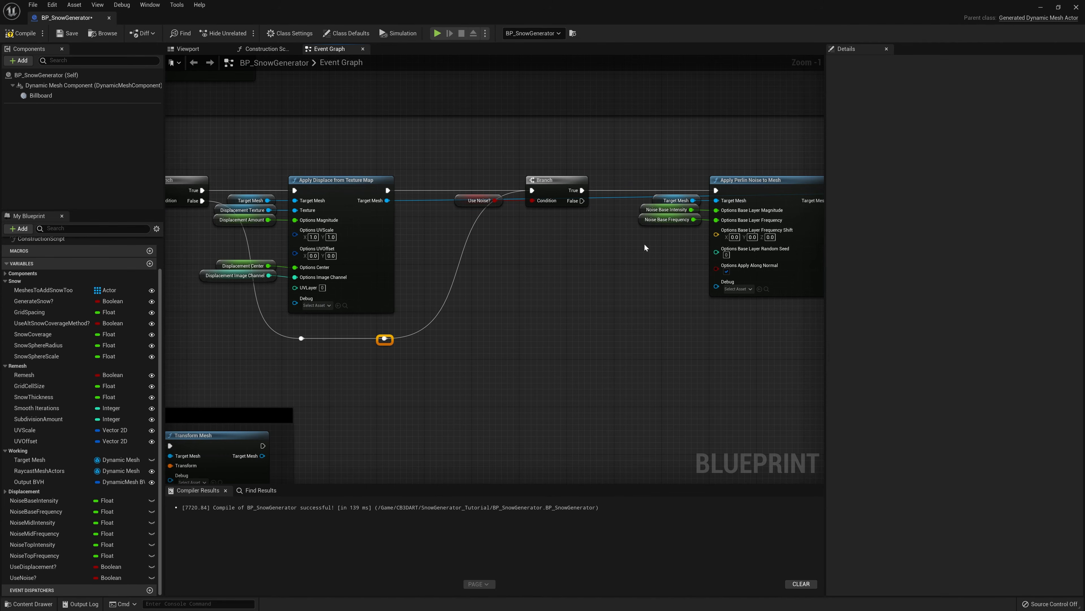
# Run the Use Noise? Branch's False output through two reroute nodes beneath the chain of Perlin noise nodes.
pyautogui.moveTo(494, 268); pyautogui.dragTo(352, 258, button='right')
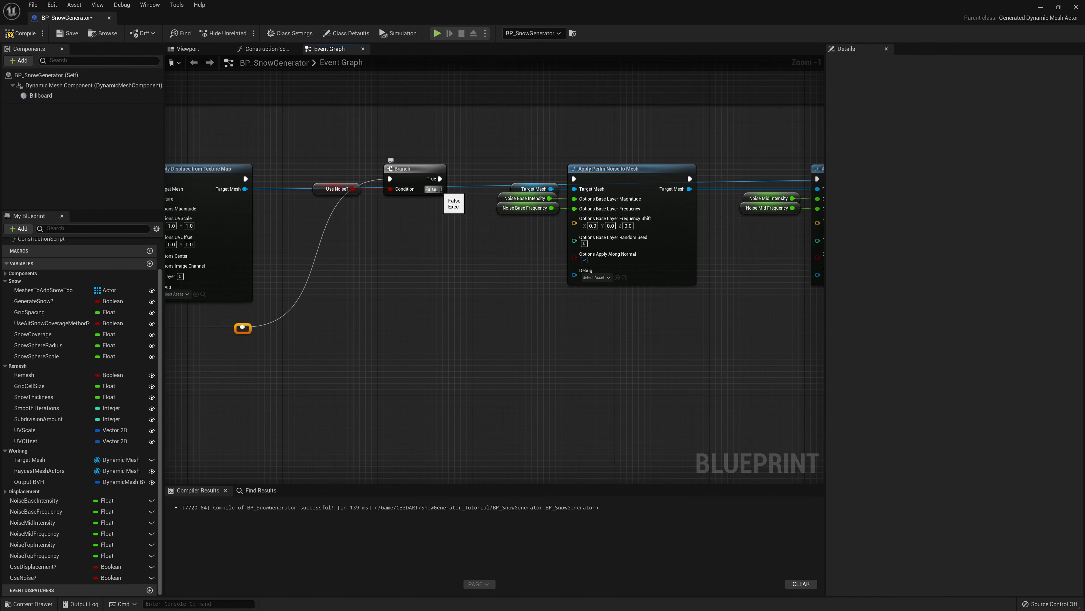
pyautogui.moveTo(440, 190); pyautogui.dragTo(570, 344)
pyautogui.click(611, 500)
pyautogui.scroll(-2, 684, 336)
pyautogui.moveTo(683, 337); pyautogui.dragTo(310, 320, button='right')
pyautogui.moveTo(204, 327); pyautogui.dragTo(662, 324)
pyautogui.write('rer')
pyautogui.press('Return')
# Connect the last noise bypass reroute node to the Compute Tangents node's execution input.
pyautogui.scroll(3, 662, 323)
pyautogui.moveTo(662, 323); pyautogui.dragTo(464, 350, button='right')
pyautogui.scroll(-2, 525, 320)
pyautogui.moveTo(525, 320); pyautogui.dragTo(389, 342, button='right')
pyautogui.moveTo(321, 364); pyautogui.dragTo(580, 224)
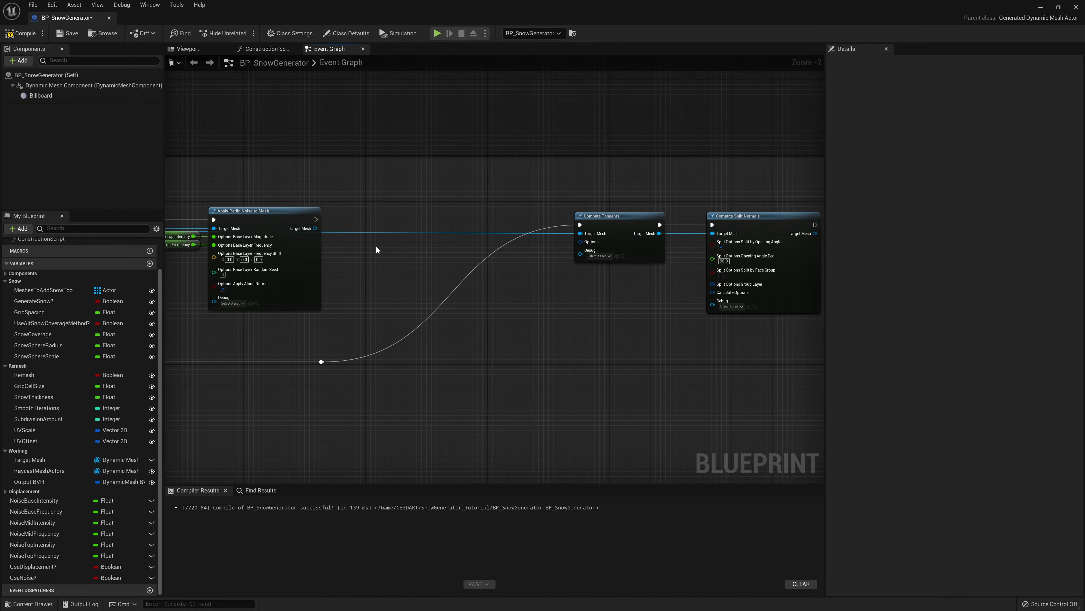
# Connect the last Apply Perlin Noise to Mesh node's execution output to Compute Tangents and realign the Compute Tangents and Compute Split Normals nodes.
pyautogui.moveTo(316, 219); pyautogui.dragTo(583, 226)
pyautogui.moveTo(711, 328); pyautogui.dragTo(593, 342, button='right')
pyautogui.moveTo(742, 361); pyautogui.dragTo(463, 187)
pyautogui.moveTo(517, 231); pyautogui.dragTo(464, 223)
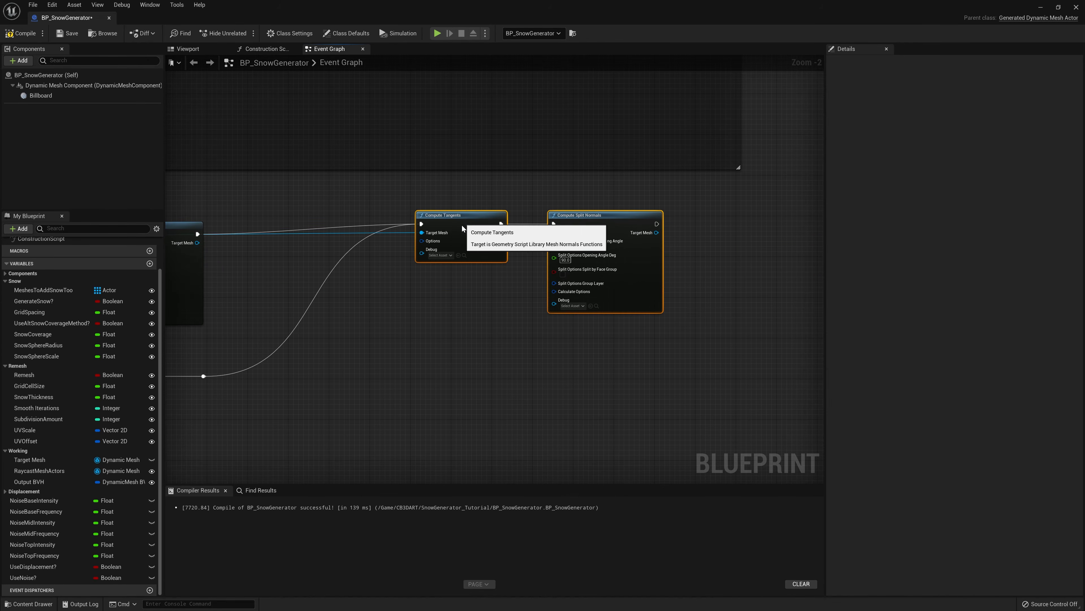
# Break the link from the Apply Displace from Texture Map node's Target Mesh output.
pyautogui.moveTo(395, 286); pyautogui.dragTo(631, 284, button='right')
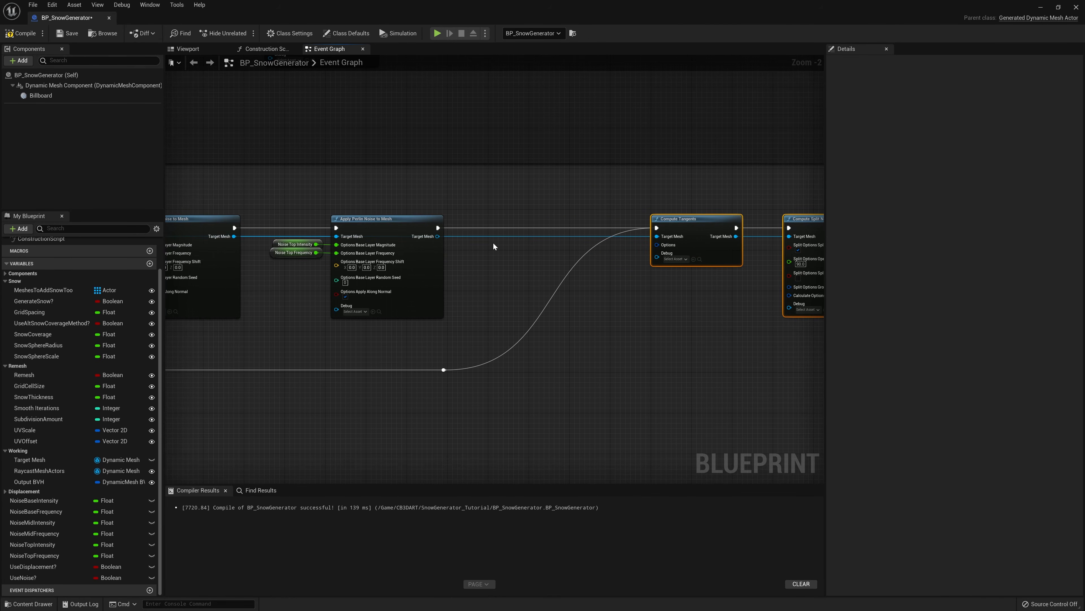
pyautogui.moveTo(493, 243); pyautogui.dragTo(821, 244, button='right')
pyautogui.moveTo(471, 257); pyautogui.dragTo(819, 250, button='right')
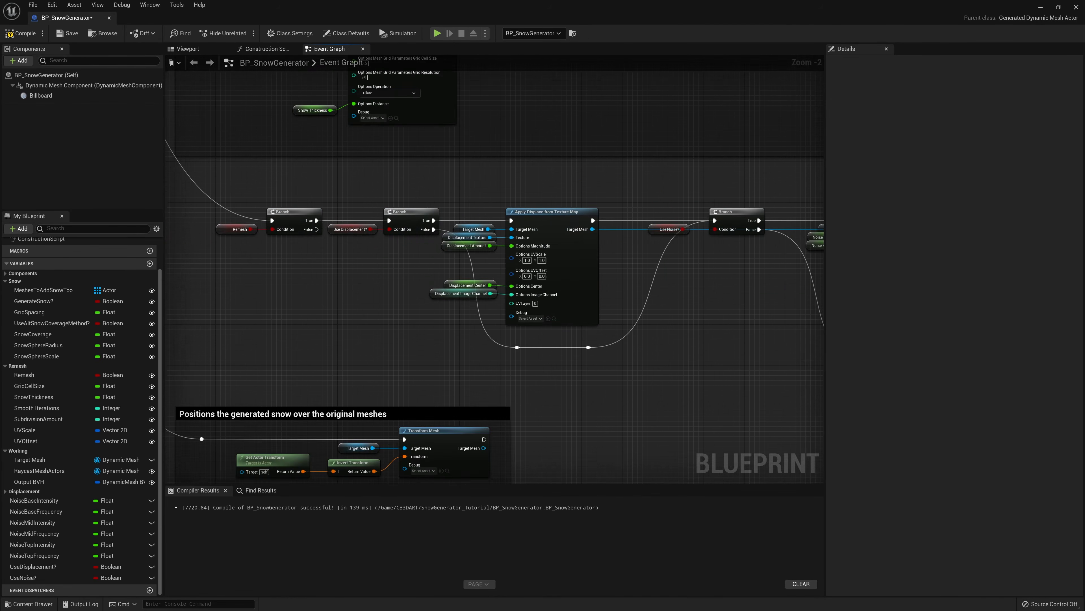
pyautogui.rightClick(592, 230)
pyautogui.click(619, 258)
# Add a Target Mesh variable getter and feed it into the Compute Tangents node's Target Mesh input.
pyautogui.scroll(-3, 678, 299)
pyautogui.moveTo(683, 301); pyautogui.dragTo(265, 295, button='right')
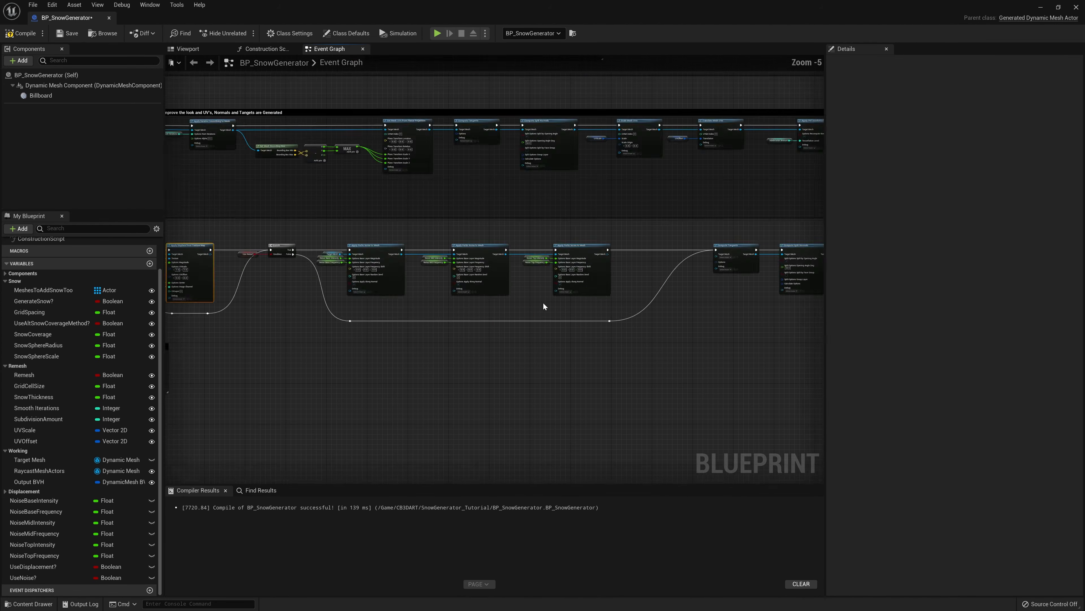
pyautogui.scroll(-1, 599, 295)
pyautogui.moveTo(658, 285); pyautogui.dragTo(414, 278, button='right')
pyautogui.scroll(6, 417, 277)
pyautogui.moveTo(457, 234); pyautogui.dragTo(557, 210, button='right')
pyautogui.moveTo(29, 459); pyautogui.dragTo(581, 228)
pyautogui.click(478, 219)
# Straighten the connections between the Target Mesh getter, Compute Tangents and Compute Split Normals nodes.
pyautogui.moveTo(643, 335); pyautogui.dragTo(559, 330, button='right')
pyautogui.moveTo(714, 355); pyautogui.dragTo(397, 171)
pyautogui.press('q')
pyautogui.moveTo(380, 311); pyautogui.dragTo(489, 296, button='right')
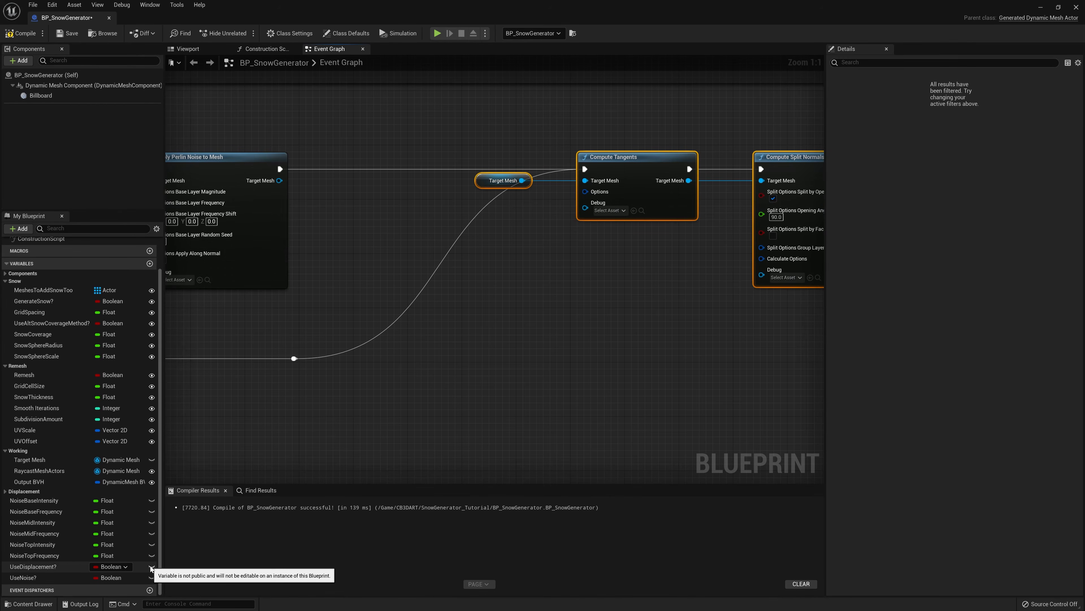
# Make UseDisplacement?, UseNoise? and the six noise intensity and frequency variables instance editable.
pyautogui.click(152, 567)
pyautogui.click(152, 578)
pyautogui.click(152, 556)
pyautogui.click(152, 544)
pyautogui.click(152, 533)
pyautogui.click(152, 523)
pyautogui.click(151, 511)
pyautogui.click(152, 501)
# Group the noise variables in a new category named Noise, with UseNoise? as its first entry.
pyautogui.click(64, 500)
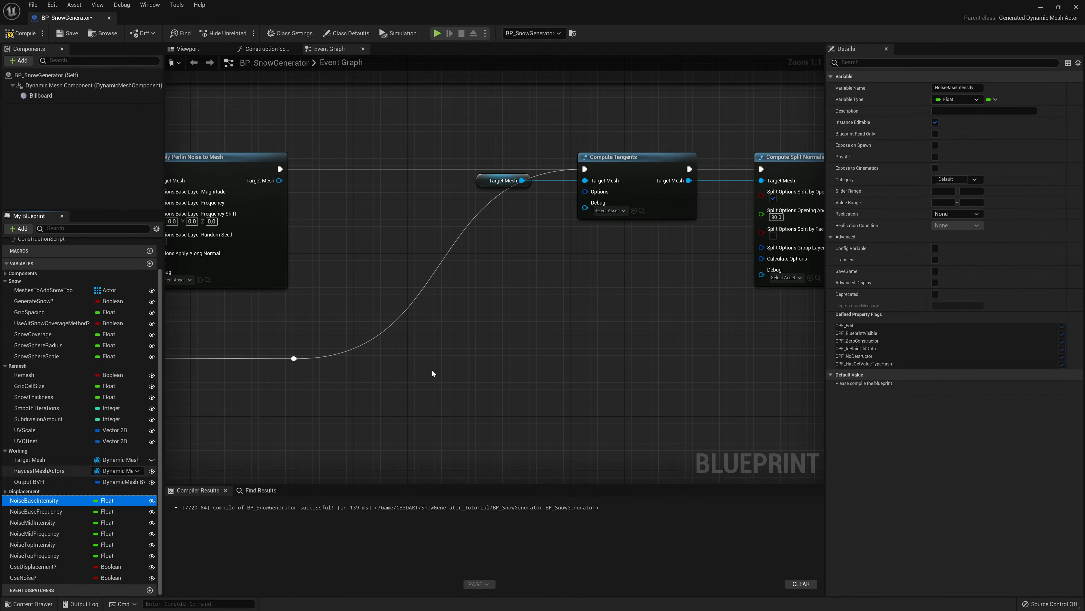
pyautogui.click(948, 180)
pyautogui.write('Noise')
pyautogui.press('Return')
pyautogui.moveTo(33, 519); pyautogui.dragTo(27, 499)
pyautogui.moveTo(33, 544); pyautogui.dragTo(24, 499)
pyautogui.moveTo(29, 552); pyautogui.dragTo(21, 500)
pyautogui.moveTo(28, 585); pyautogui.dragTo(31, 512)
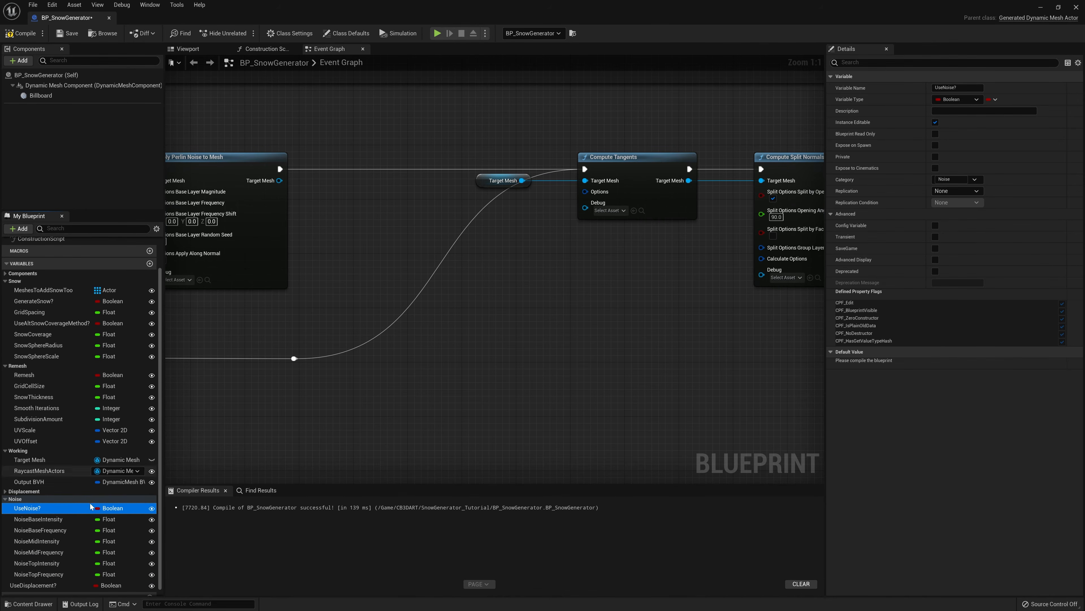
# Move the UseDisplacement? variable into the Displacement category as its first entry.
pyautogui.scroll(-1, 47, 582)
pyautogui.click(47, 578)
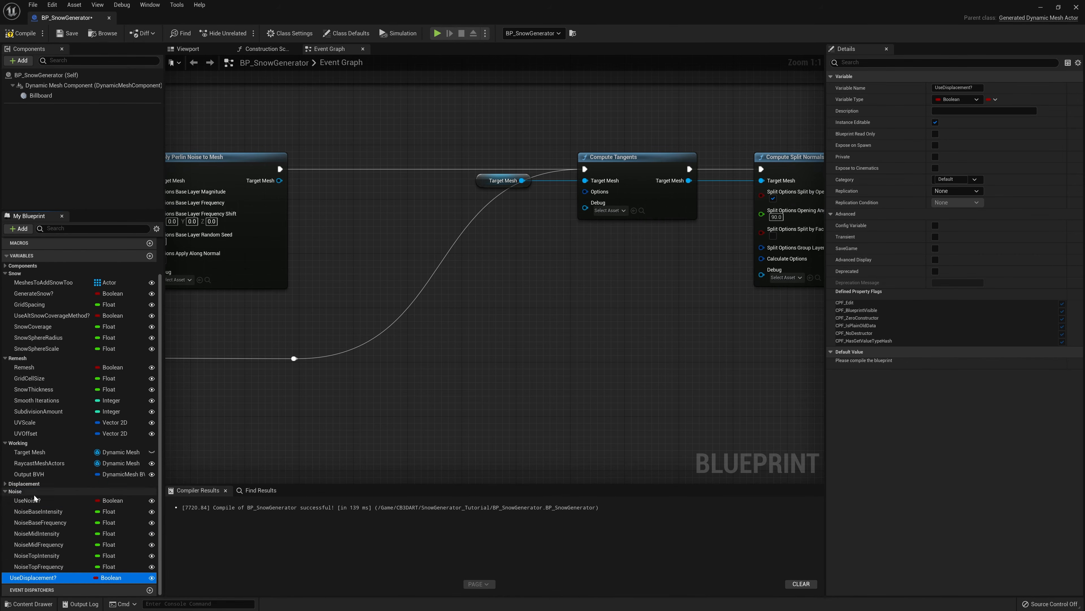
pyautogui.click(6, 484)
pyautogui.scroll(-3, 43, 556)
pyautogui.moveTo(34, 577); pyautogui.dragTo(48, 450)
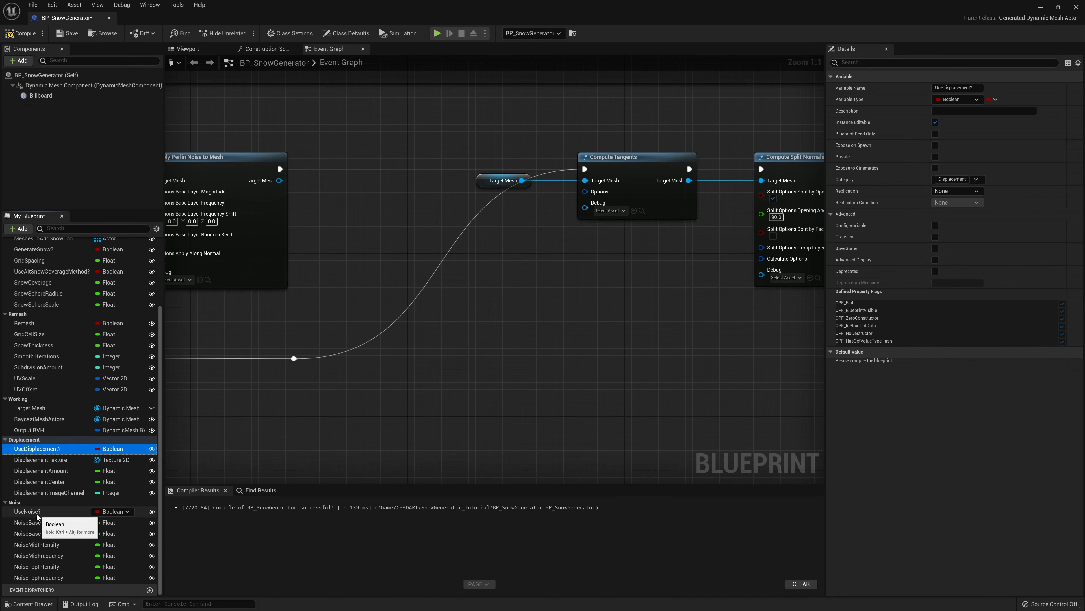
# Compile the blueprint and turn off the default value of UseDisplacement?
pyautogui.moveTo(369, 348); pyautogui.dragTo(697, 329, button='right')
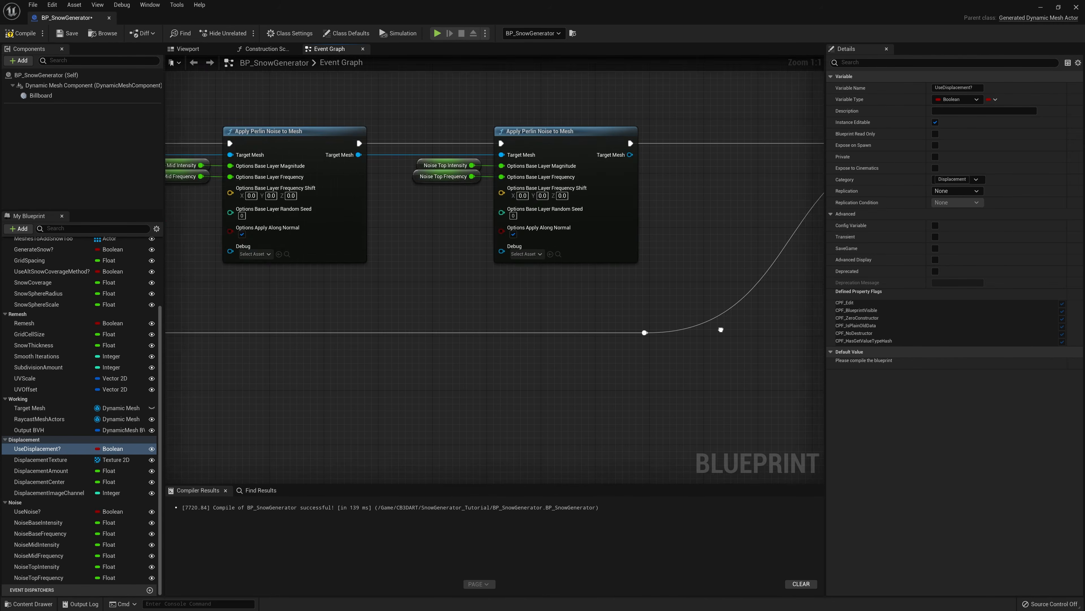
pyautogui.moveTo(196, 348); pyautogui.dragTo(481, 327, button='right')
pyautogui.scroll(-4, 481, 327)
pyautogui.moveTo(216, 311); pyautogui.dragTo(359, 299, button='right')
pyautogui.scroll(1, 377, 268)
pyautogui.moveTo(224, 276); pyautogui.dragTo(622, 296, button='right')
pyautogui.scroll(3, 622, 296)
pyautogui.click(21, 34)
pyautogui.click(476, 192)
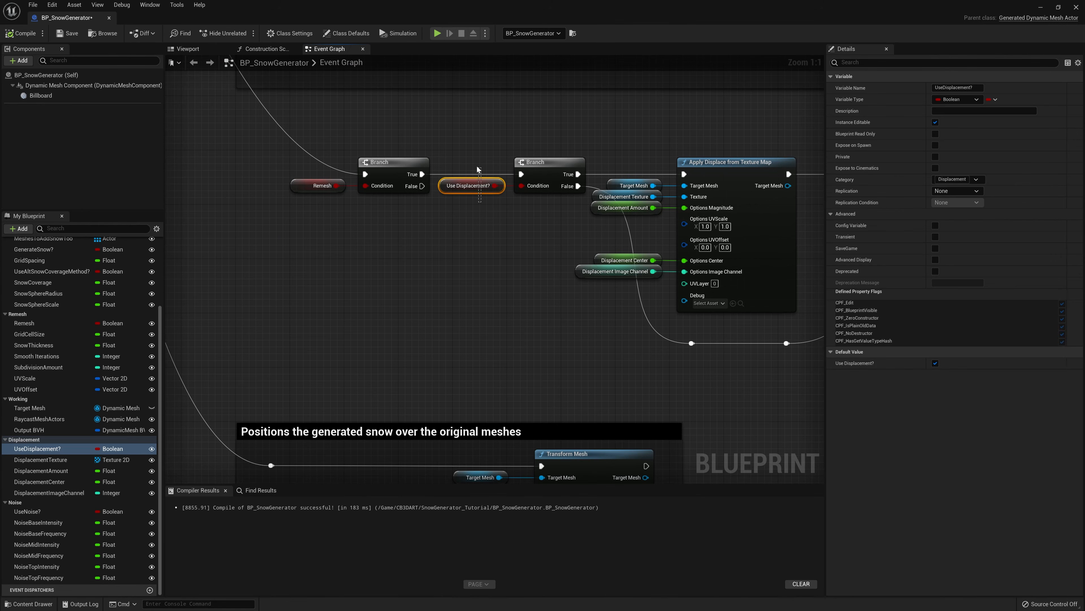
pyautogui.click(935, 237)
# Turn off the default value of UseNoise?, and compile and save the blueprint.
pyautogui.scroll(-2, 569, 260)
pyautogui.moveTo(707, 255); pyautogui.dragTo(429, 273, button='right')
pyautogui.scroll(-1, 428, 272)
pyautogui.click(519, 227)
pyautogui.click(935, 236)
pyautogui.click(21, 33)
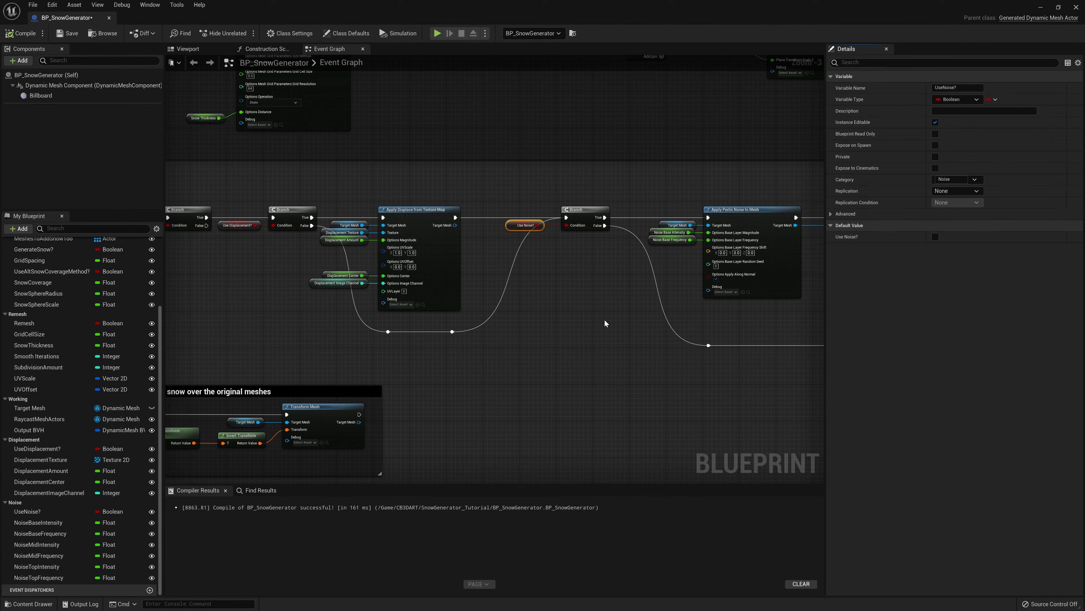
pyautogui.click(68, 33)
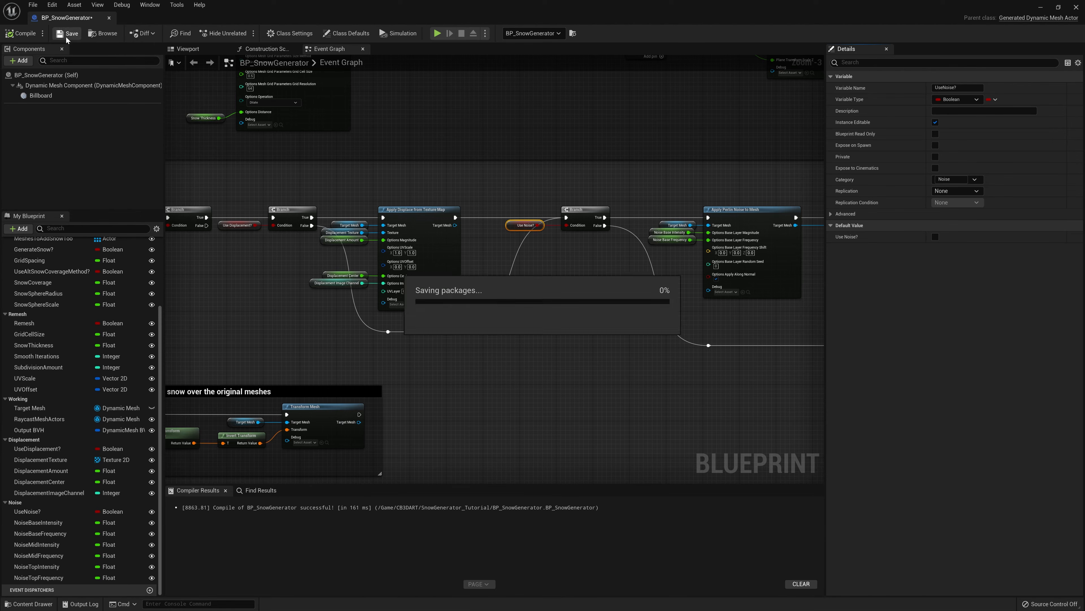
# Return to the level, generate the snow actor's mesh cache and enable its Use Noise? option.
pyautogui.click(1076, 8)
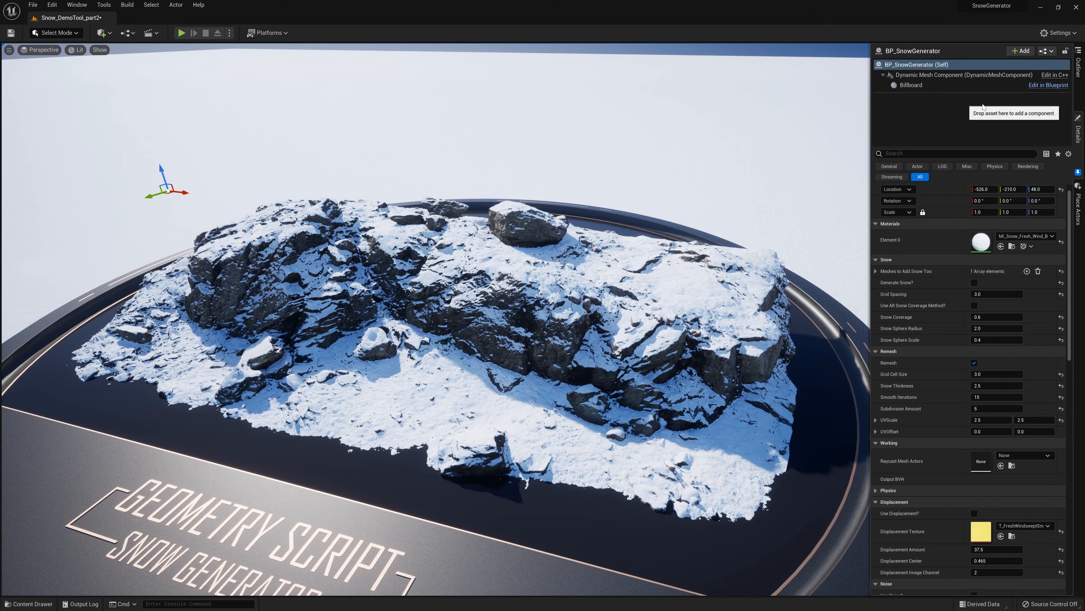
pyautogui.scroll(-10, 940, 410)
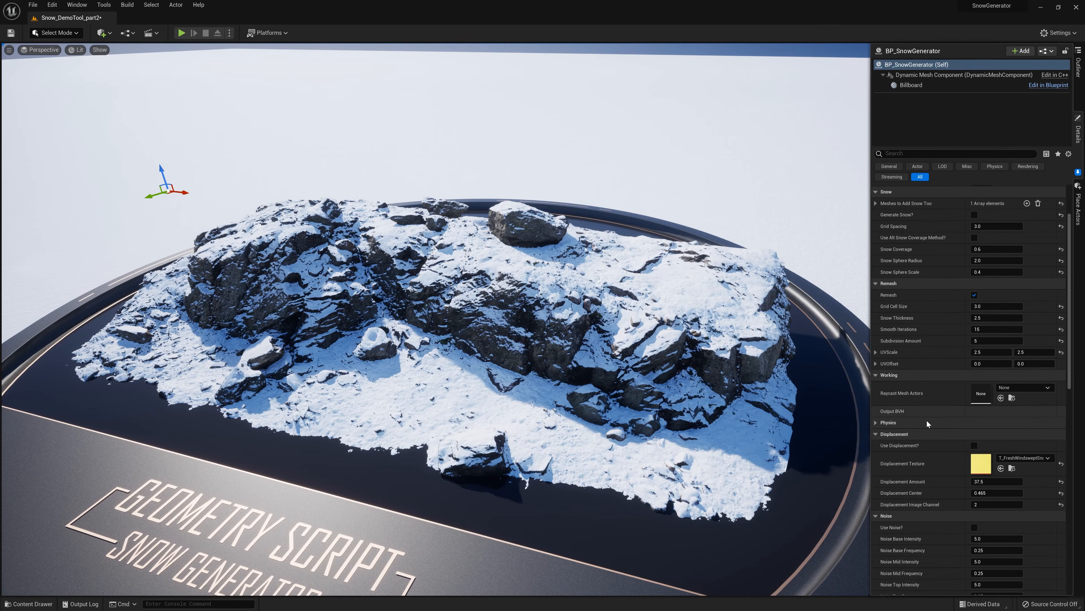
pyautogui.click(942, 508)
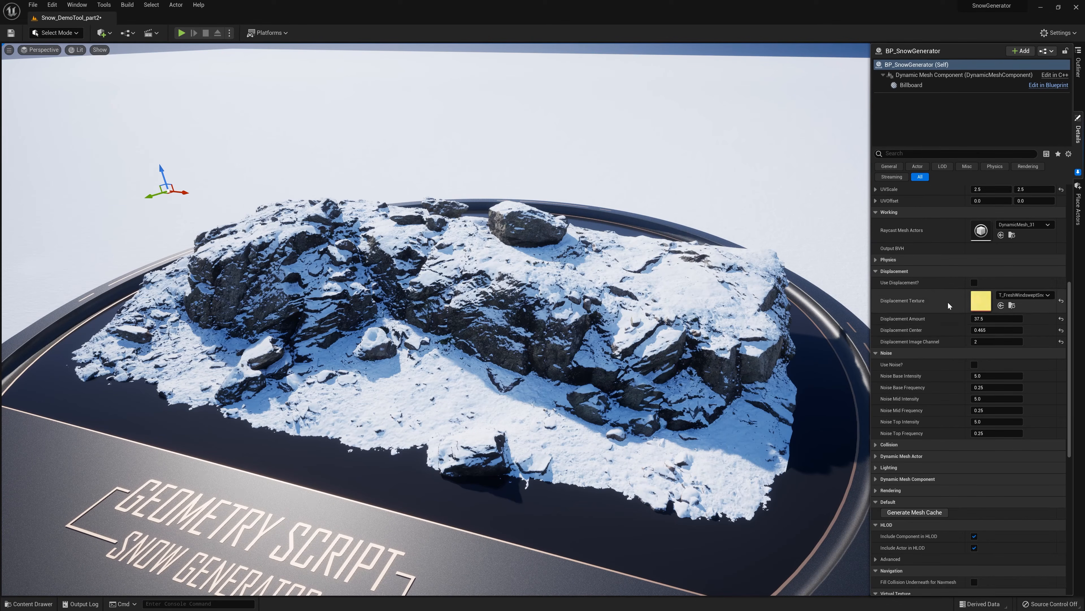
pyautogui.scroll(2, 978, 342)
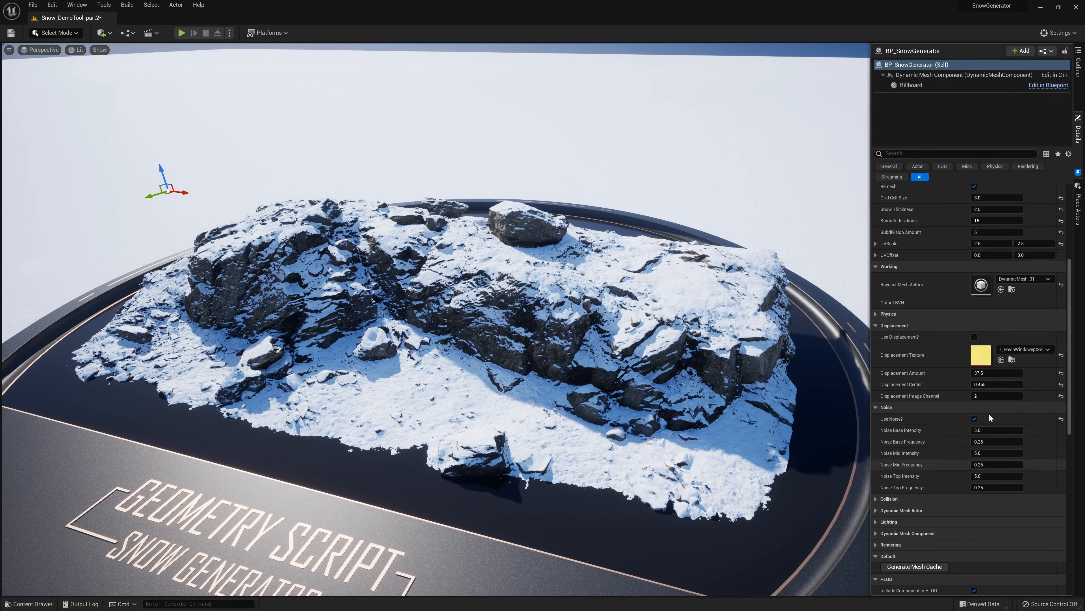
# Open the BP_SnowGenerator event graph again in a maximized blueprint editor window.
pyautogui.click(1044, 85)
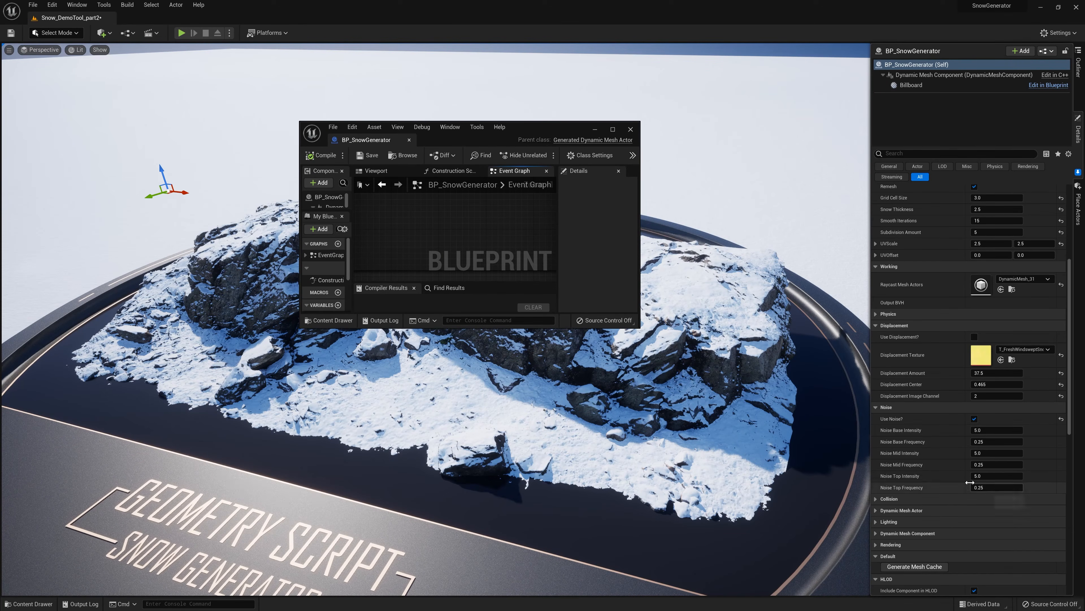
pyautogui.doubleClick(543, 129)
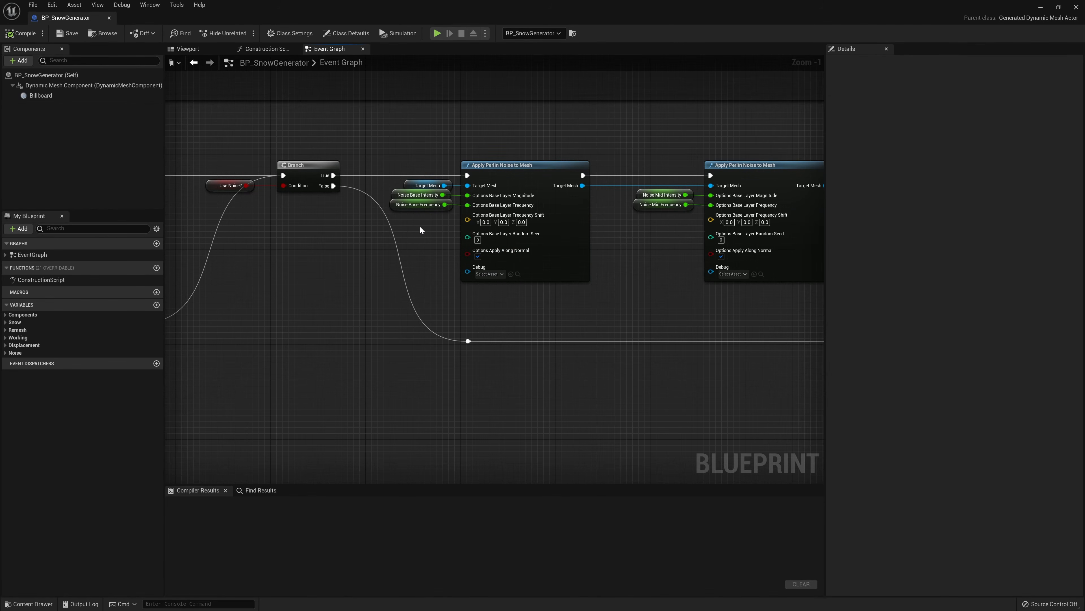
pyautogui.moveTo(664, 221); pyautogui.dragTo(565, 229, button='right')
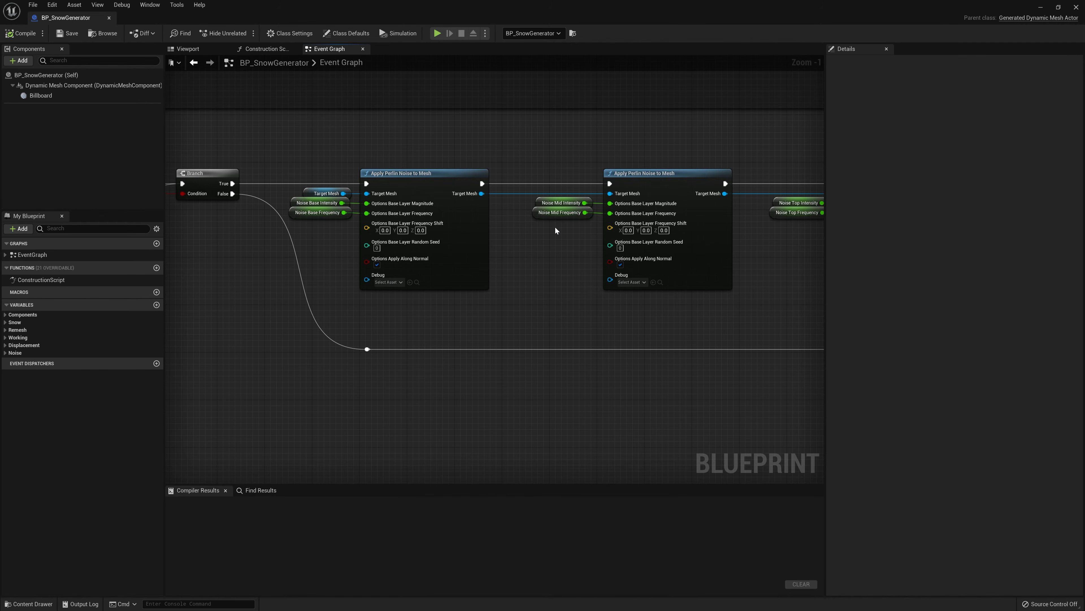
pyautogui.moveTo(621, 142); pyautogui.dragTo(500, 150, button='right')
pyautogui.moveTo(277, 320); pyautogui.dragTo(570, 319, button='right')
pyautogui.scroll(1, 545, 256)
# Set the default values of NoiseBaseIntensity to 1.0 and NoiseBaseFrequency to 0.05.
pyautogui.click(454, 207)
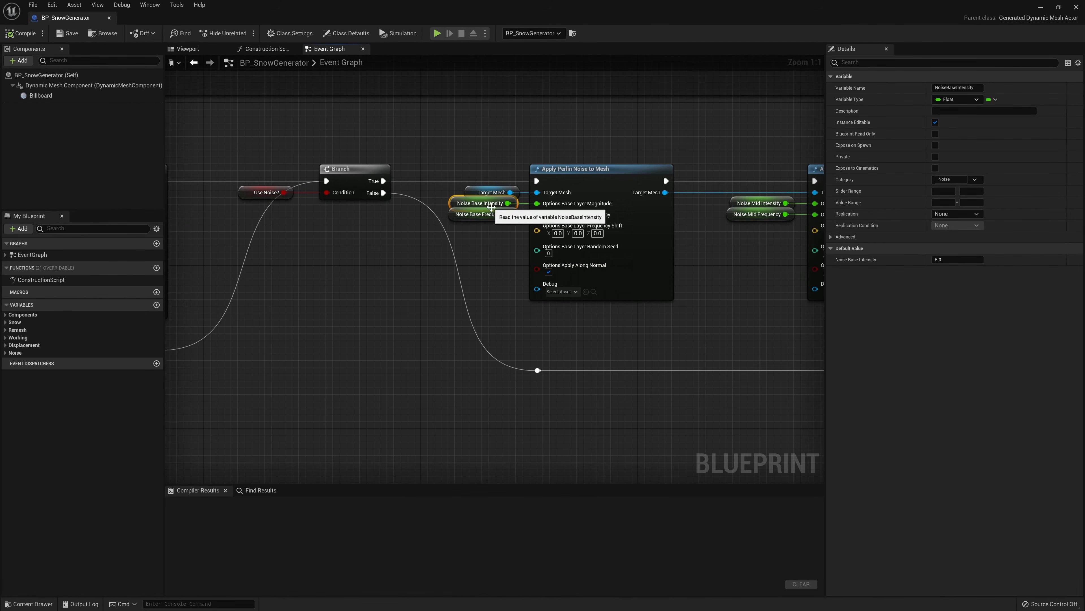
pyautogui.click(957, 260)
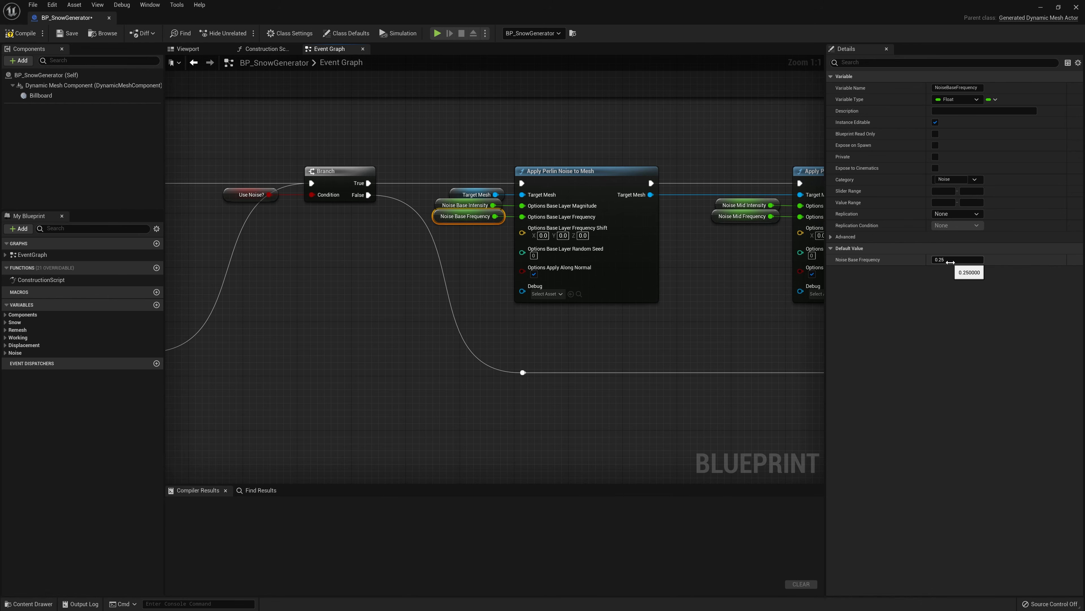
pyautogui.click(951, 261)
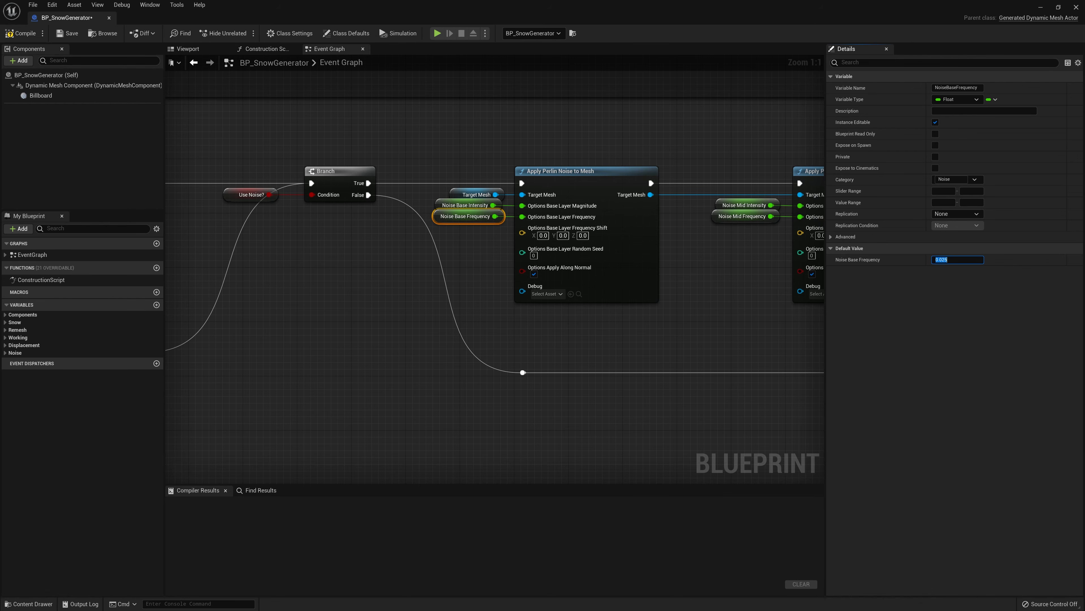
pyautogui.write('0.05')
pyautogui.press('Return')
pyautogui.click(432, 275)
# Set the default values of both NoiseMidIntensity and NoiseMidFrequency to 0.5.
pyautogui.moveTo(432, 275); pyautogui.dragTo(399, 282, button='right')
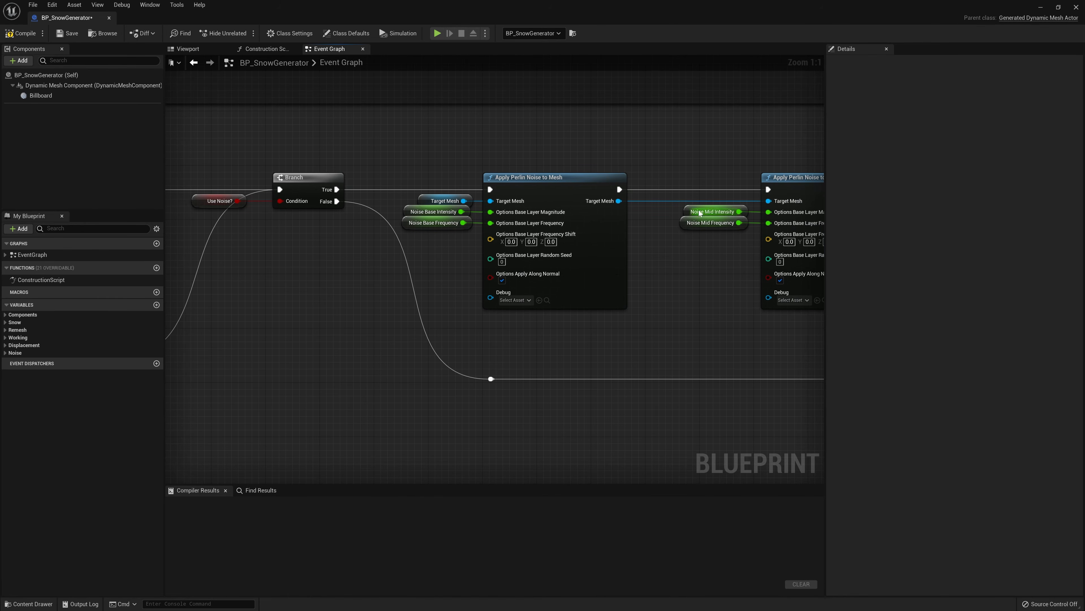
pyautogui.click(689, 210)
pyautogui.click(957, 259)
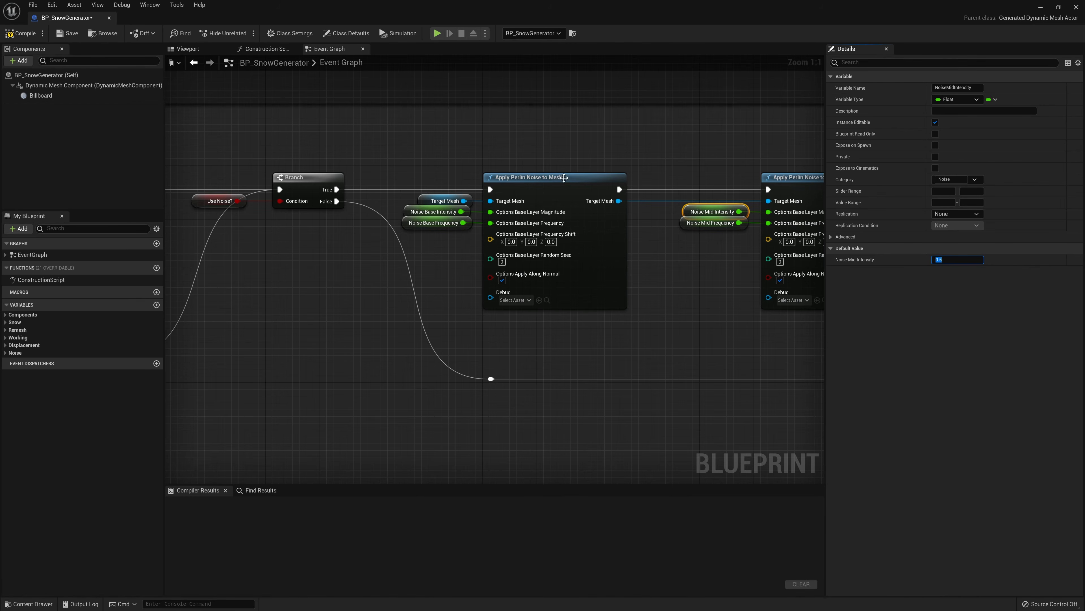
pyautogui.click(688, 221)
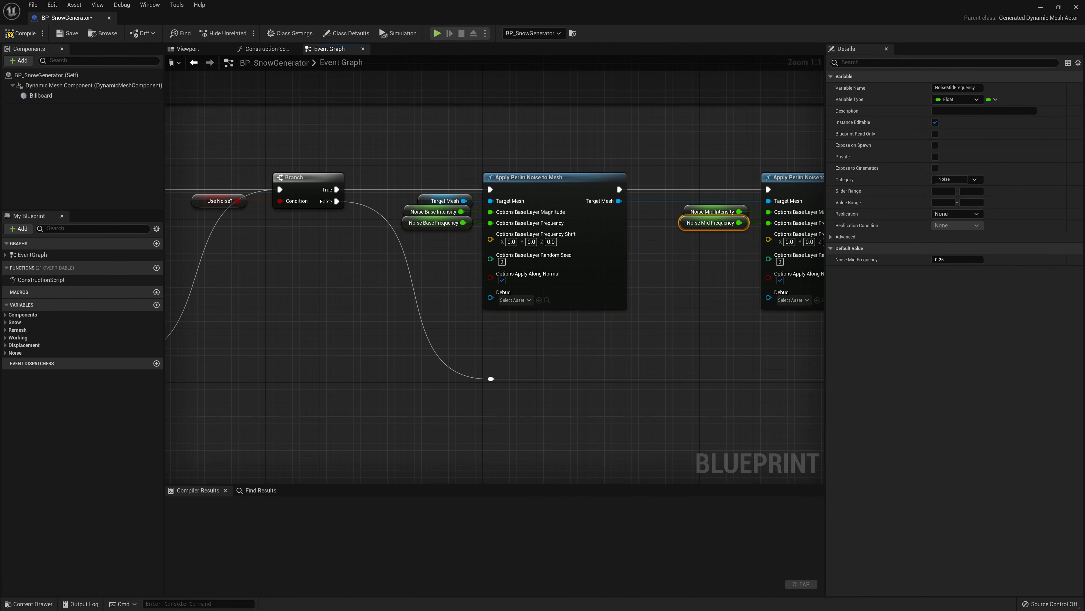
pyautogui.click(958, 260)
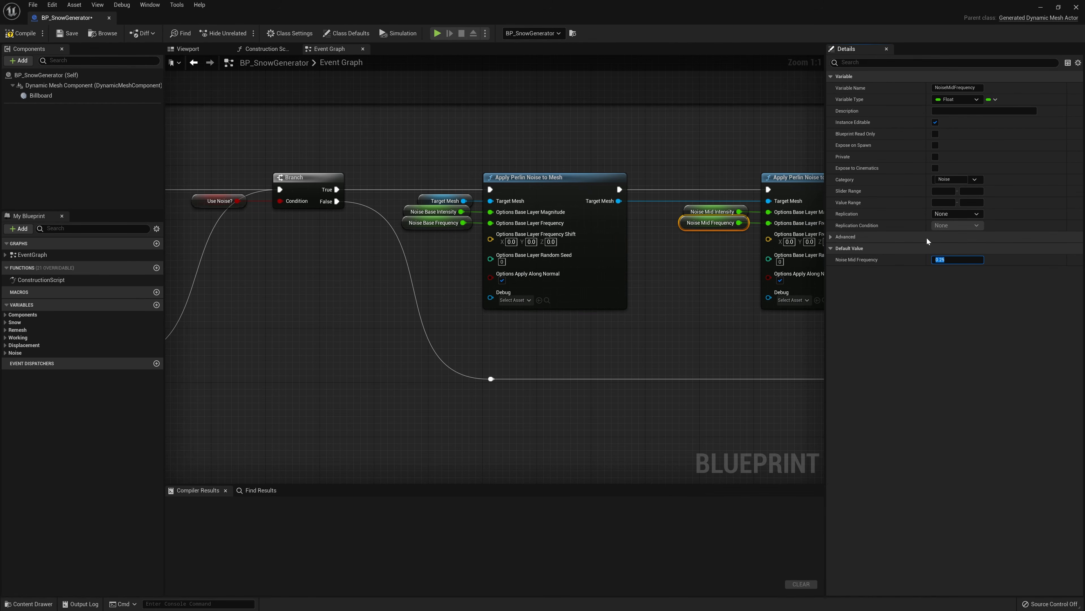
# Set the default values of NoiseTopIntensity to 0.3 and NoiseTopFrequency to 3.0.
pyautogui.moveTo(727, 297); pyautogui.dragTo(450, 312, button='right')
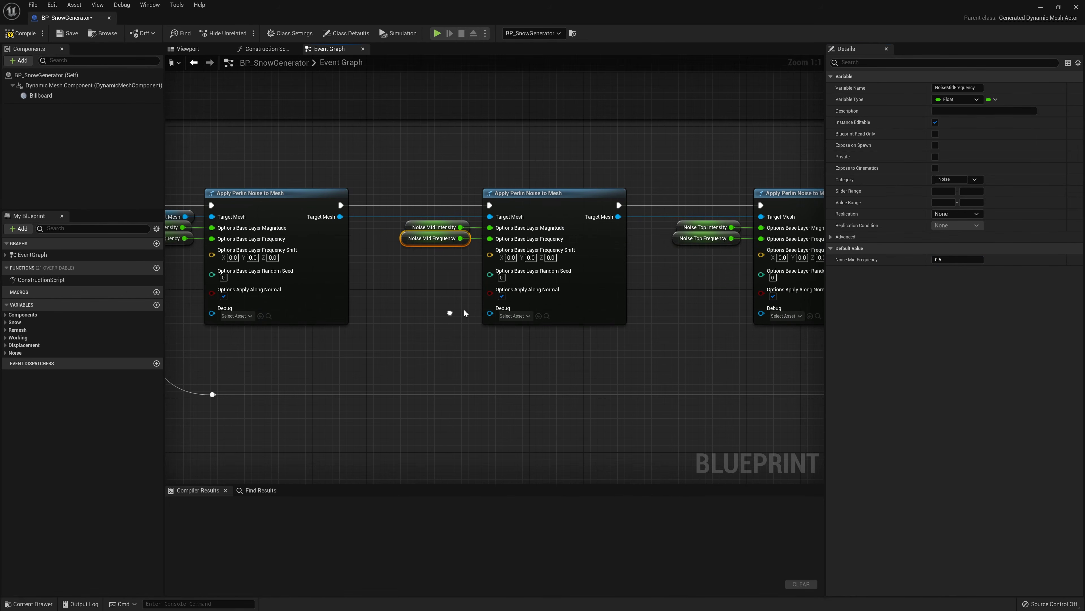
pyautogui.click(679, 225)
pyautogui.click(957, 259)
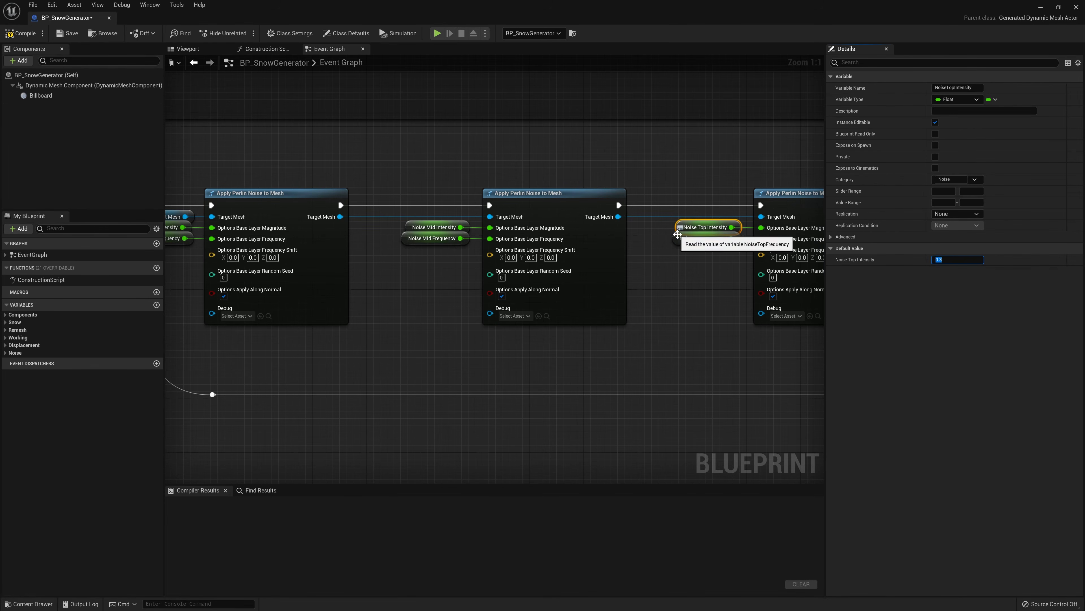
pyautogui.click(703, 238)
pyautogui.click(955, 259)
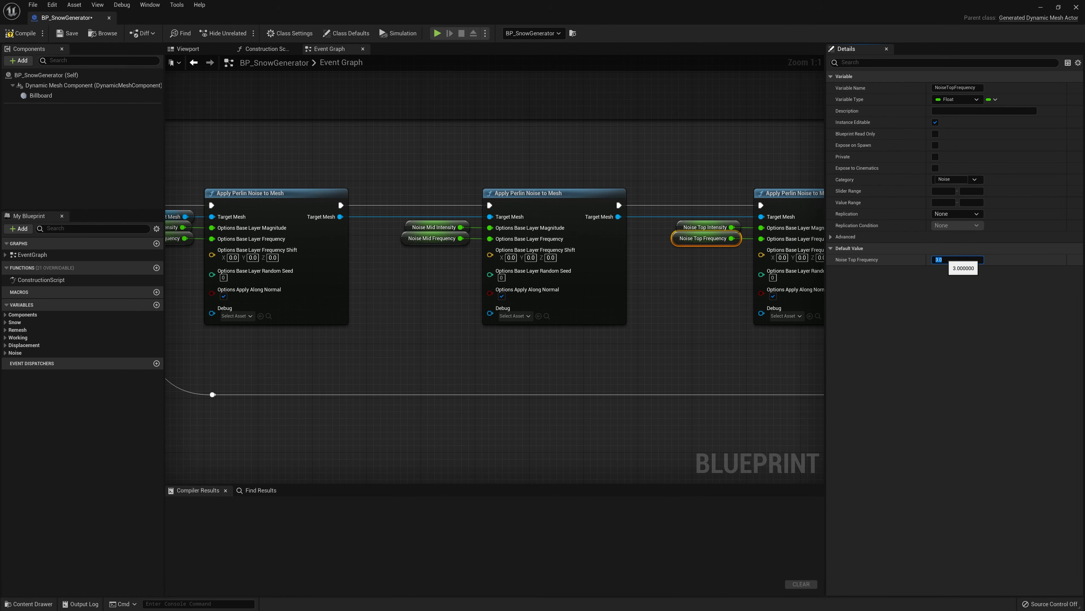
# Compile BP_SnowGenerator and close the blueprint editor to return to the level.
pyautogui.scroll(-2, 386, 149)
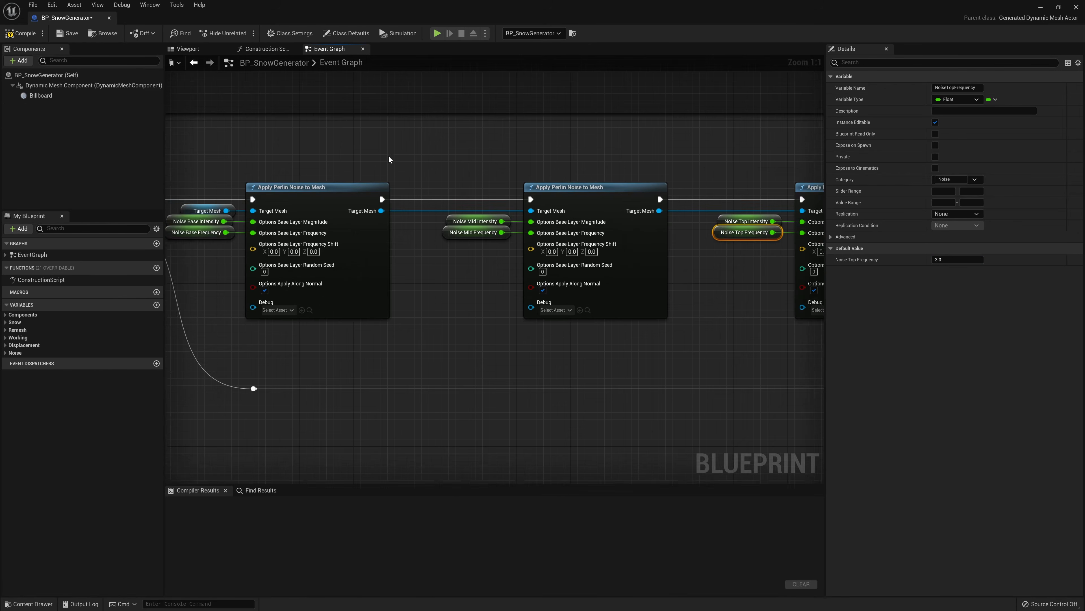
pyautogui.moveTo(396, 163); pyautogui.dragTo(465, 160, button='right')
pyautogui.click(20, 33)
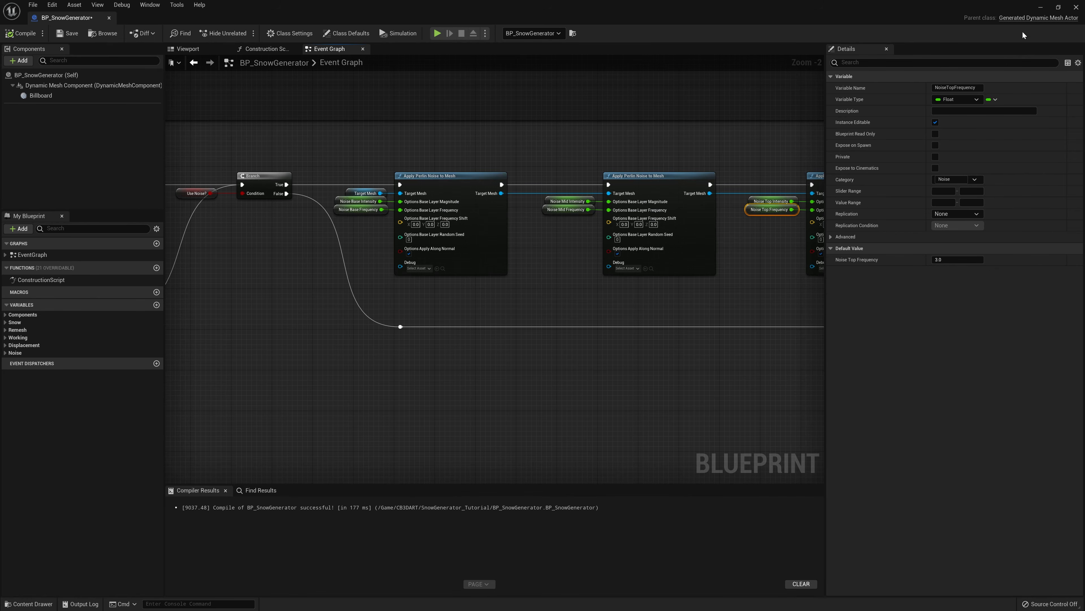
pyautogui.click(1076, 7)
# Generate the snow actor's mesh cache and regenerate the snow with Use Noise? turned off.
pyautogui.scroll(-3, 940, 427)
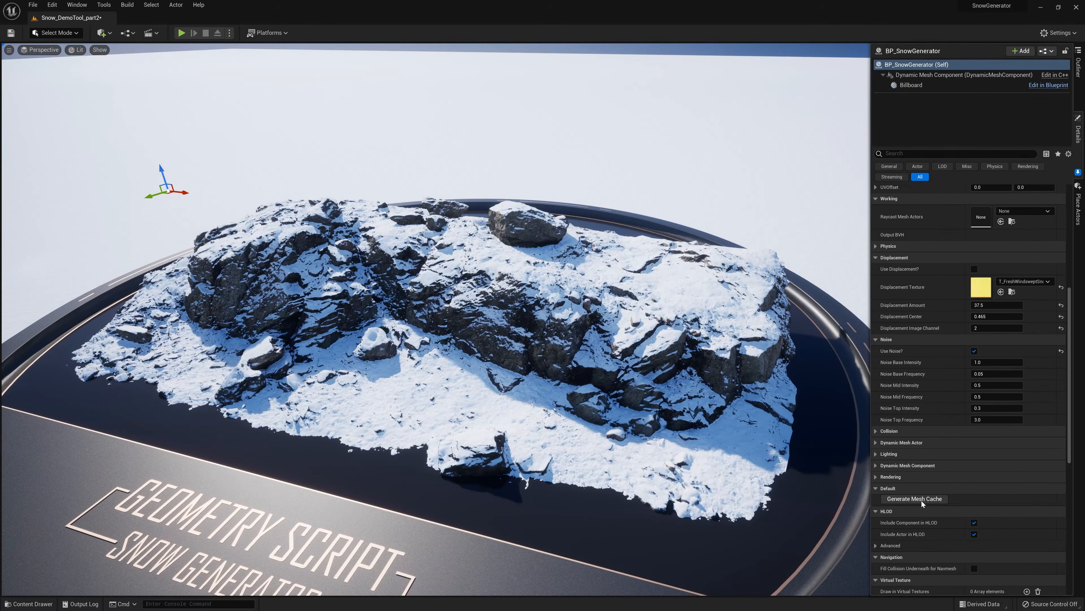
pyautogui.click(926, 499)
pyautogui.scroll(5, 968, 372)
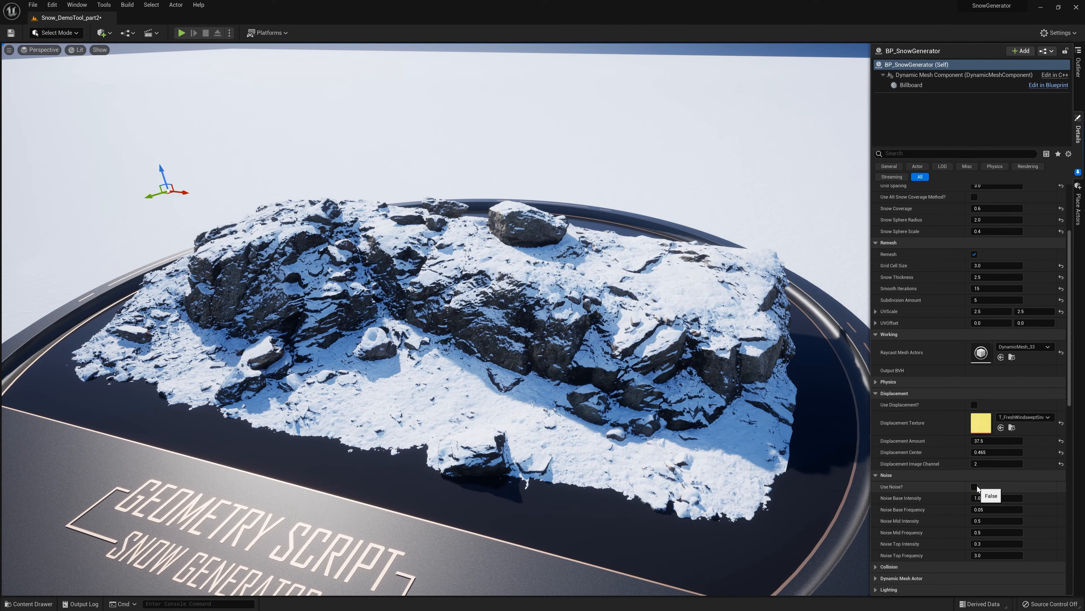
pyautogui.scroll(4, 980, 385)
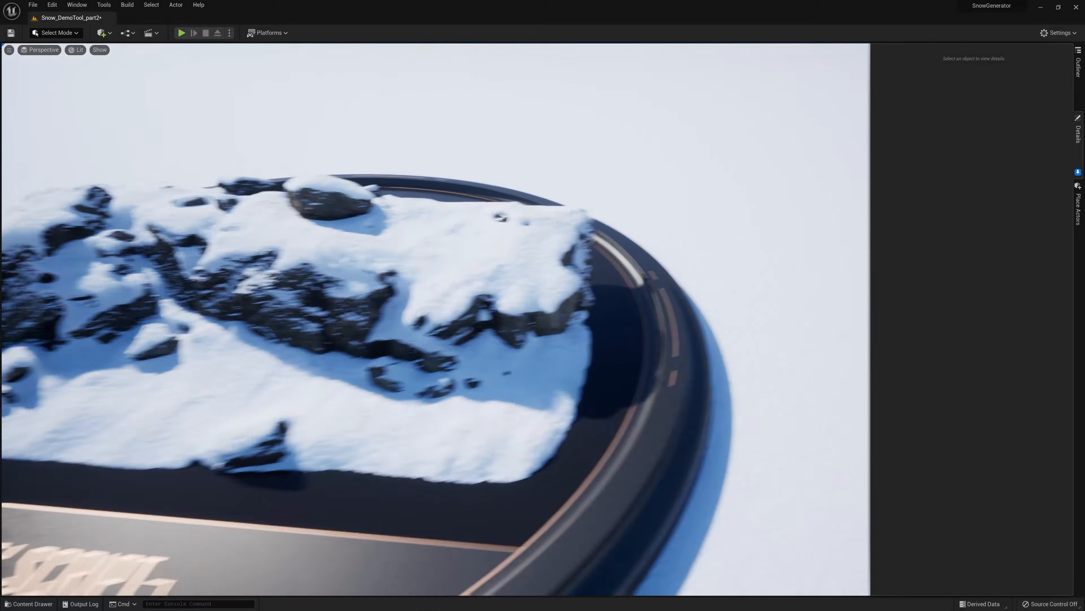
# Examine the noise-covered snow on the rocks from several angles and review the snow actor's noise settings.
pyautogui.moveTo(435, 319); pyautogui.dragTo(372, 235, button='right')
pyautogui.moveTo(477, 399); pyautogui.dragTo(481, 470, button='right')
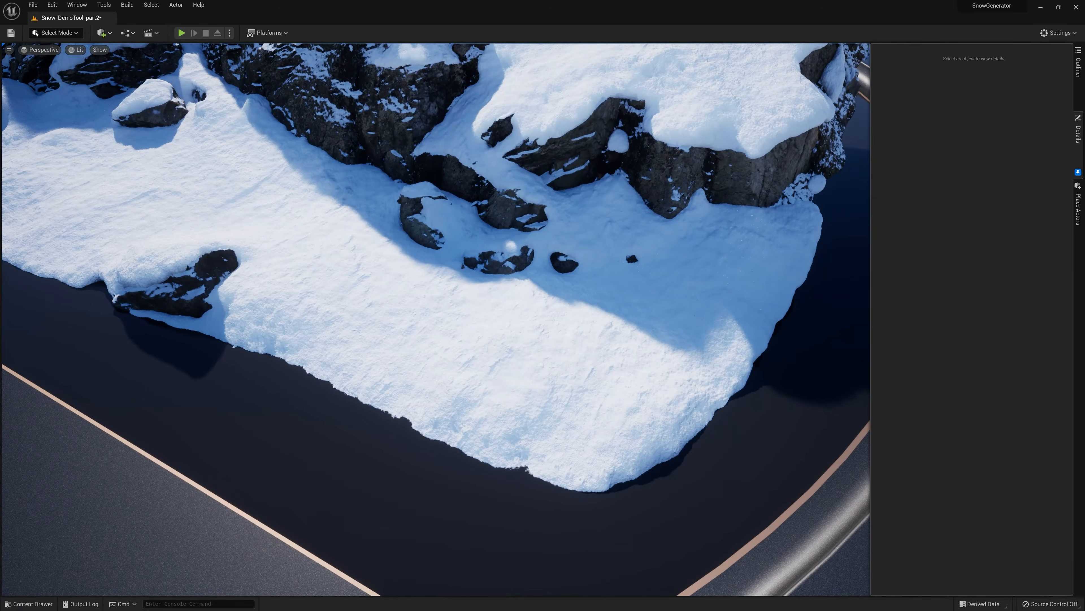
pyautogui.click(568, 383)
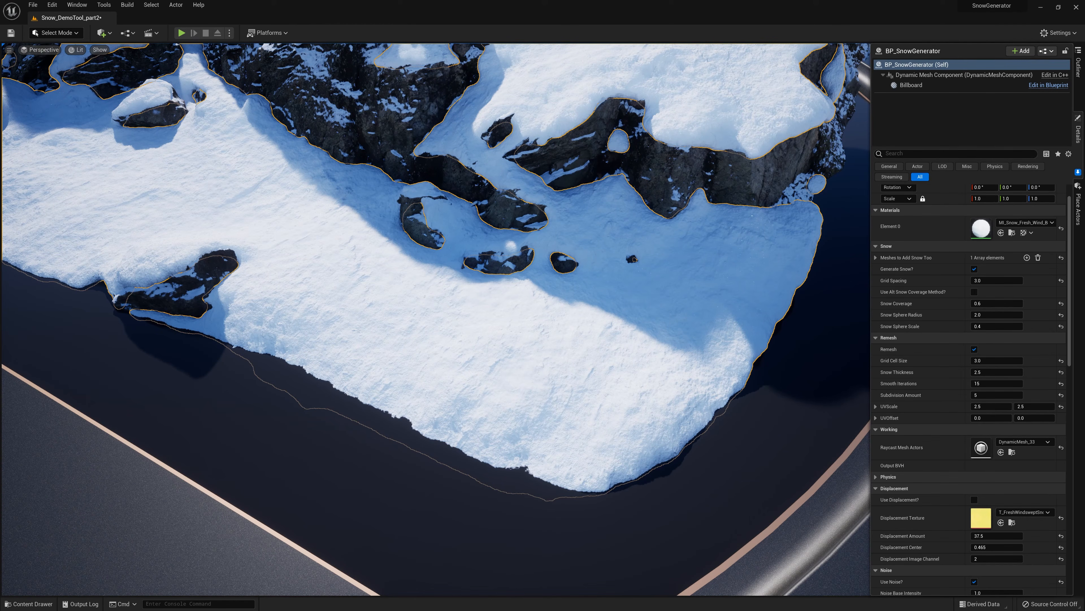
pyautogui.moveTo(436, 318); pyautogui.dragTo(295, 288, button='right')
pyautogui.moveTo(590, 322); pyautogui.dragTo(619, 316, button='right')
pyautogui.moveTo(458, 367); pyautogui.dragTo(539, 279, button='right')
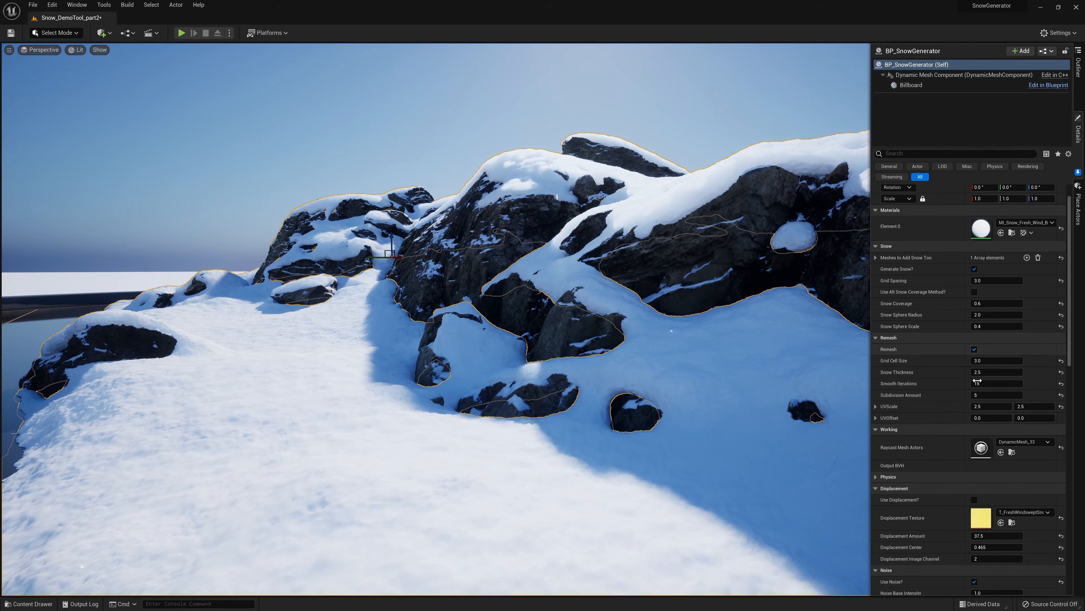
pyautogui.scroll(-5, 985, 505)
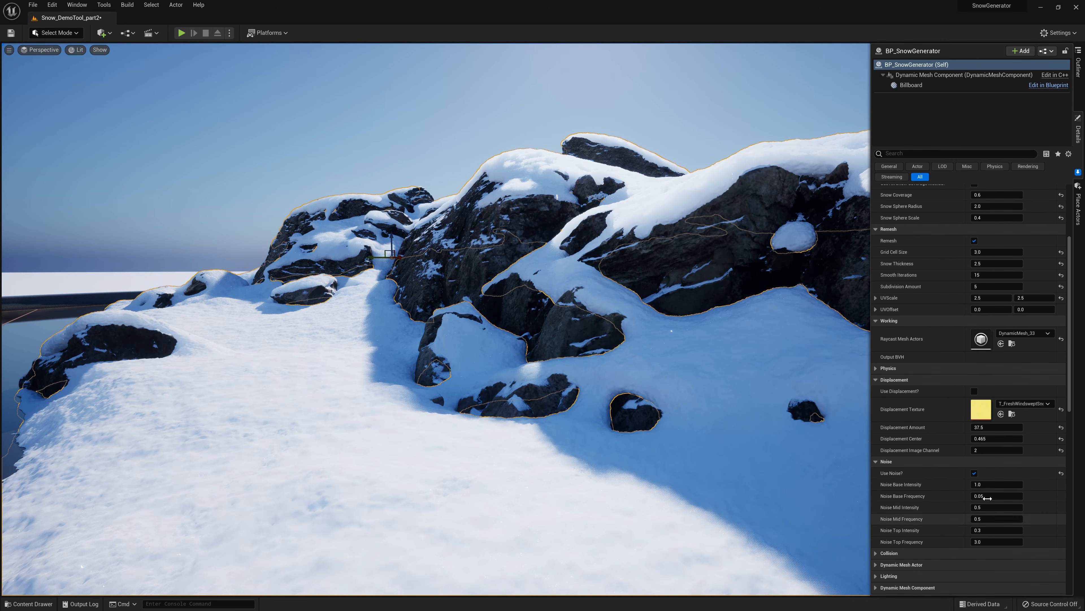
pyautogui.moveTo(542, 278); pyautogui.dragTo(554, 248, button='right')
pyautogui.press('Escape')
pyautogui.moveTo(502, 191); pyautogui.dragTo(502, 191, button='right')
pyautogui.press('q')
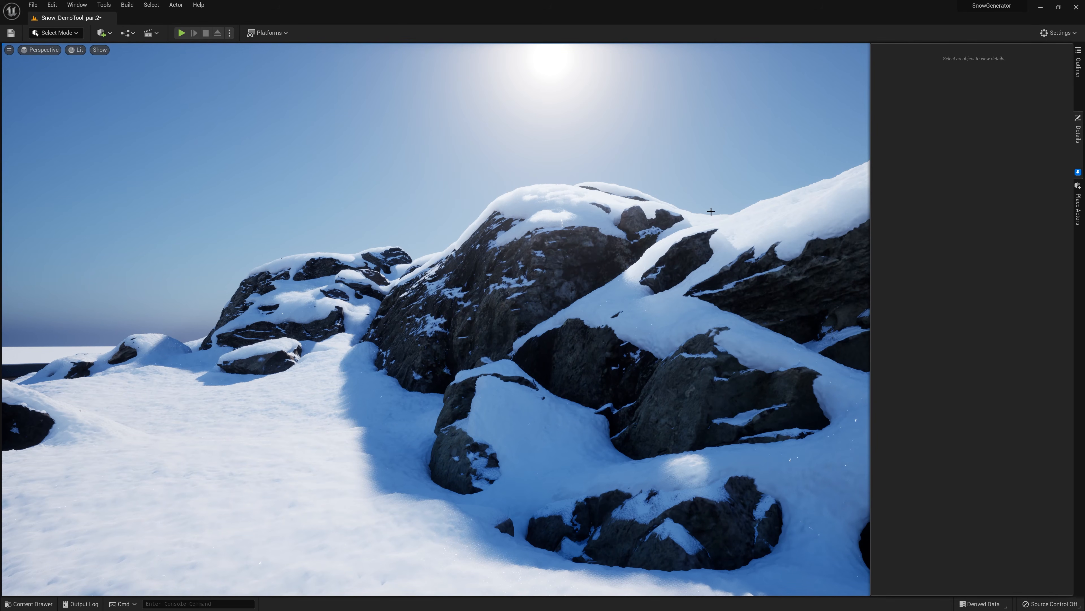
pyautogui.moveTo(851, 253)
pyautogui.mouseDown(button='right')
pyautogui.moveTo(824, 278)
pyautogui.moveTo(851, 253)
pyautogui.mouseUp(button='right')
pyautogui.press('s')
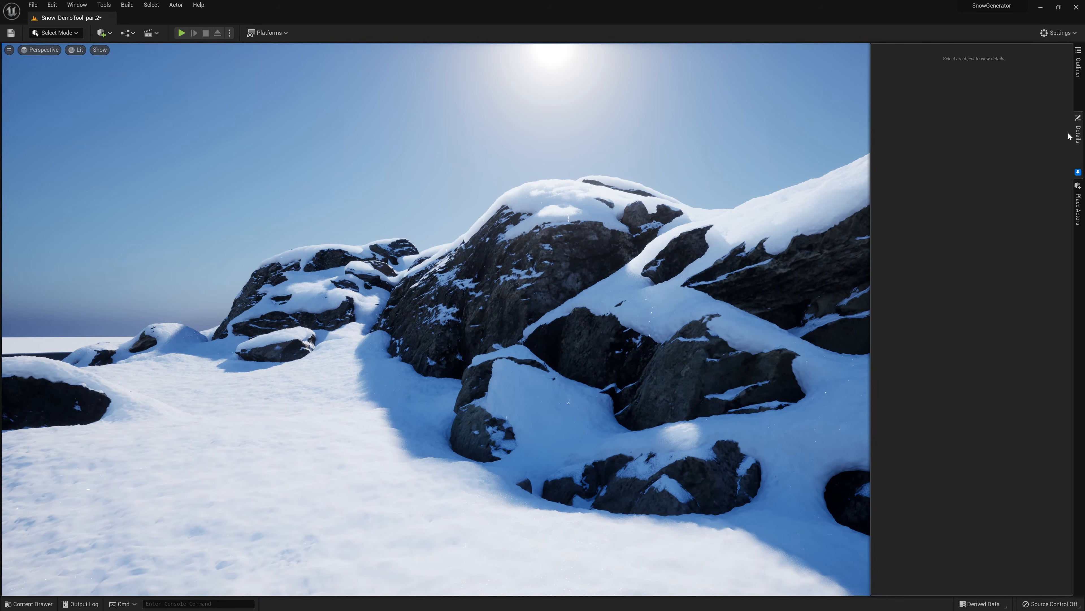
# Select BP_SnowGenerator in the level, turn off Use Noise?, and deselect the actor.
pyautogui.click(1079, 66)
pyautogui.click(974, 144)
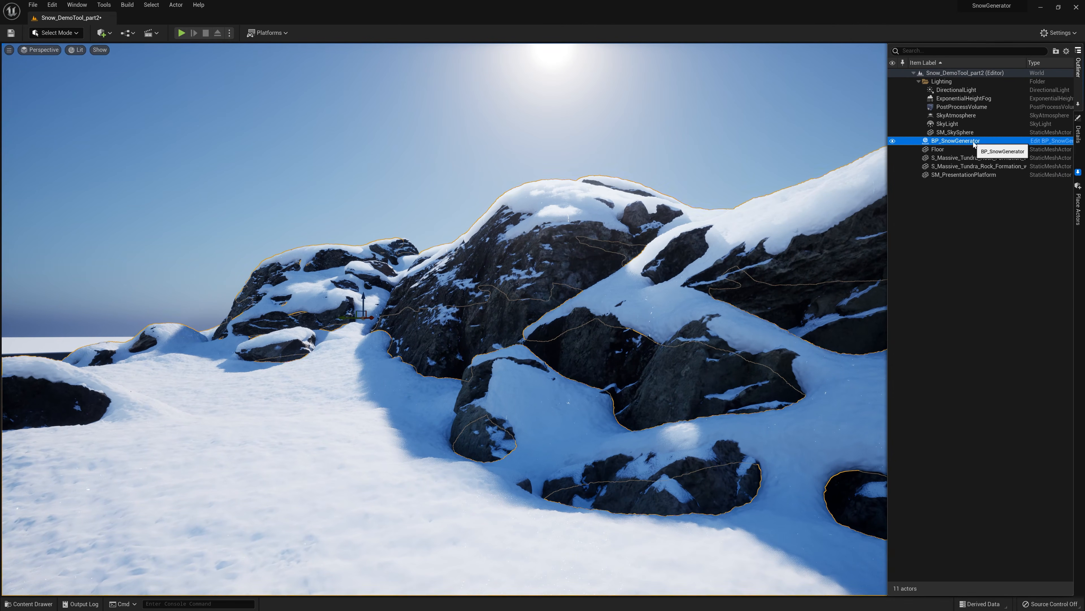
pyautogui.click(1078, 130)
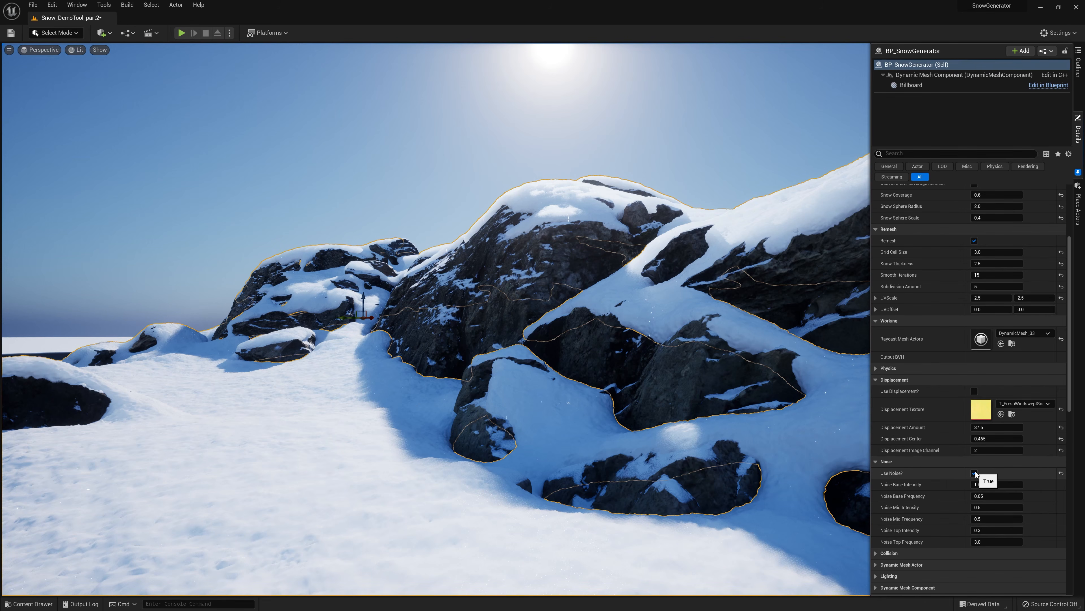
pyautogui.click(706, 200)
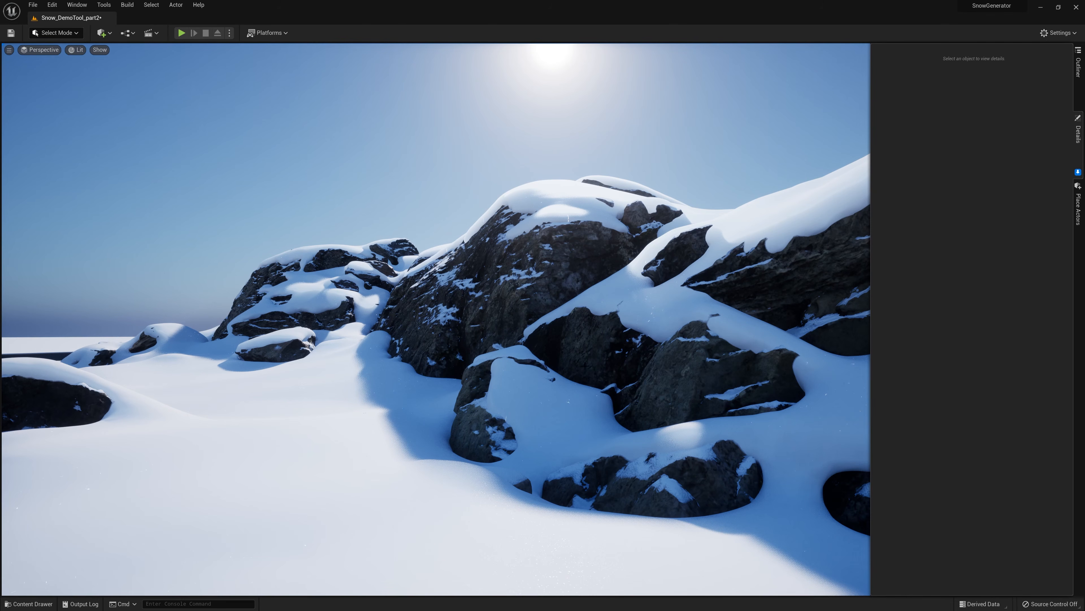
# Inspect the snow without noise from a higher viewpoint and review the actor's remesh, displacement and noise settings.
pyautogui.press('e')
pyautogui.moveTo(572, 409); pyautogui.dragTo(574, 453, button='right')
pyautogui.moveTo(612, 268); pyautogui.dragTo(612, 295, button='right')
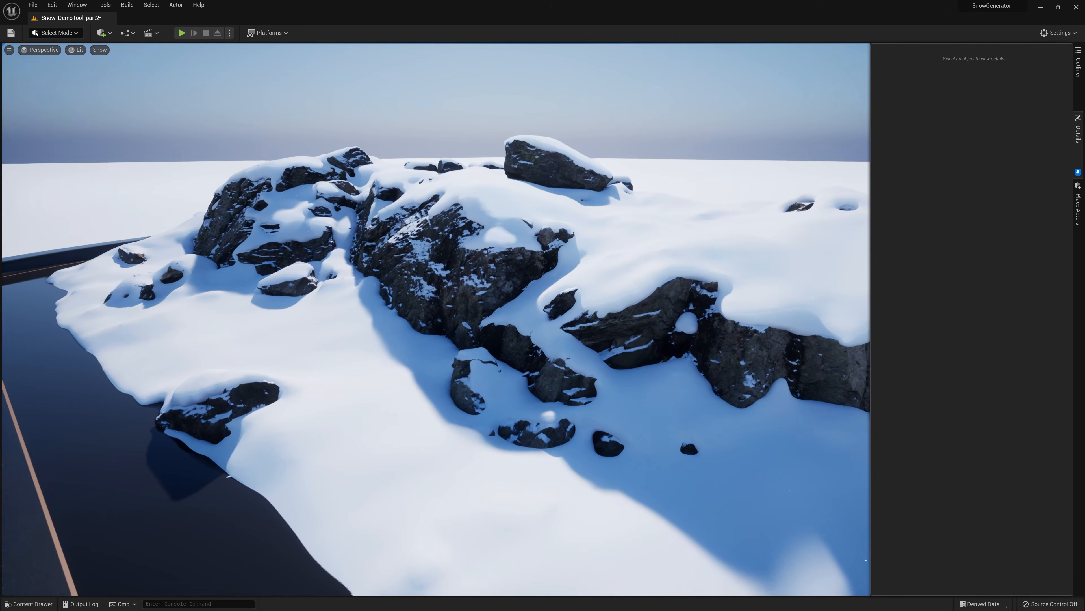
pyautogui.click(613, 269)
pyautogui.moveTo(1070, 298)
pyautogui.mouseDown()
pyautogui.moveTo(1070, 265)
pyautogui.moveTo(1071, 292)
pyautogui.mouseUp()
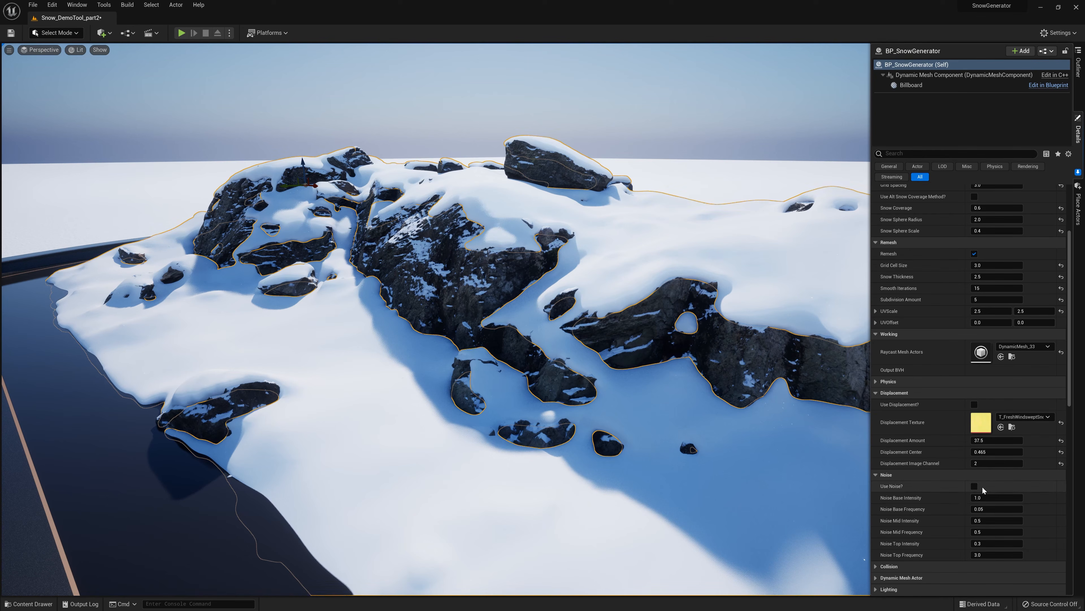
pyautogui.scroll(2, 924, 428)
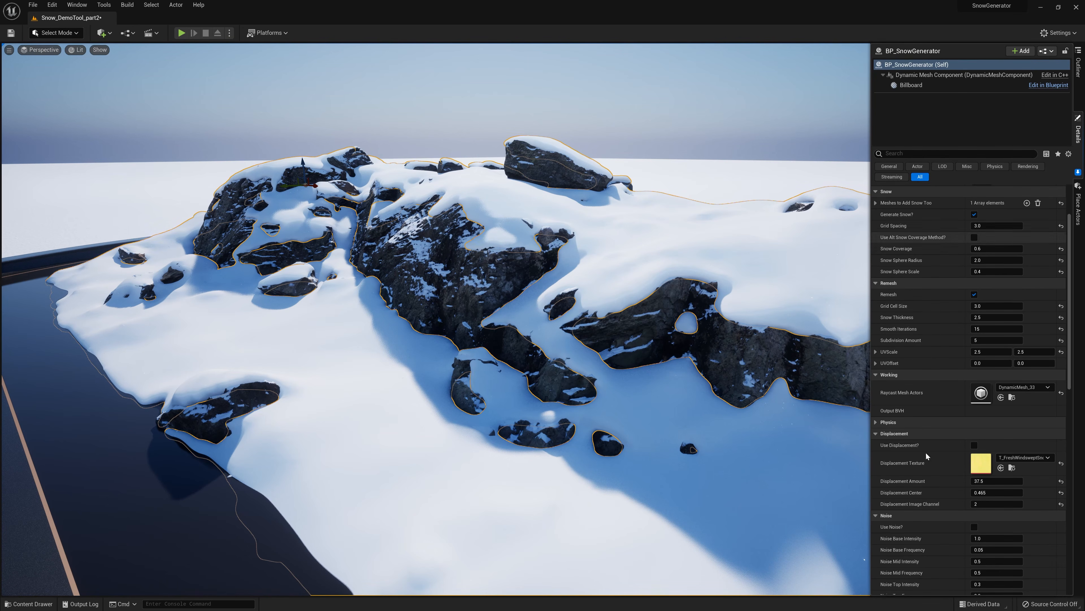
pyautogui.scroll(-2, 962, 447)
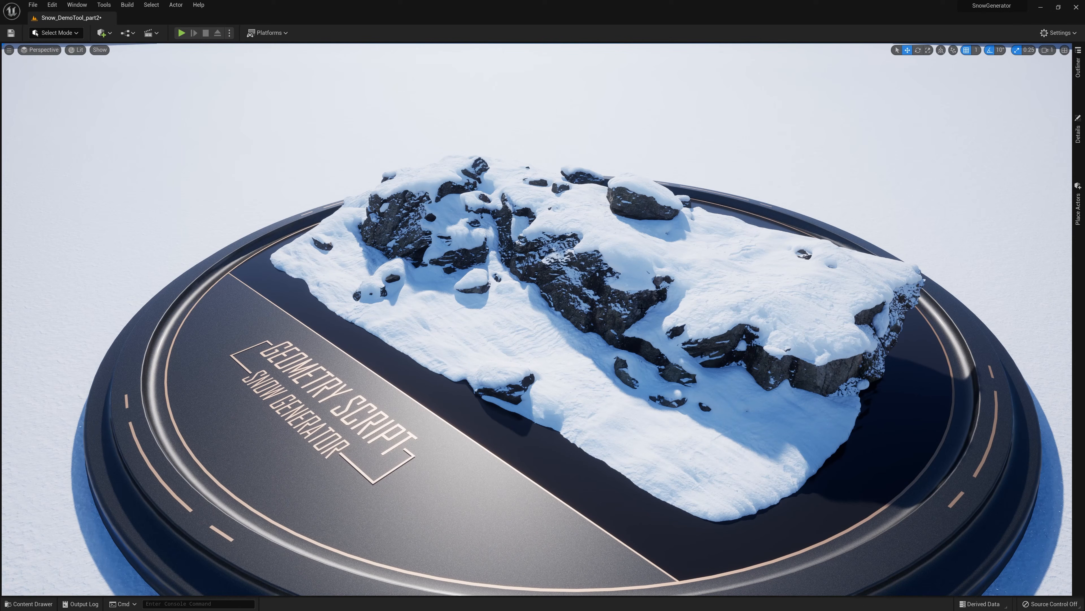
# Select the BP_SnowGenerator actor and review its property categories from 00 Snow through 03 Noise.
pyautogui.click(1078, 131)
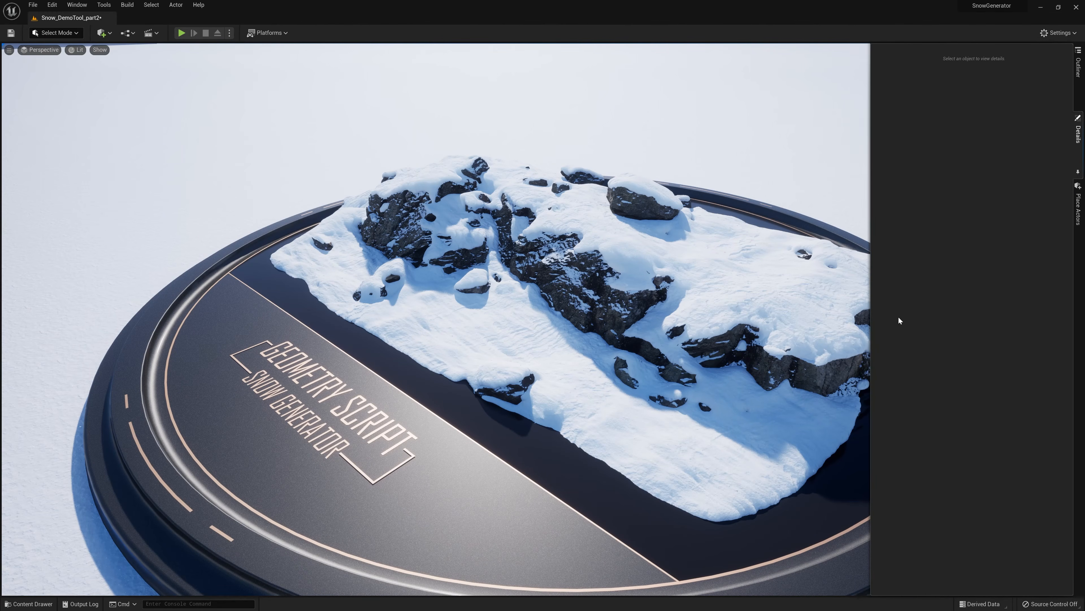
pyautogui.click(1078, 85)
pyautogui.click(971, 140)
pyautogui.click(1078, 131)
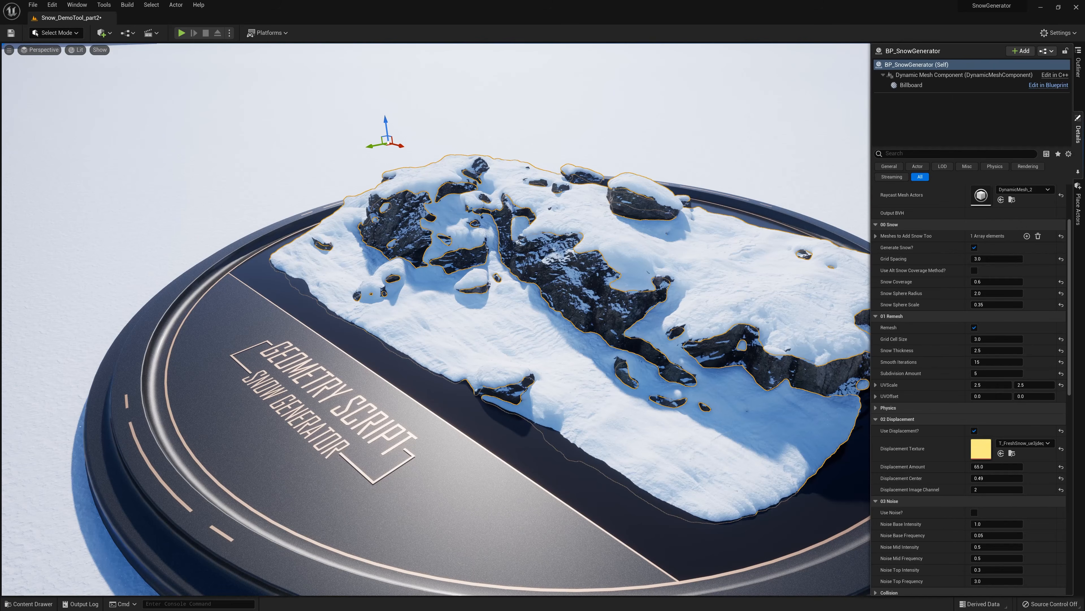
pyautogui.scroll(-5, 923, 491)
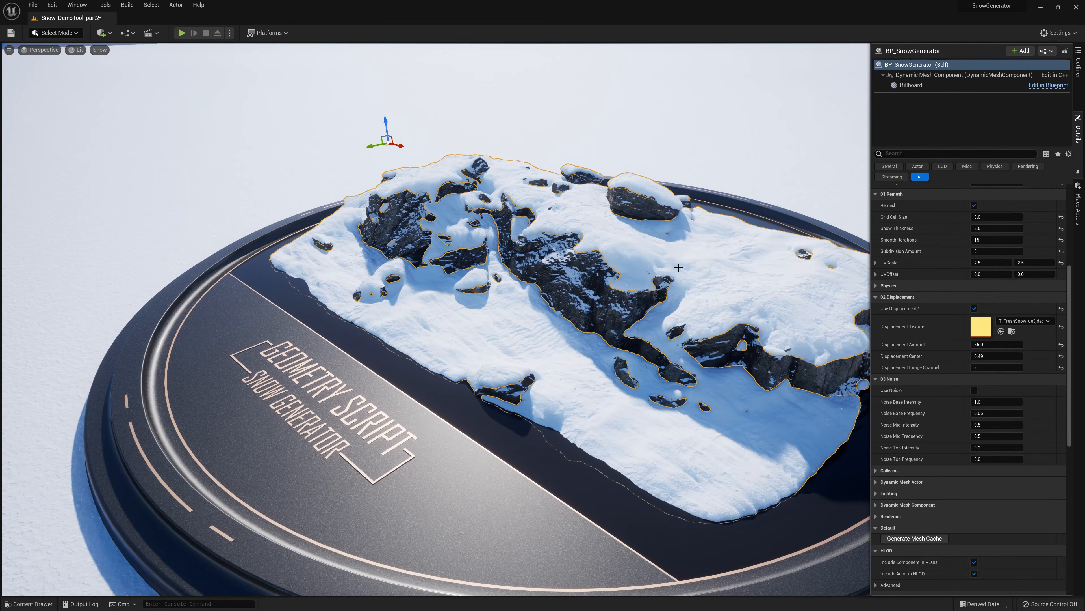
pyautogui.scroll(3, 919, 231)
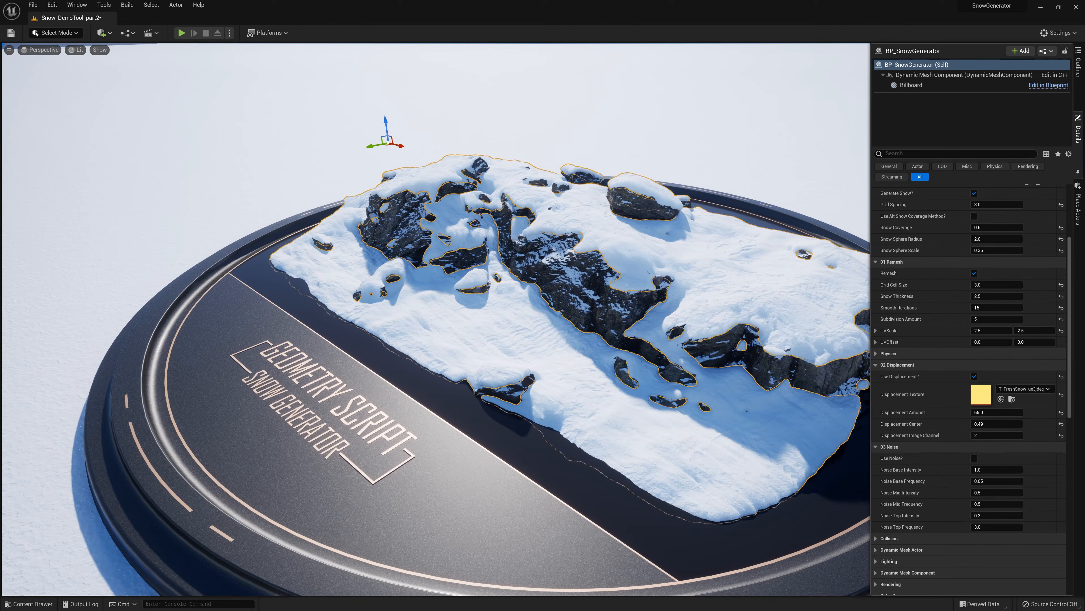
# Bring back the BP_SnowGenerator blueprint editor and review the variables grouped under 00 Snow, 01 Remesh and 02 Displacement.
pyautogui.moveTo(0, 167); pyautogui.dragTo(544, 146)
pyautogui.doubleClick(544, 146)
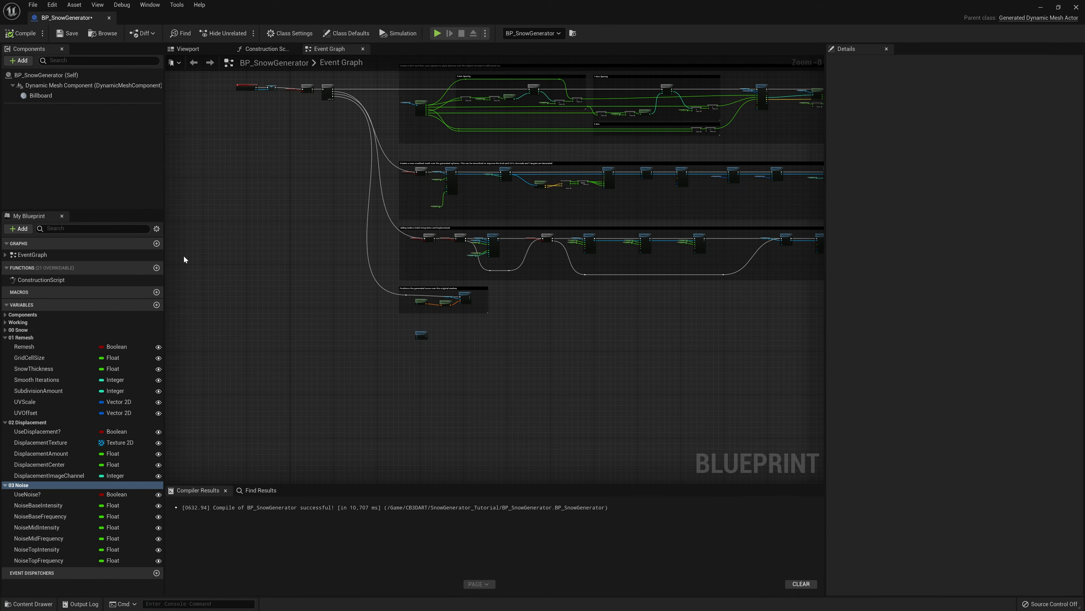
pyautogui.click(5, 337)
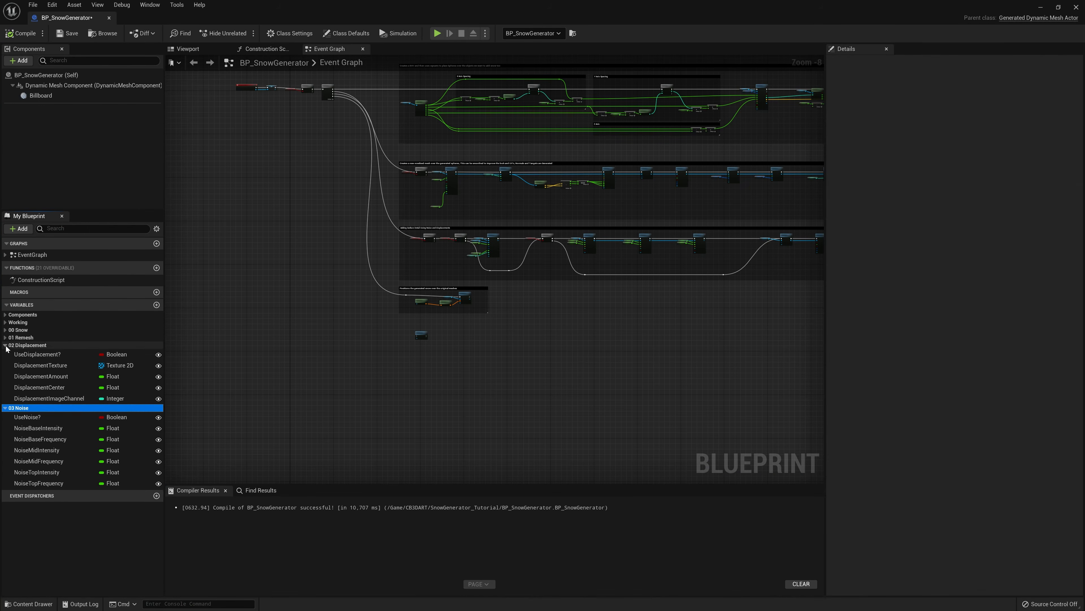
pyautogui.click(5, 345)
pyautogui.click(5, 353)
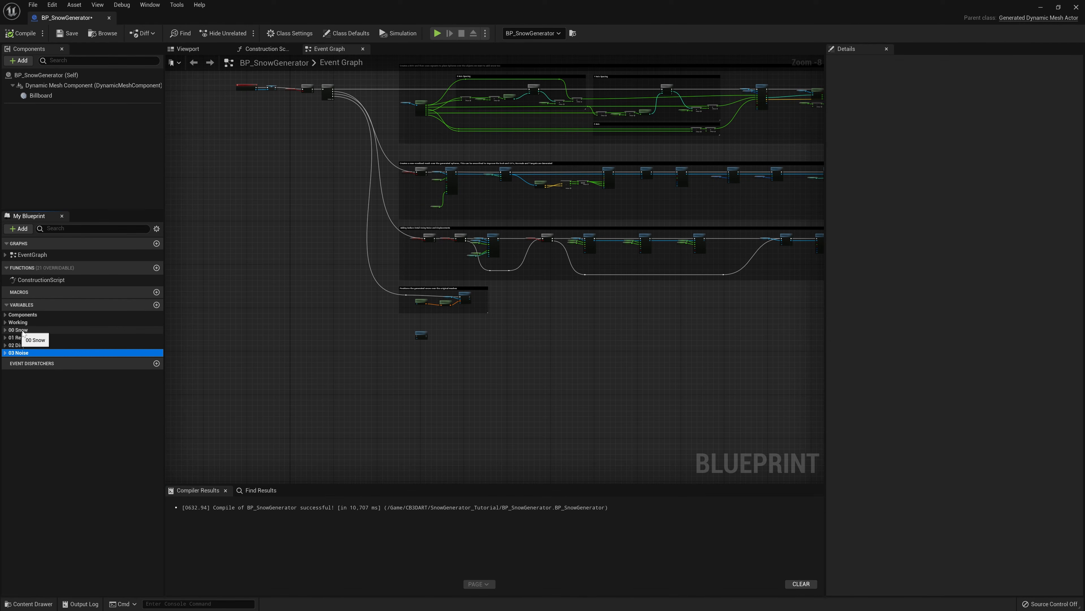
pyautogui.click(5, 330)
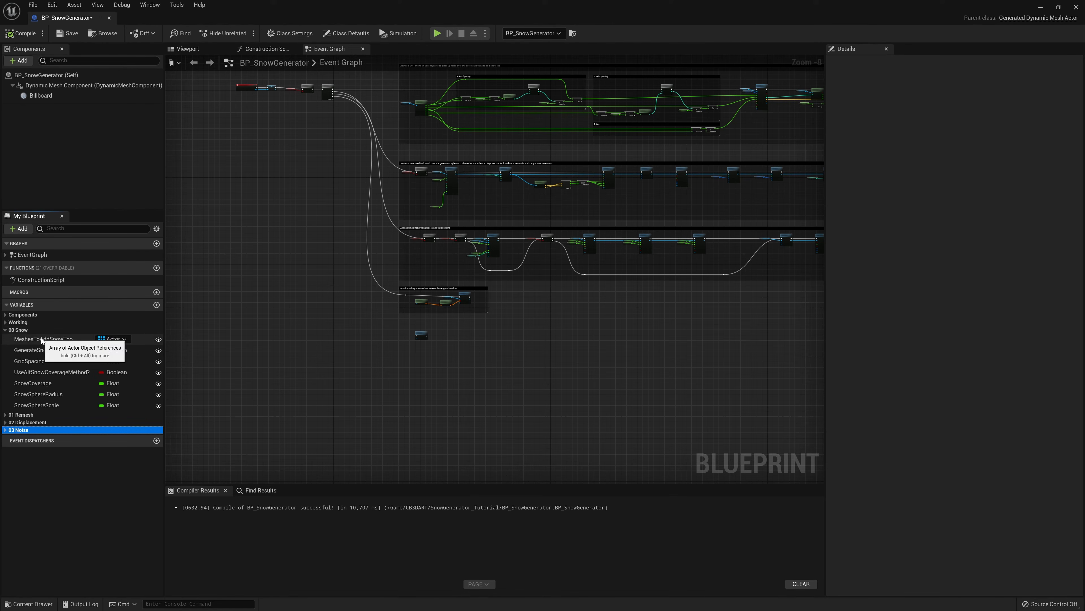
pyautogui.click(4, 415)
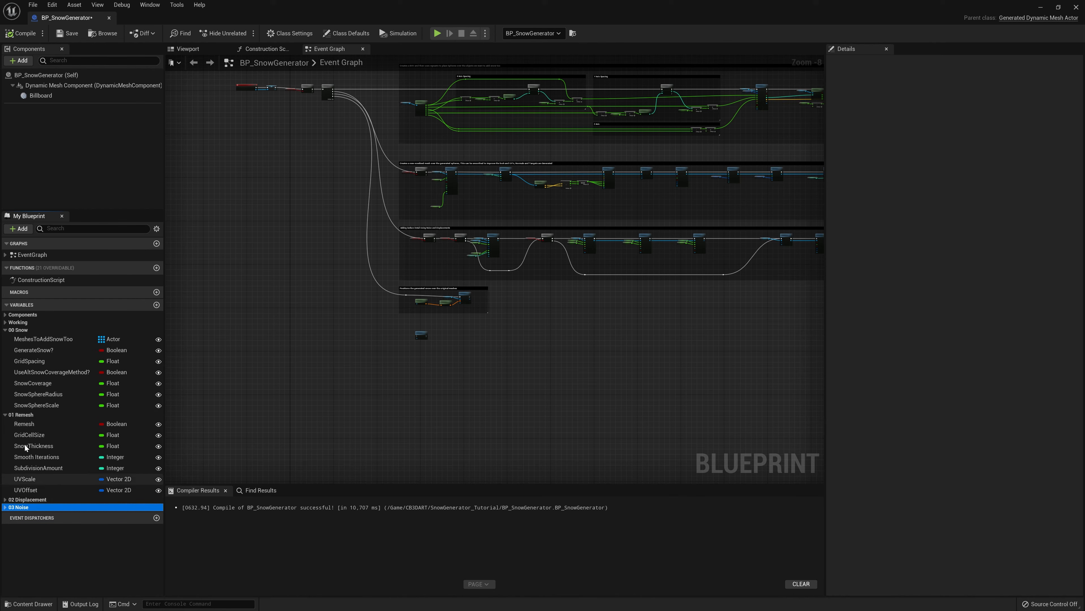
pyautogui.click(5, 499)
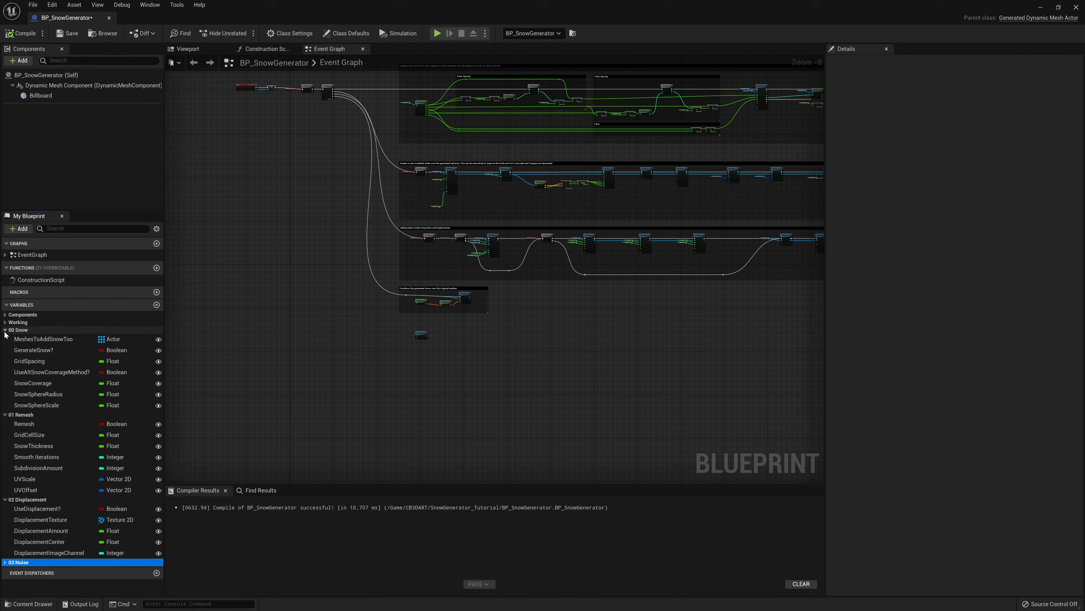
# Put the MeshesToAddSnowToo variable in a mesh subcategory with the category 00_Snow|mesh, and compile the blueprint.
pyautogui.click(30, 338)
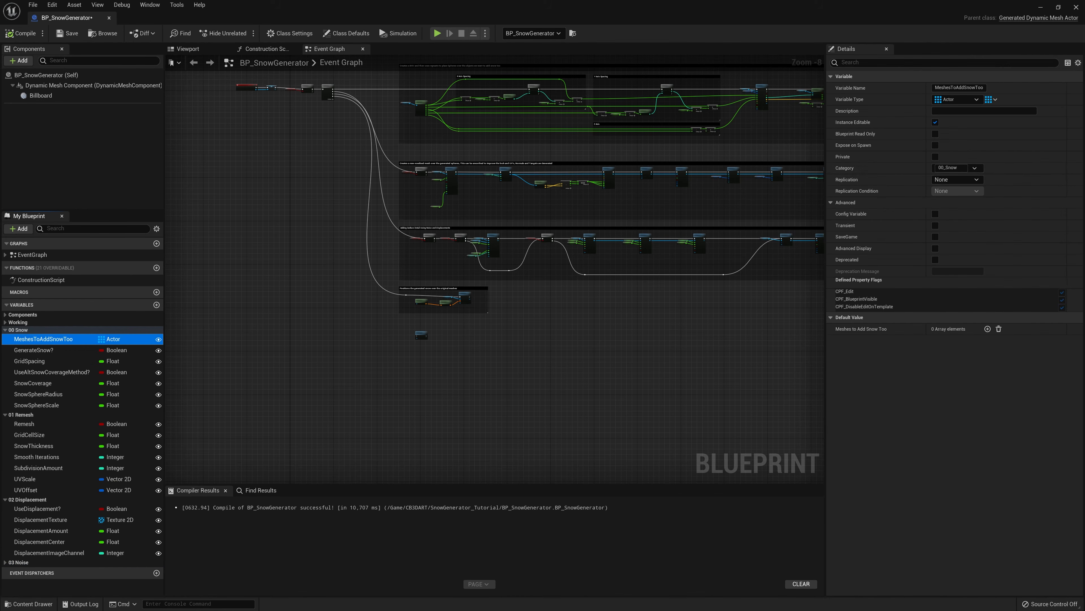
pyautogui.click(951, 168)
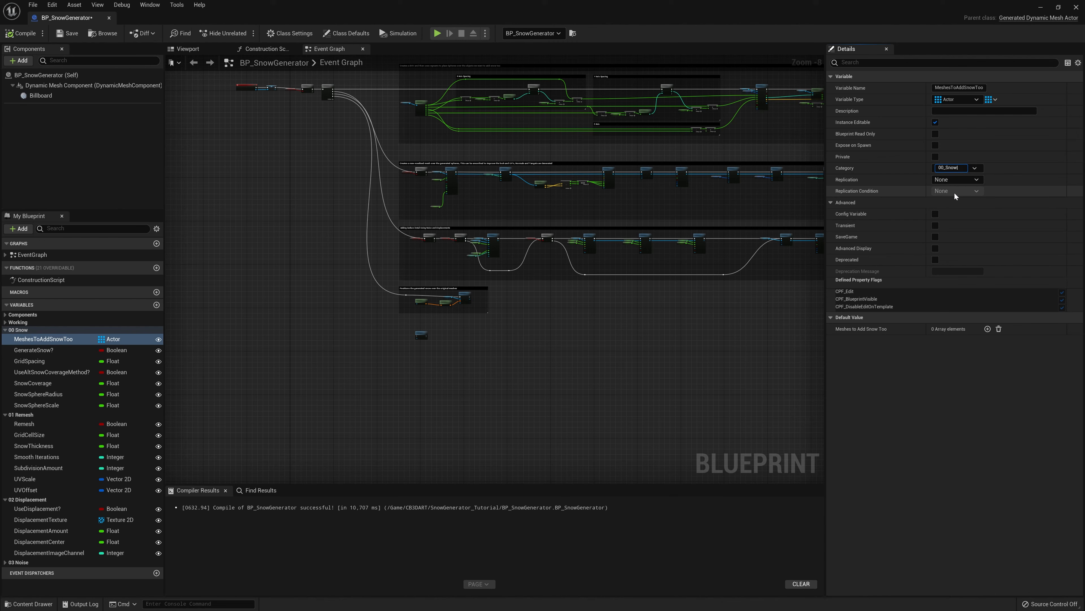
pyautogui.write('|mesh')
pyautogui.press('Return')
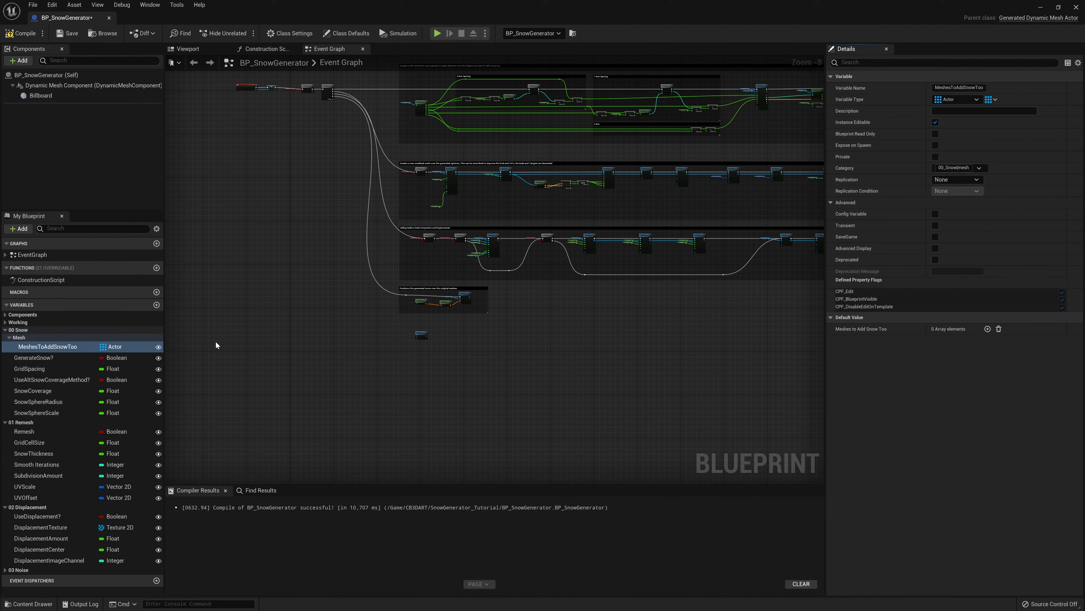
pyautogui.click(9, 337)
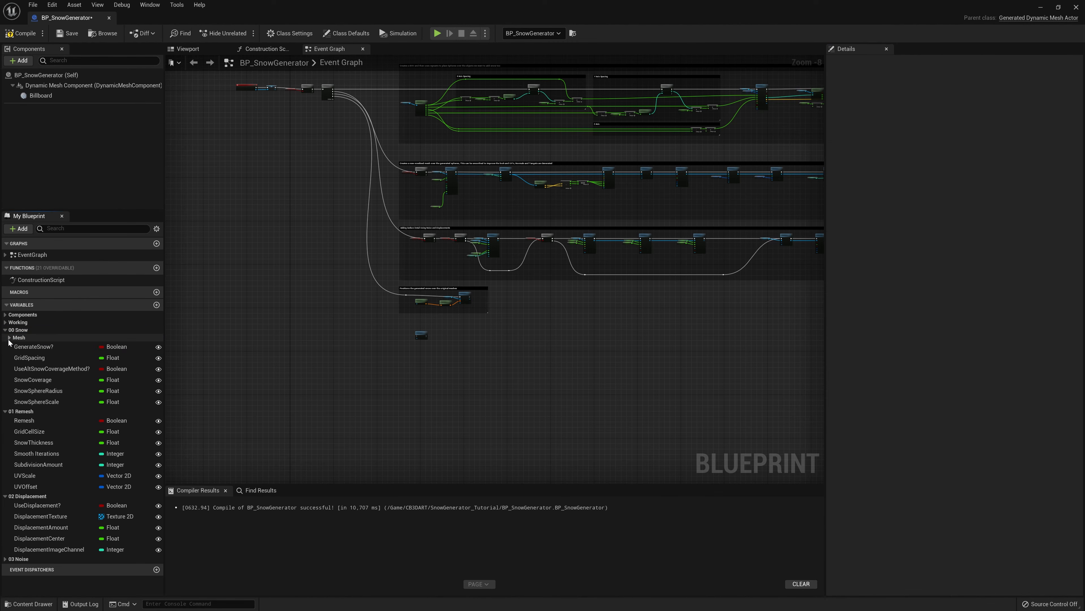
pyautogui.click(9, 338)
pyautogui.click(64, 347)
pyautogui.click(36, 34)
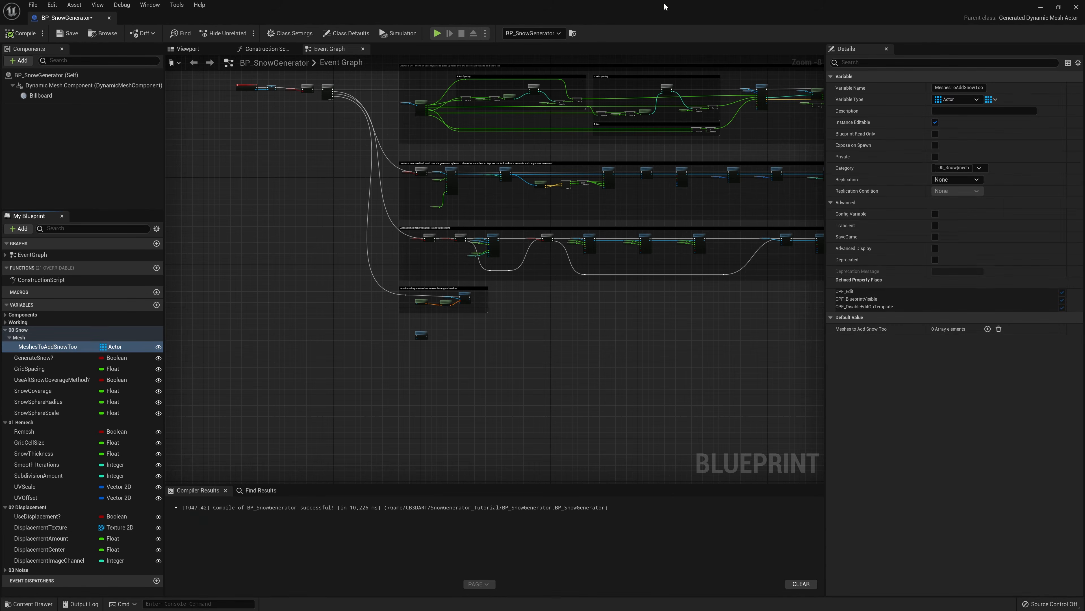
# Return to the level and check the mesh subcategory under 00 Snow in the snow actor's properties.
pyautogui.moveTo(665, 5); pyautogui.dragTo(433, 98)
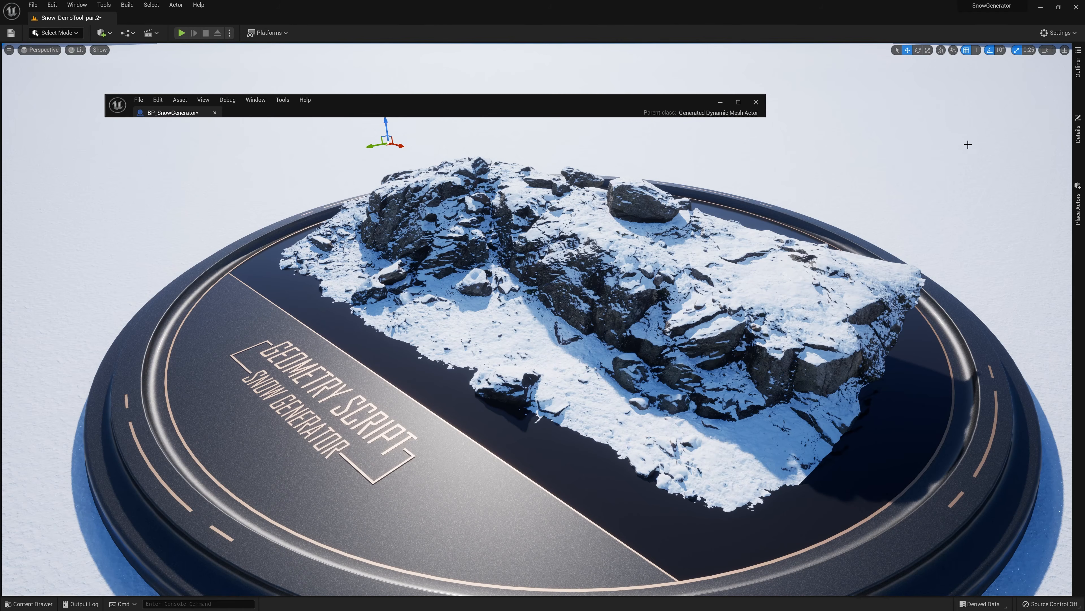
pyautogui.click(1077, 141)
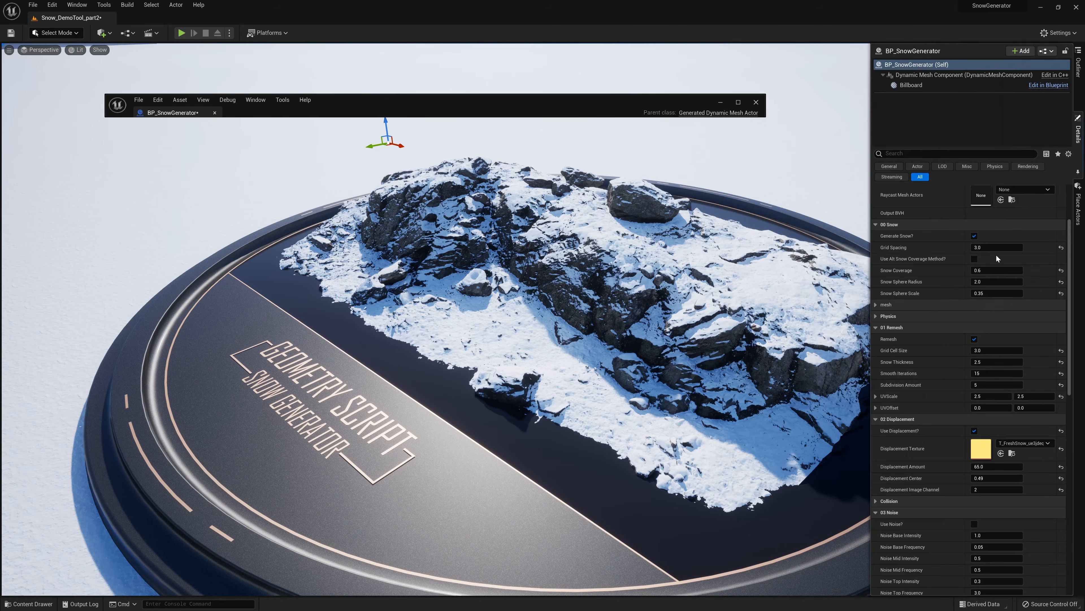
pyautogui.click(876, 305)
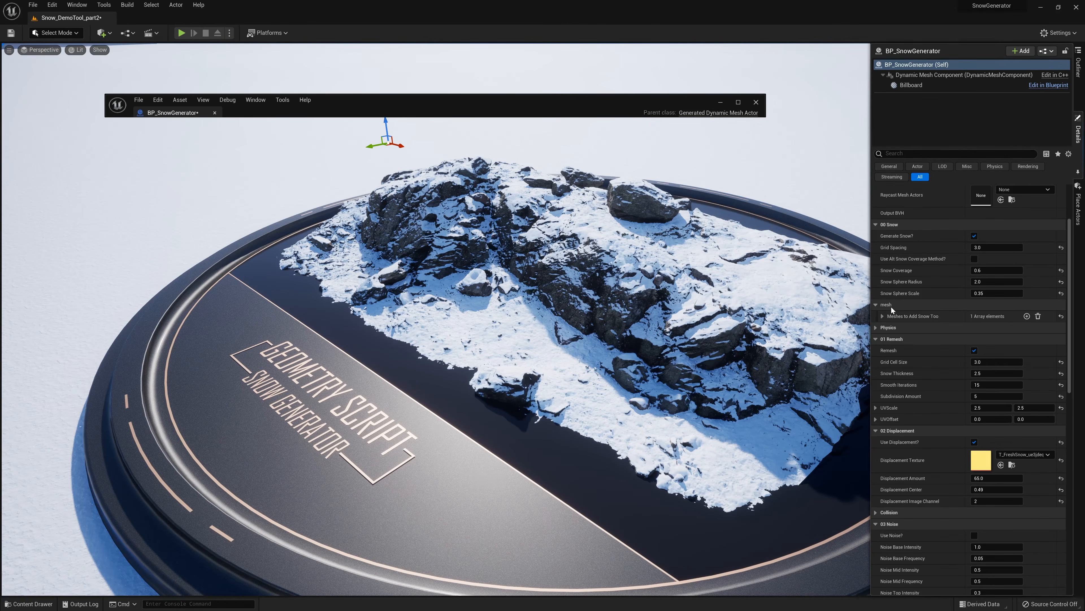
pyautogui.click(877, 304)
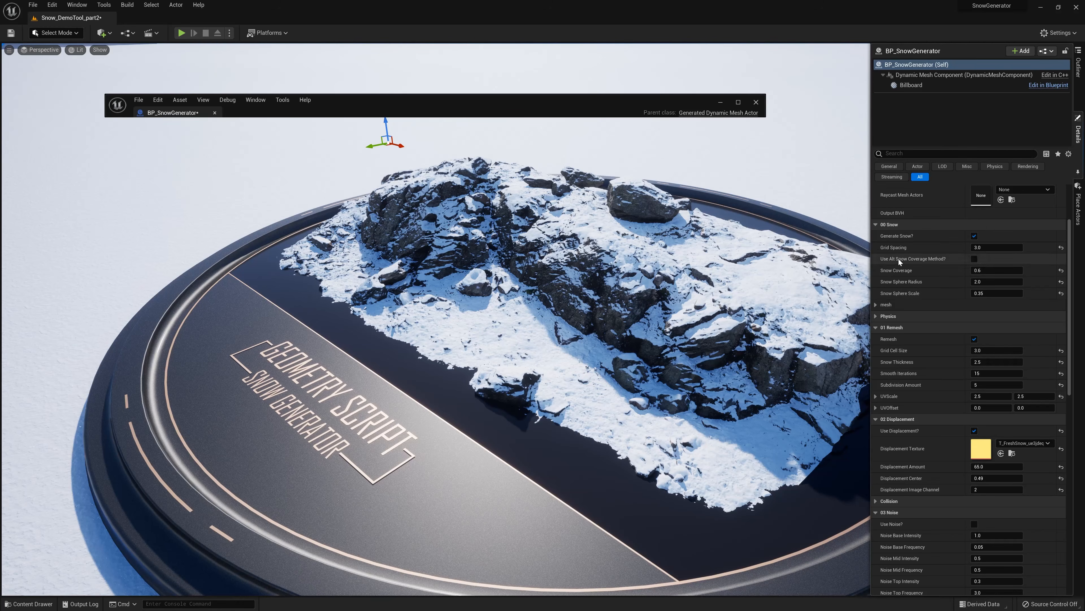
pyautogui.click(879, 304)
pyautogui.click(878, 303)
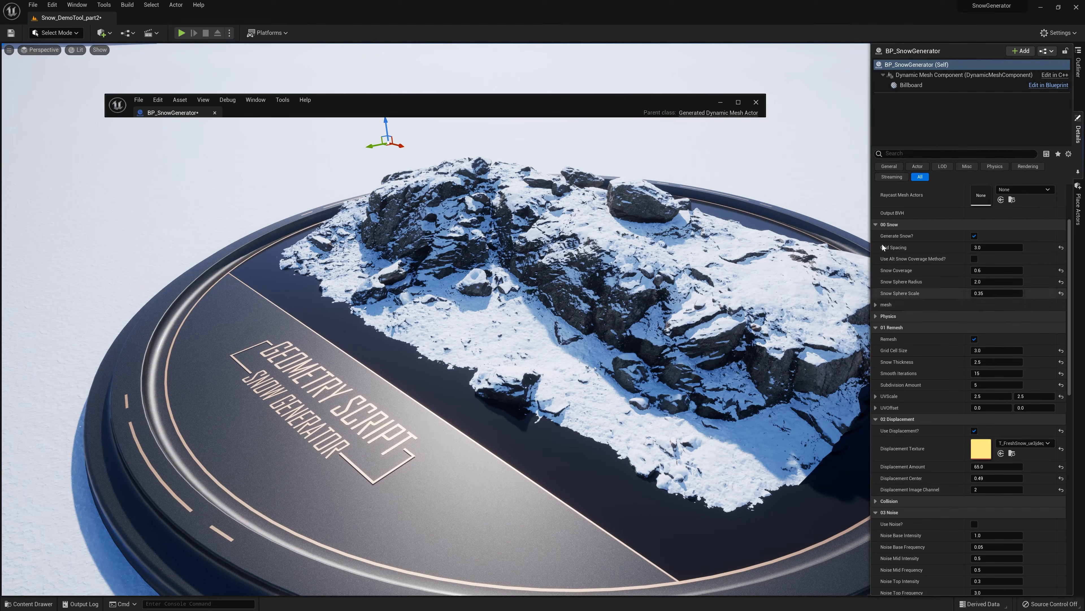
# Return to the blueprint editor and move MeshesToAddSnowToo out of the mesh subcategory, directly into 00 Snow.
pyautogui.doubleClick(663, 102)
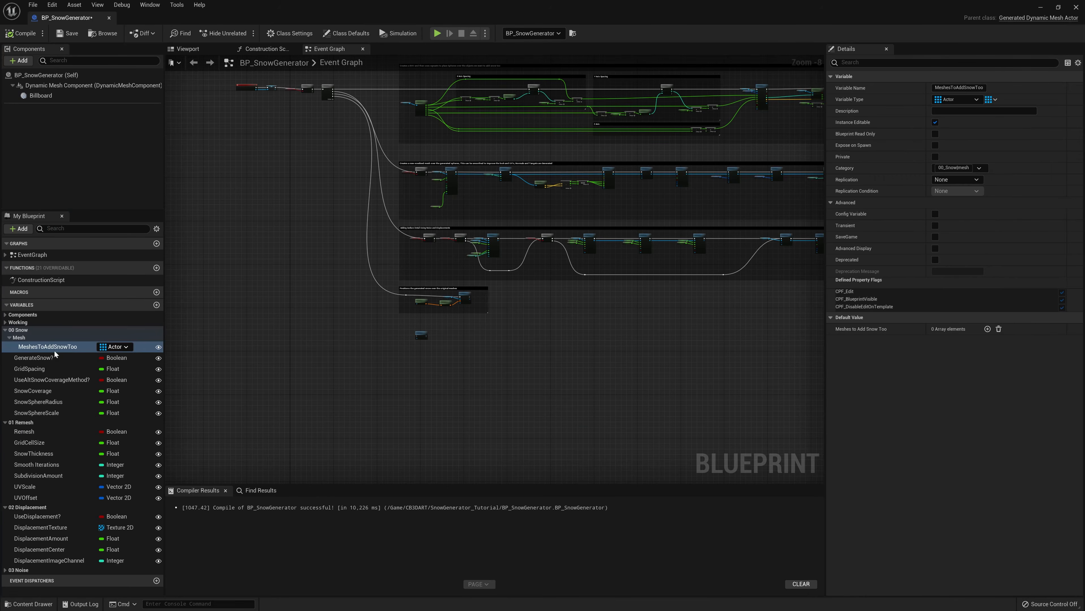
pyautogui.moveTo(54, 348); pyautogui.dragTo(26, 330)
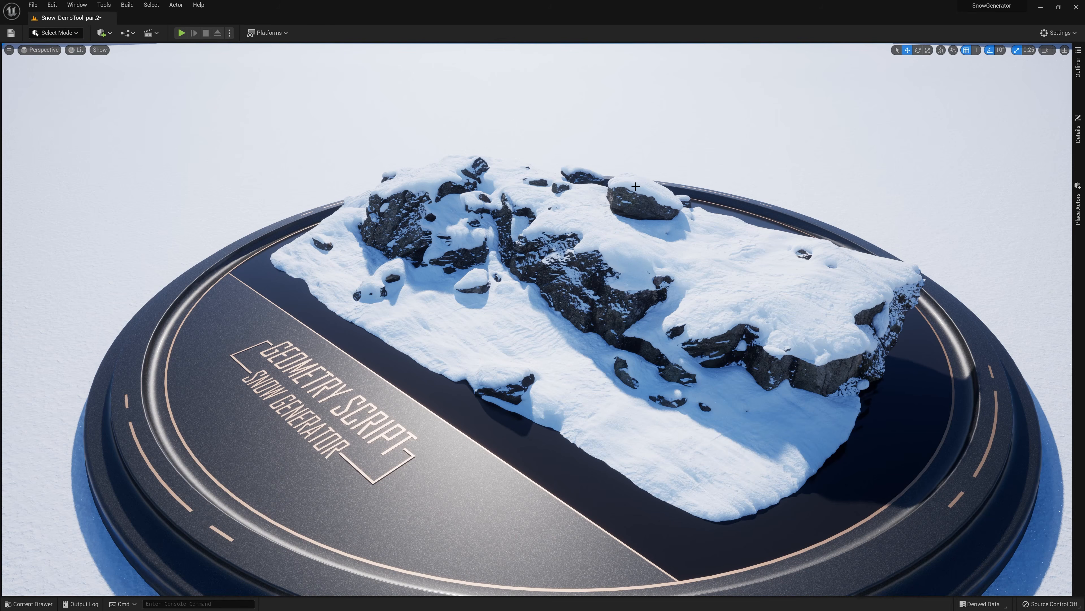
# Select the snow actor on the rocks and review its snow, remesh, displacement and noise properties.
pyautogui.click(614, 230)
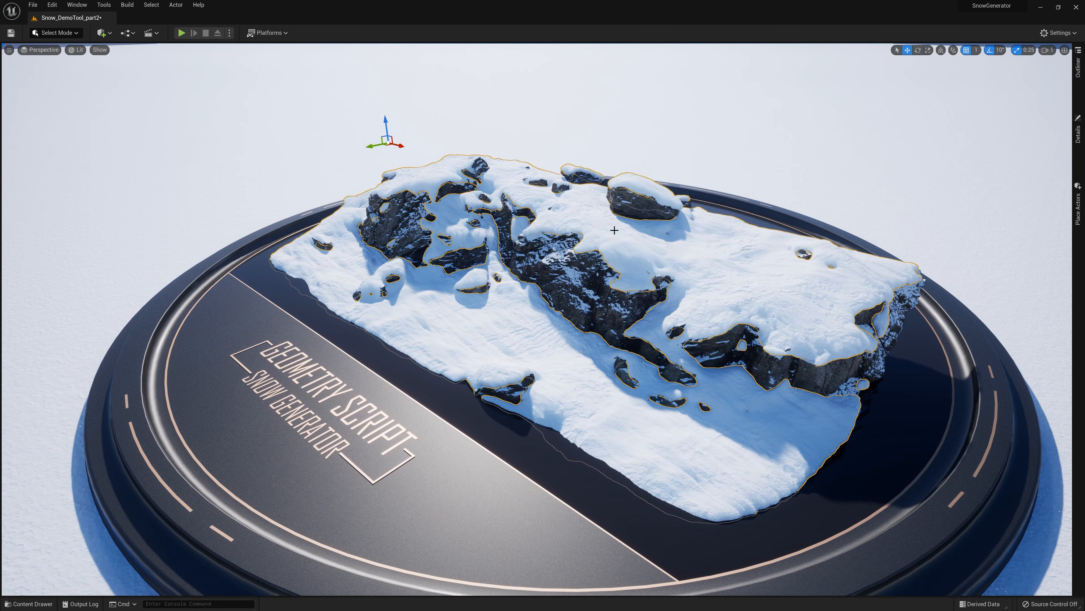
pyautogui.click(1078, 131)
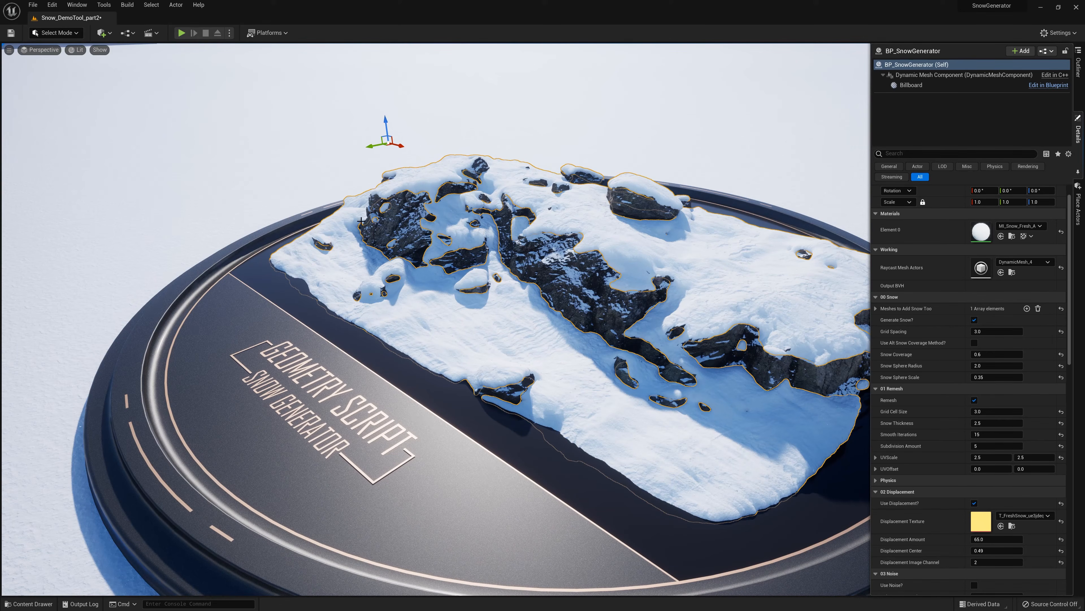
pyautogui.scroll(-3, 918, 487)
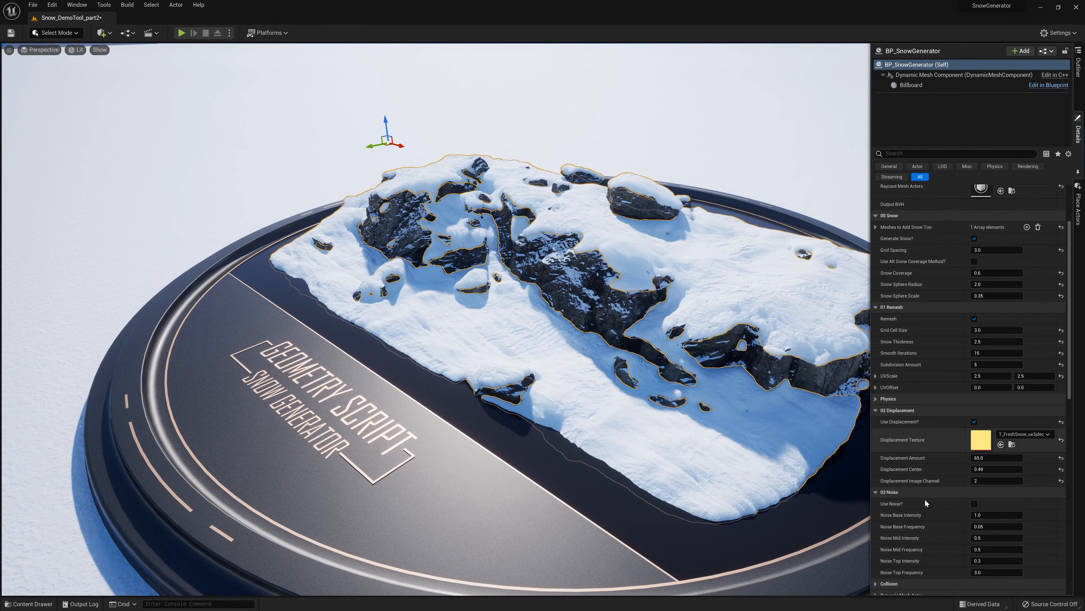
pyautogui.scroll(-3, 918, 487)
pyautogui.scroll(-1, 932, 537)
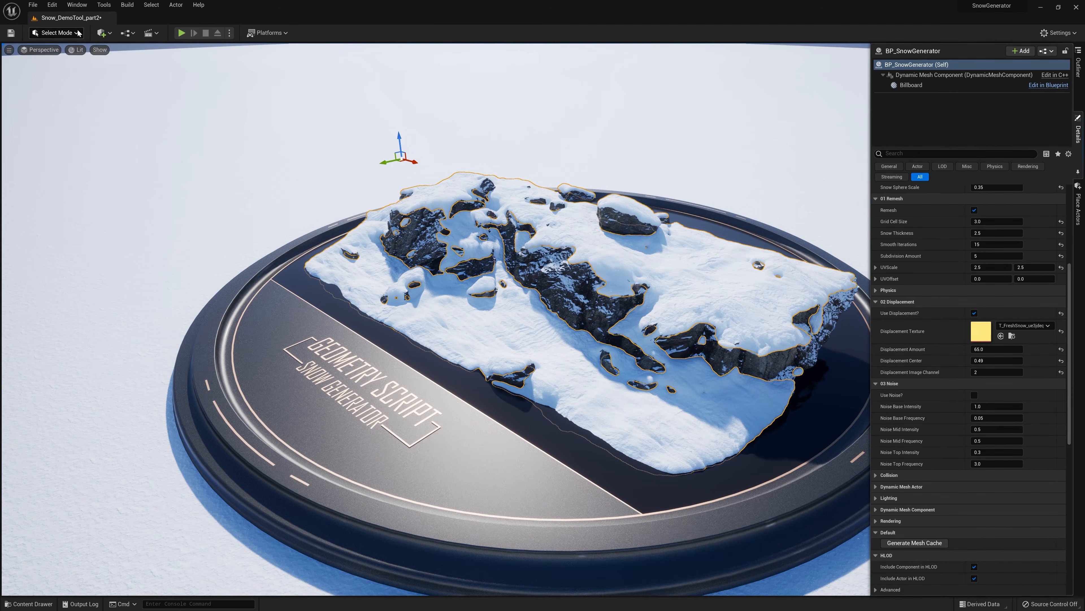
# In Modeling mode, convert the snow actor to a static mesh, with Current Folder as the new asset location.
pyautogui.click(78, 33)
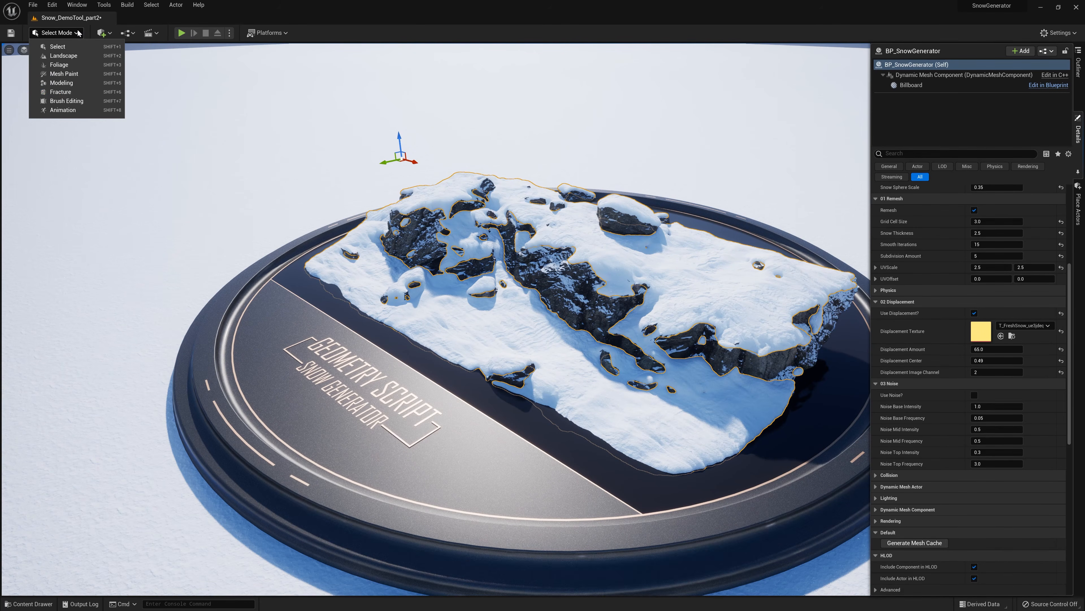
pyautogui.click(63, 87)
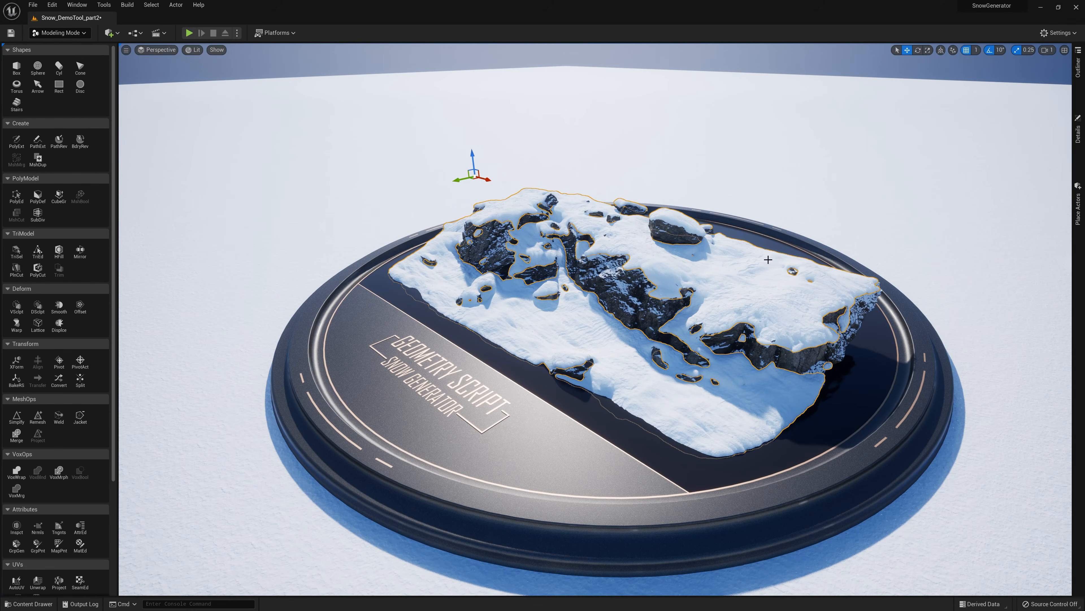
pyautogui.scroll(-3, 16, 392)
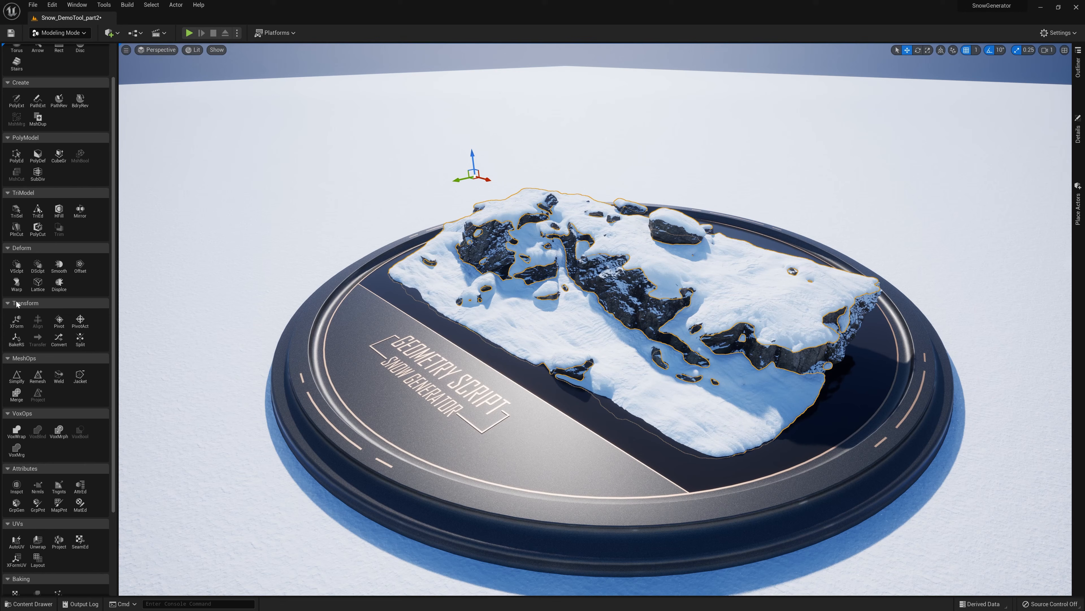
pyautogui.click(59, 340)
pyautogui.moveTo(301, 69); pyautogui.dragTo(233, 52)
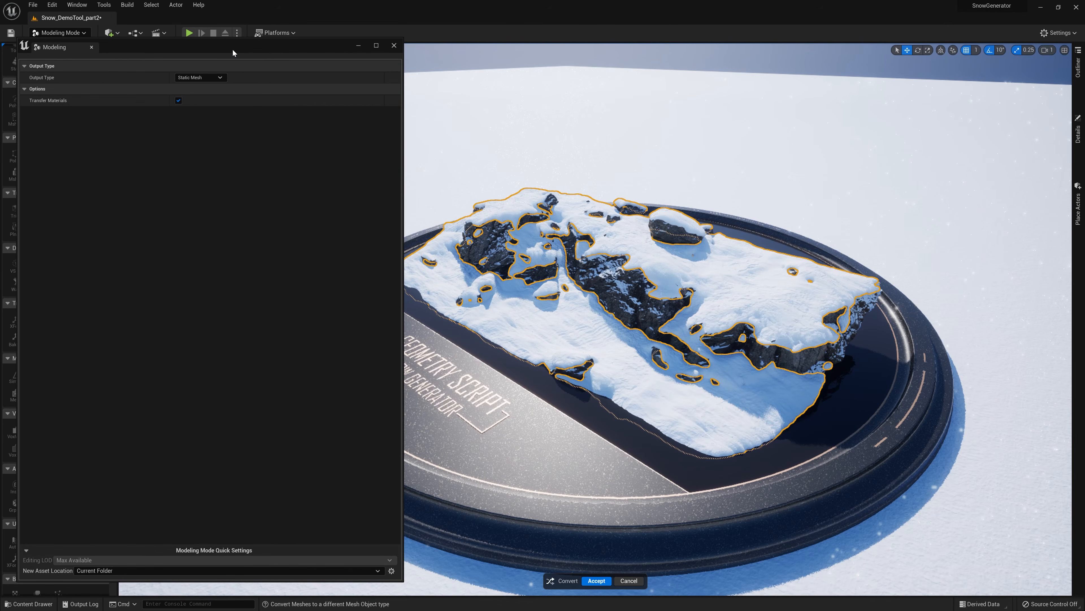
pyautogui.click(378, 570)
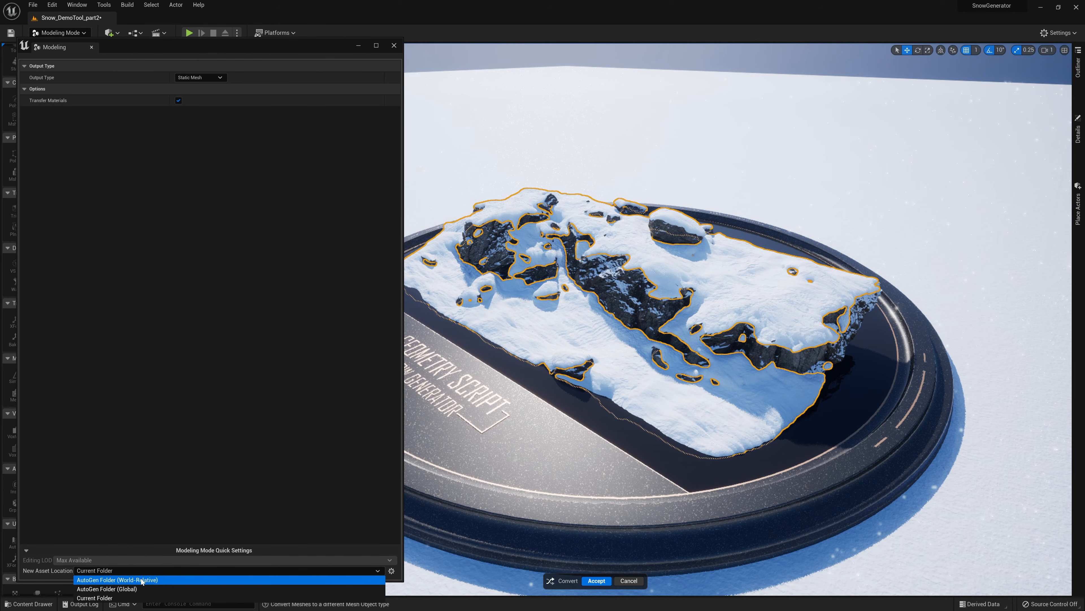
pyautogui.click(123, 598)
# Open the converted snow static mesh from the Tut_Meshes folder and examine its shape, Nanite, LOD and reduction settings.
pyautogui.moveTo(659, 610); pyautogui.dragTo(727, 56)
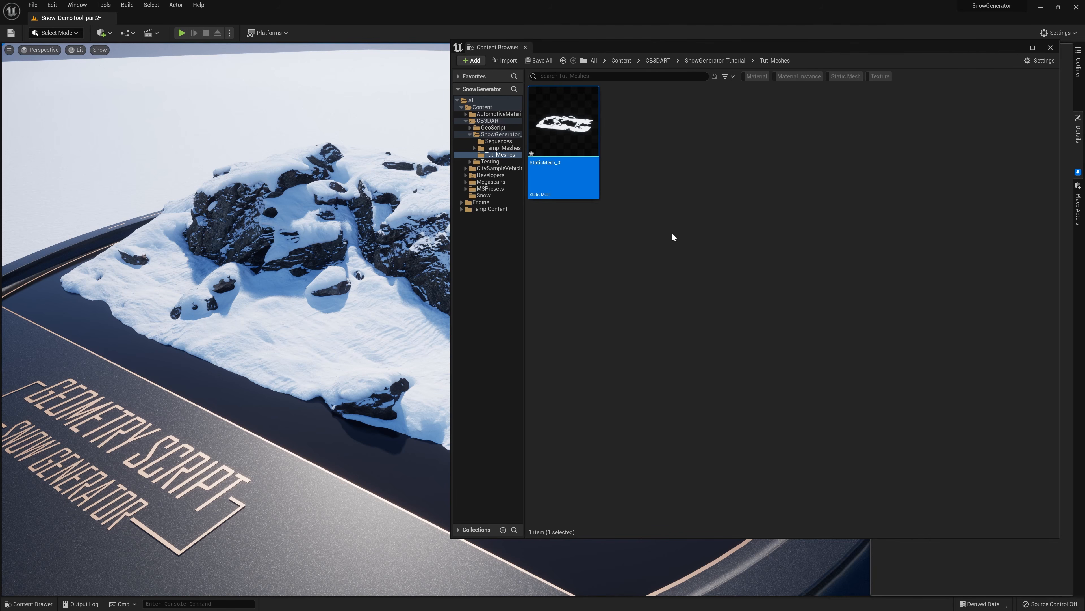
pyautogui.moveTo(580, 124)
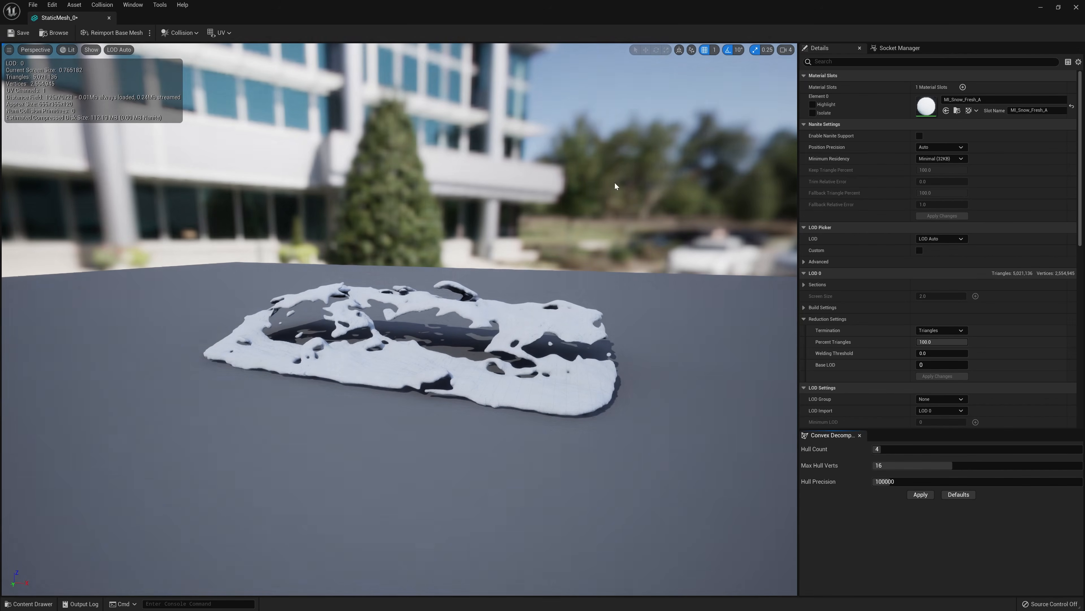
pyautogui.moveTo(482, 256); pyautogui.dragTo(453, 263, button='right')
pyautogui.press('w')
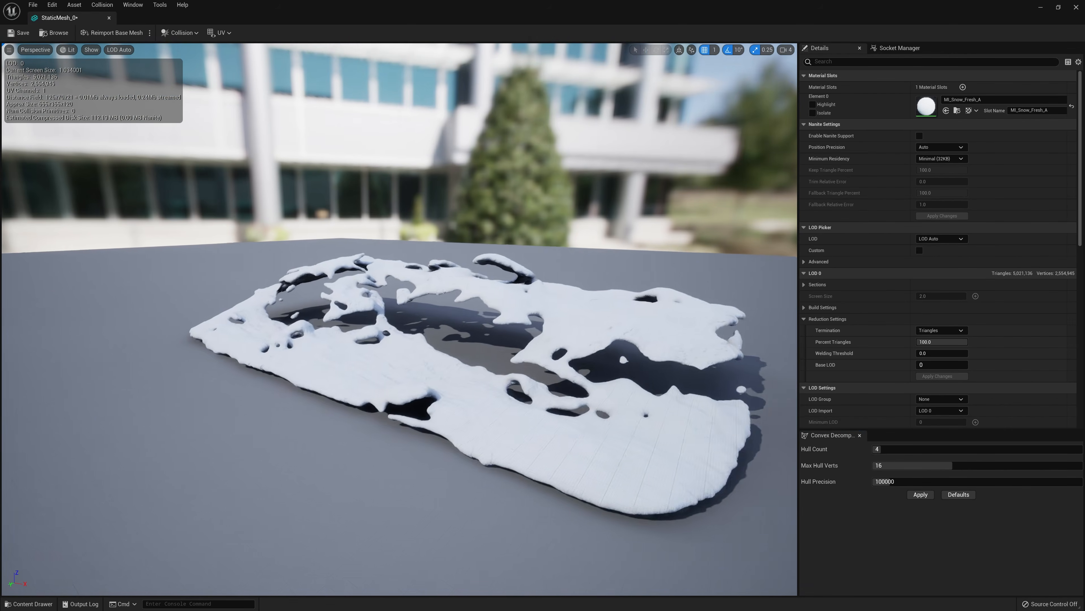
pyautogui.press('d')
pyautogui.scroll(-3, 920, 233)
pyautogui.scroll(3, 919, 232)
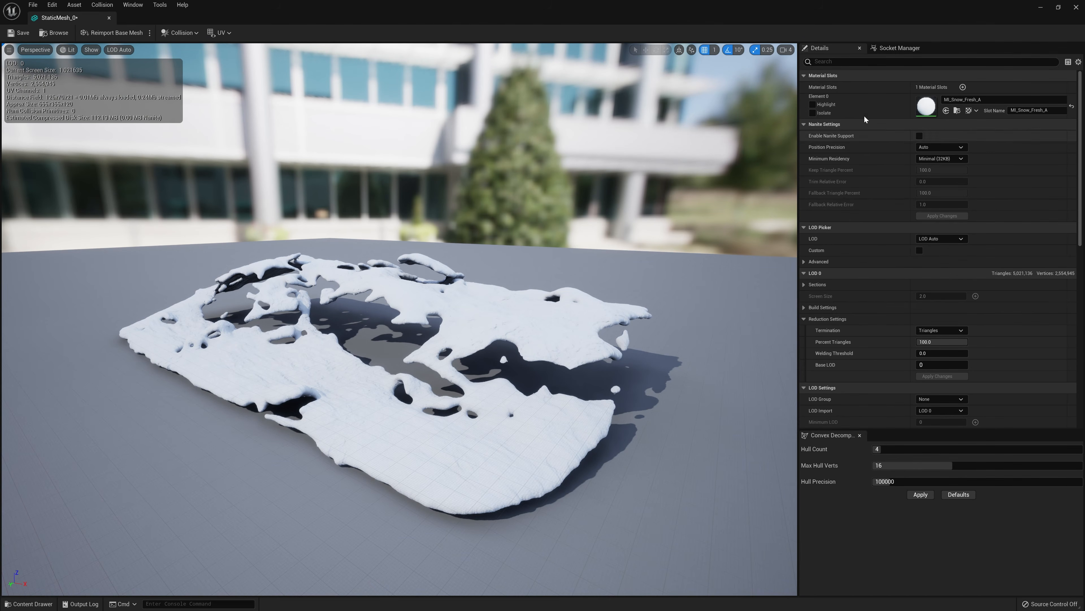
pyautogui.scroll(-1, 892, 342)
pyautogui.scroll(-2, 887, 295)
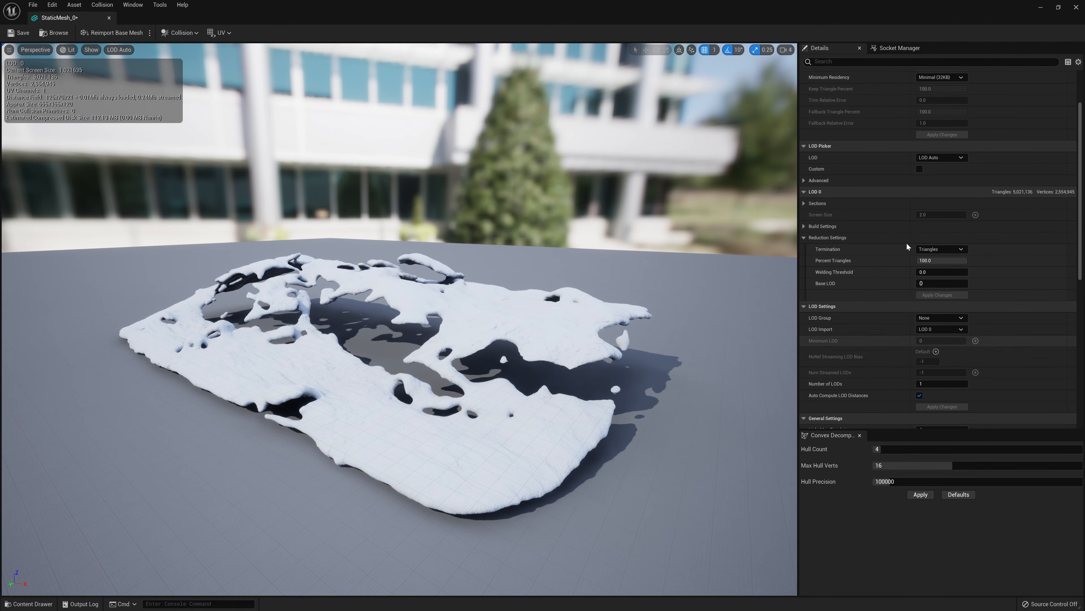
pyautogui.scroll(3, 898, 160)
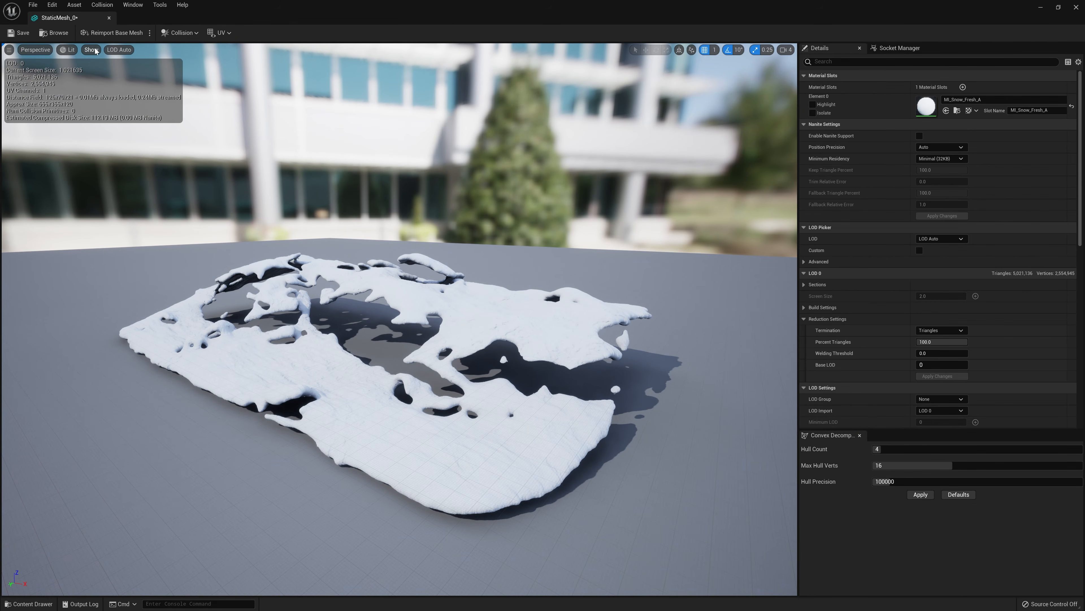
# Display the snow static mesh in wireframe and examine its triangle density up close and from a distance.
pyautogui.click(68, 49)
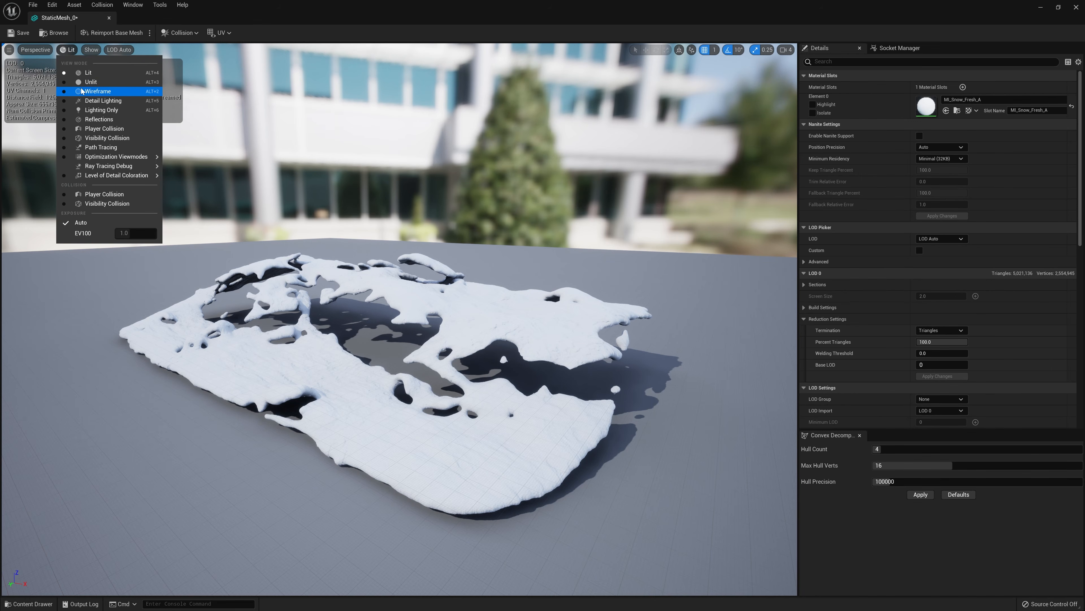
pyautogui.click(81, 91)
pyautogui.moveTo(405, 278); pyautogui.dragTo(453, 334, button='right')
pyautogui.press('w')
pyautogui.moveTo(492, 228); pyautogui.dragTo(502, 158, button='right')
pyautogui.press('s')
pyautogui.press('d')
pyautogui.press('a')
pyautogui.press('s')
pyautogui.press('w')
pyautogui.press('w')
pyautogui.moveTo(532, 257); pyautogui.dragTo(530, 256, button='right')
pyautogui.press('w')
pyautogui.moveTo(538, 266); pyautogui.dragTo(588, 214, button='middle')
pyautogui.moveTo(539, 269)
pyautogui.mouseDown(button='right')
pyautogui.moveTo(538, 285)
pyautogui.moveTo(522, 277)
pyautogui.moveTo(521, 250)
pyautogui.moveTo(535, 257)
pyautogui.mouseUp(button='right')
pyautogui.press('s')
pyautogui.press('d')
pyautogui.press('w')
pyautogui.press('s')
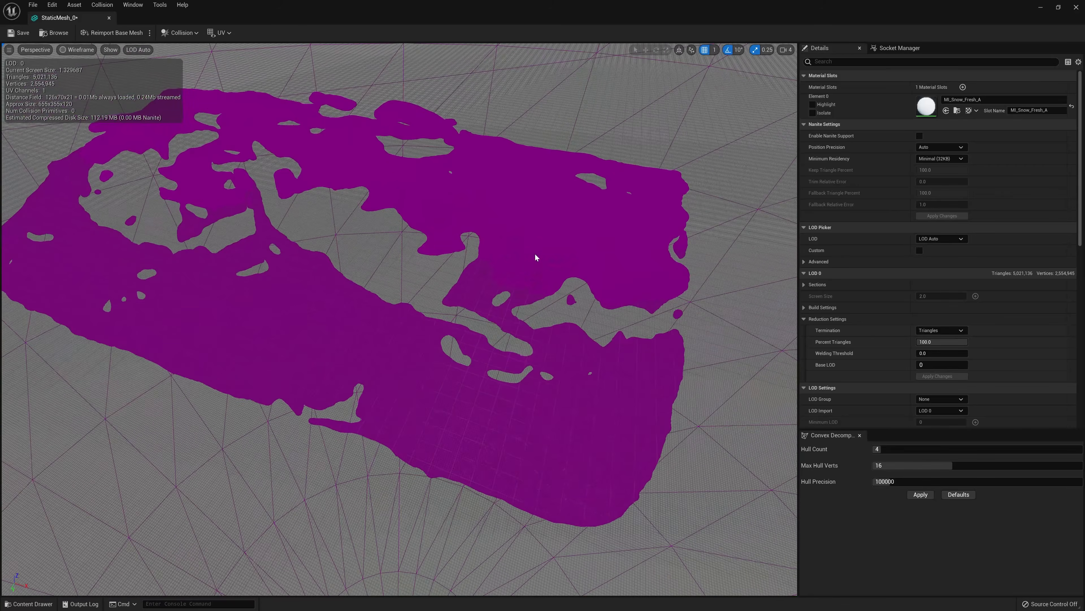